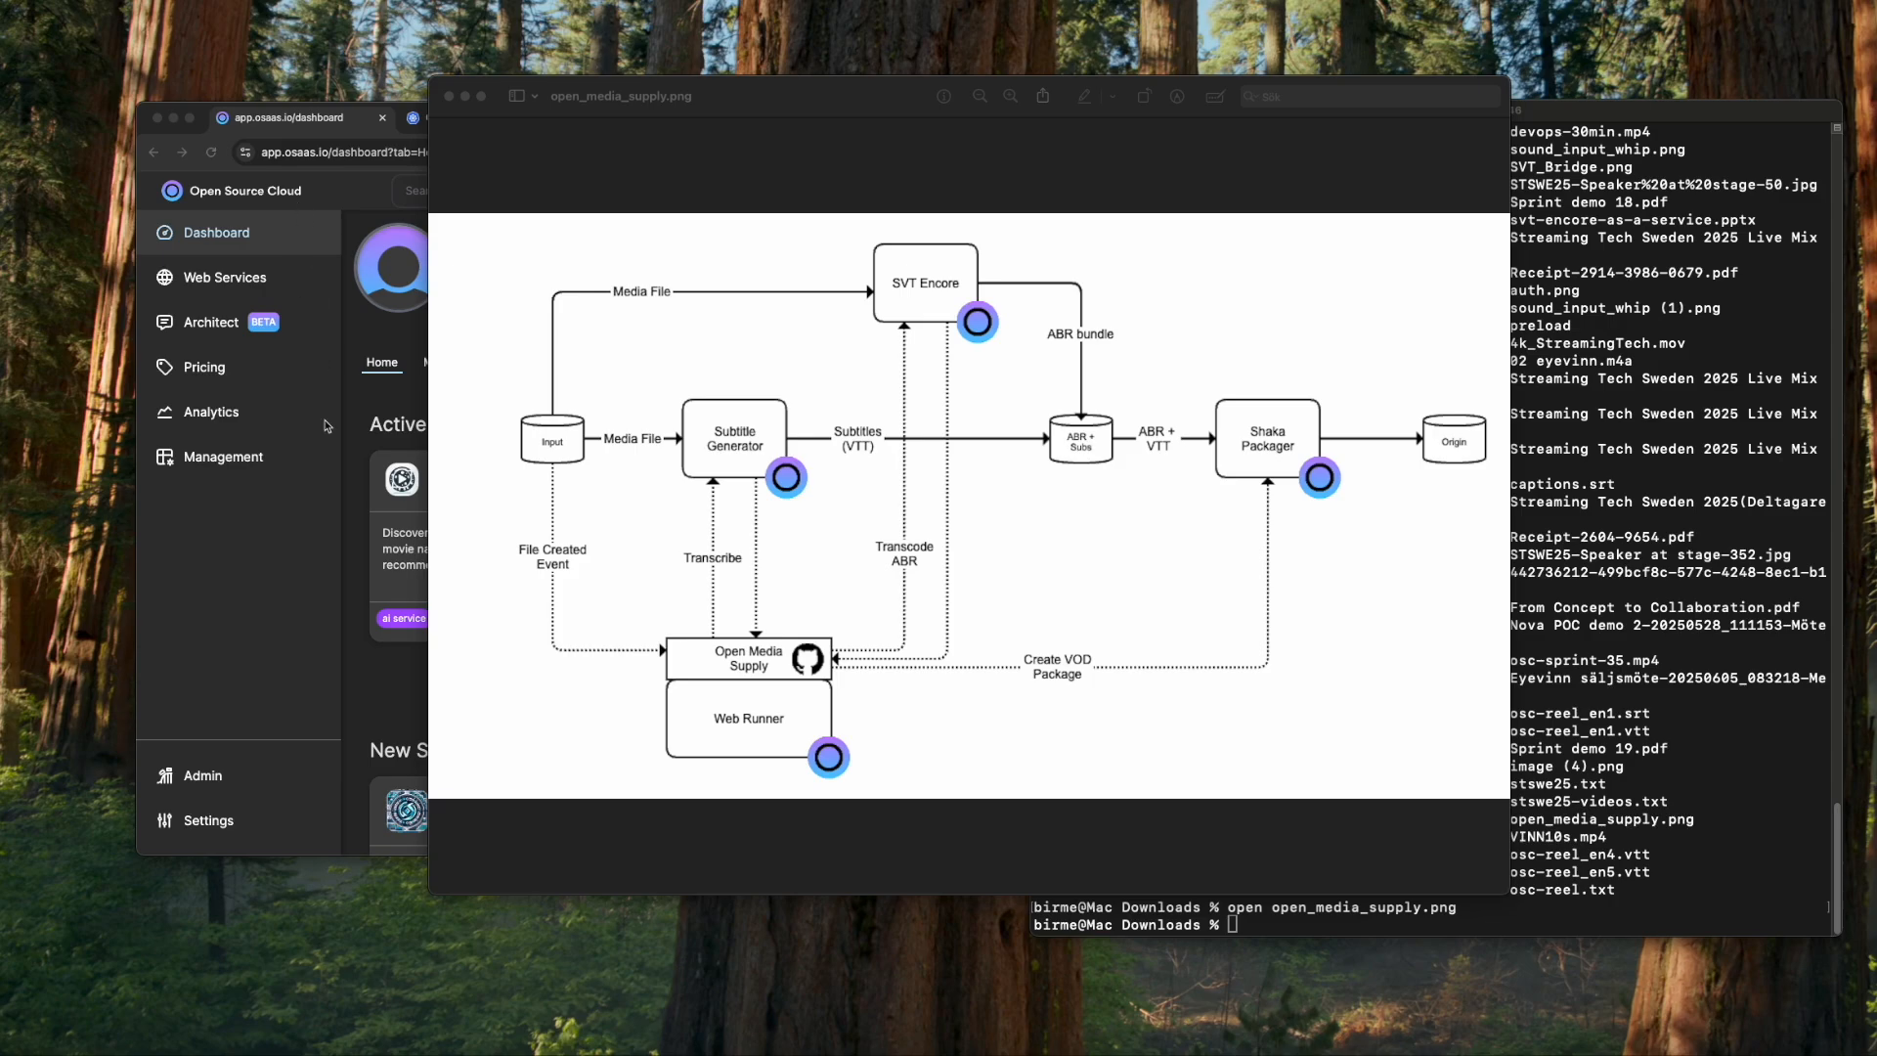
- Search the service catalogue for 'minio' and open the minio service page
{"action": "left_click", "coordinate": [320, 659]}
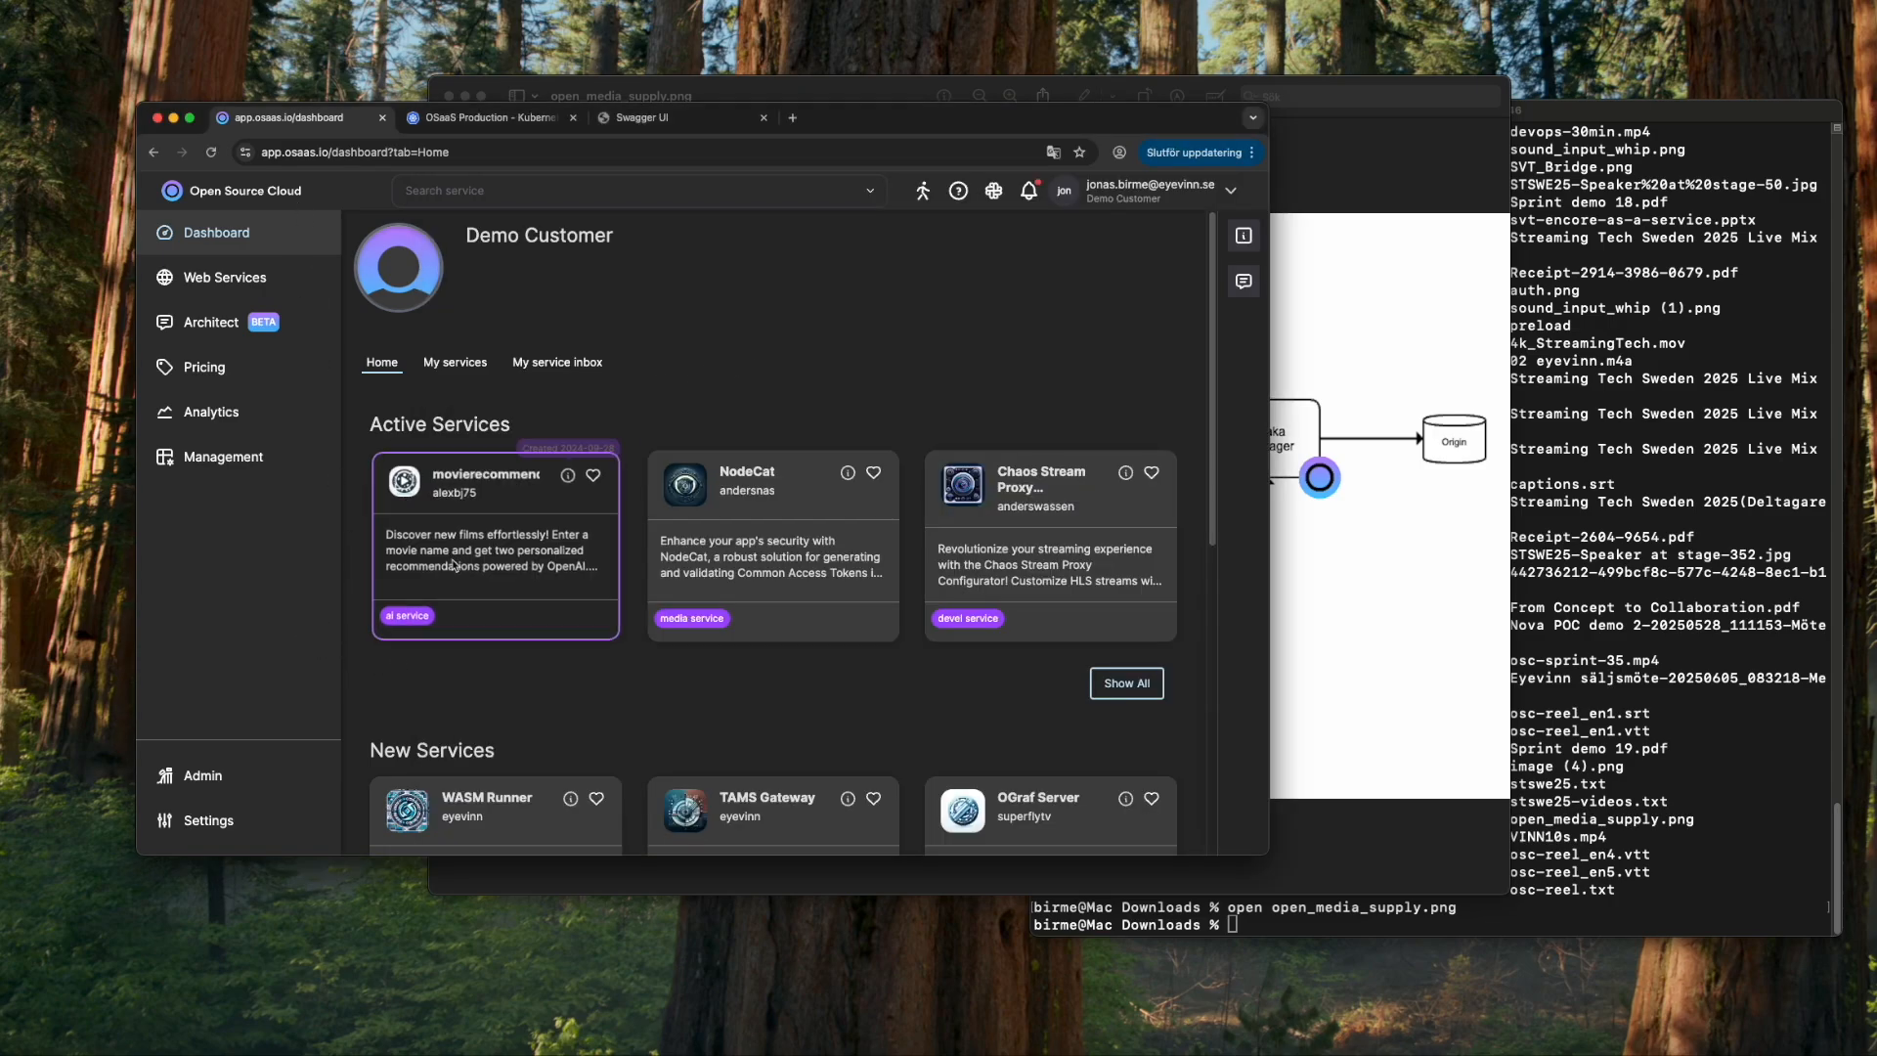
{"action": "left_click", "coordinate": [410, 196]}
{"action": "type", "text": "mi"}
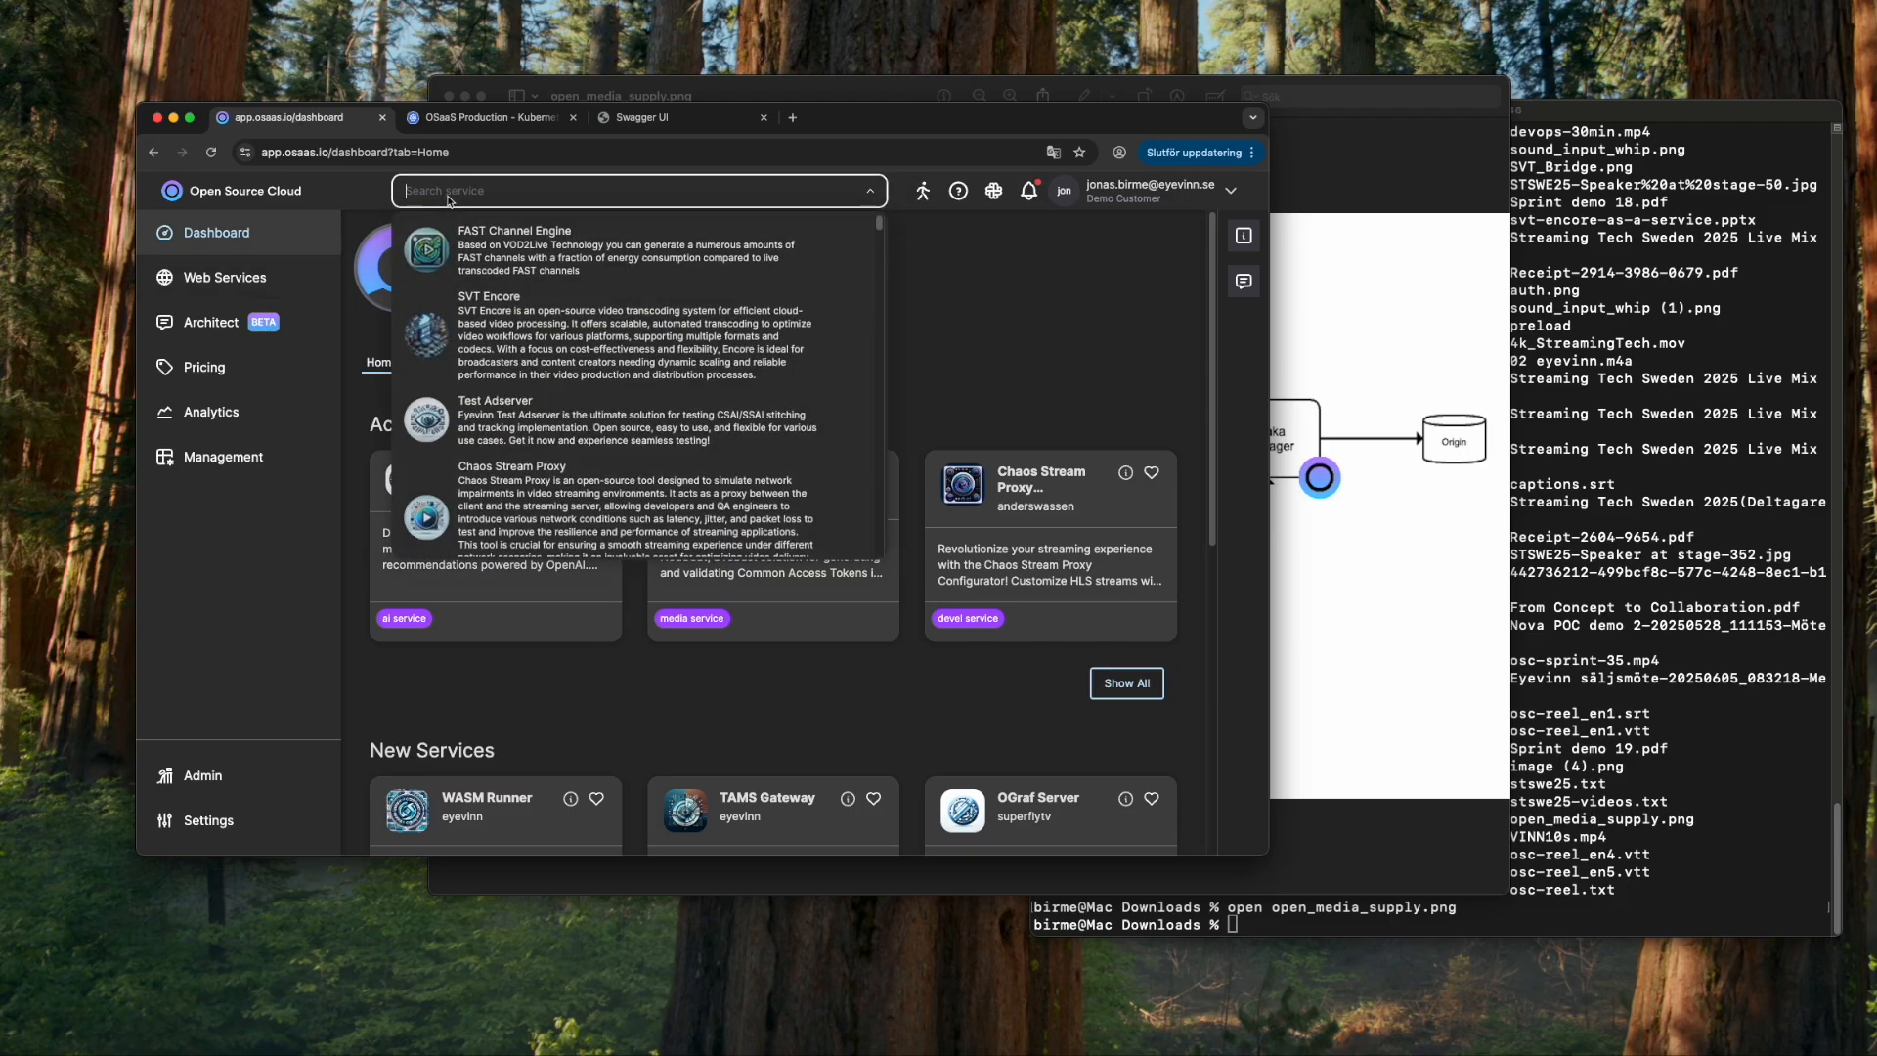
{"action": "type", "text": "nio"}
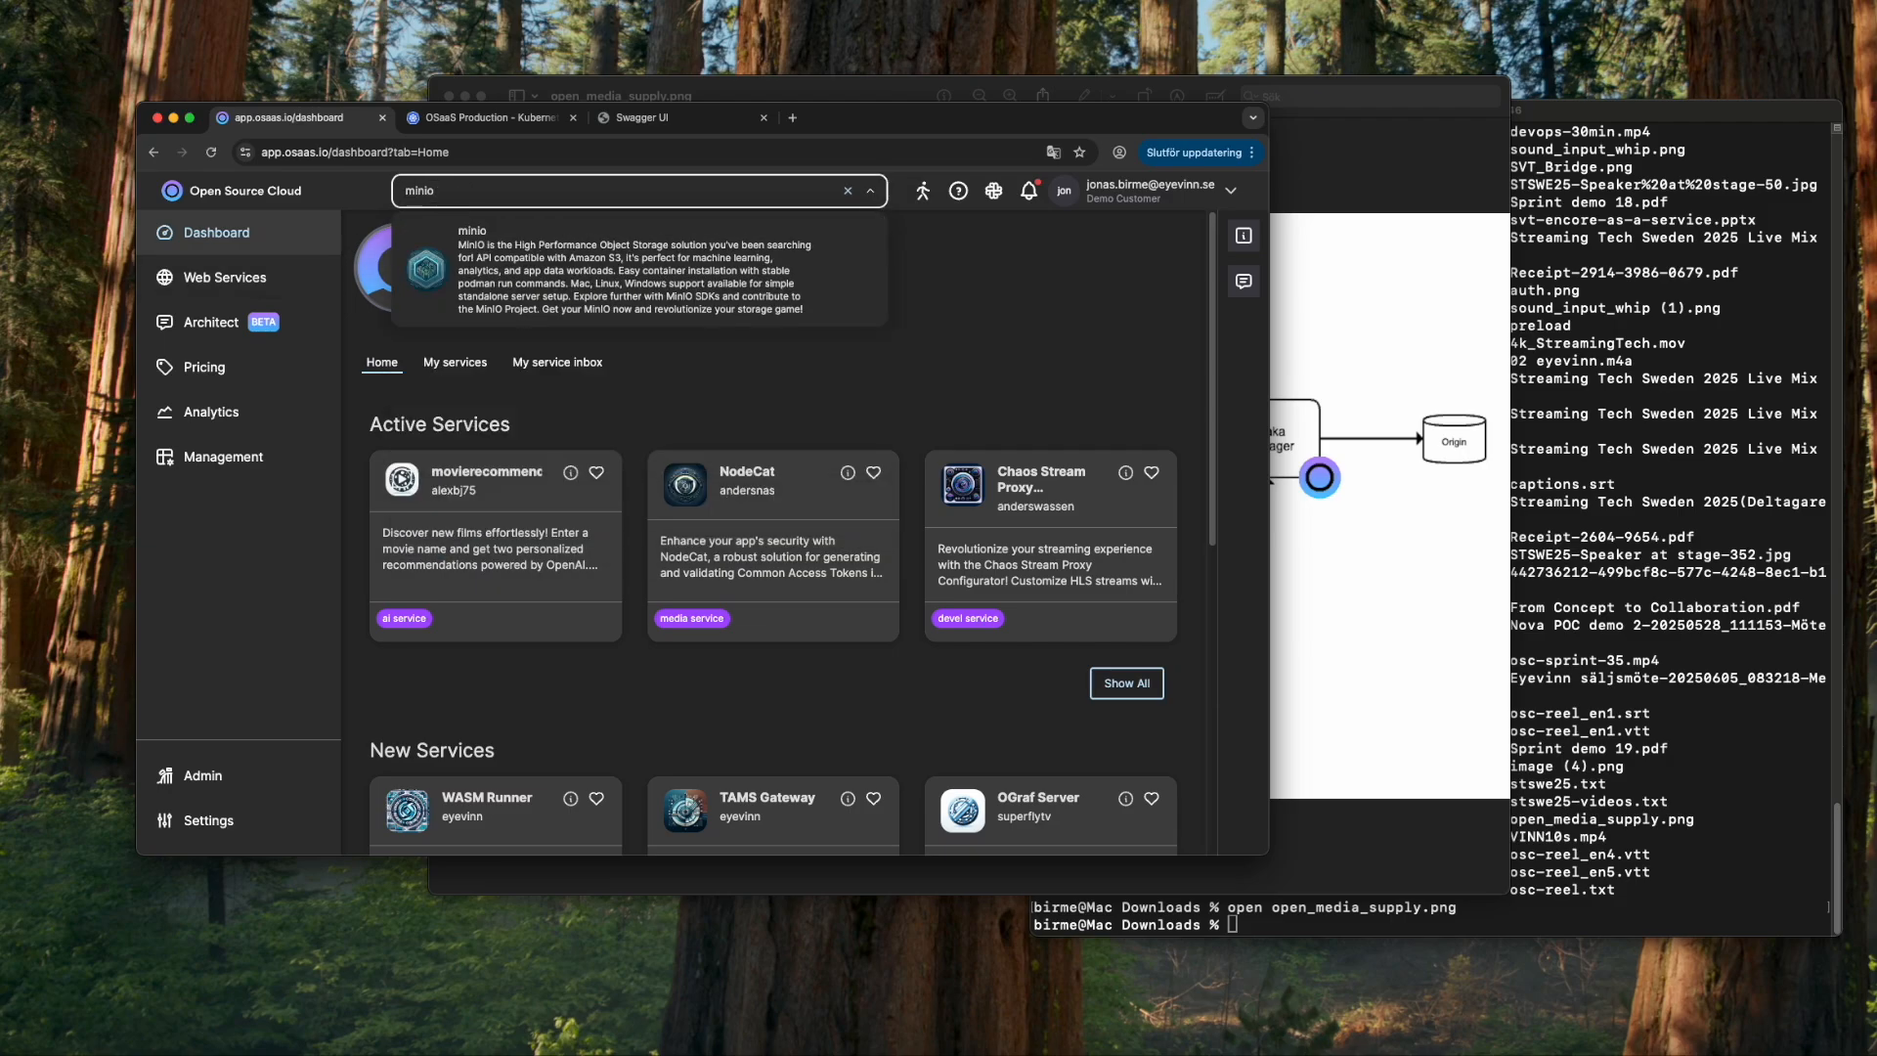
{"action": "key", "text": "Return"}
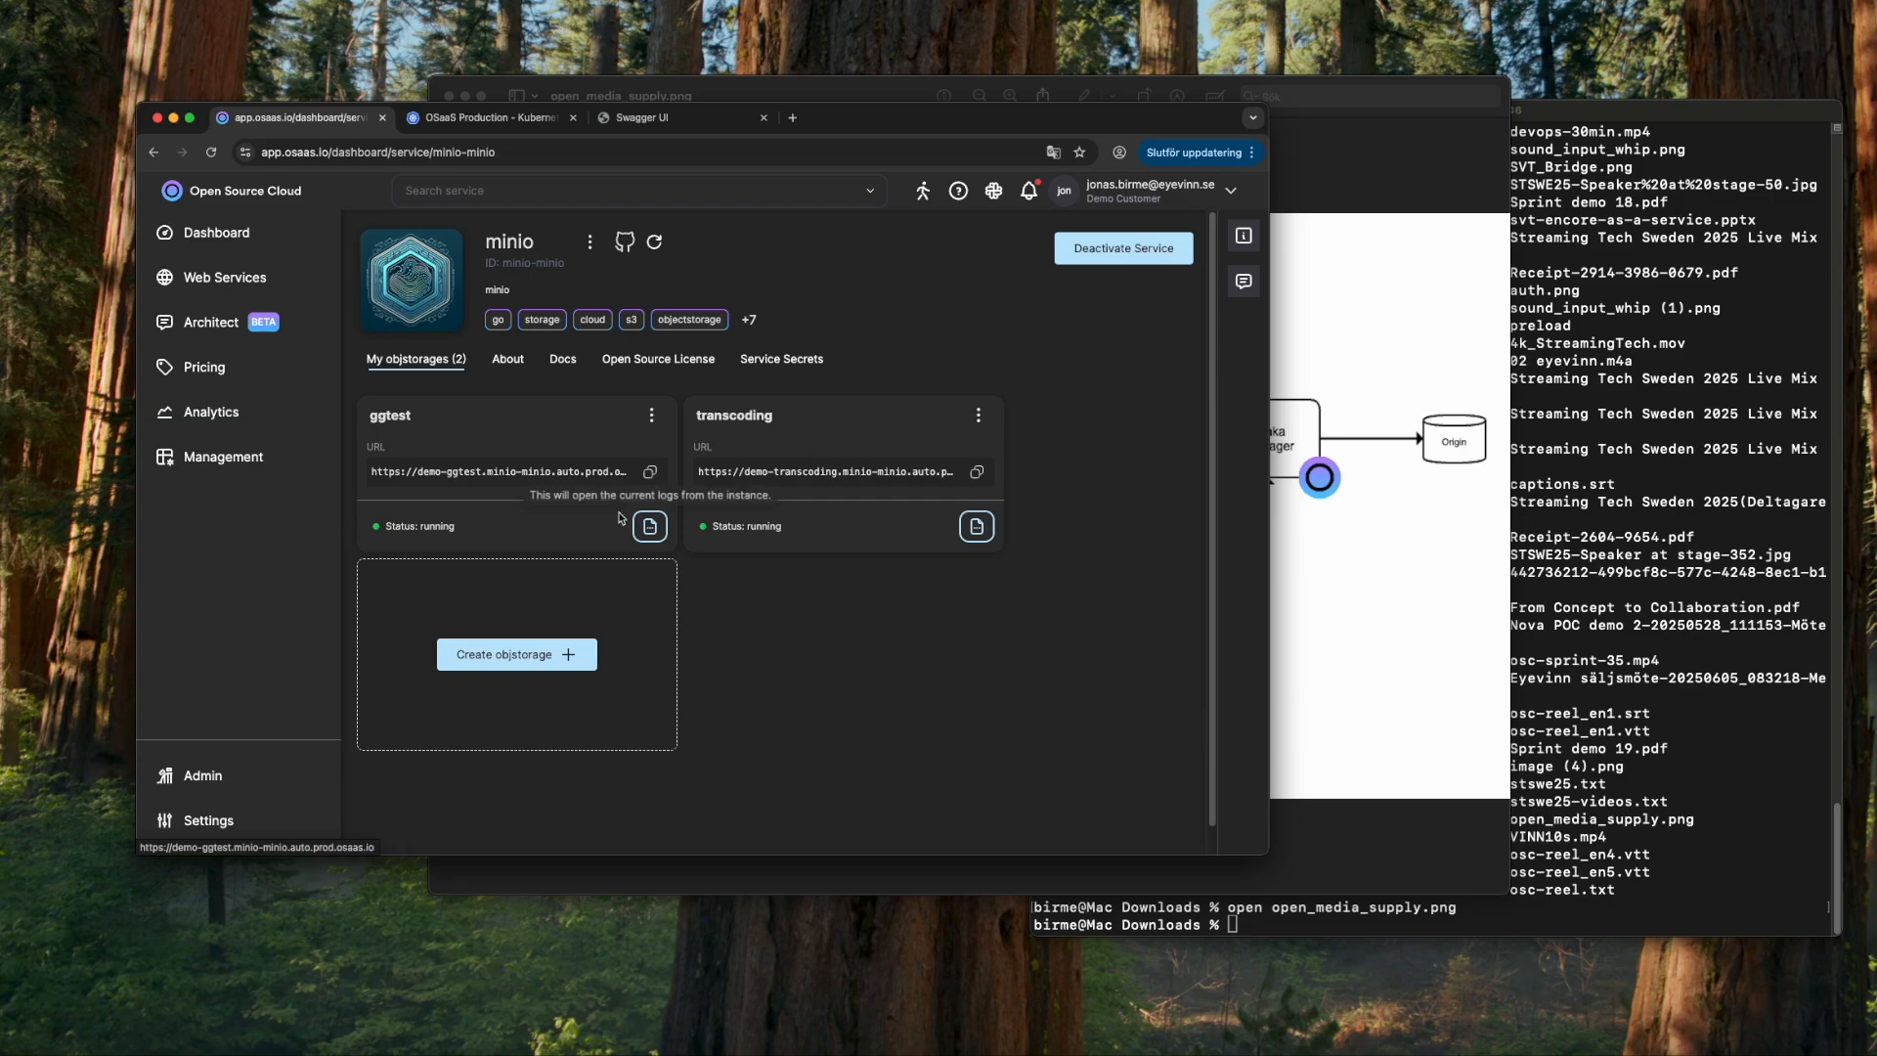
- Fill a new object storage form with name 'youtube', root user 'root' and a password, then cancel it
{"action": "left_click", "coordinate": [564, 657]}
{"action": "left_click", "coordinate": [642, 346]}
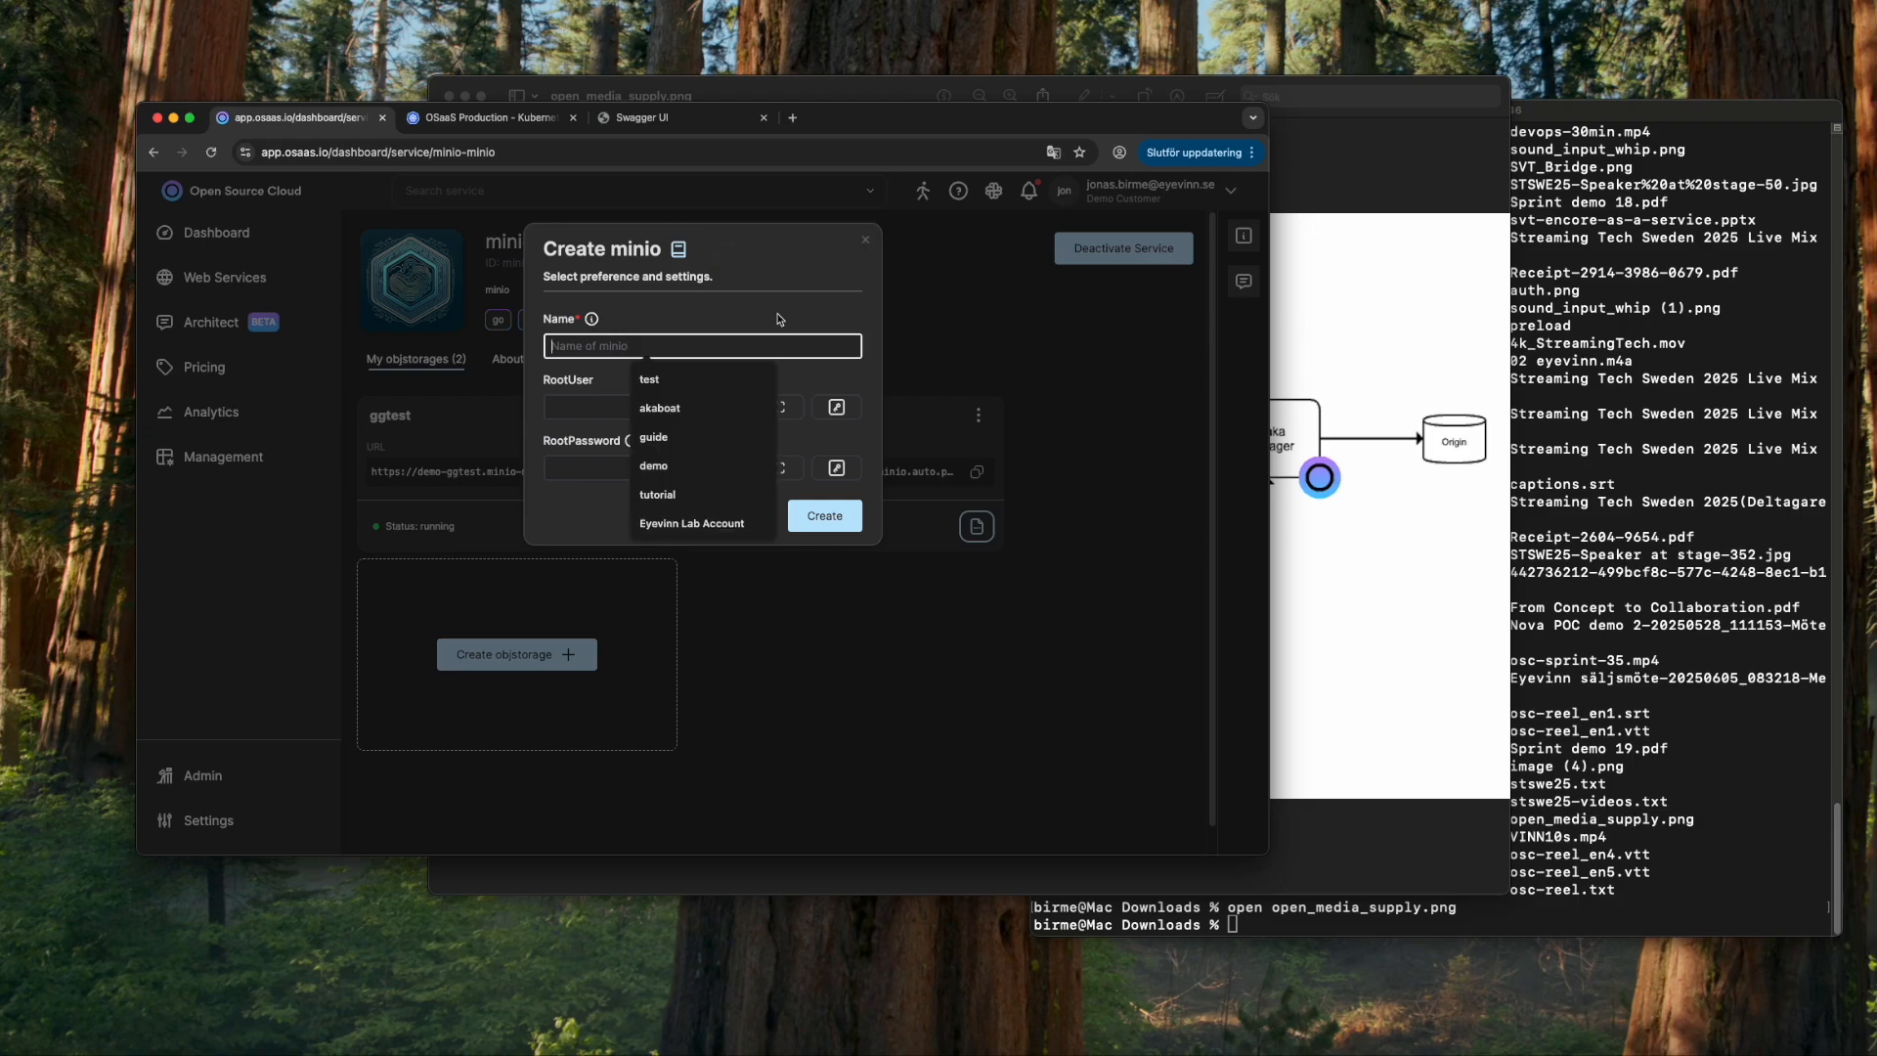
{"action": "type", "text": "youtube"}
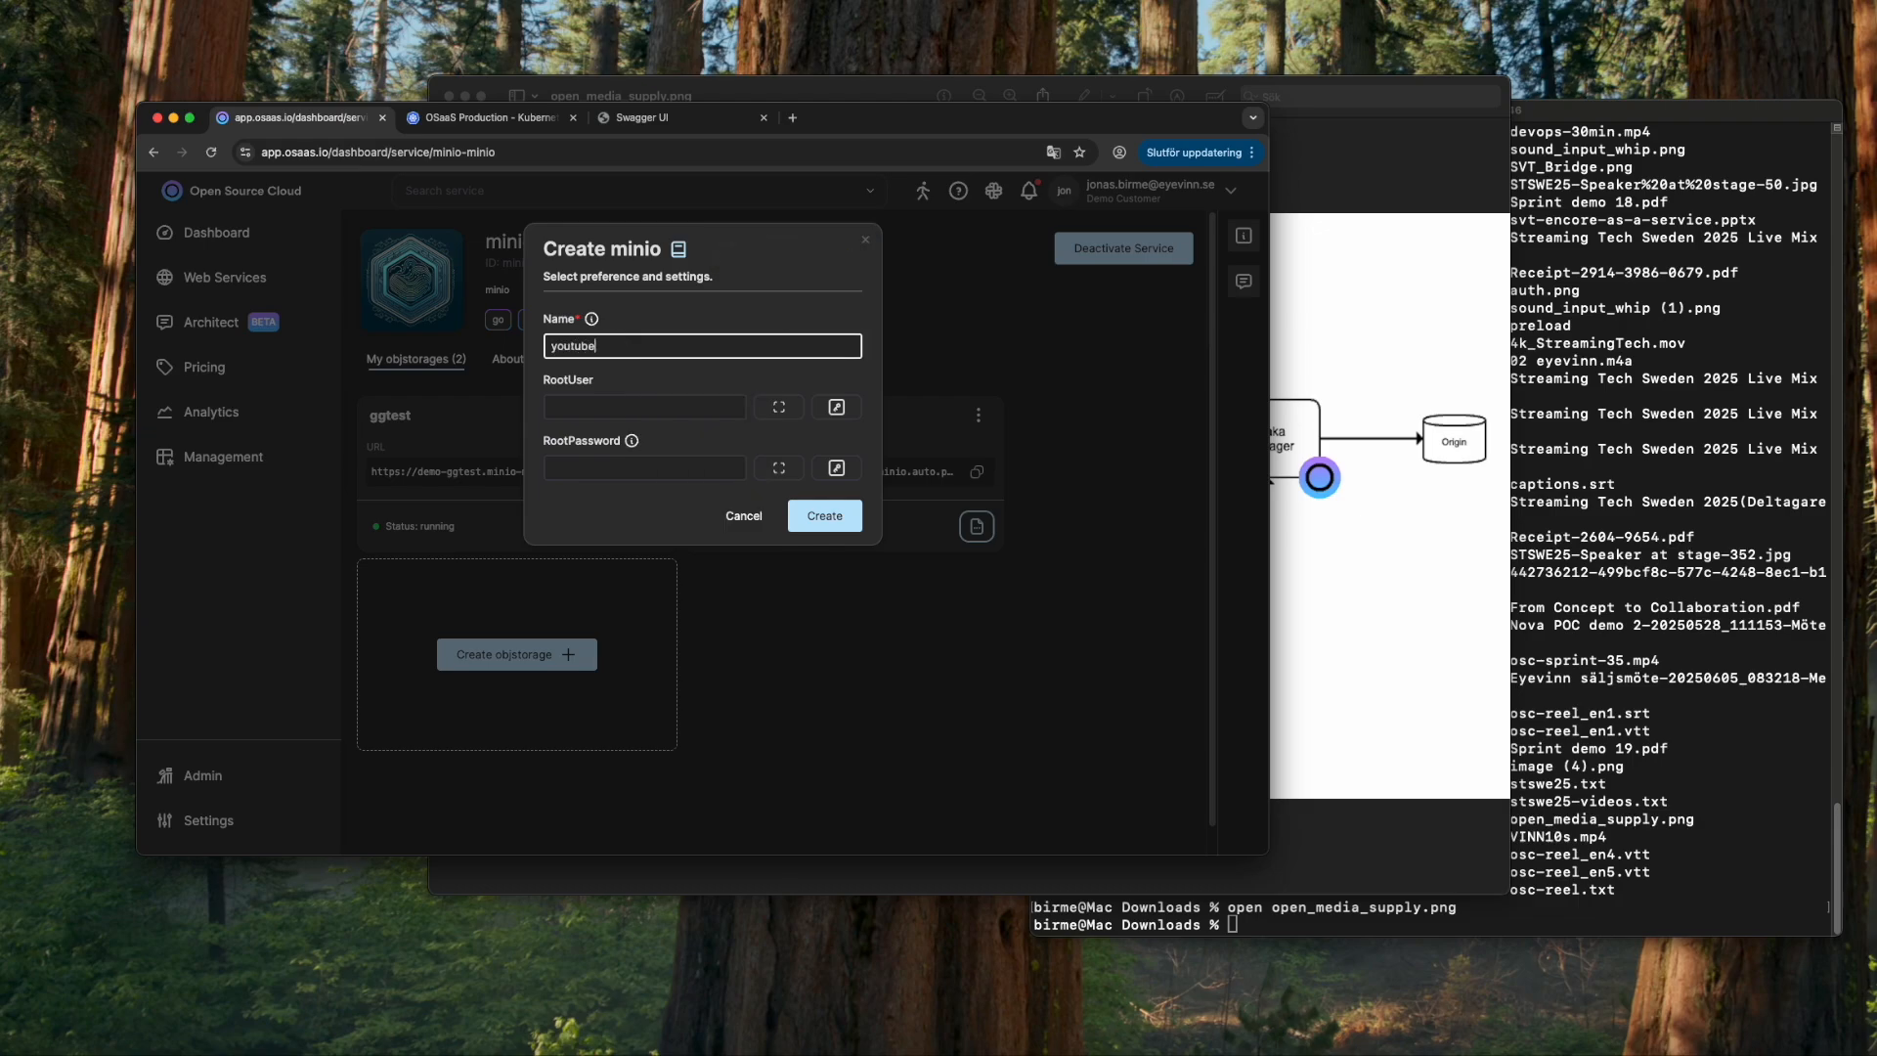
{"action": "key", "text": "Tab"}
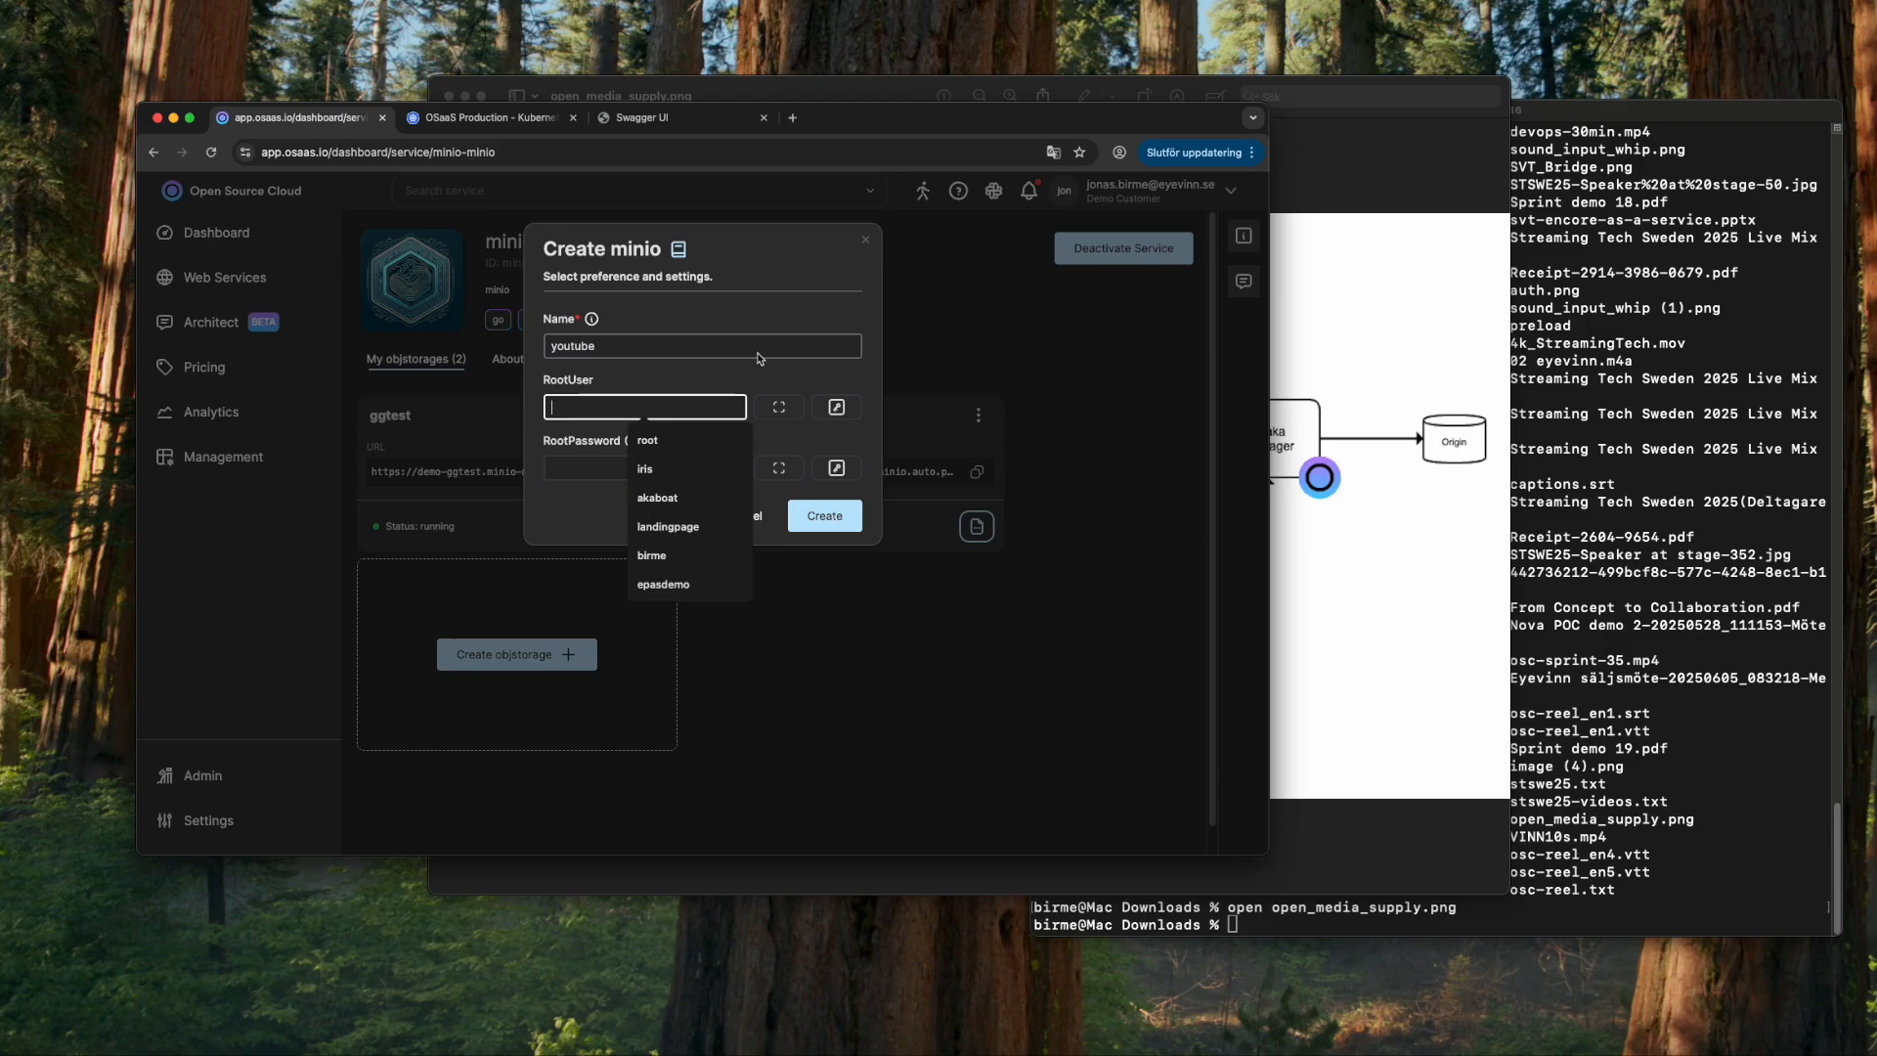
{"action": "type", "text": "root"}
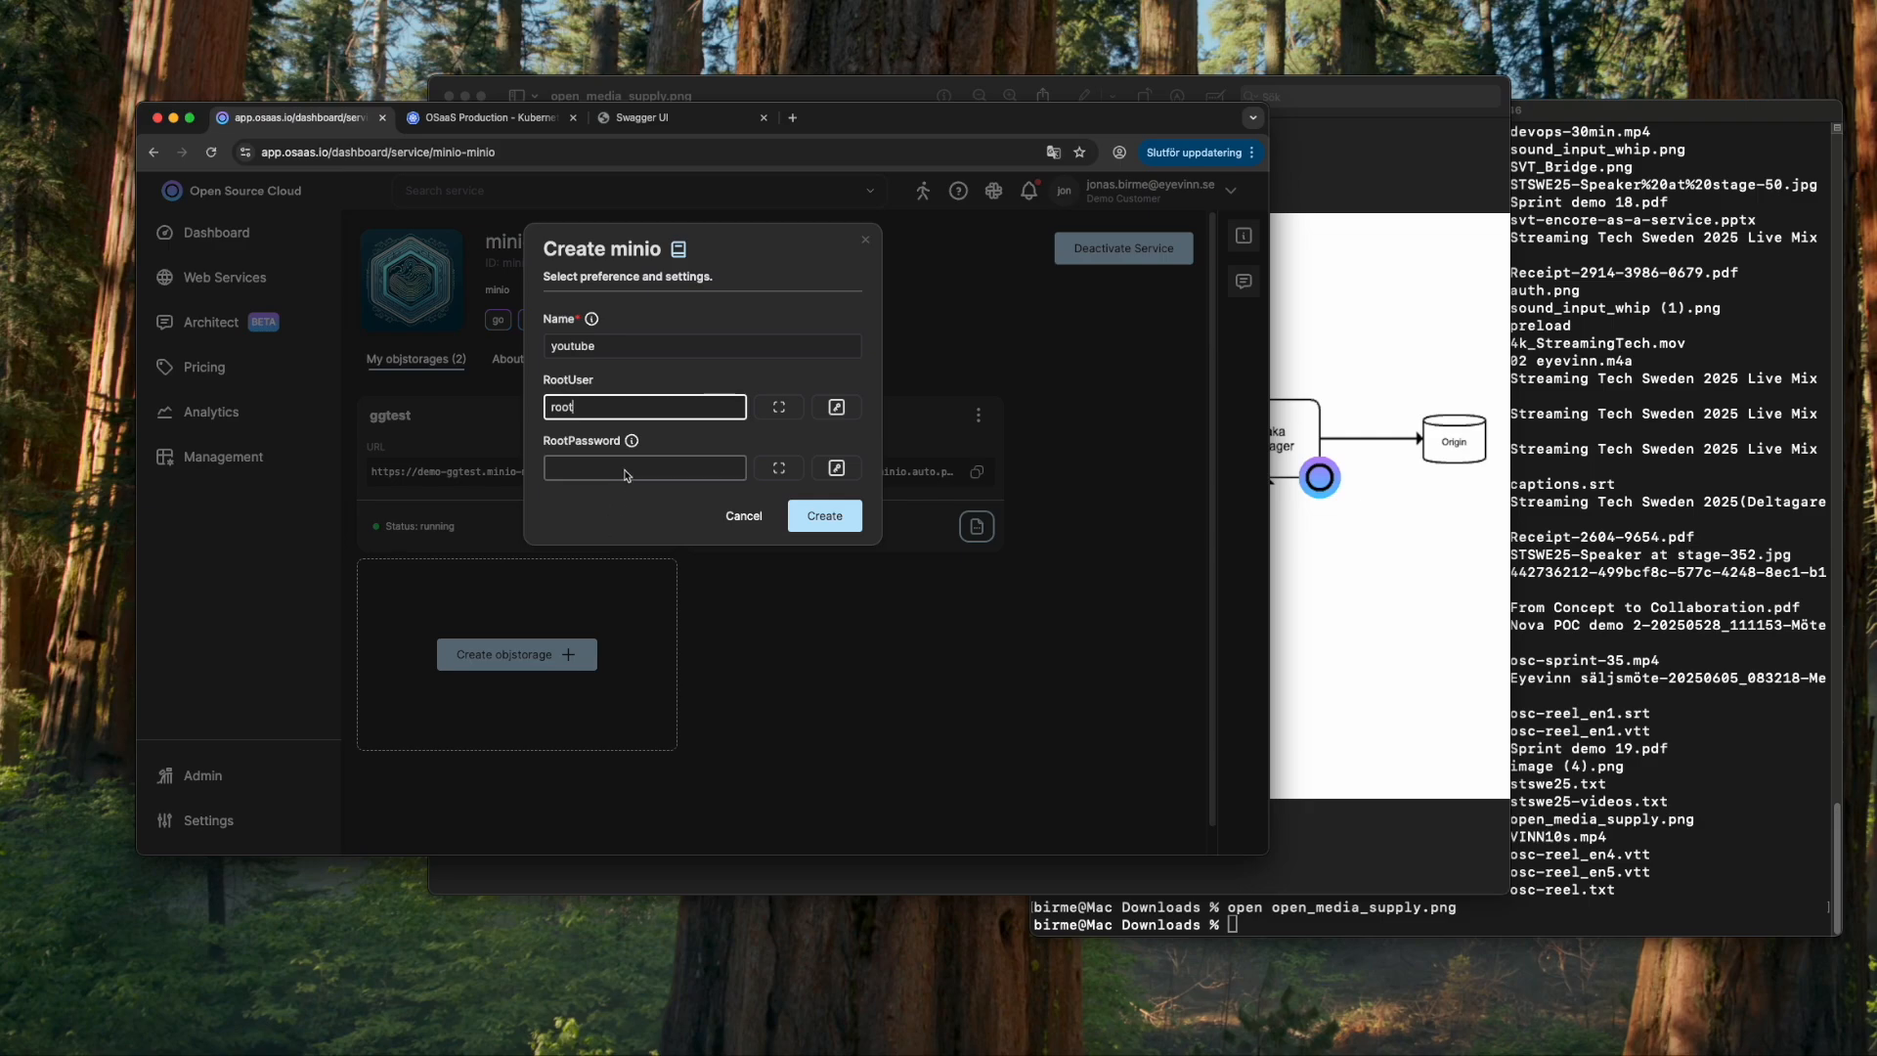
{"action": "left_click", "coordinate": [651, 468]}
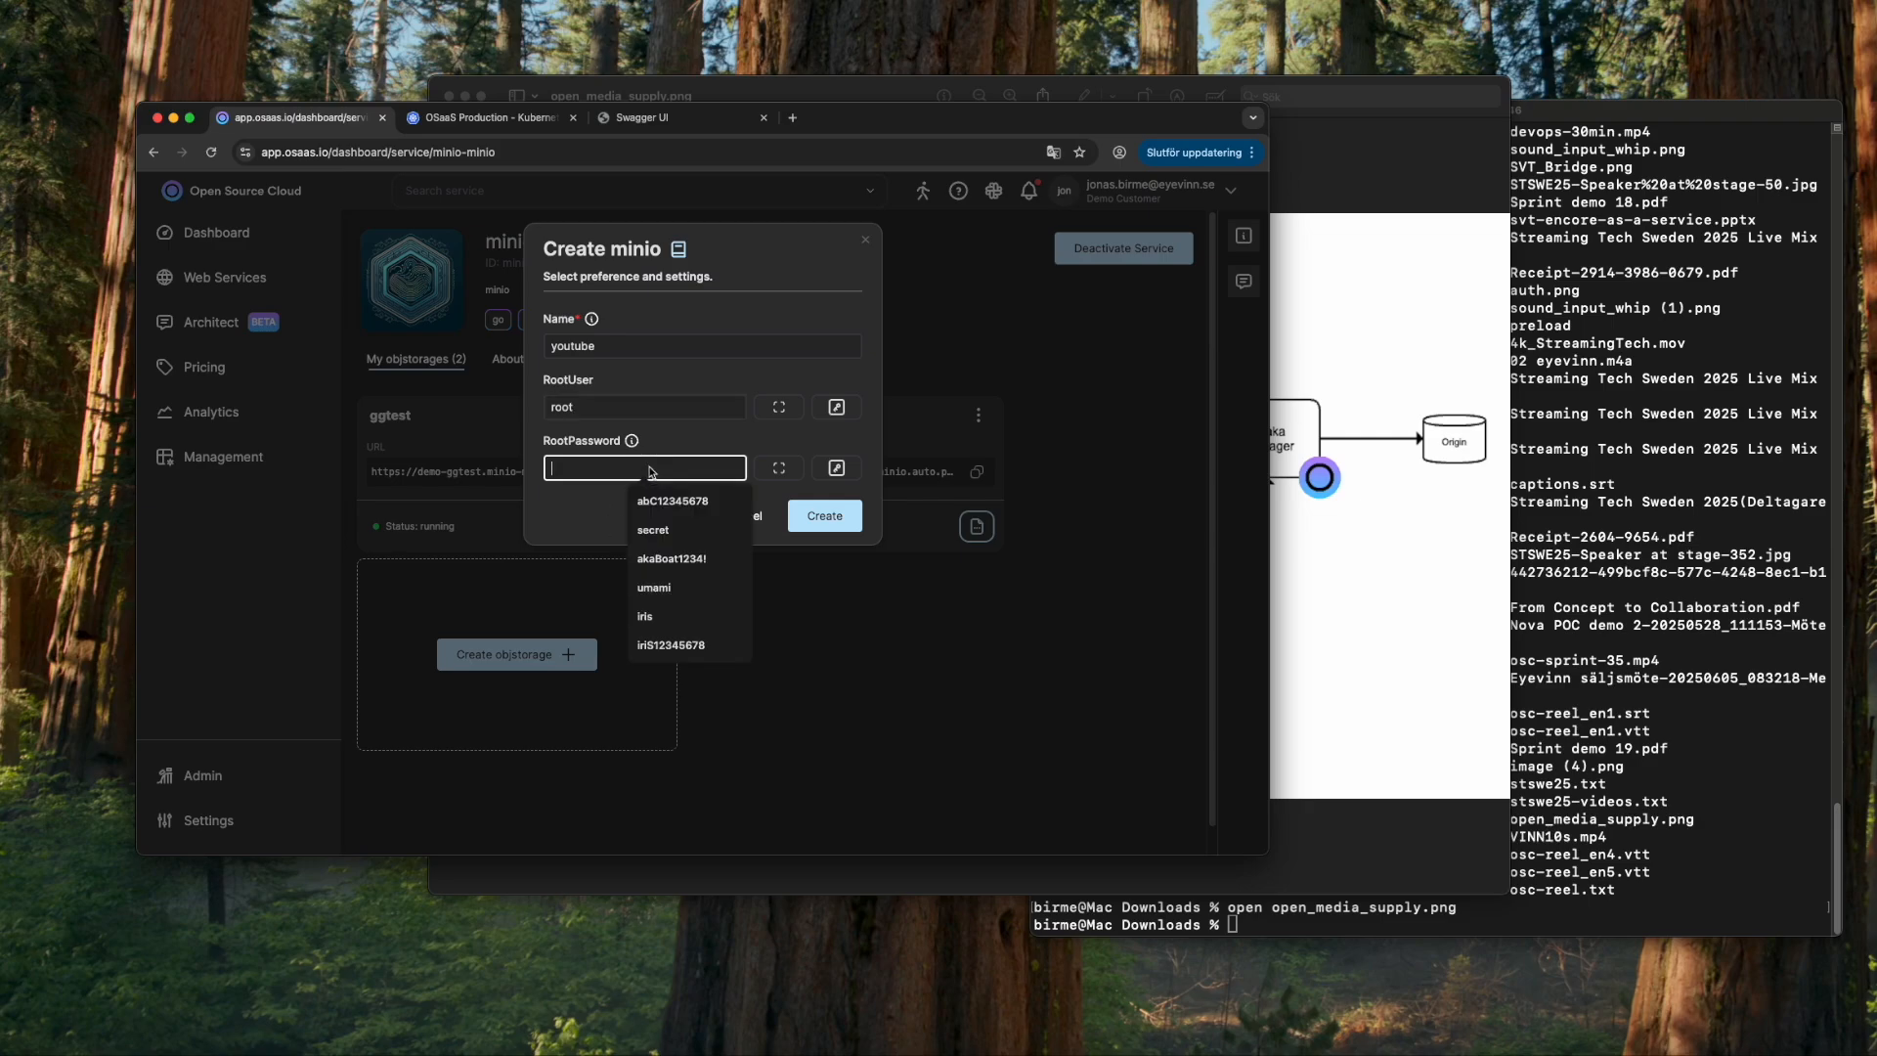
{"action": "left_click", "coordinate": [568, 499]}
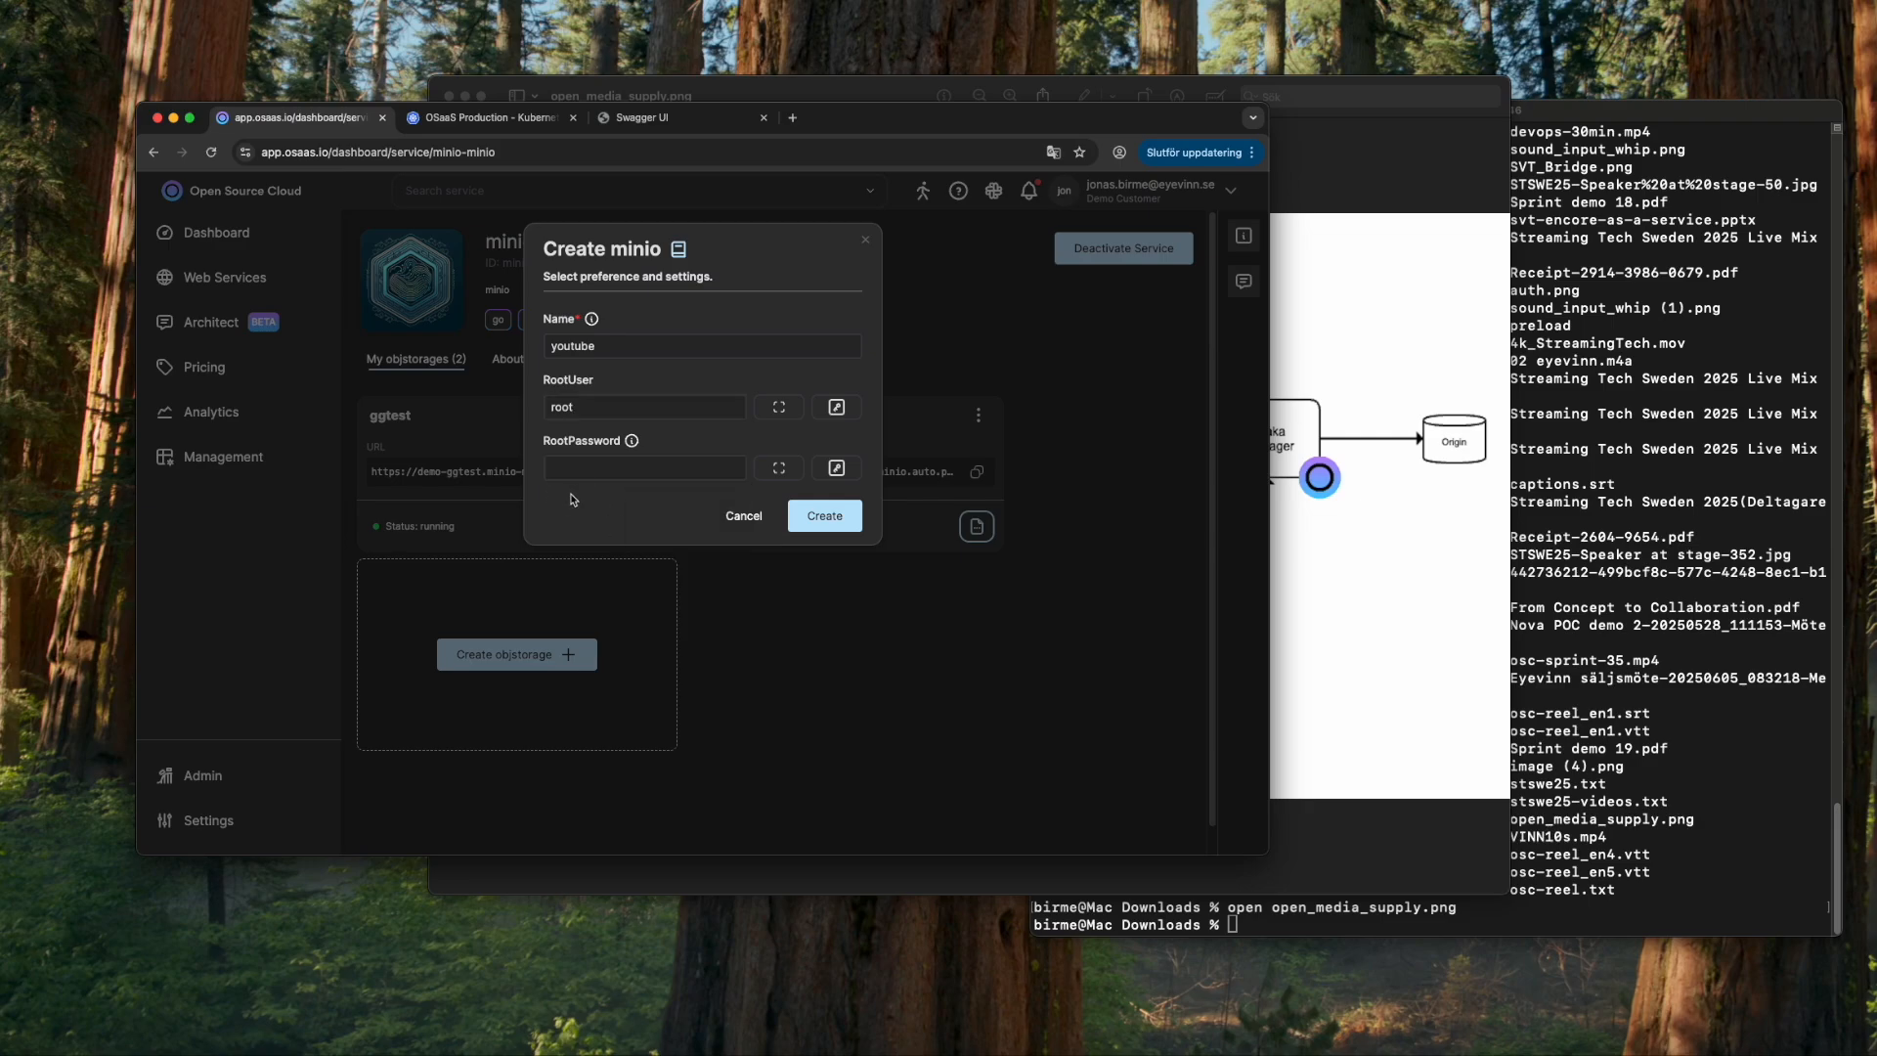
{"action": "left_click", "coordinate": [613, 466]}
{"action": "type", "text": "abC12345678"}
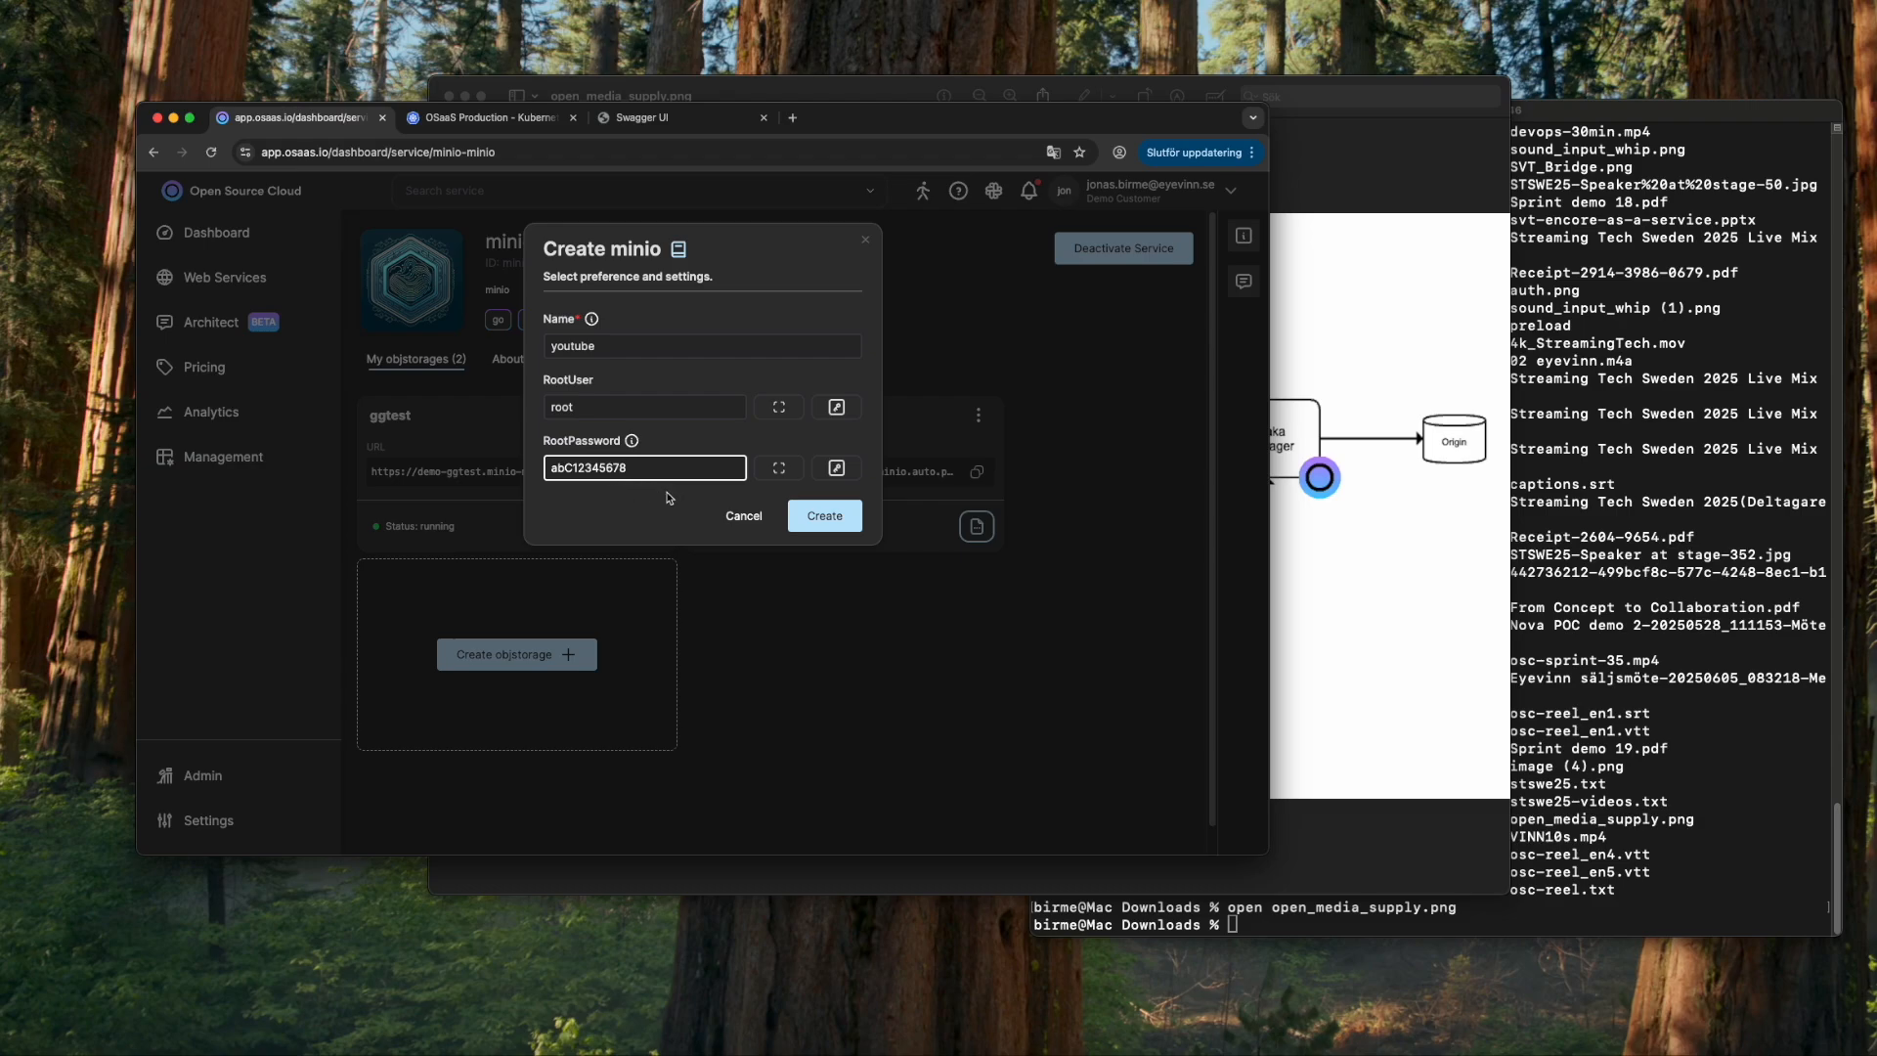
{"action": "left_click", "coordinate": [741, 516]}
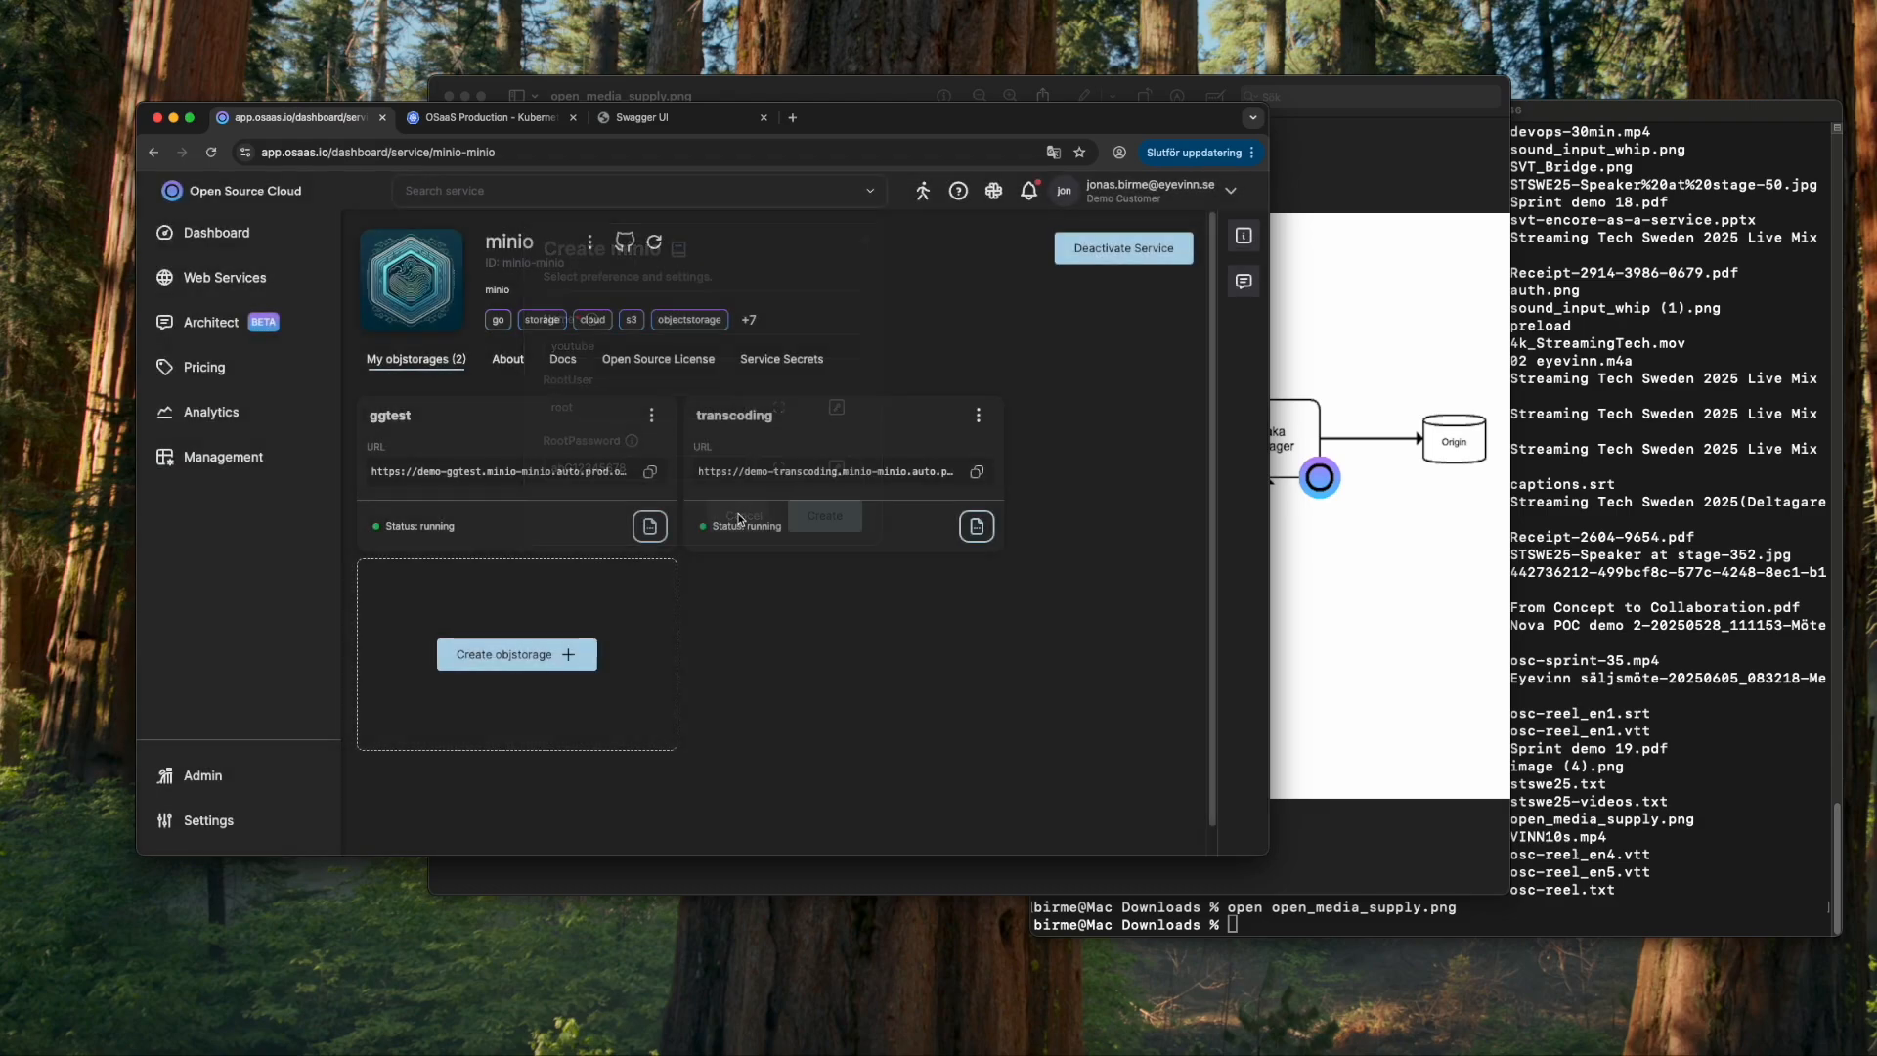
- Add a minio service secret named 'ytminiopwd' holding the storage root password
{"action": "left_click", "coordinate": [781, 359]}
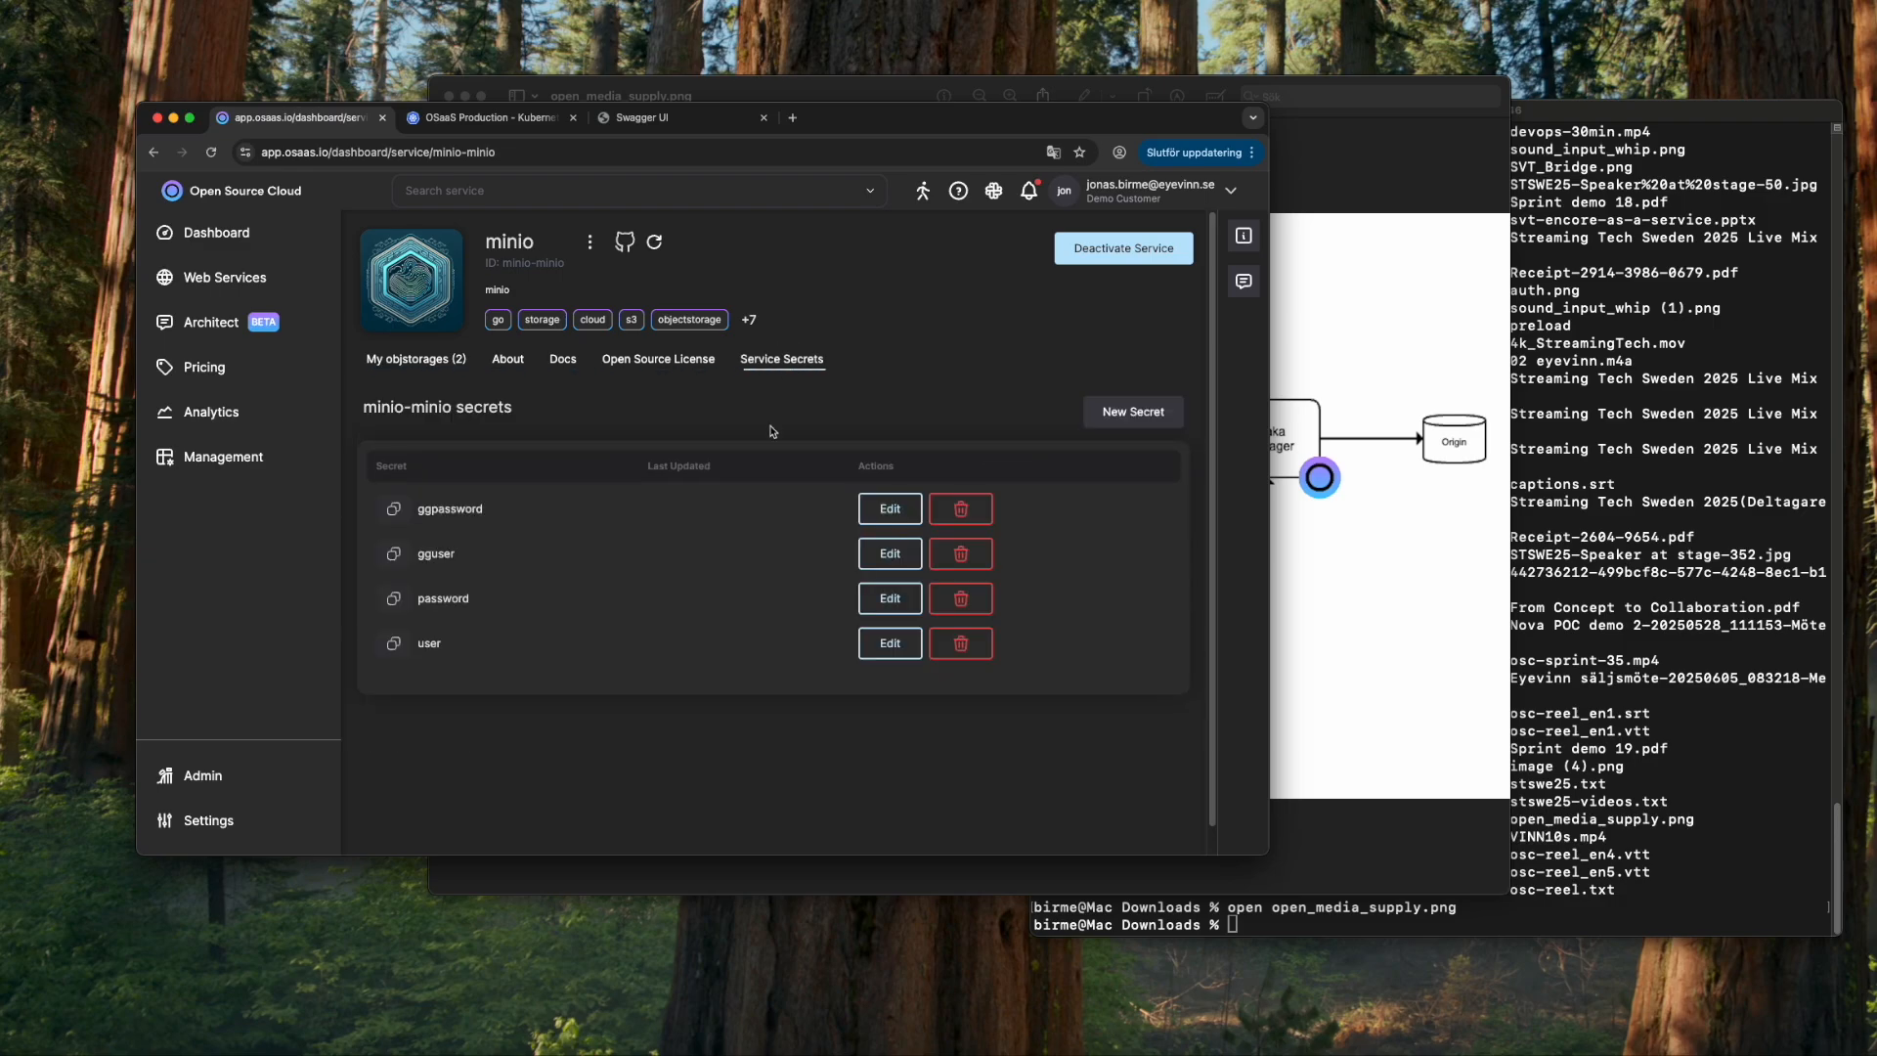
{"action": "left_click", "coordinate": [1129, 412]}
{"action": "left_click", "coordinate": [711, 312]}
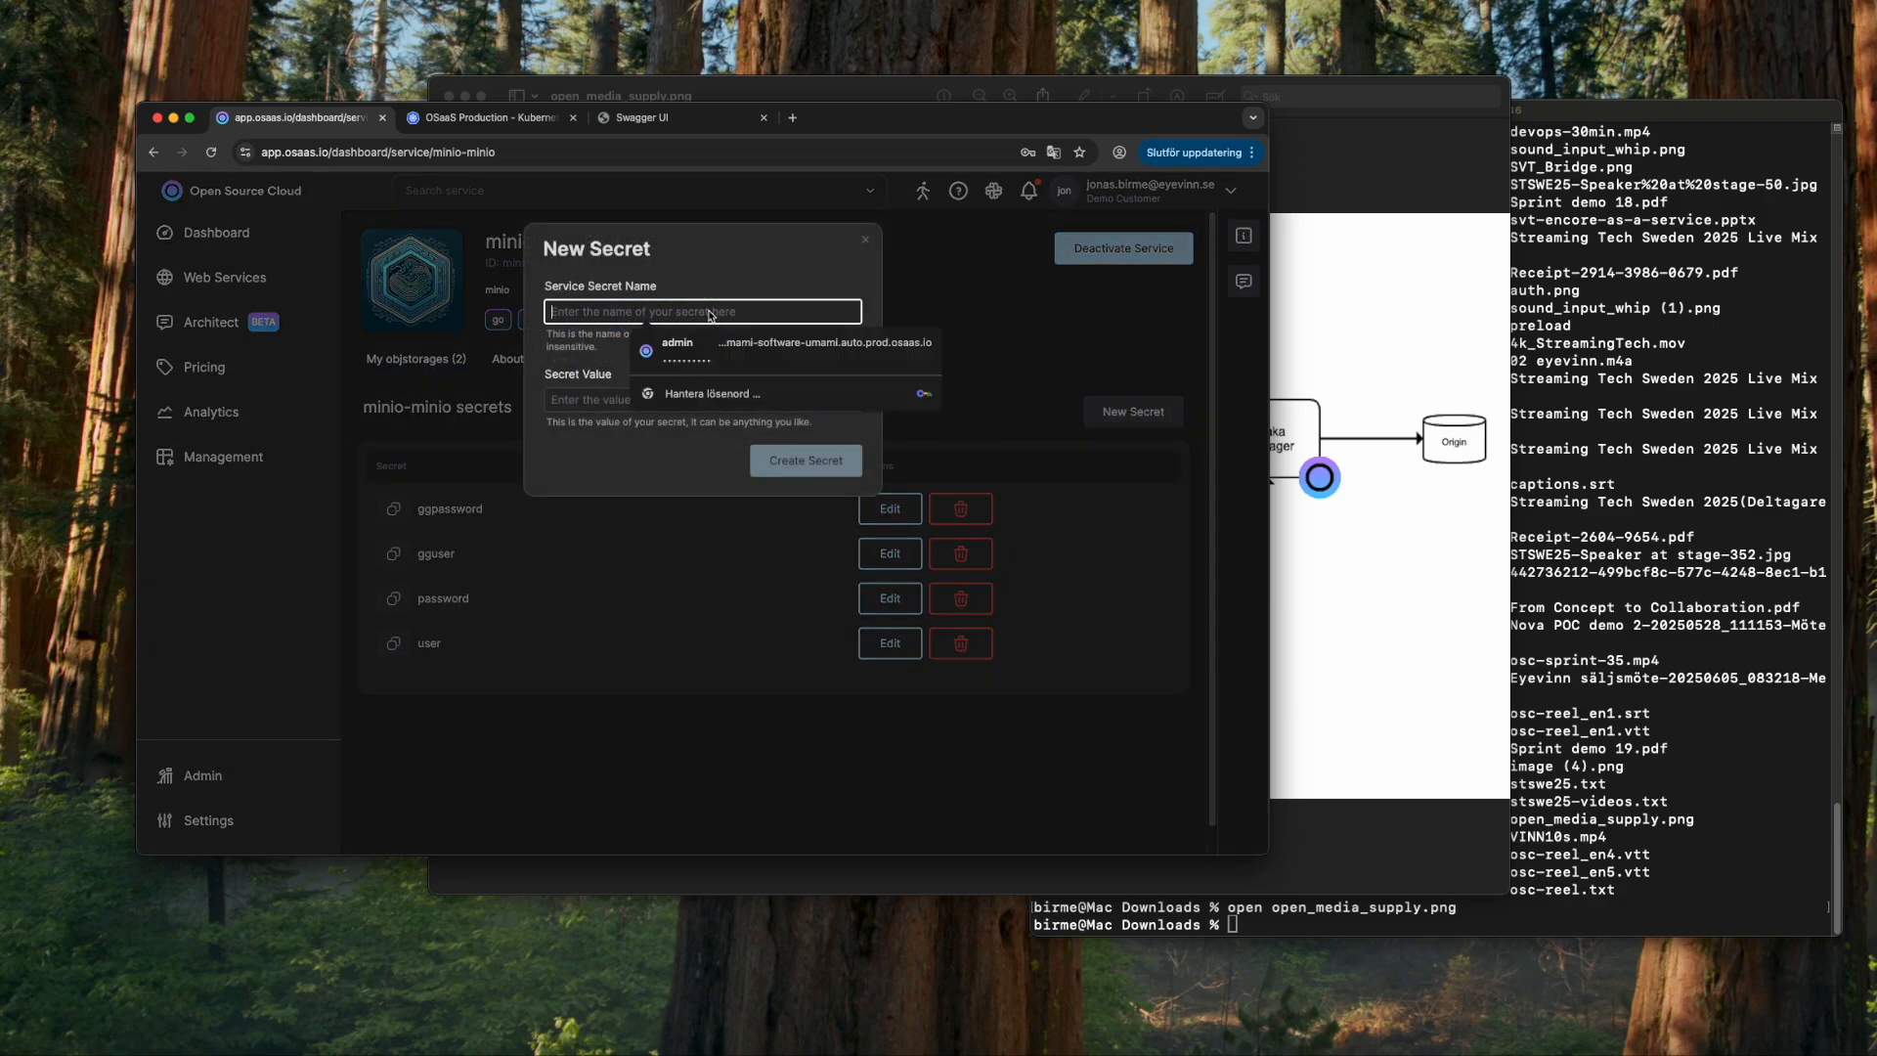
{"action": "type", "text": "y"}
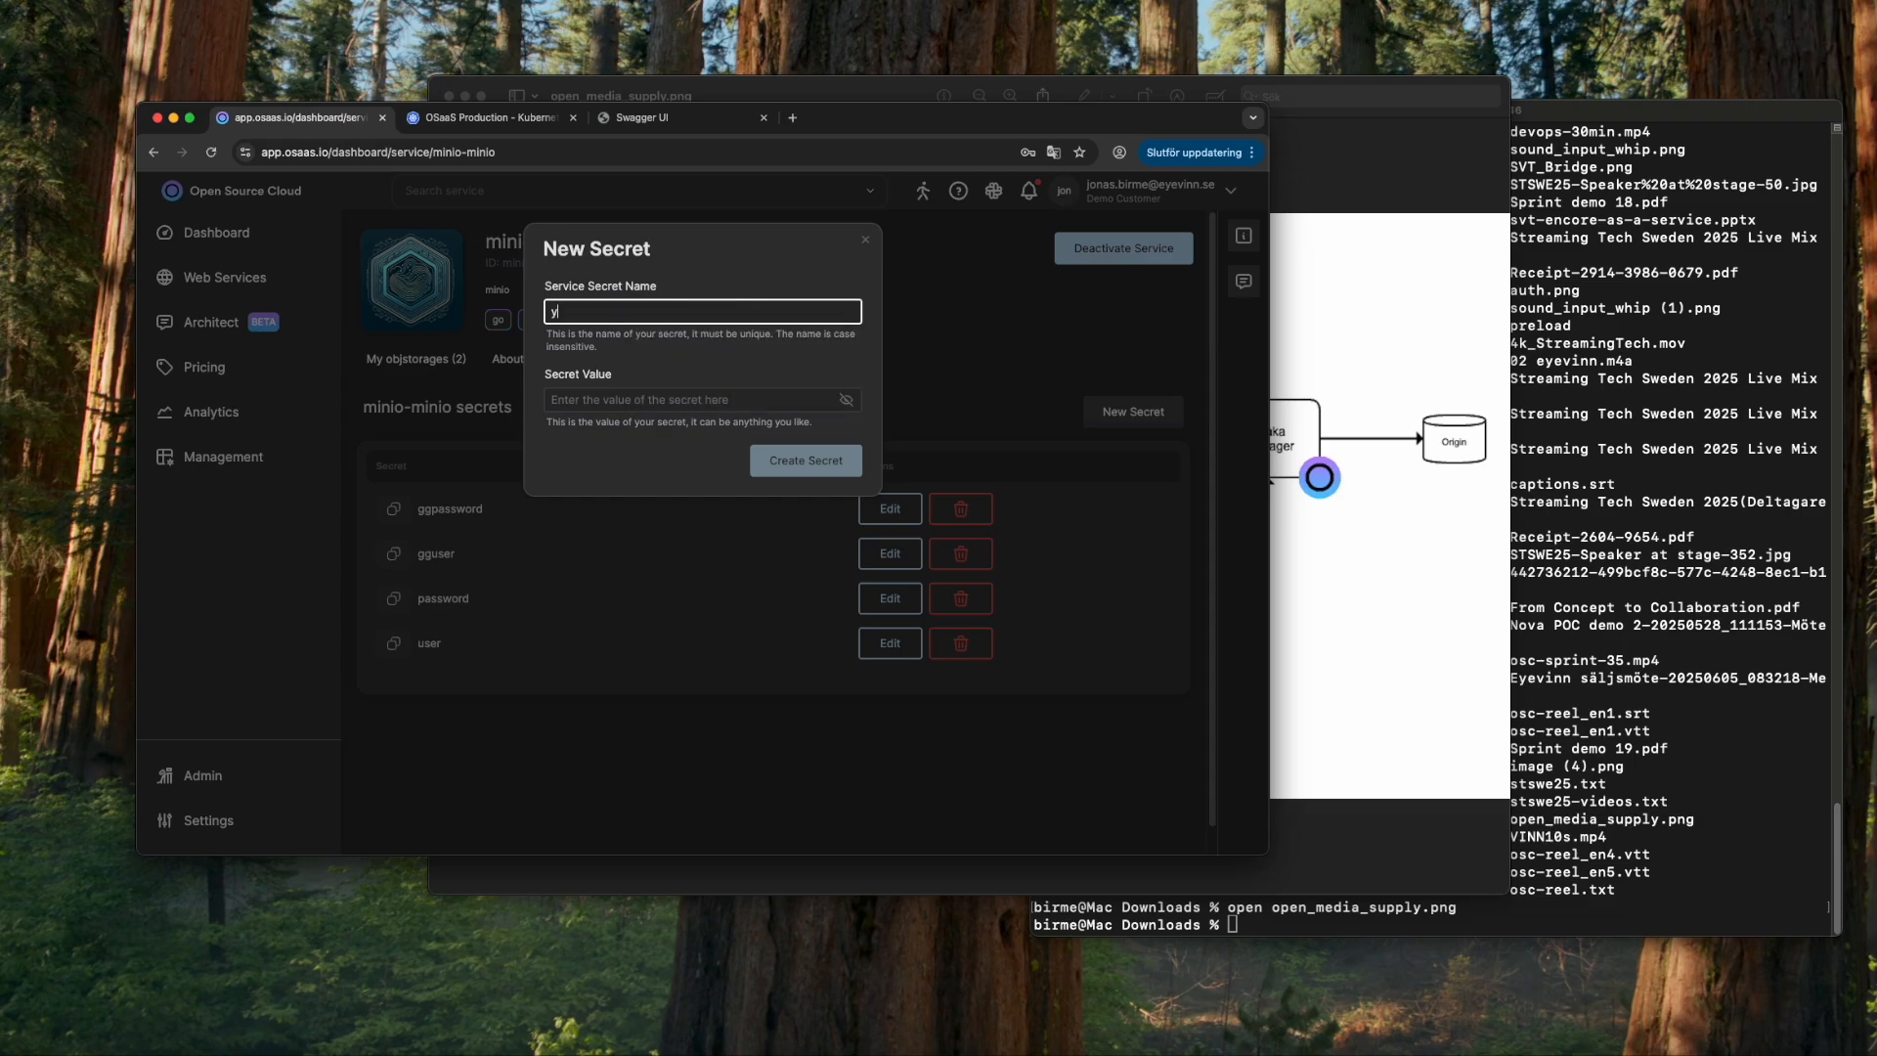
{"action": "type", "text": "tminiopwd"}
{"action": "left_click", "coordinate": [699, 400]}
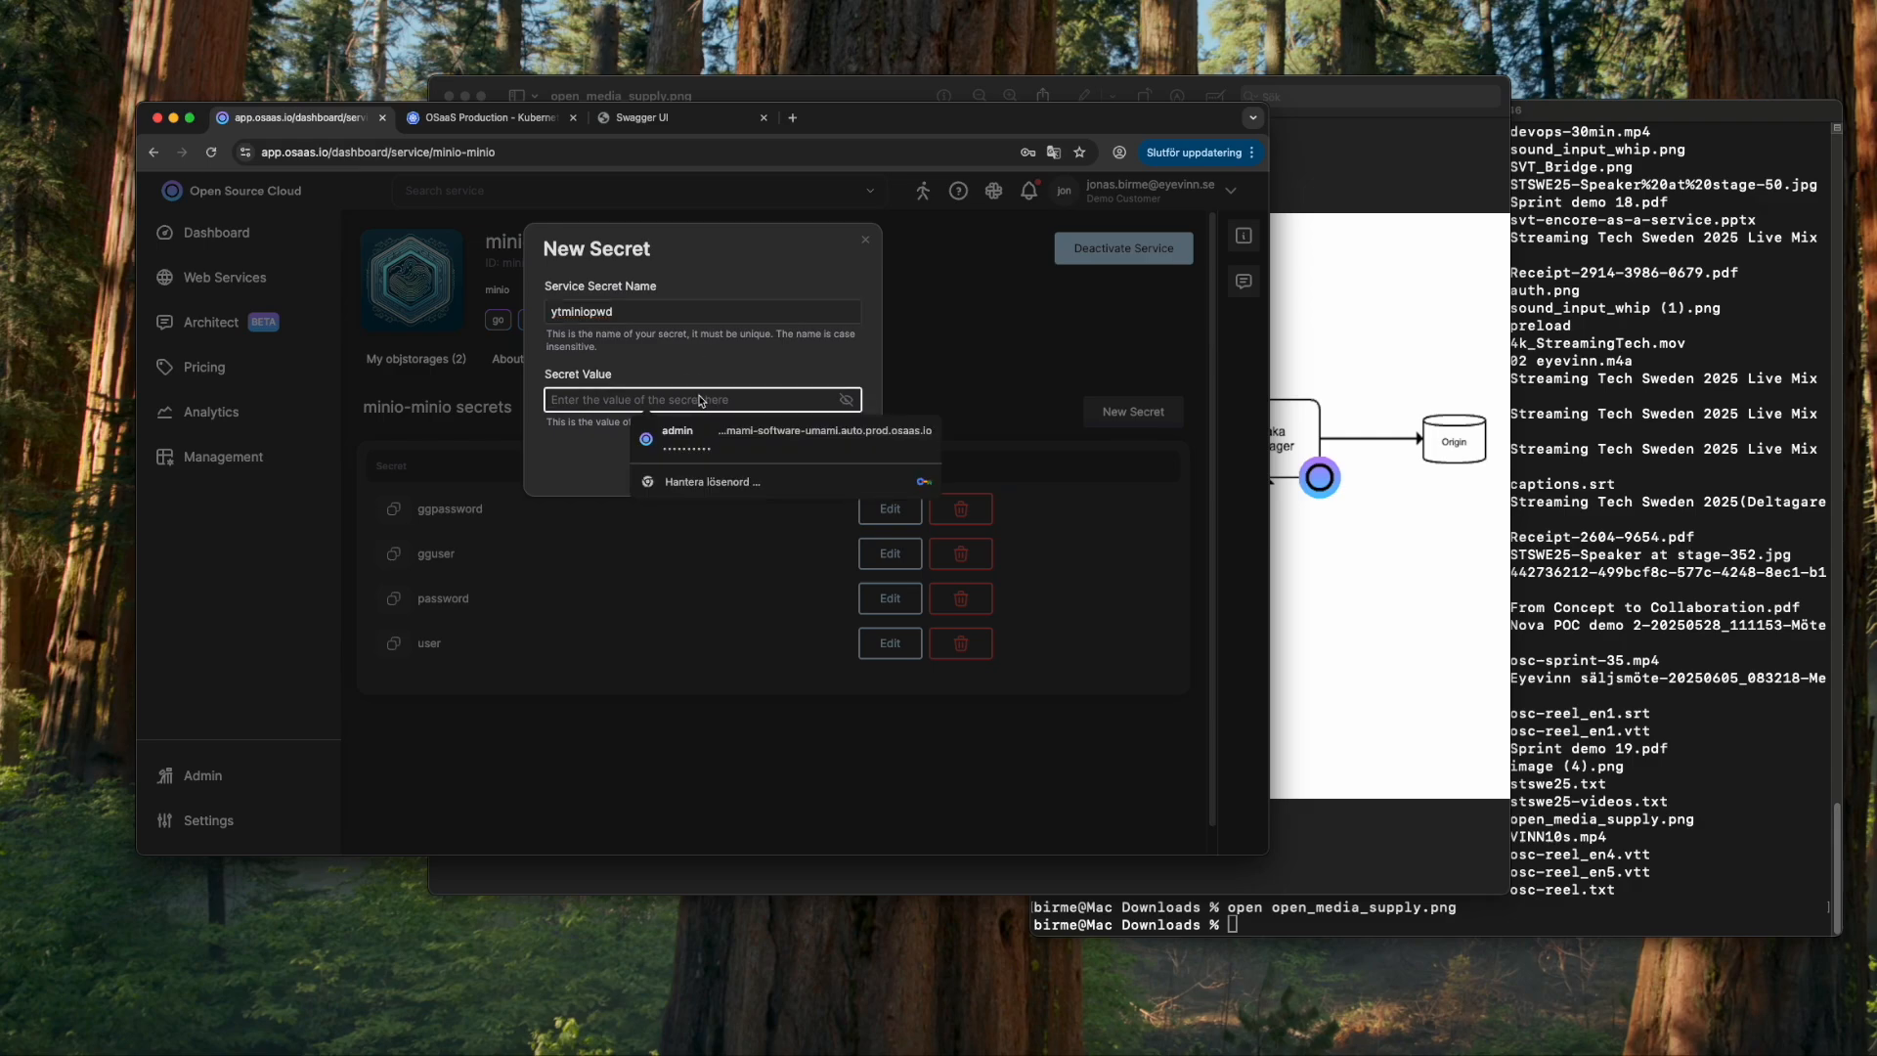
{"action": "type", "text": "m"}
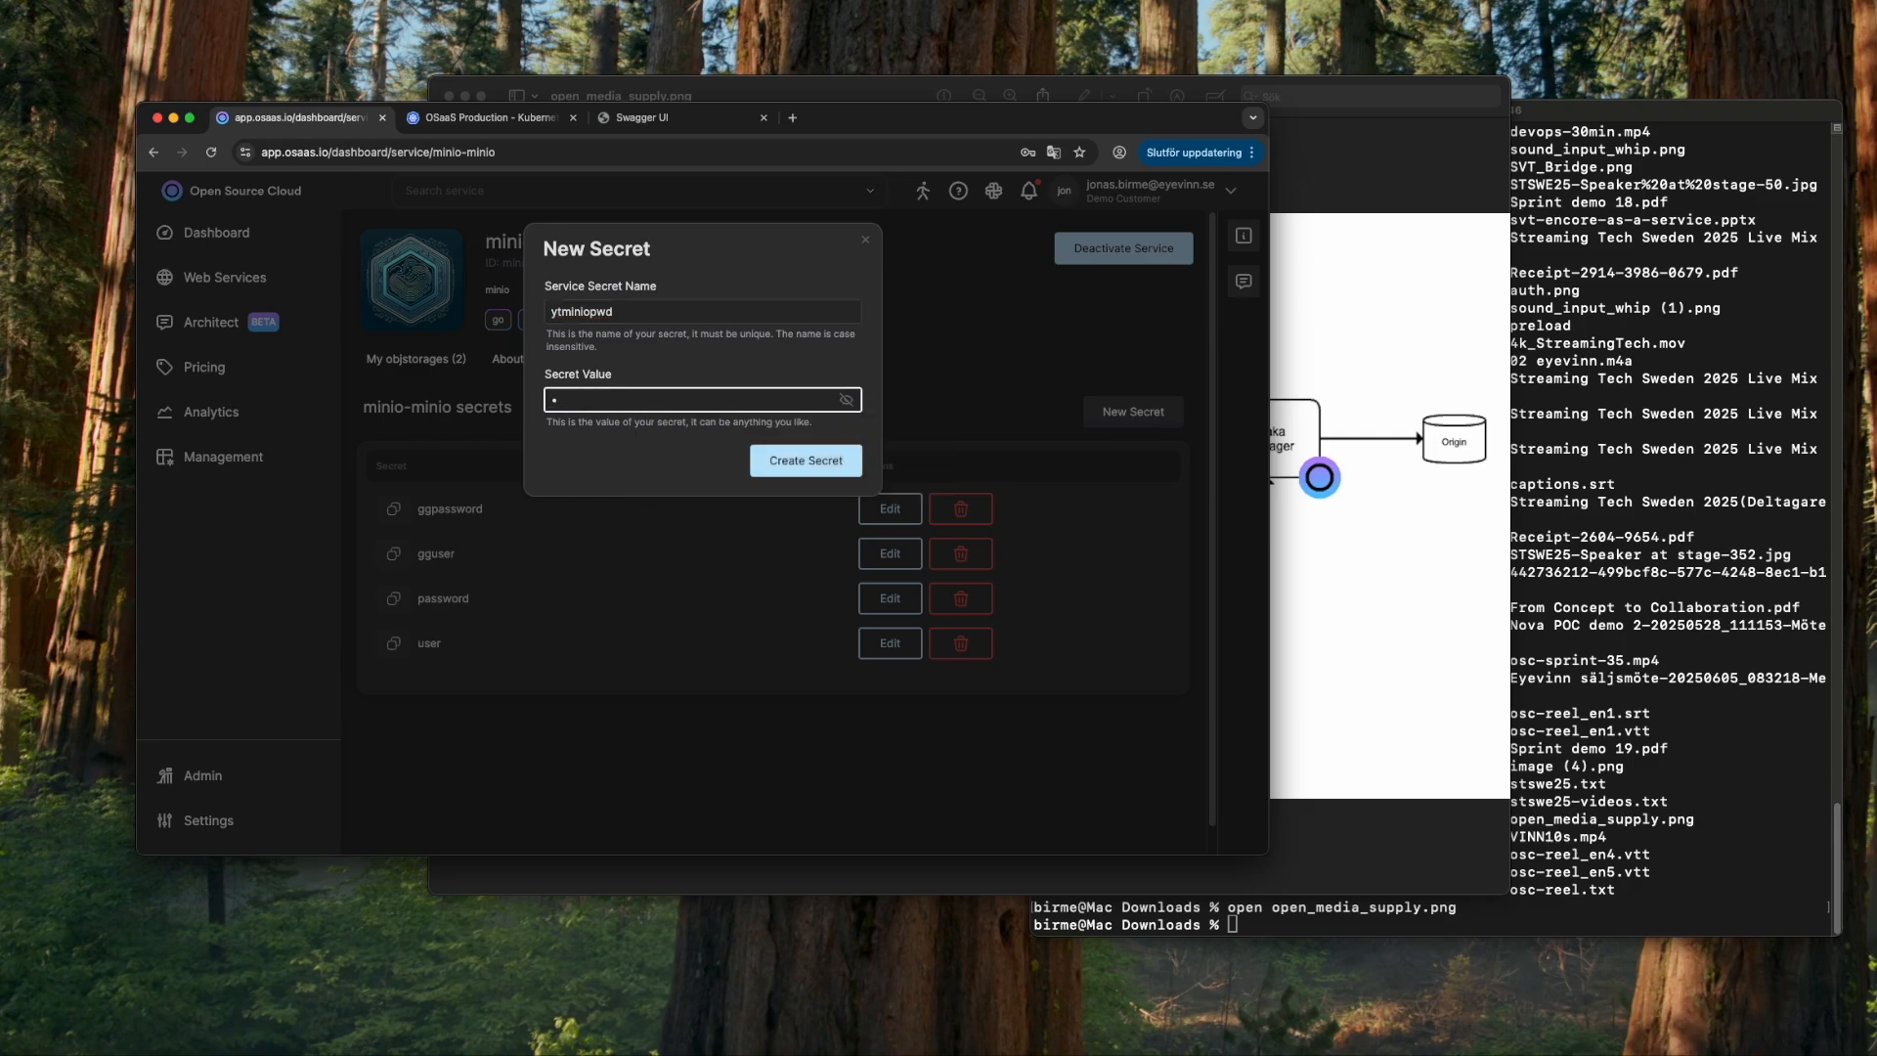
{"action": "left_click", "coordinate": [846, 400]}
{"action": "left_click", "coordinate": [775, 408]}
{"action": "type", "text": "BC12345678"}
{"action": "left_click", "coordinate": [832, 459]}
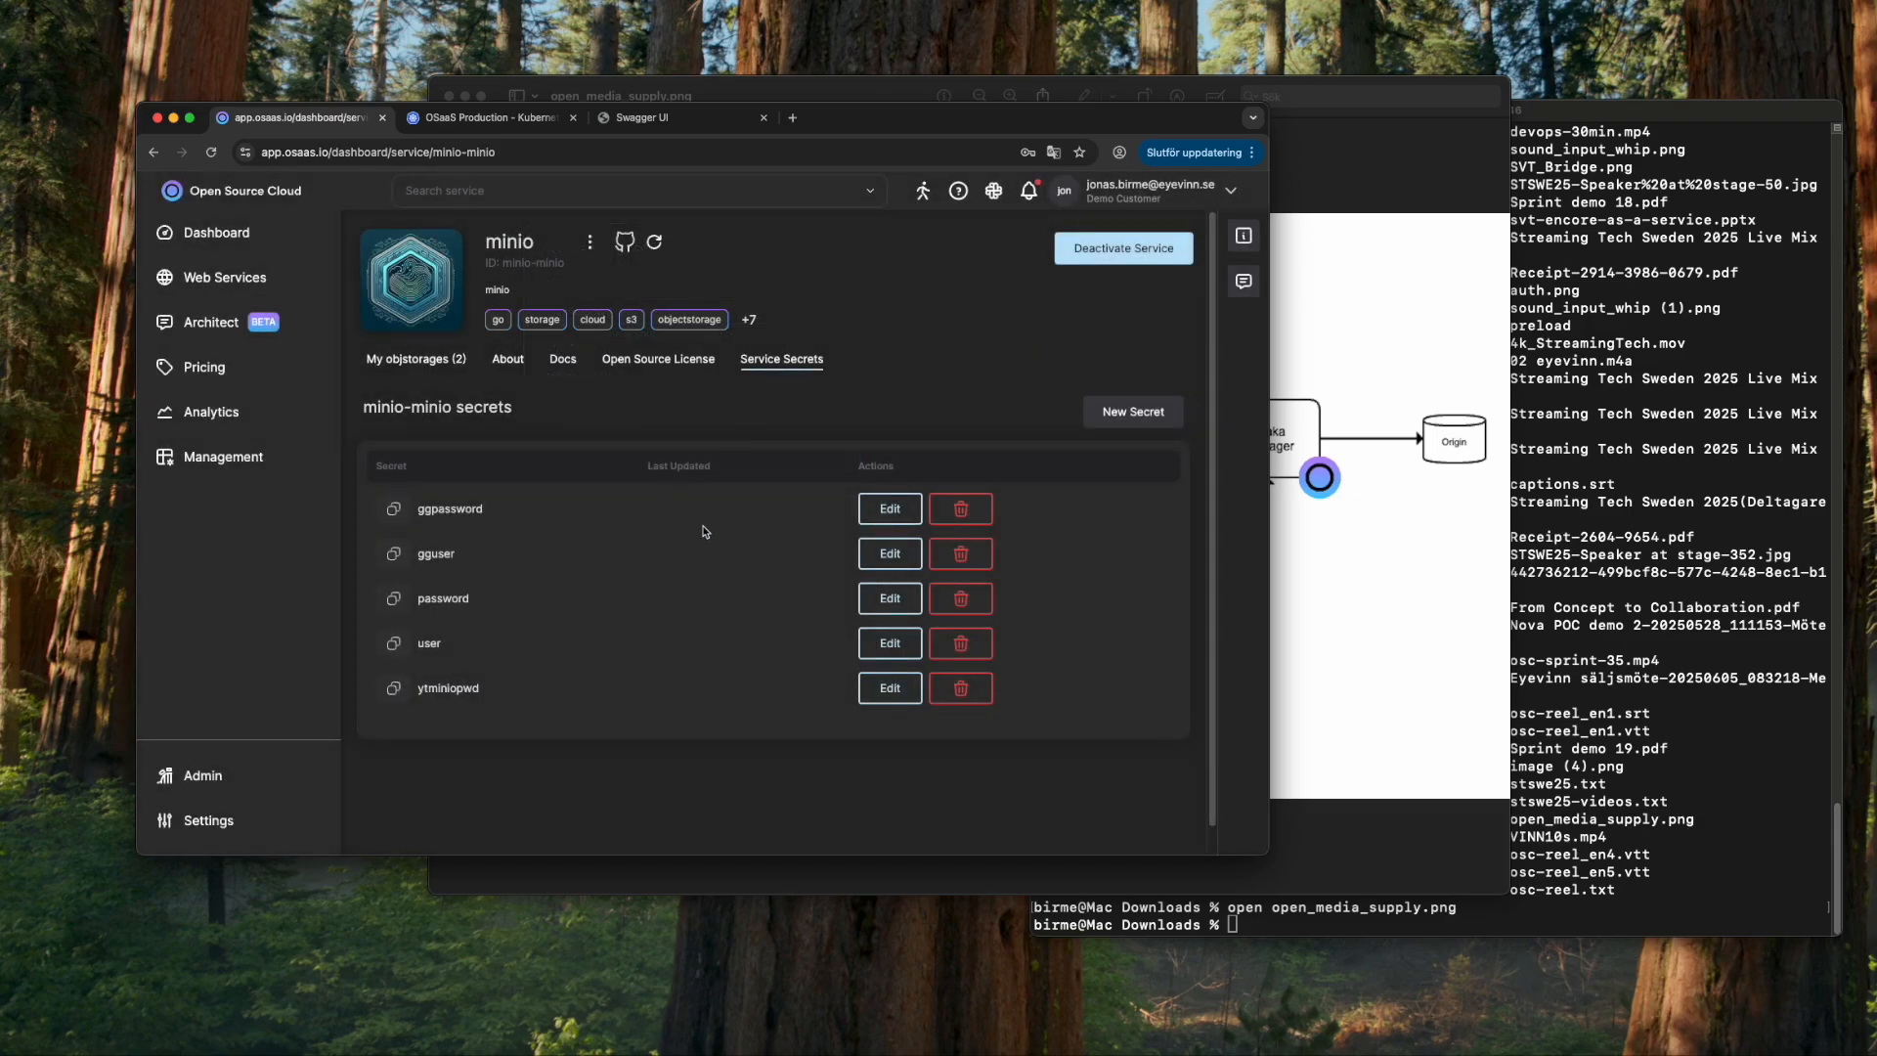
{"action": "left_click", "coordinate": [430, 361]}
- Create object storage 'youtube' with root user 'root' and the ytminiopwd secret as password
{"action": "left_click", "coordinate": [552, 652]}
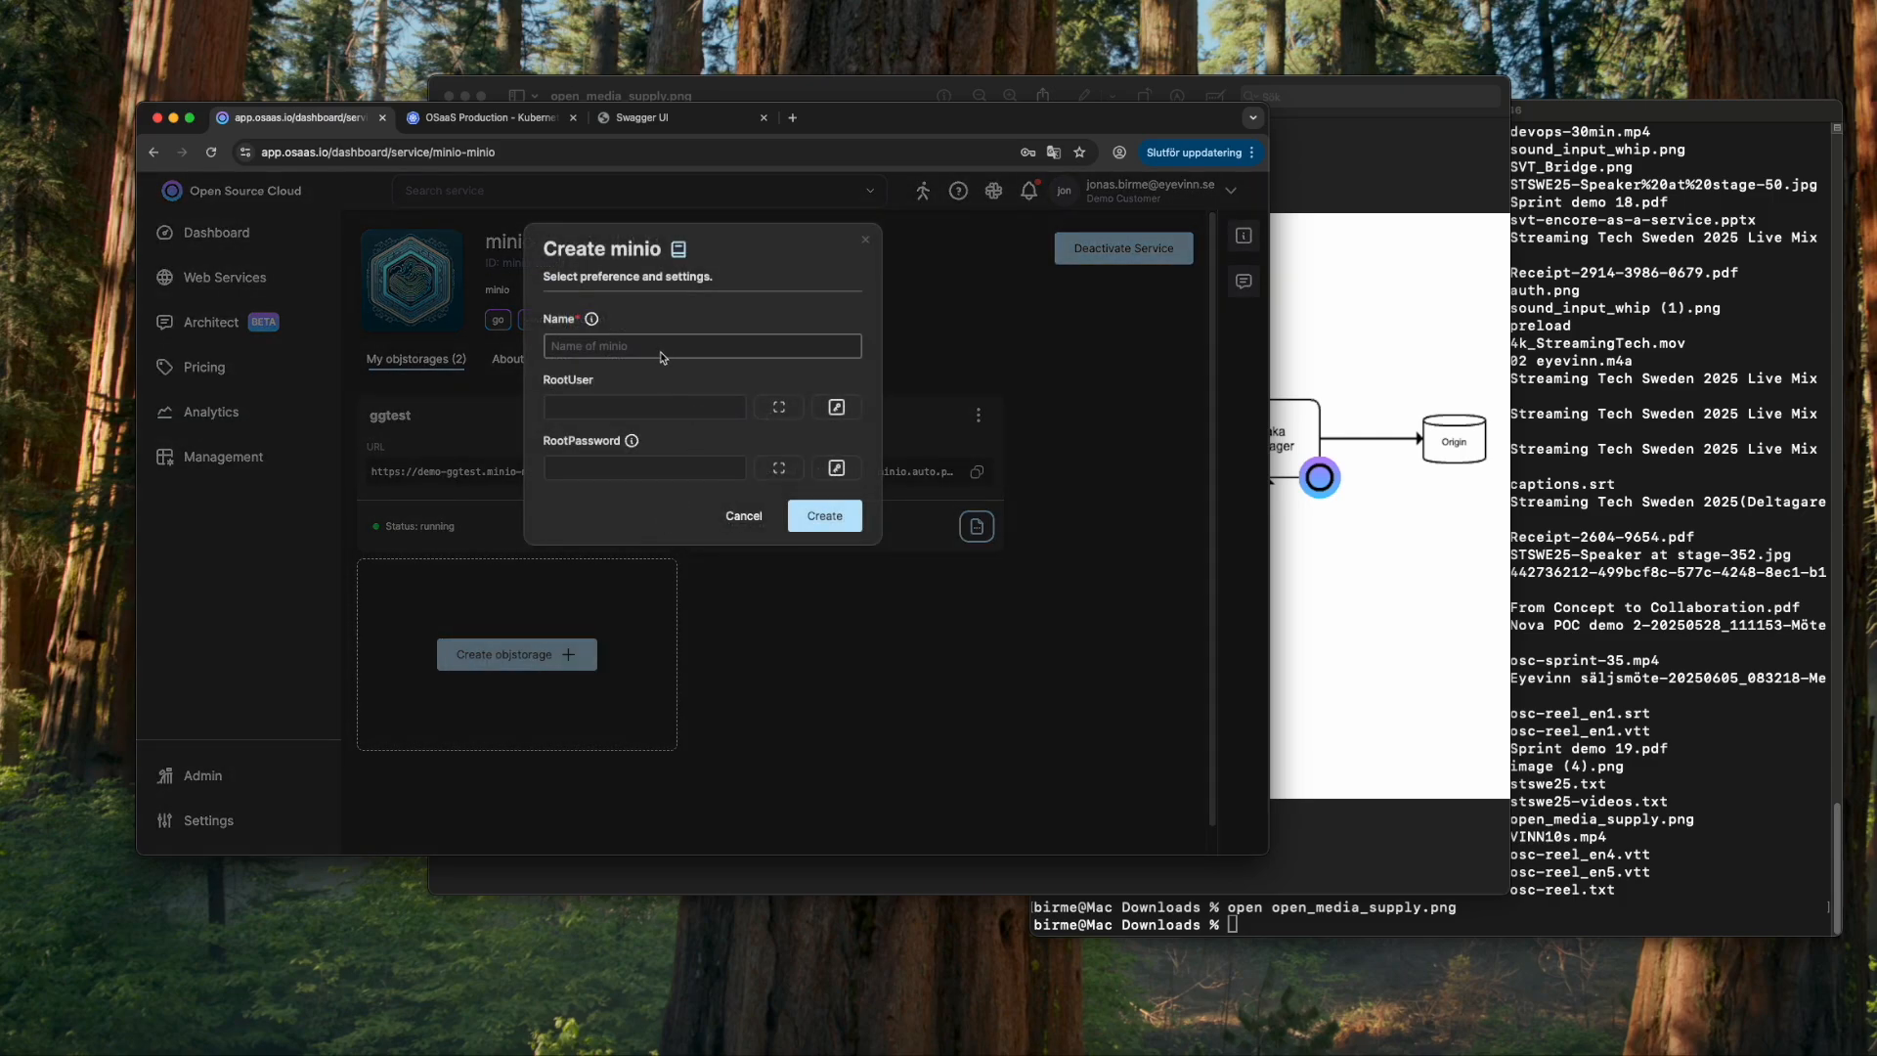
{"action": "left_click", "coordinate": [661, 348]}
{"action": "type", "text": "youtube"}
{"action": "left_click", "coordinate": [679, 408]}
{"action": "type", "text": "root"}
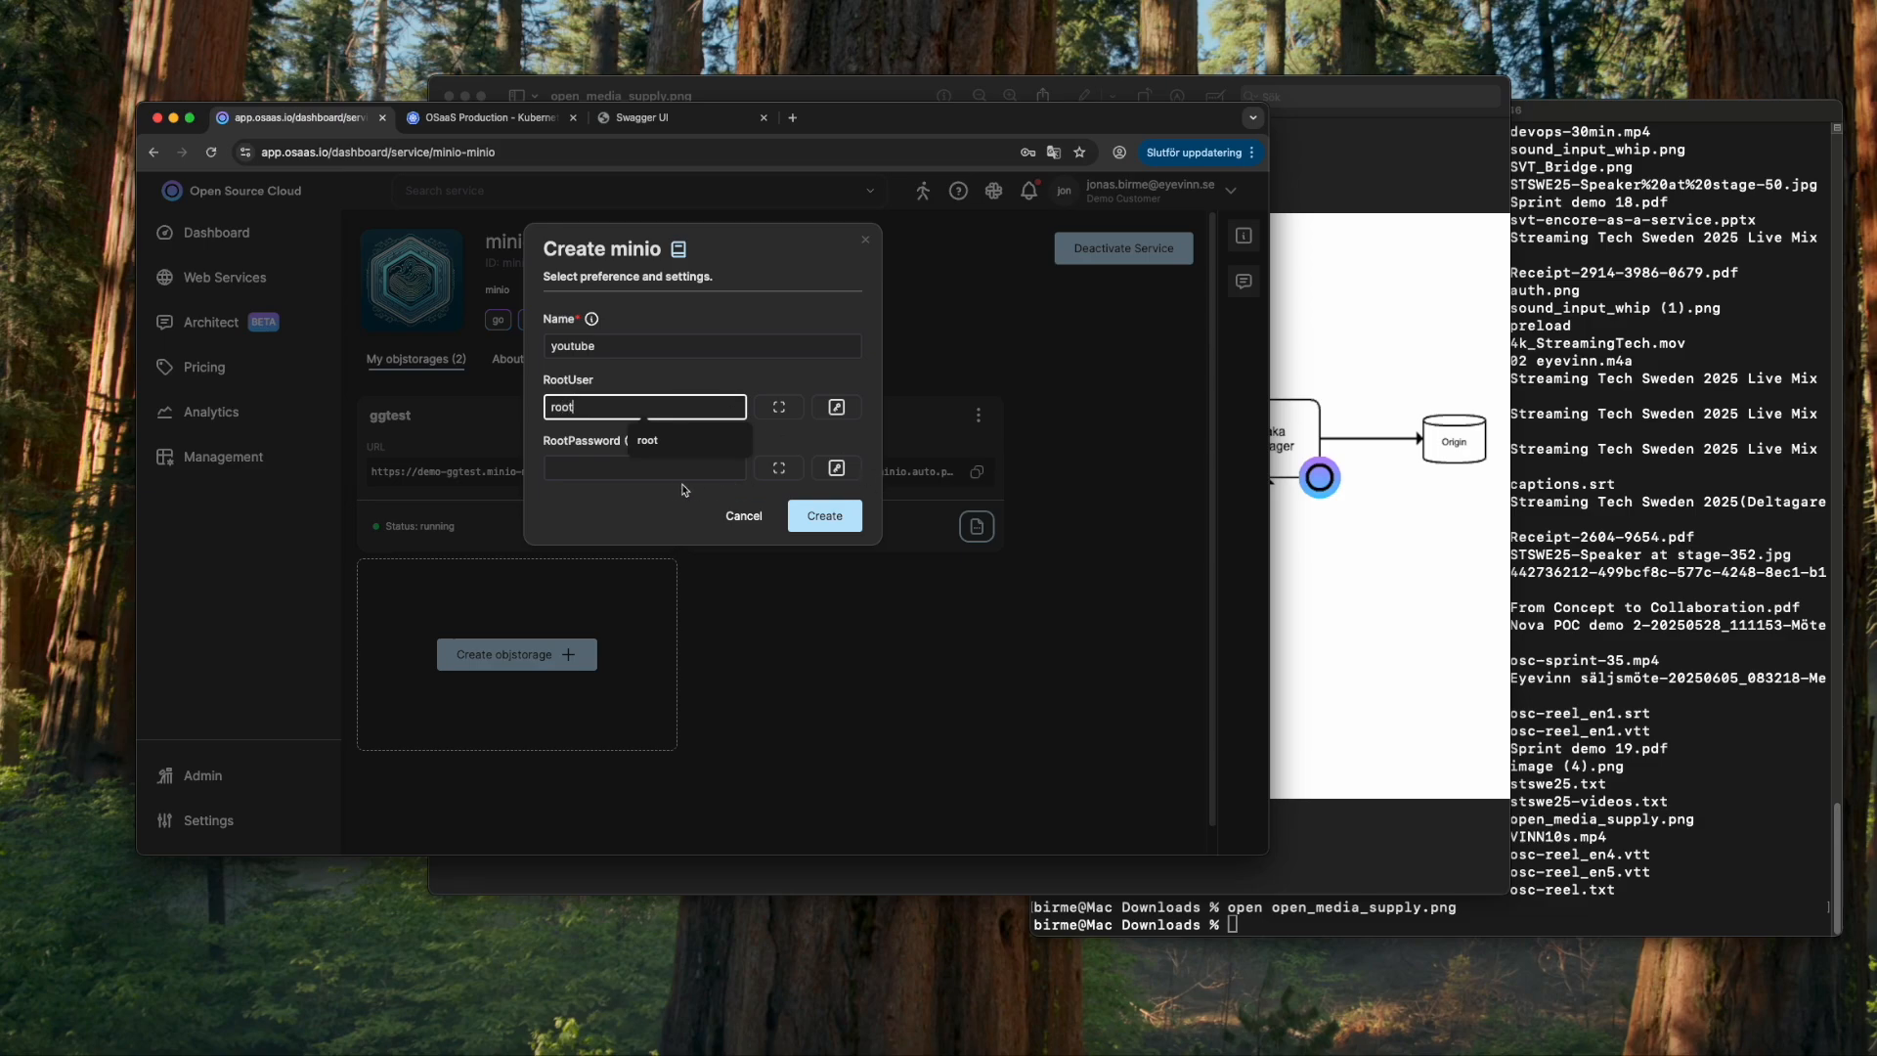
{"action": "left_click", "coordinate": [572, 474]}
{"action": "left_click", "coordinate": [836, 467]}
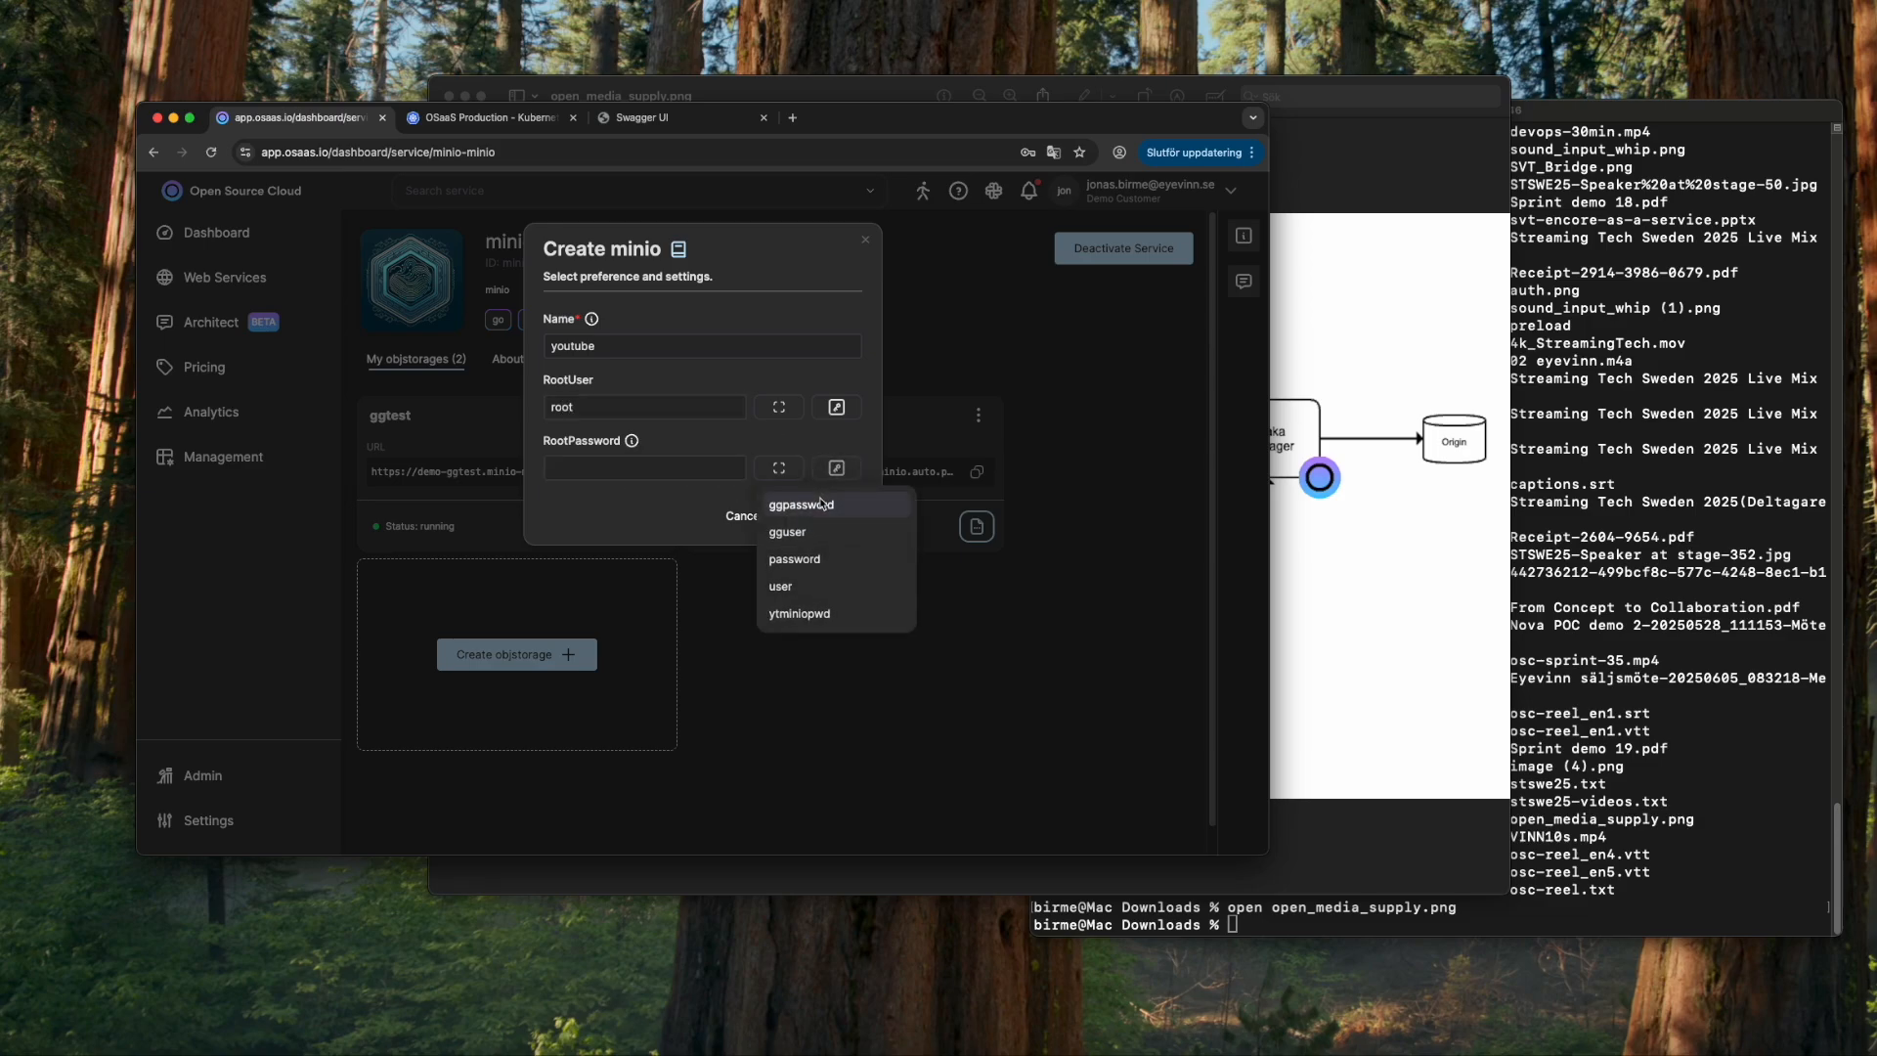
{"action": "left_click", "coordinate": [800, 613]}
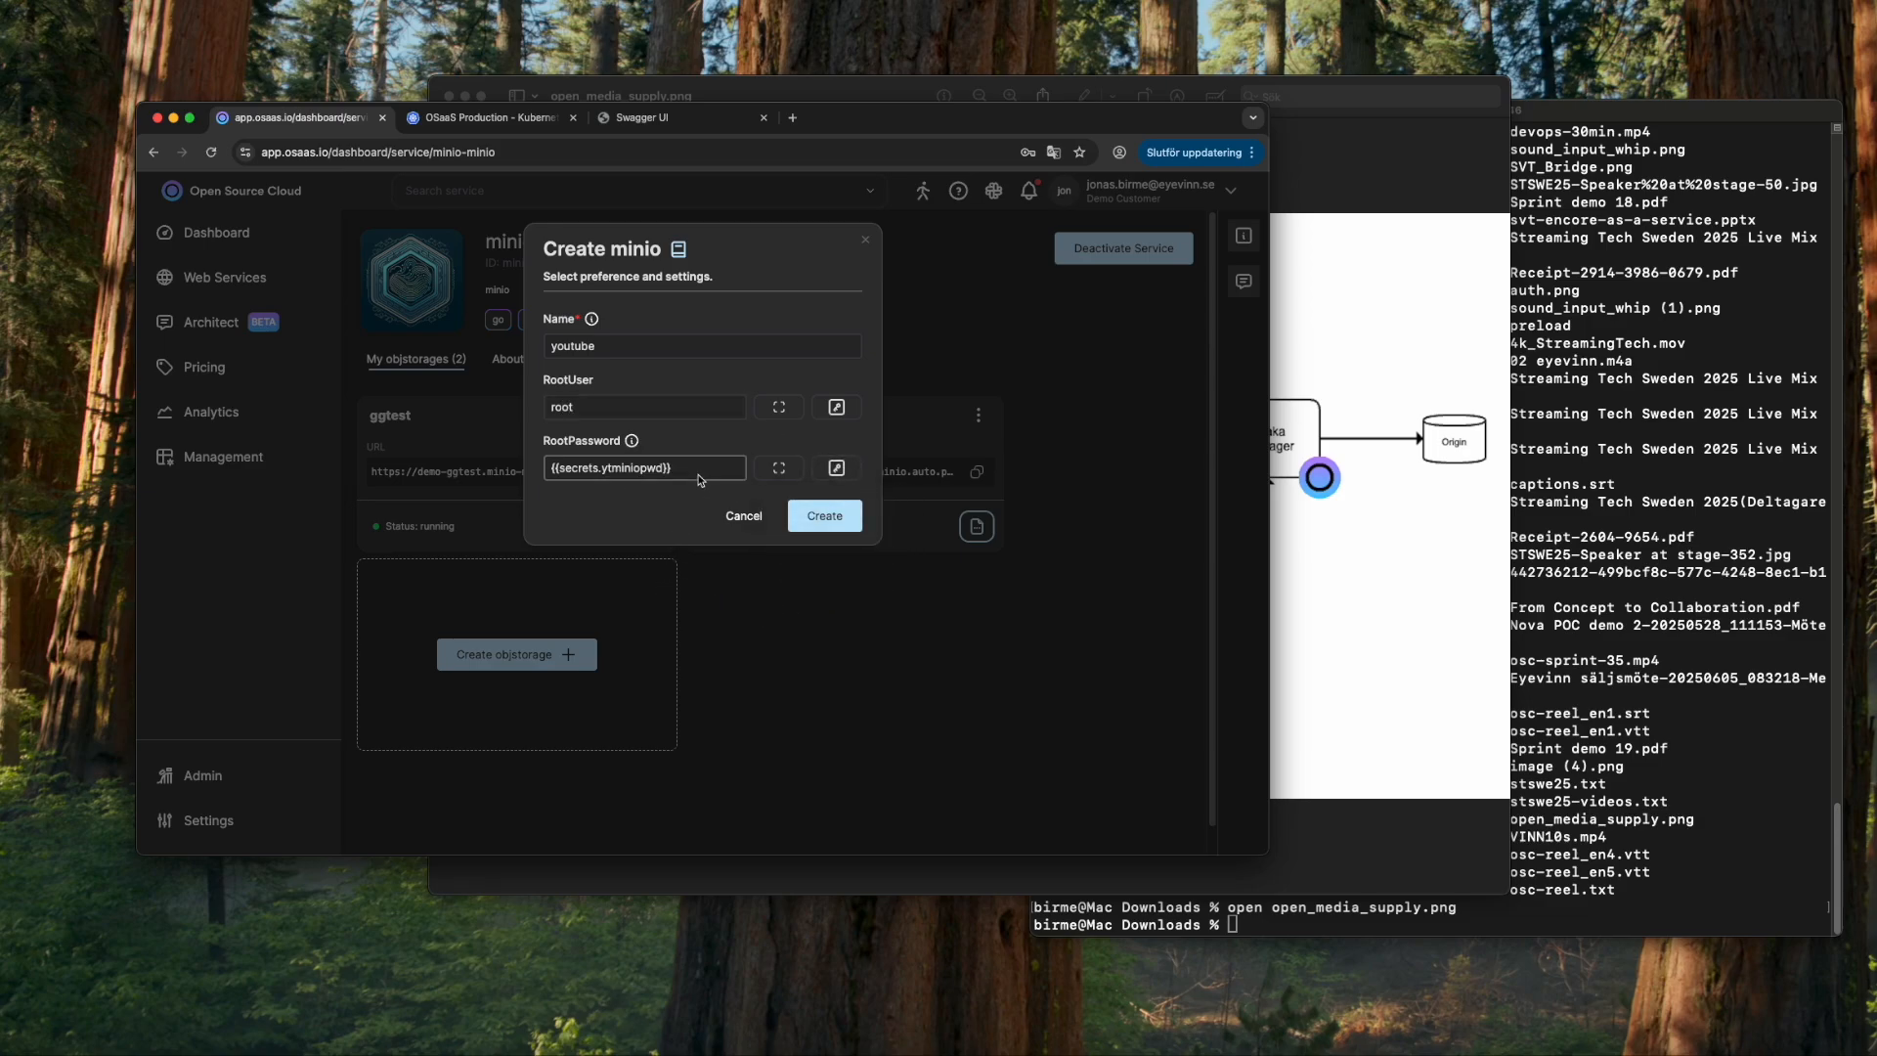
{"action": "left_click", "coordinate": [824, 515]}
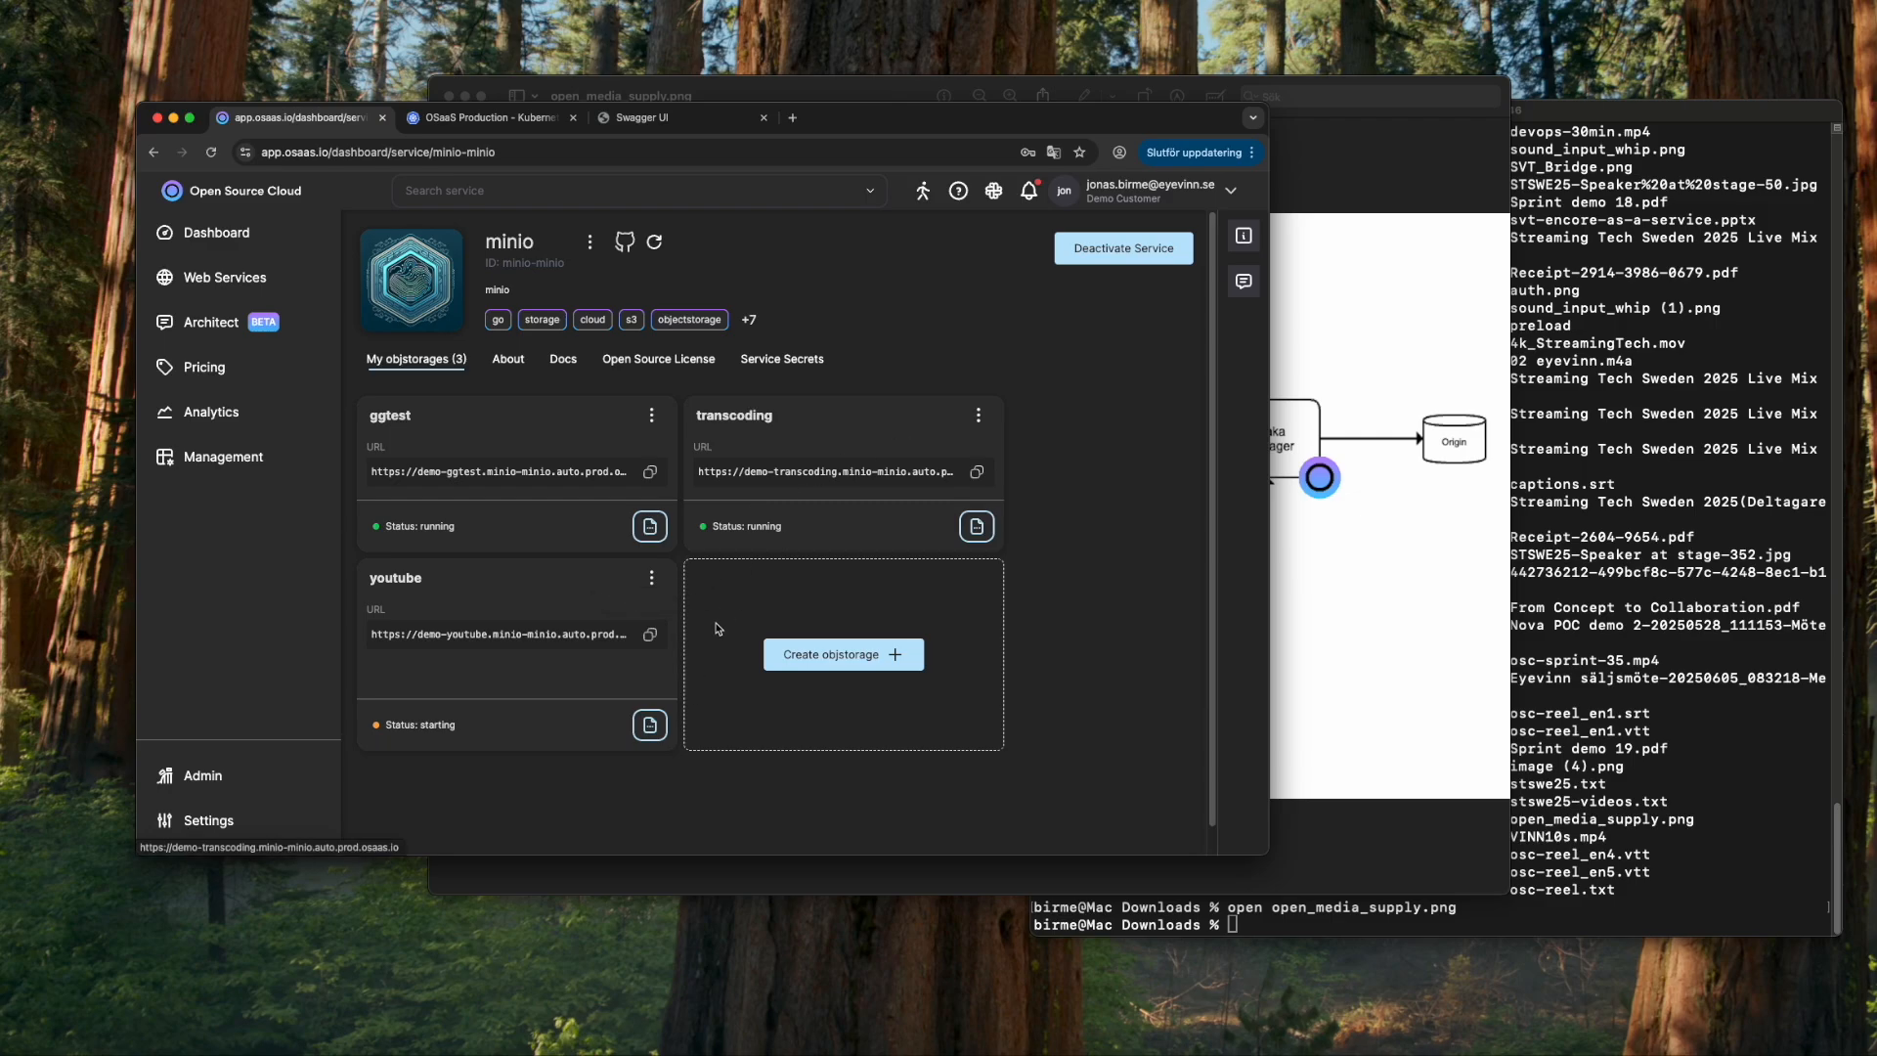
- Inspect the youtube storage's instance parameters, then close them
{"action": "left_click", "coordinate": [652, 580]}
{"action": "left_click", "coordinate": [762, 693]}
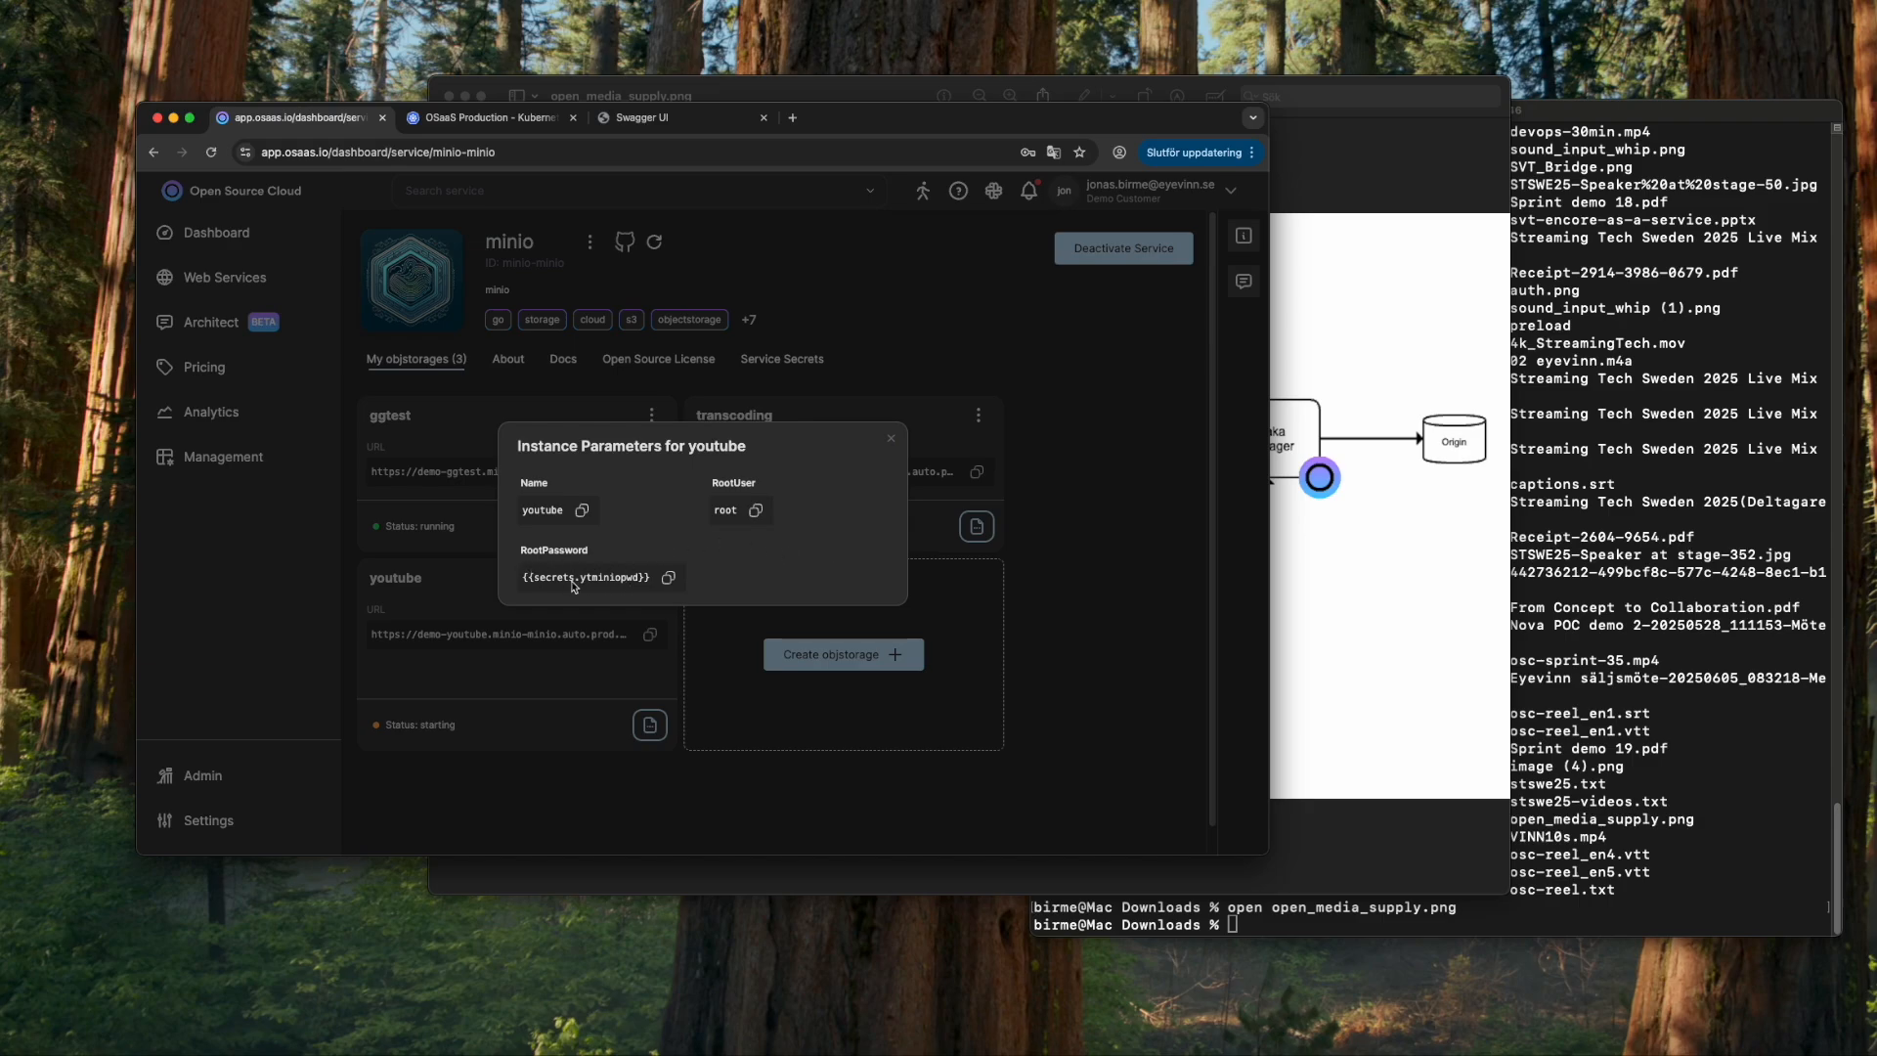
{"action": "left_click", "coordinate": [890, 438]}
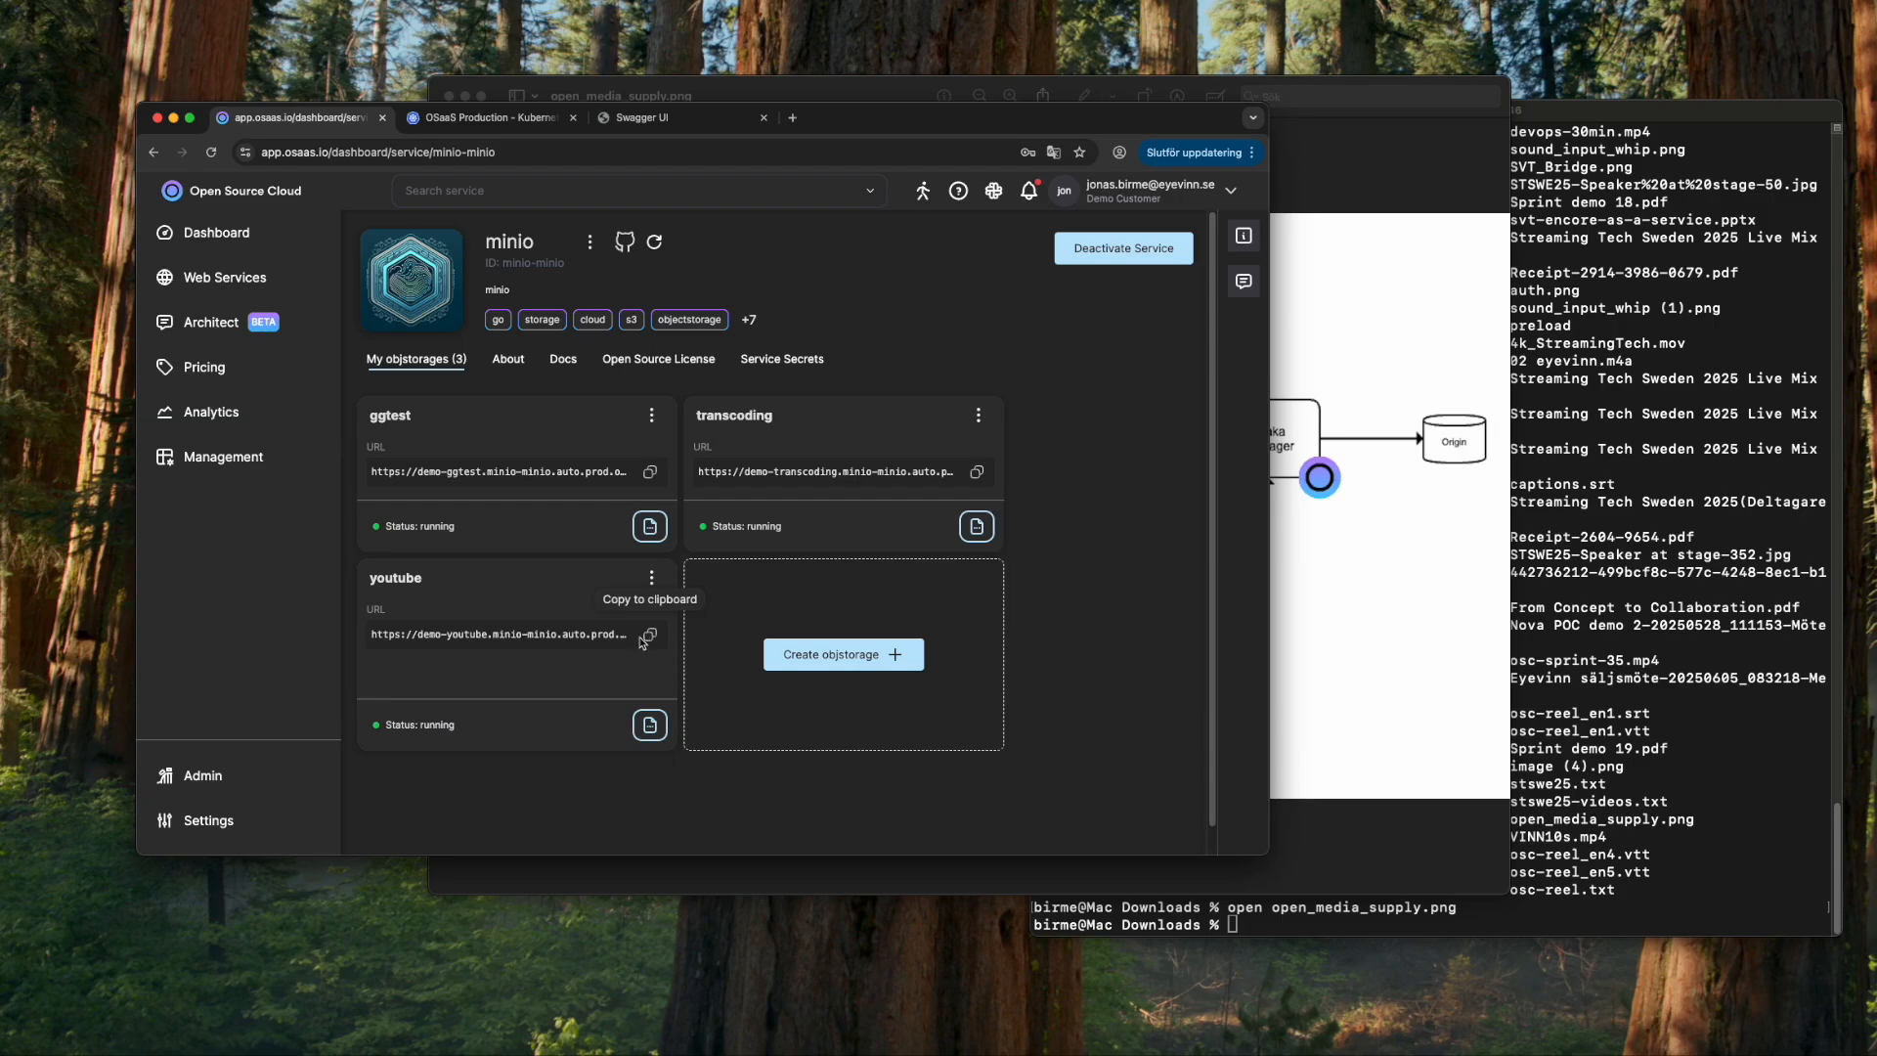
- View the mc help output in the Terminal
{"action": "left_click", "coordinate": [1577, 106]}
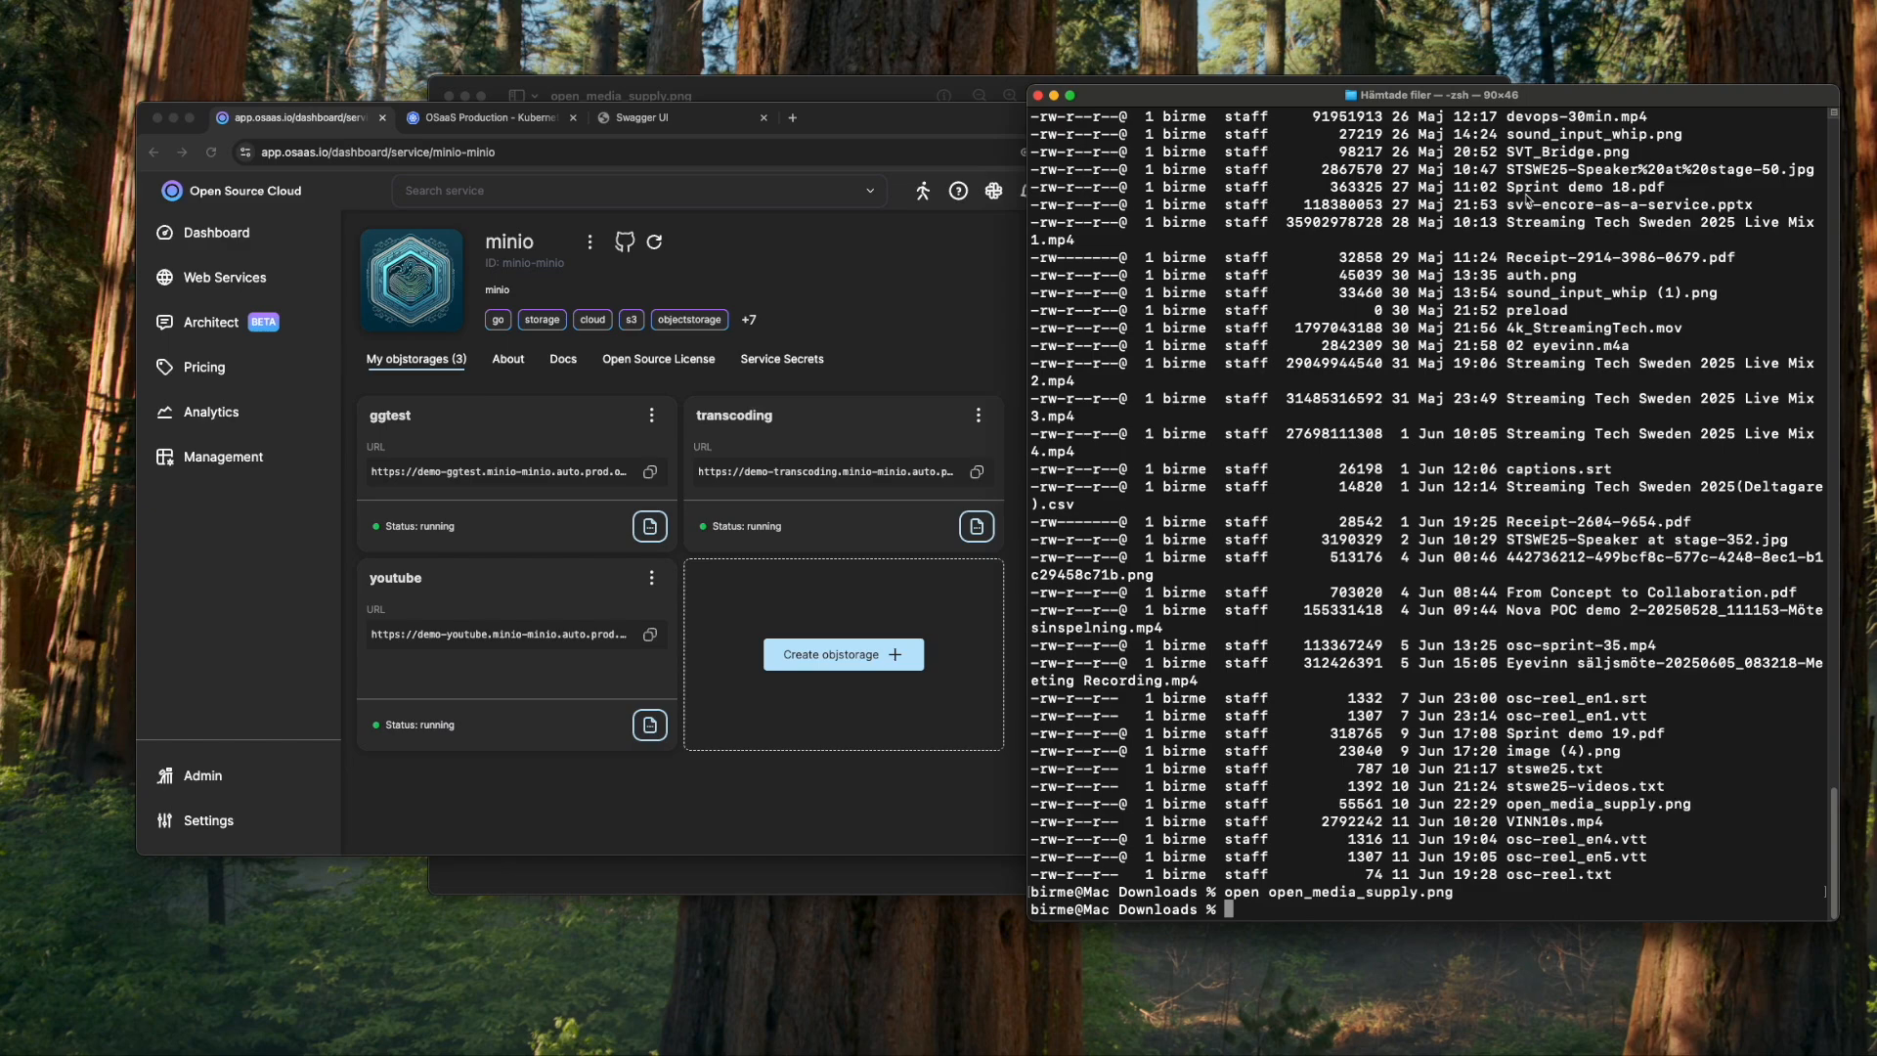
{"action": "type", "text": "--help"}
{"action": "key", "text": "Return"}
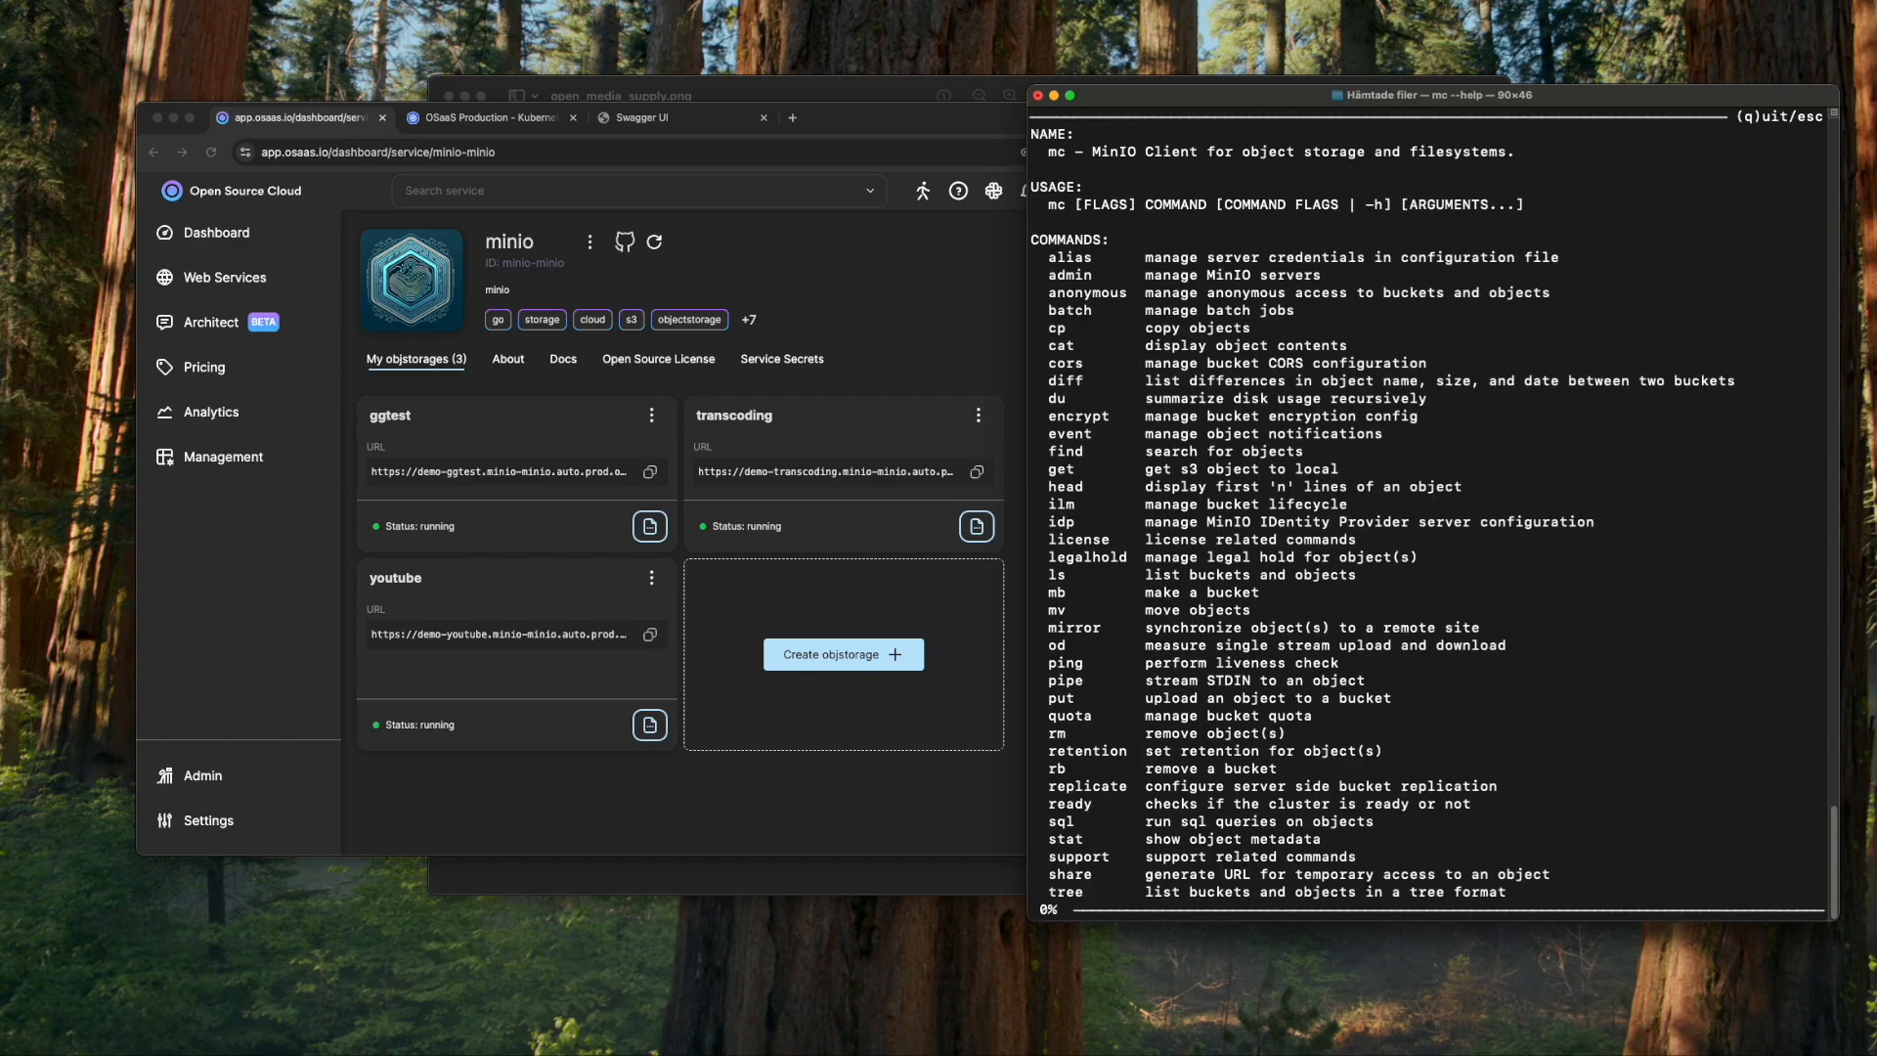
{"action": "key", "text": "q"}
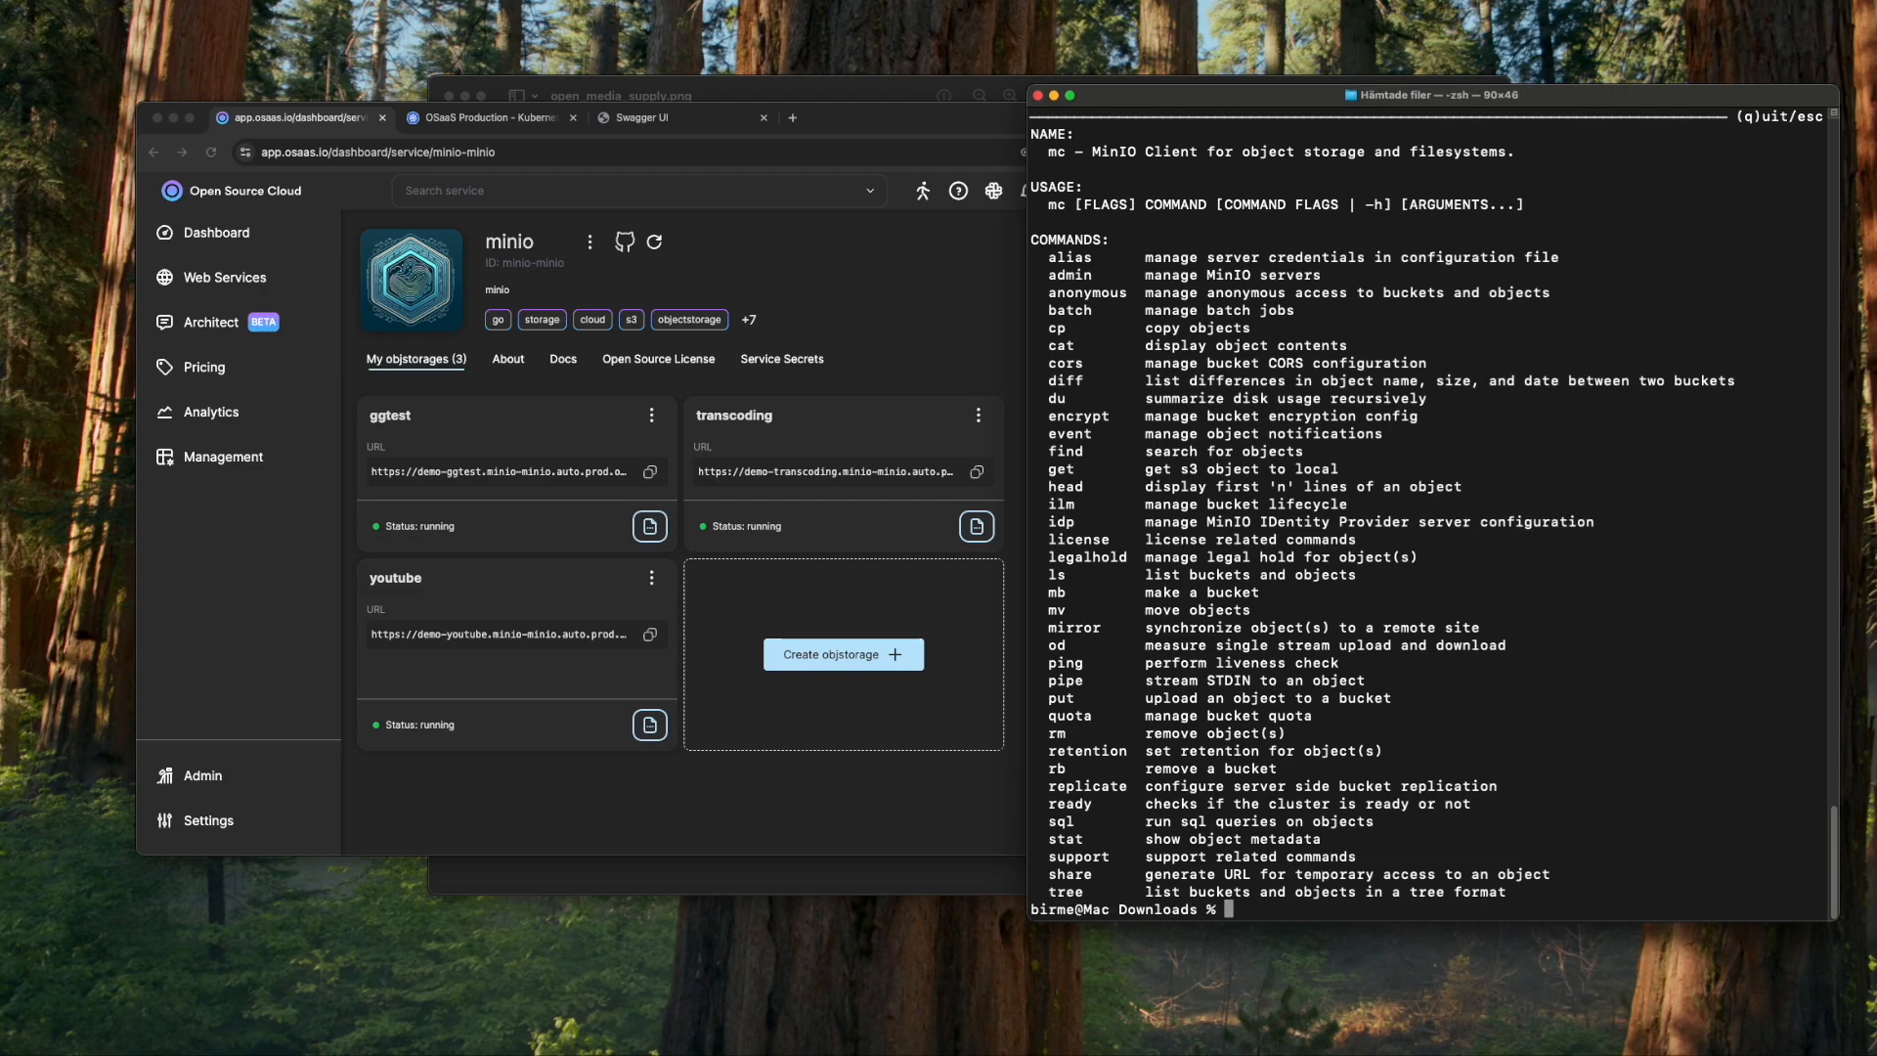
- Register mc alias 'youtube' with the copied storage URL, user root and the storage password
{"action": "type", "text": "mc aliast"}
{"action": "key", "text": "BackSpace"}
{"action": "key", "text": "BackSpace"}
{"action": "type", "text": "set youtube"}
{"action": "left_click", "coordinate": [650, 635]}
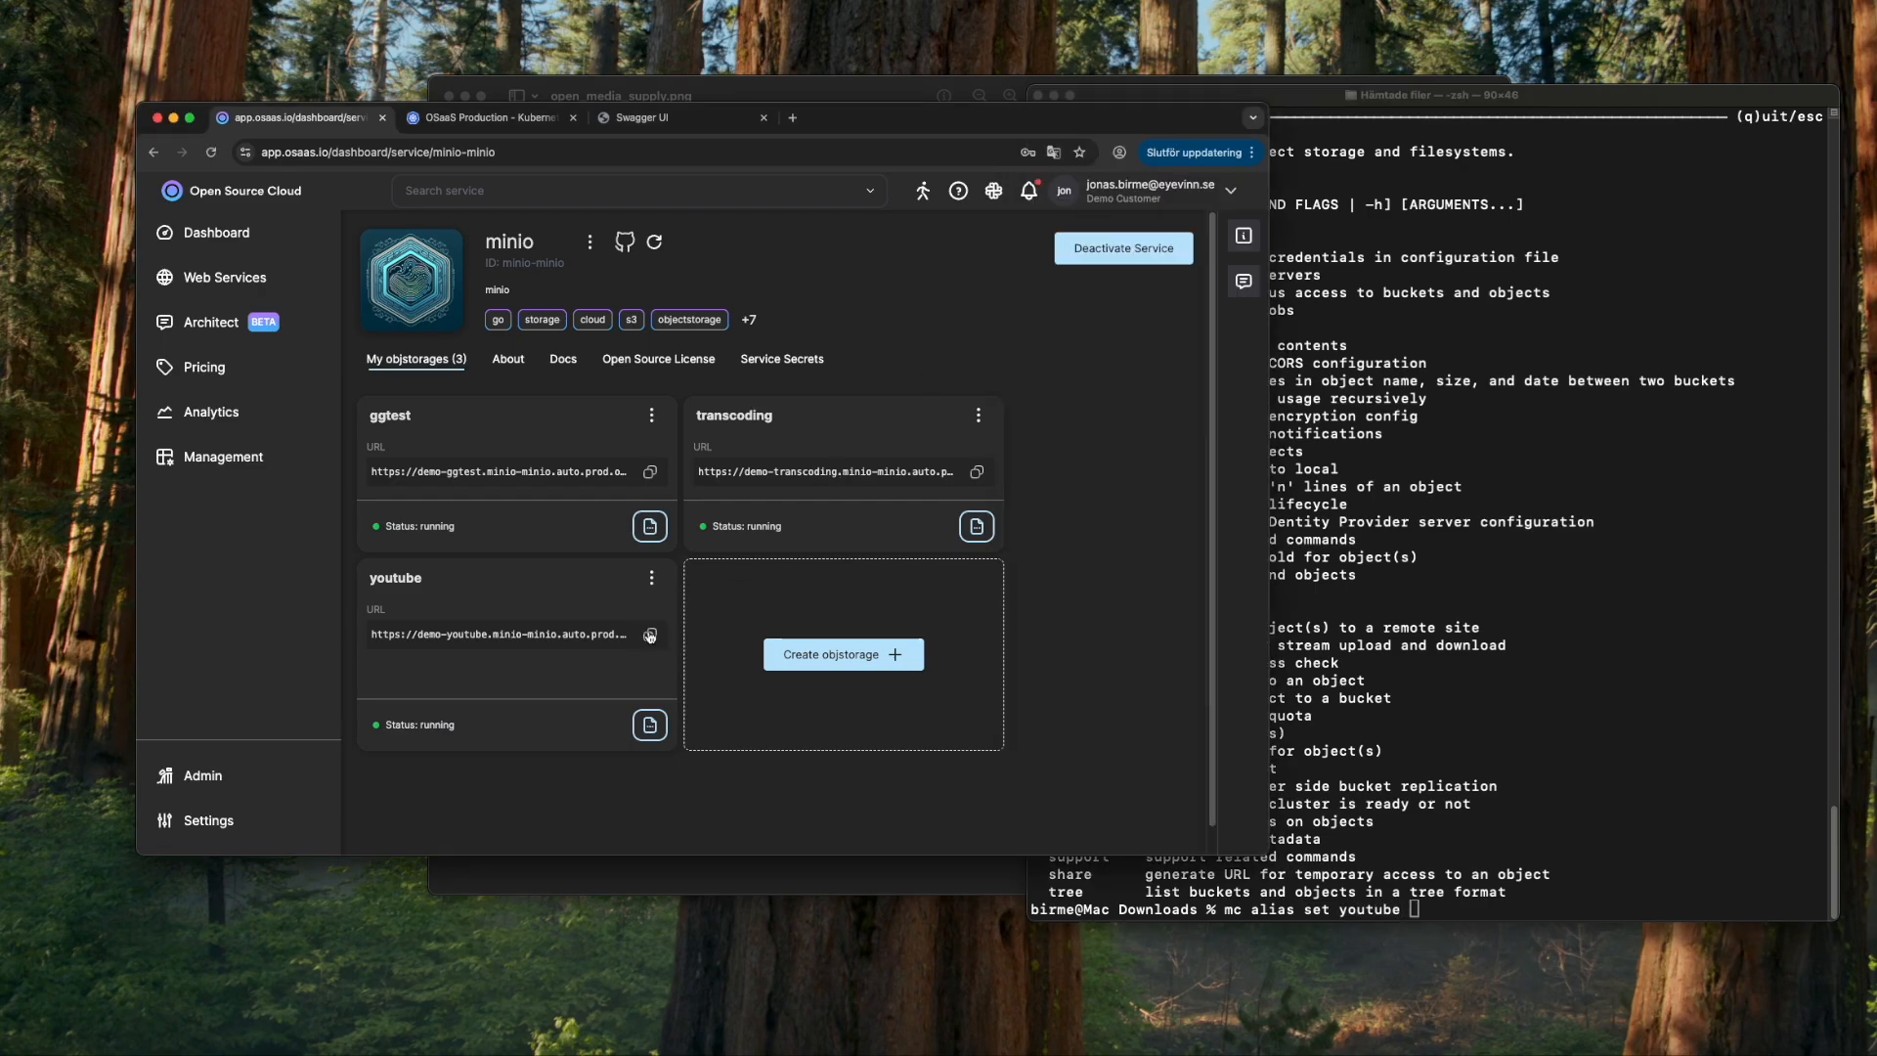
{"action": "left_click", "coordinate": [1583, 797]}
{"action": "key", "text": "super+v"}
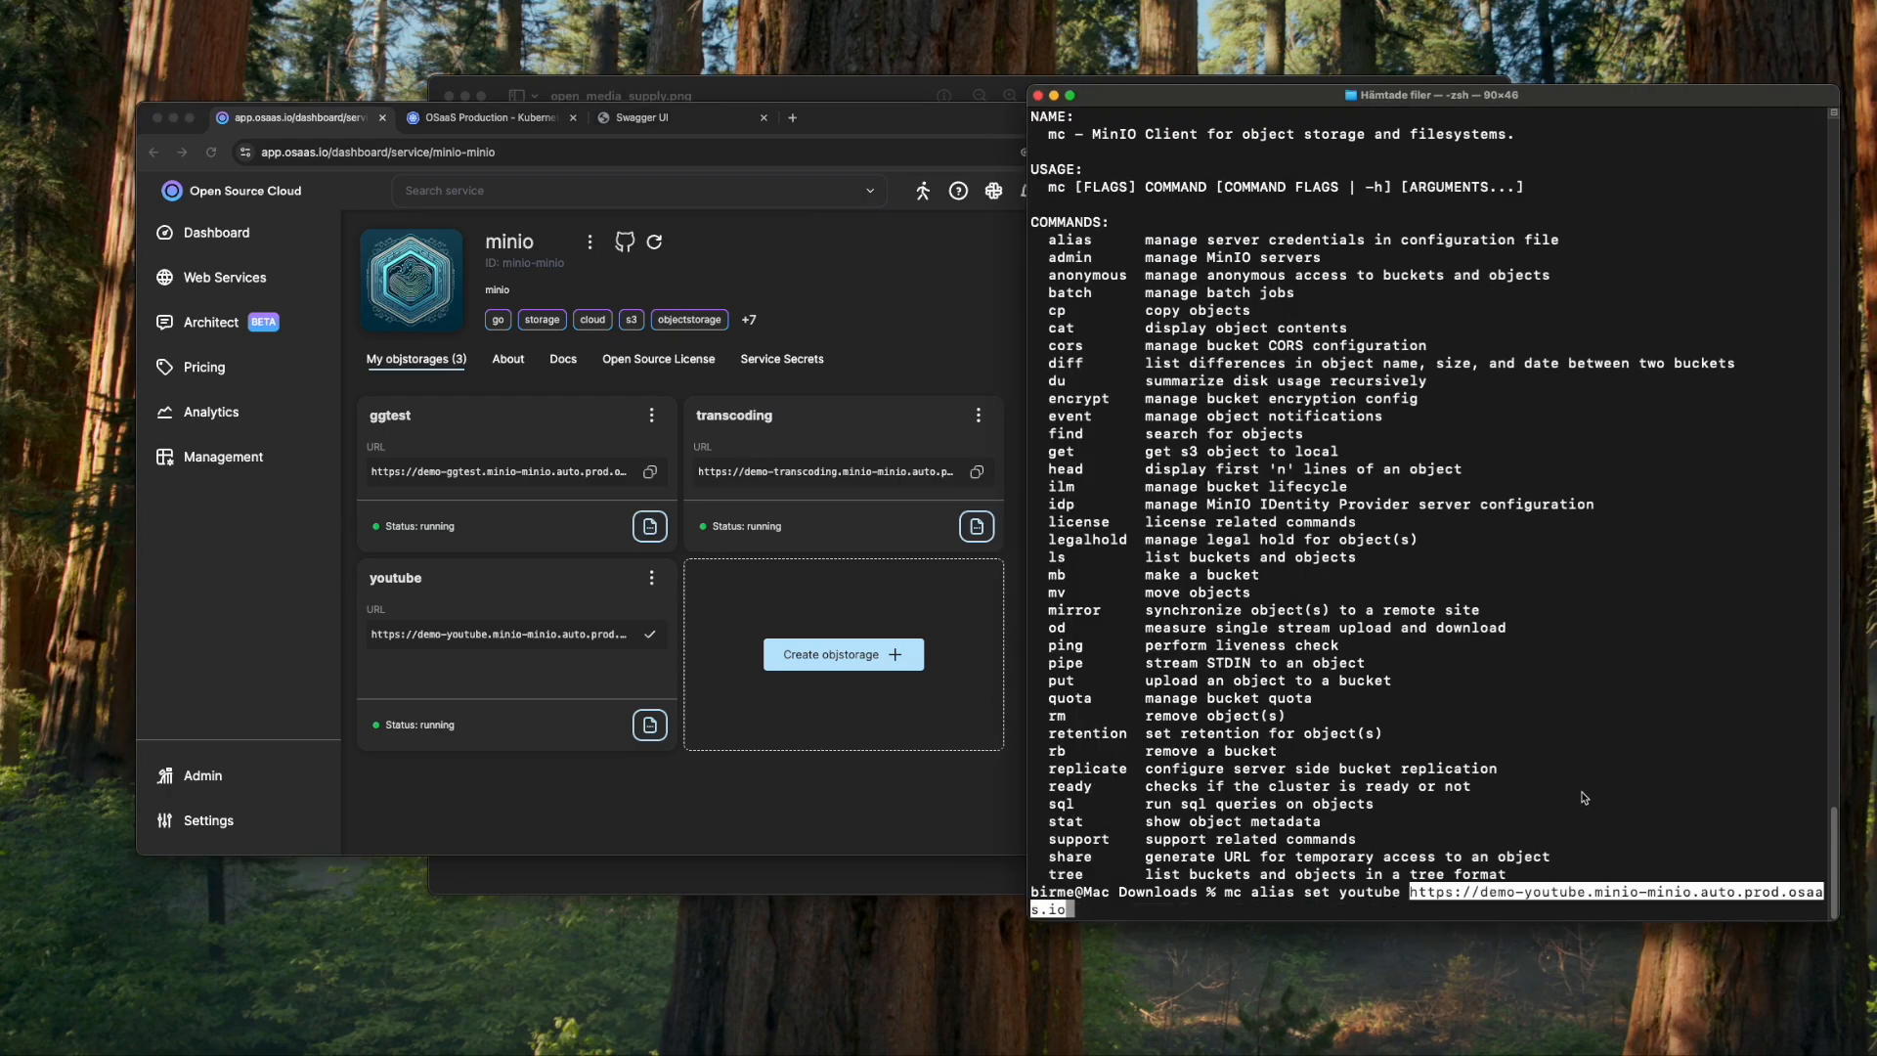
{"action": "type", "text": "root aBC123"}
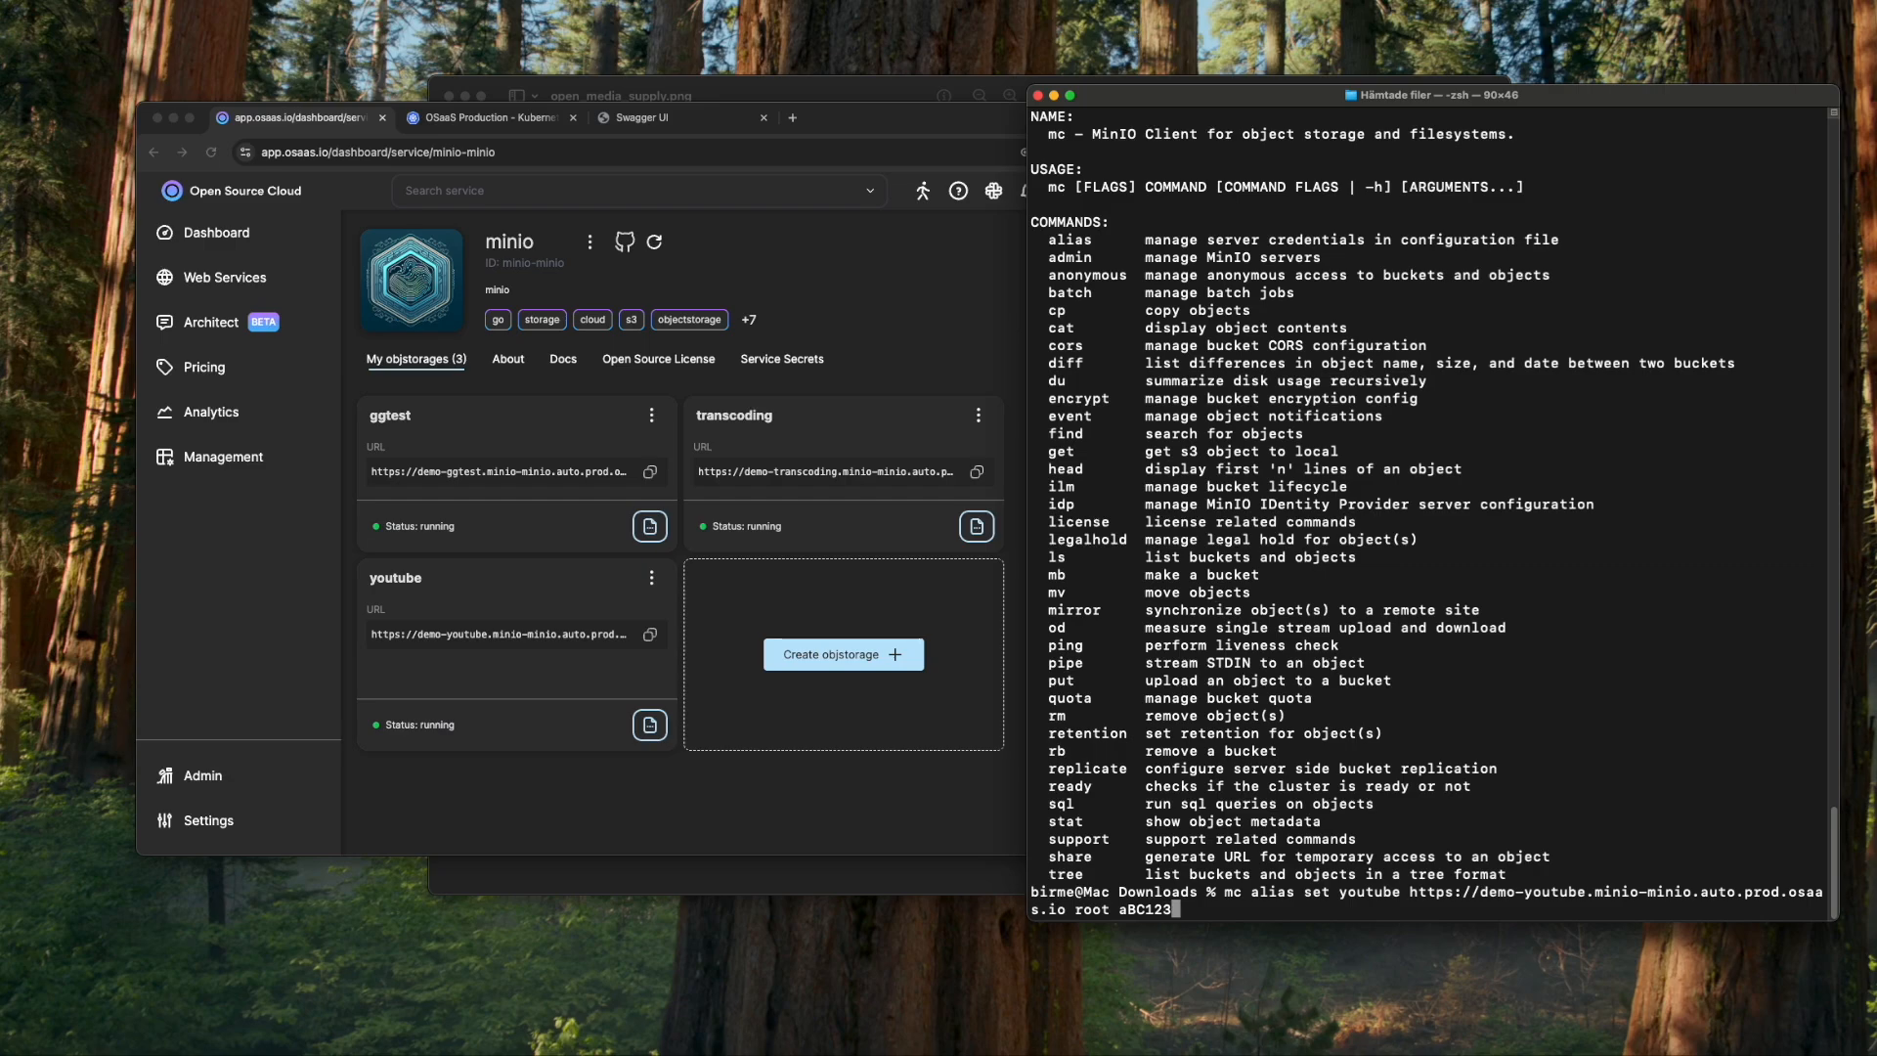
{"action": "type", "text": "45678"}
{"action": "key", "text": "Return"}
{"action": "type", "text": "m"}
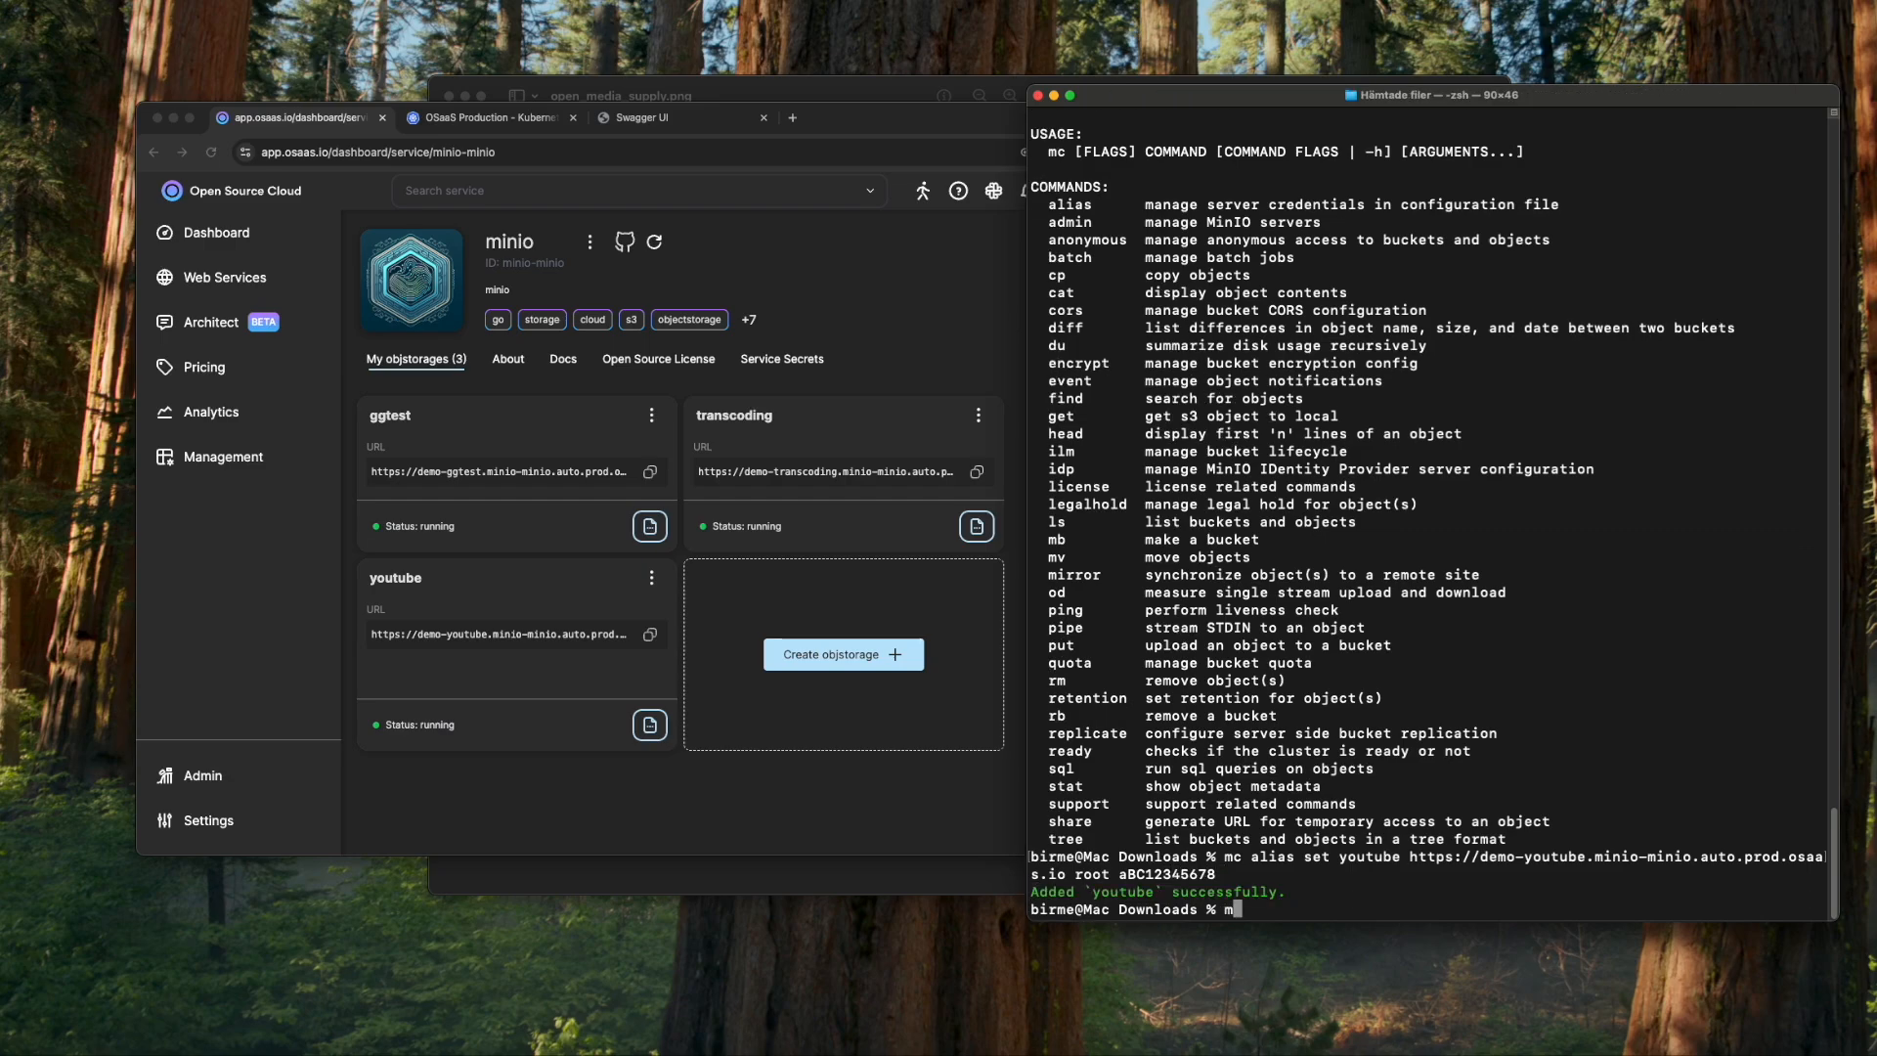
{"action": "type", "text": "c ls youtube"}
- List the youtube storage and create buckets input, abrsubs and origin
{"action": "key", "text": "Return"}
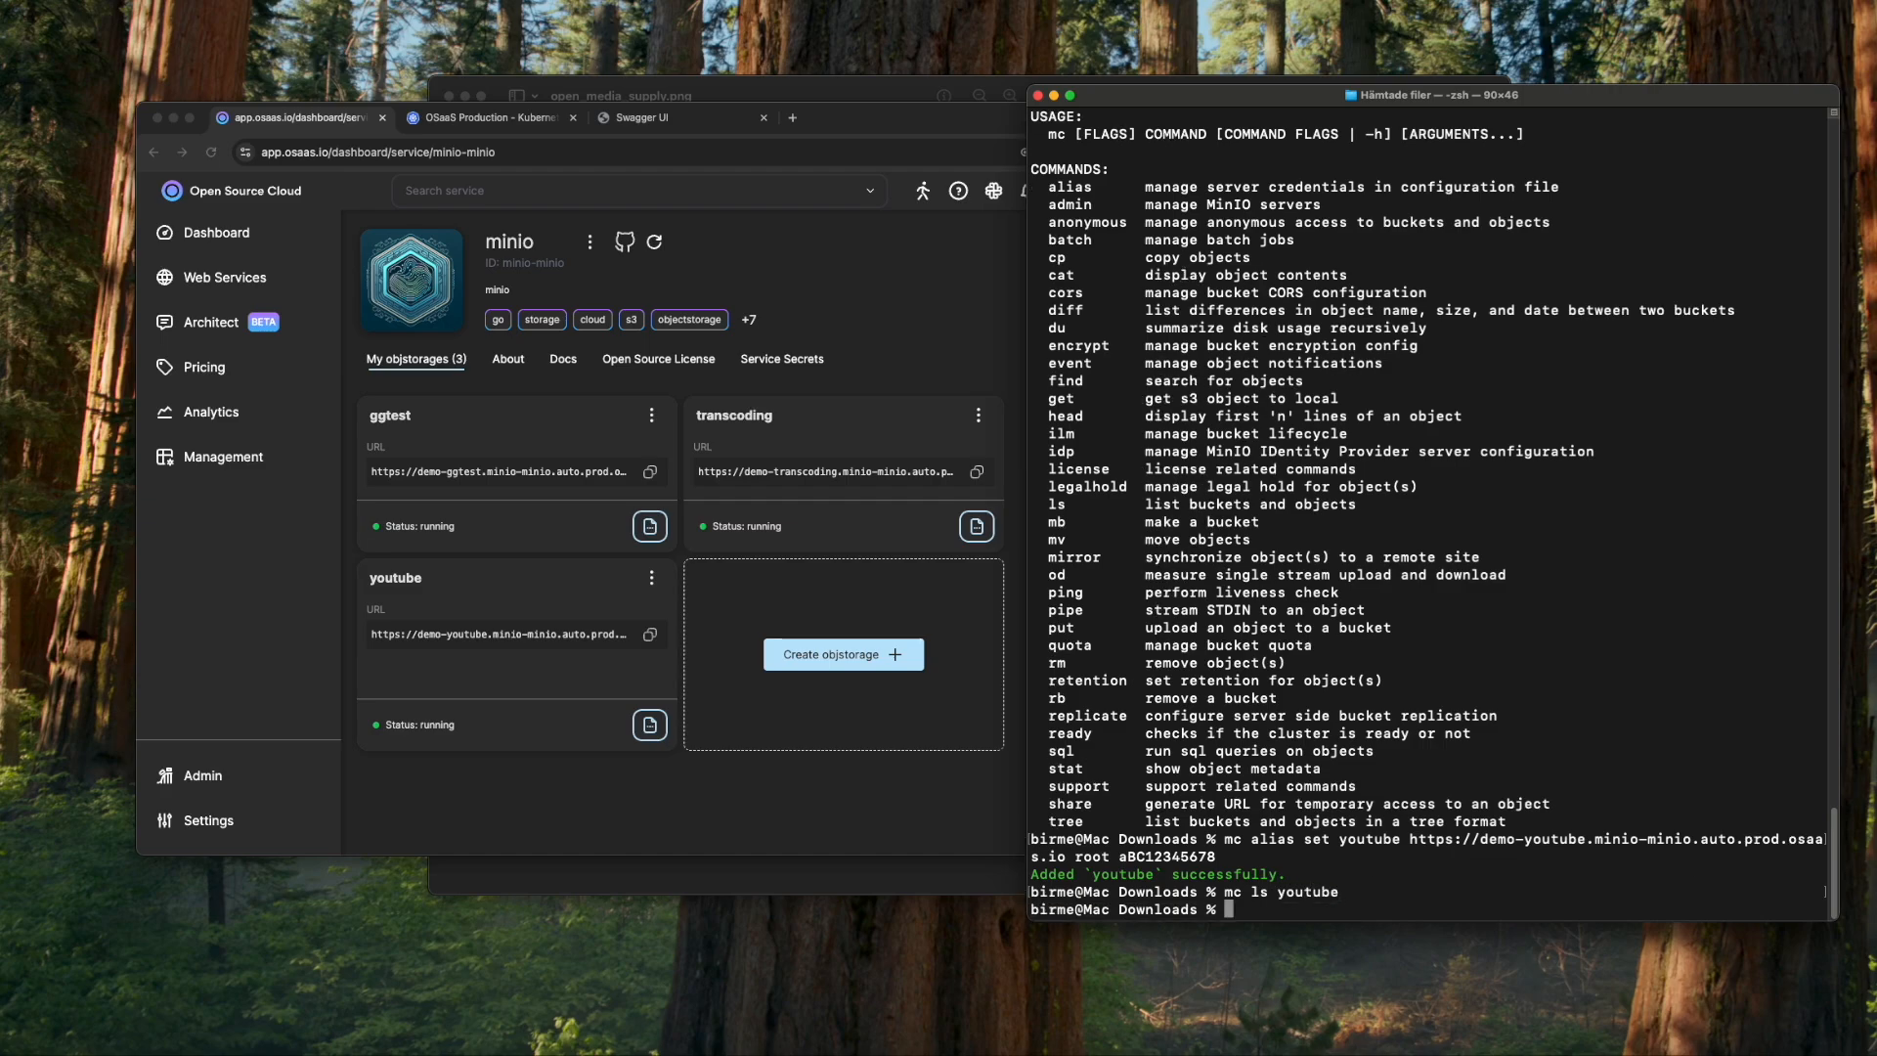
{"action": "type", "text": "mc mb"}
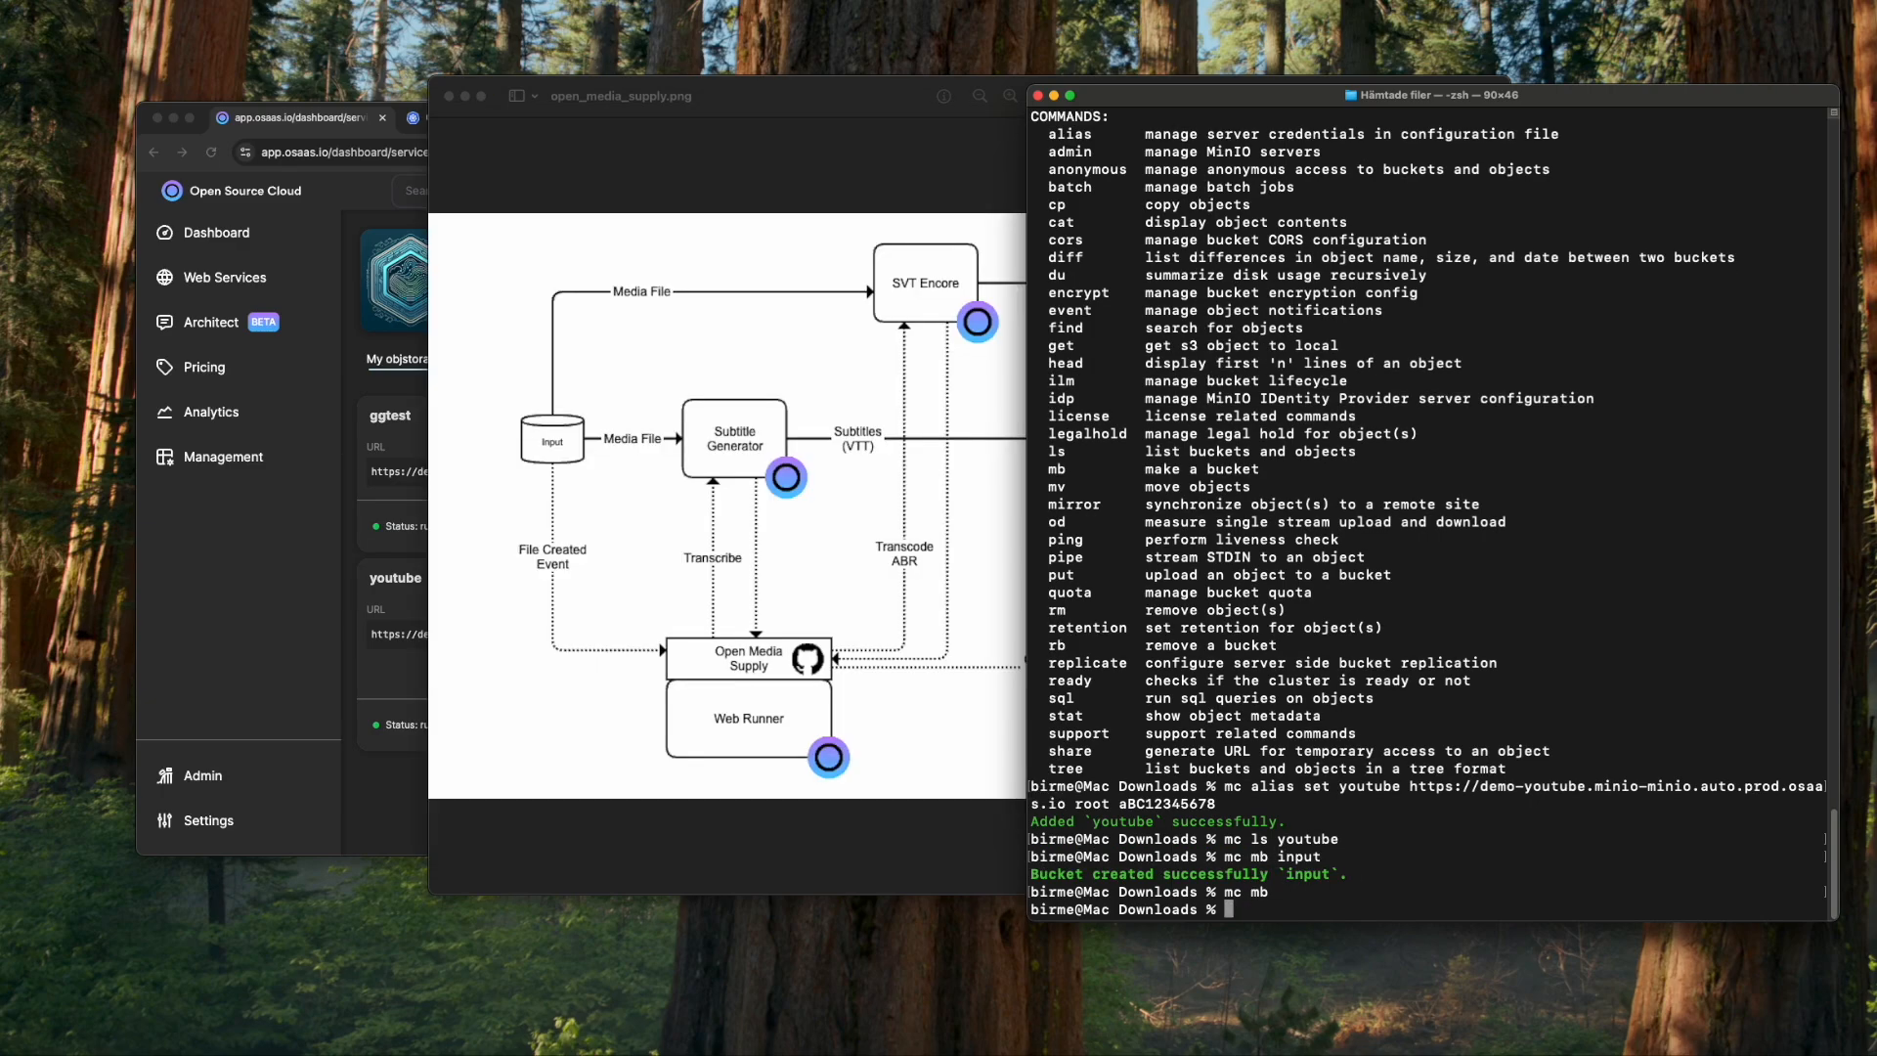
{"action": "type", "text": "mc mb"}
{"action": "type", "text": " youtube/input"}
{"action": "key", "text": "Return"}
{"action": "type", "text": "mc mb youtube/"}
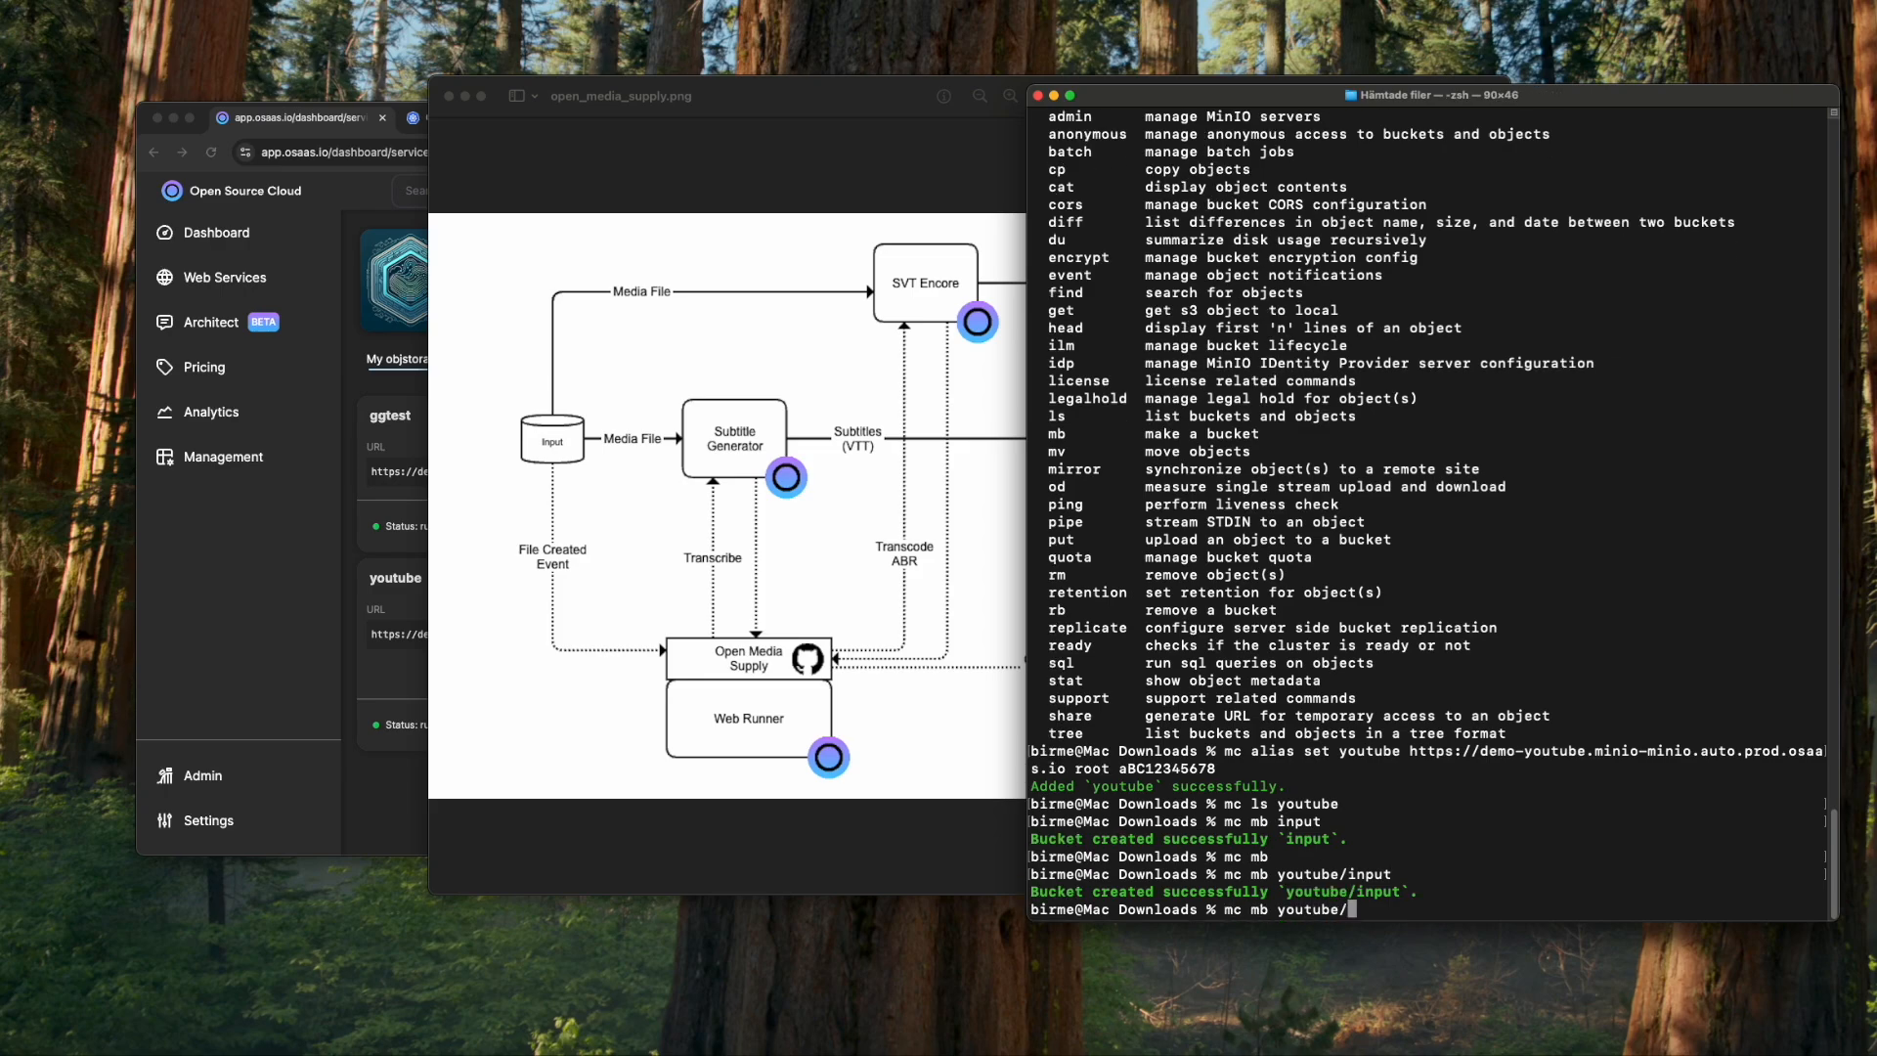
{"action": "type", "text": "abrsubs"}
{"action": "key", "text": "Return"}
{"action": "type", "text": "mc mb youtube/"}
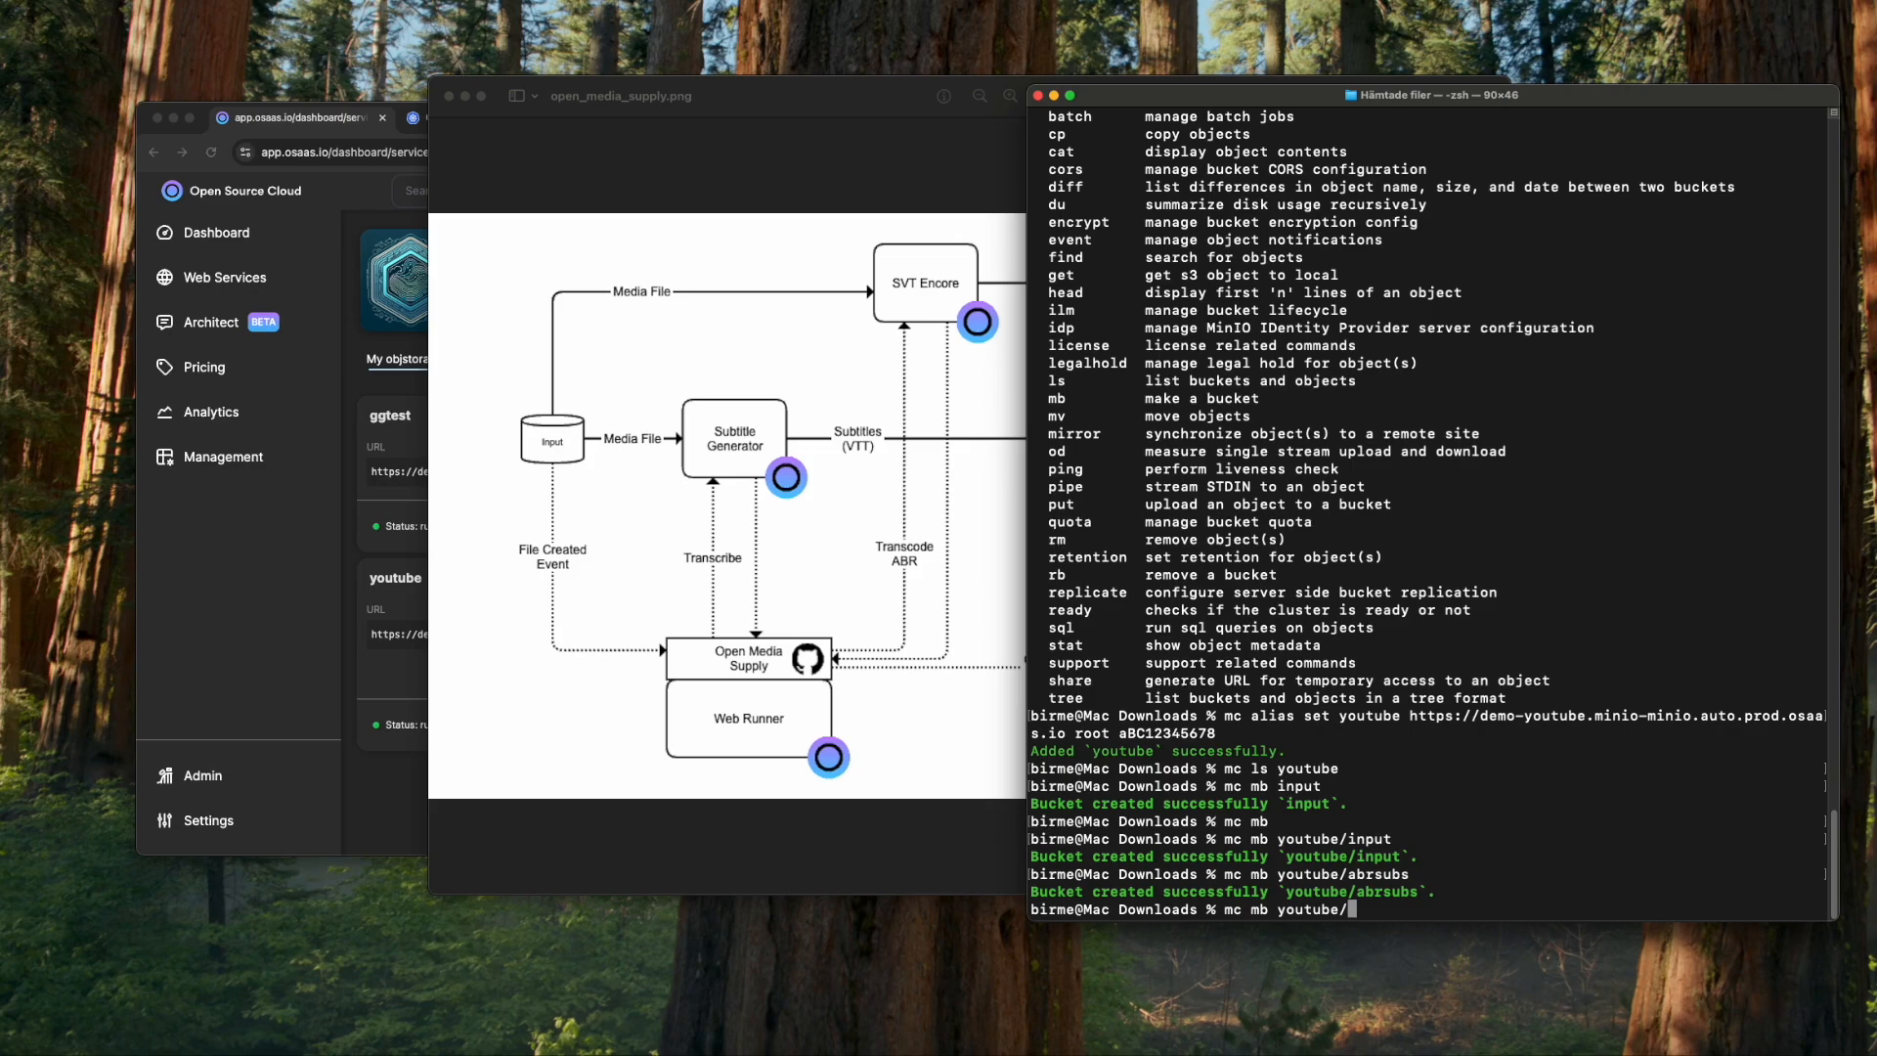
{"action": "type", "text": "origin"}
{"action": "key", "text": "Return"}
- List the still-empty youtube/input bucket
{"action": "type", "text": "m"}
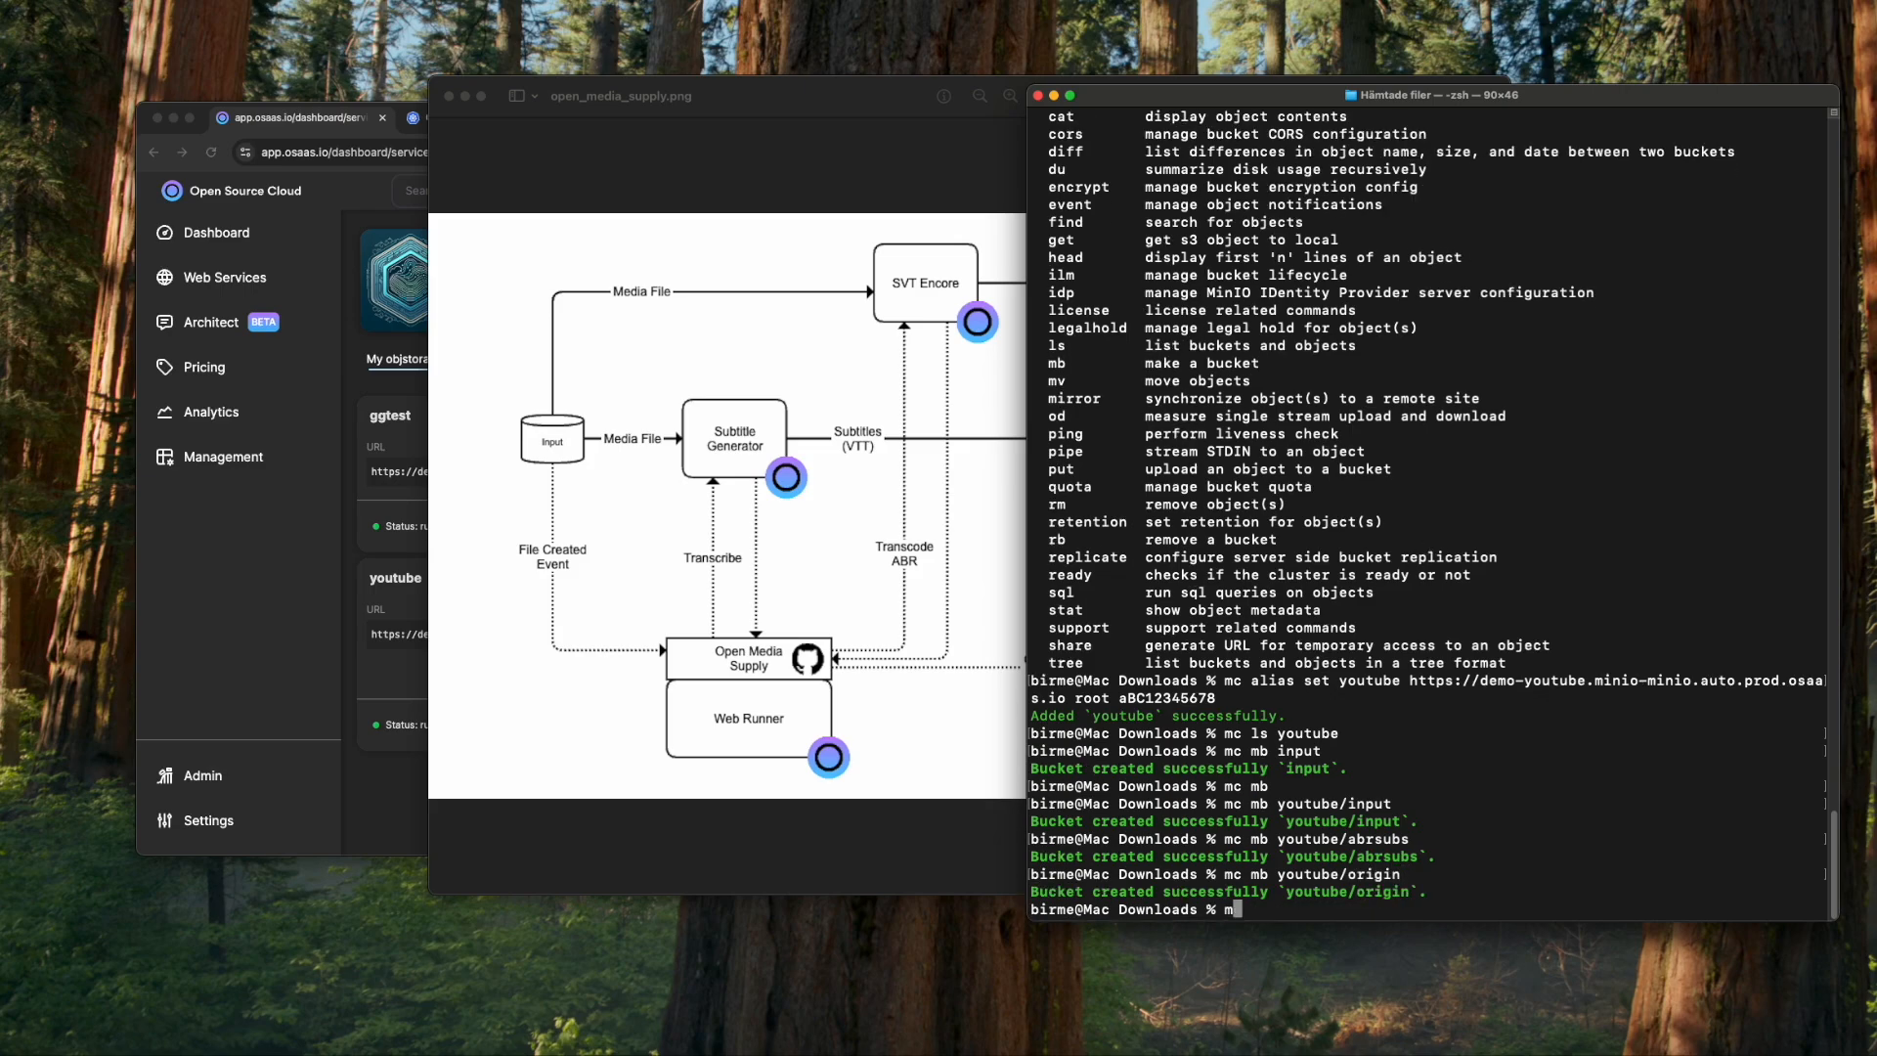
{"action": "type", "text": "c ls youtube/input"}
{"action": "key", "text": "Return"}
{"action": "key", "text": "super+Tab"}
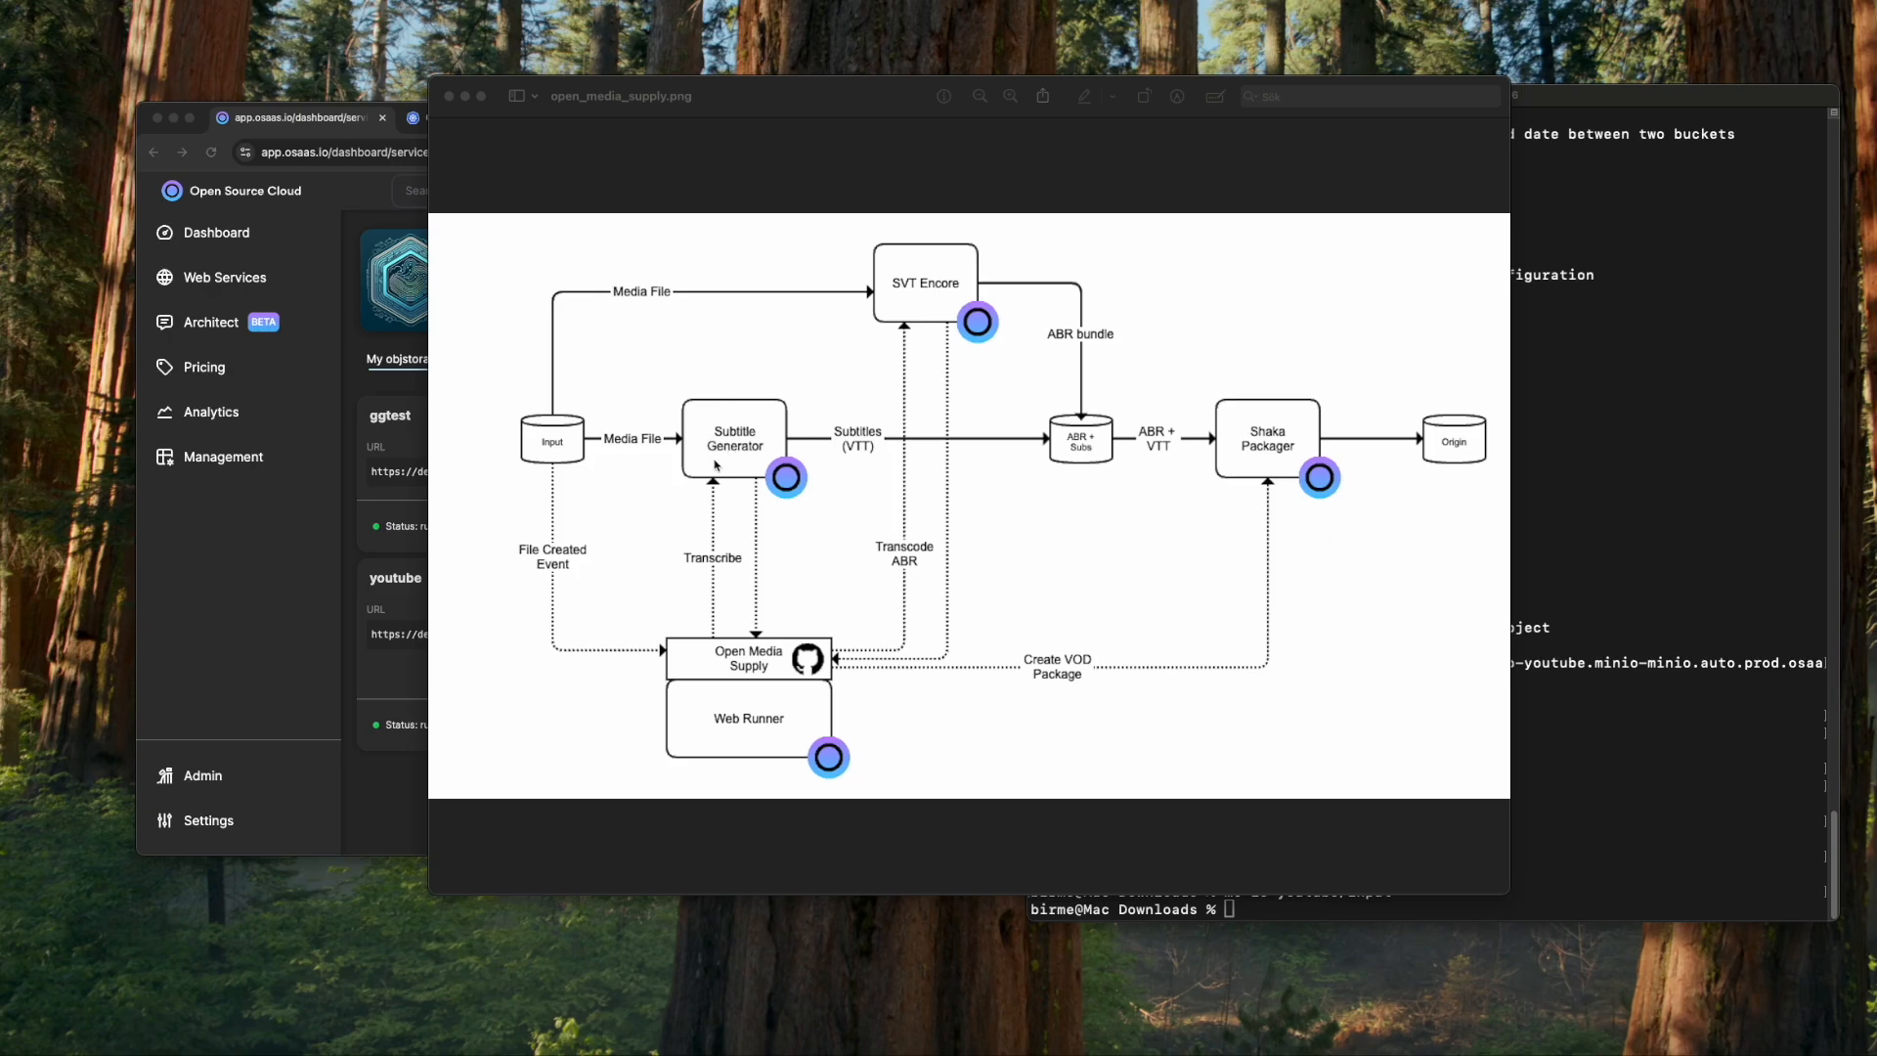
- Find the Subtitle Generator service with 'subt' and show its service secrets
{"action": "left_click", "coordinate": [386, 789]}
{"action": "left_click", "coordinate": [536, 188]}
{"action": "type", "text": "subt"}
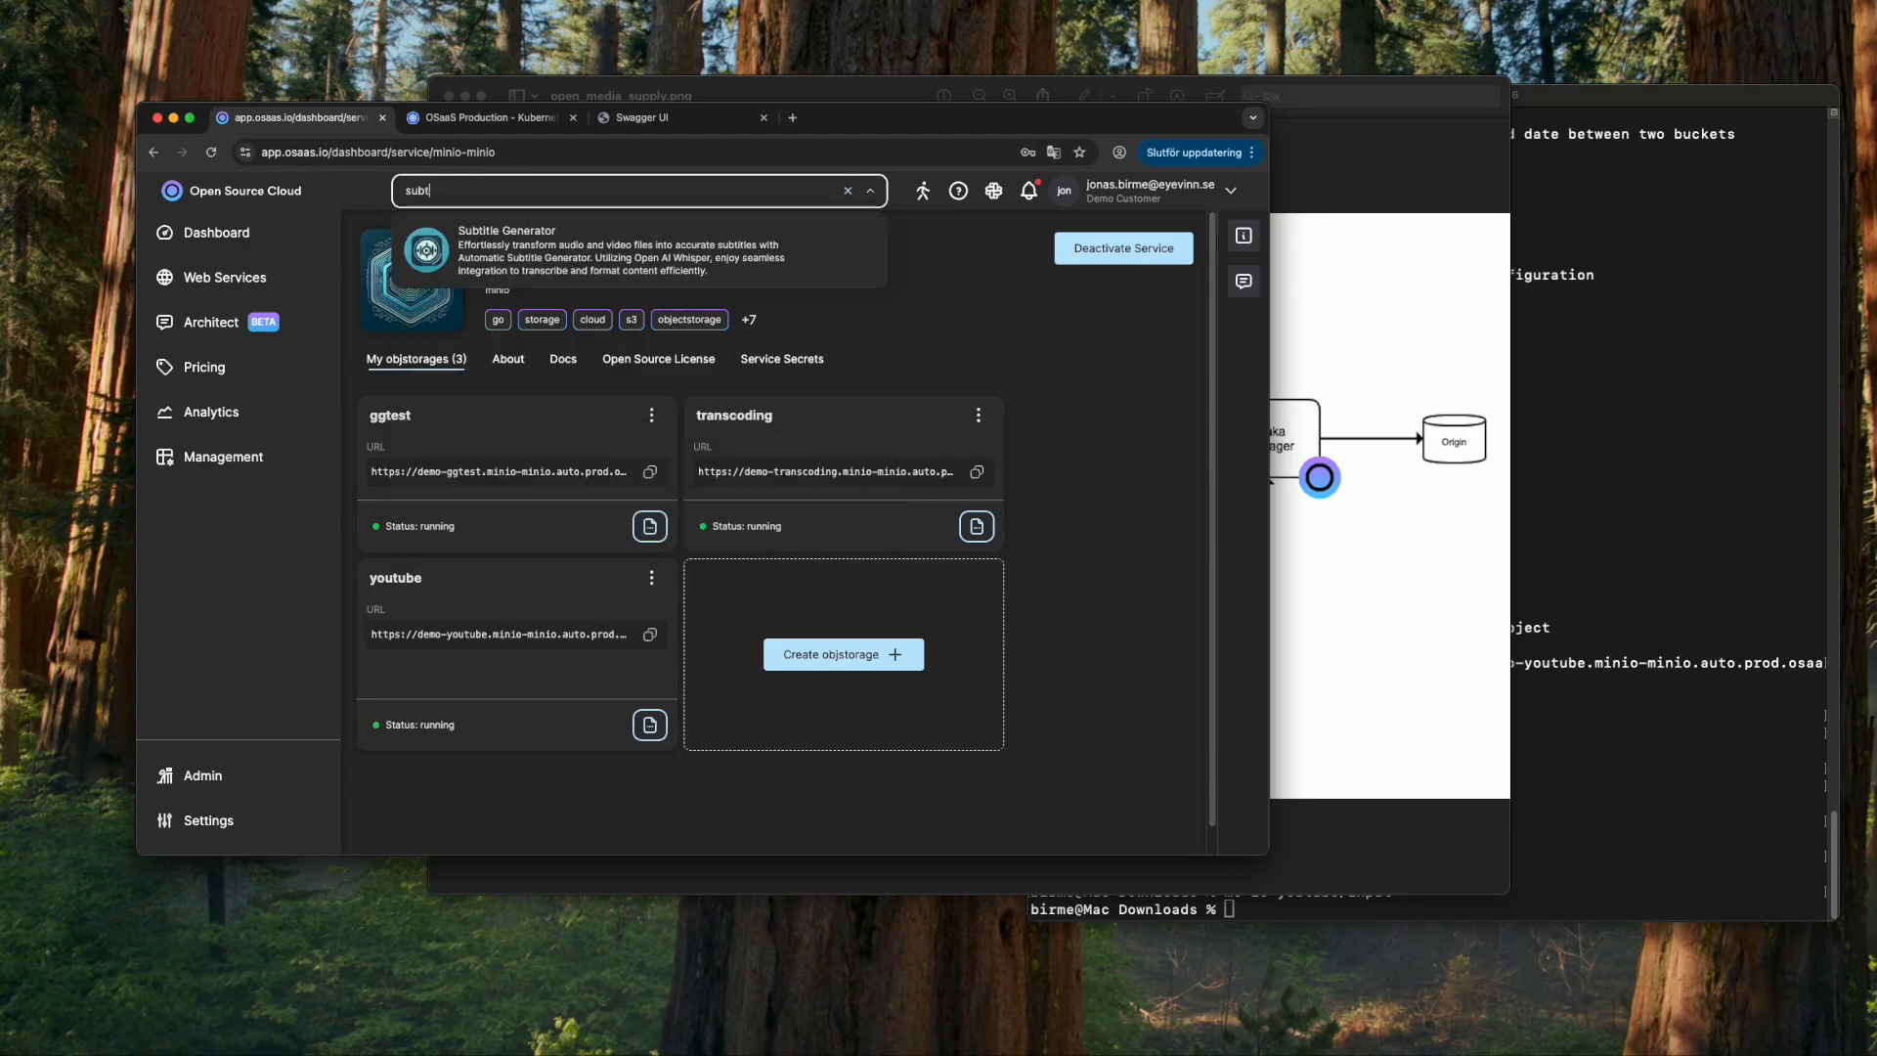
{"action": "key", "text": "Return"}
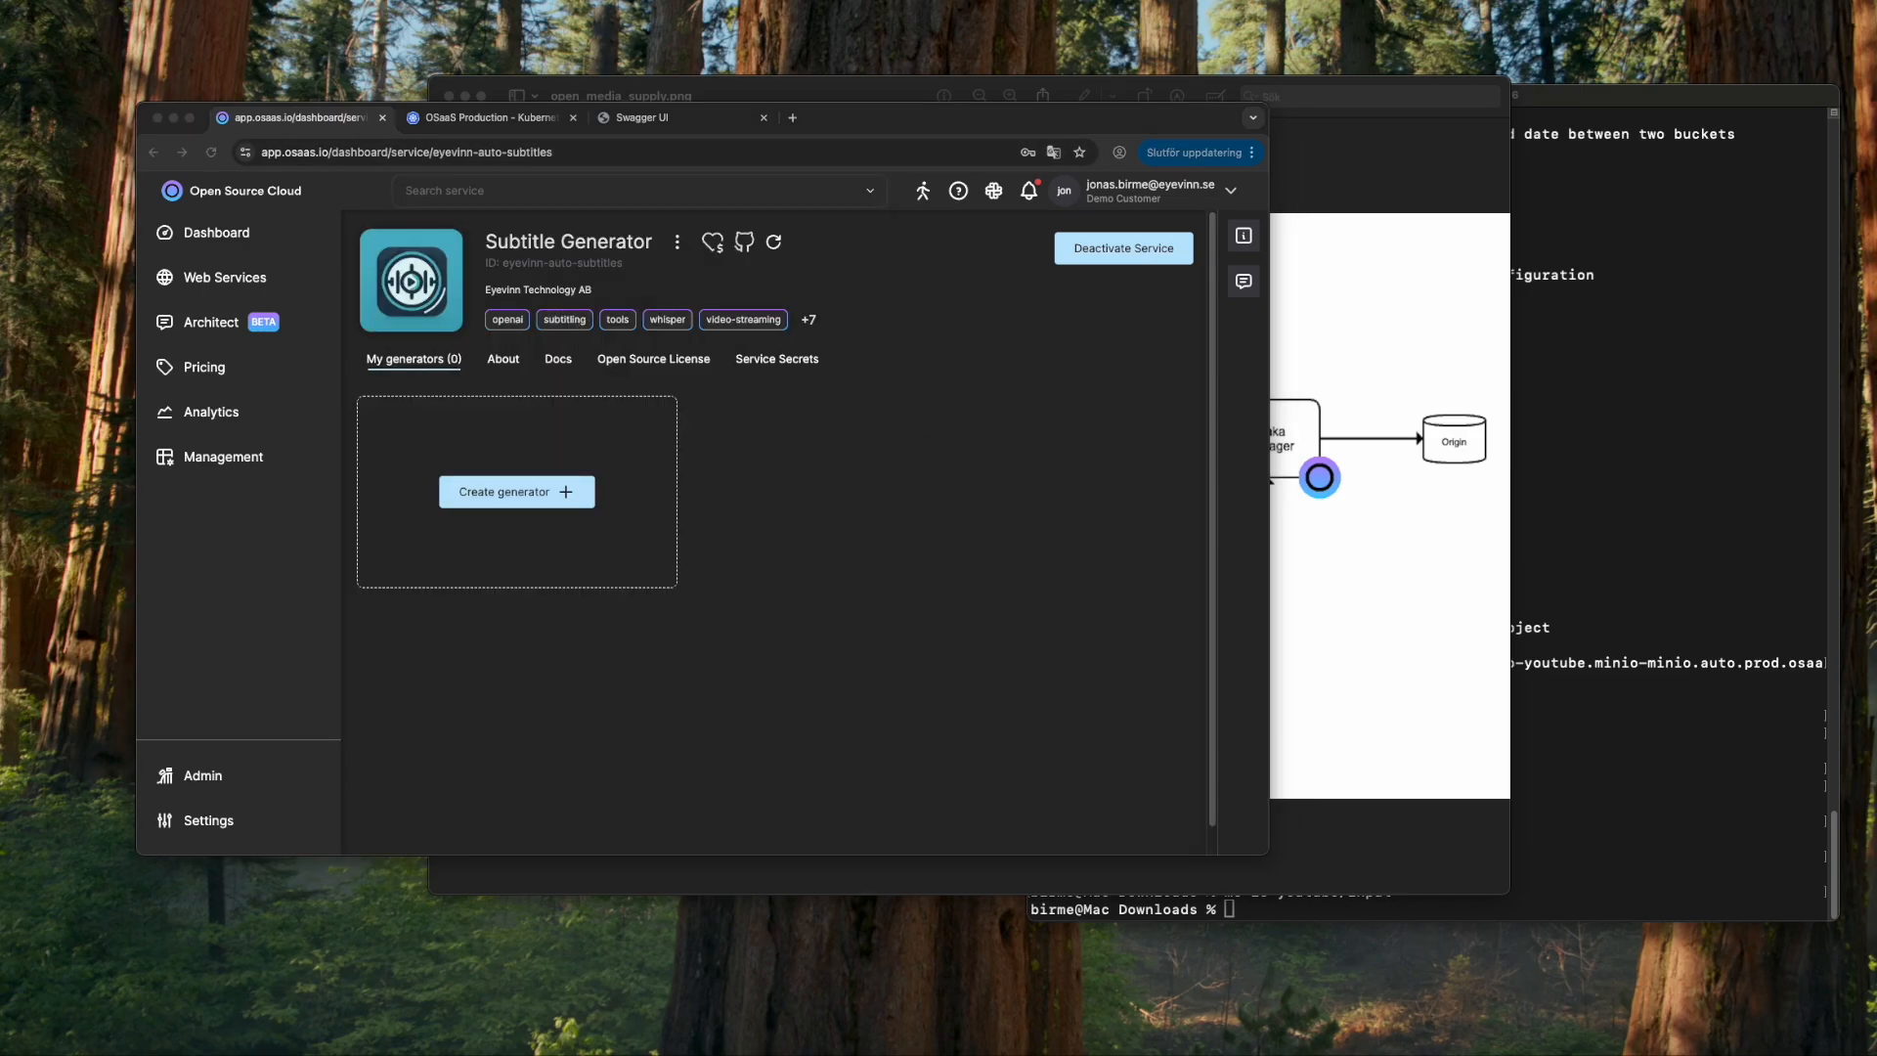
{"action": "left_click", "coordinate": [777, 360]}
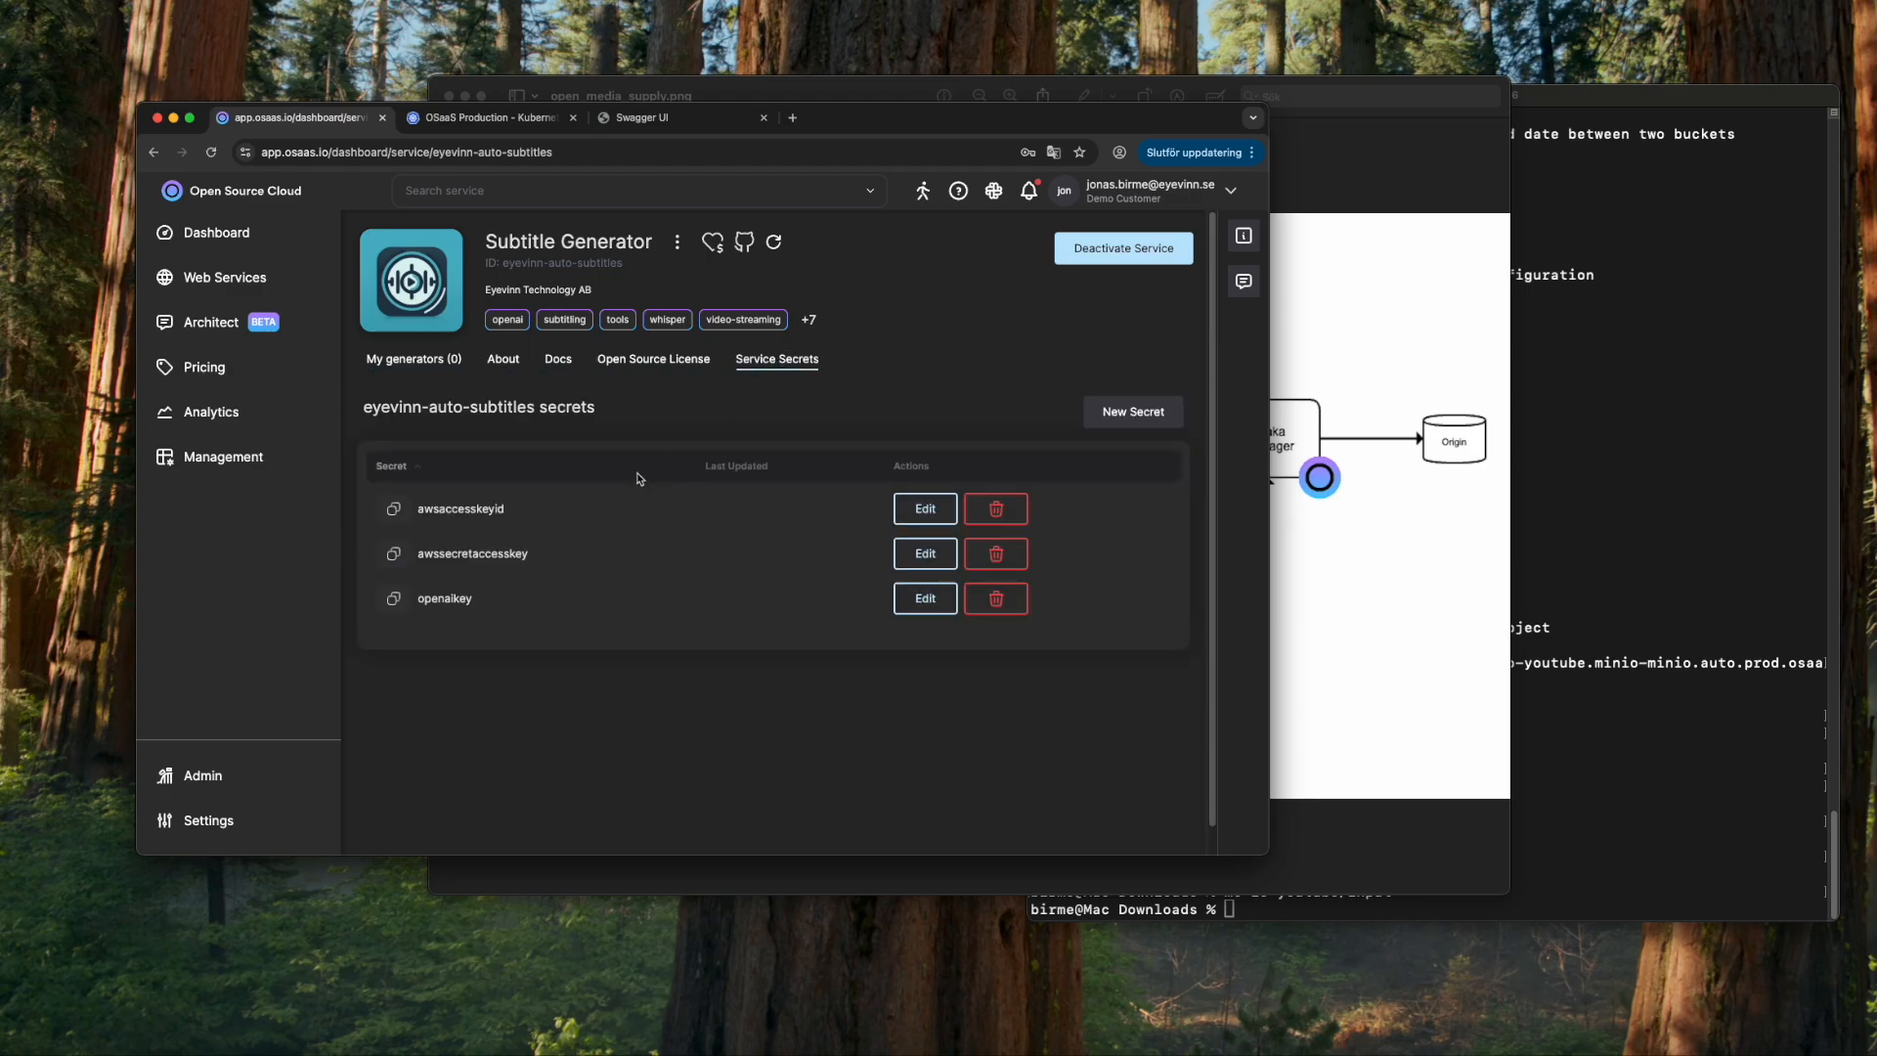
- Add a secret named ytopenaikey holding the pasted OpenAI key
{"action": "left_click", "coordinate": [1675, 631]}
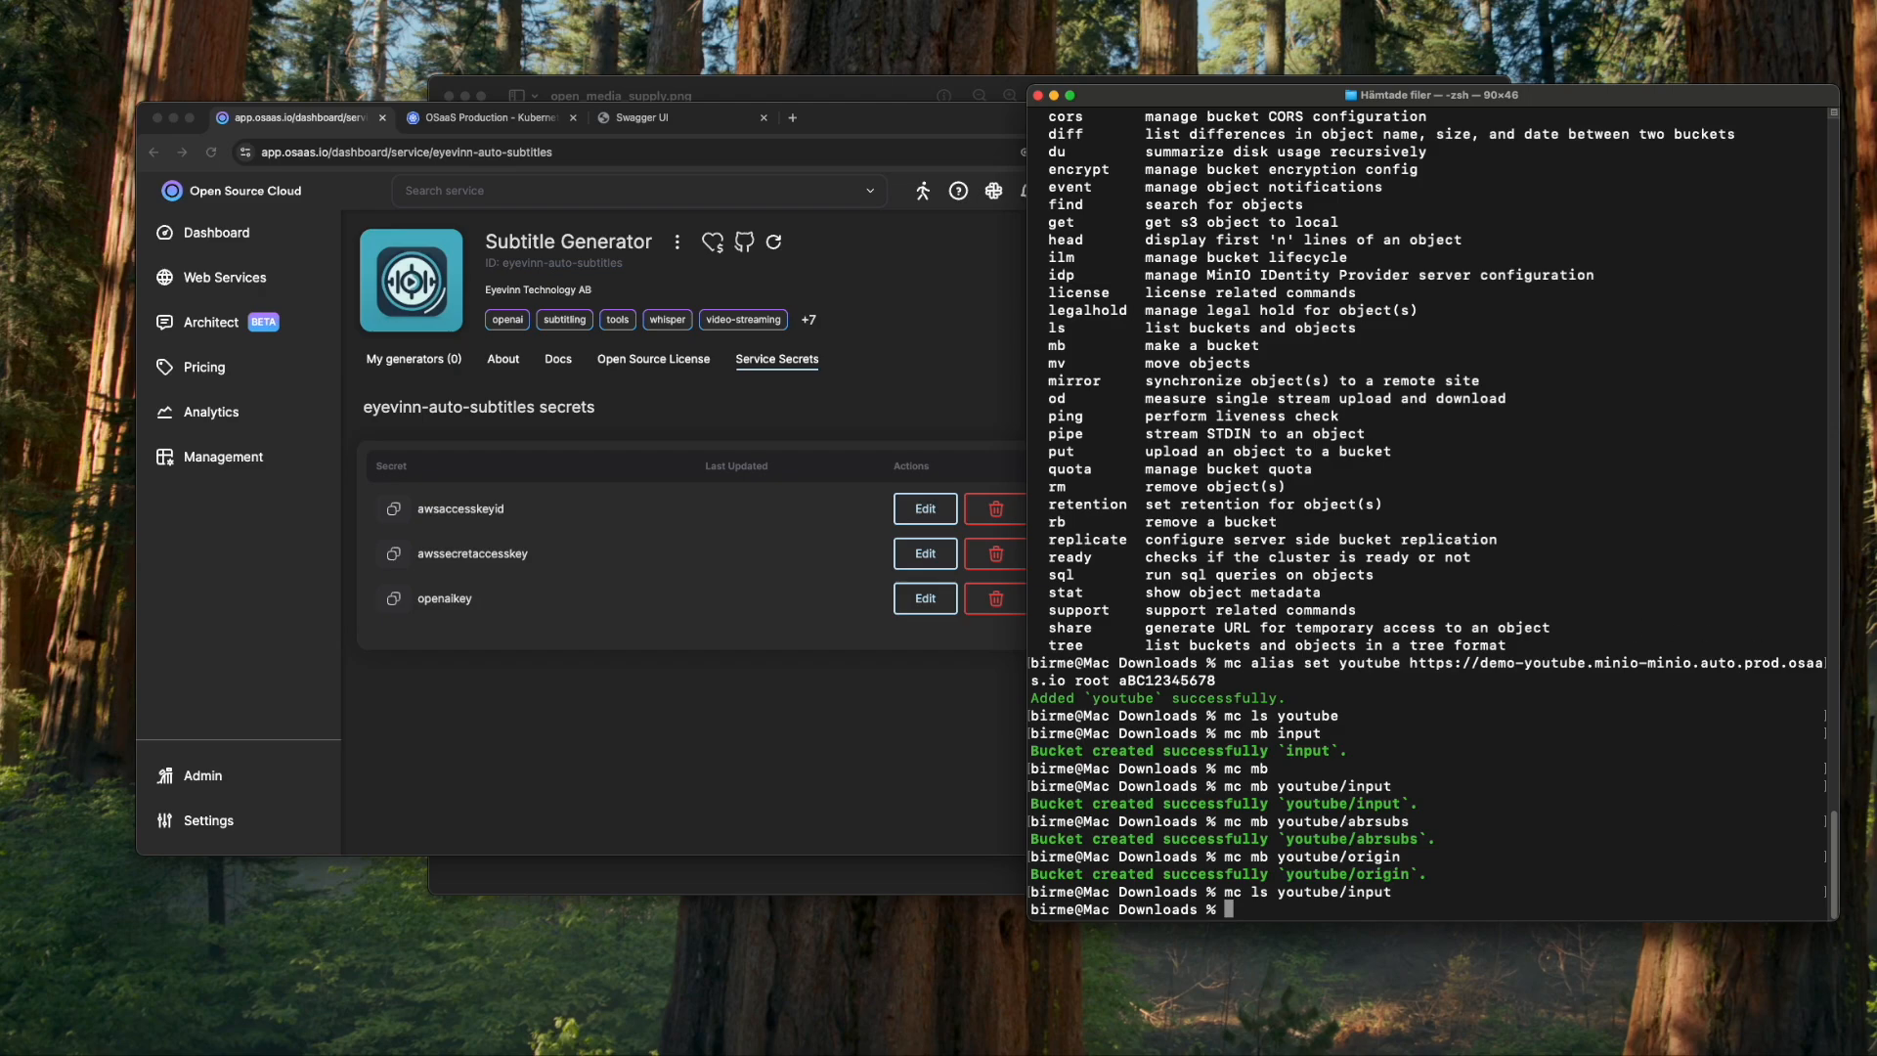
{"action": "left_click", "coordinate": [950, 415]}
{"action": "left_click", "coordinate": [1151, 415]}
{"action": "left_click", "coordinate": [703, 316]}
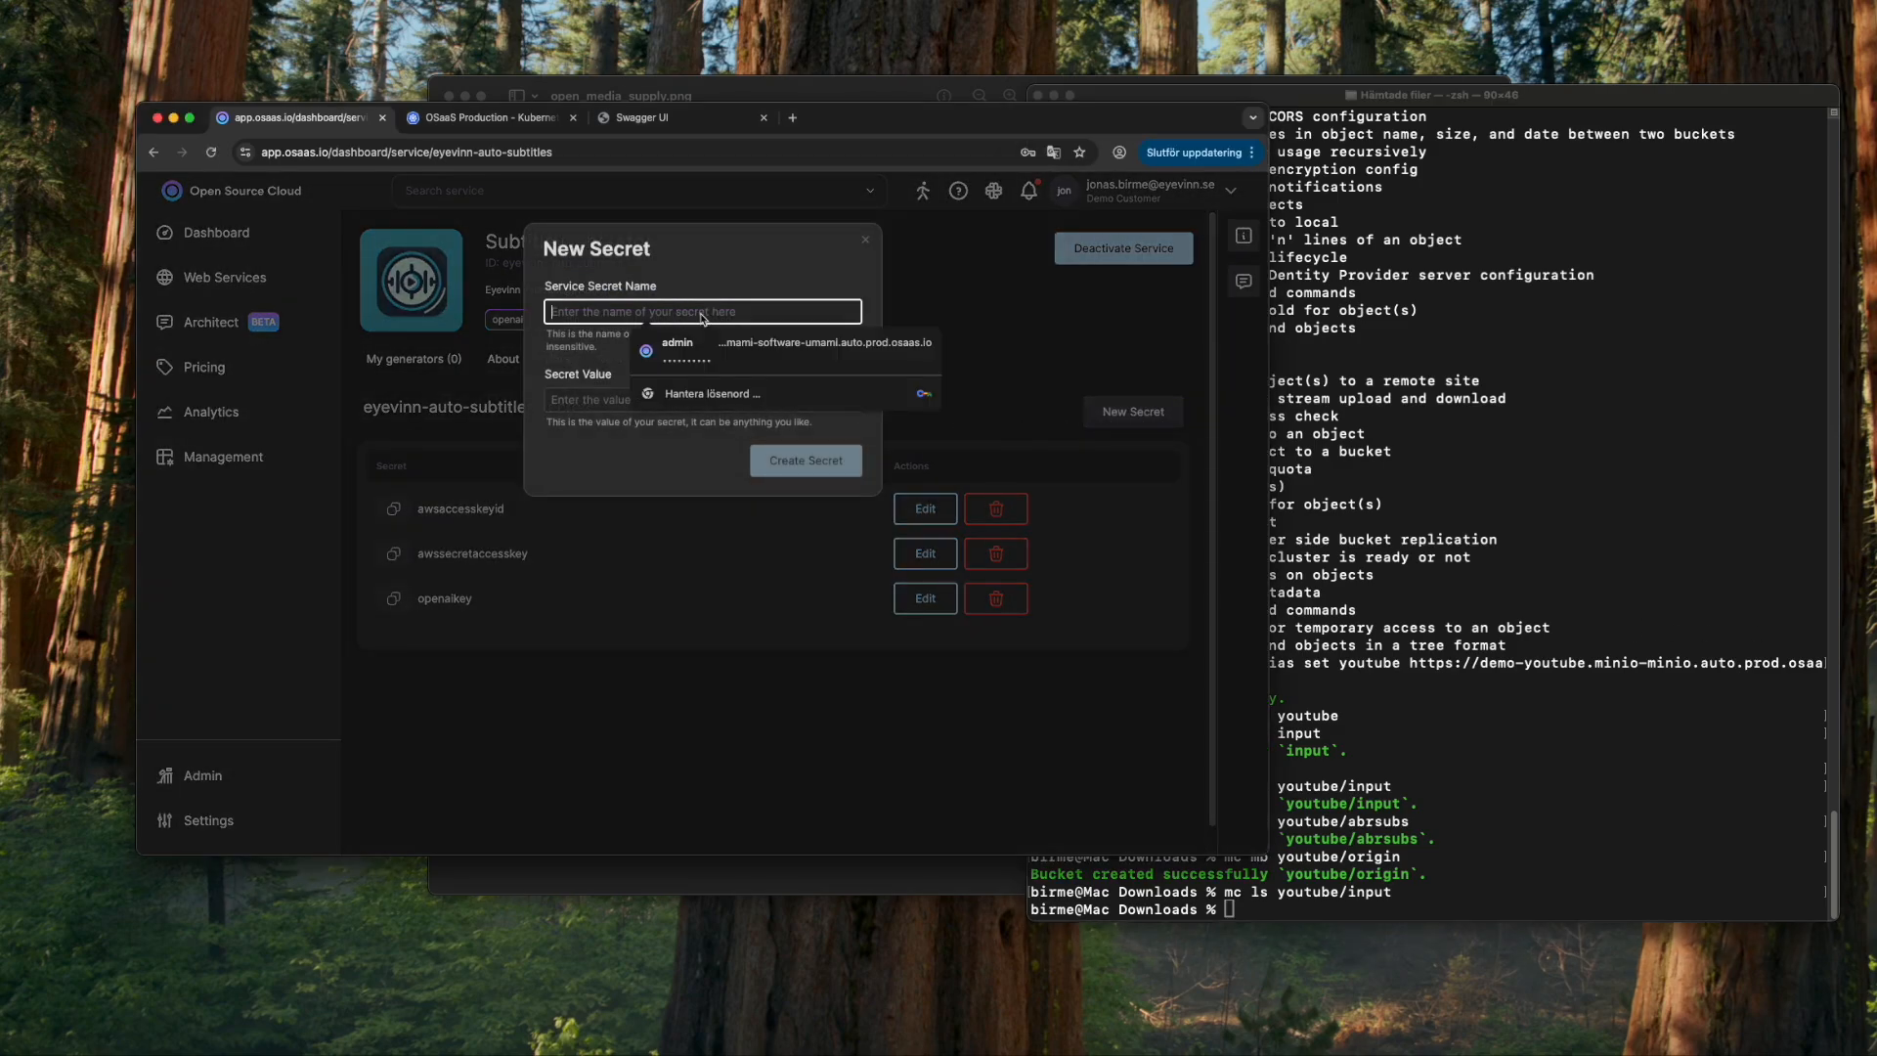
{"action": "type", "text": "ytopenaikey"}
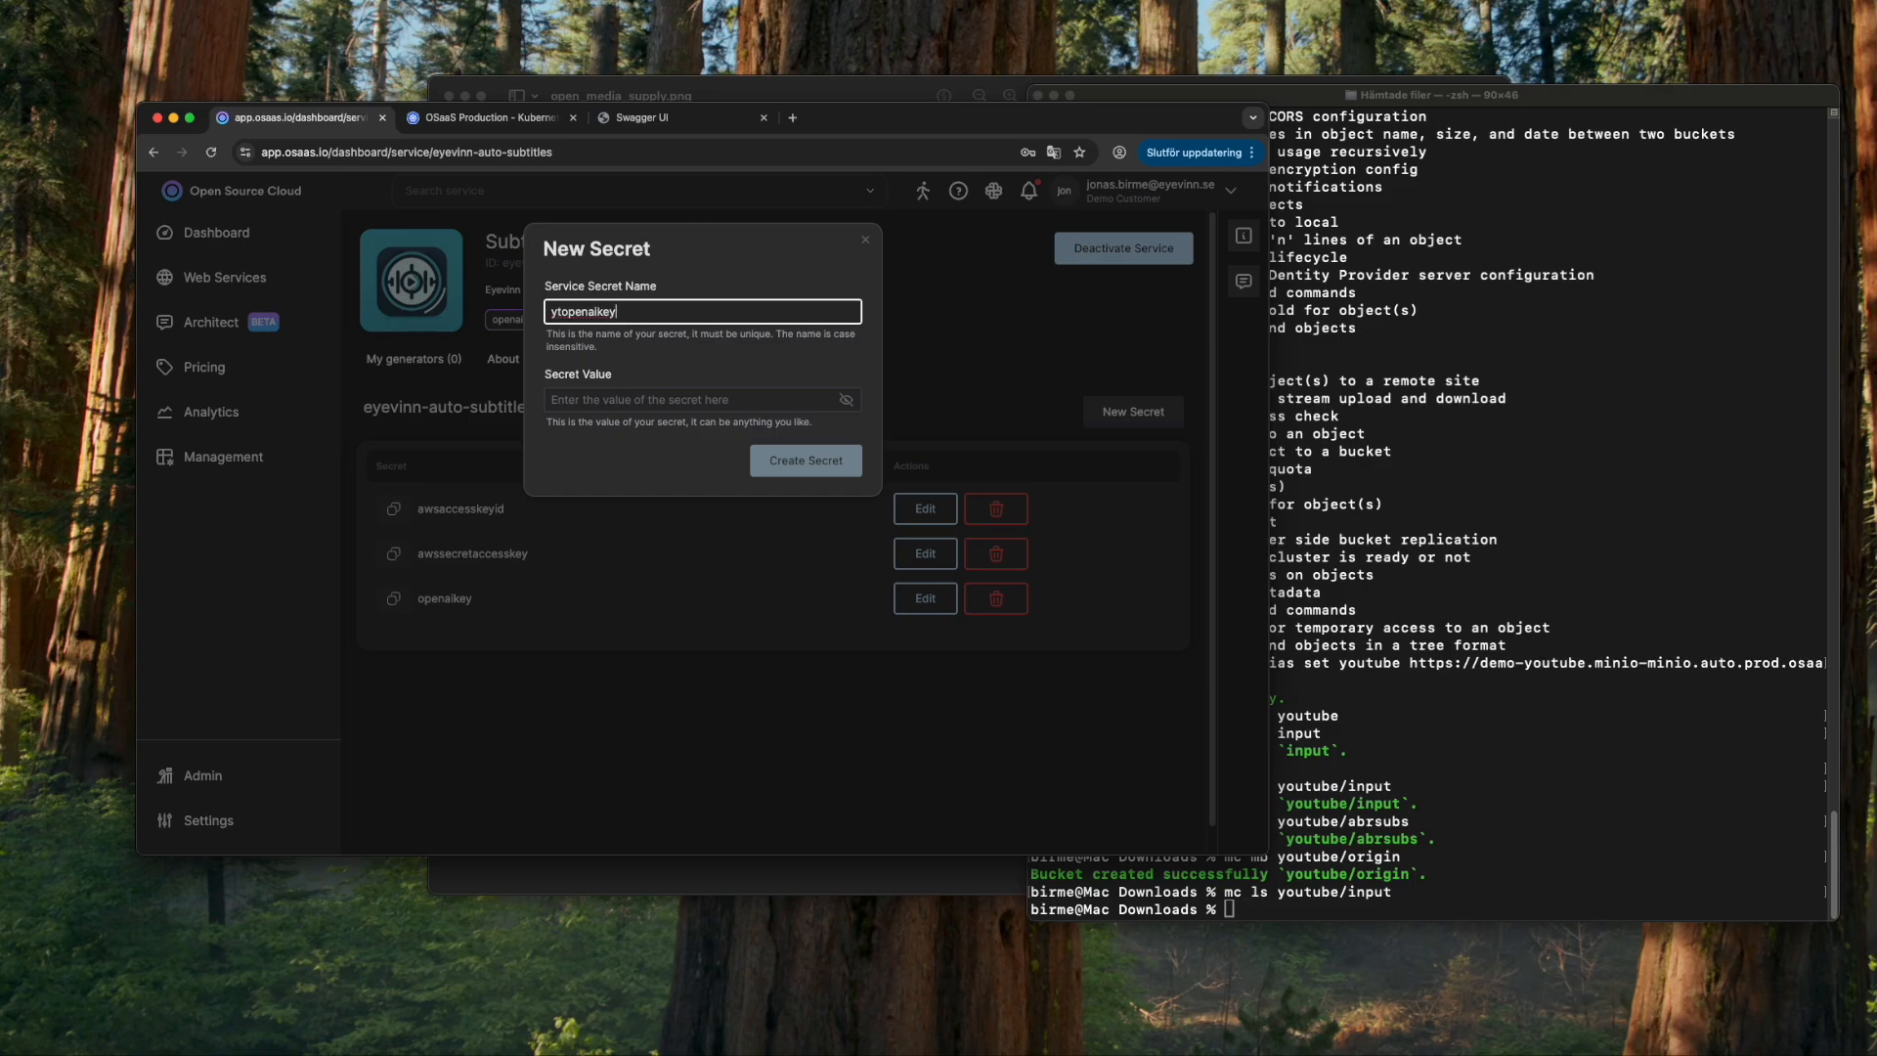
{"action": "key", "text": "Tab"}
{"action": "key", "text": "super+v"}
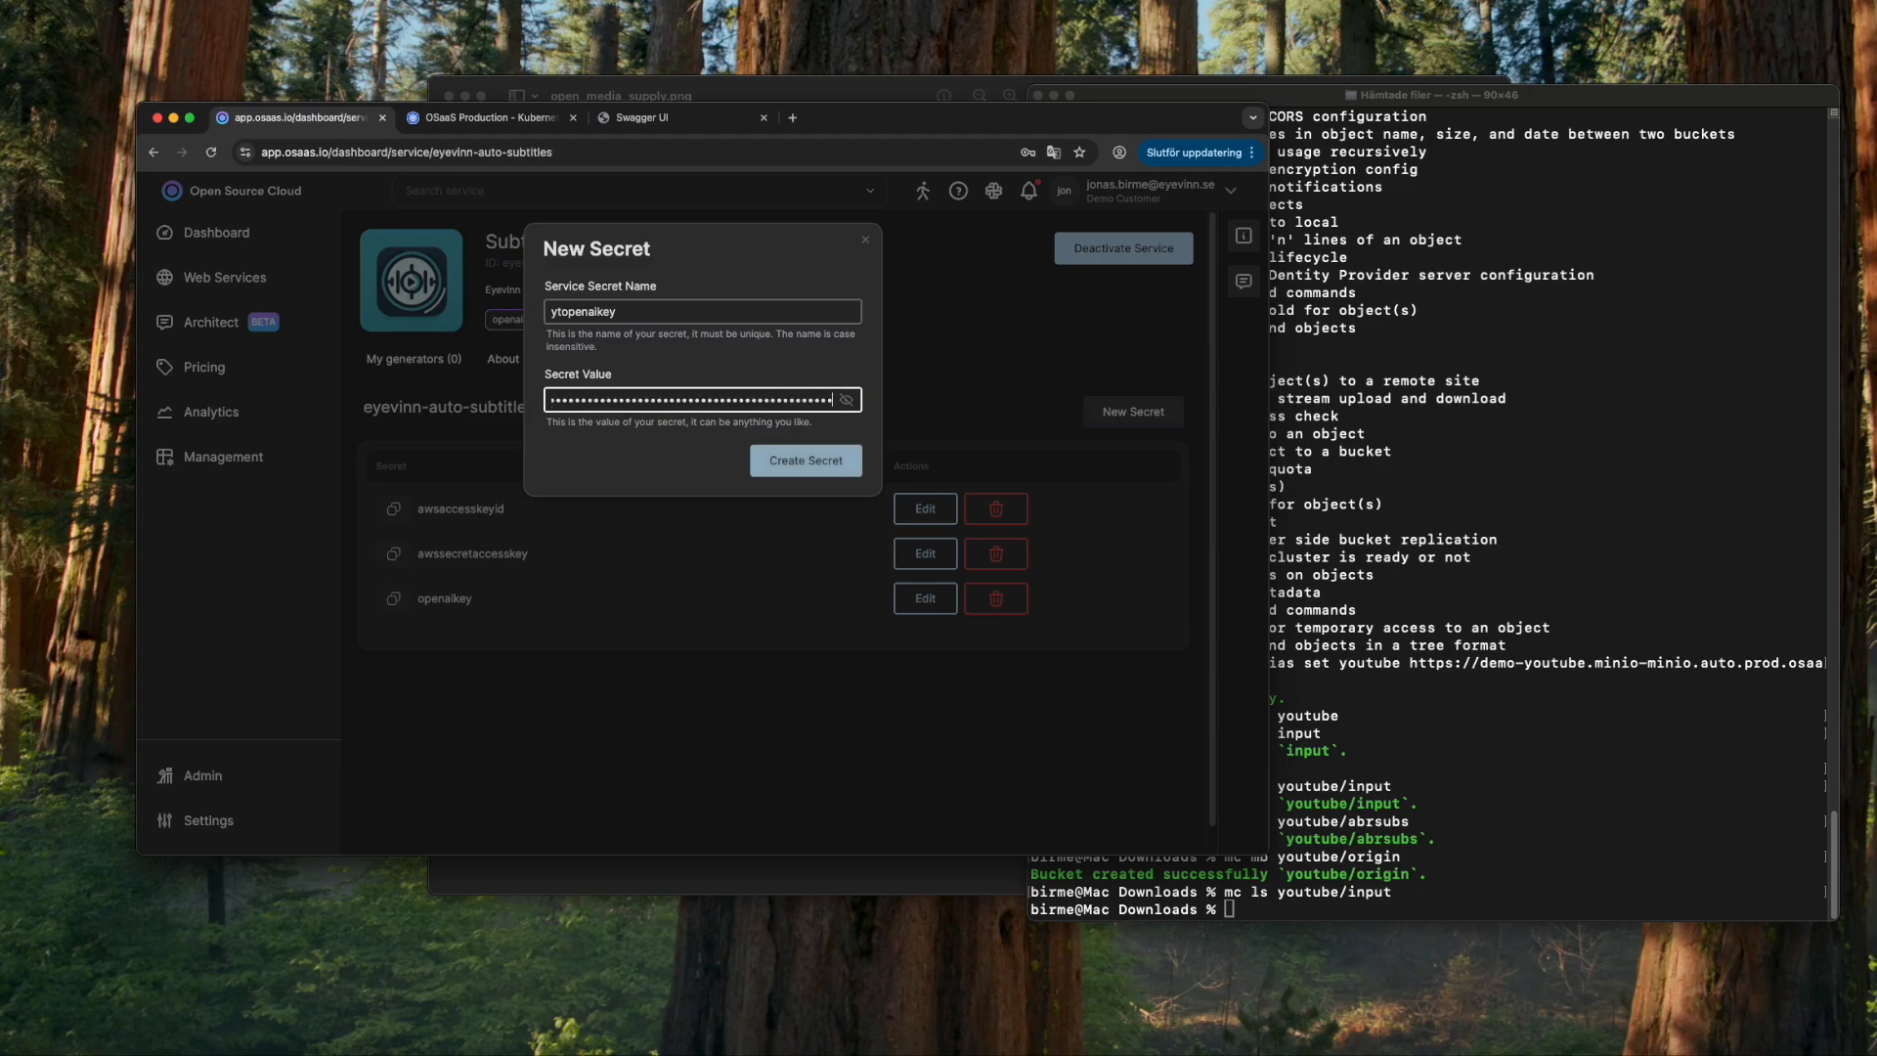
{"action": "left_click", "coordinate": [829, 465]}
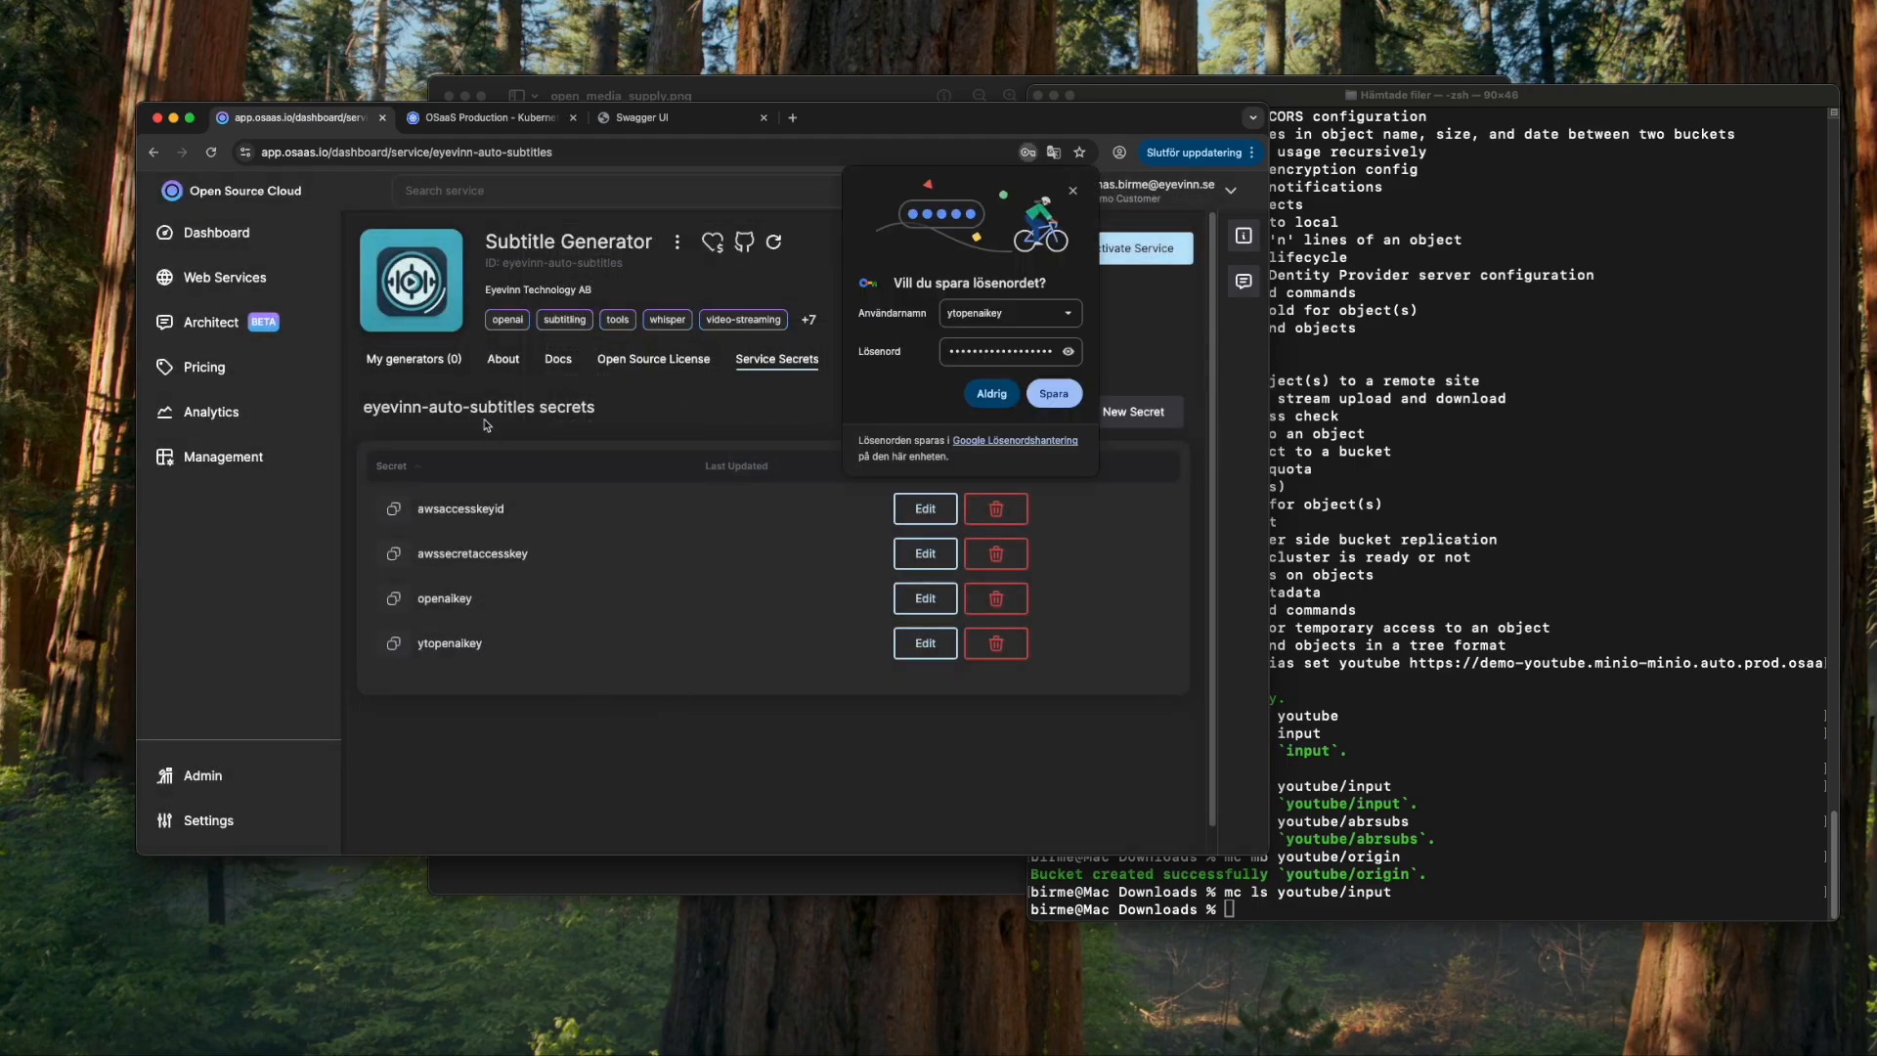
{"action": "left_click", "coordinate": [1075, 191]}
{"action": "left_click", "coordinate": [427, 364]}
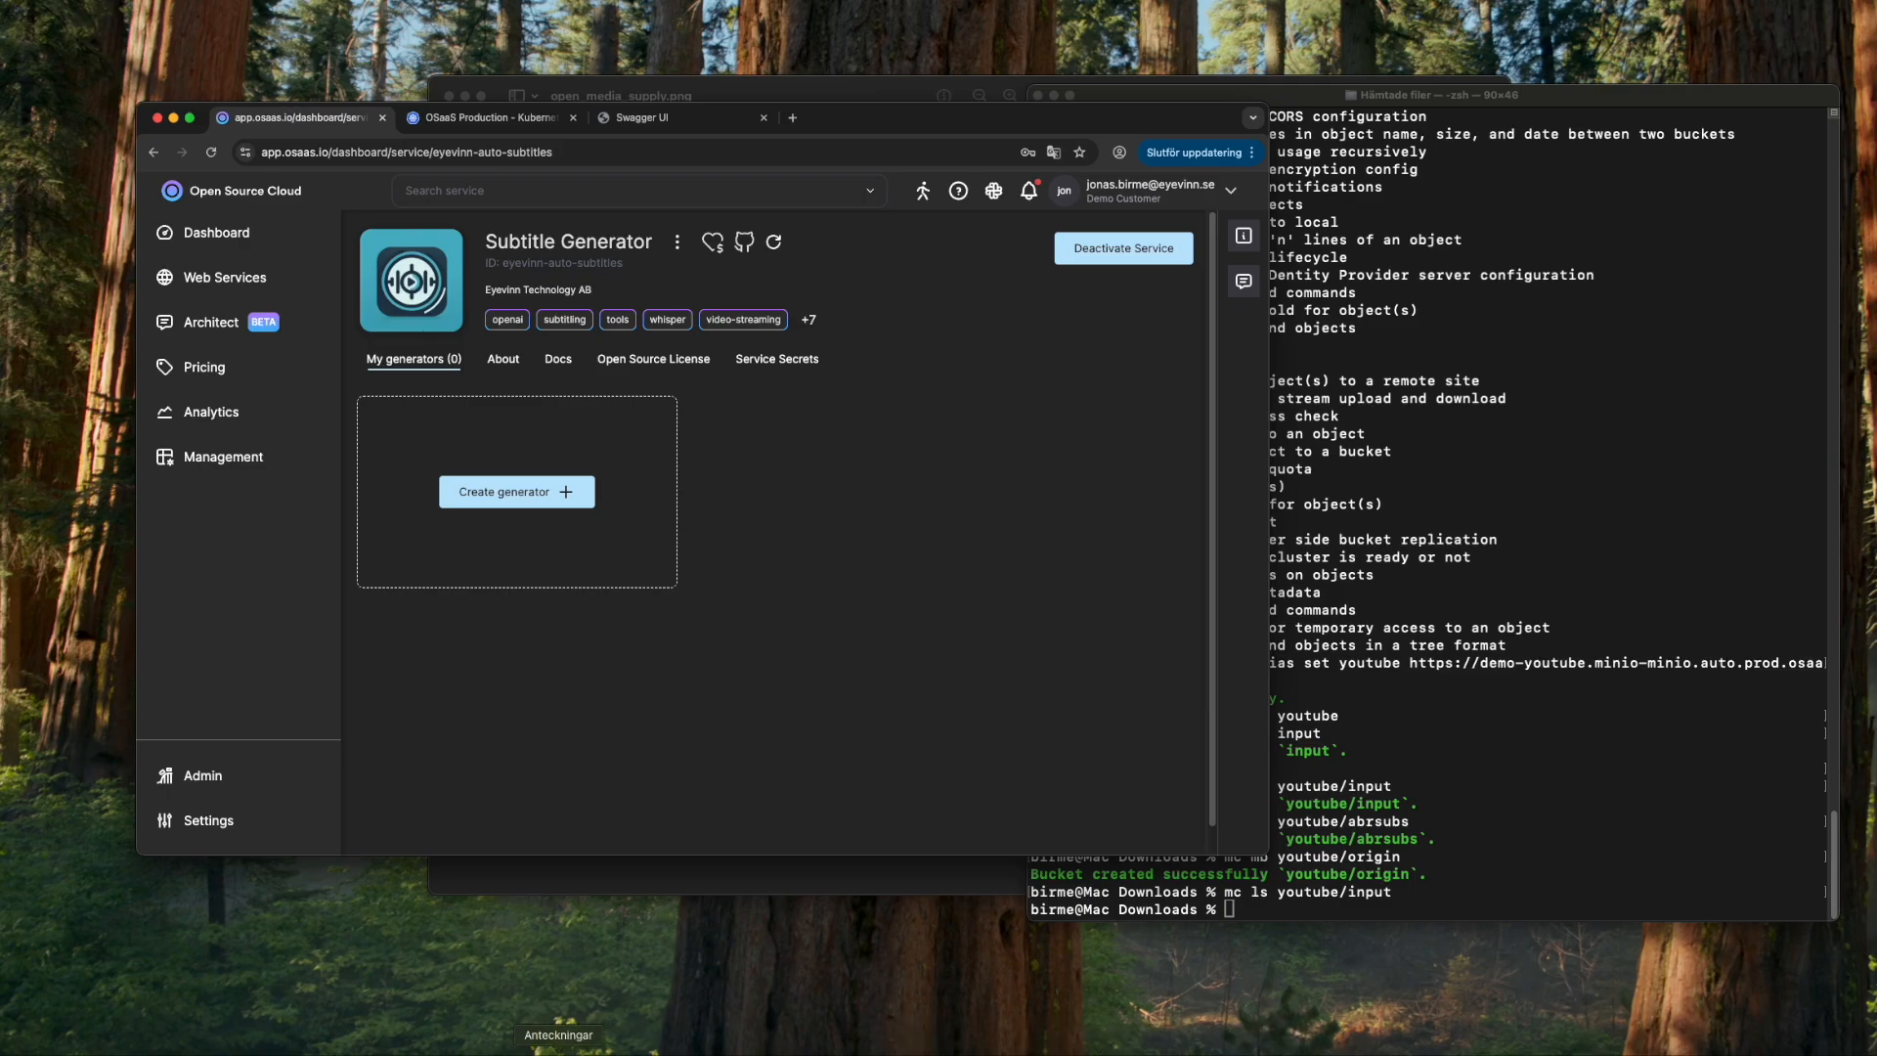
- Start a subtitle generator named mediasupply using the ytopenaikey, ytminiouser and ytminiopwd secrets
{"action": "left_click", "coordinate": [539, 501]}
{"action": "left_click", "coordinate": [657, 344]}
{"action": "type", "text": "mediasupply"}
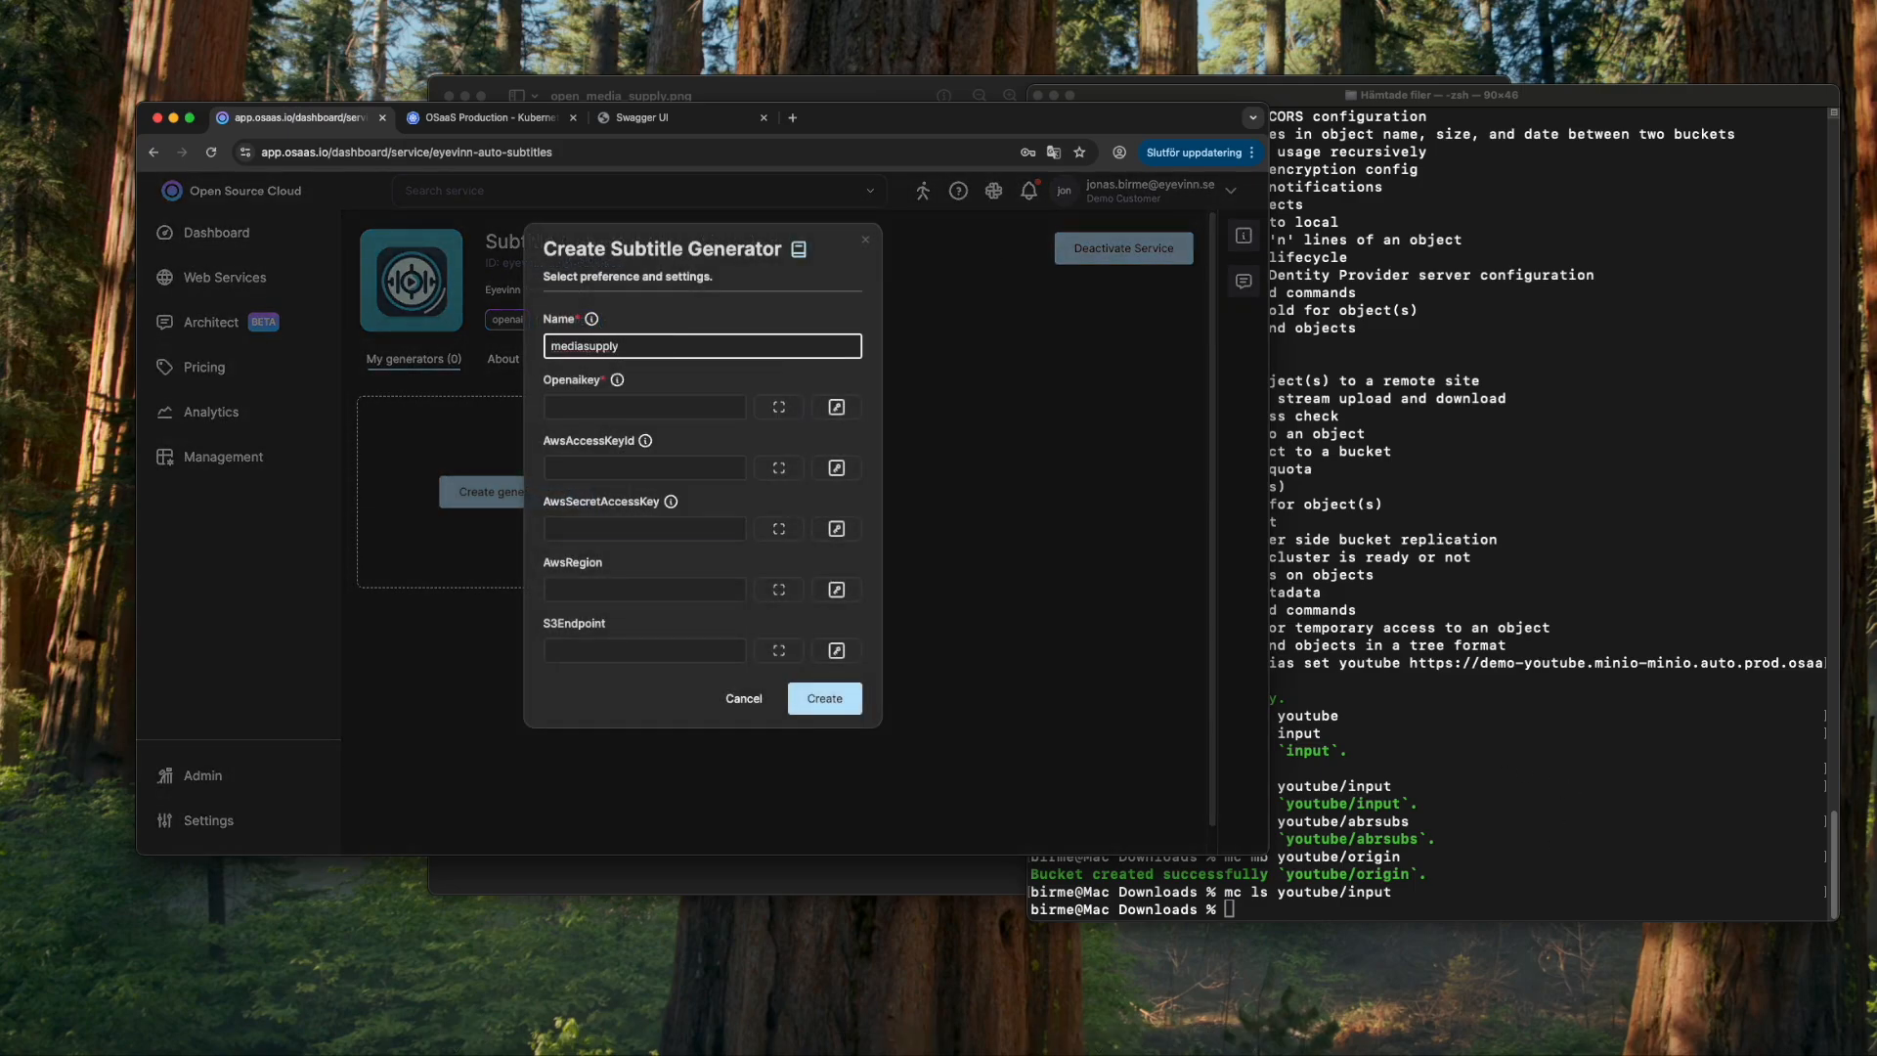
{"action": "left_click", "coordinate": [677, 418]}
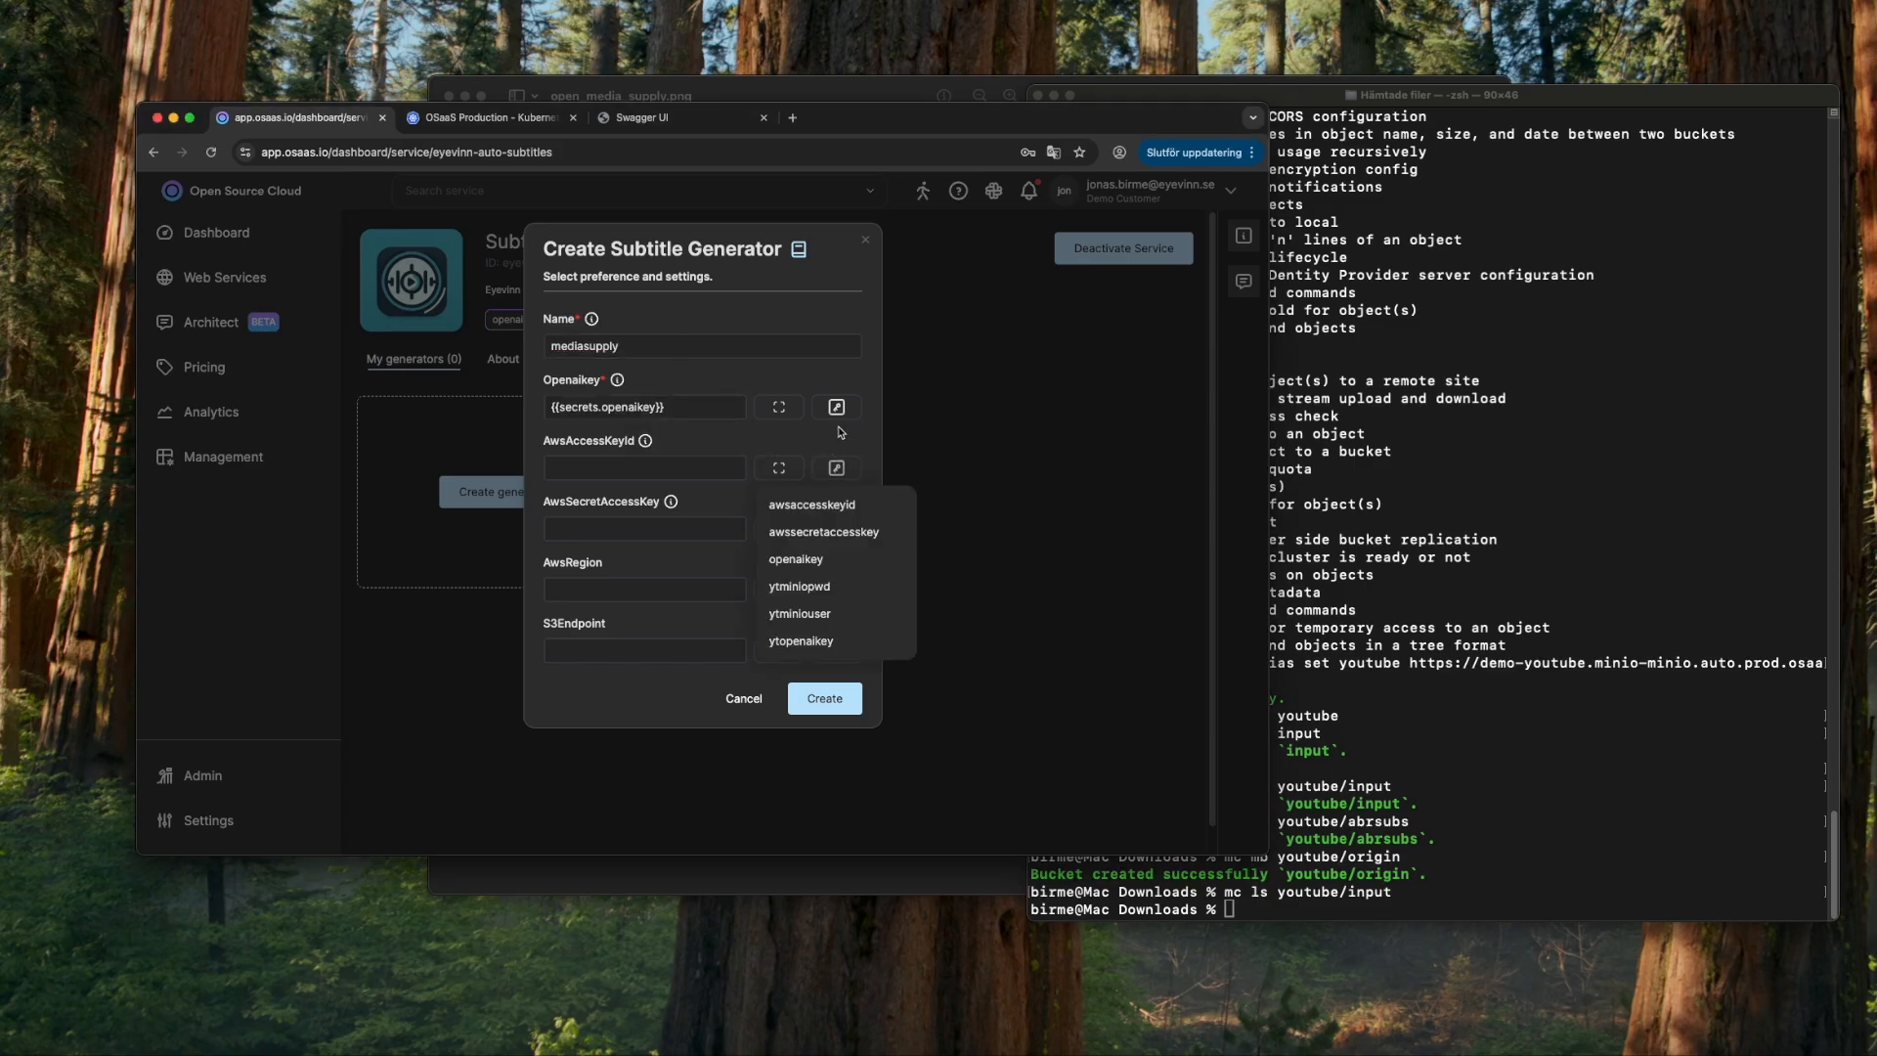
{"action": "left_click", "coordinate": [838, 406]}
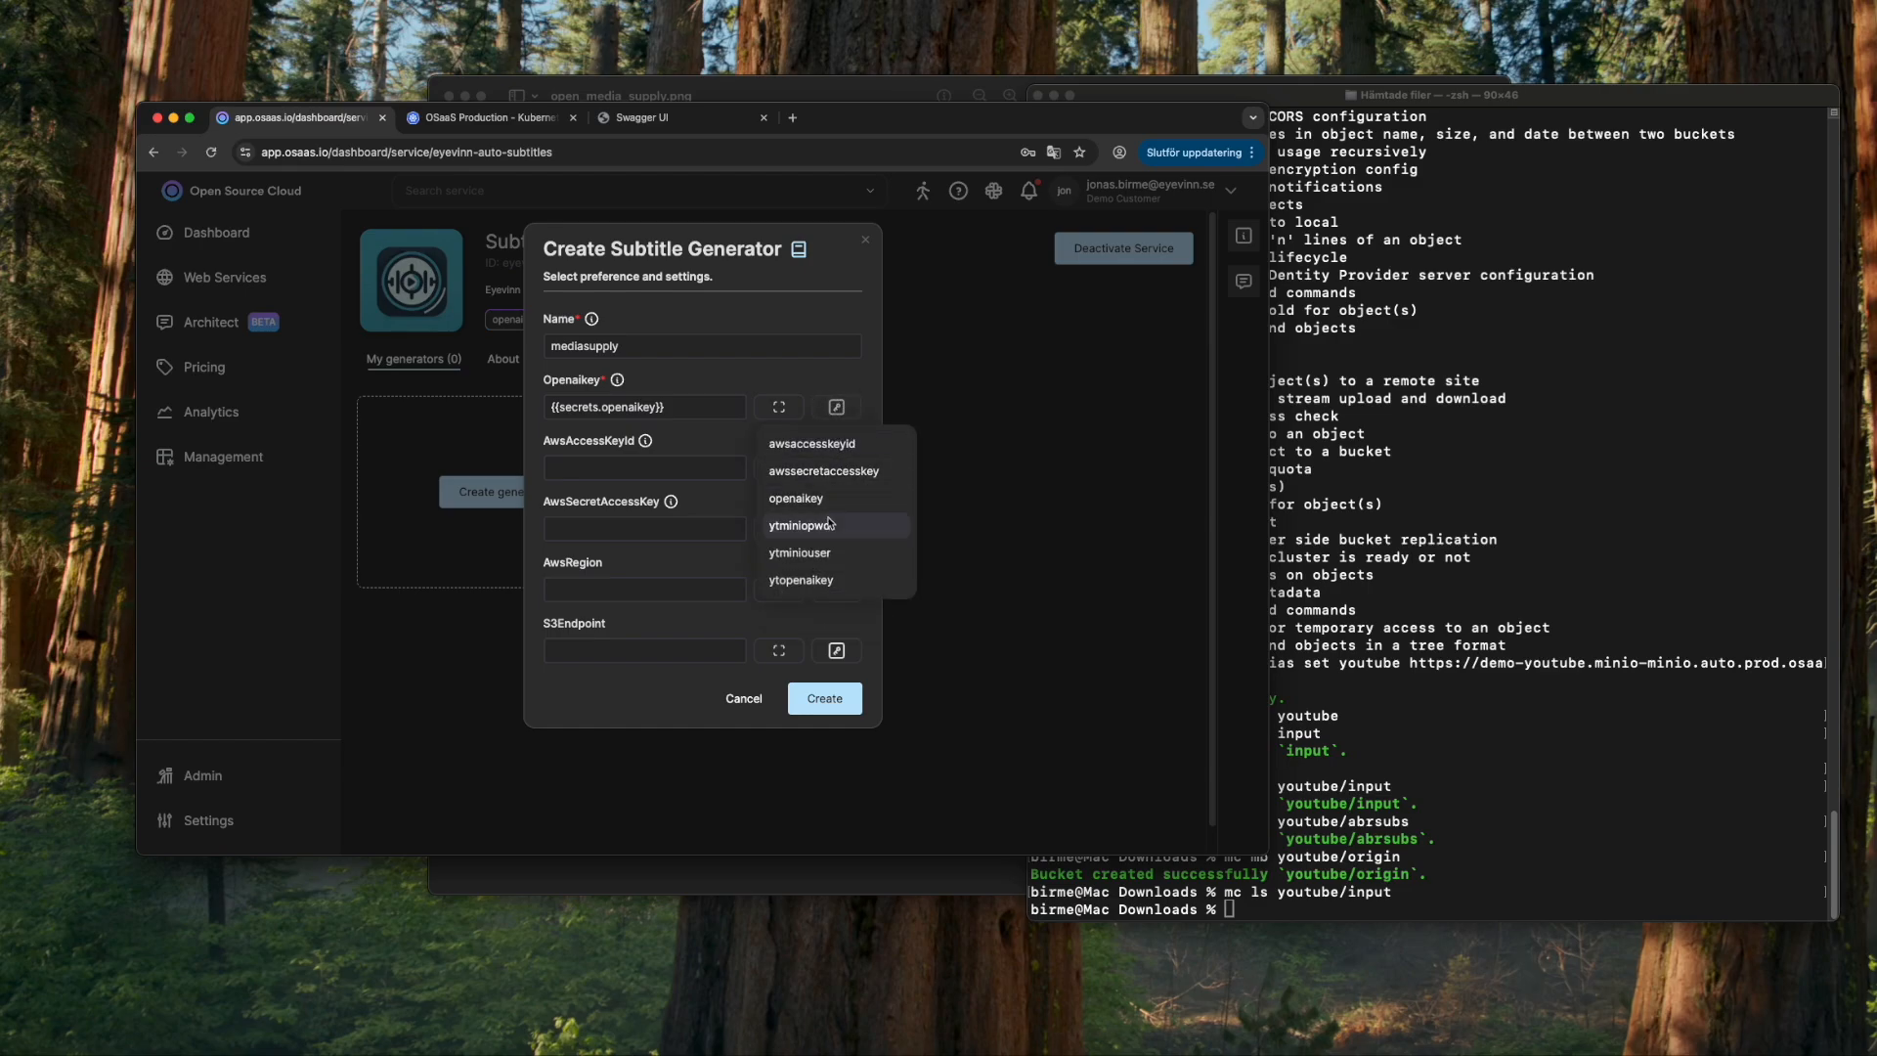
{"action": "left_click", "coordinate": [811, 580]}
{"action": "left_click", "coordinate": [838, 468]}
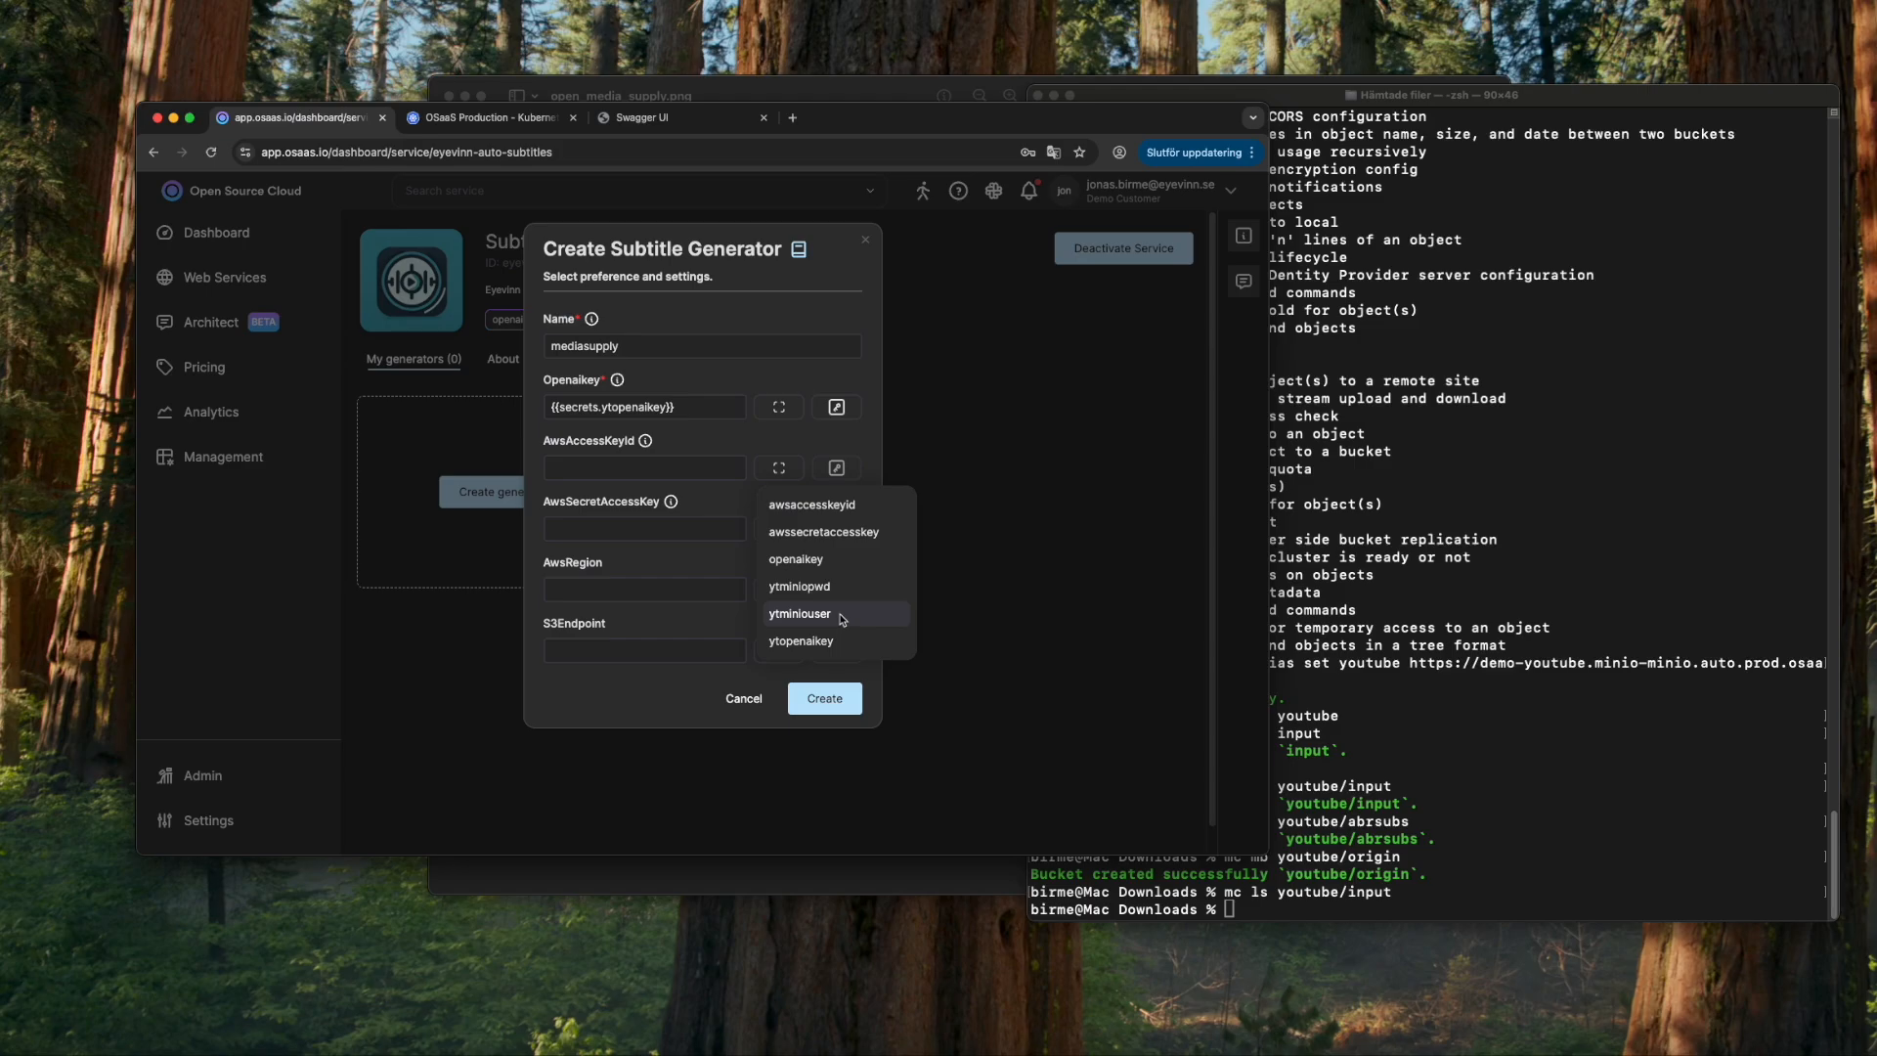
{"action": "left_click", "coordinate": [841, 615]}
{"action": "left_click", "coordinate": [837, 529]}
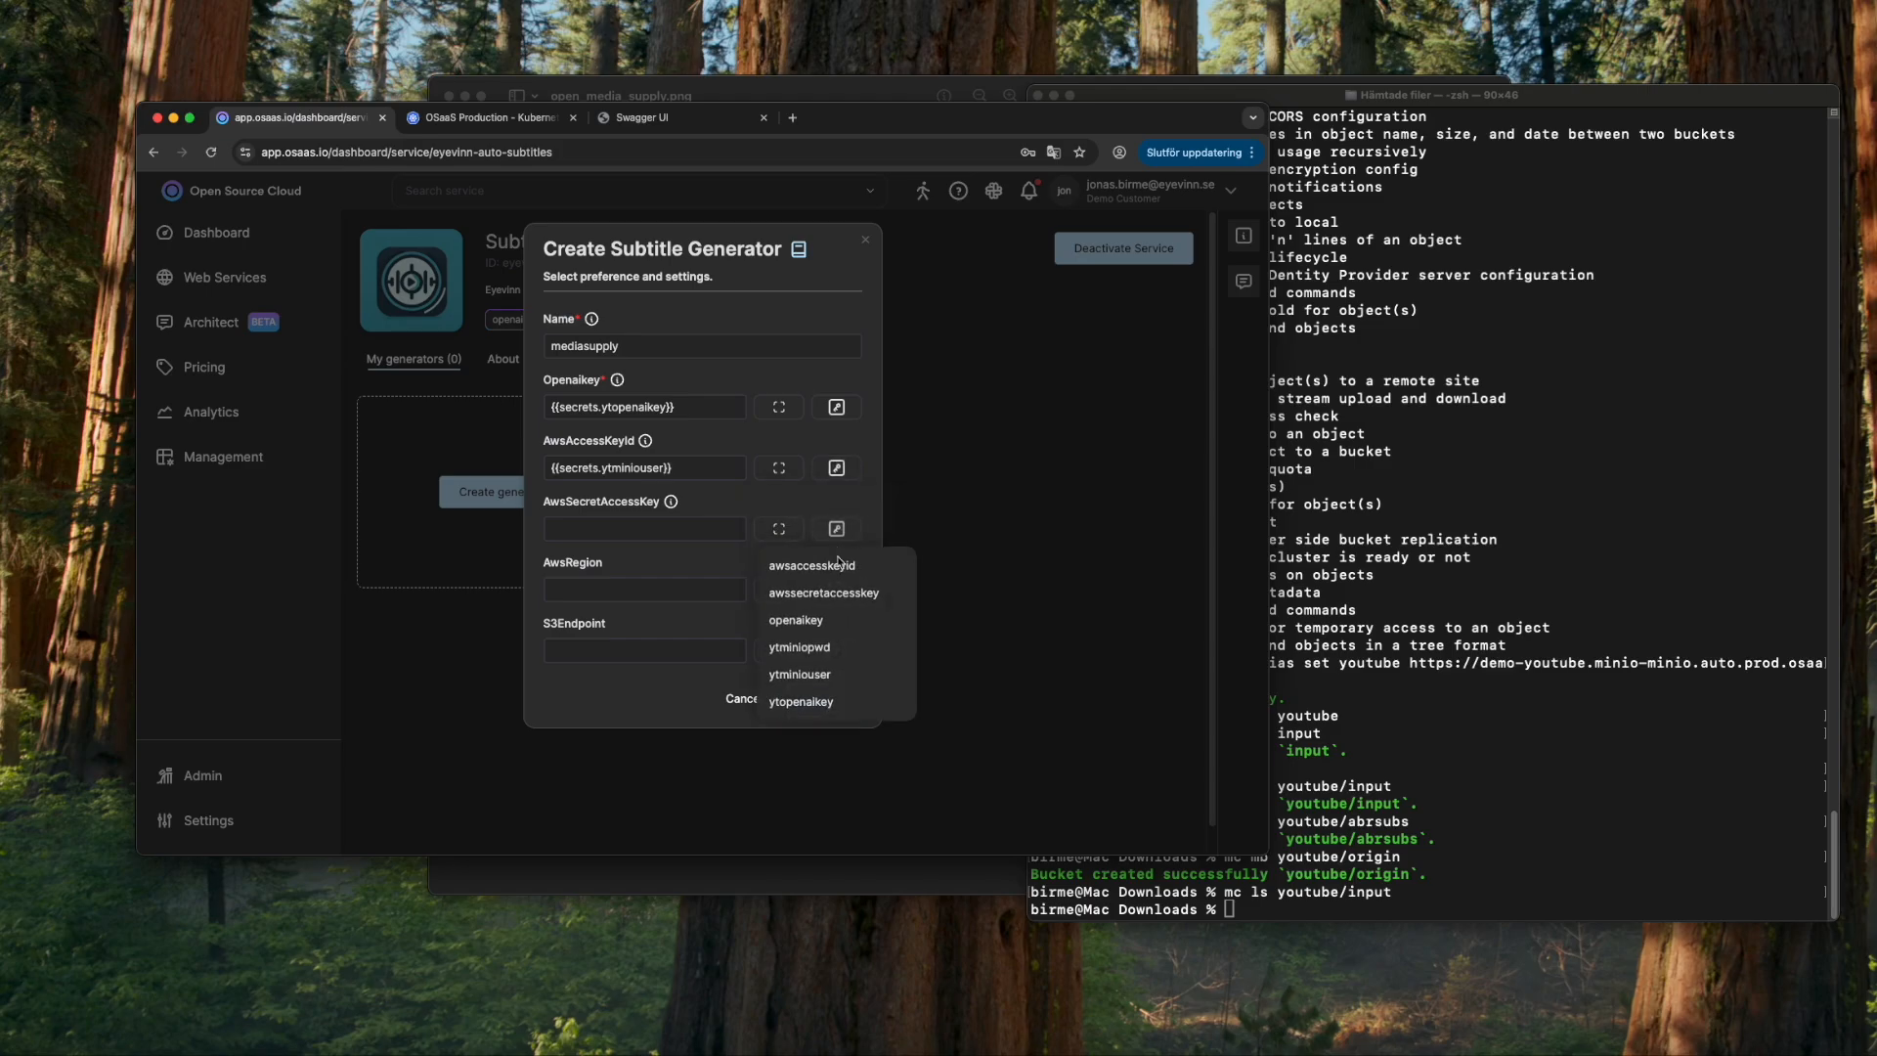
{"action": "left_click", "coordinate": [826, 648]}
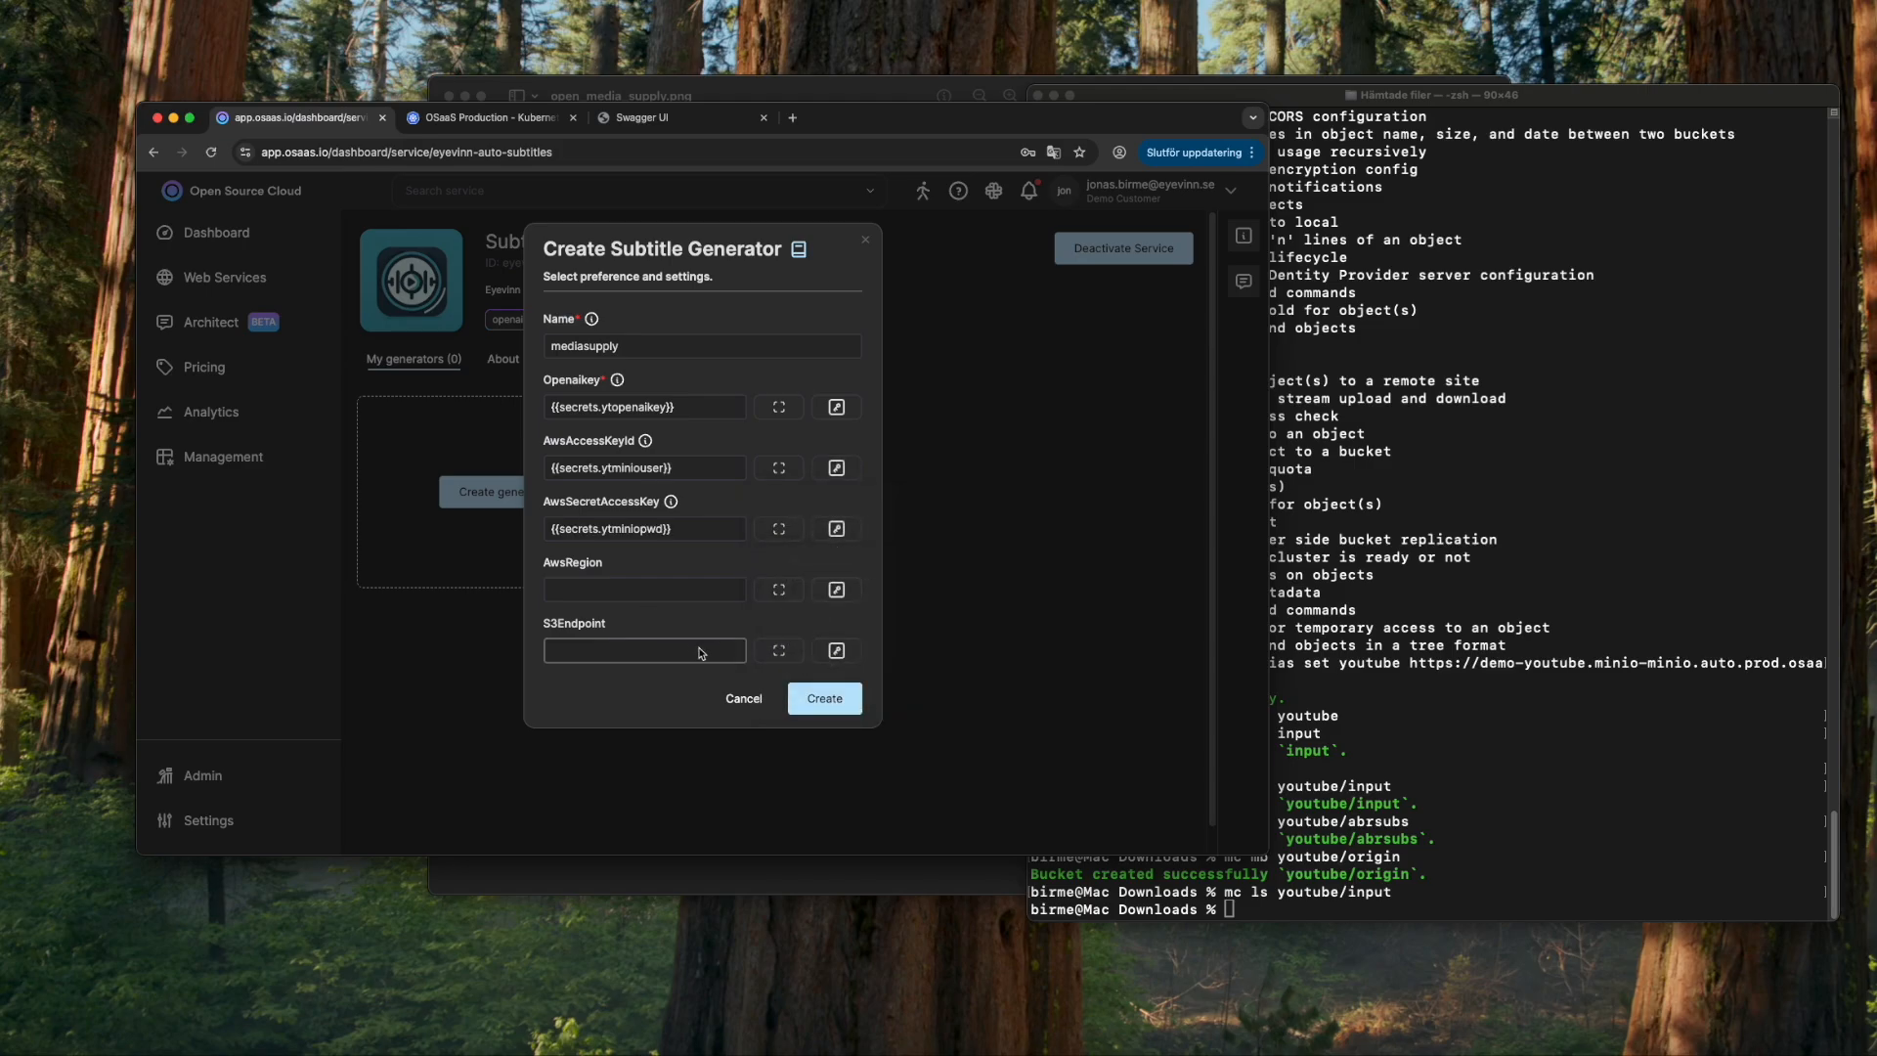
- Set the generator's S3Endpoint to the youtube storage URL copied from the Terminal
{"action": "left_click", "coordinate": [1466, 725]}
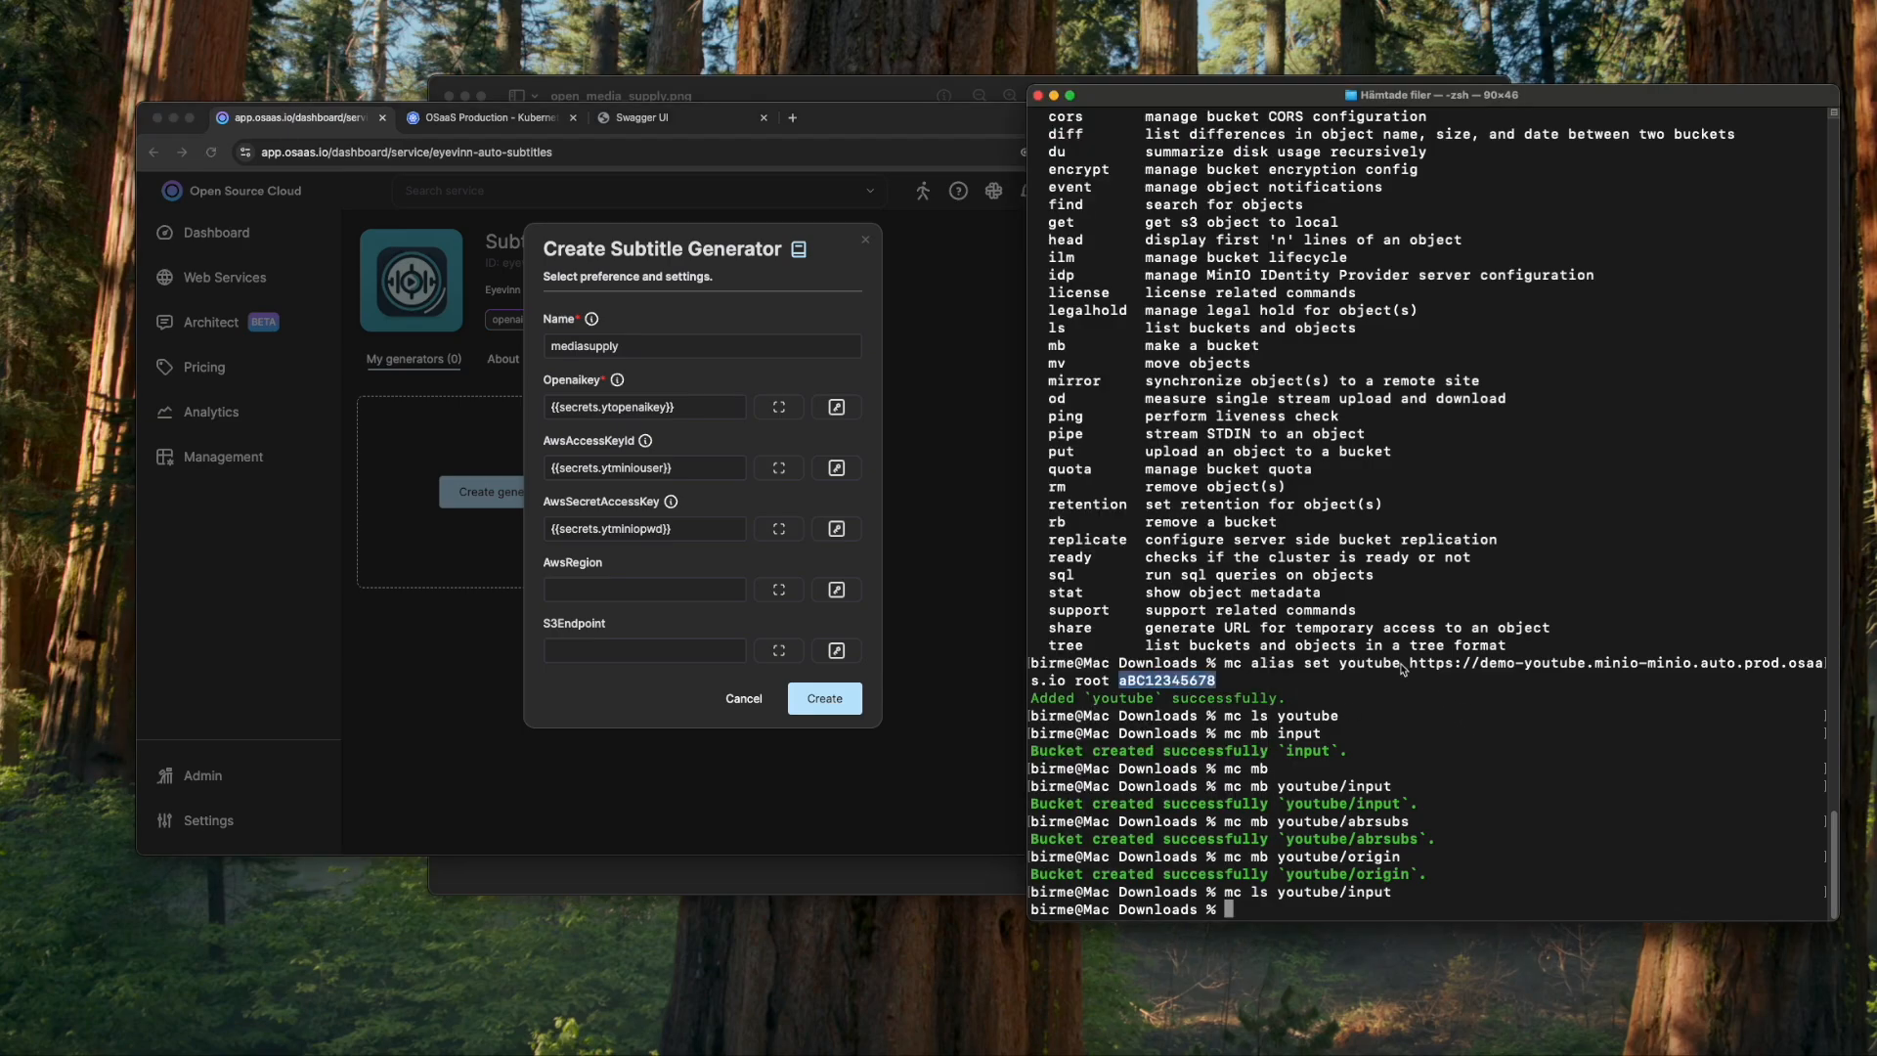
{"action": "left_click_drag", "start_coordinate": [1411, 668], "coordinate": [1068, 681]}
{"action": "left_click", "coordinate": [683, 662]}
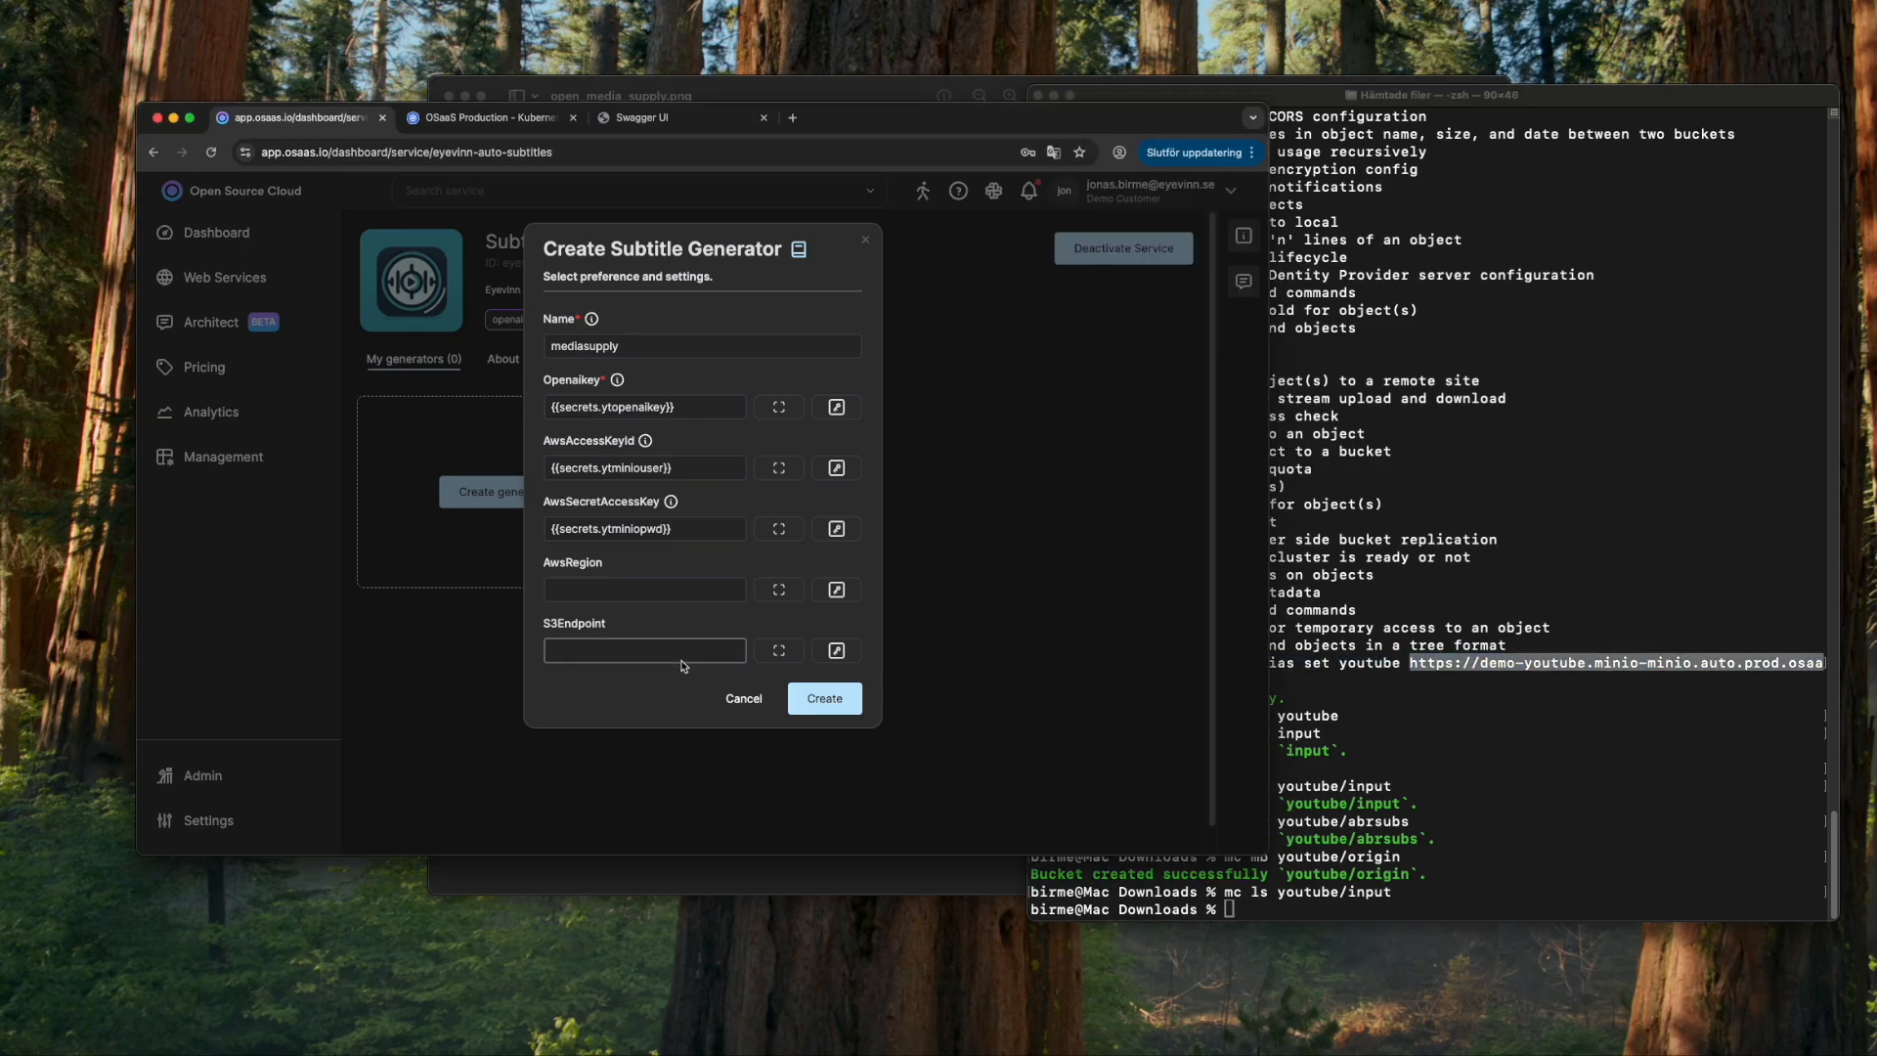
{"action": "key", "text": "super+v"}
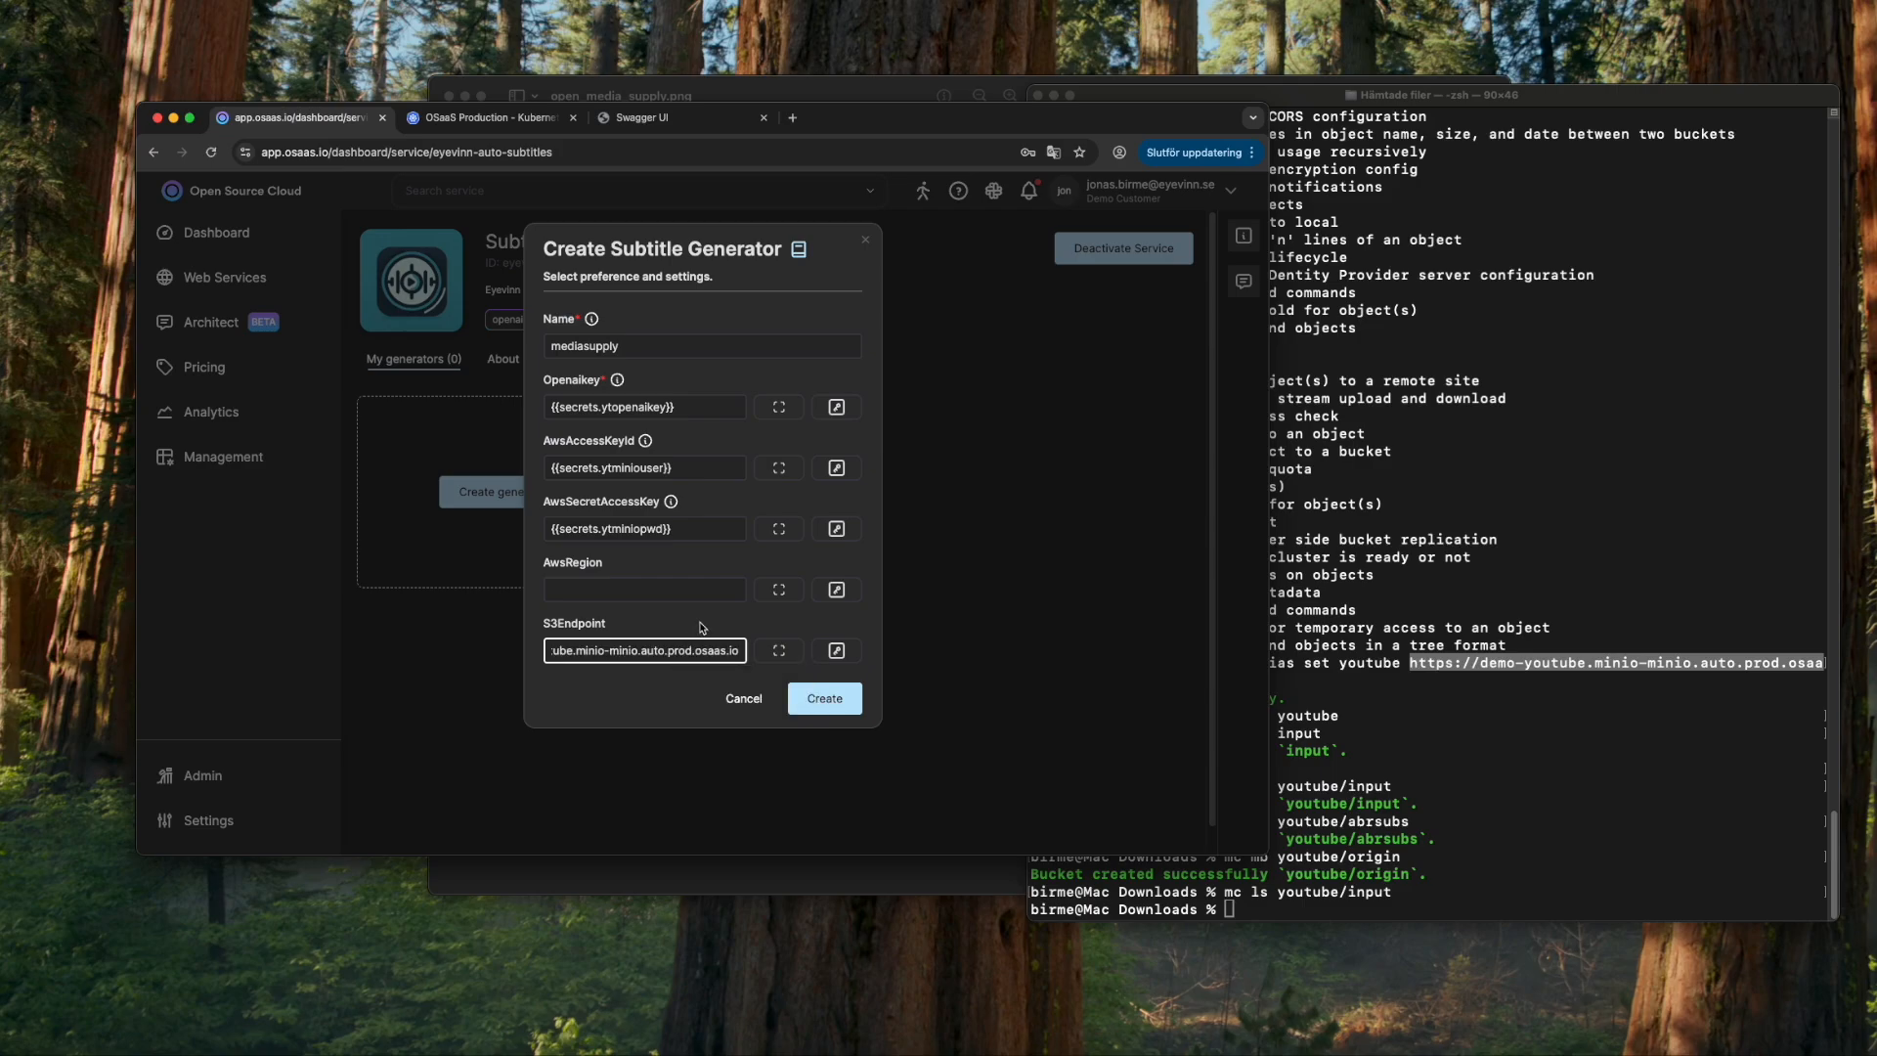
{"action": "left_click", "coordinate": [702, 627]}
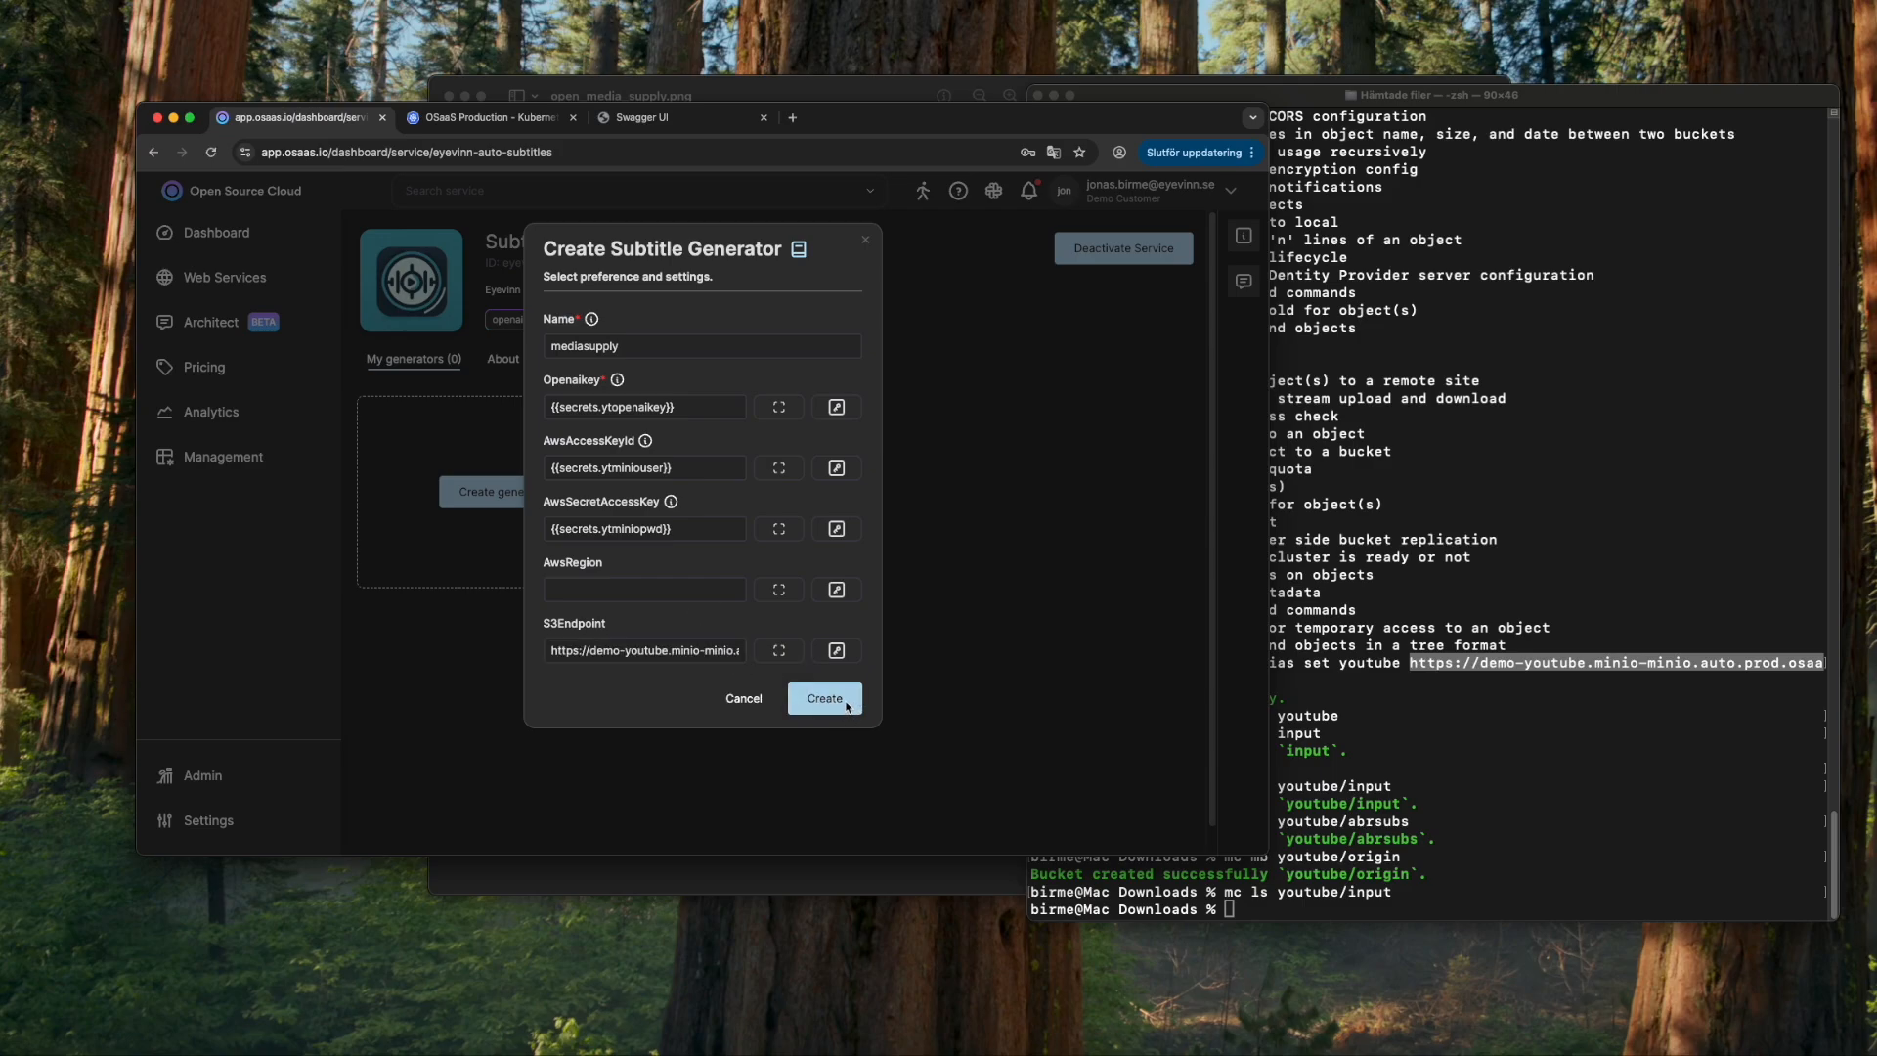
- Create the mediasupply generator, glance at its API docs, then return to the architecture diagram
{"action": "left_click", "coordinate": [830, 699]}
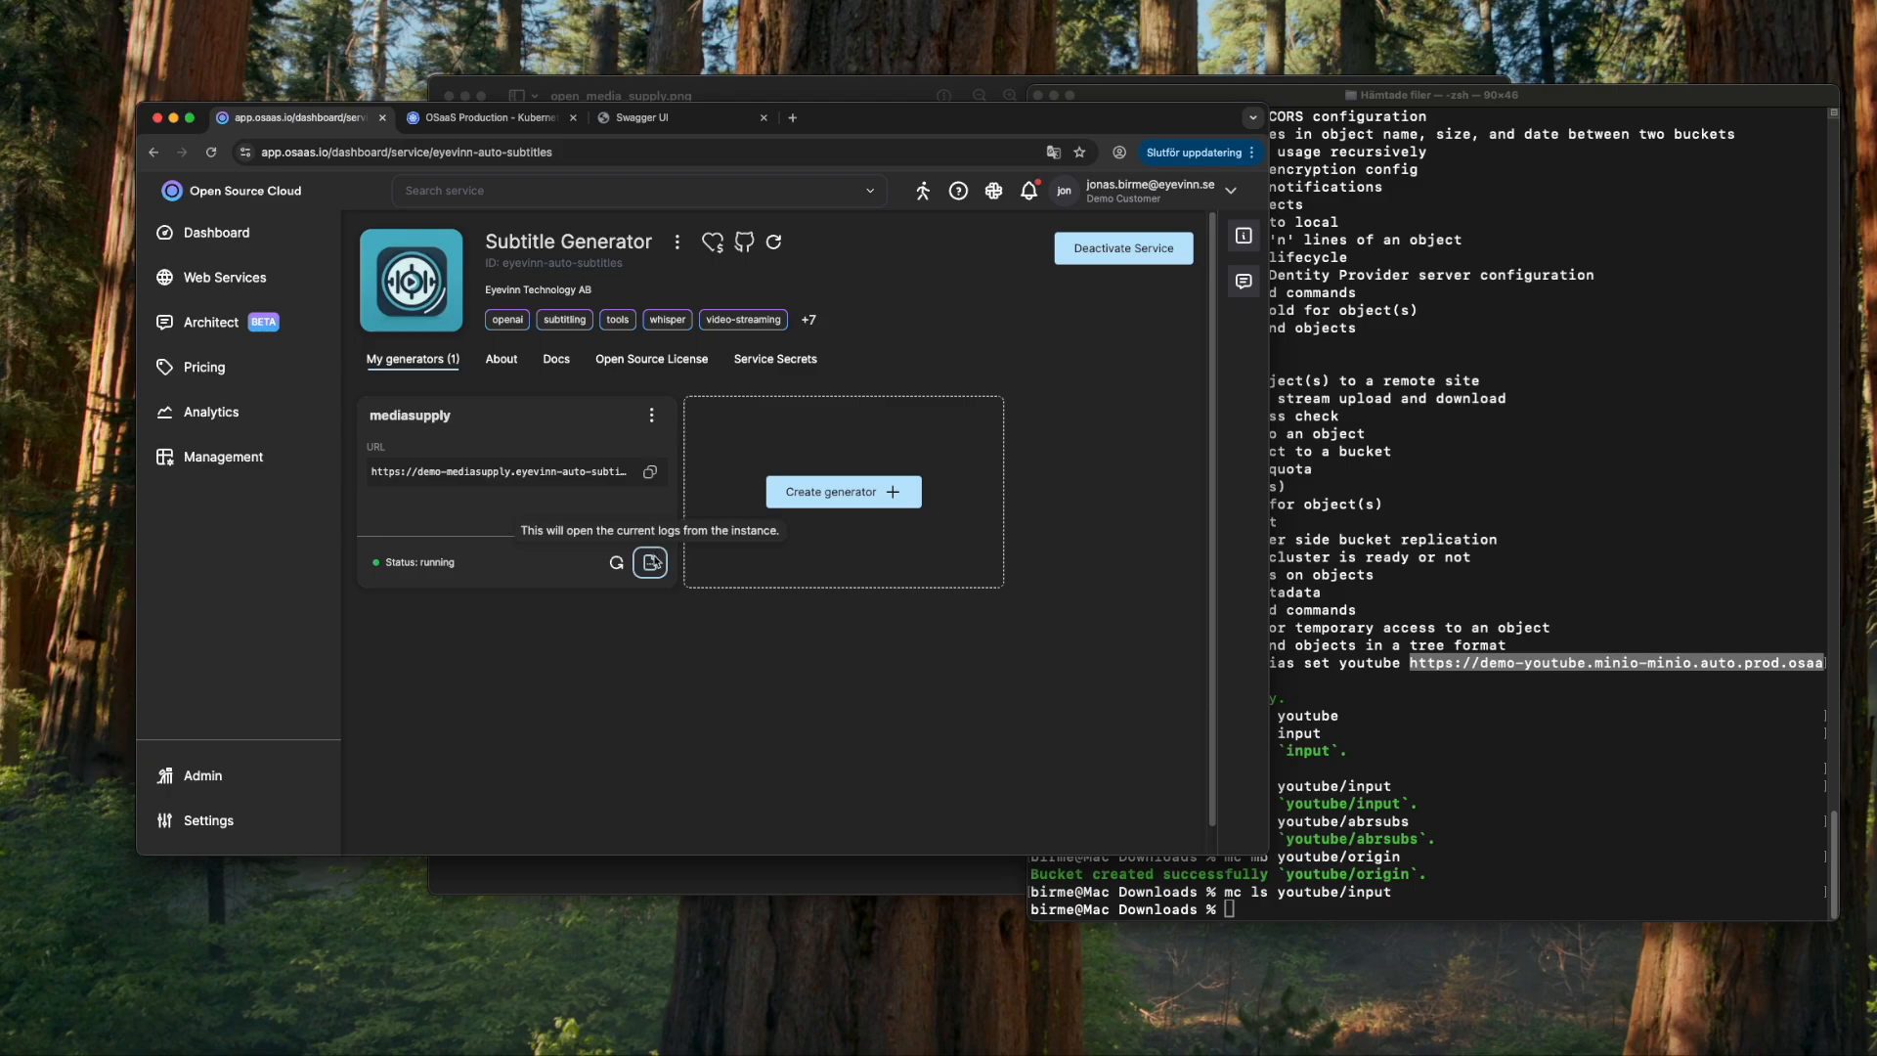
{"action": "left_click", "coordinate": [652, 416]}
{"action": "left_click", "coordinate": [724, 446]}
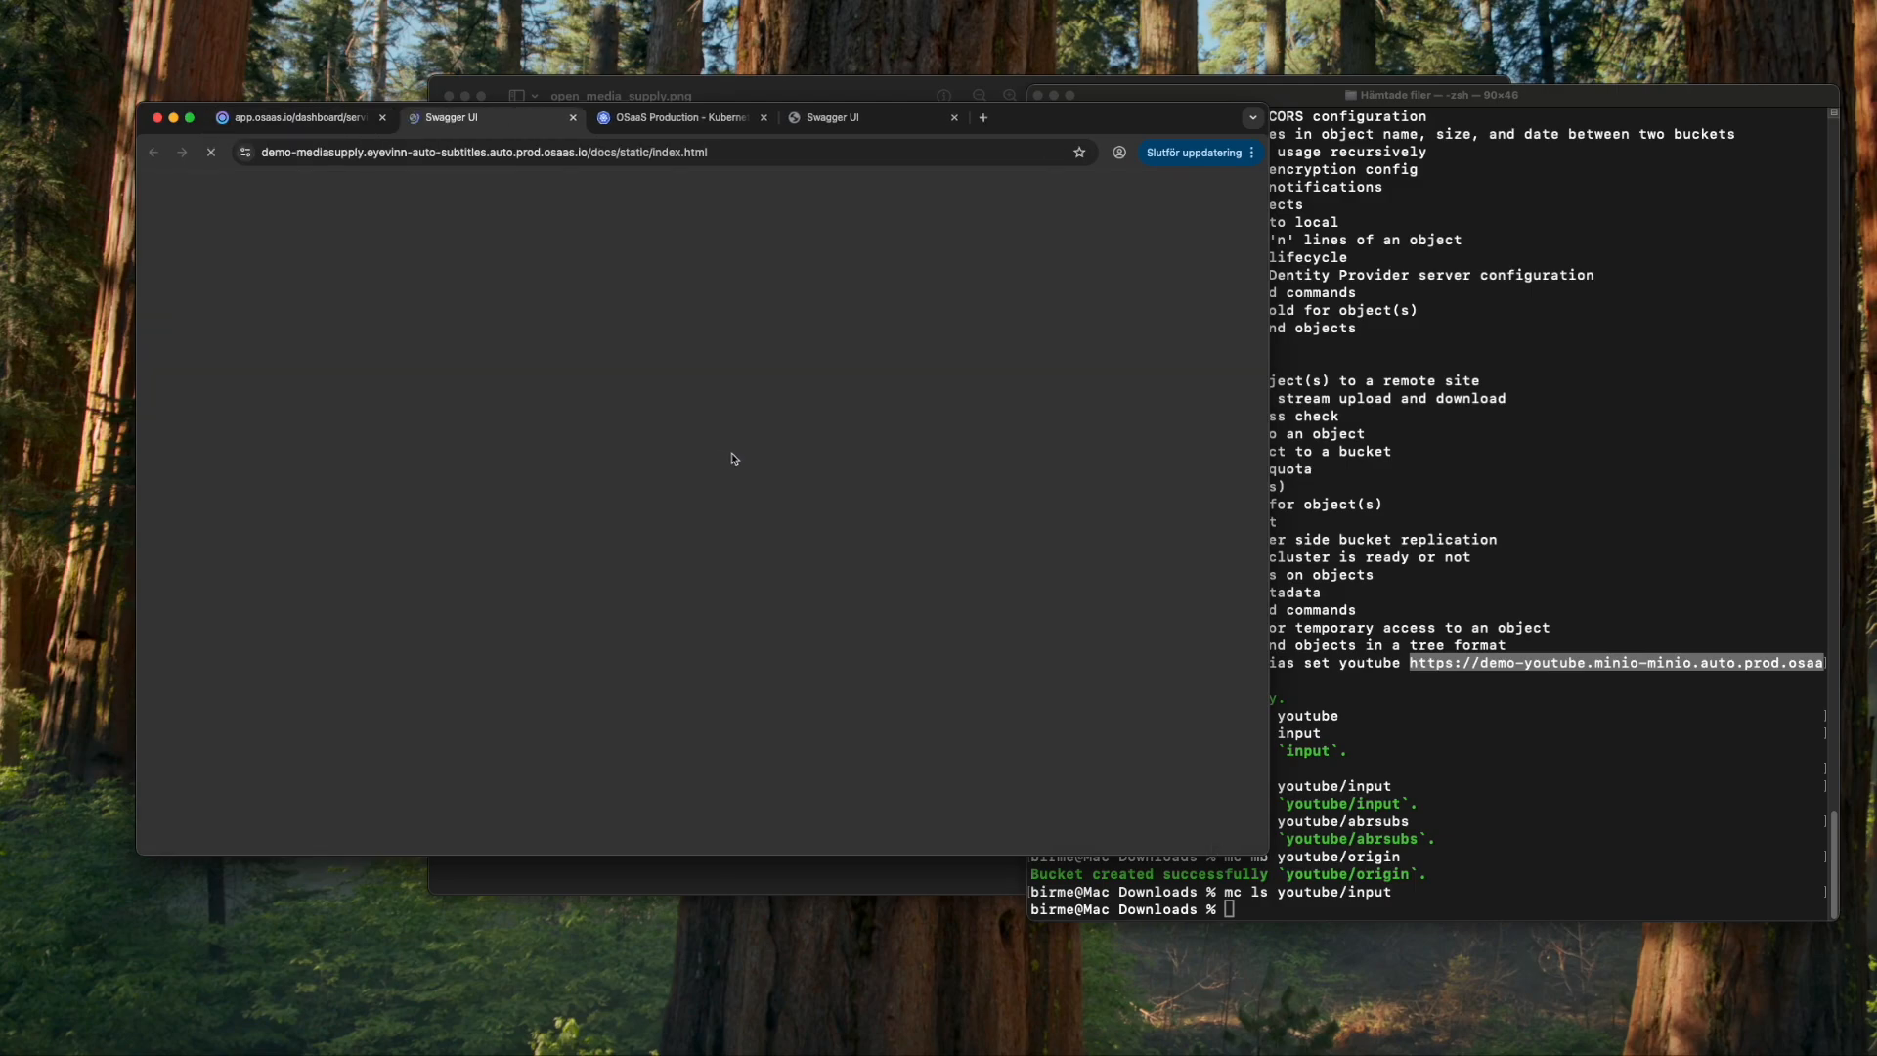
{"action": "left_click", "coordinate": [573, 117]}
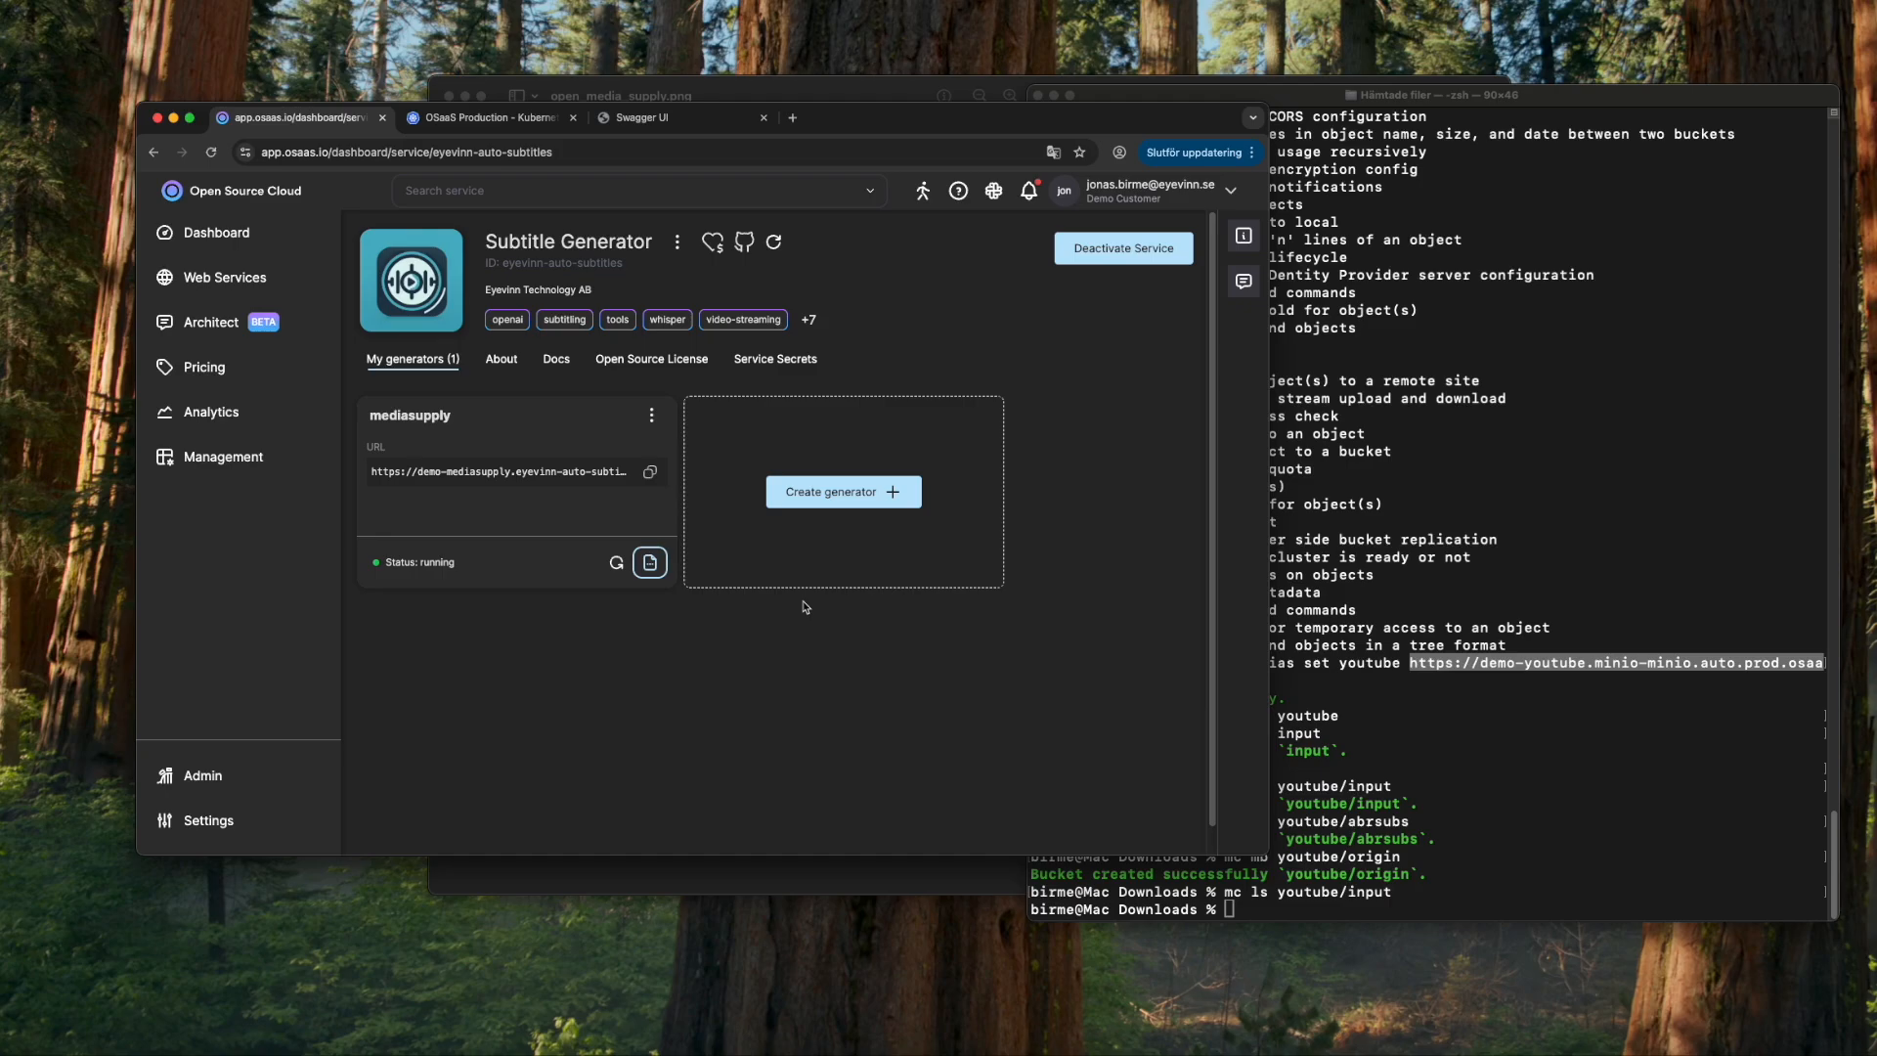
{"action": "left_click", "coordinate": [757, 91]}
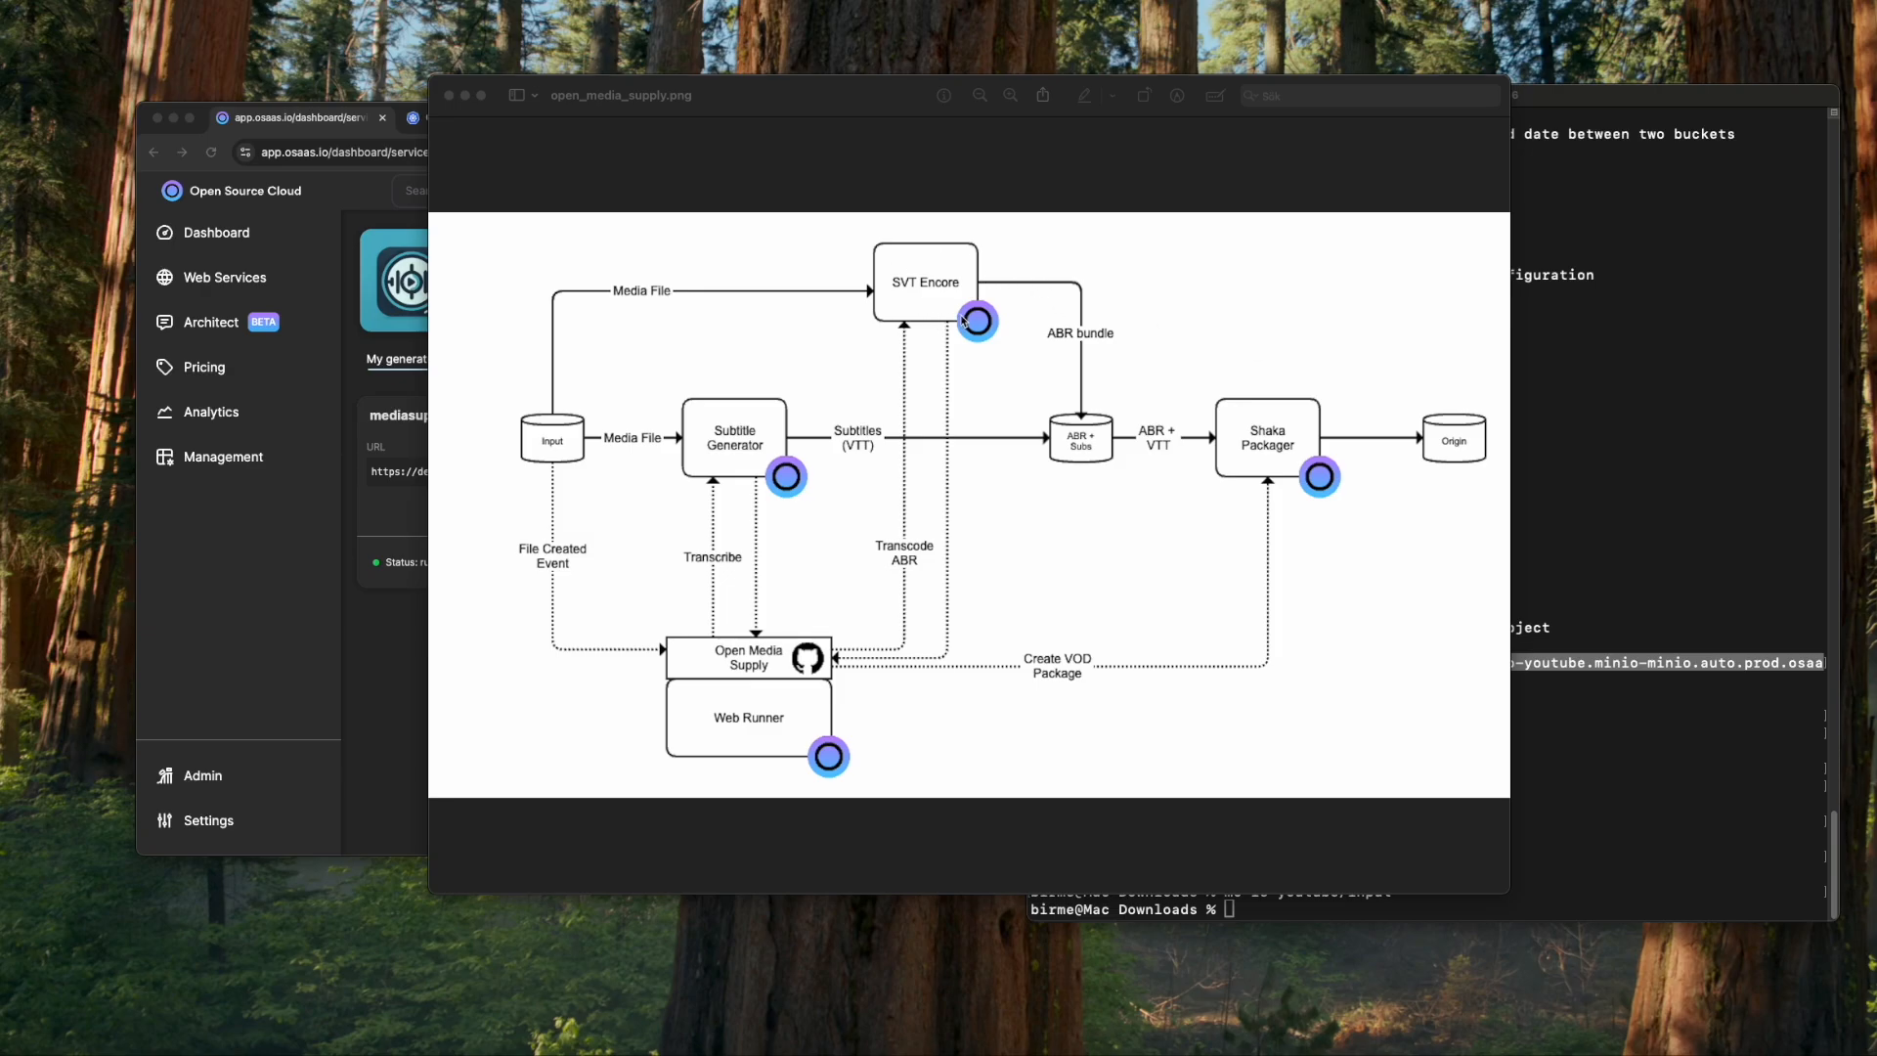
- Search for 'encore' and show the SVT Encore service secrets
{"action": "left_click", "coordinate": [400, 631]}
{"action": "left_click", "coordinate": [495, 199]}
{"action": "type", "text": "svt"}
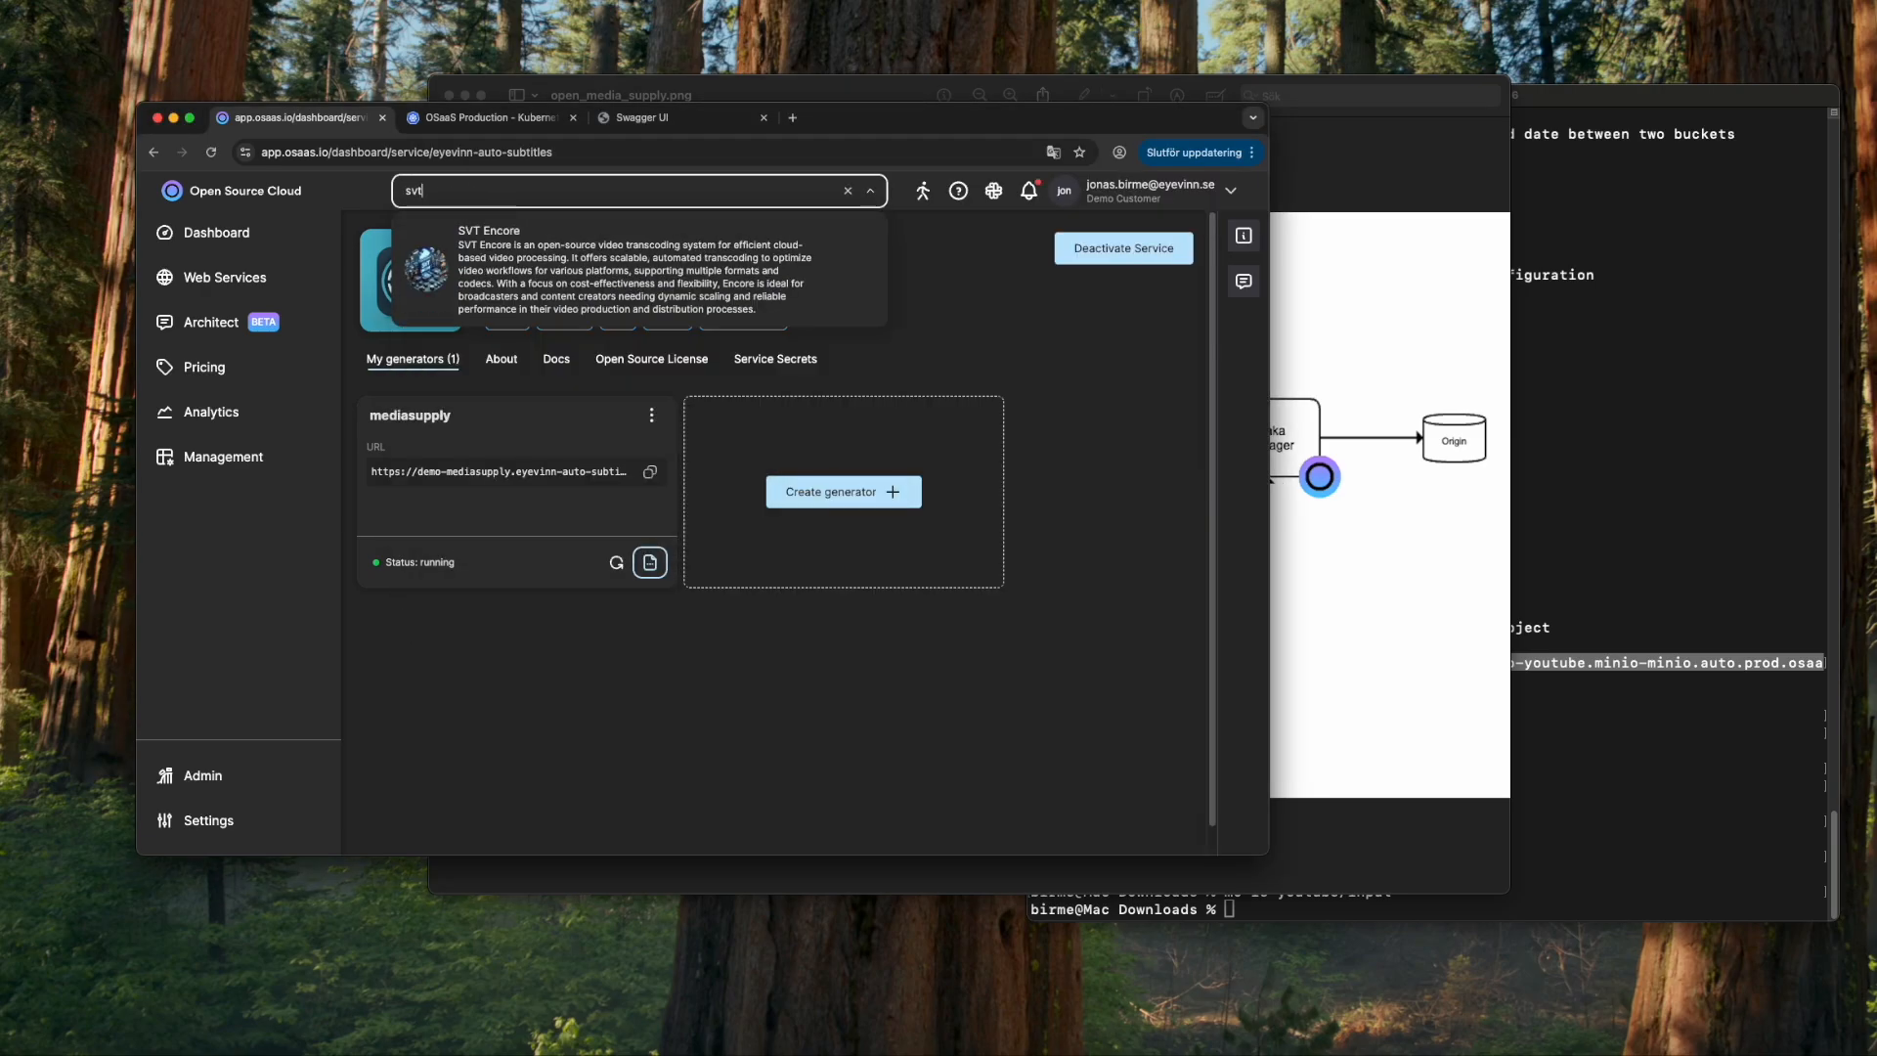
{"action": "key", "text": "BackSpace"}
{"action": "key", "text": "BackSpace"}
{"action": "key", "text": "BackSpace"}
{"action": "key", "text": "BackSpace"}
{"action": "type", "text": "encore"}
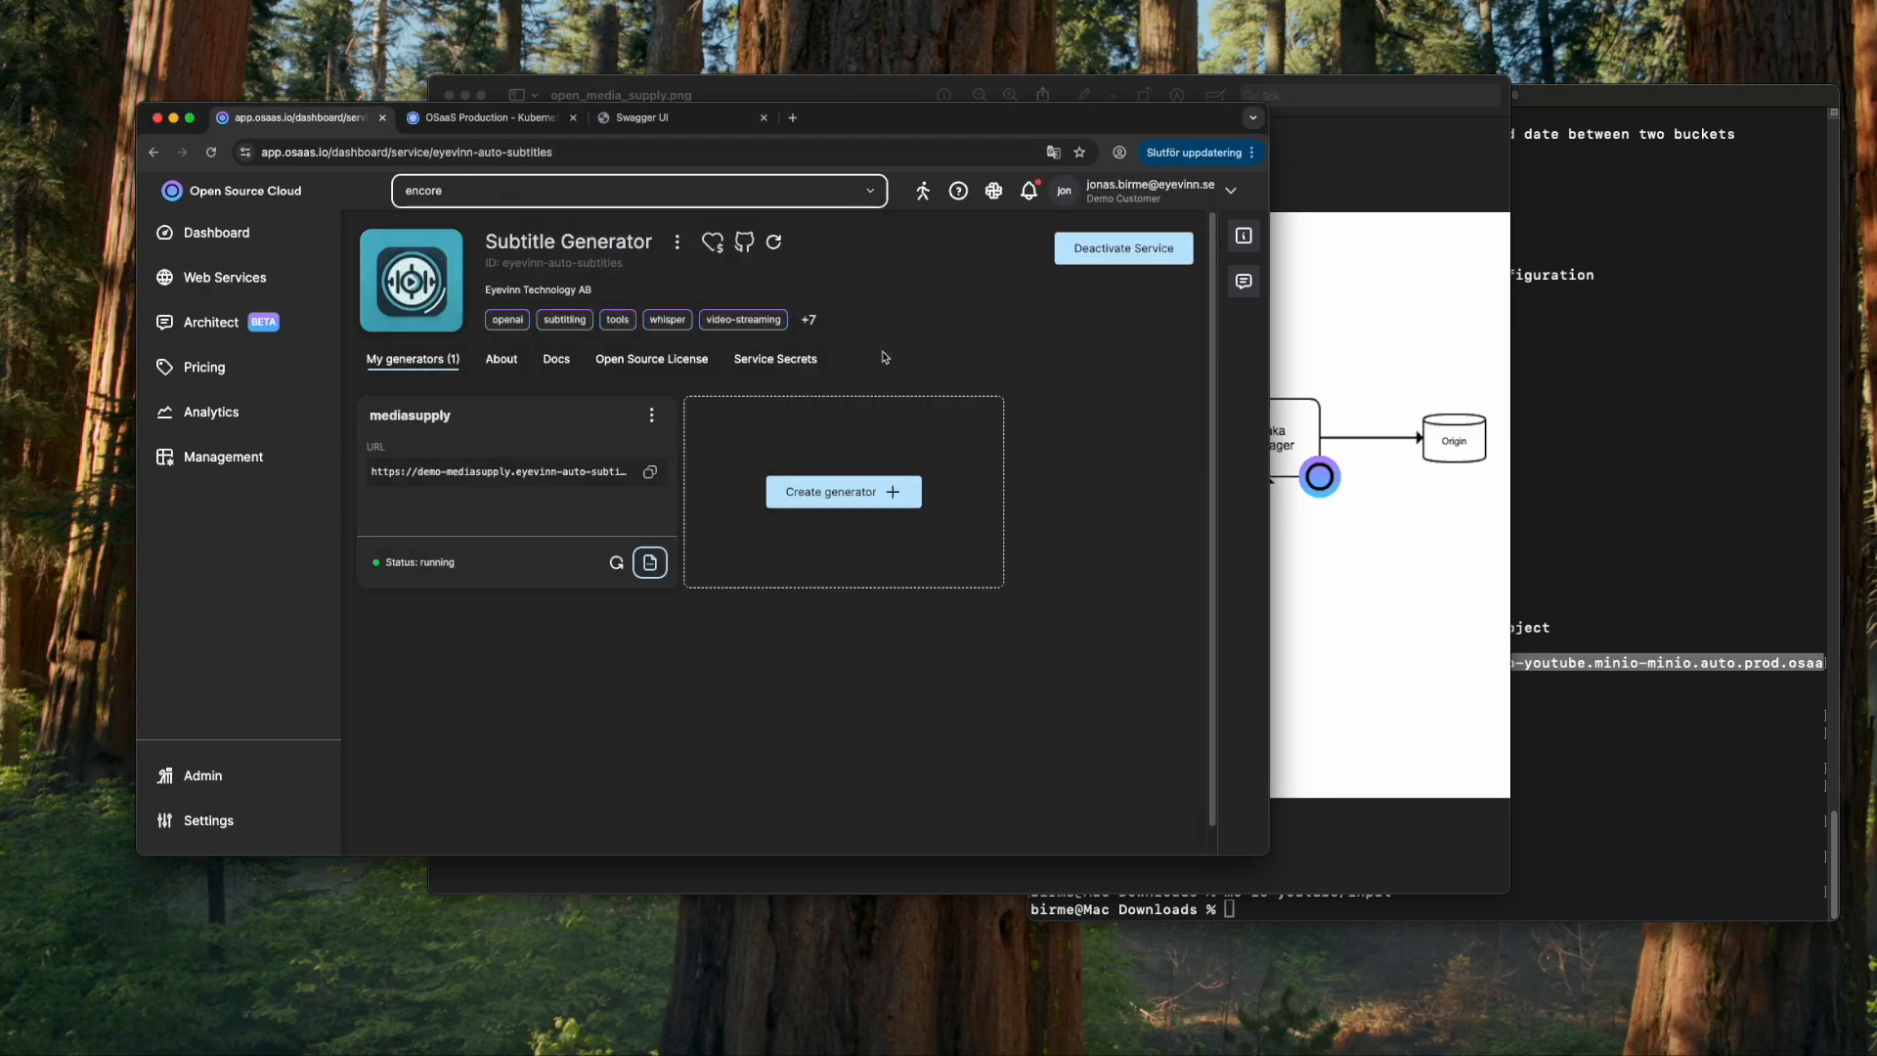
{"action": "key", "text": "Return"}
{"action": "left_click", "coordinate": [758, 359]}
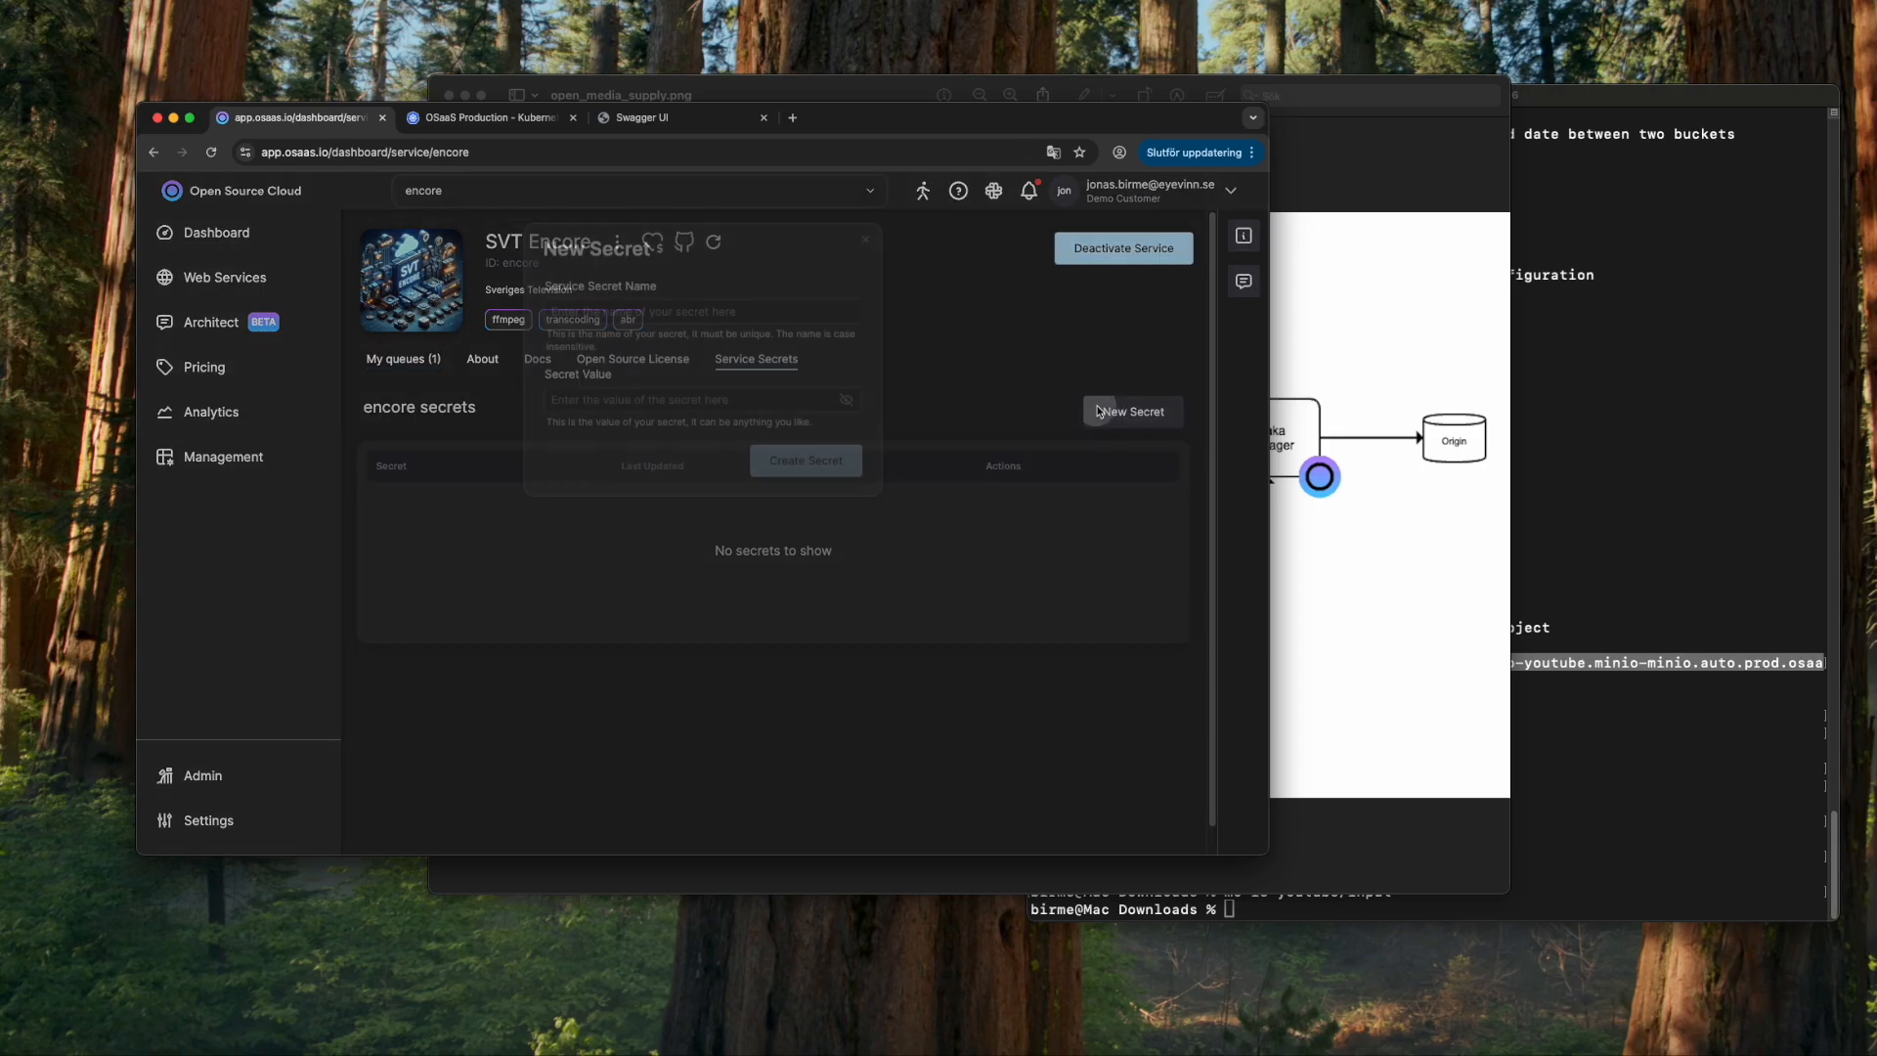
- Add an SVT Encore secret named ytminiouser holding the MinIO user
{"action": "left_click", "coordinate": [1133, 412]}
{"action": "left_click", "coordinate": [679, 312]}
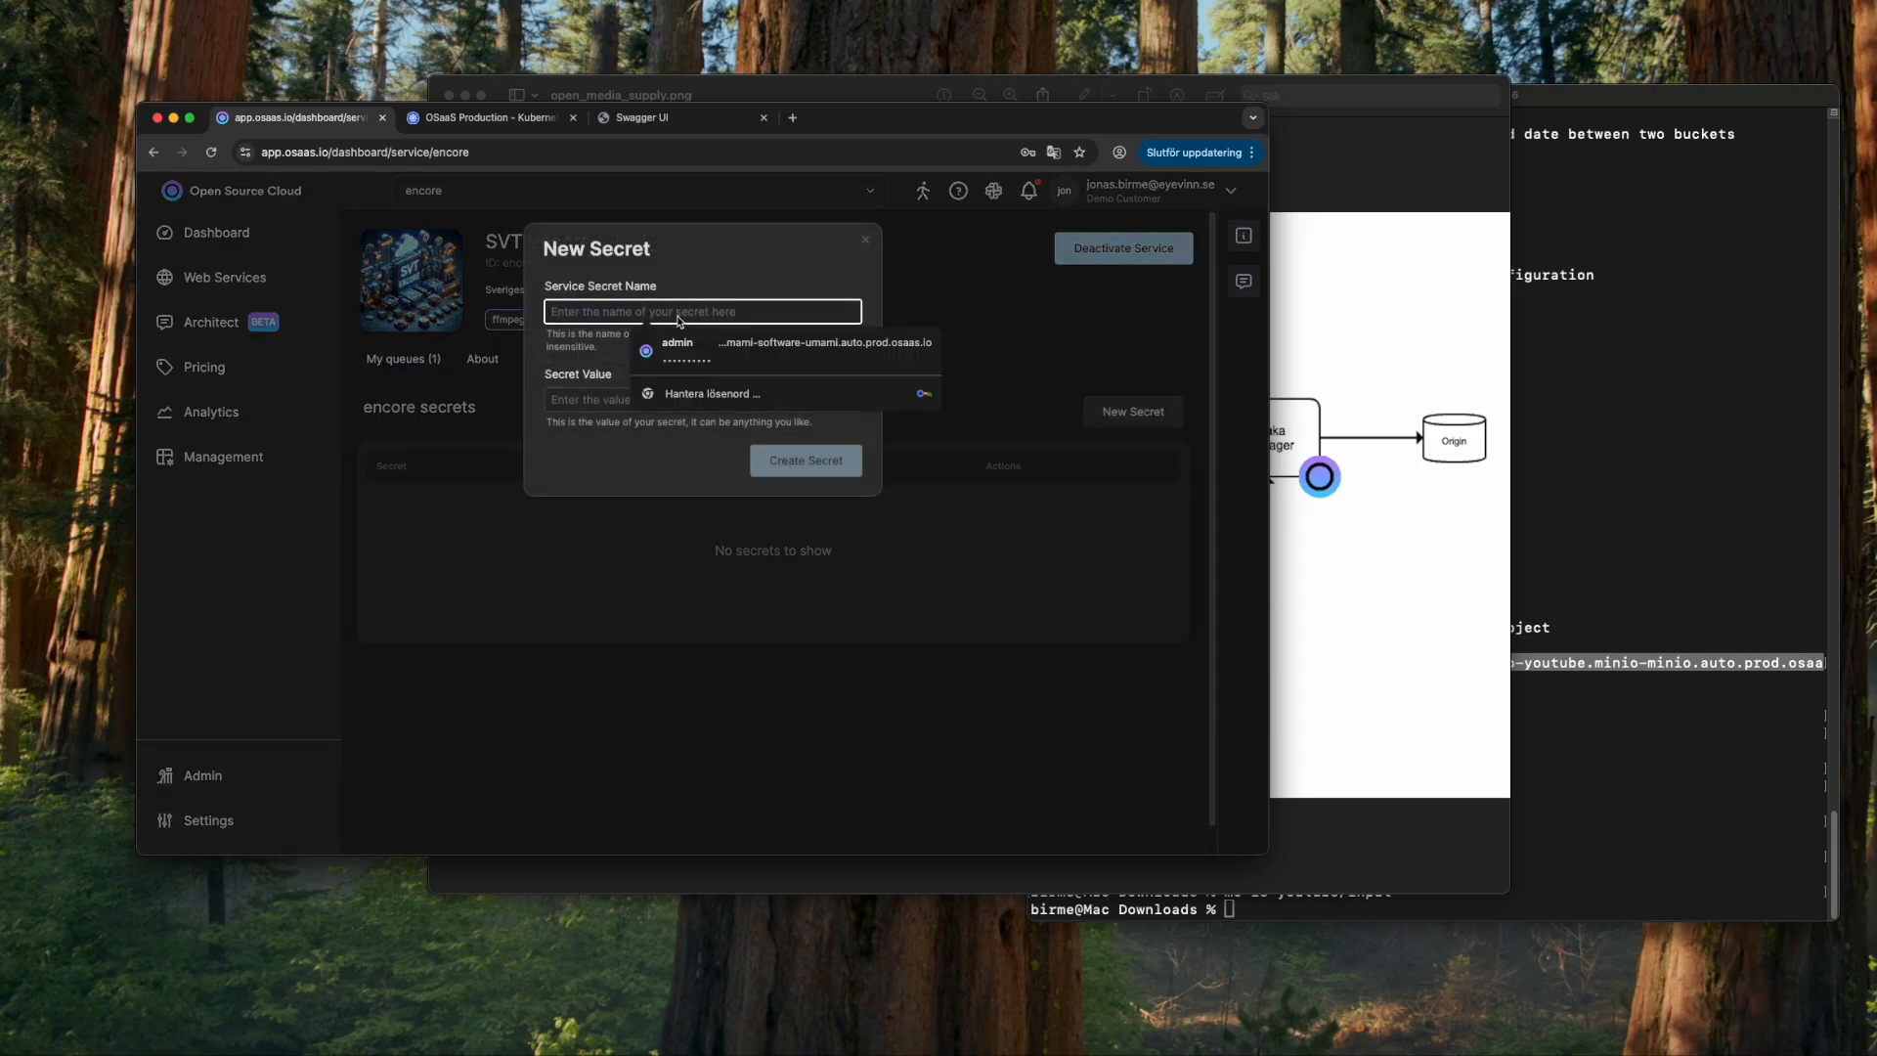
{"action": "type", "text": "ytminiouser"}
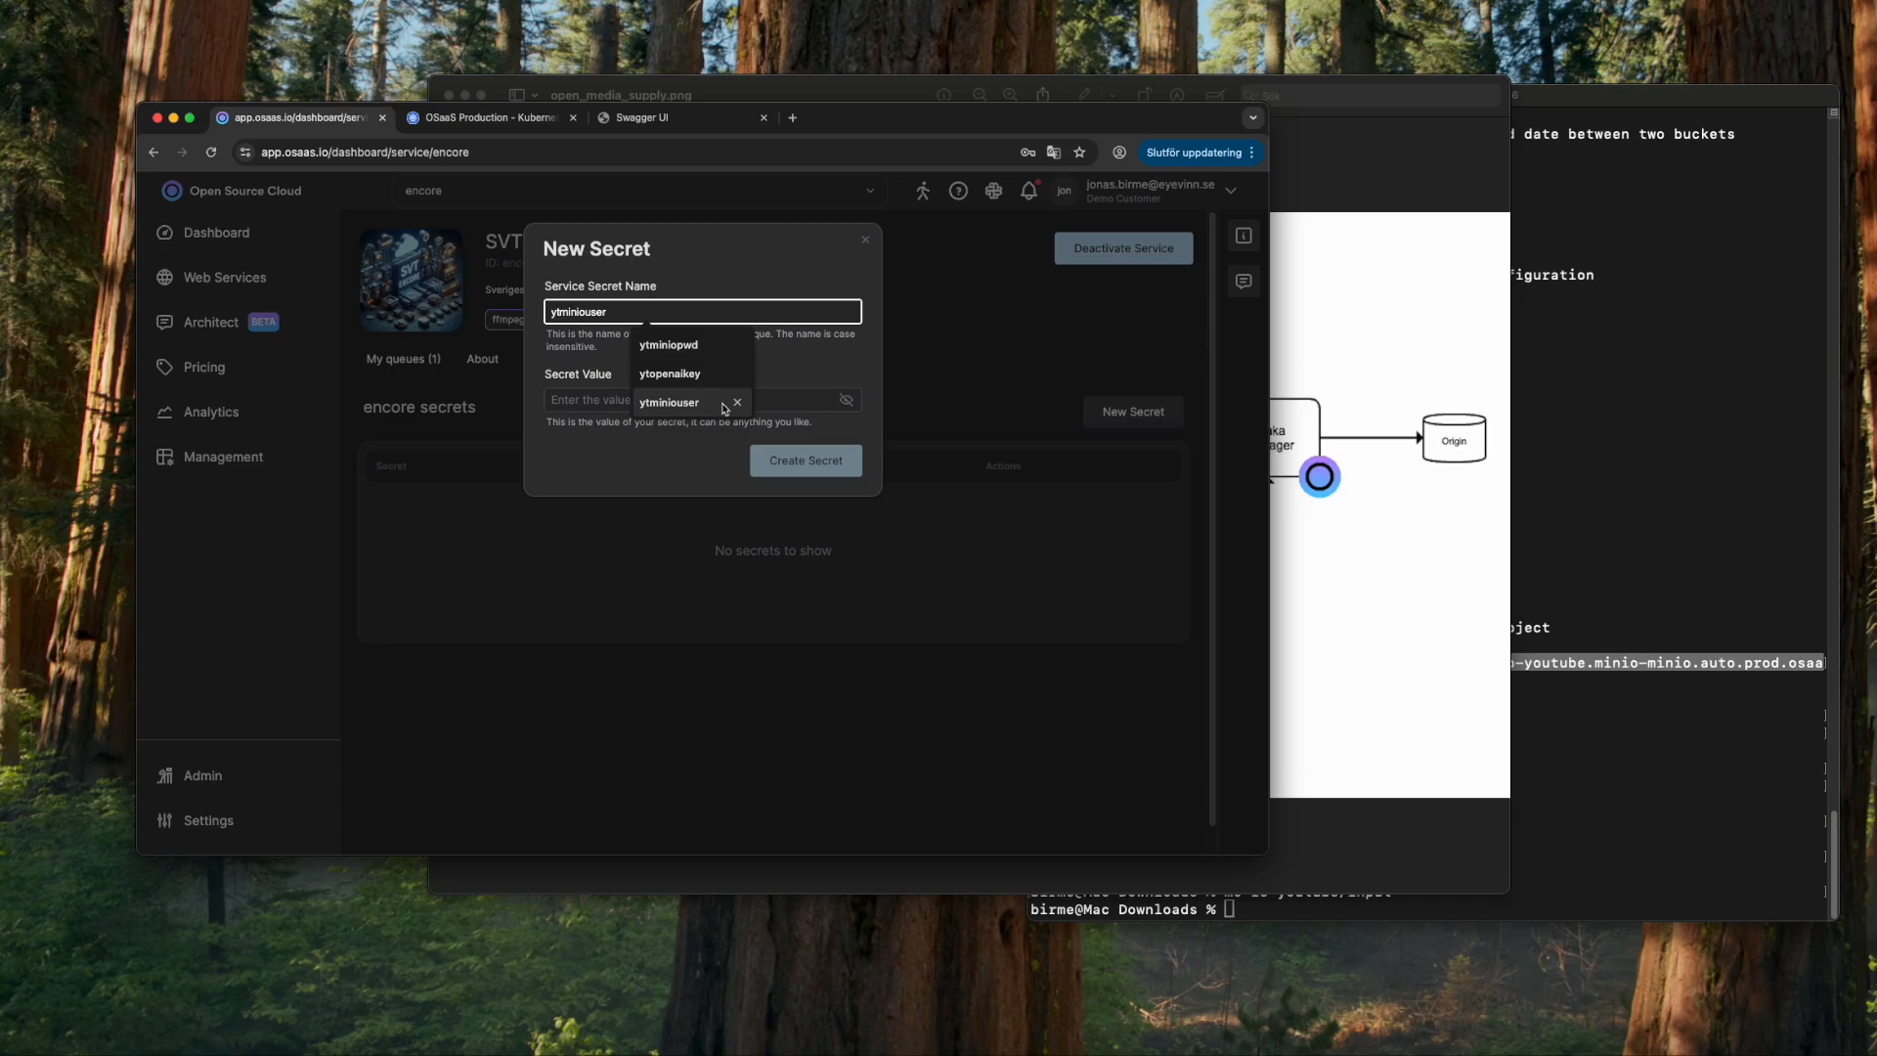
{"action": "left_click", "coordinate": [724, 403]}
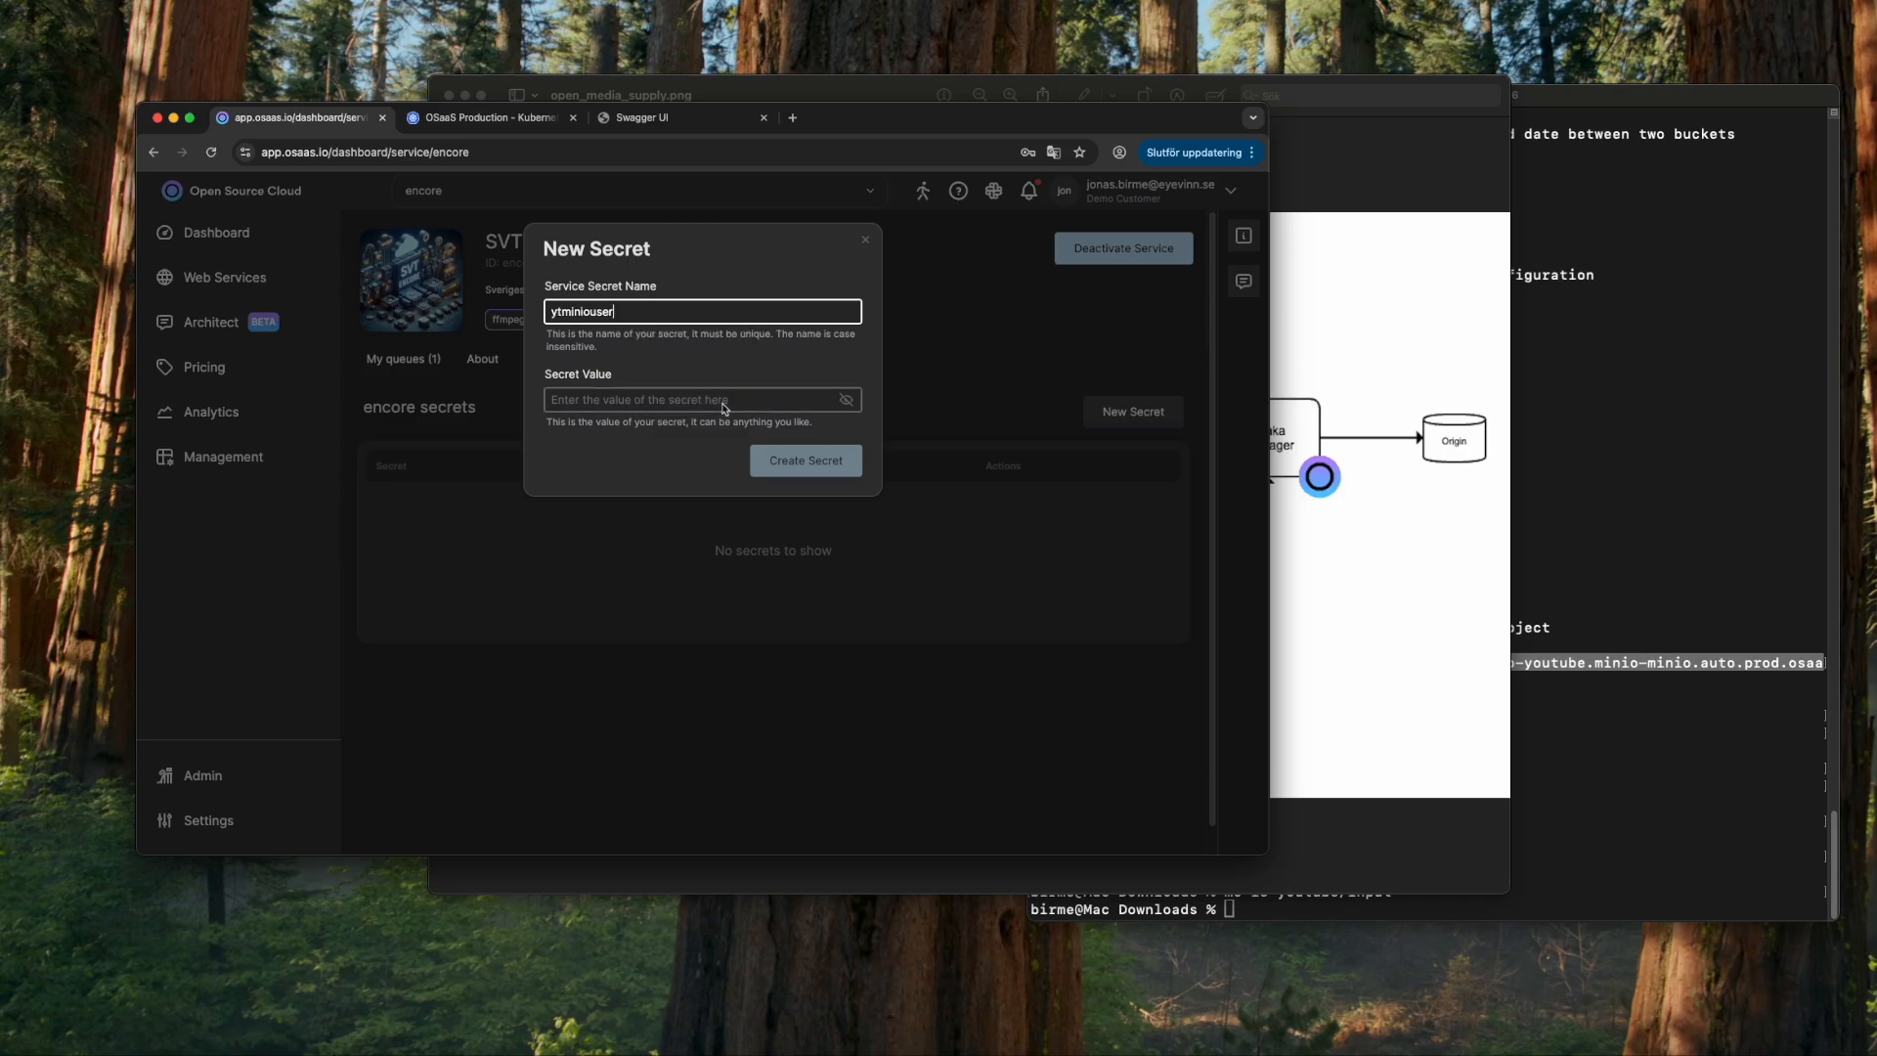
{"action": "left_click", "coordinate": [642, 405]}
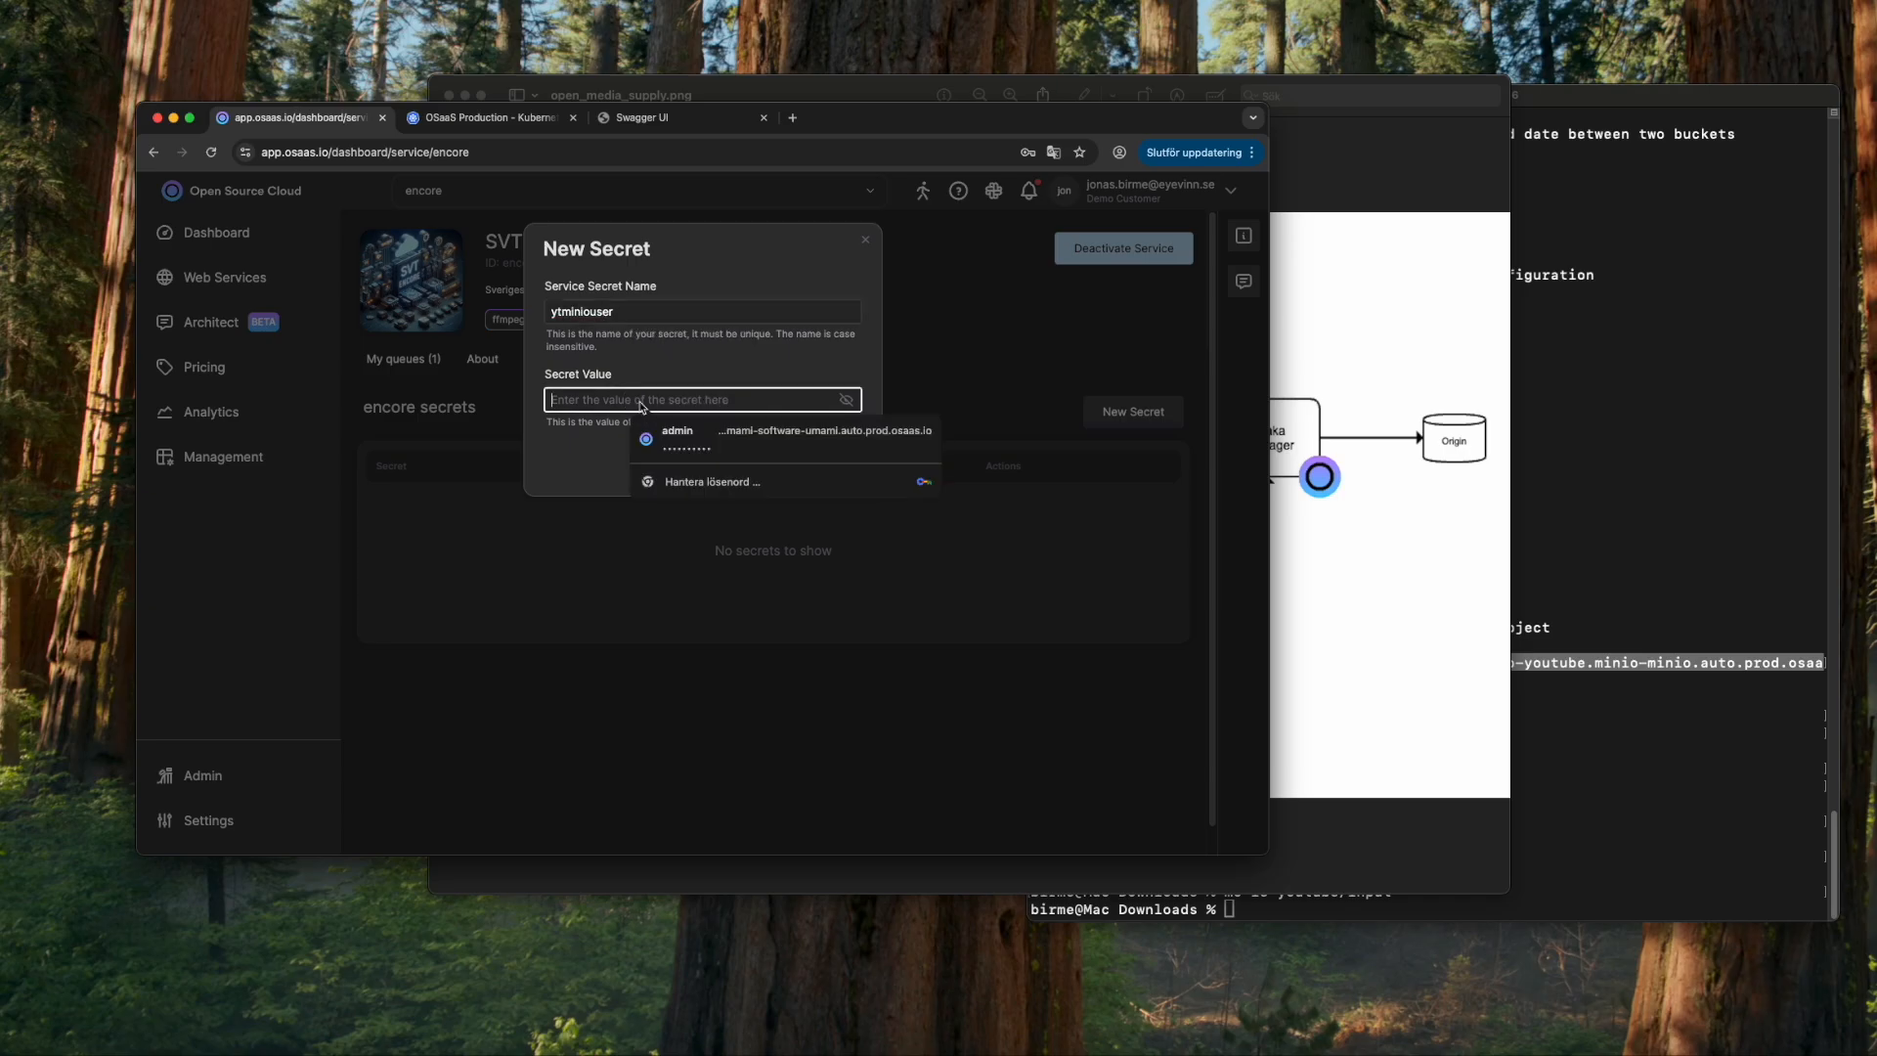
{"action": "type", "text": "••••"}
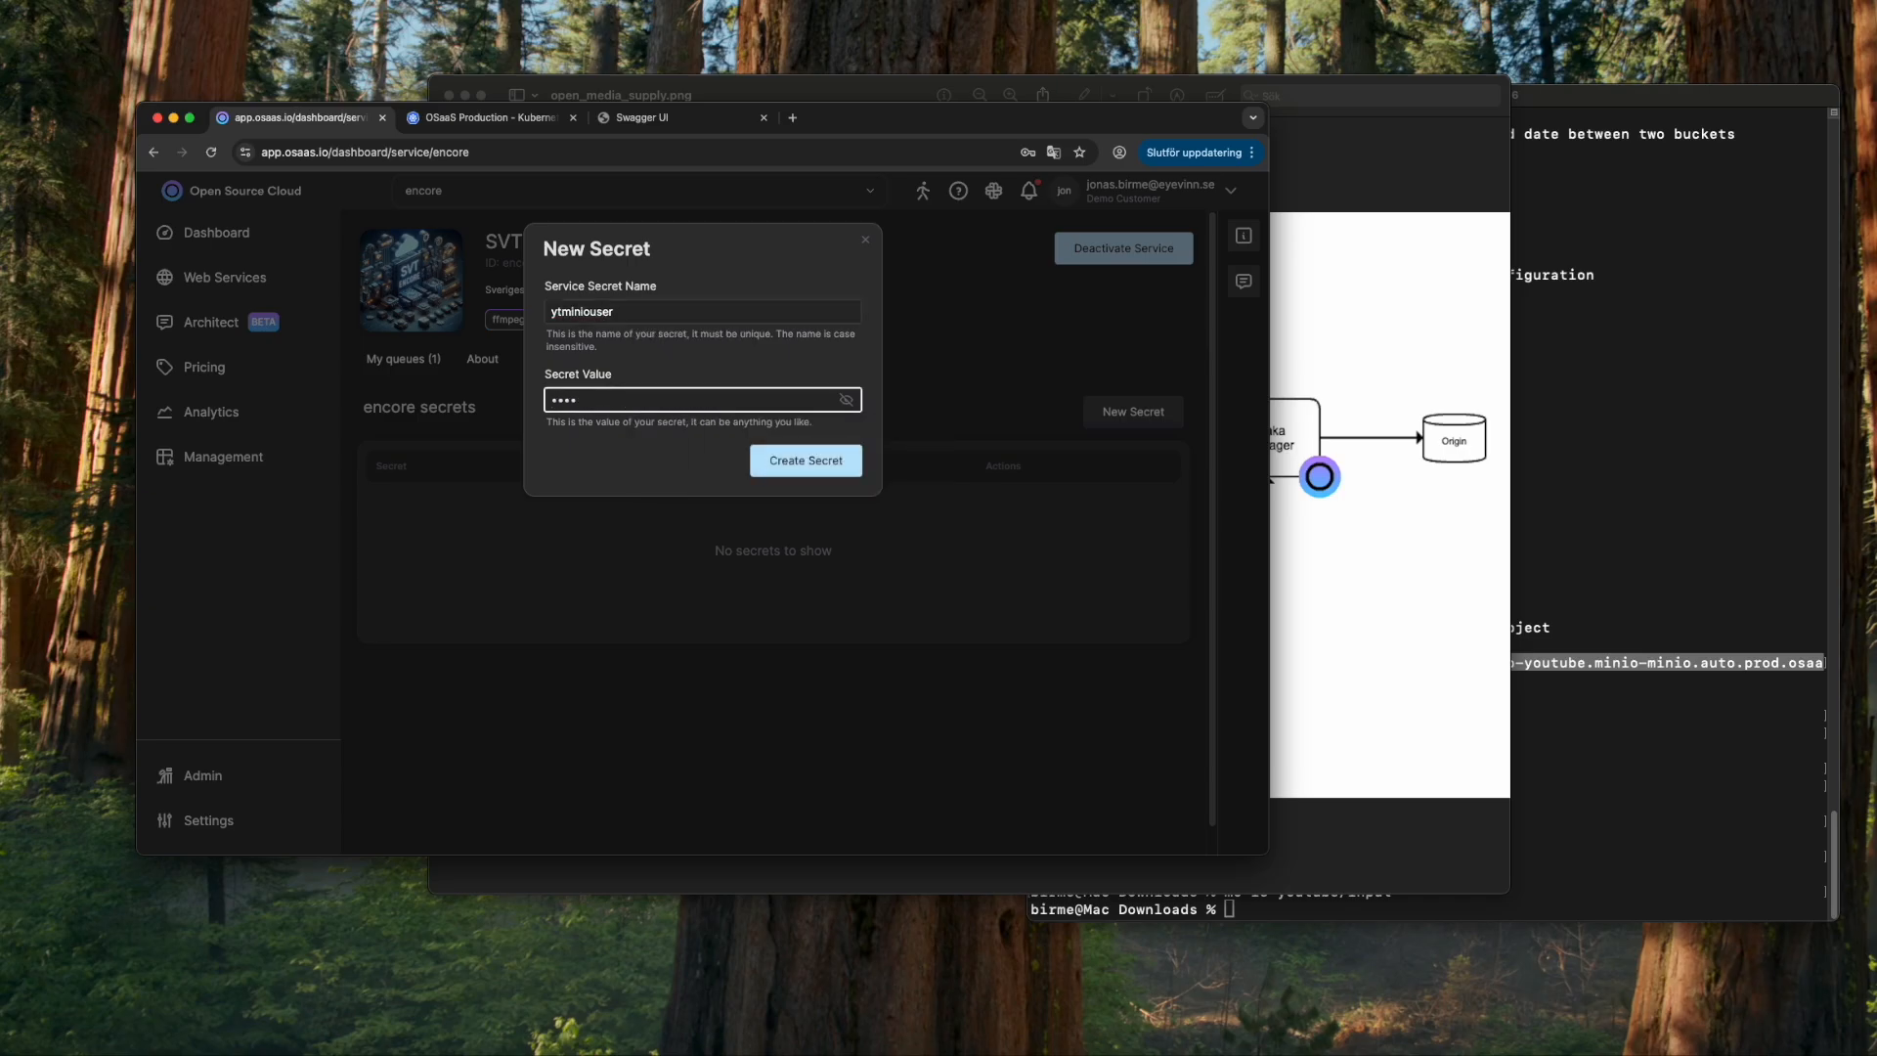
{"action": "left_click", "coordinate": [779, 450]}
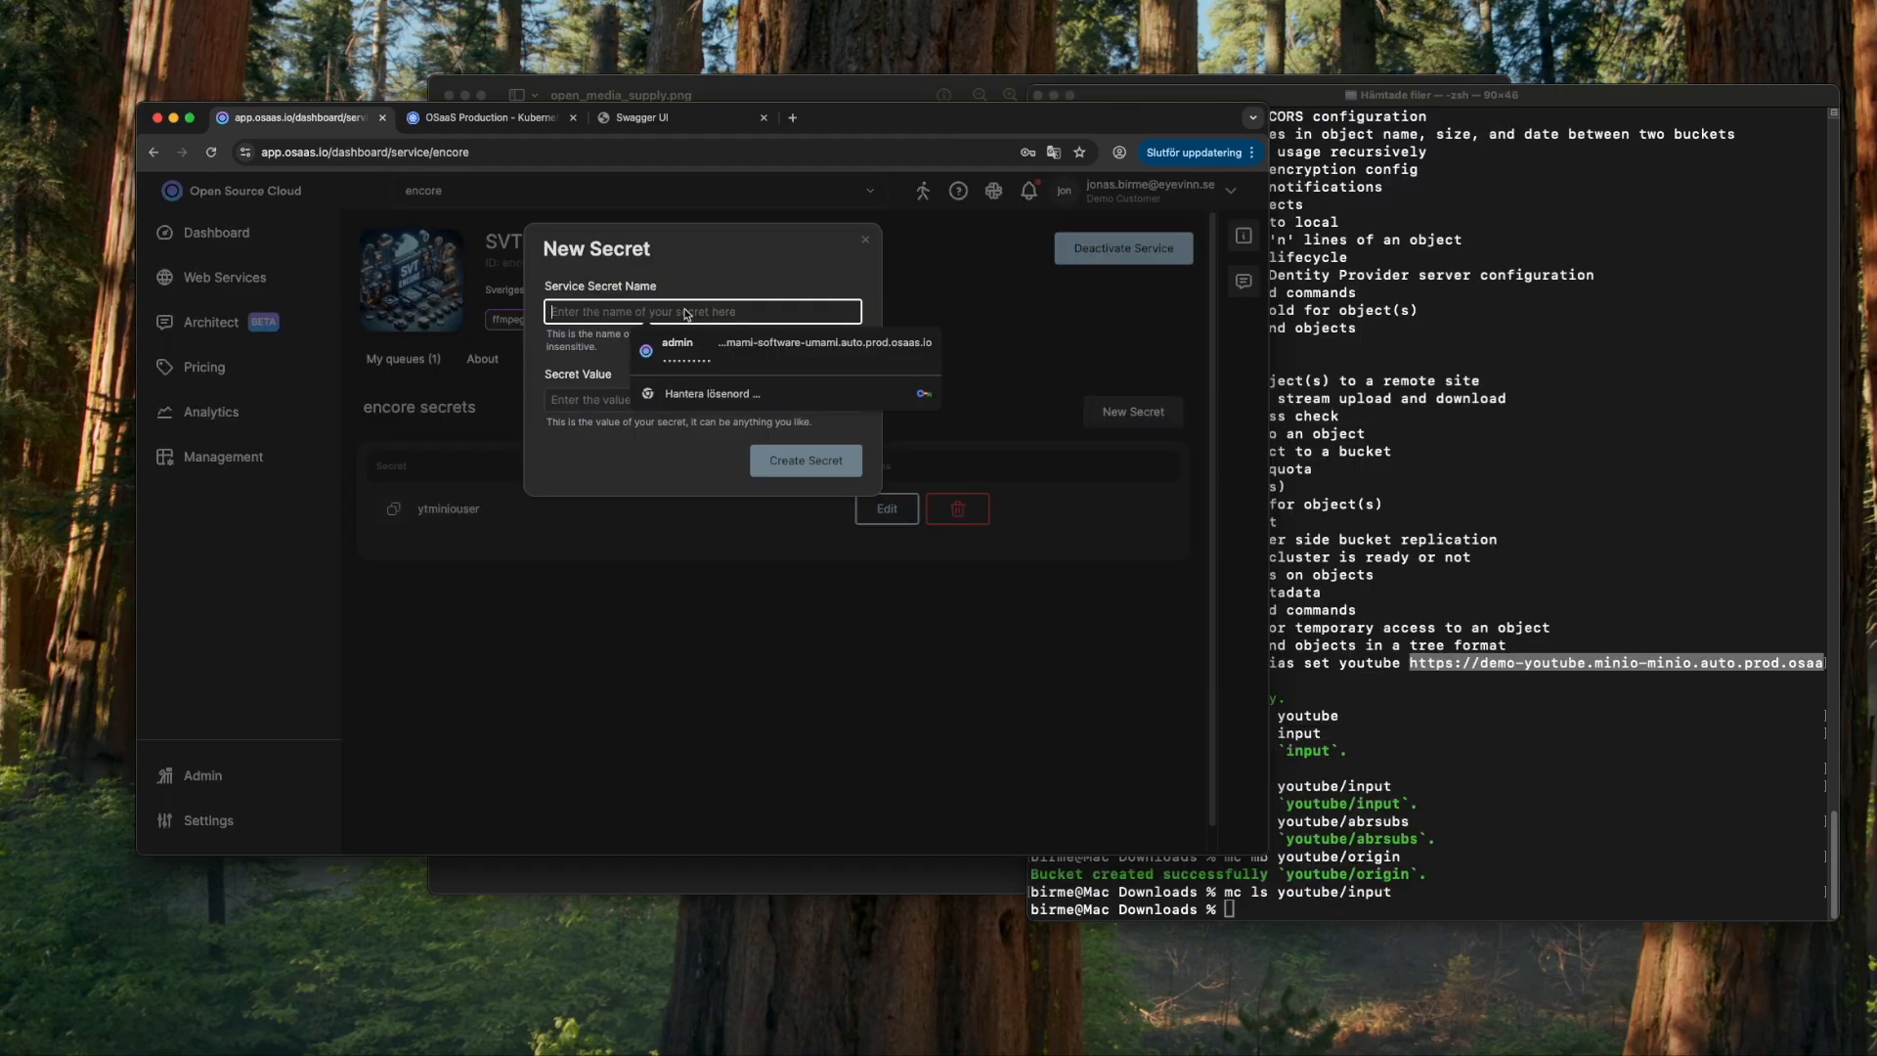
- Add a secret named ytminiopwd holding the MinIO password copied from the Terminal
{"action": "type", "text": "ytminiopwd"}
{"action": "left_click", "coordinate": [666, 345]}
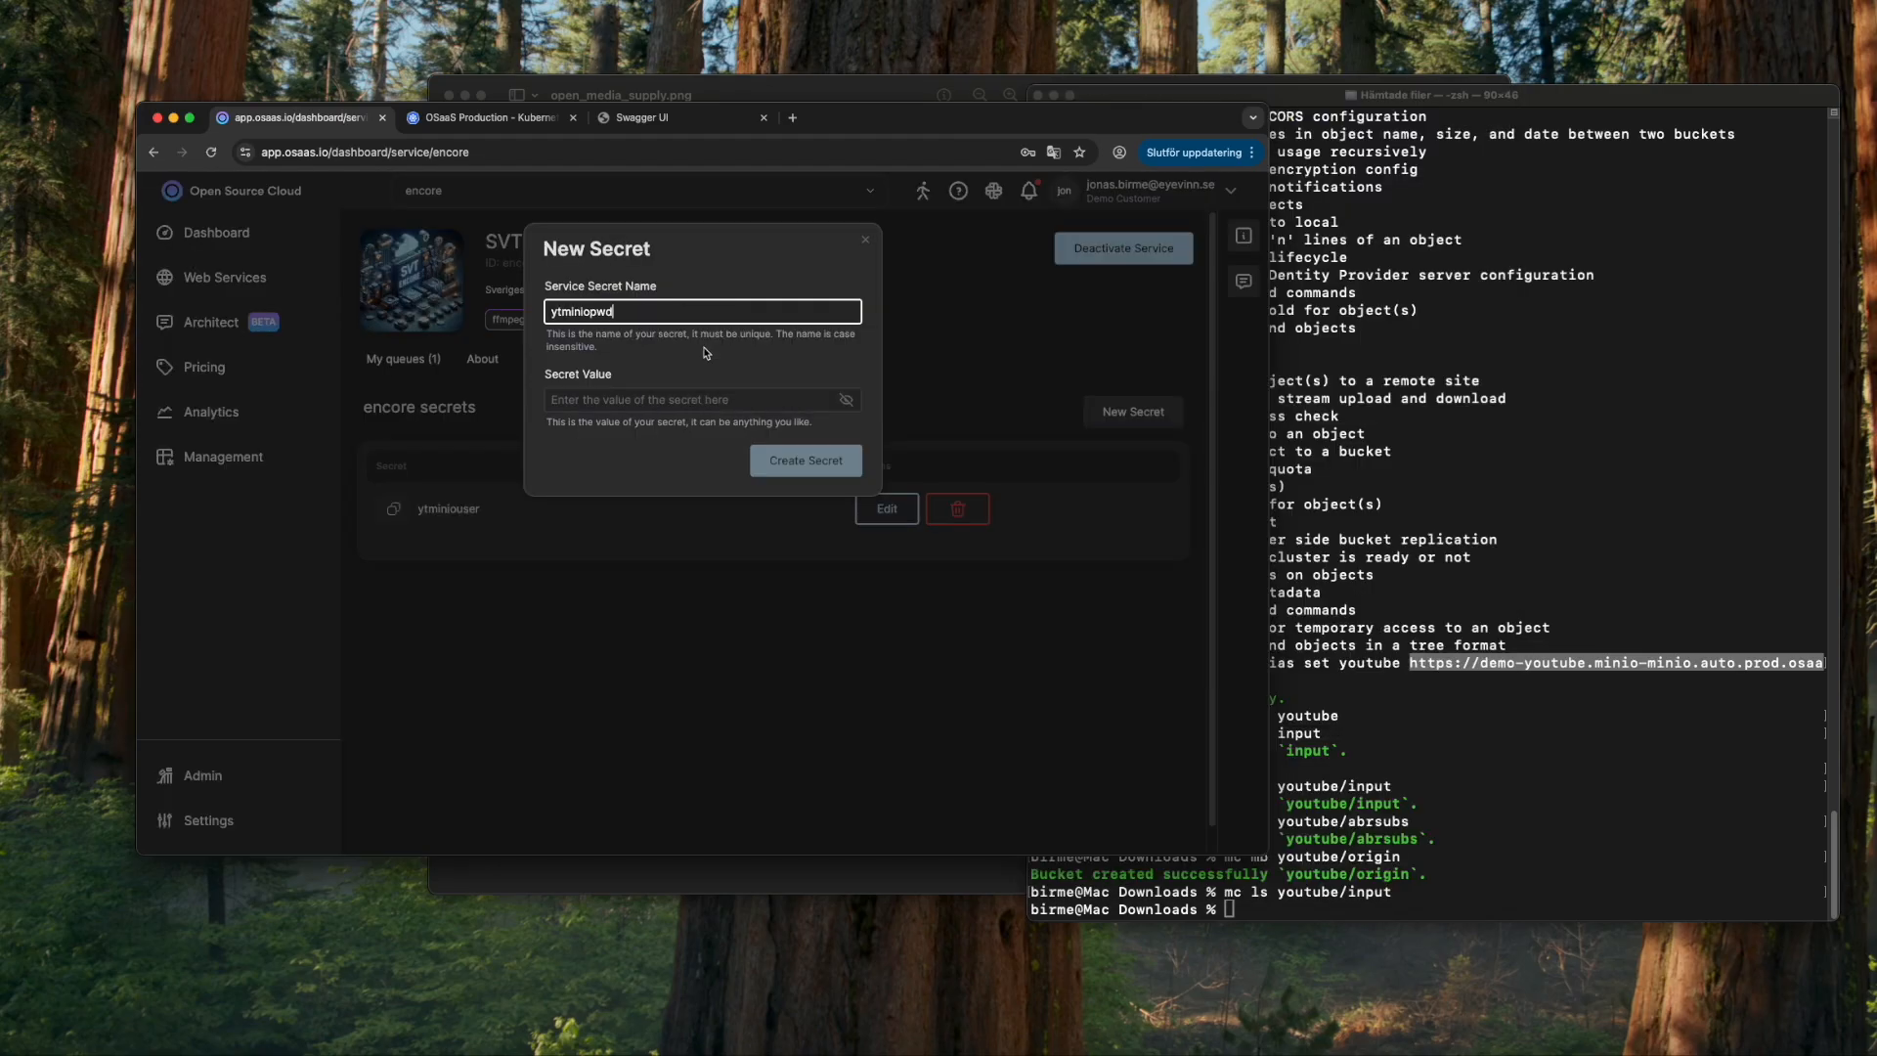
{"action": "left_click", "coordinate": [1366, 687]}
{"action": "double_click", "coordinate": [1198, 681]}
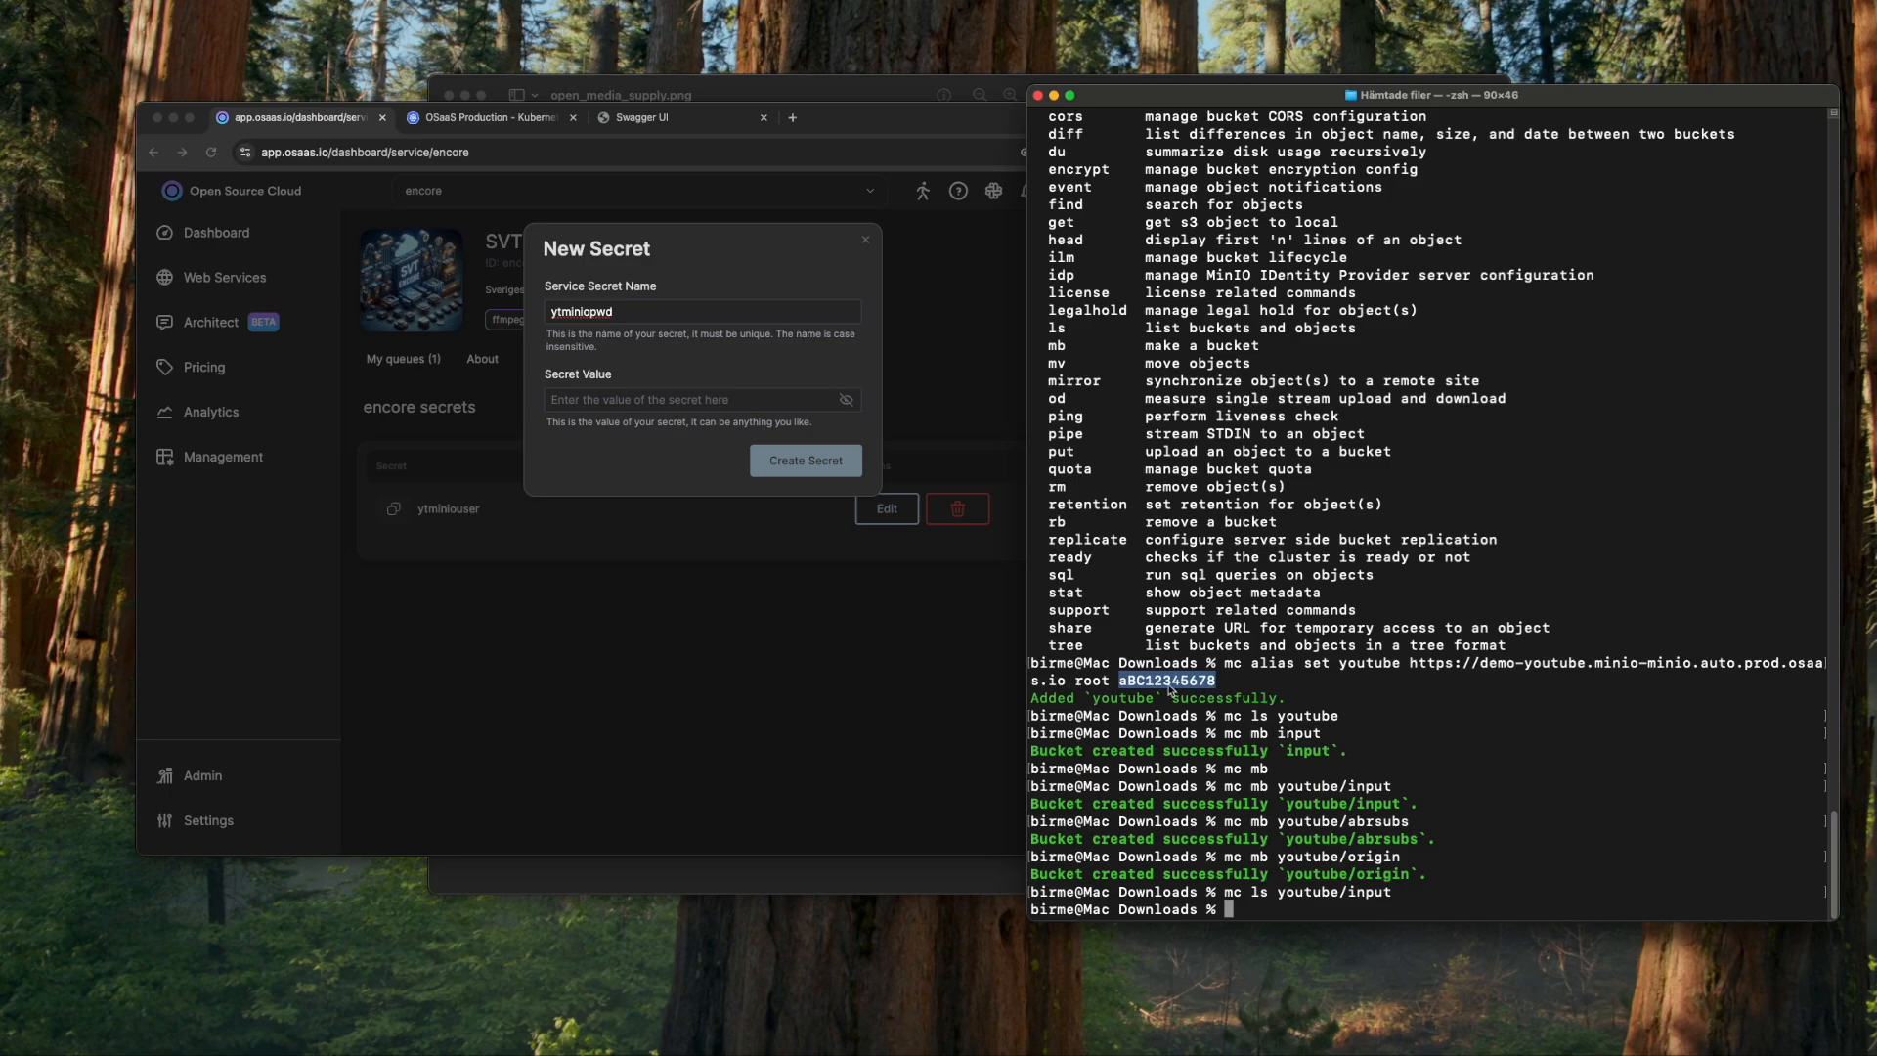
{"action": "left_click", "coordinate": [706, 404]}
{"action": "left_click", "coordinate": [706, 404]}
{"action": "key", "text": "super+v"}
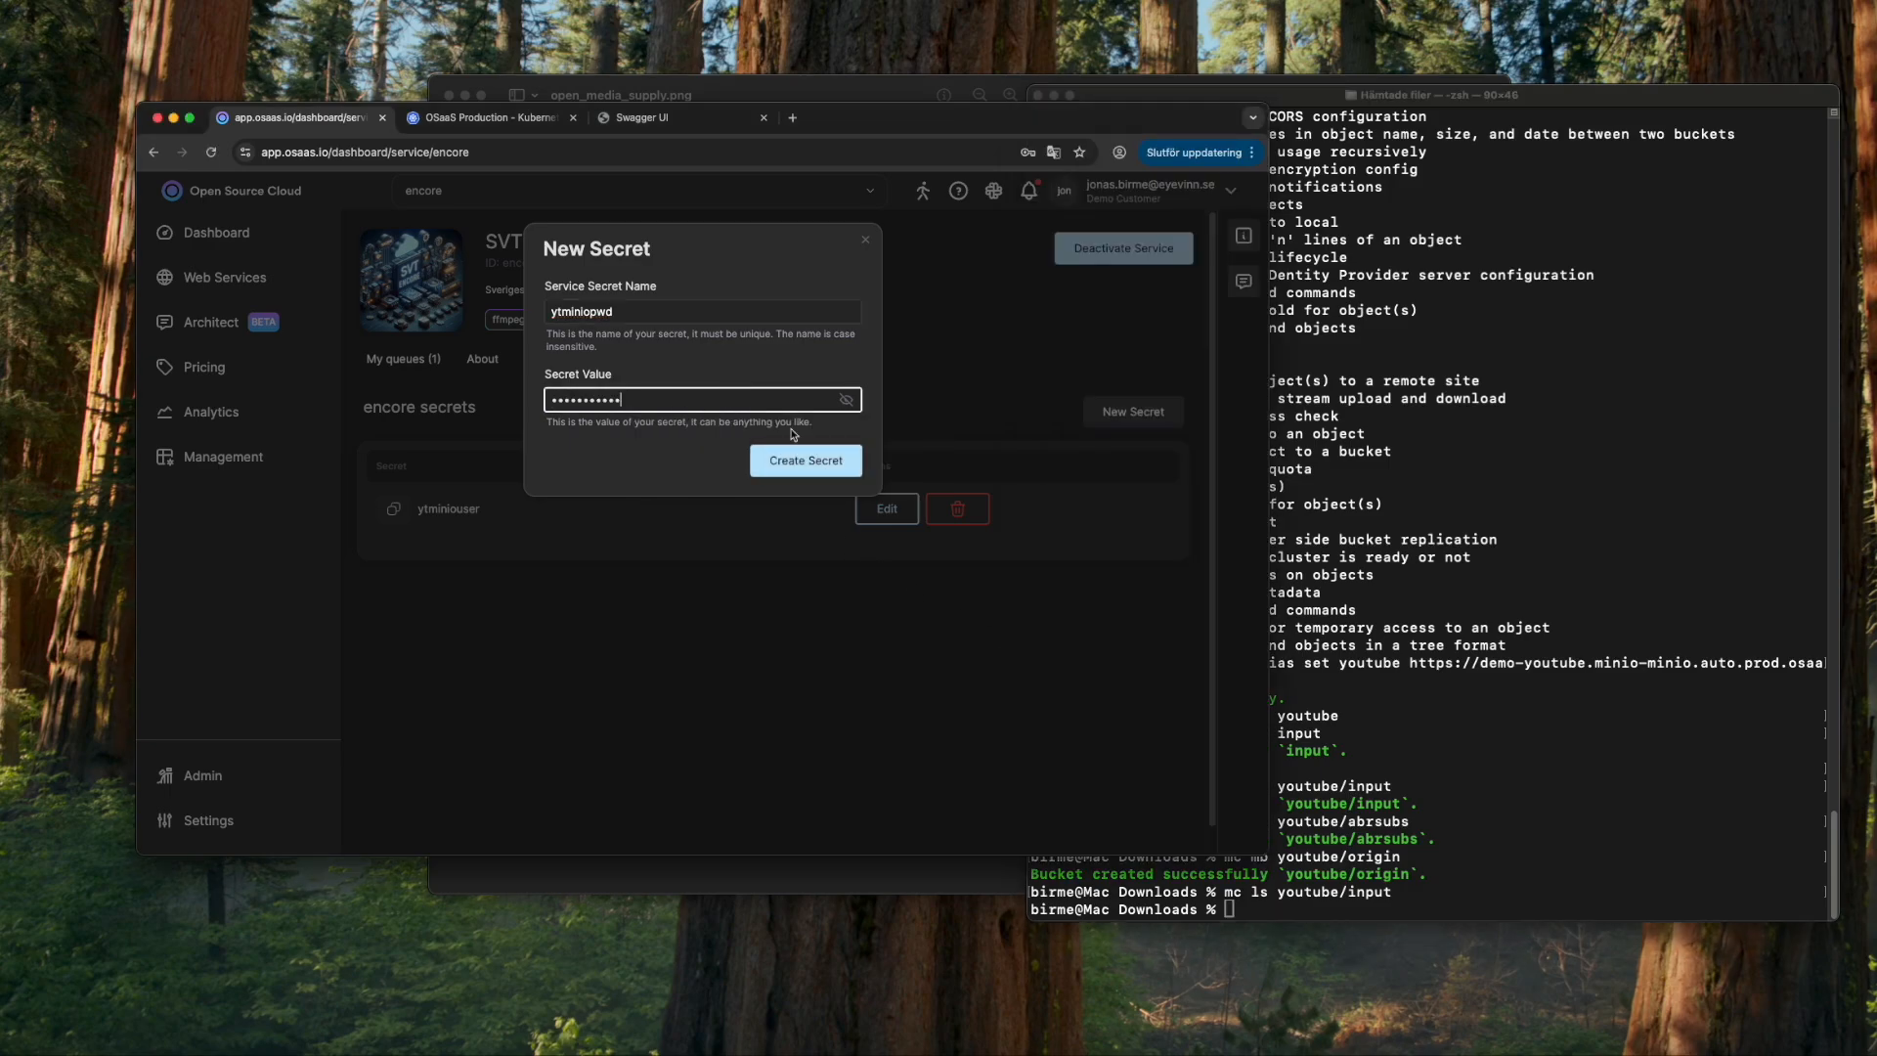
{"action": "left_click", "coordinate": [810, 460]}
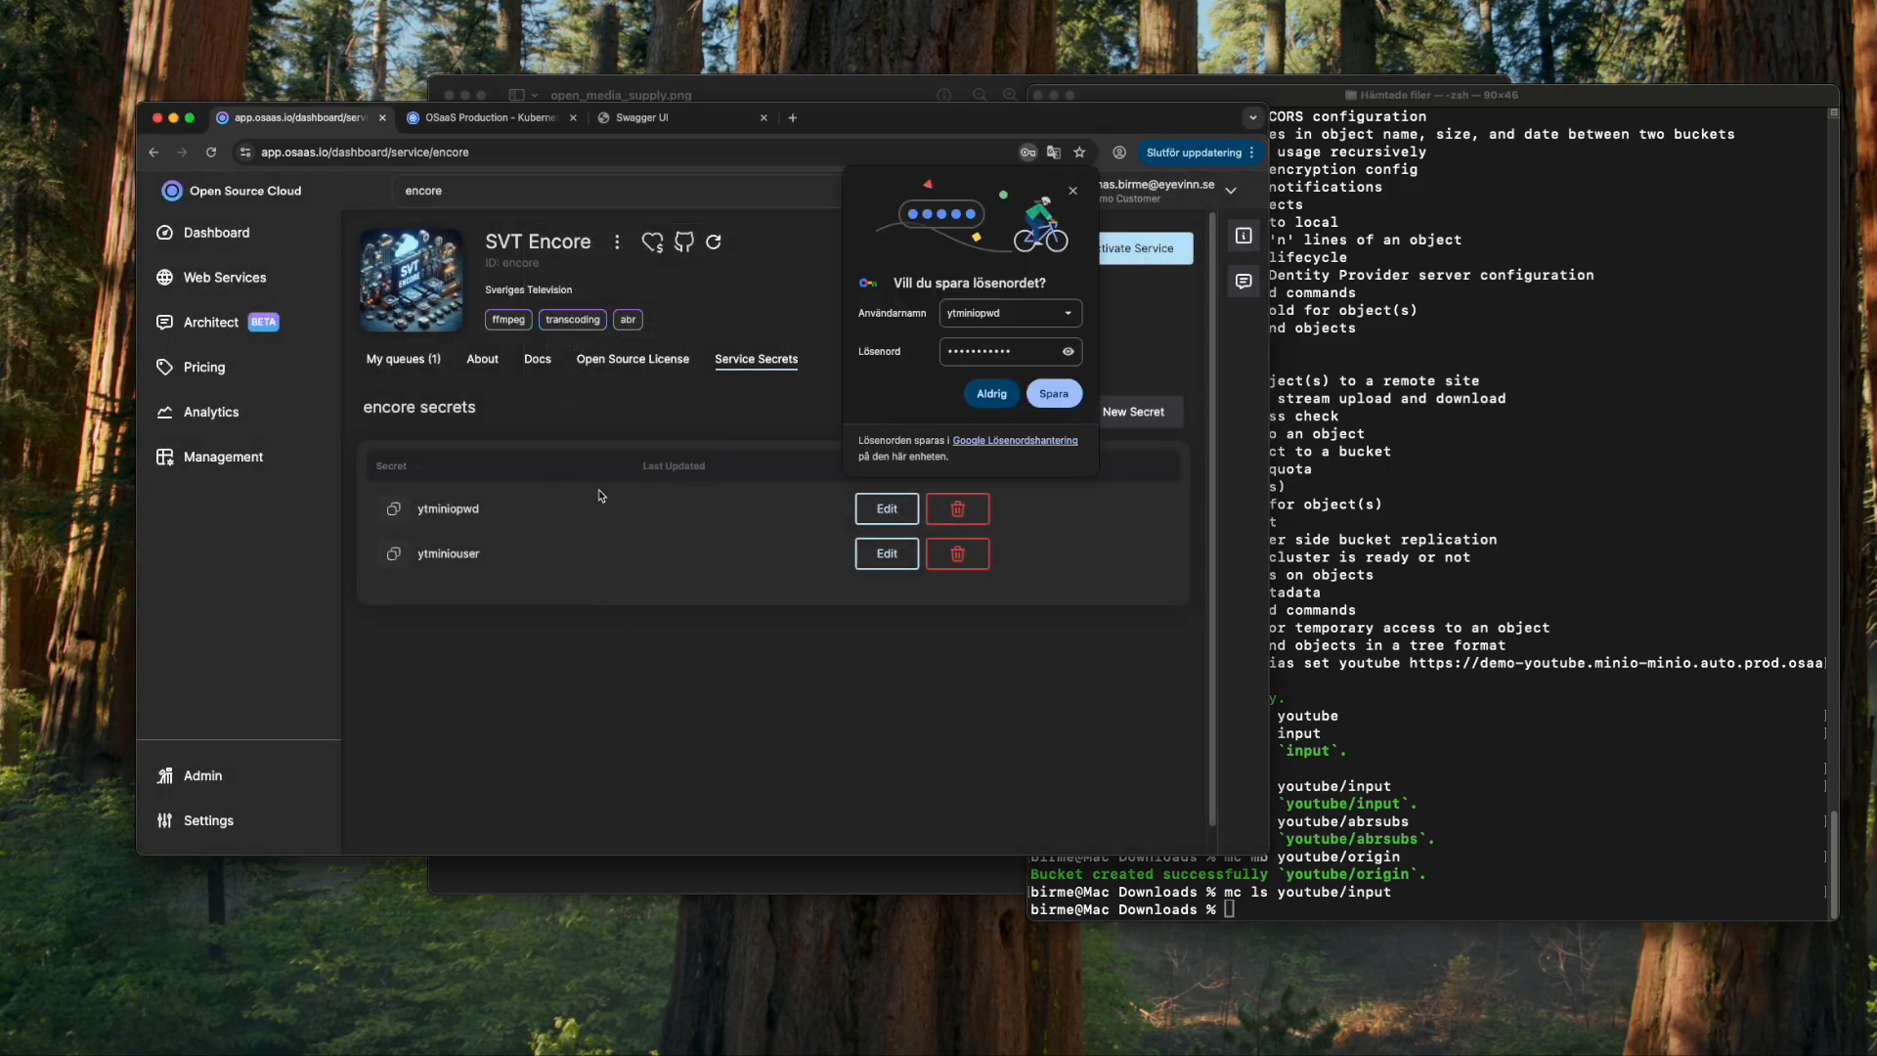
{"action": "left_click", "coordinate": [403, 359]}
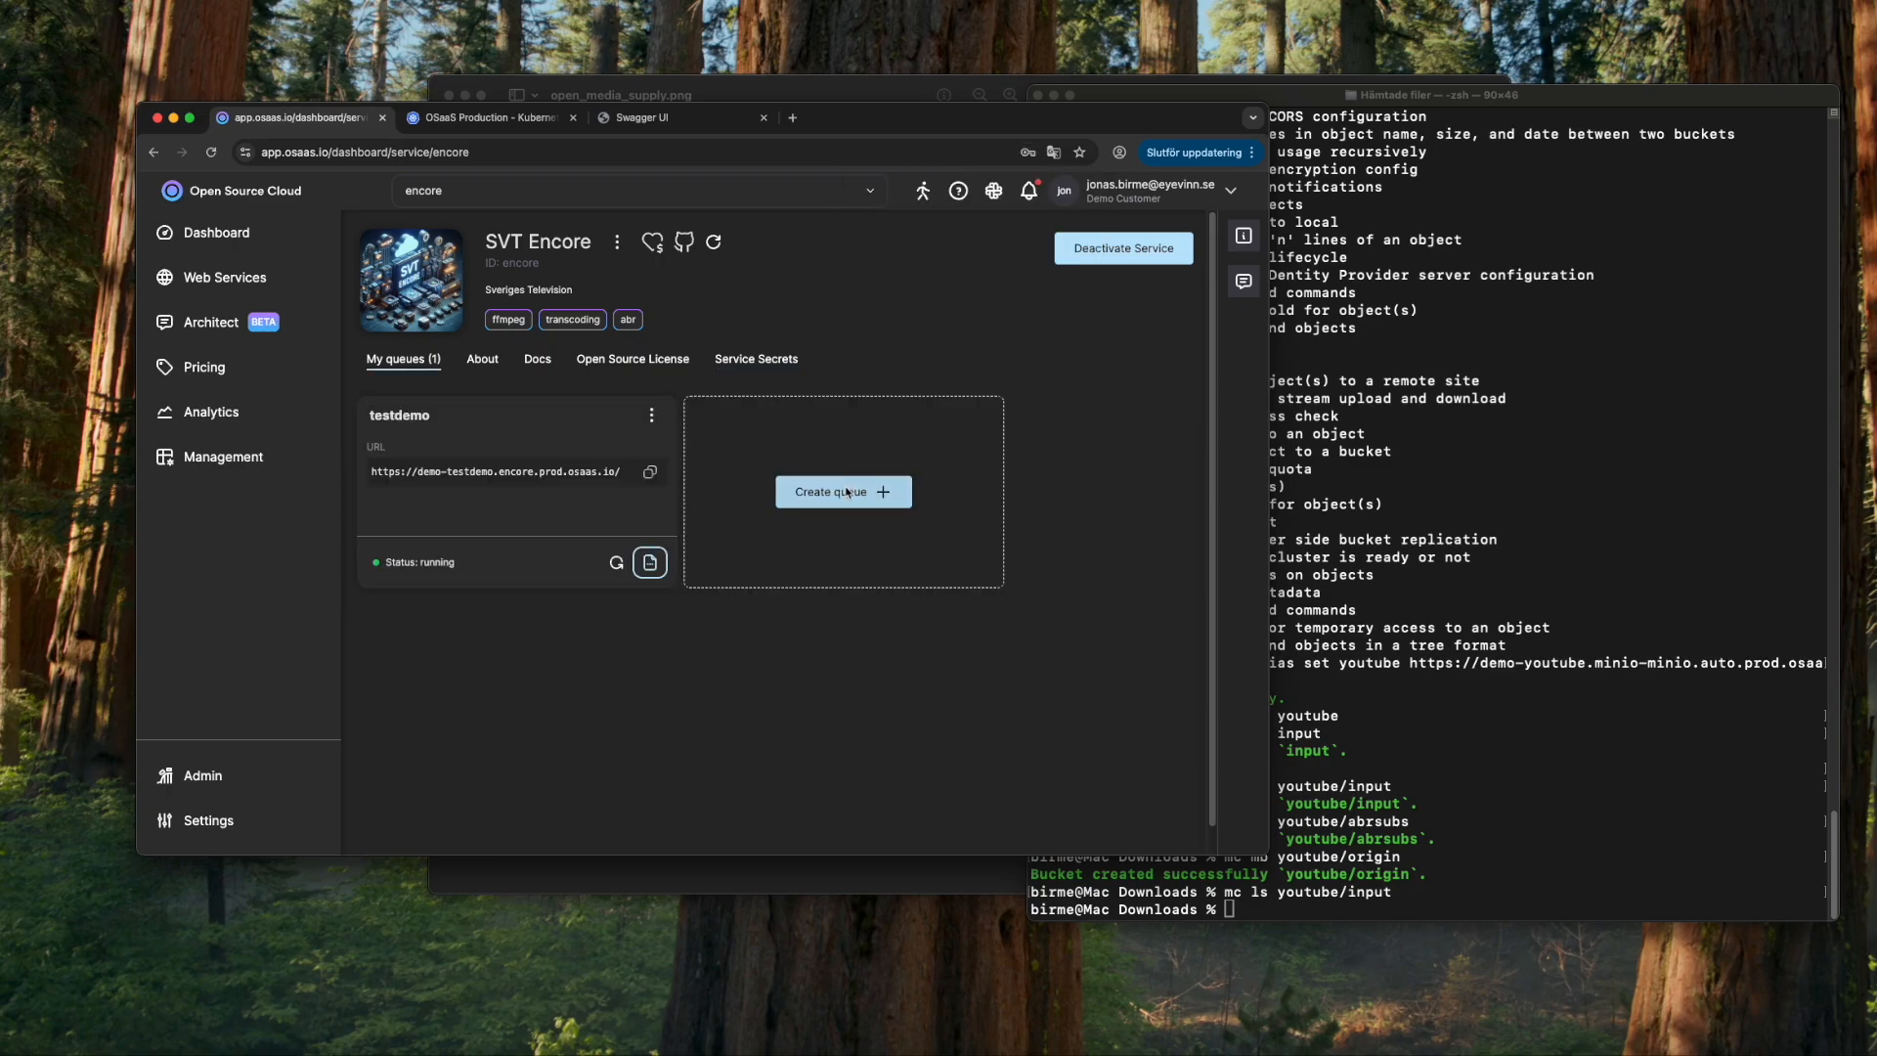
{"action": "left_click", "coordinate": [843, 492]}
{"action": "left_click", "coordinate": [709, 352]}
{"action": "type", "text": "med"}
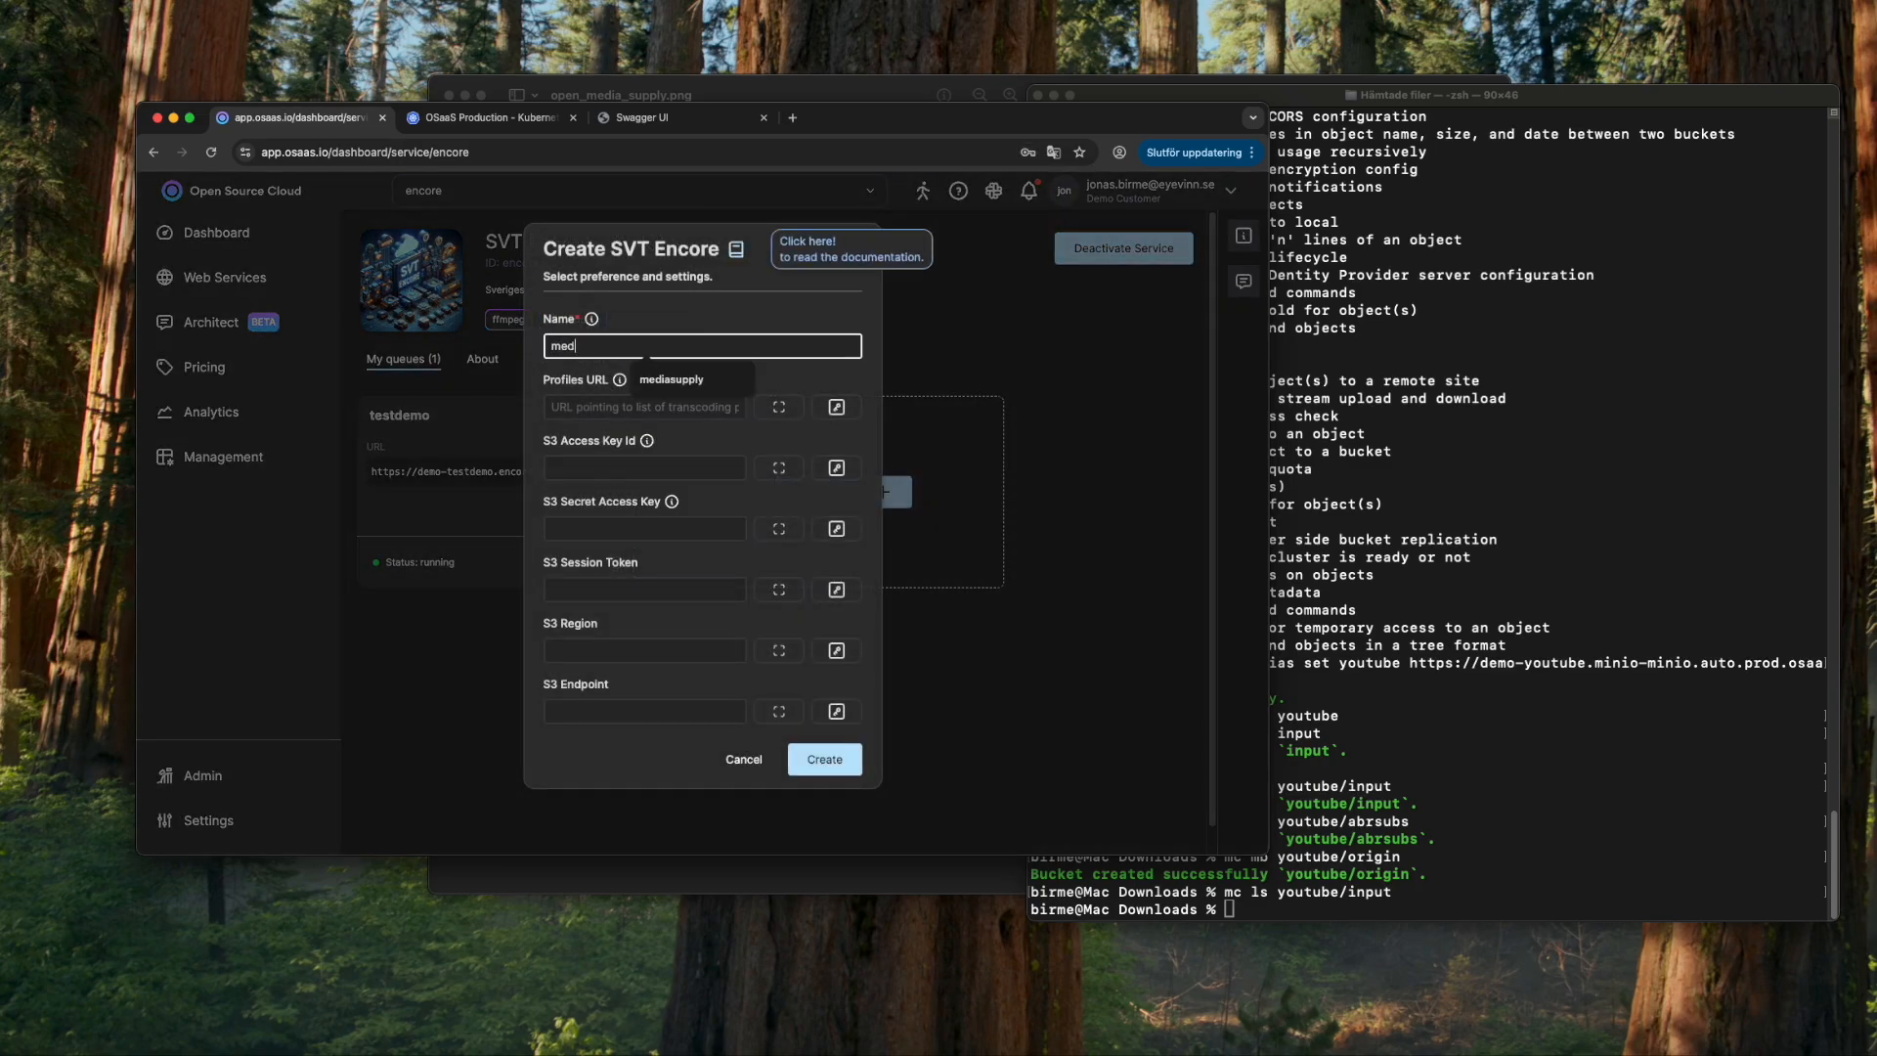
{"action": "type", "text": "iasupply"}
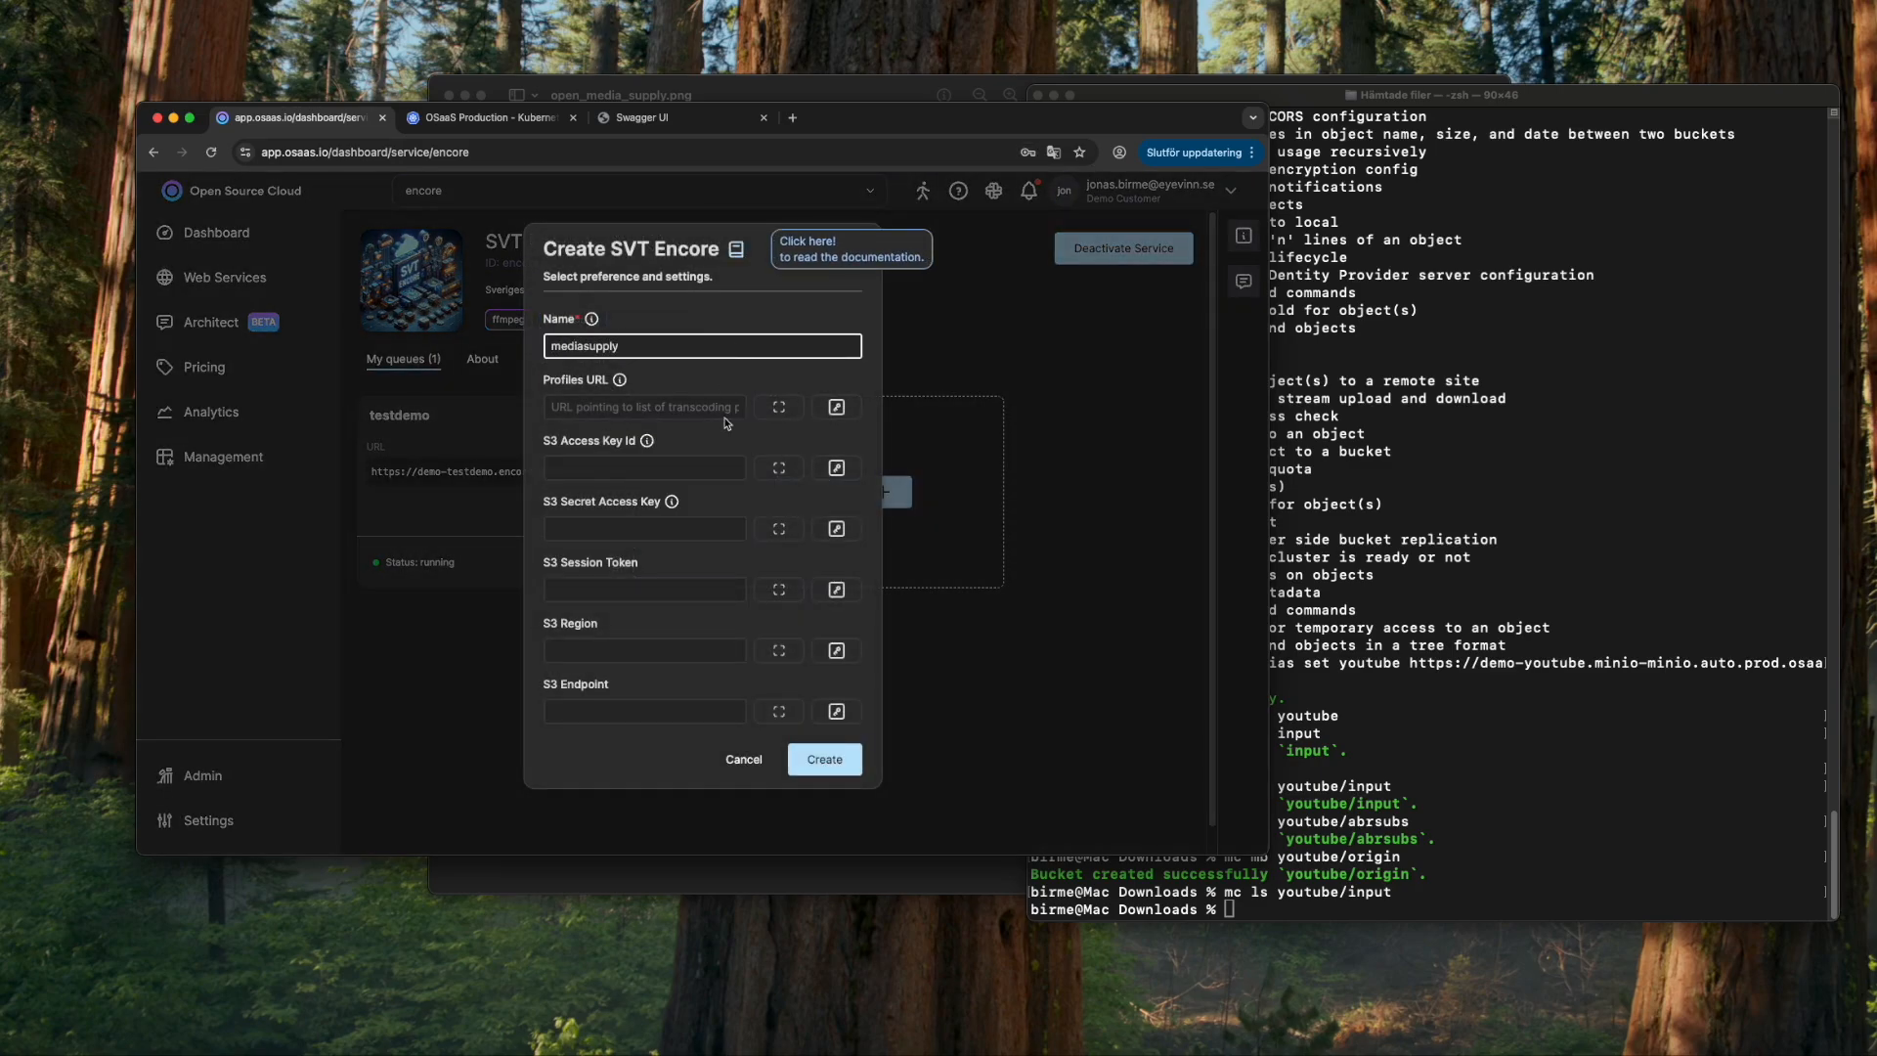
{"action": "left_click", "coordinate": [836, 467]}
{"action": "left_click", "coordinate": [817, 523]}
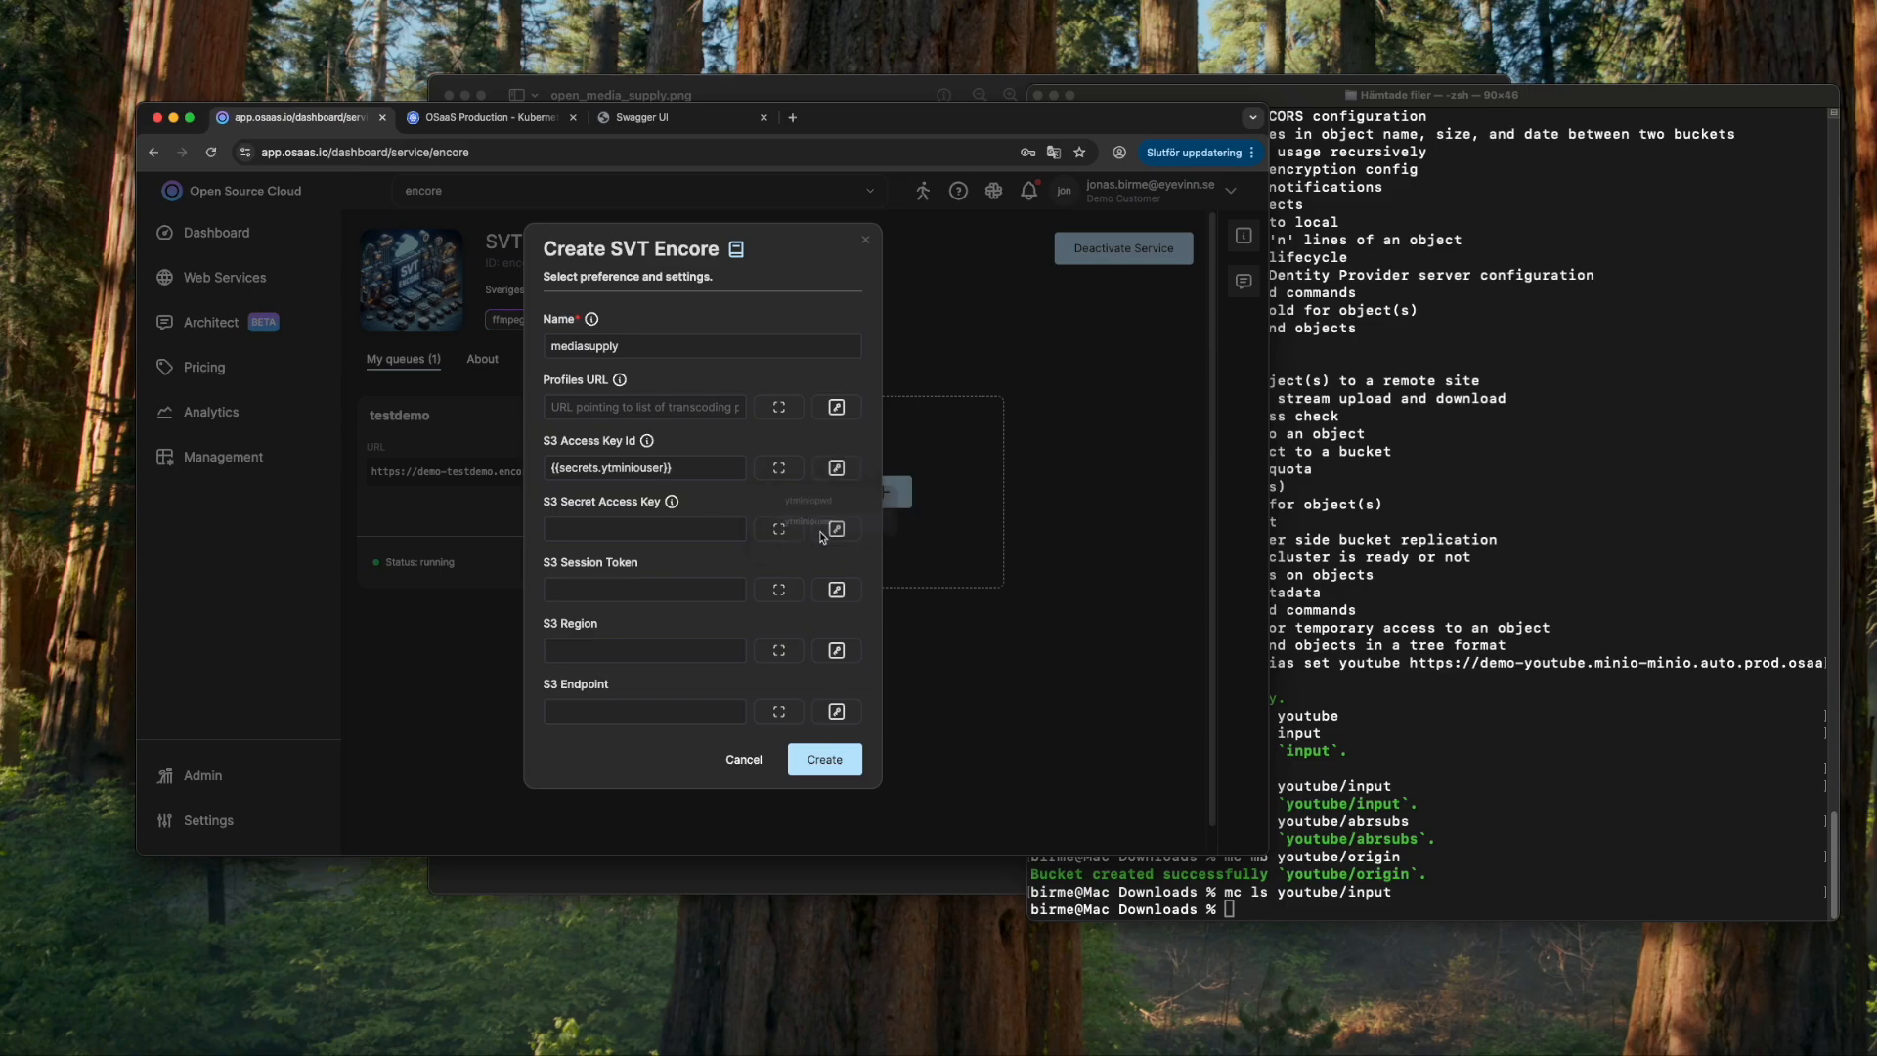
{"action": "left_click", "coordinate": [836, 529]}
{"action": "left_click", "coordinate": [819, 562]}
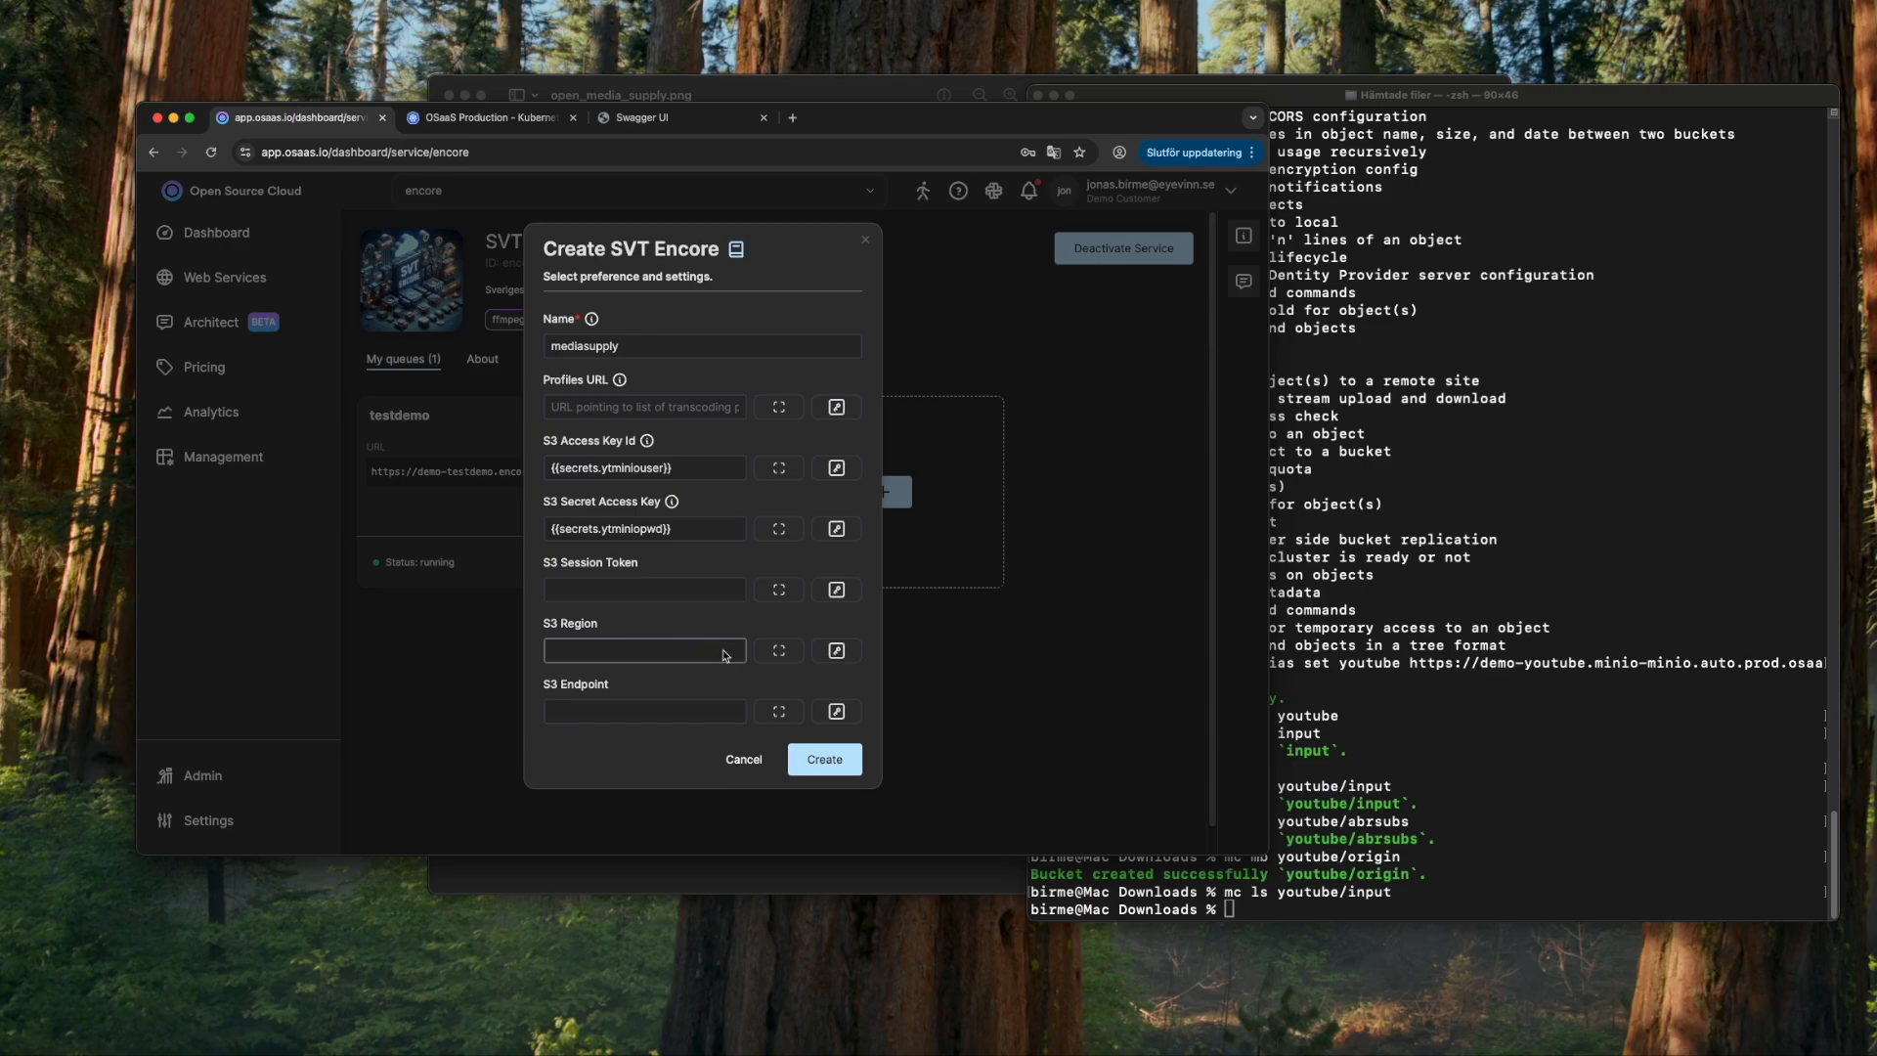
- Set the queue's S3 Endpoint to the copied MinIO URL and create it
{"action": "left_click", "coordinate": [1407, 665]}
{"action": "left_click_drag", "start_coordinate": [1412, 666], "coordinate": [1070, 684]}
{"action": "key", "text": "super+c"}
{"action": "left_click", "coordinate": [671, 712]}
{"action": "key", "text": "super+v"}
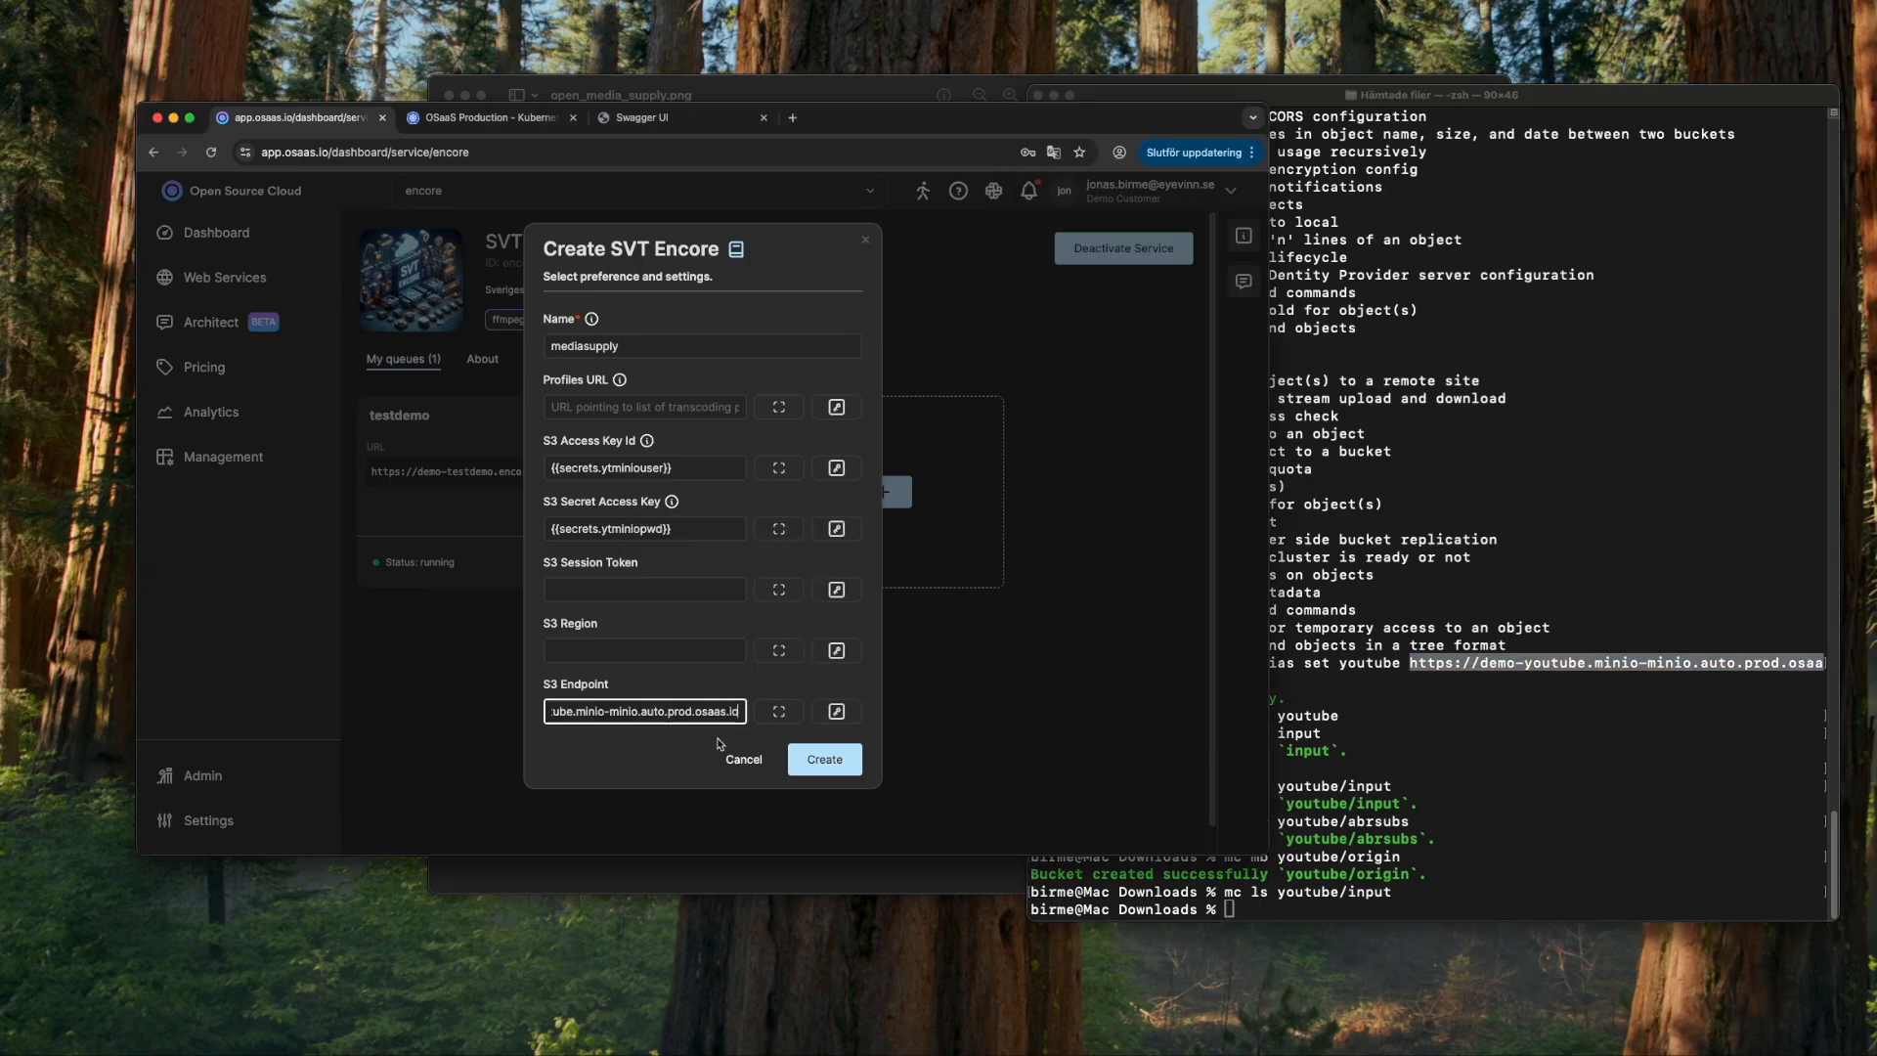
{"action": "left_click", "coordinate": [822, 759]}
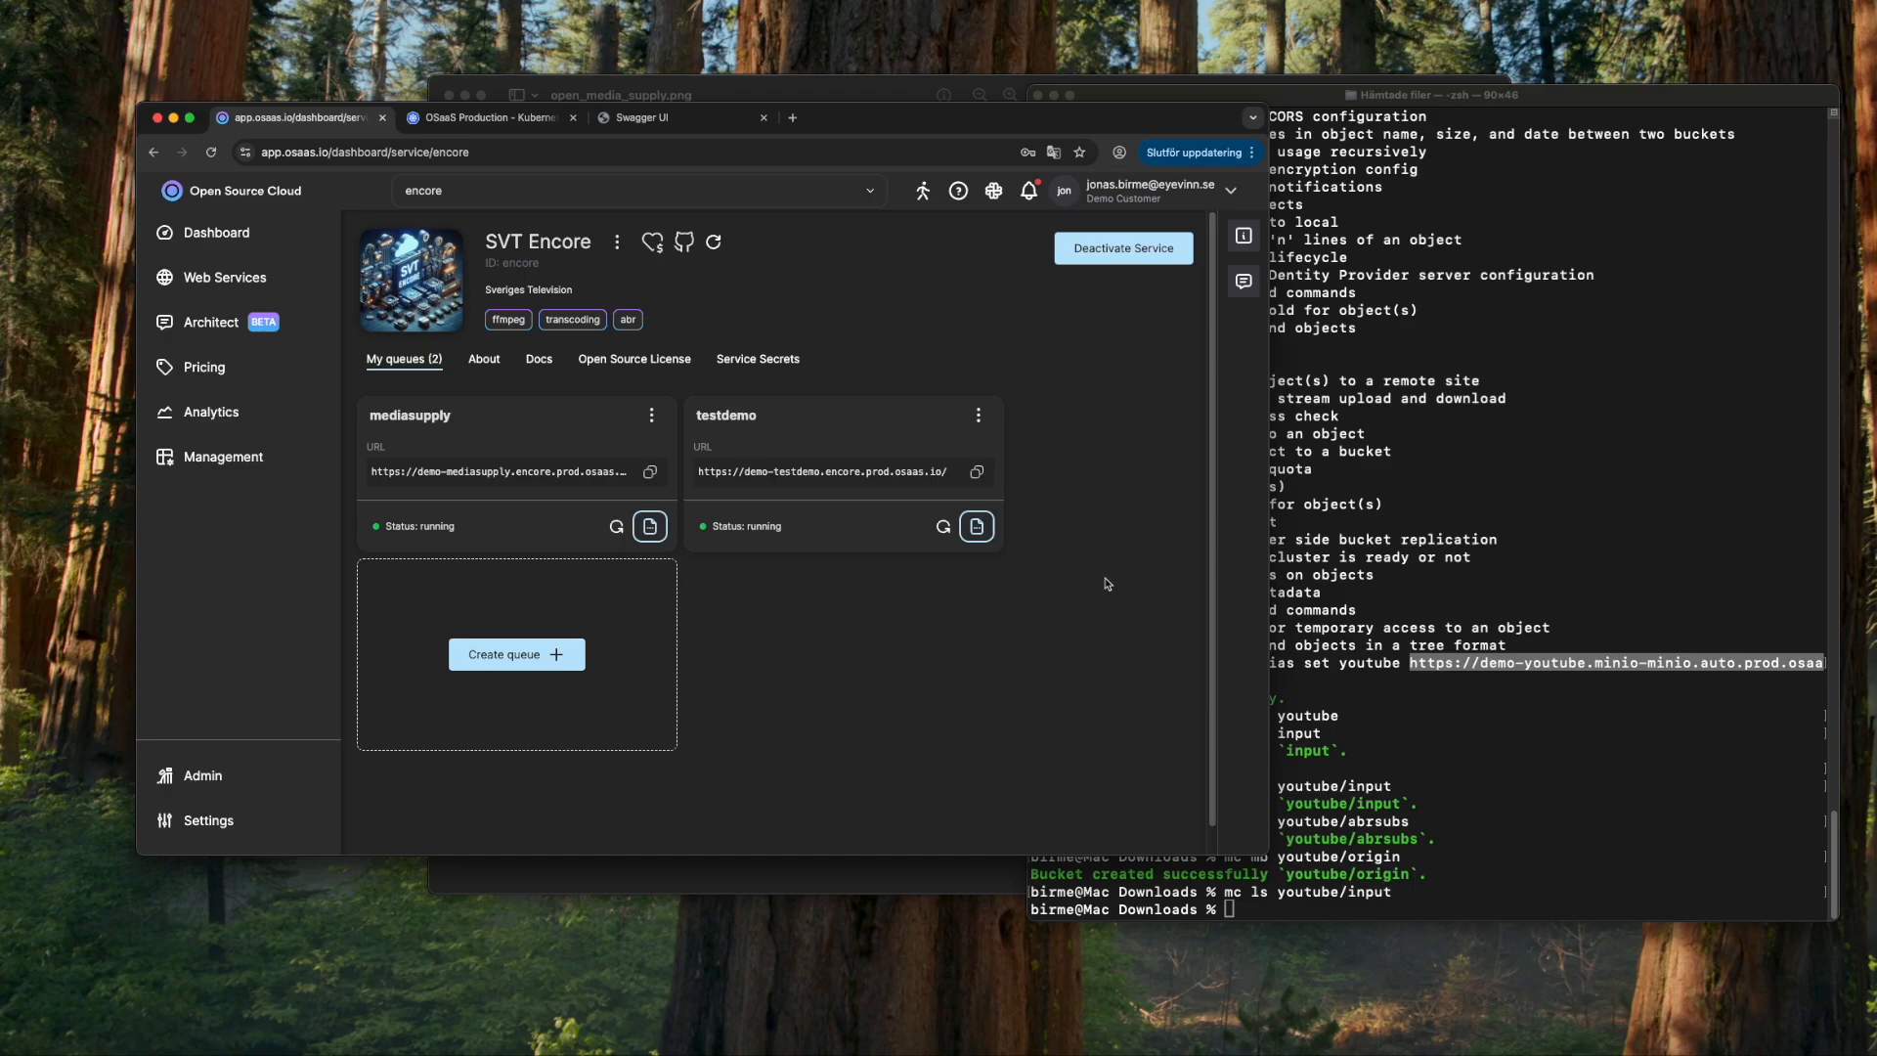
- View the mediasupply queue's Encore OpenAPI docs, close them, and return to the architecture diagram
{"action": "left_click", "coordinate": [657, 421]}
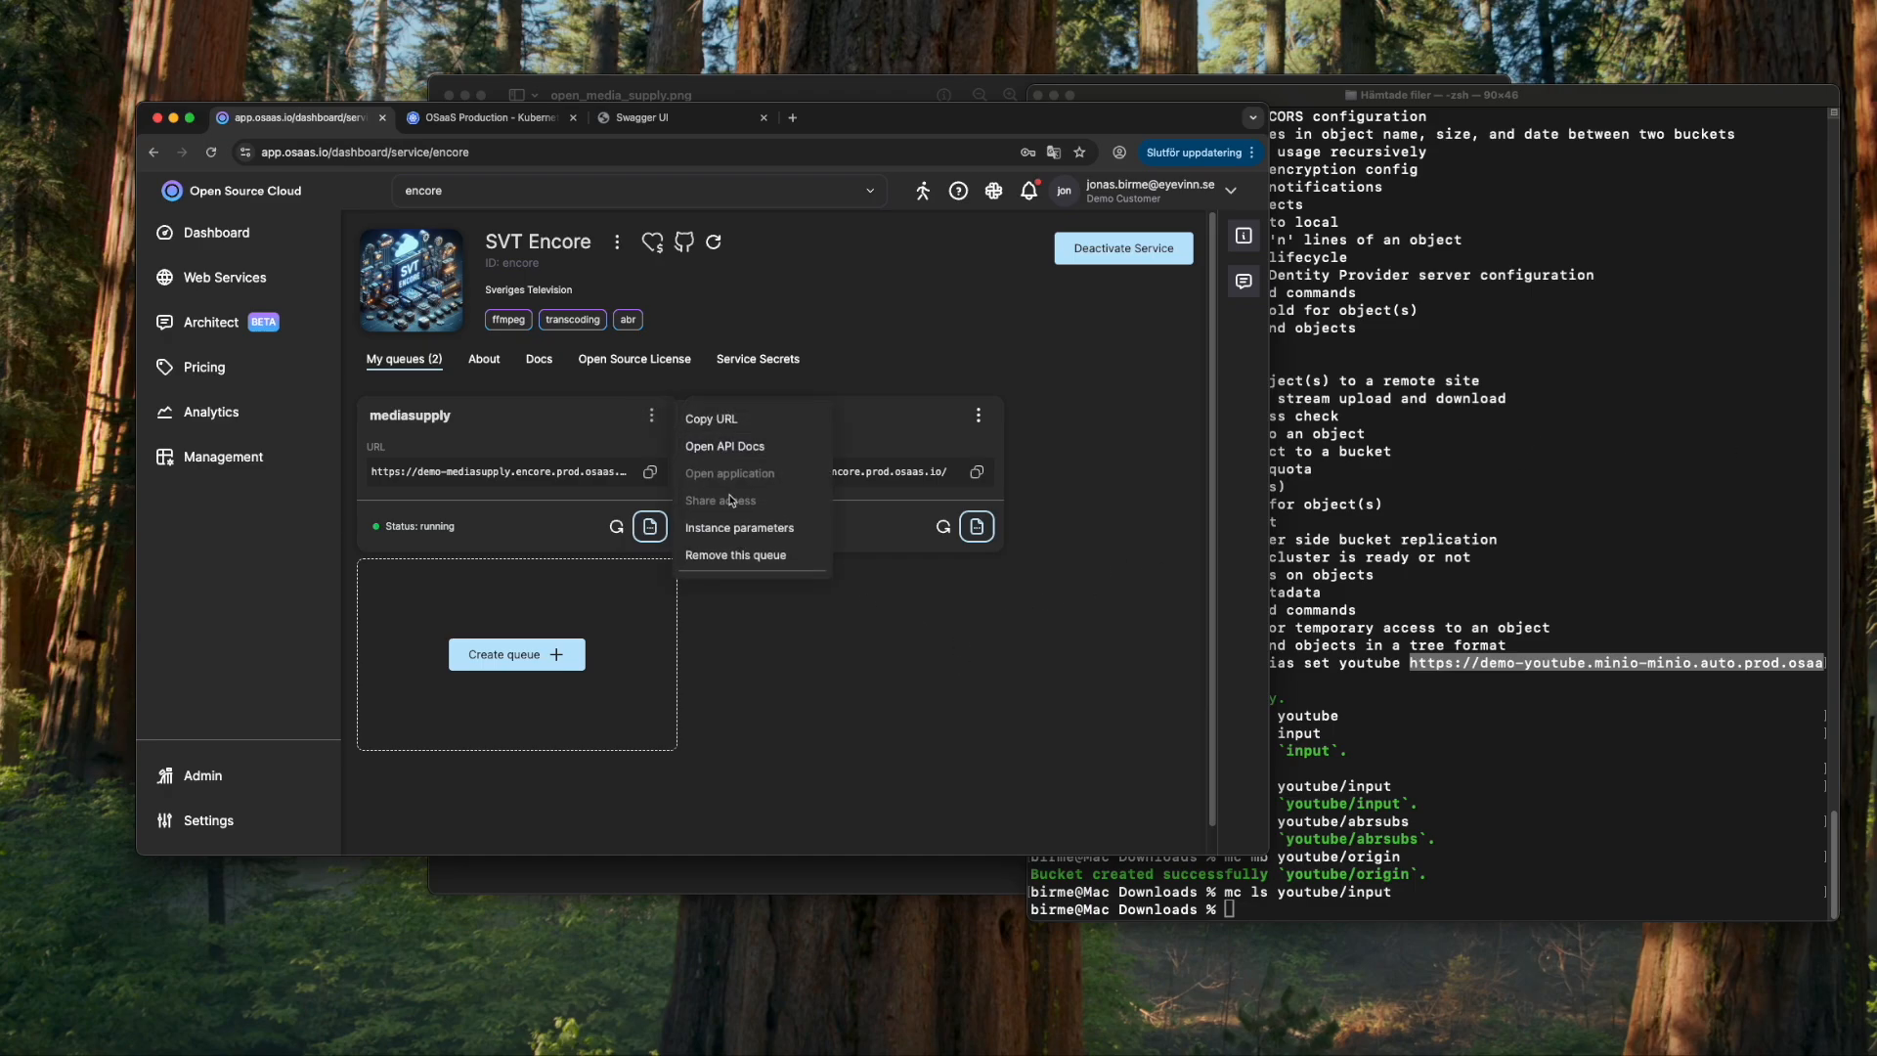
{"action": "left_click", "coordinate": [733, 449]}
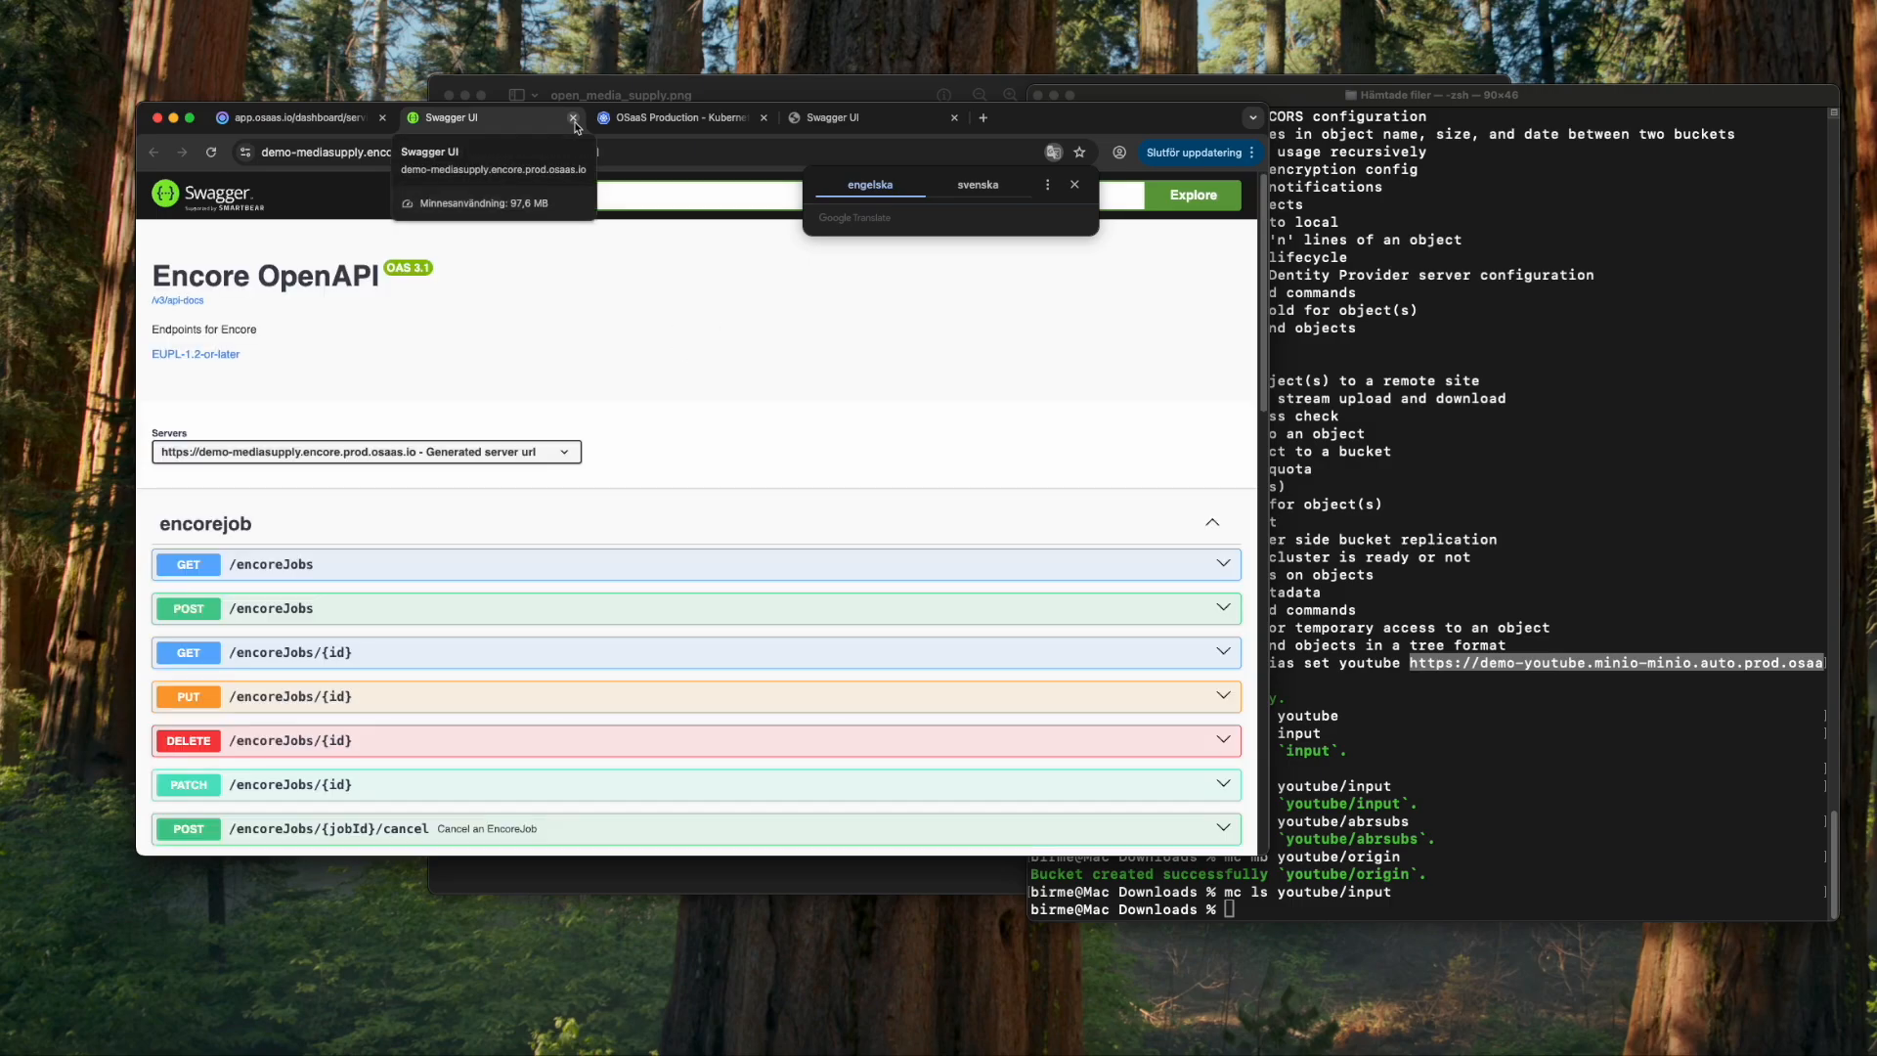
{"action": "left_click", "coordinate": [573, 118]}
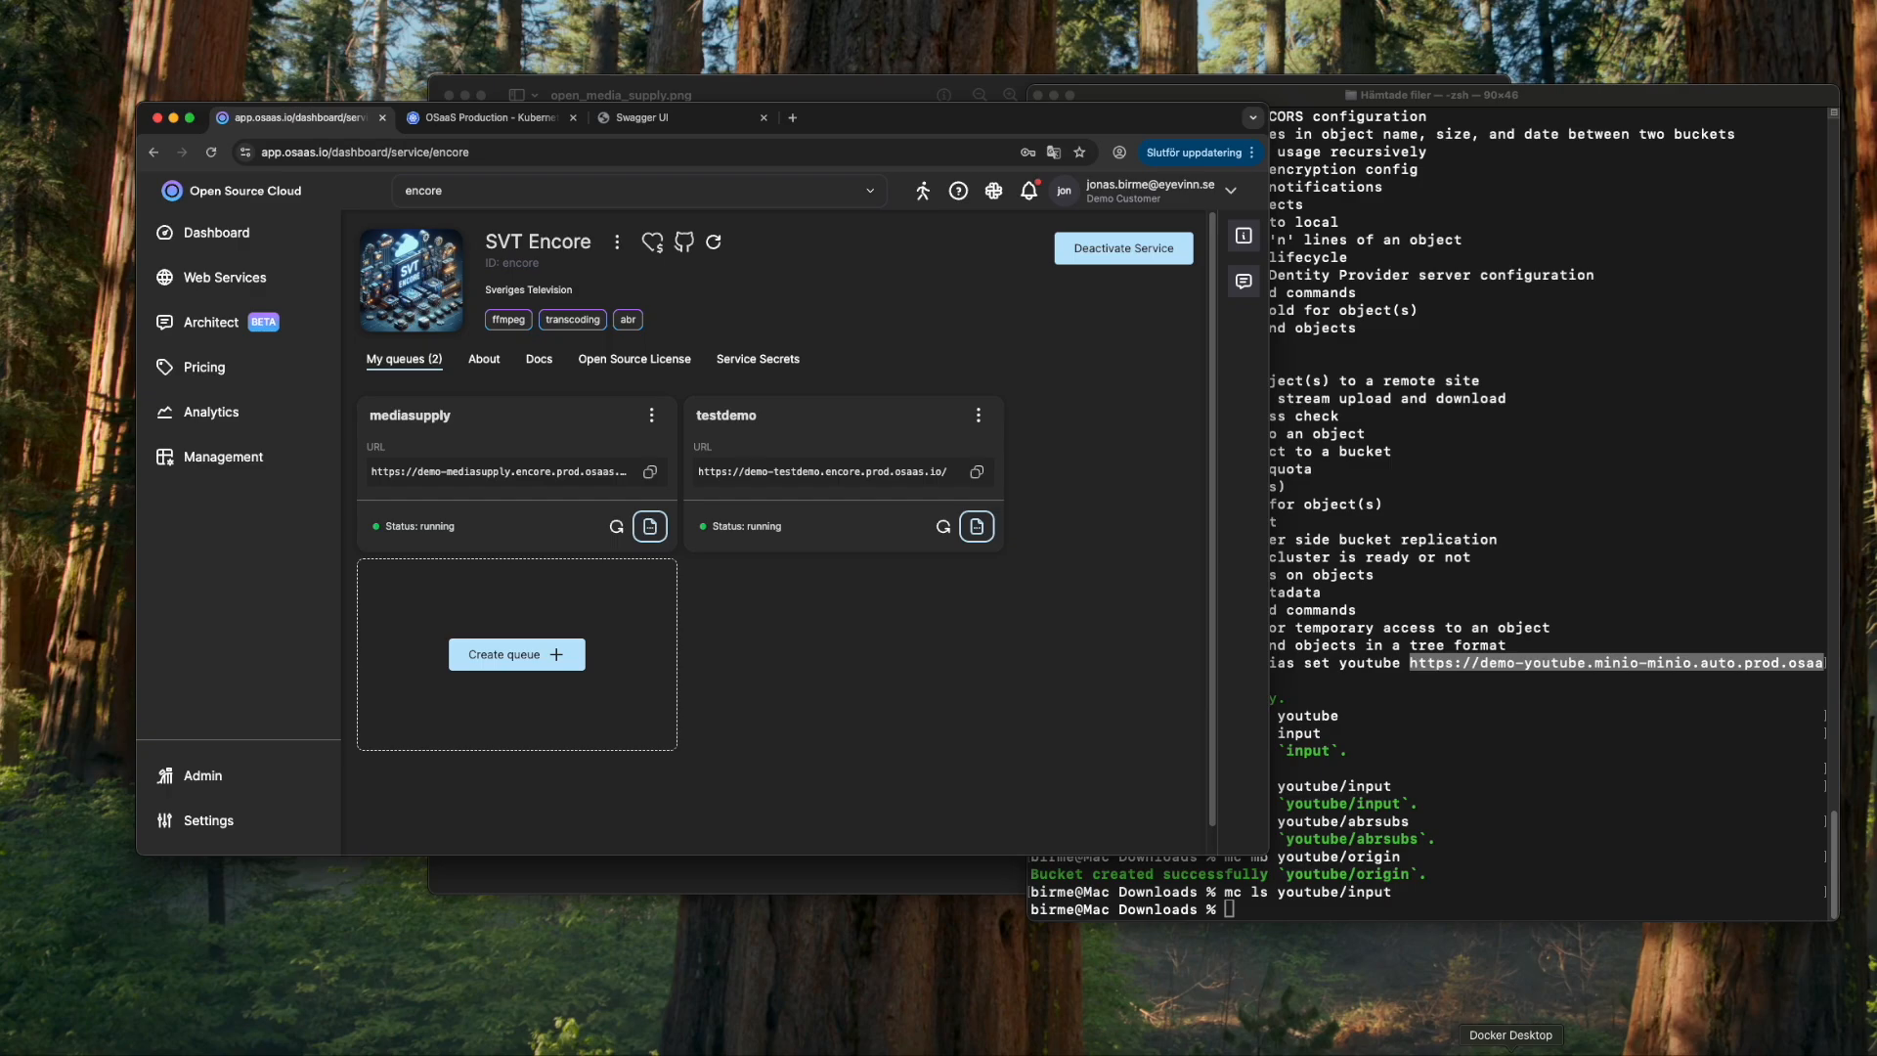
{"action": "left_click", "coordinate": [1667, 1052]}
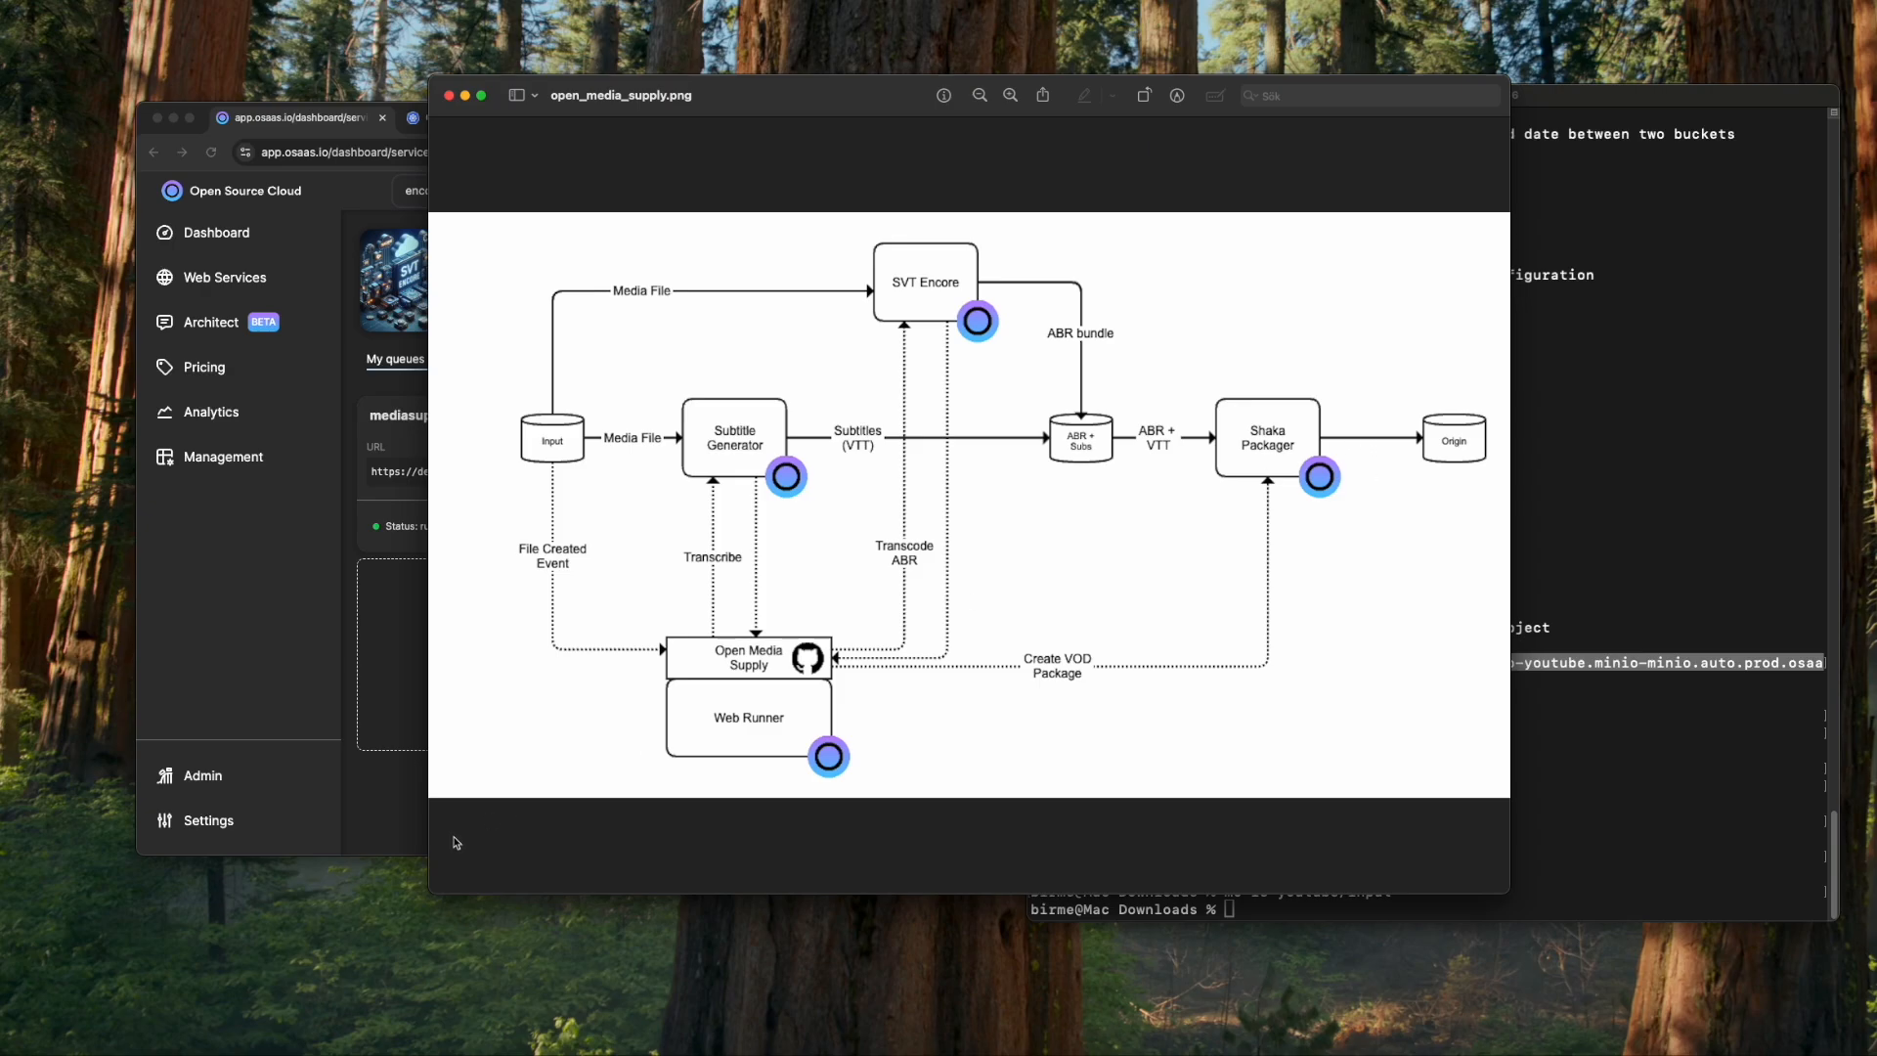
- Search the dashboard for 'shaka' and open the Shaka Packager service
{"action": "left_click", "coordinate": [378, 831]}
{"action": "left_click", "coordinate": [495, 189]}
{"action": "key", "text": "BackSpace"}
{"action": "key", "text": "BackSpace"}
{"action": "key", "text": "BackSpace"}
{"action": "key", "text": "BackSpace"}
{"action": "key", "text": "BackSpace"}
{"action": "key", "text": "BackSpace"}
{"action": "type", "text": "shaka"}
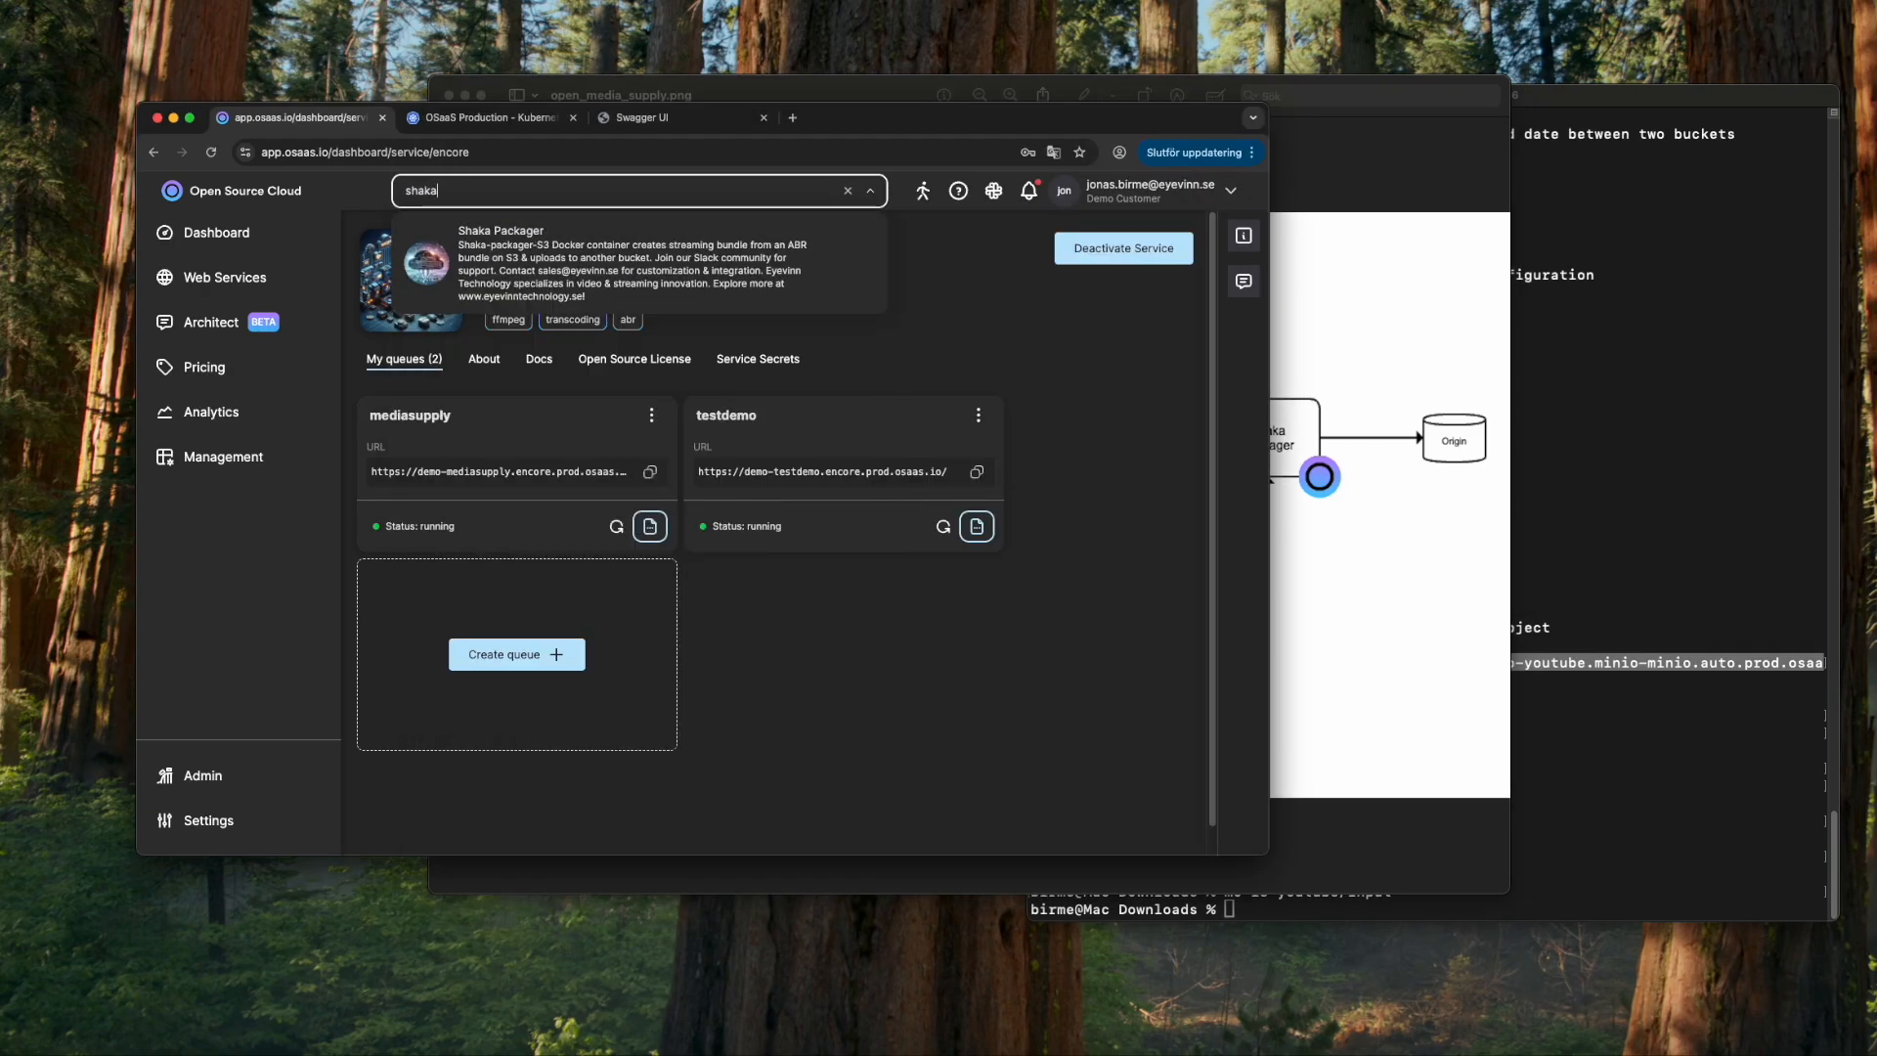
{"action": "left_click", "coordinate": [548, 240]}
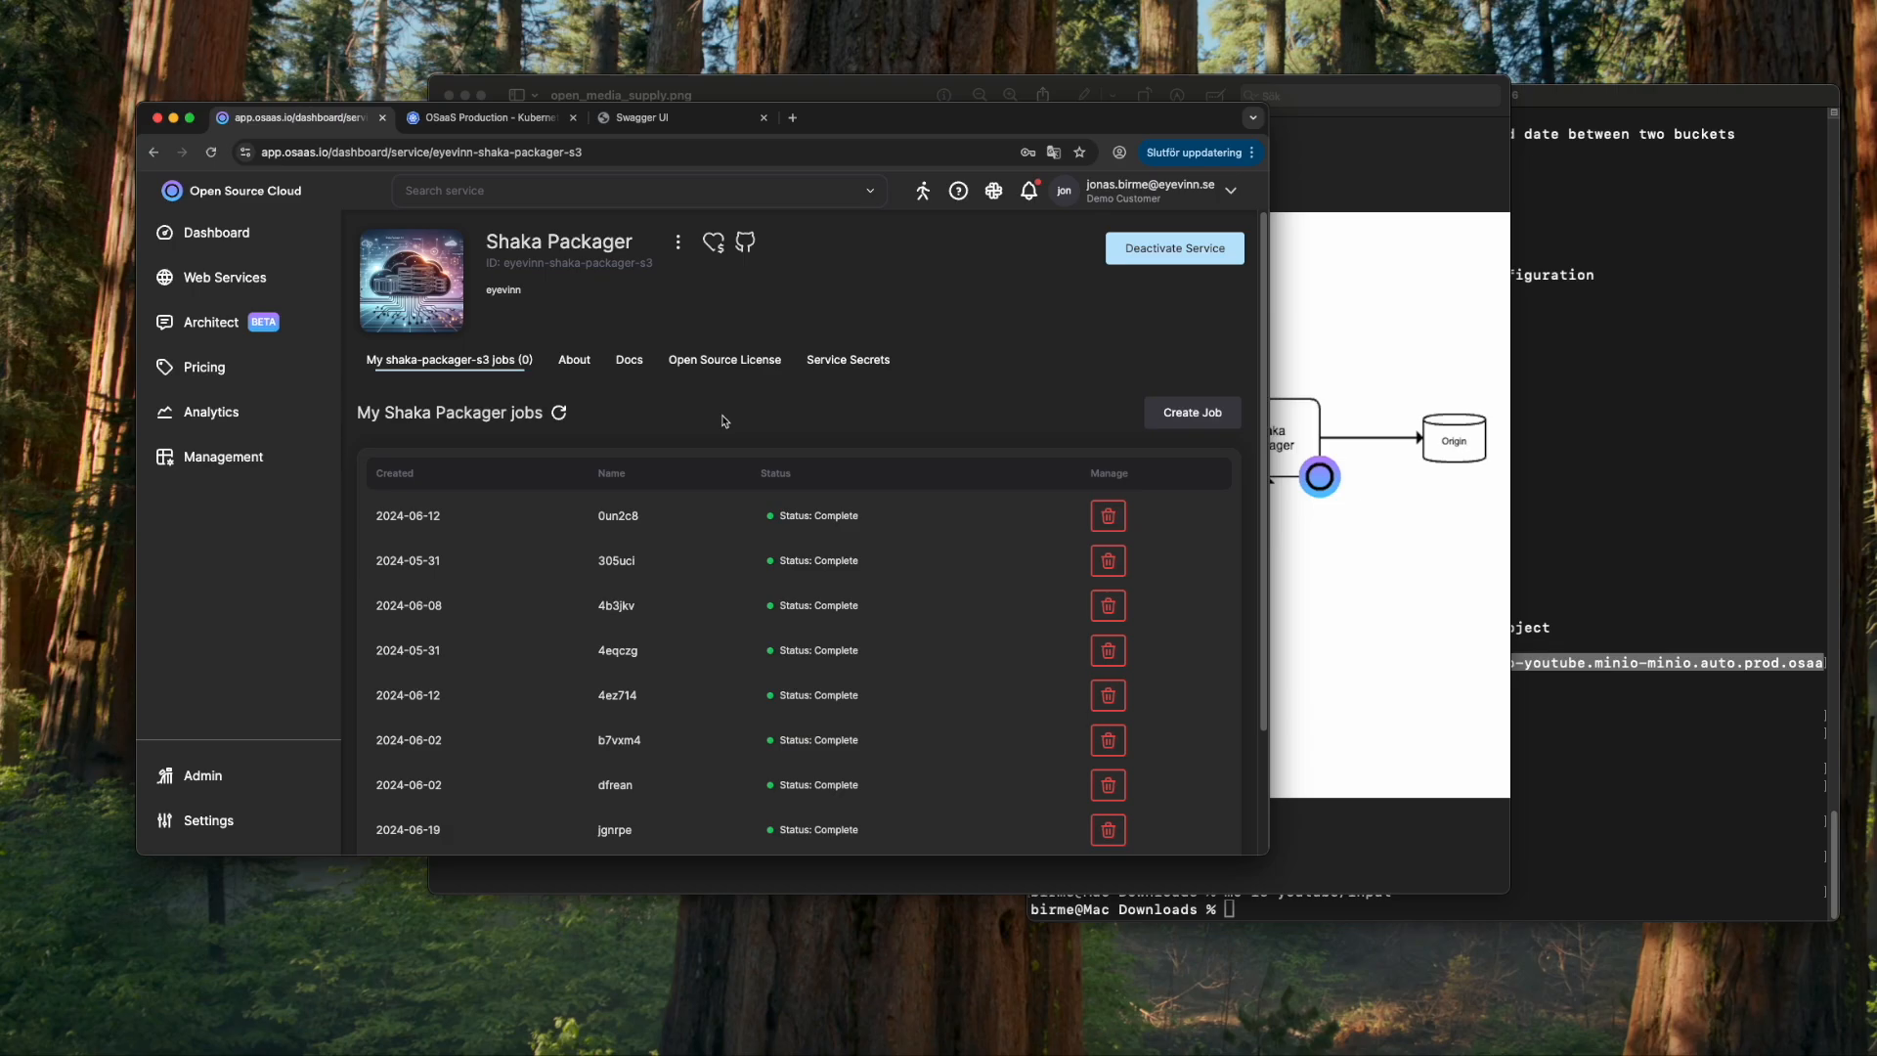
{"action": "scroll", "coordinate": [733, 415], "scroll_direction": "down", "scroll_amount": 3}
{"action": "scroll", "coordinate": [743, 406], "scroll_direction": "up", "scroll_amount": 3}
- Add a service secret named ytminiopwd whose value is the pasted MinIO password
{"action": "left_click", "coordinate": [851, 360]}
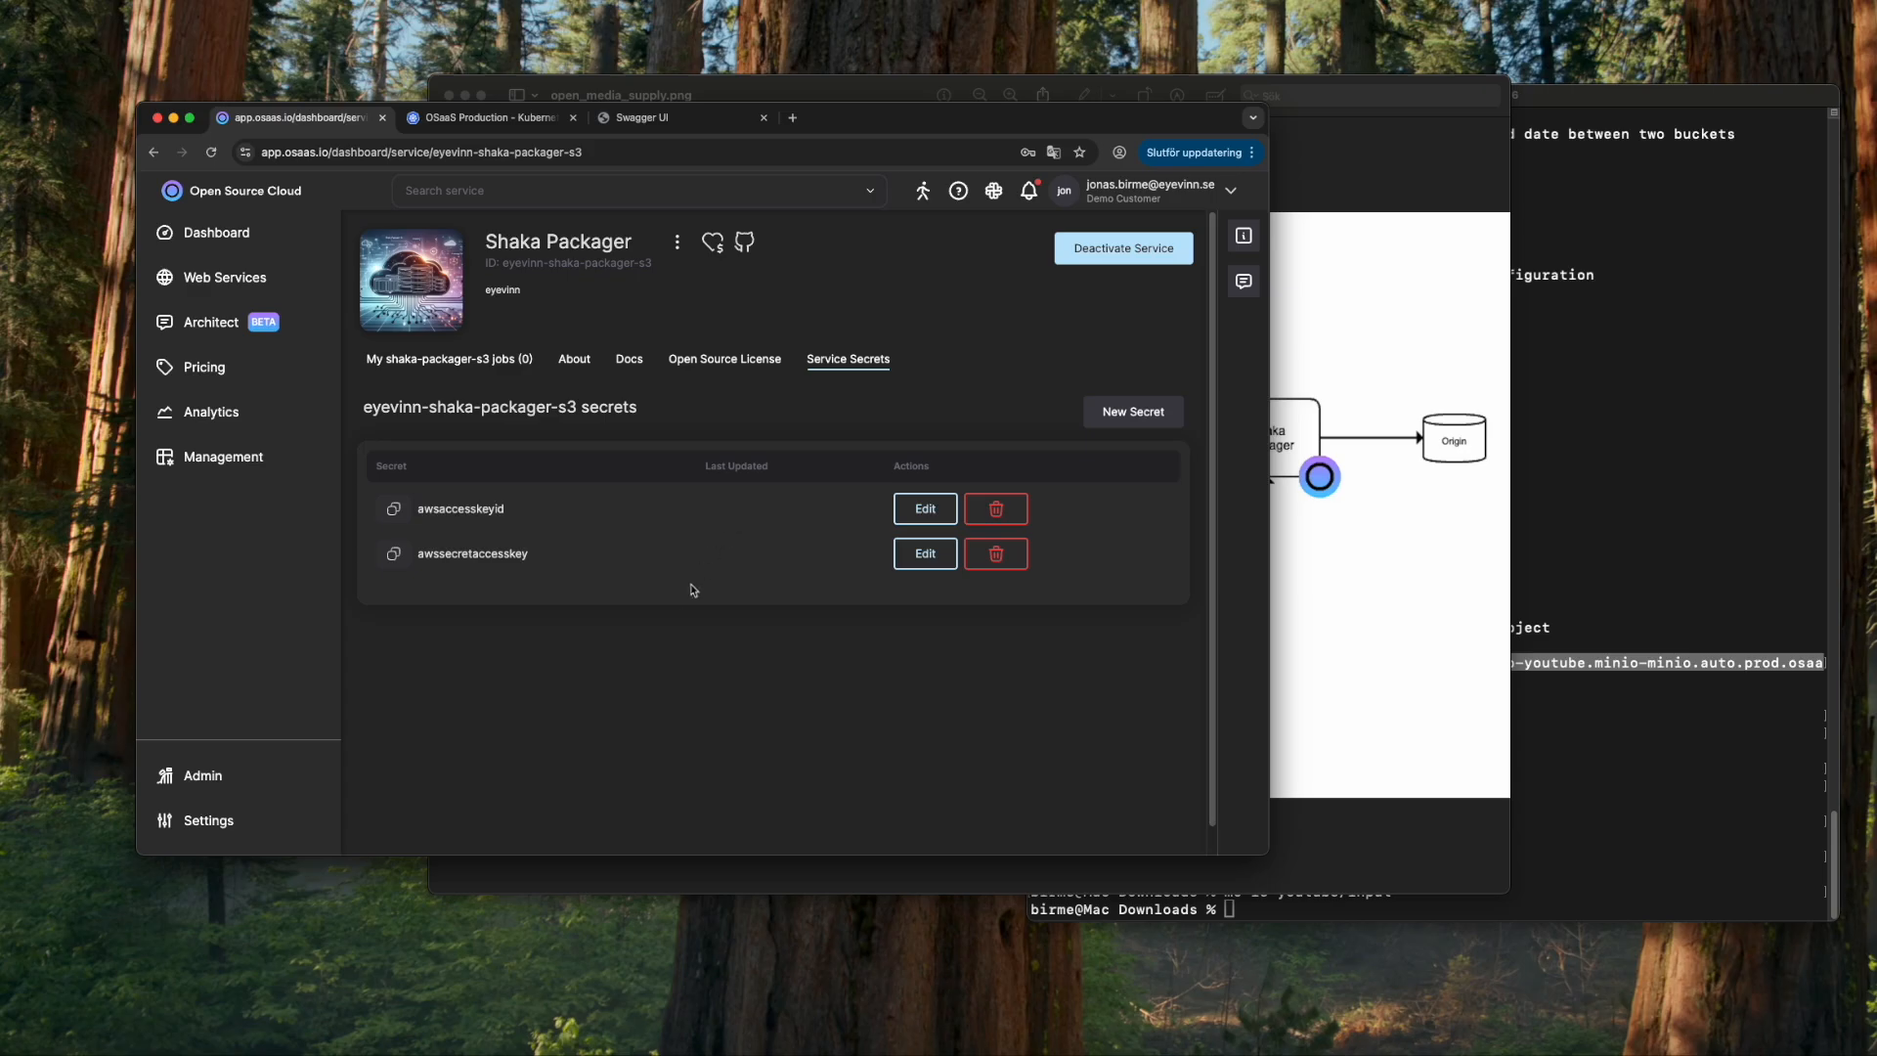
{"action": "left_click", "coordinate": [1121, 414]}
{"action": "left_click", "coordinate": [675, 312]}
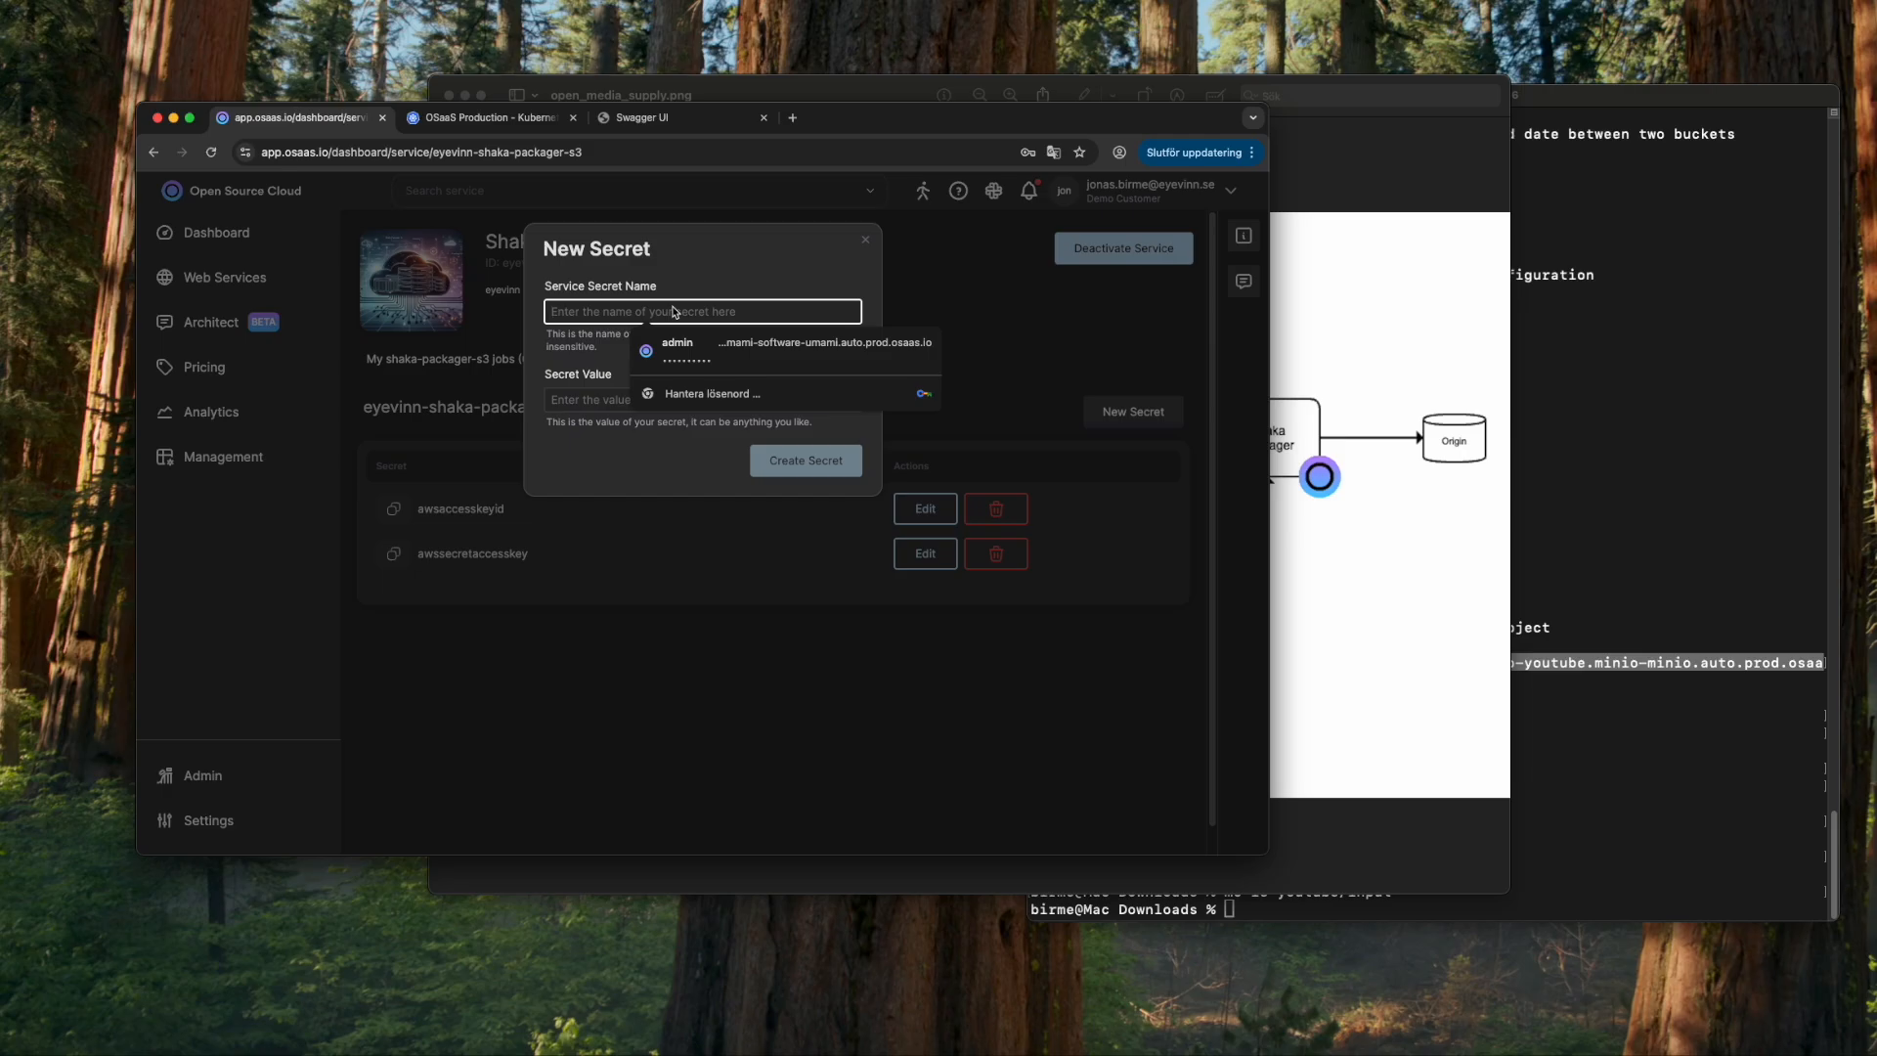
{"action": "type", "text": "ytminio"}
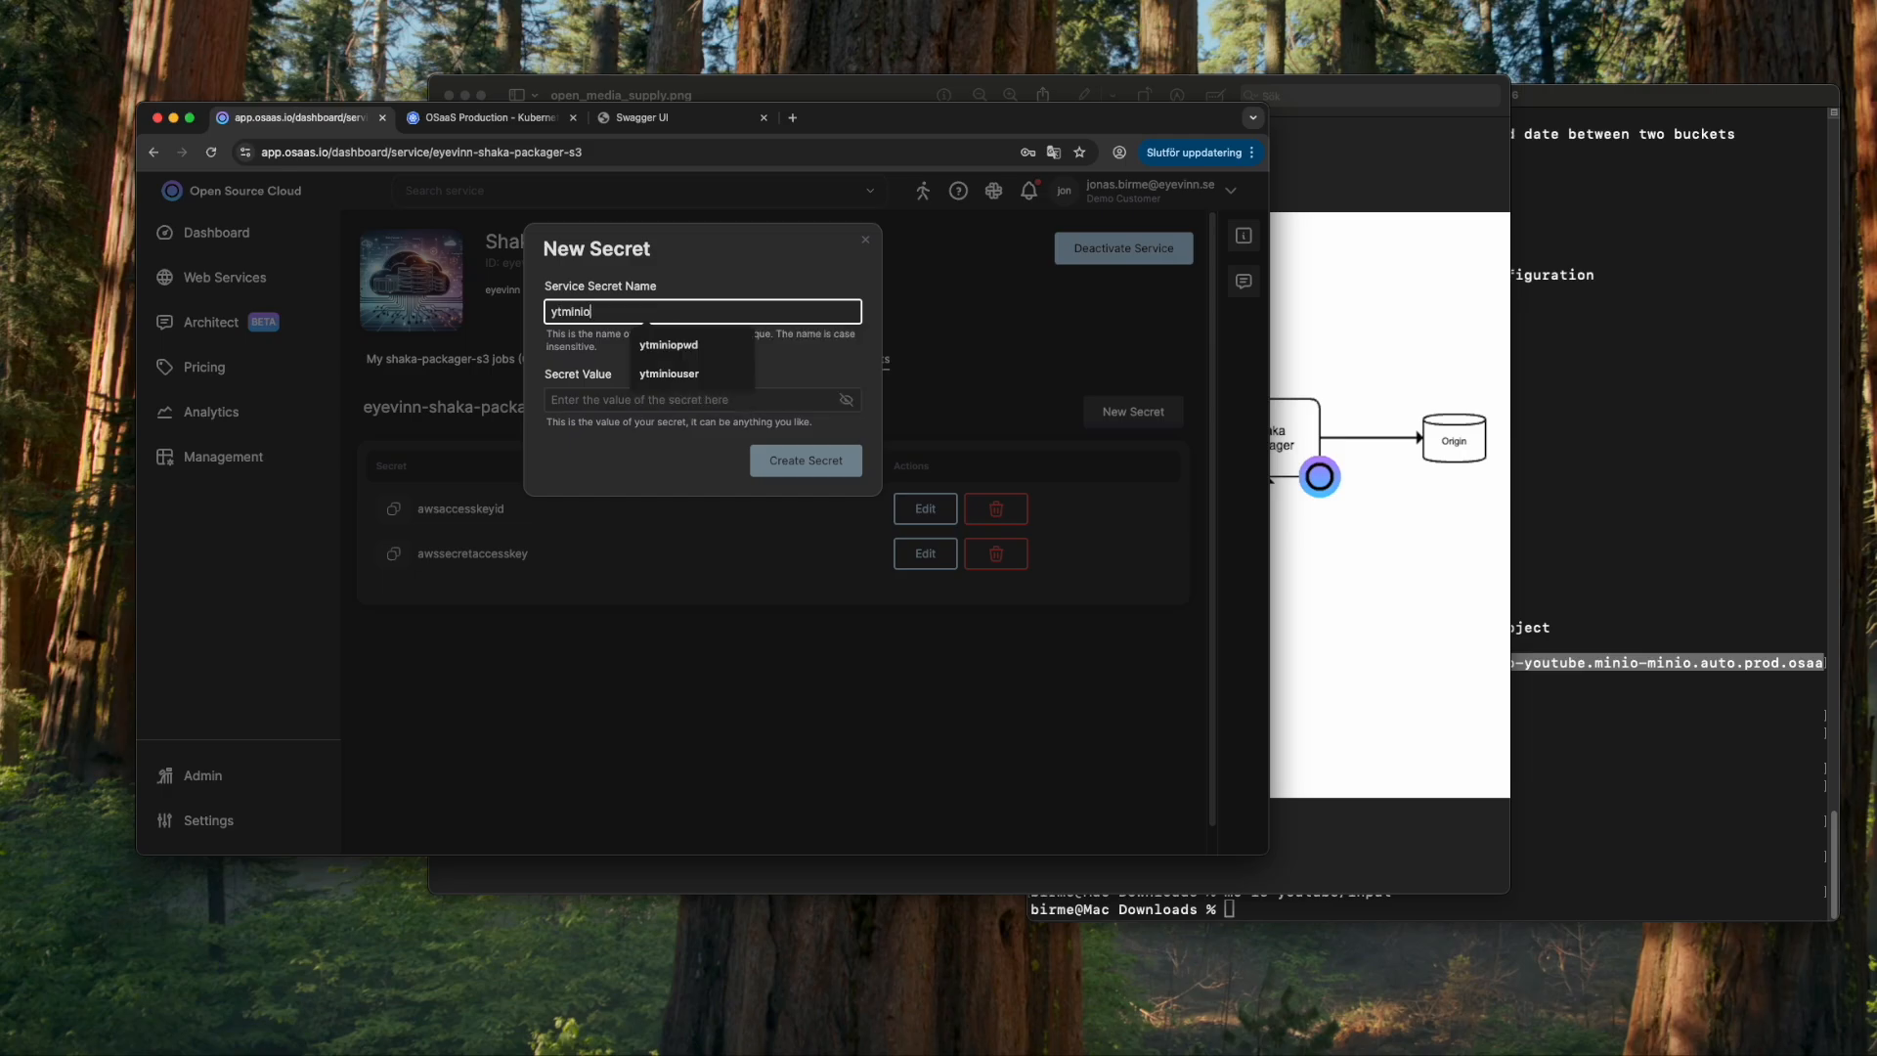
{"action": "type", "text": "pwd"}
{"action": "key", "text": "Tab"}
{"action": "key", "text": "super+v"}
{"action": "left_click", "coordinate": [806, 460]}
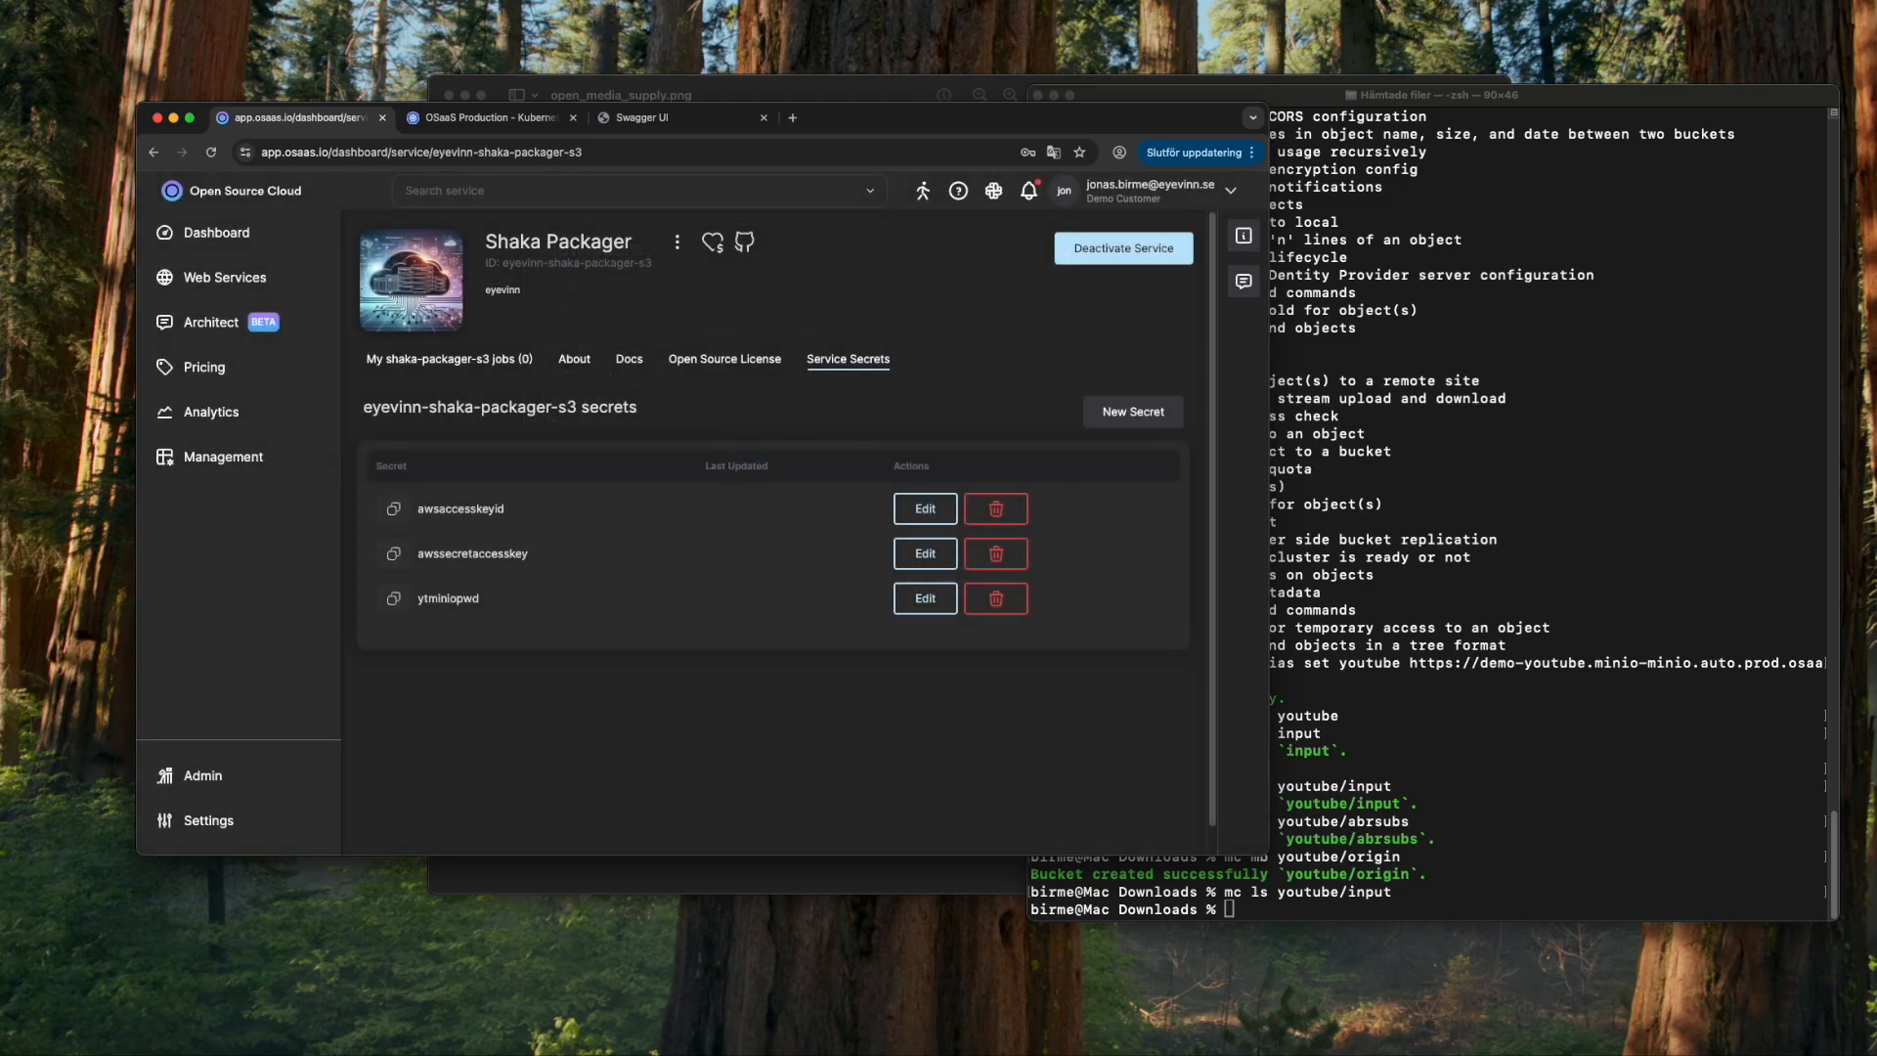
- Review the open_media_supply.png architecture diagram, then return to the GitHub README
{"action": "key", "text": "super+Tab"}
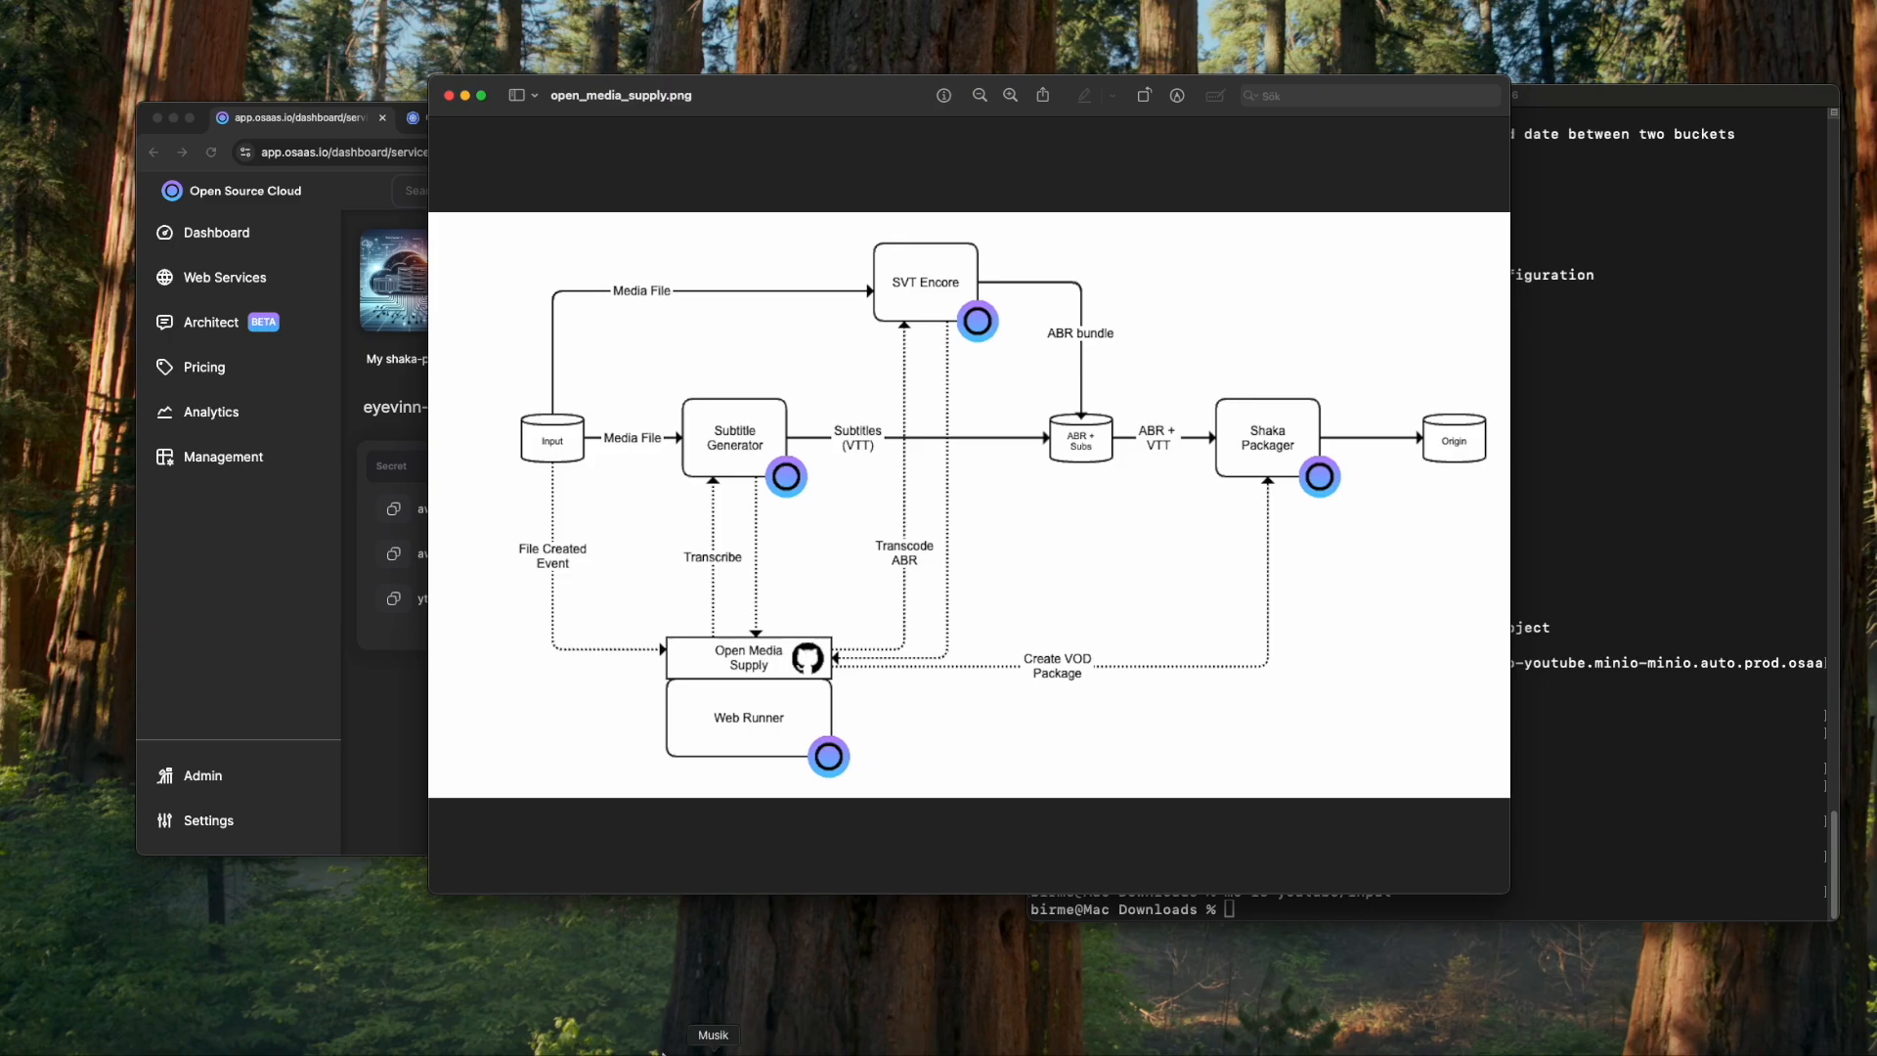
{"action": "left_click", "coordinate": [92, 1054]}
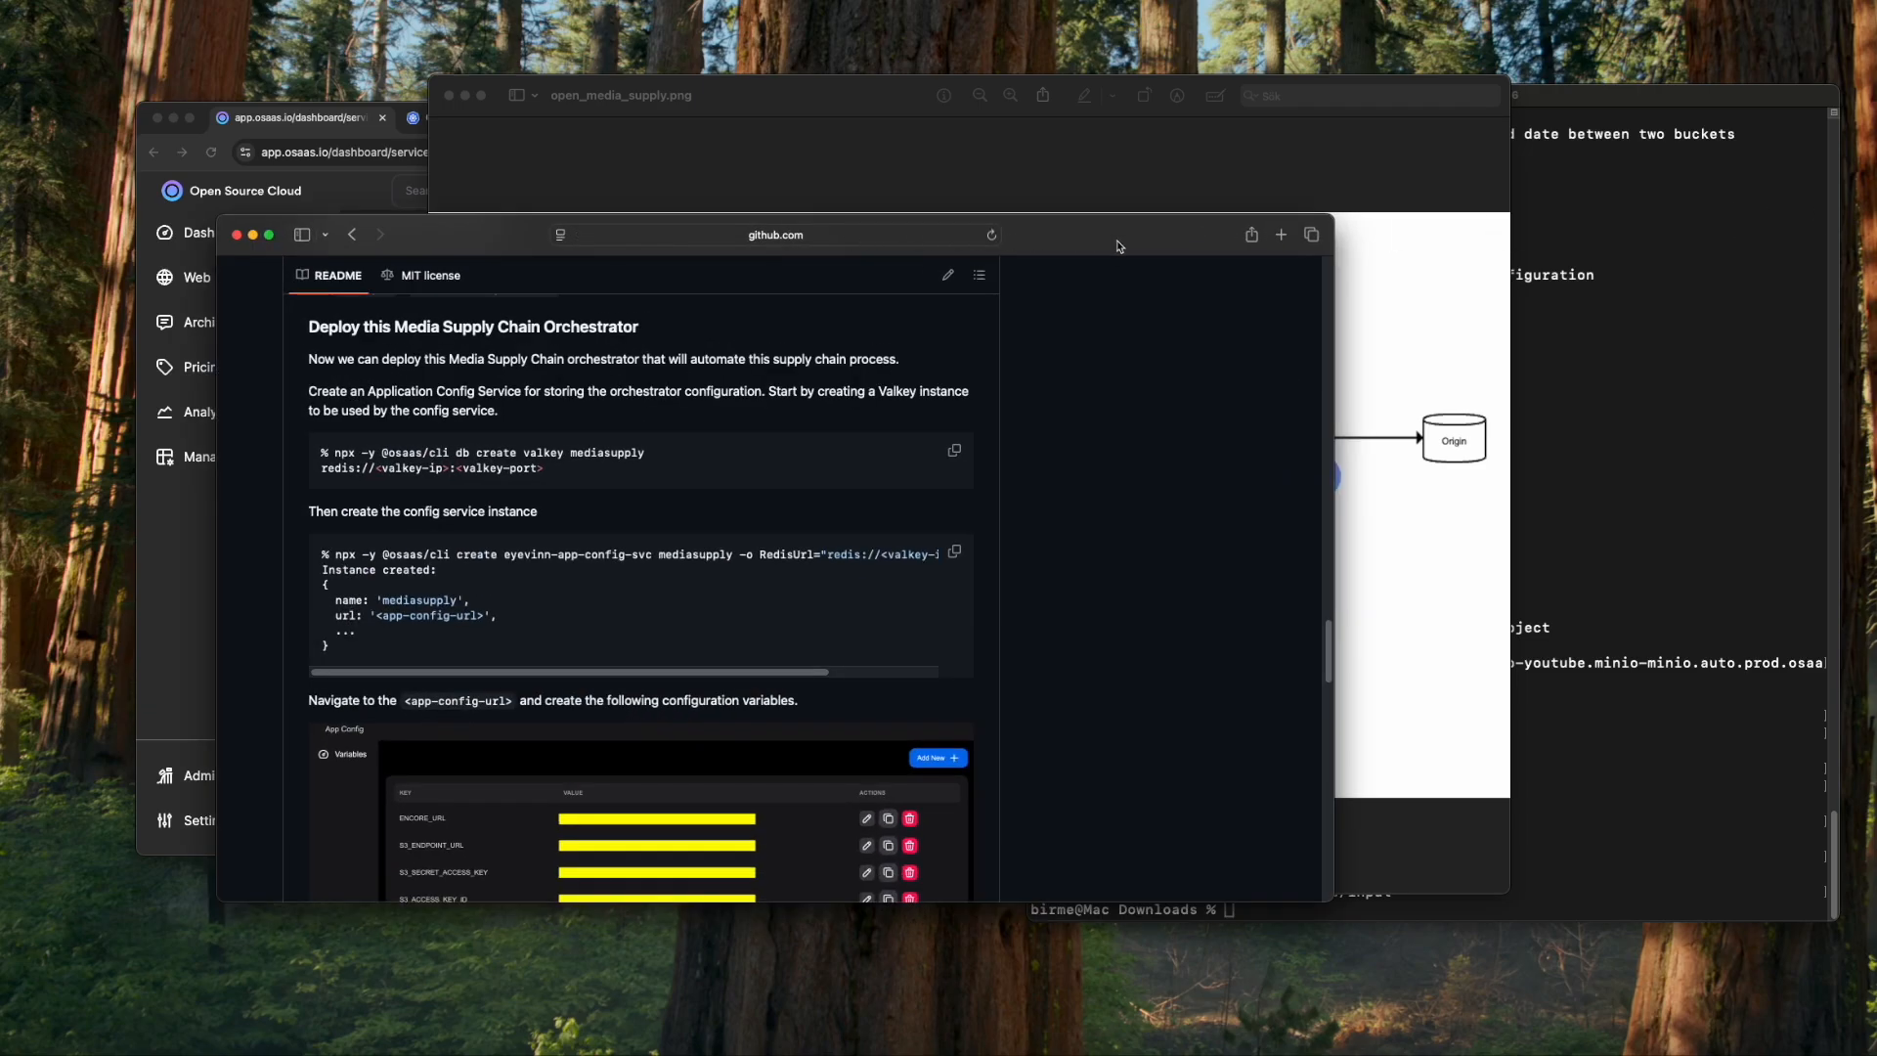
{"action": "scroll", "coordinate": [1045, 437], "scroll_direction": "up", "scroll_amount": 15}
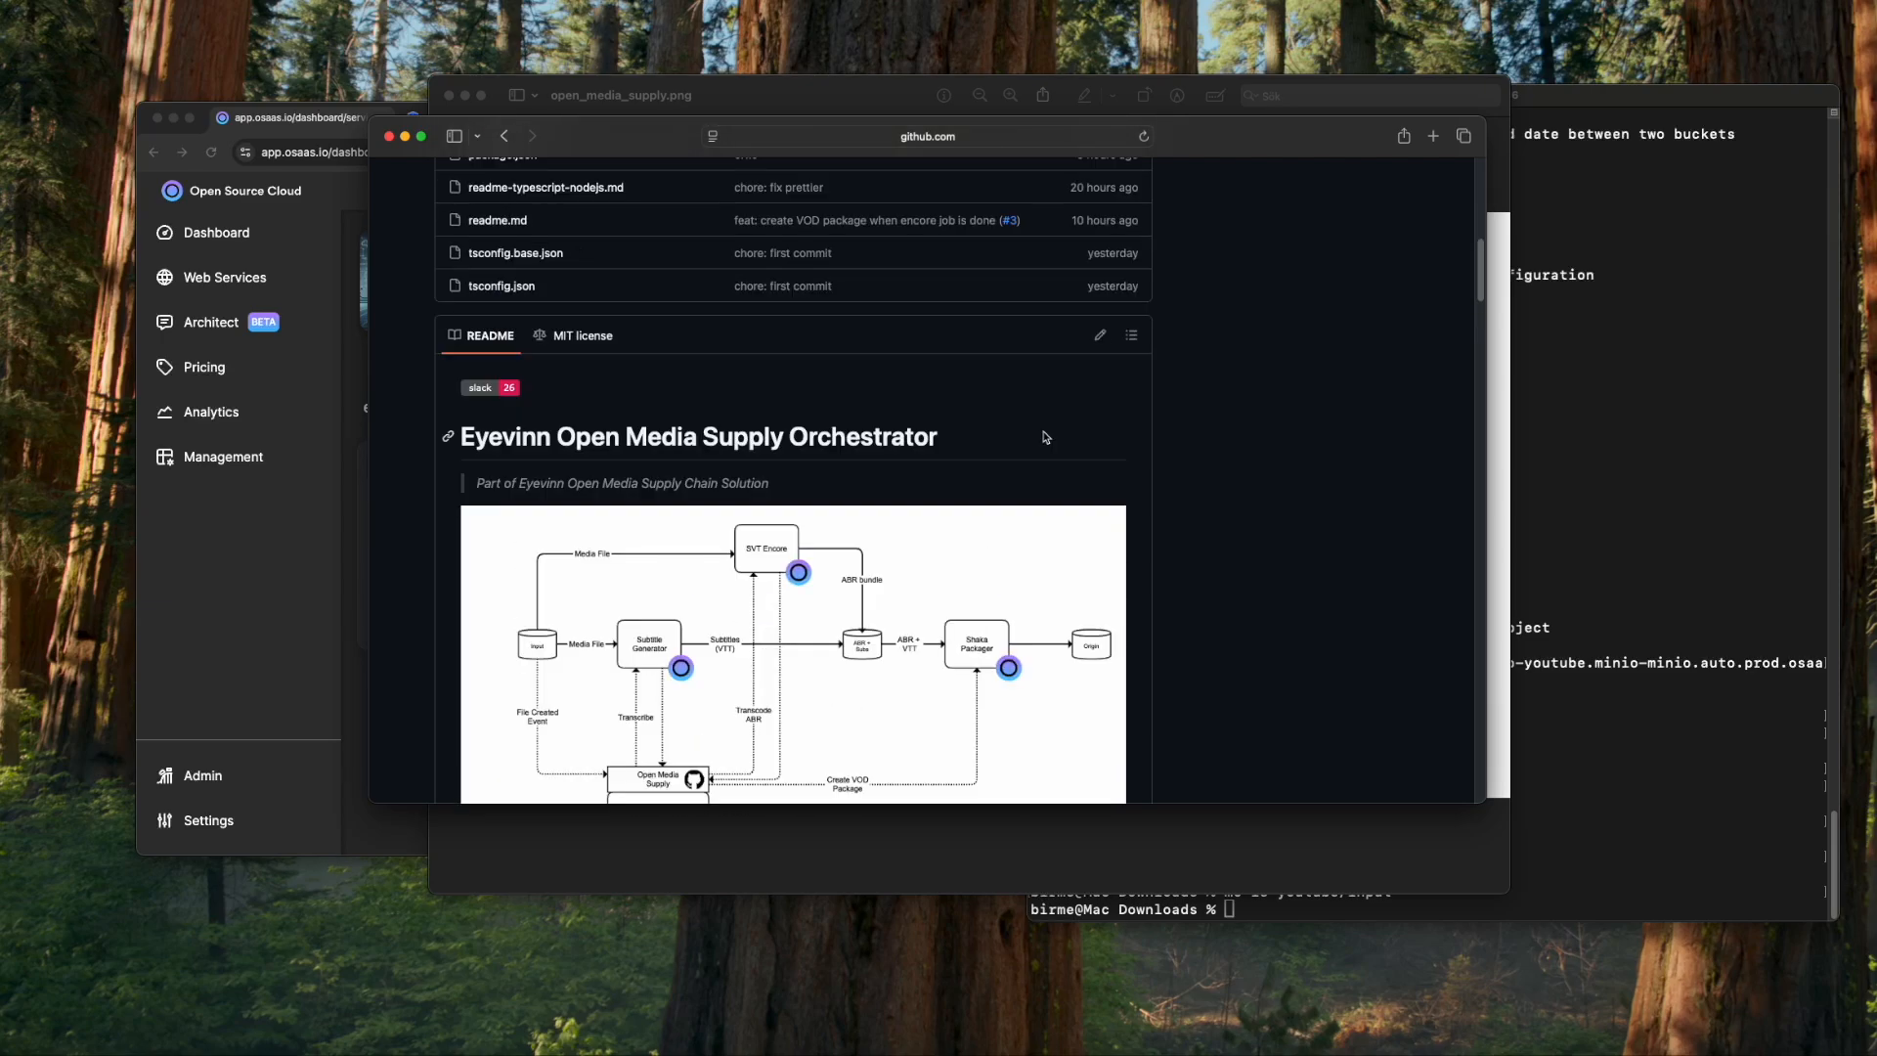
{"action": "scroll", "coordinate": [1045, 437], "scroll_direction": "down", "scroll_amount": 5}
{"action": "scroll", "coordinate": [1039, 439], "scroll_direction": "up", "scroll_amount": 8}
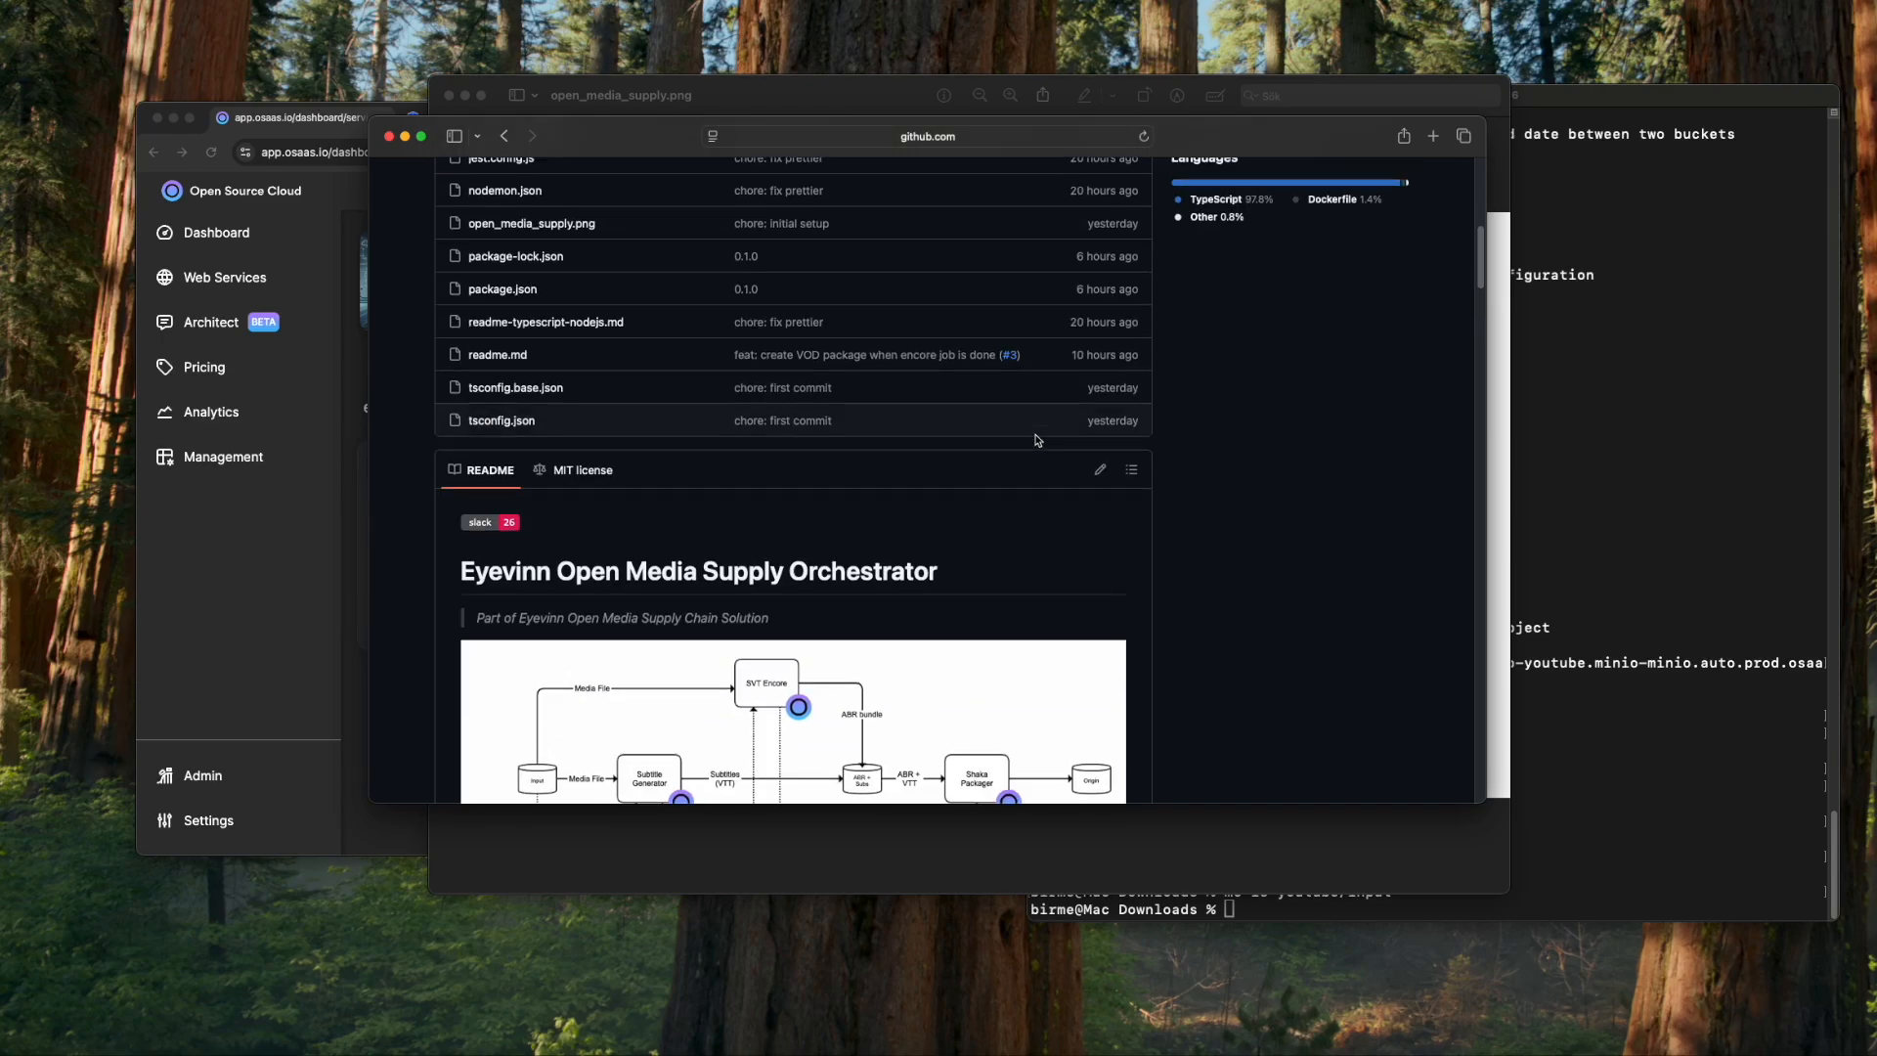
{"action": "scroll", "coordinate": [1038, 440], "scroll_direction": "down", "scroll_amount": 5}
{"action": "scroll", "coordinate": [1039, 440], "scroll_direction": "up", "scroll_amount": 10}
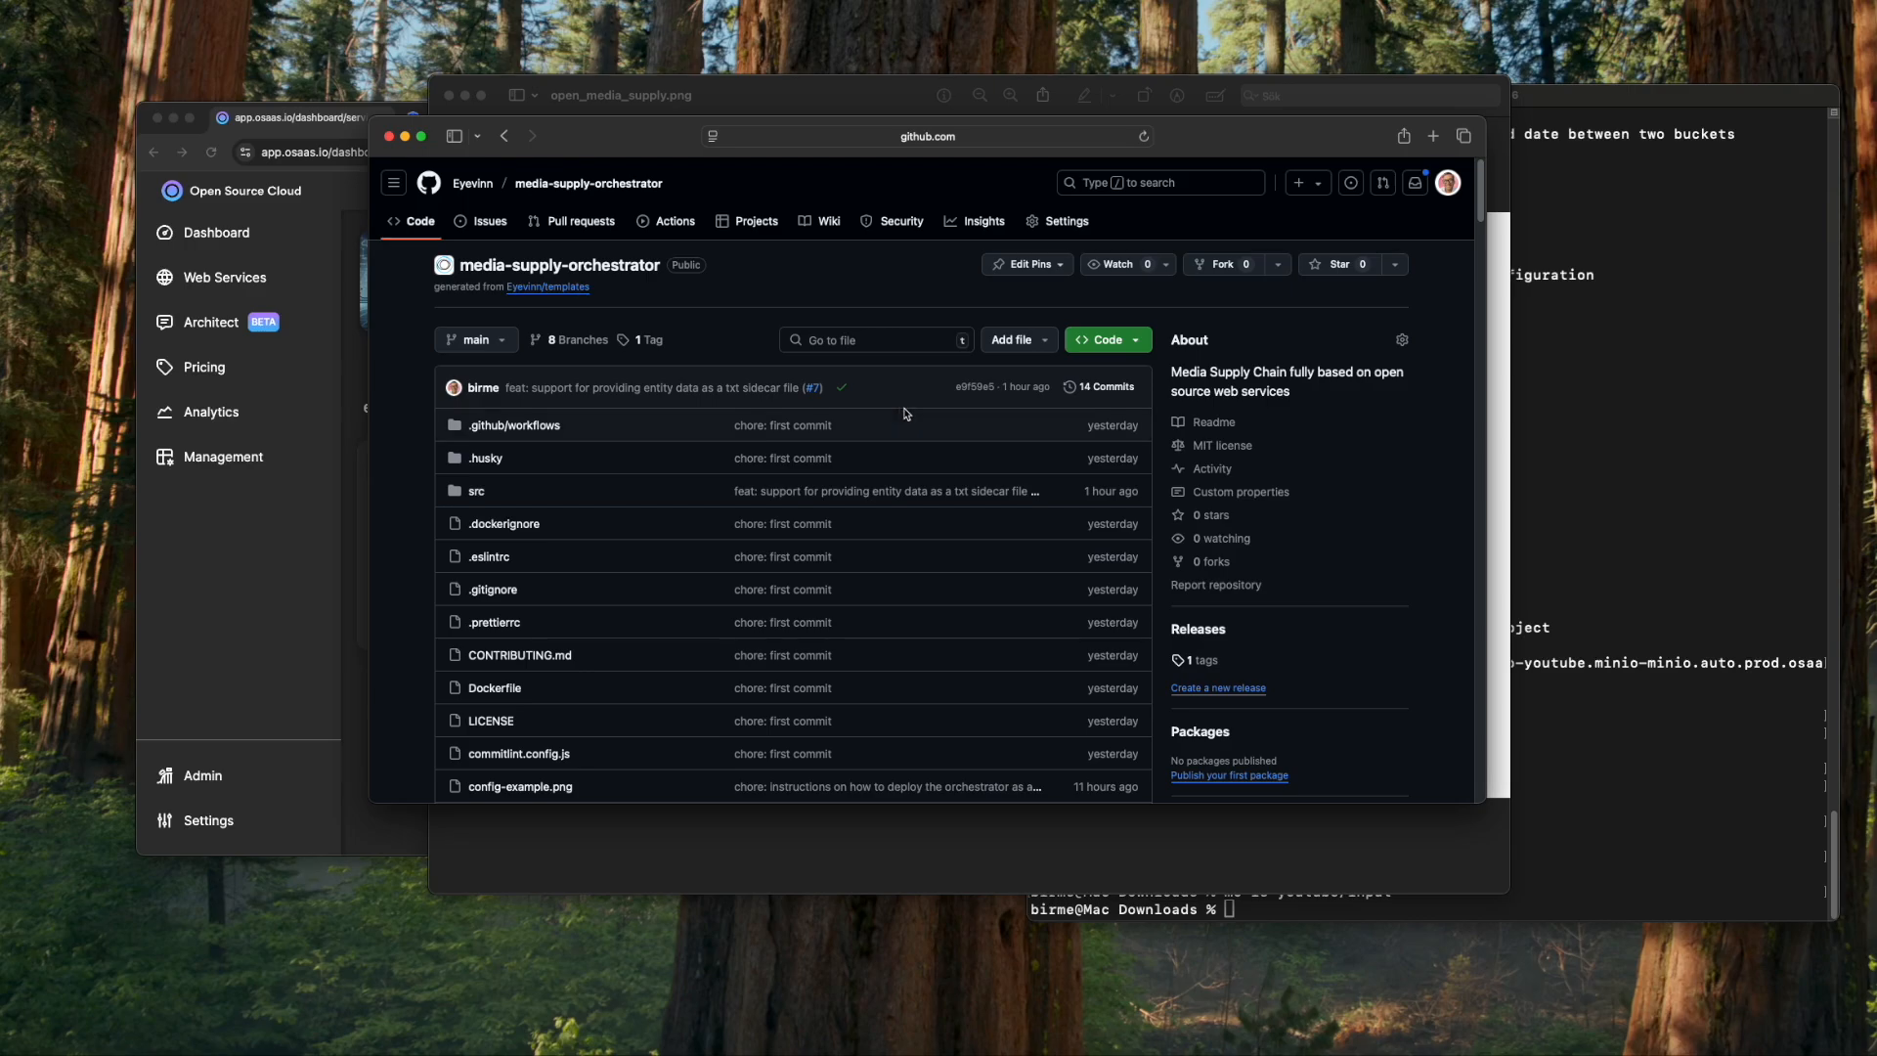
{"action": "scroll", "coordinate": [904, 414], "scroll_direction": "down", "scroll_amount": 10}
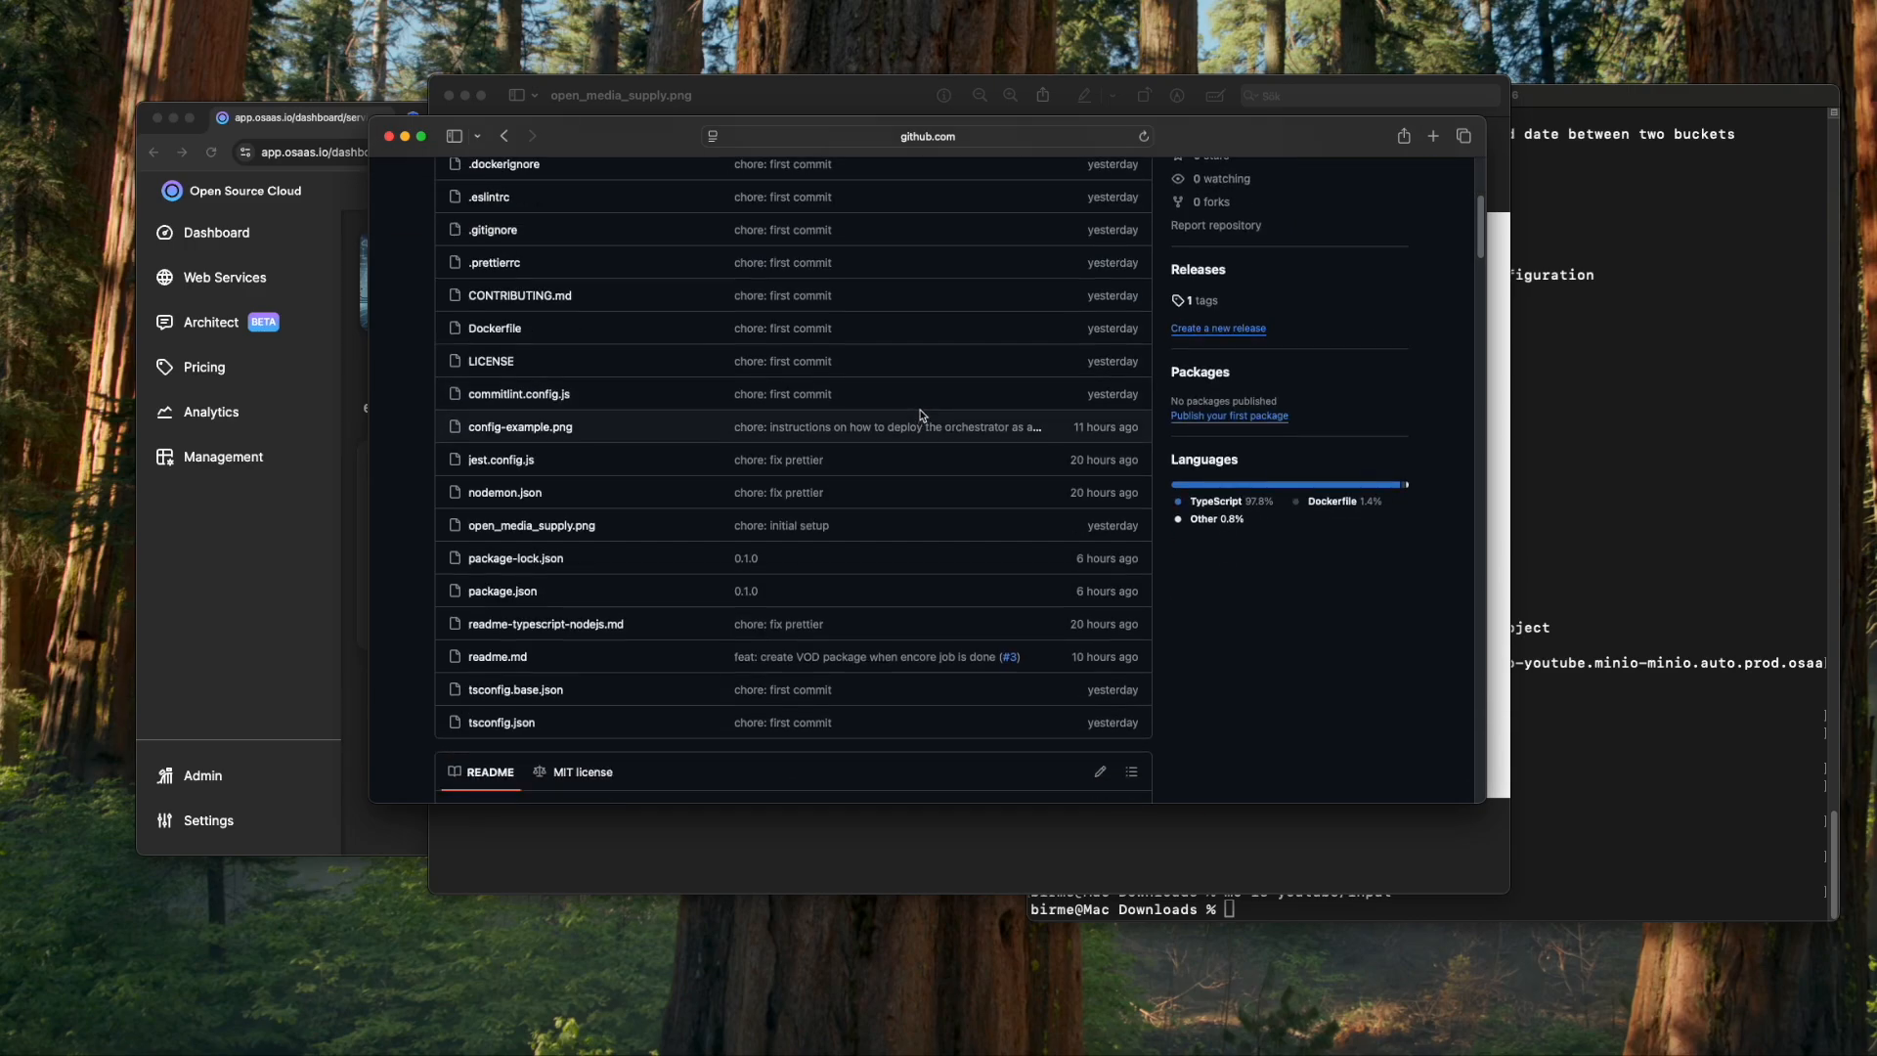
{"action": "scroll", "coordinate": [925, 410], "scroll_direction": "down", "scroll_amount": 3}
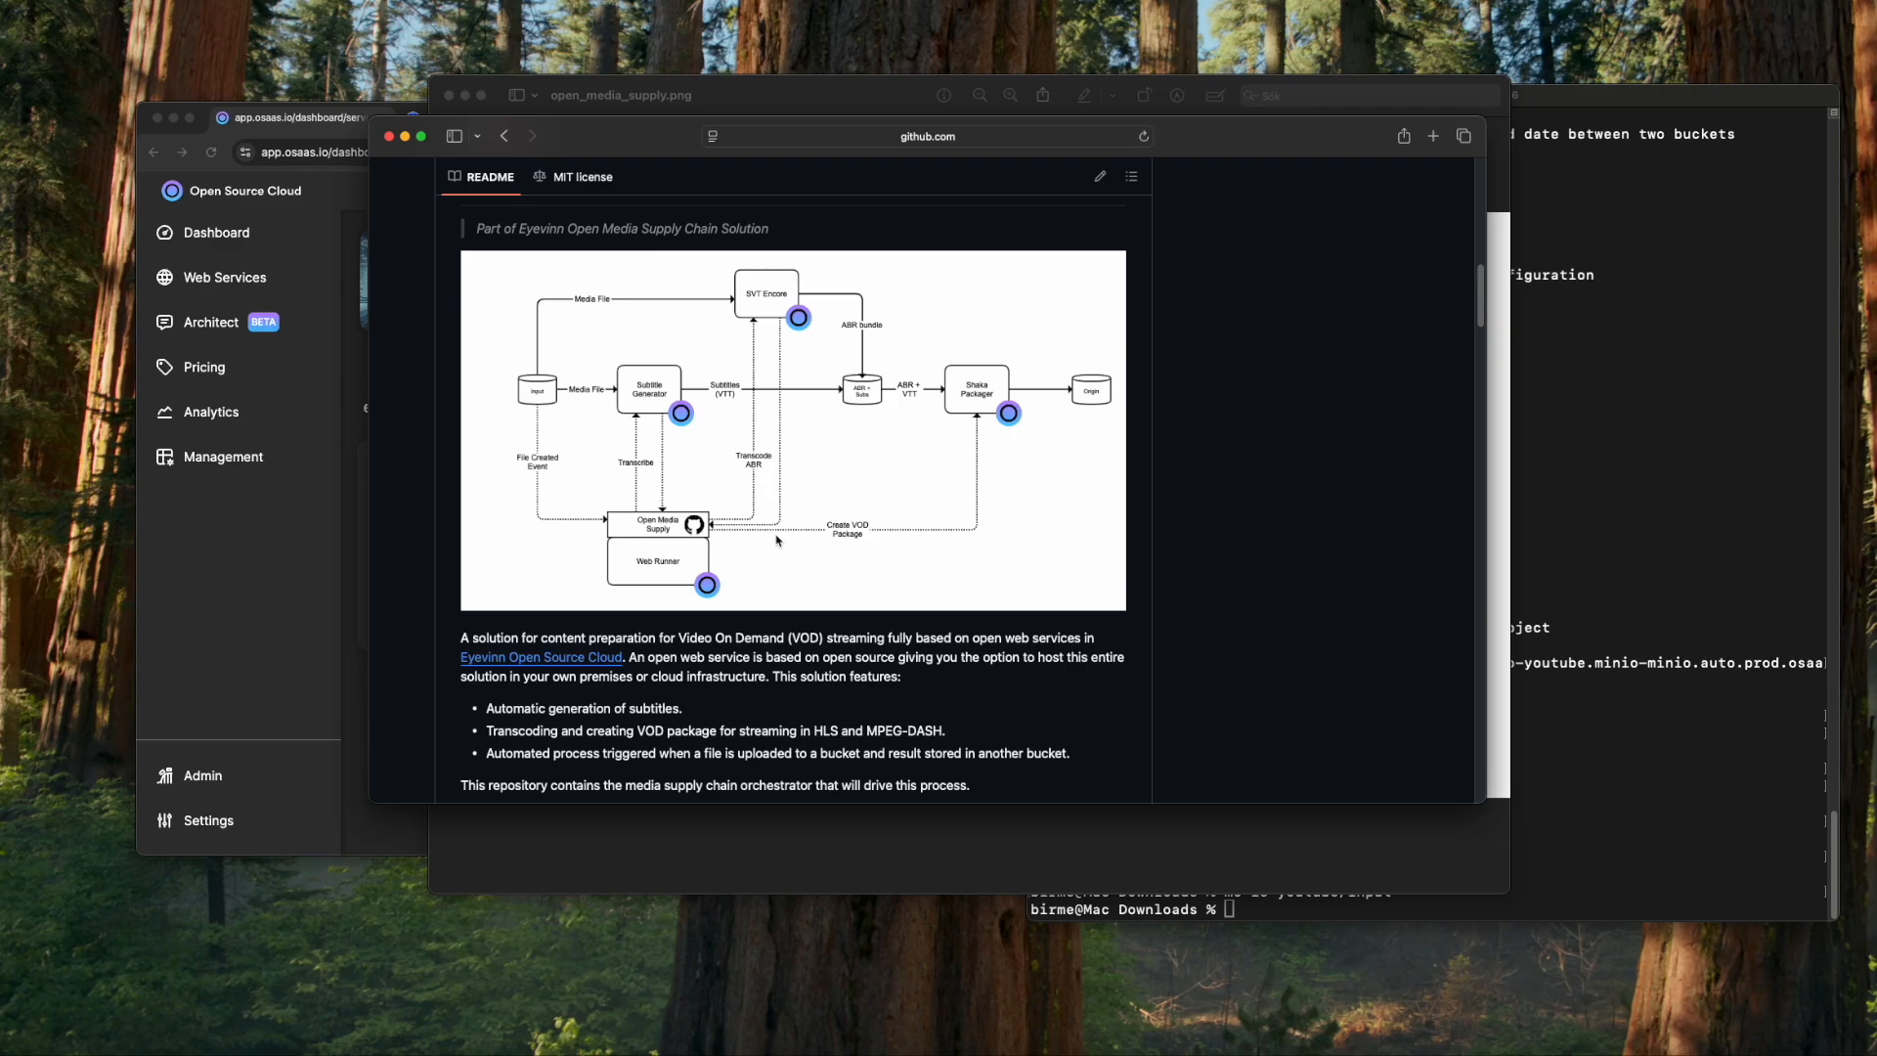
{"action": "scroll", "coordinate": [1074, 555], "scroll_direction": "down", "scroll_amount": 5}
{"action": "scroll", "coordinate": [1074, 555], "scroll_direction": "down", "scroll_amount": 15}
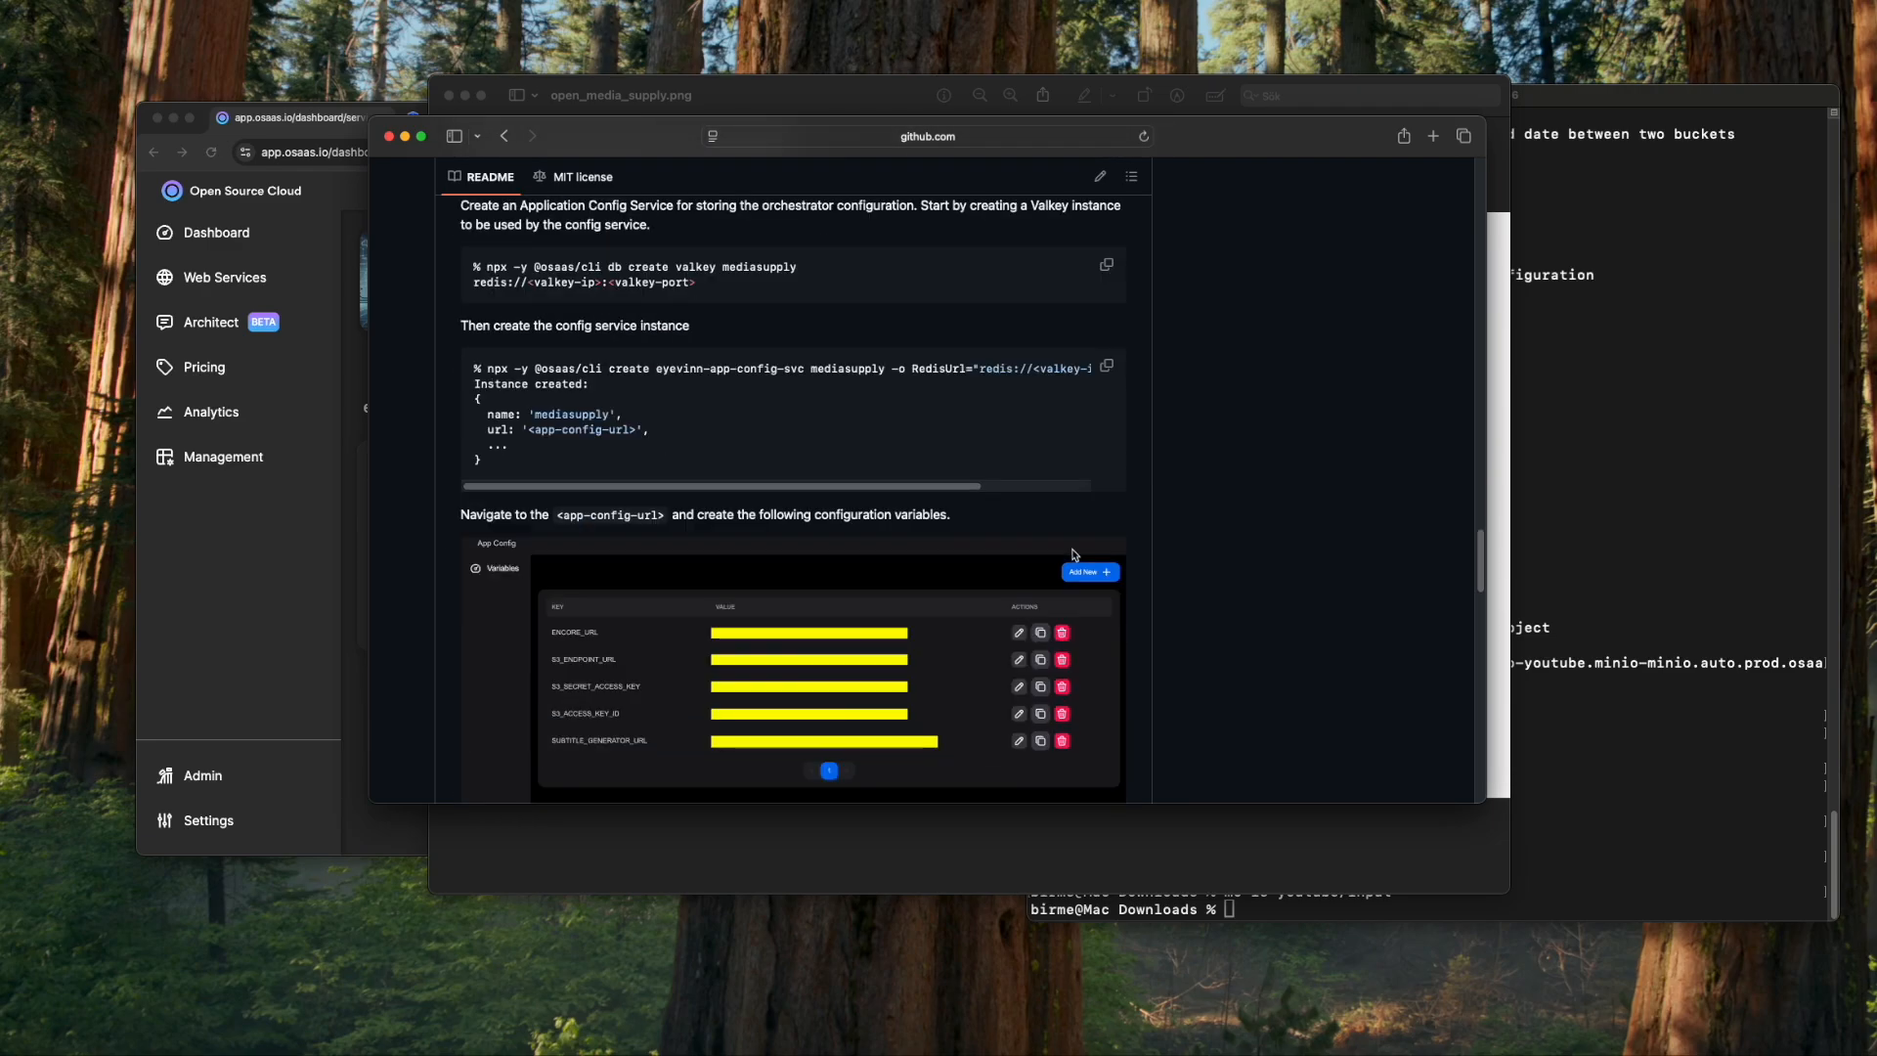
{"action": "scroll", "coordinate": [1072, 555], "scroll_direction": "up", "scroll_amount": 2}
{"action": "scroll", "coordinate": [1072, 555], "scroll_direction": "down", "scroll_amount": 8}
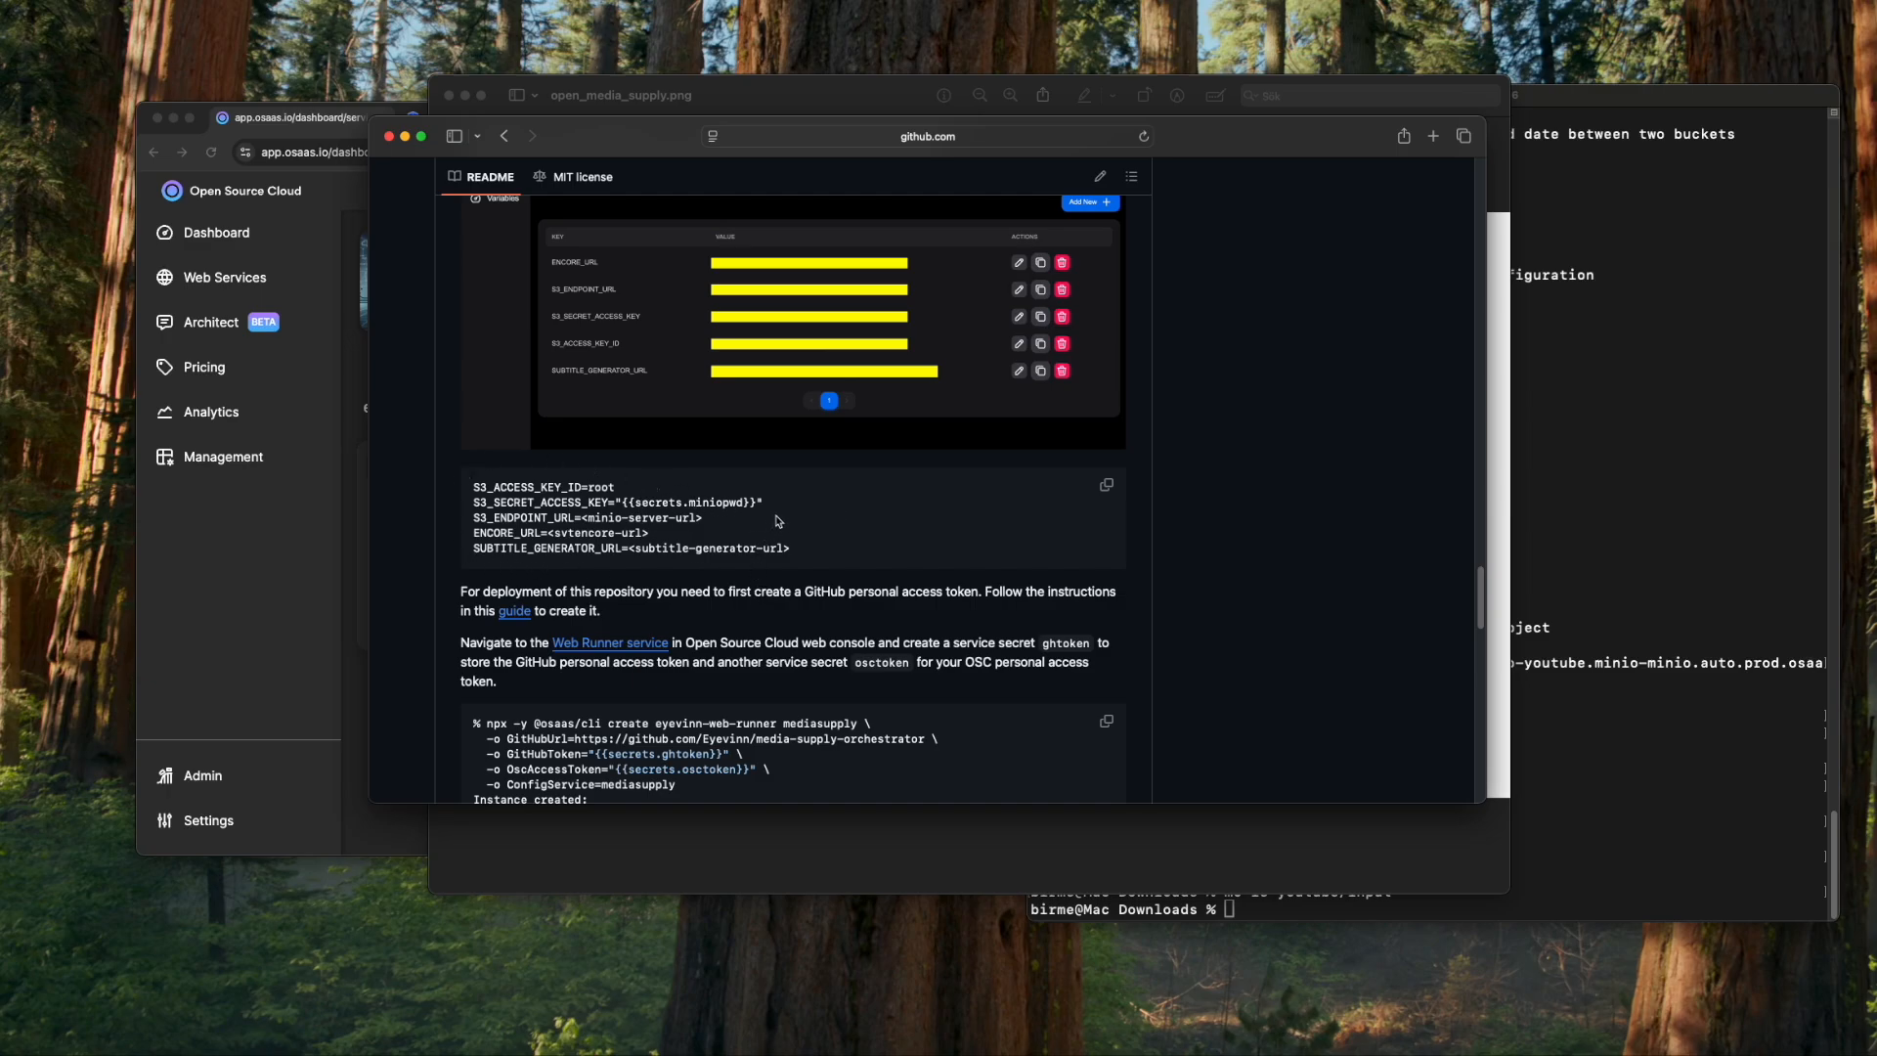
{"action": "key", "text": "super+Tab"}
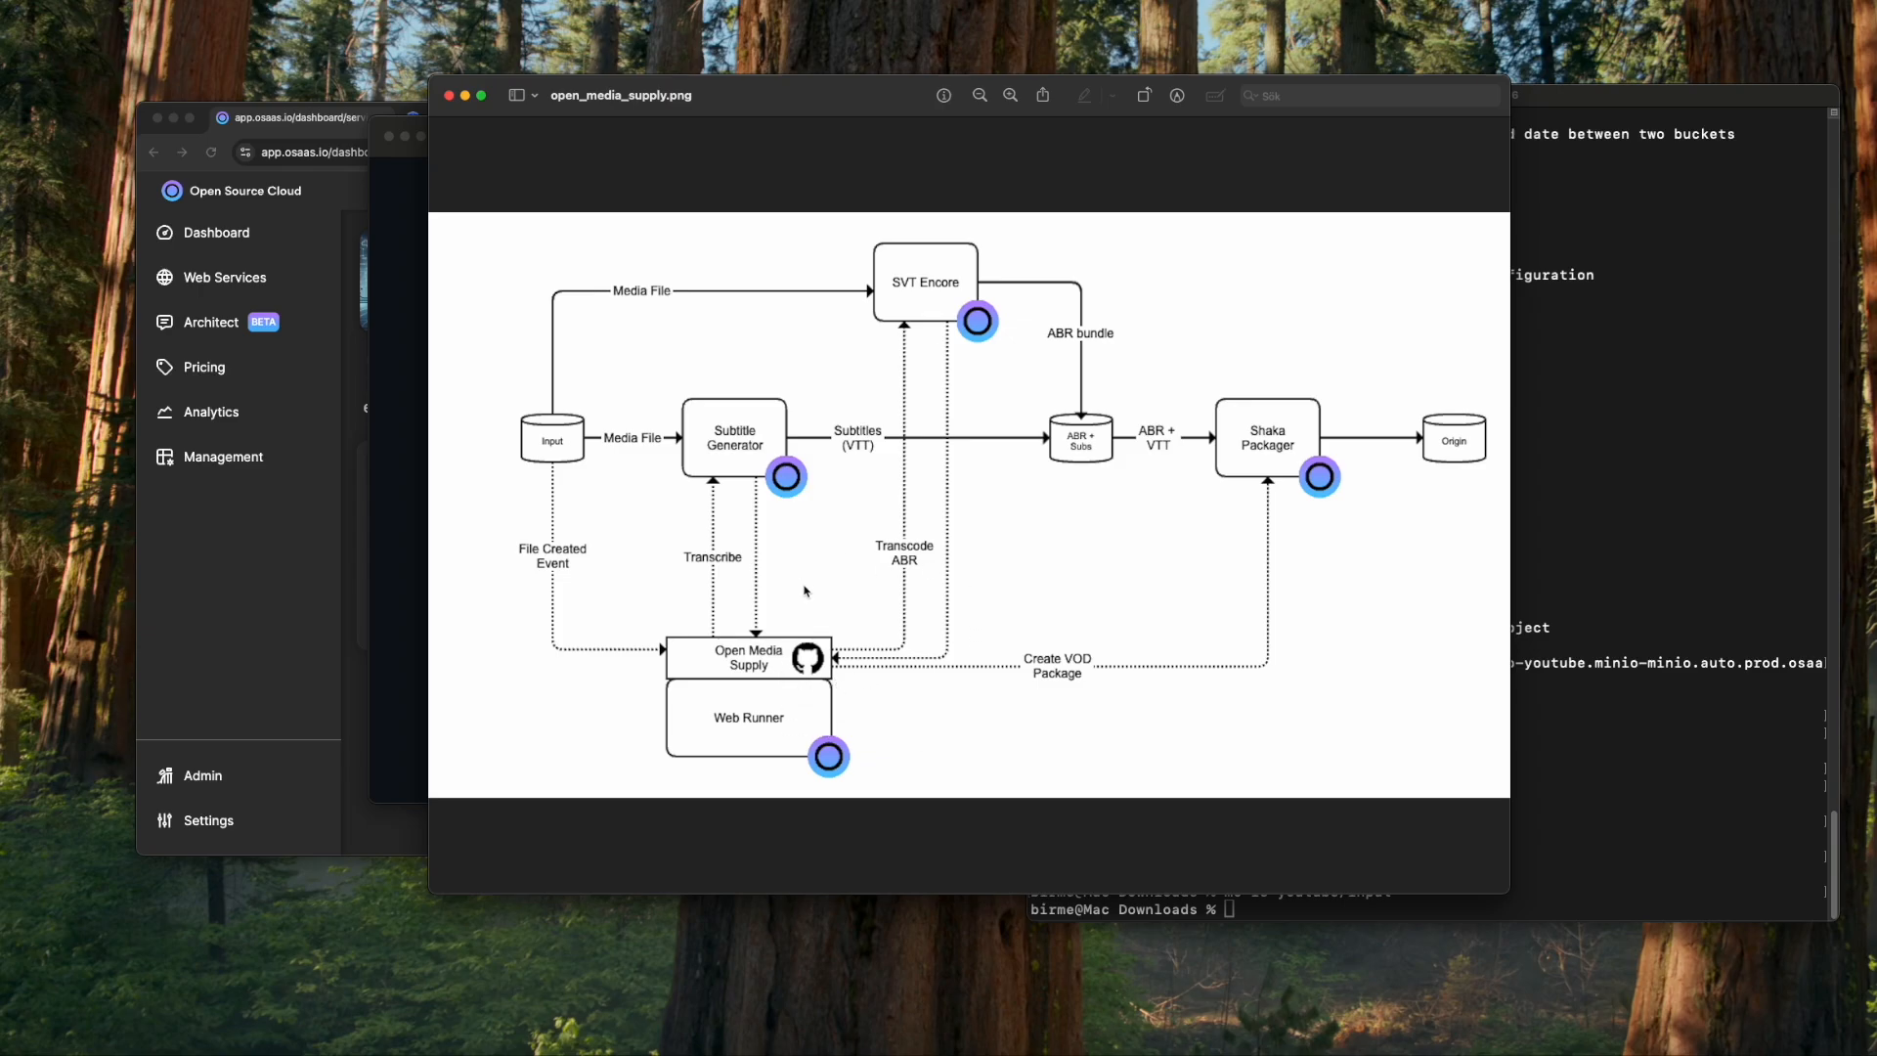
- Create a Valkey instance named mediasupply
{"action": "left_click", "coordinate": [381, 829]}
{"action": "left_click", "coordinate": [518, 192]}
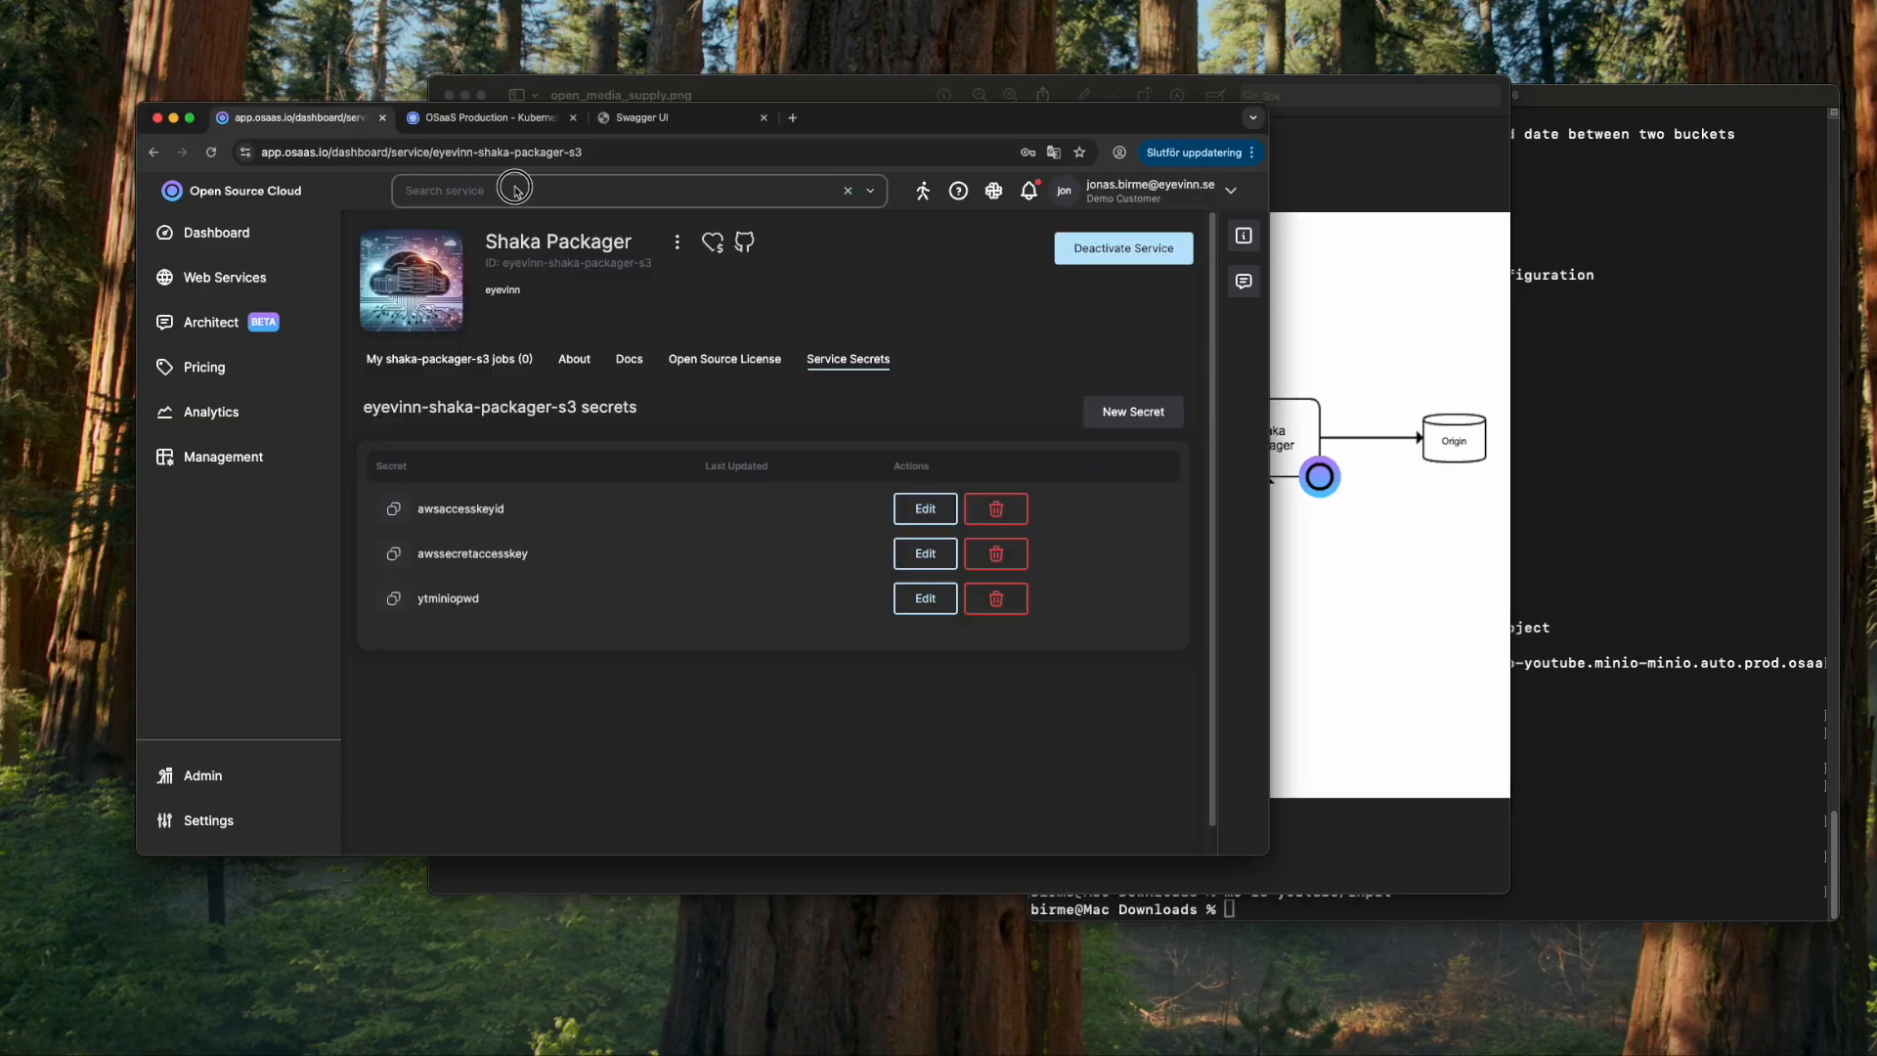
{"action": "type", "text": "valk"}
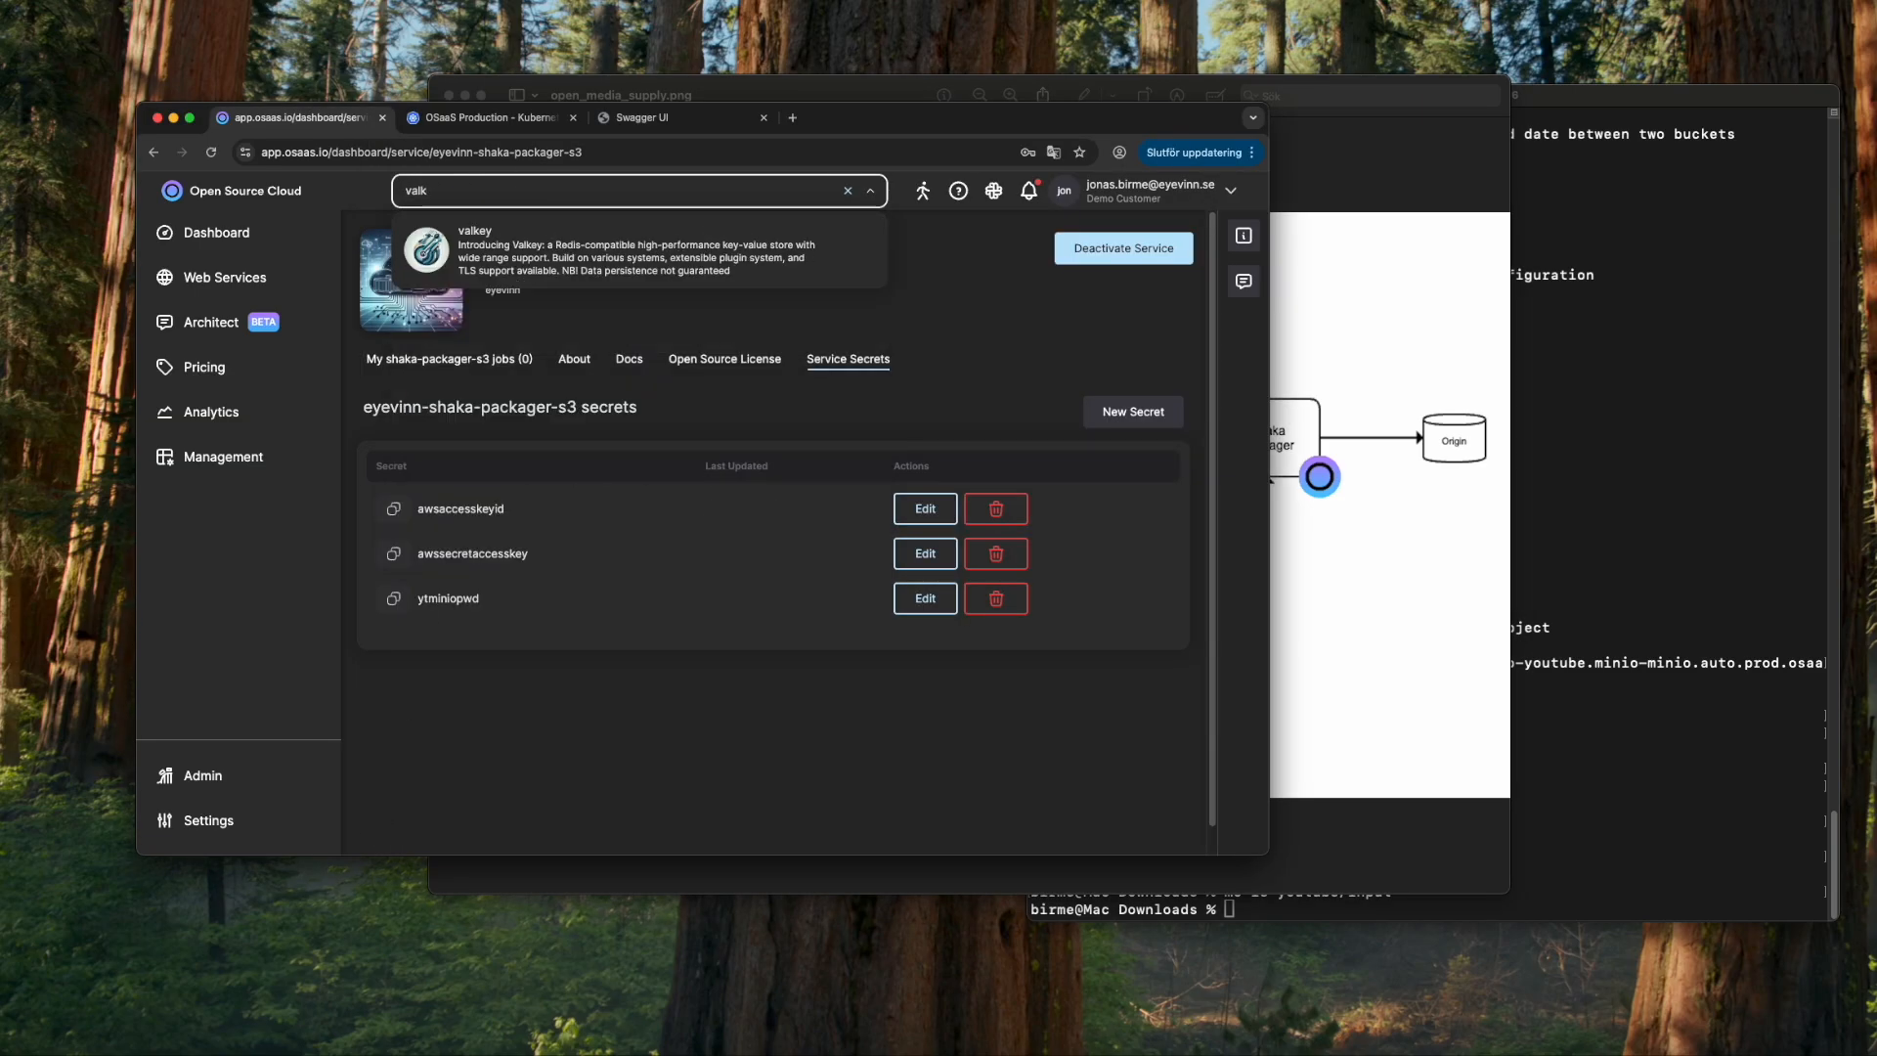
{"action": "key", "text": "Escape"}
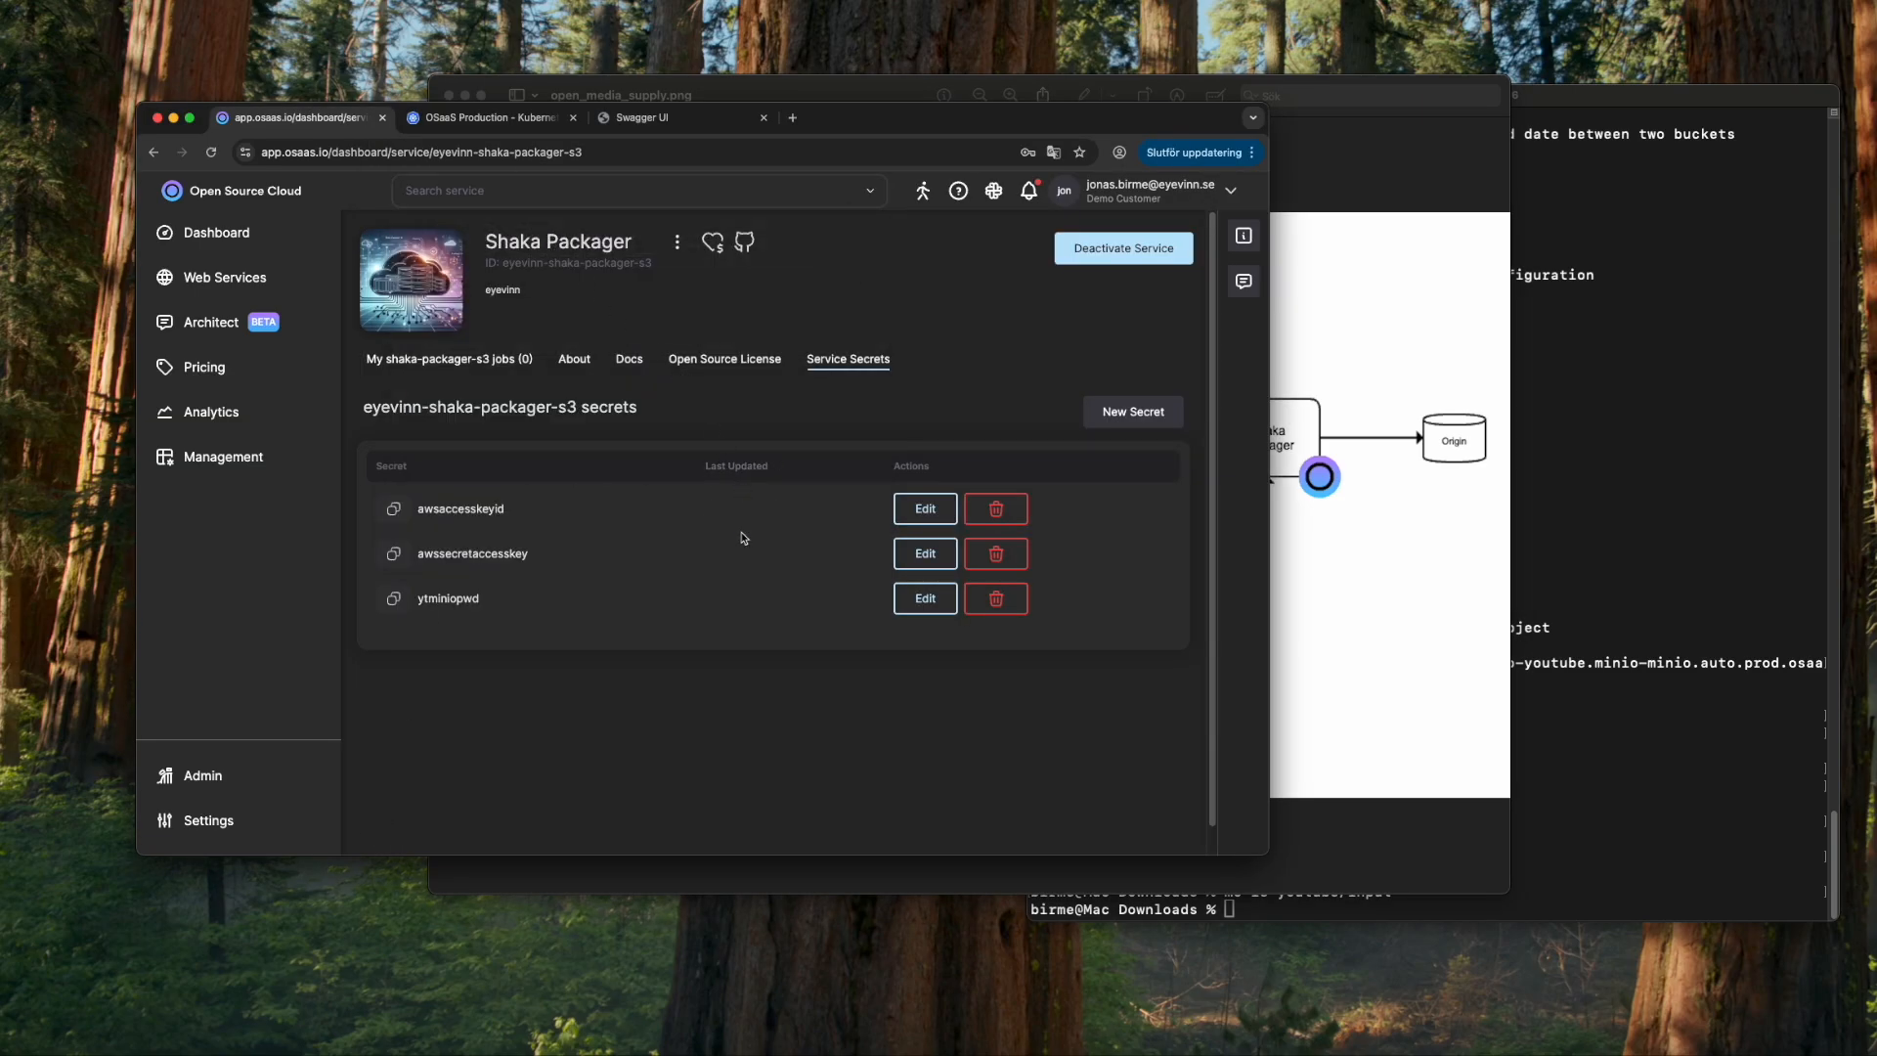
{"action": "left_click", "coordinate": [532, 497]}
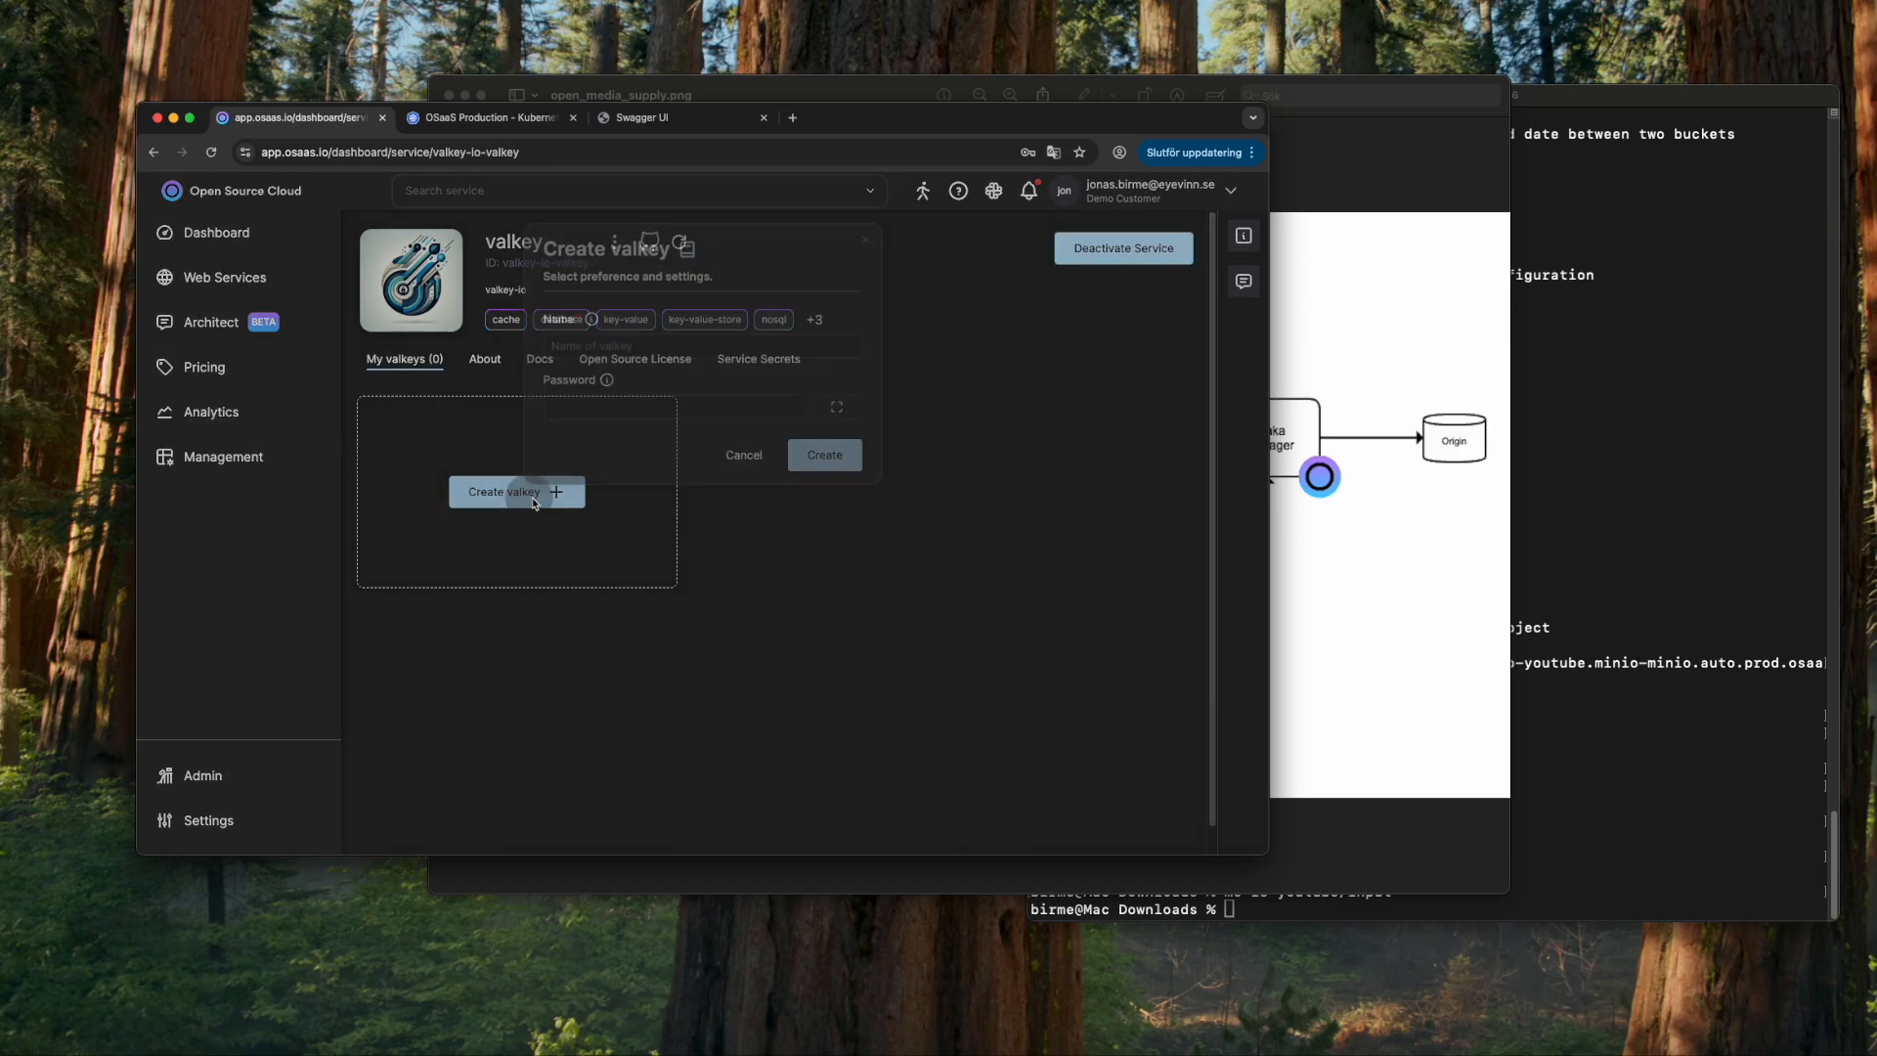
{"action": "left_click", "coordinate": [642, 348]}
{"action": "type", "text": "mediasupply"}
{"action": "key", "text": "Return"}
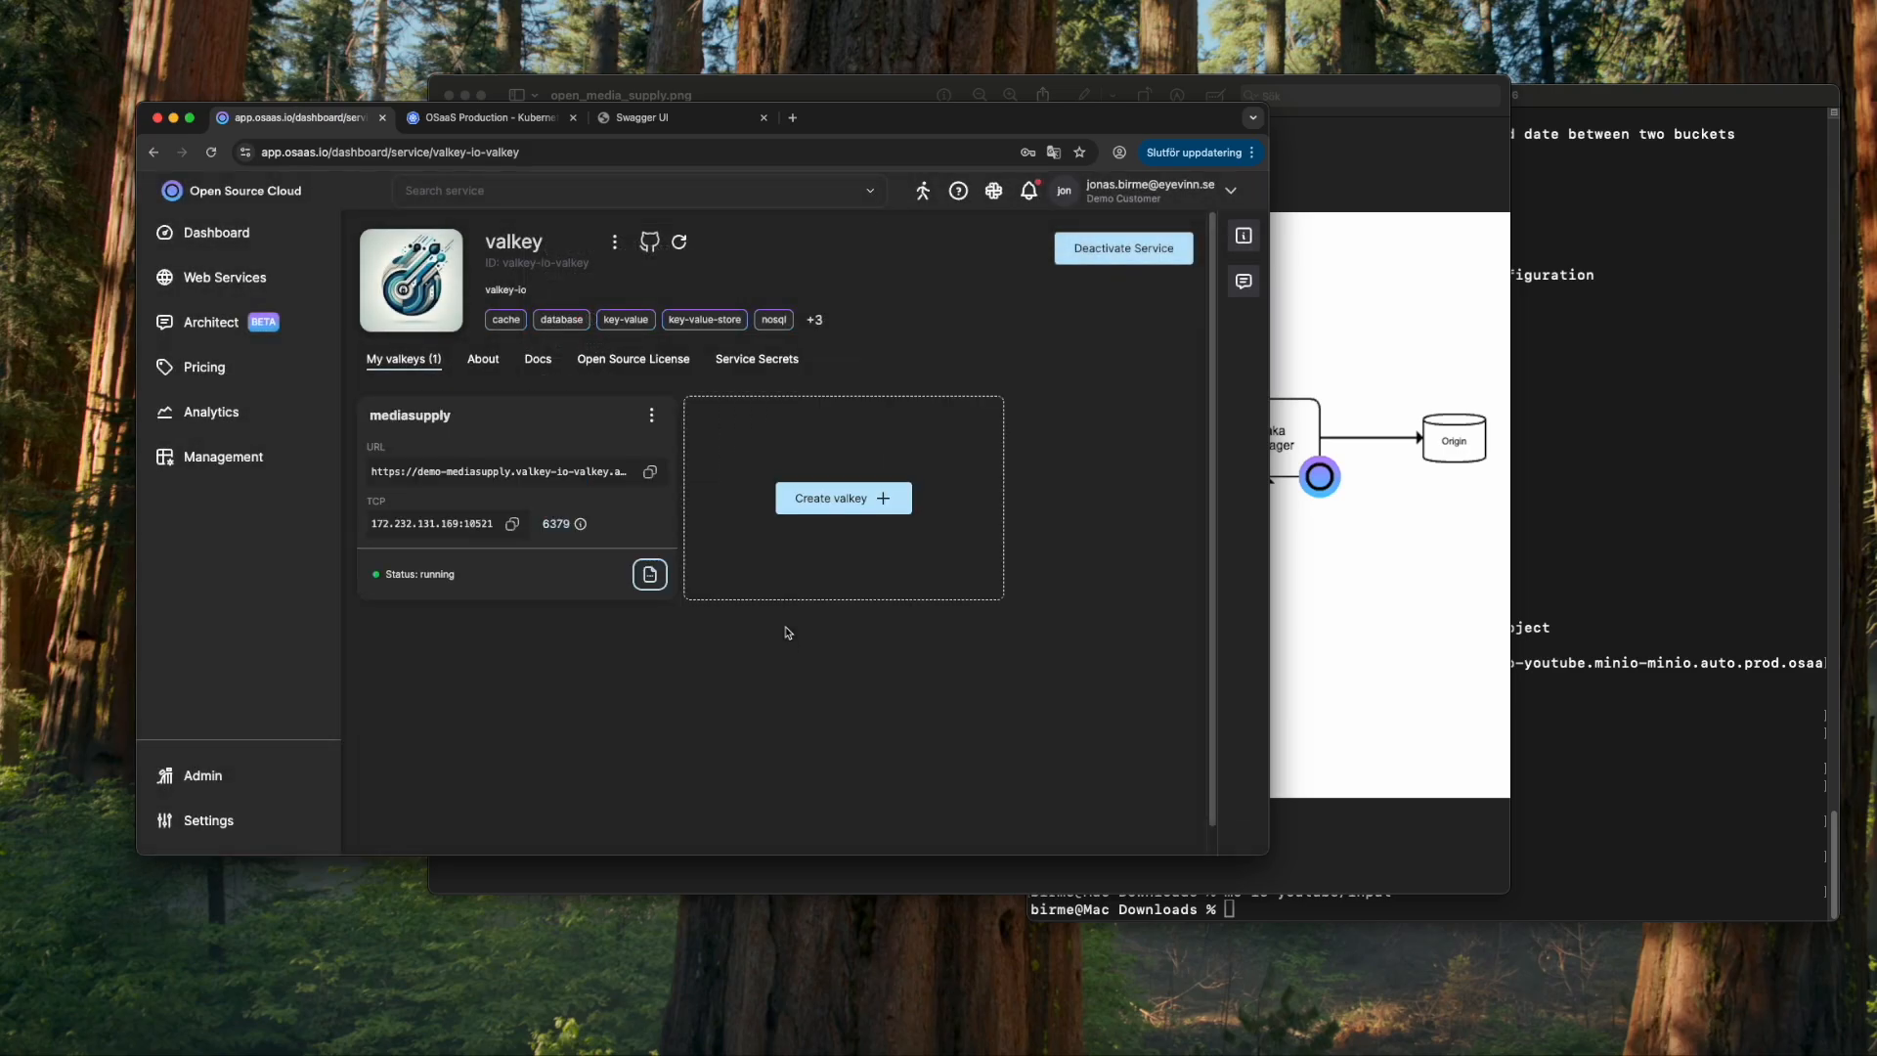
- Copy the instance's TCP address 172.232.131.169:10521 and paste it into Terminal
{"action": "left_click", "coordinate": [512, 524]}
{"action": "left_click", "coordinate": [1660, 784]}
{"action": "key", "text": "super+v"}
- Clear the terminal prompt and open the Application Config Service page
{"action": "key", "text": "ctrl+c"}
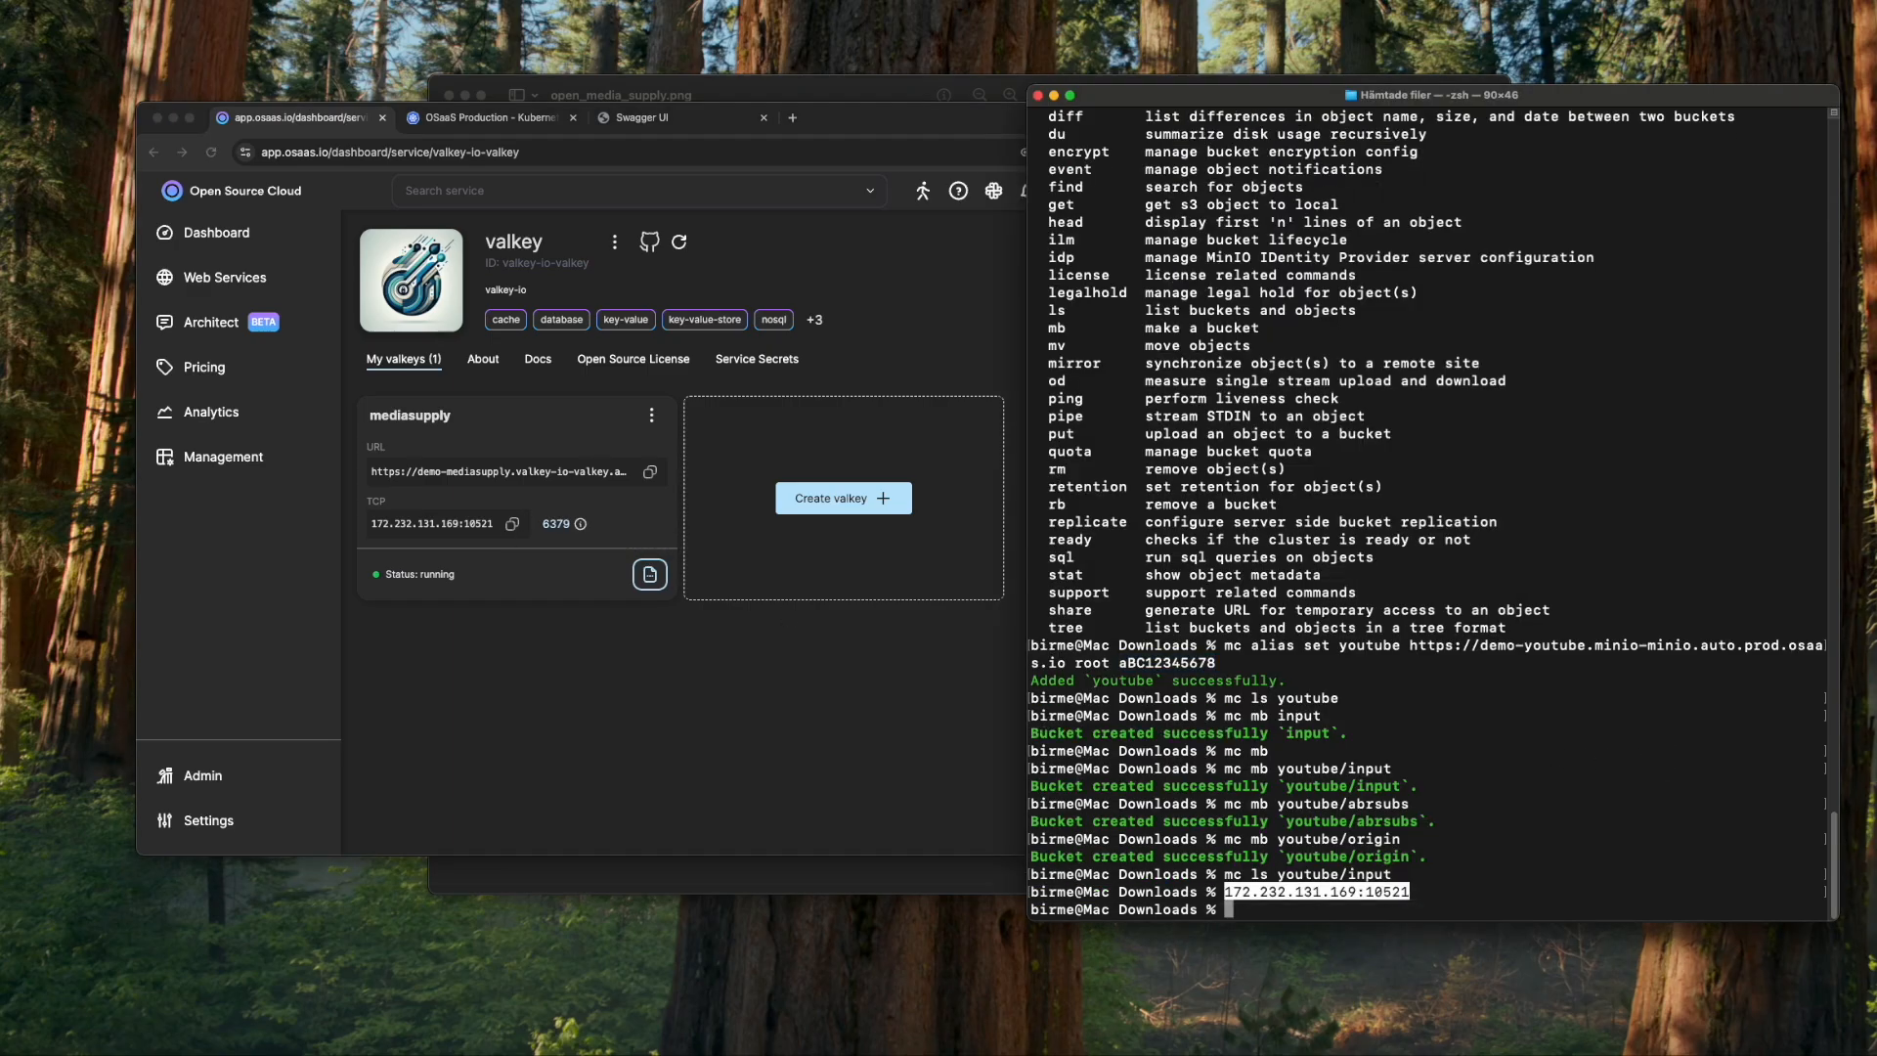
{"action": "left_click", "coordinate": [592, 721]}
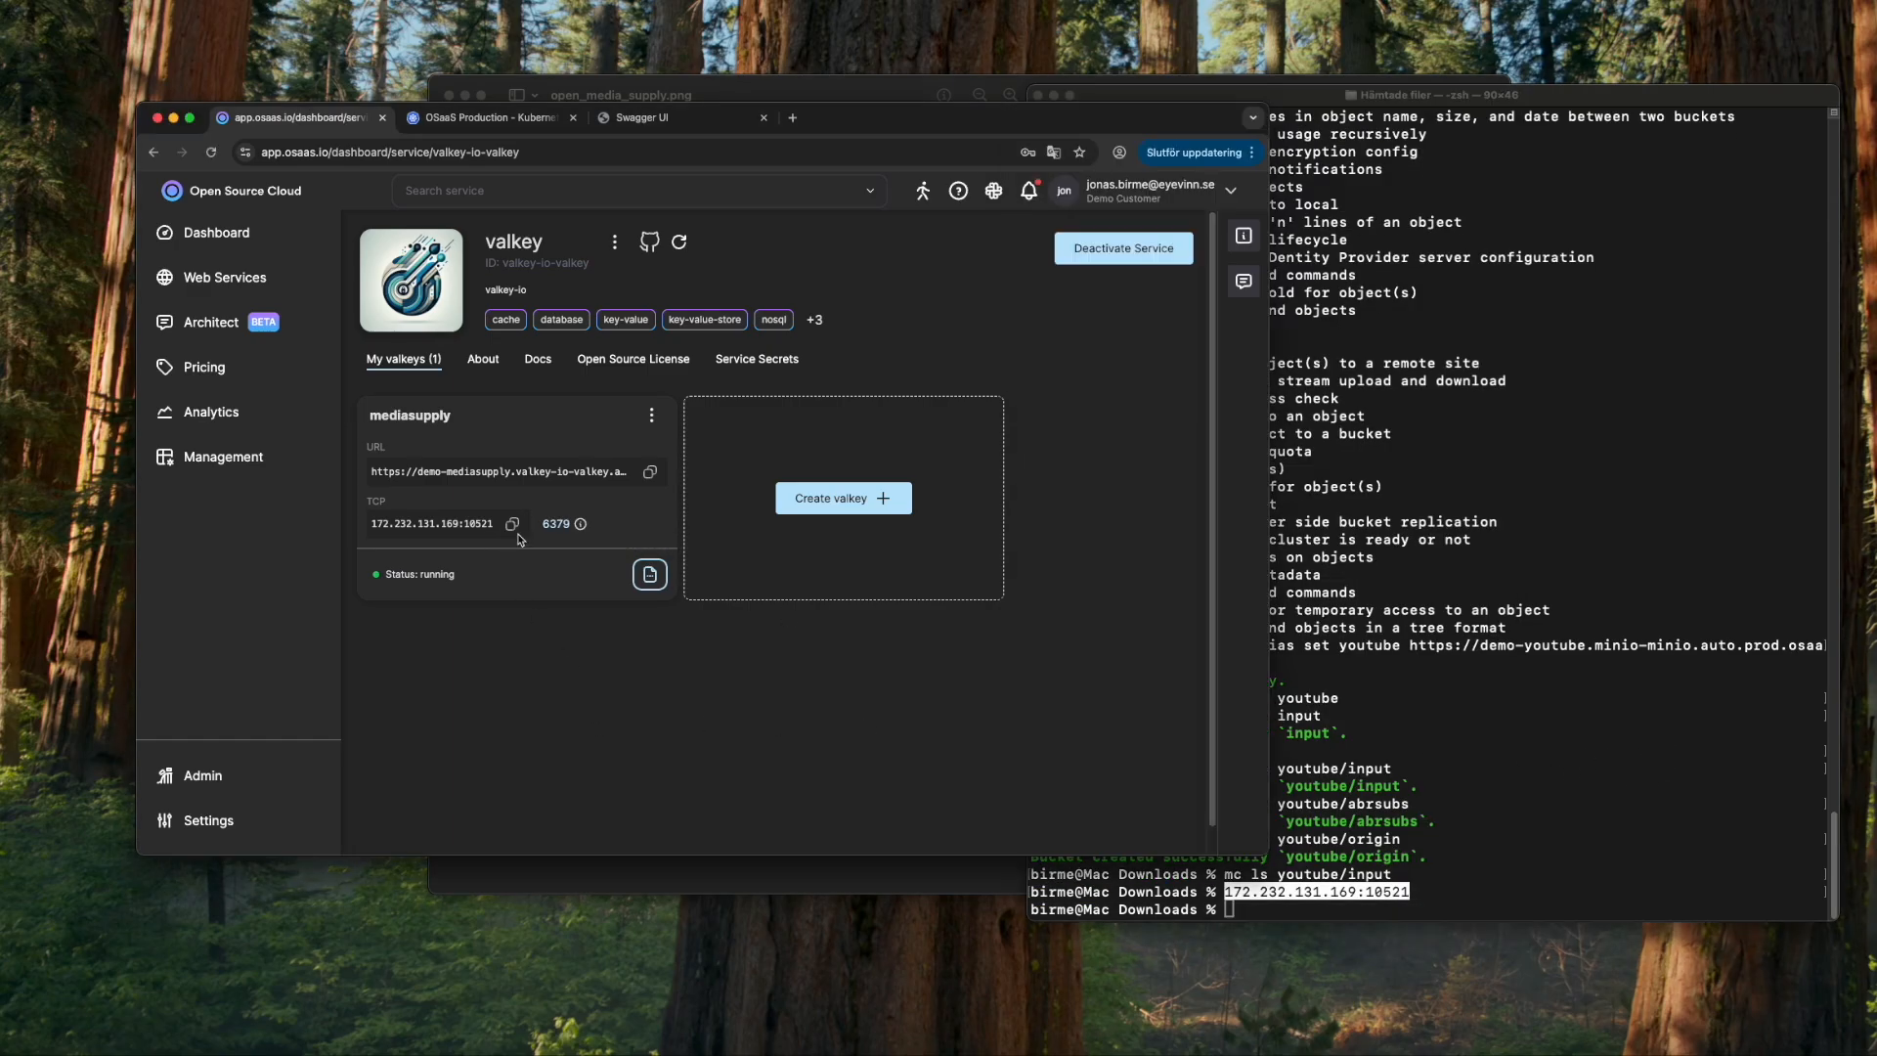
{"action": "left_click", "coordinate": [674, 190]}
{"action": "type", "text": "appl"}
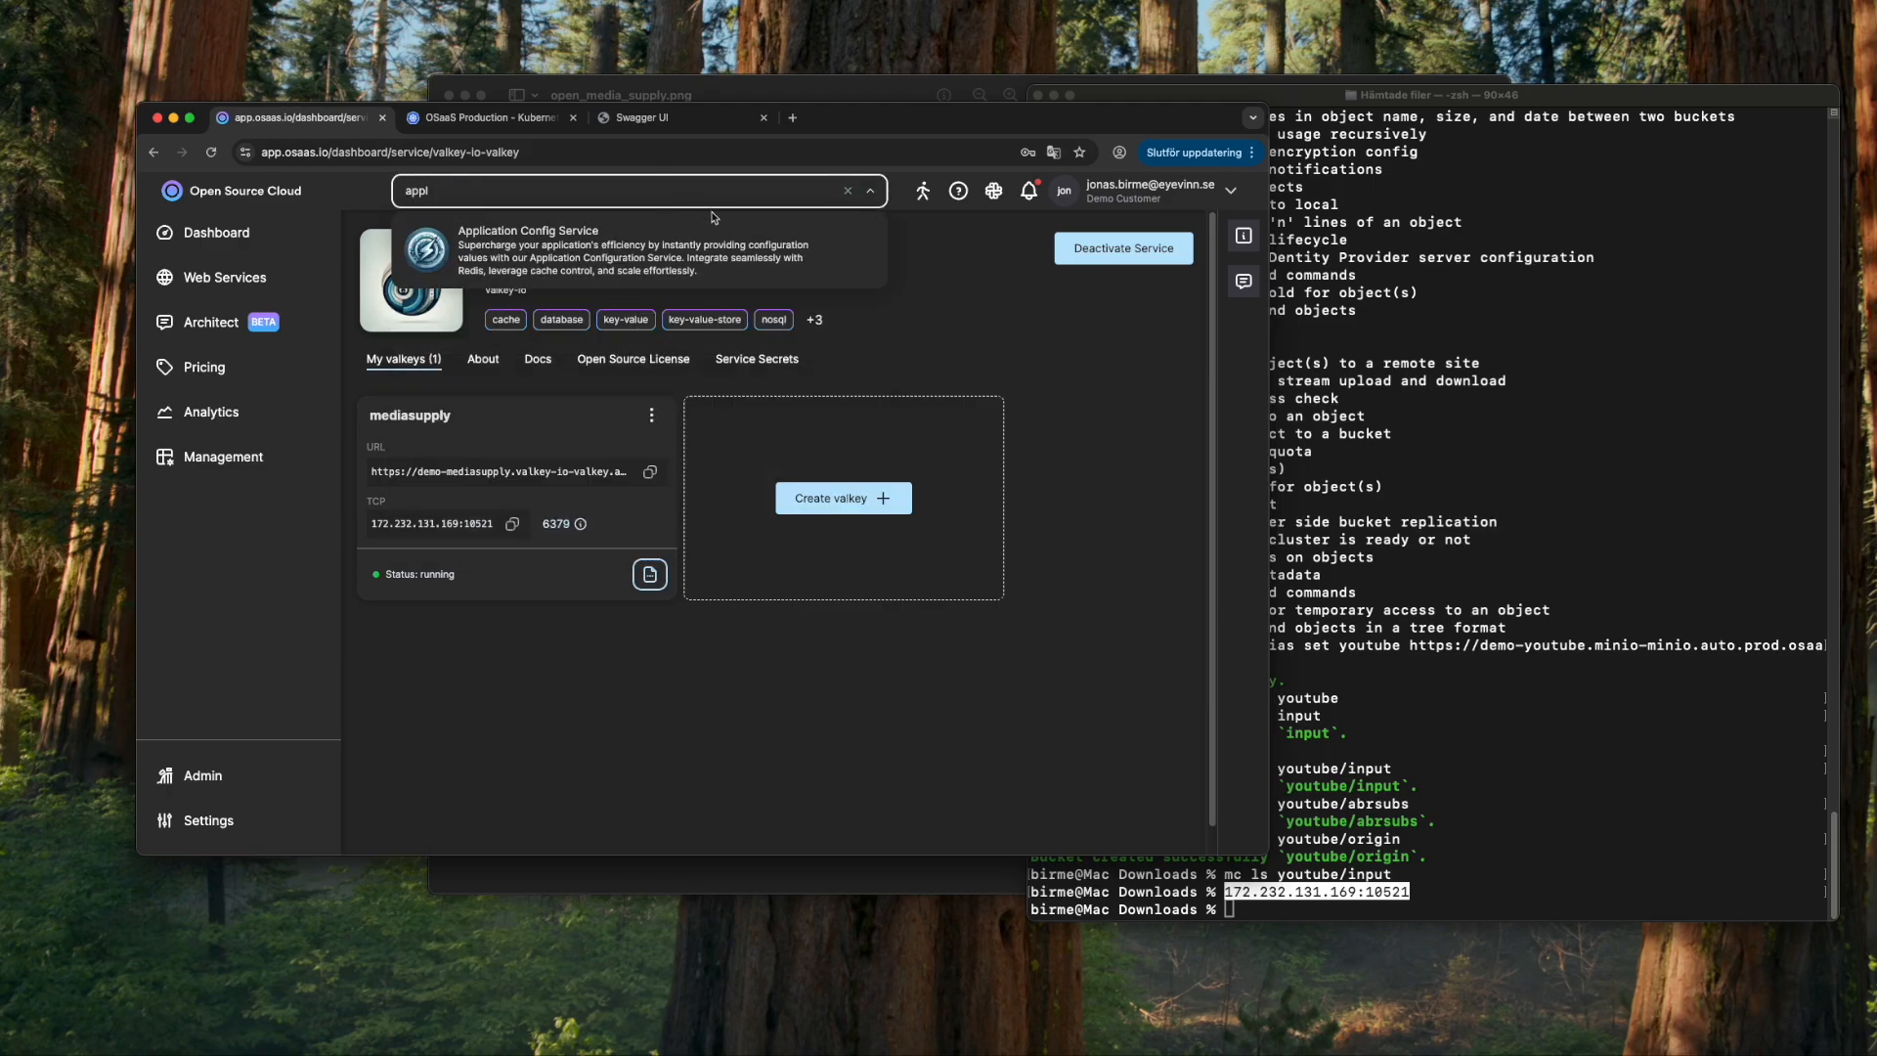
{"action": "key", "text": "Escape"}
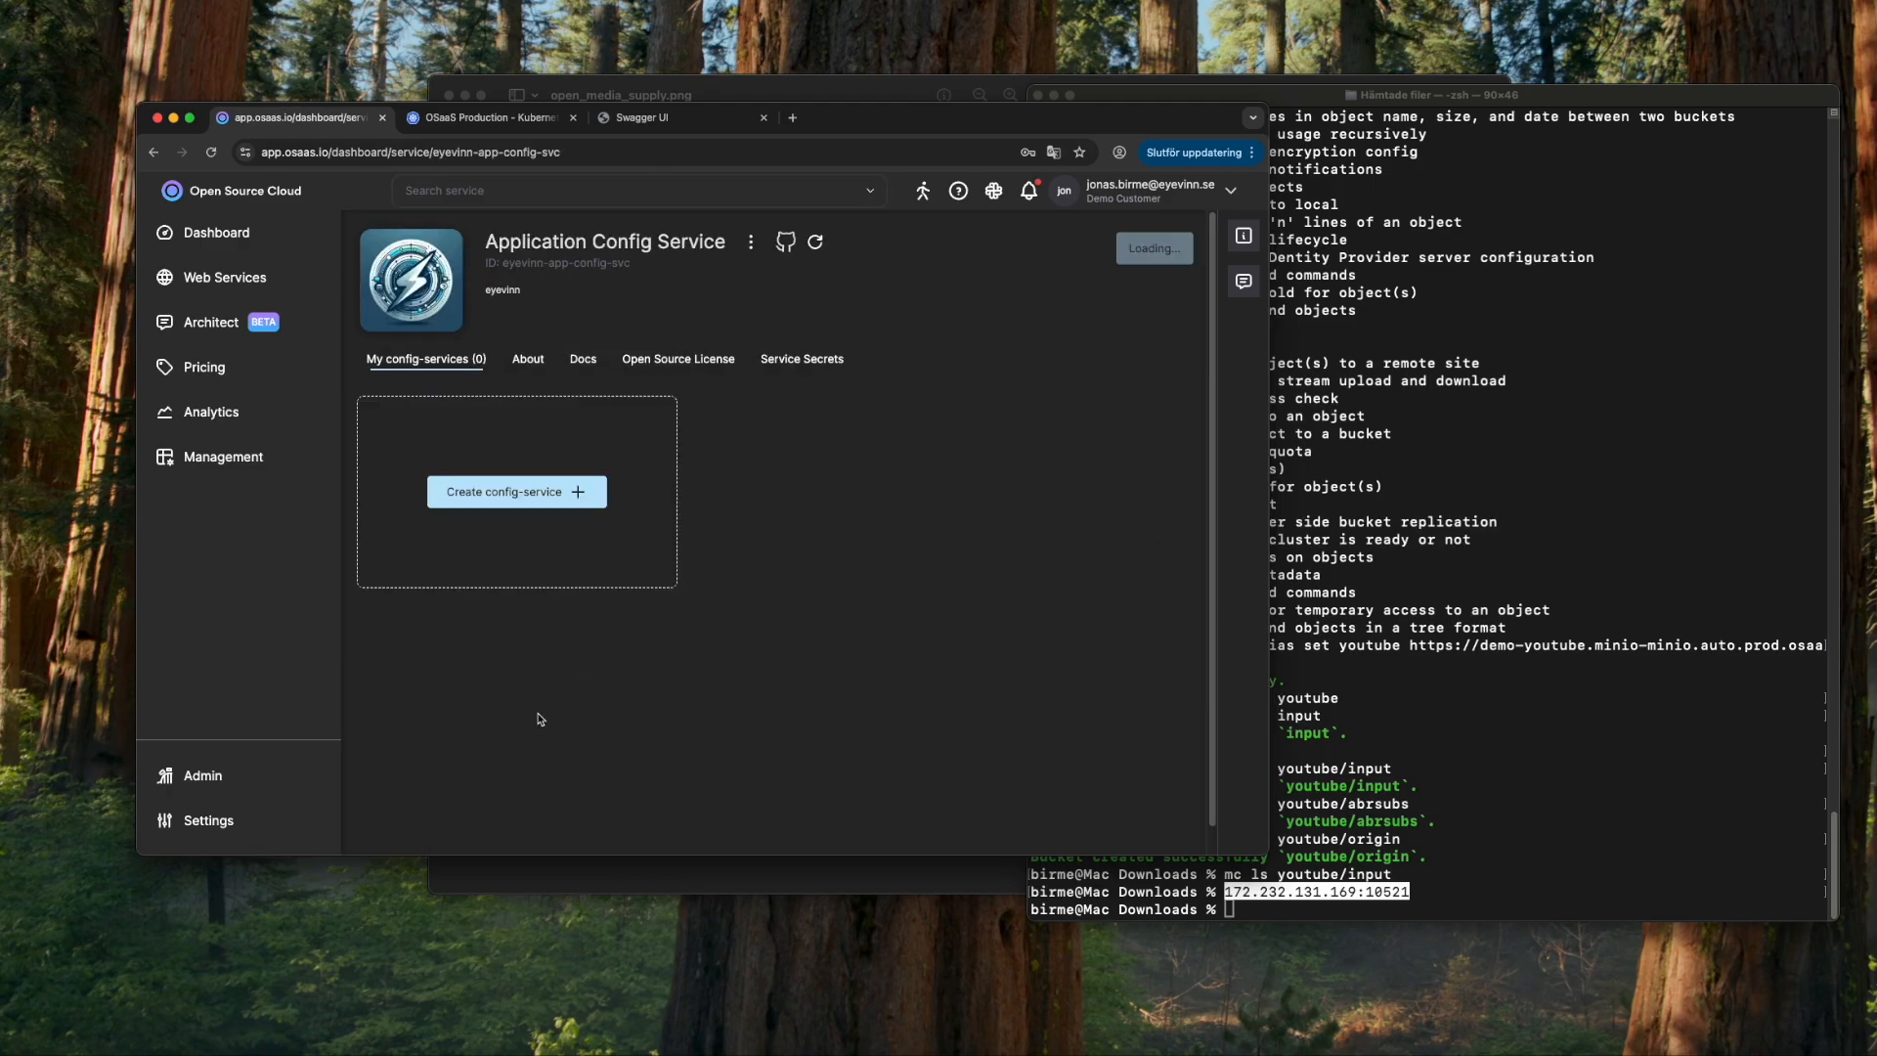
- Create config service mediasupply with Redis URL redis://172.232.131.169:10521, then open its variables
{"action": "left_click", "coordinate": [561, 491]}
{"action": "left_click", "coordinate": [600, 352]}
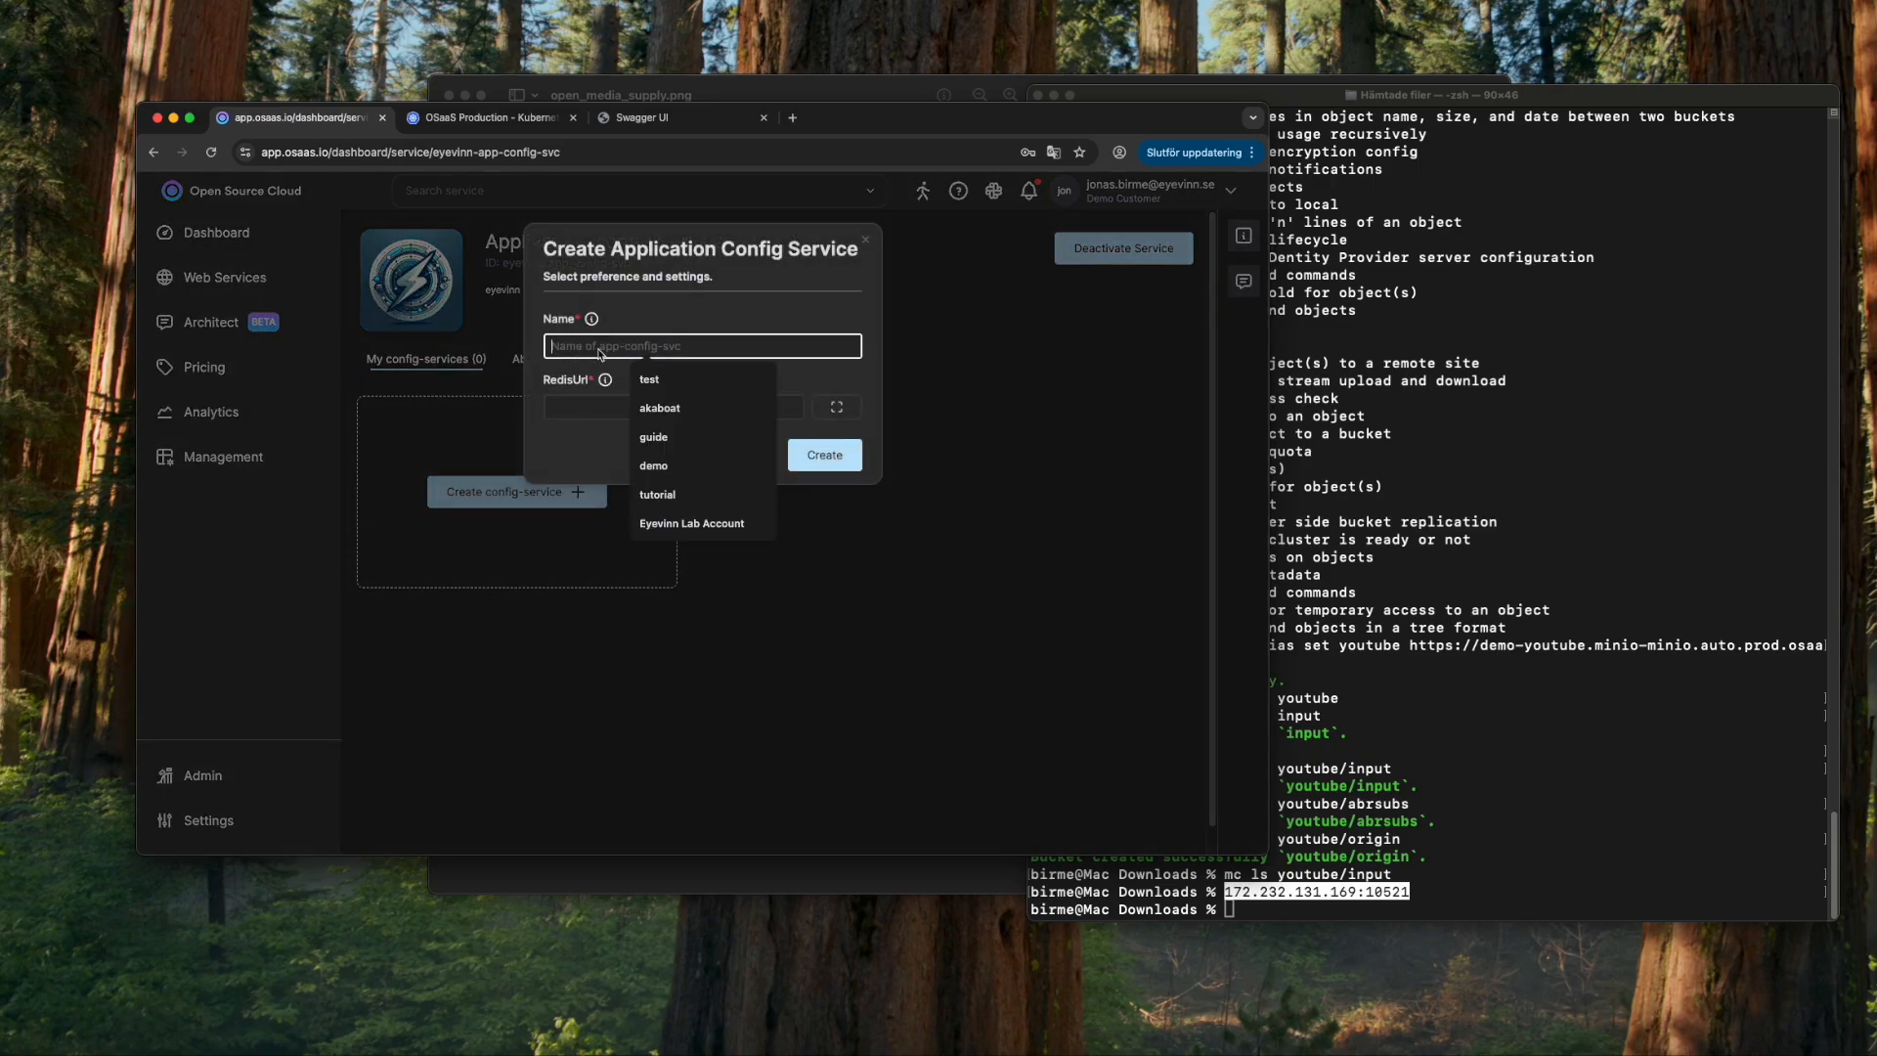
{"action": "type", "text": "mediasupply"}
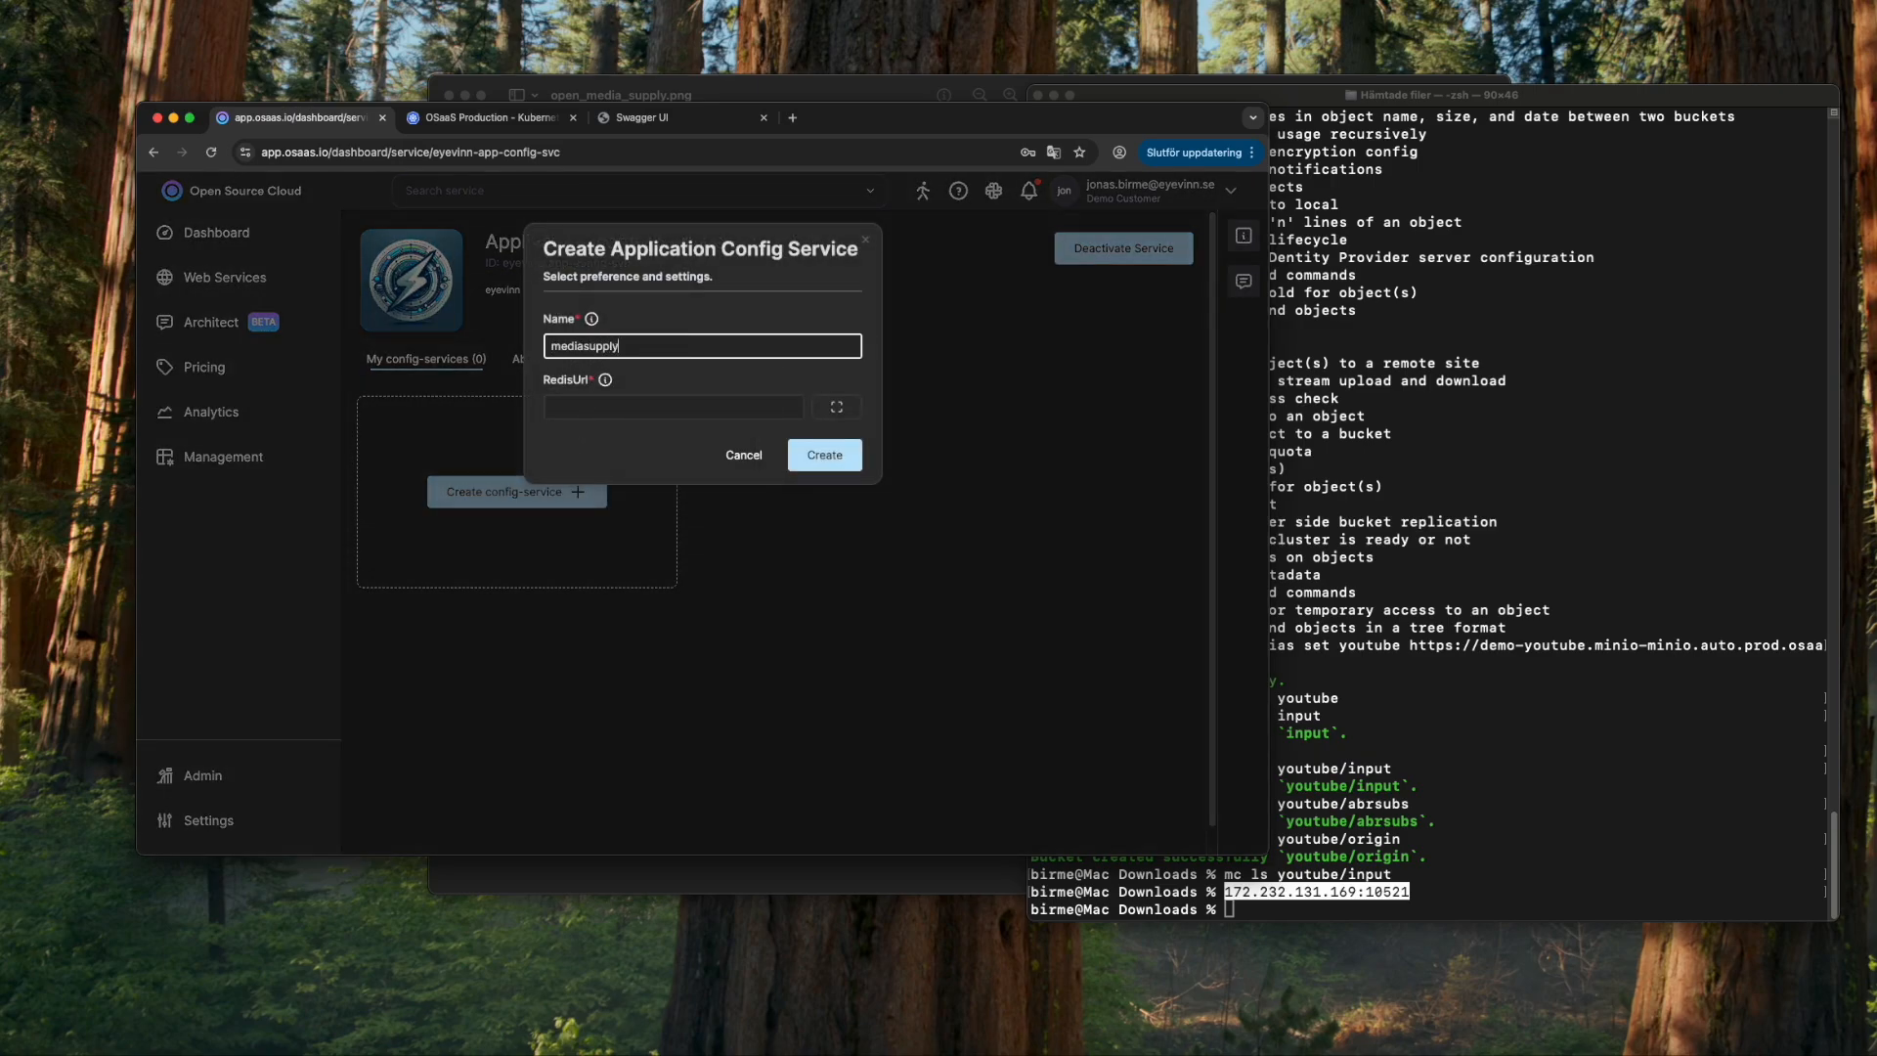
{"action": "left_click", "coordinate": [633, 409]}
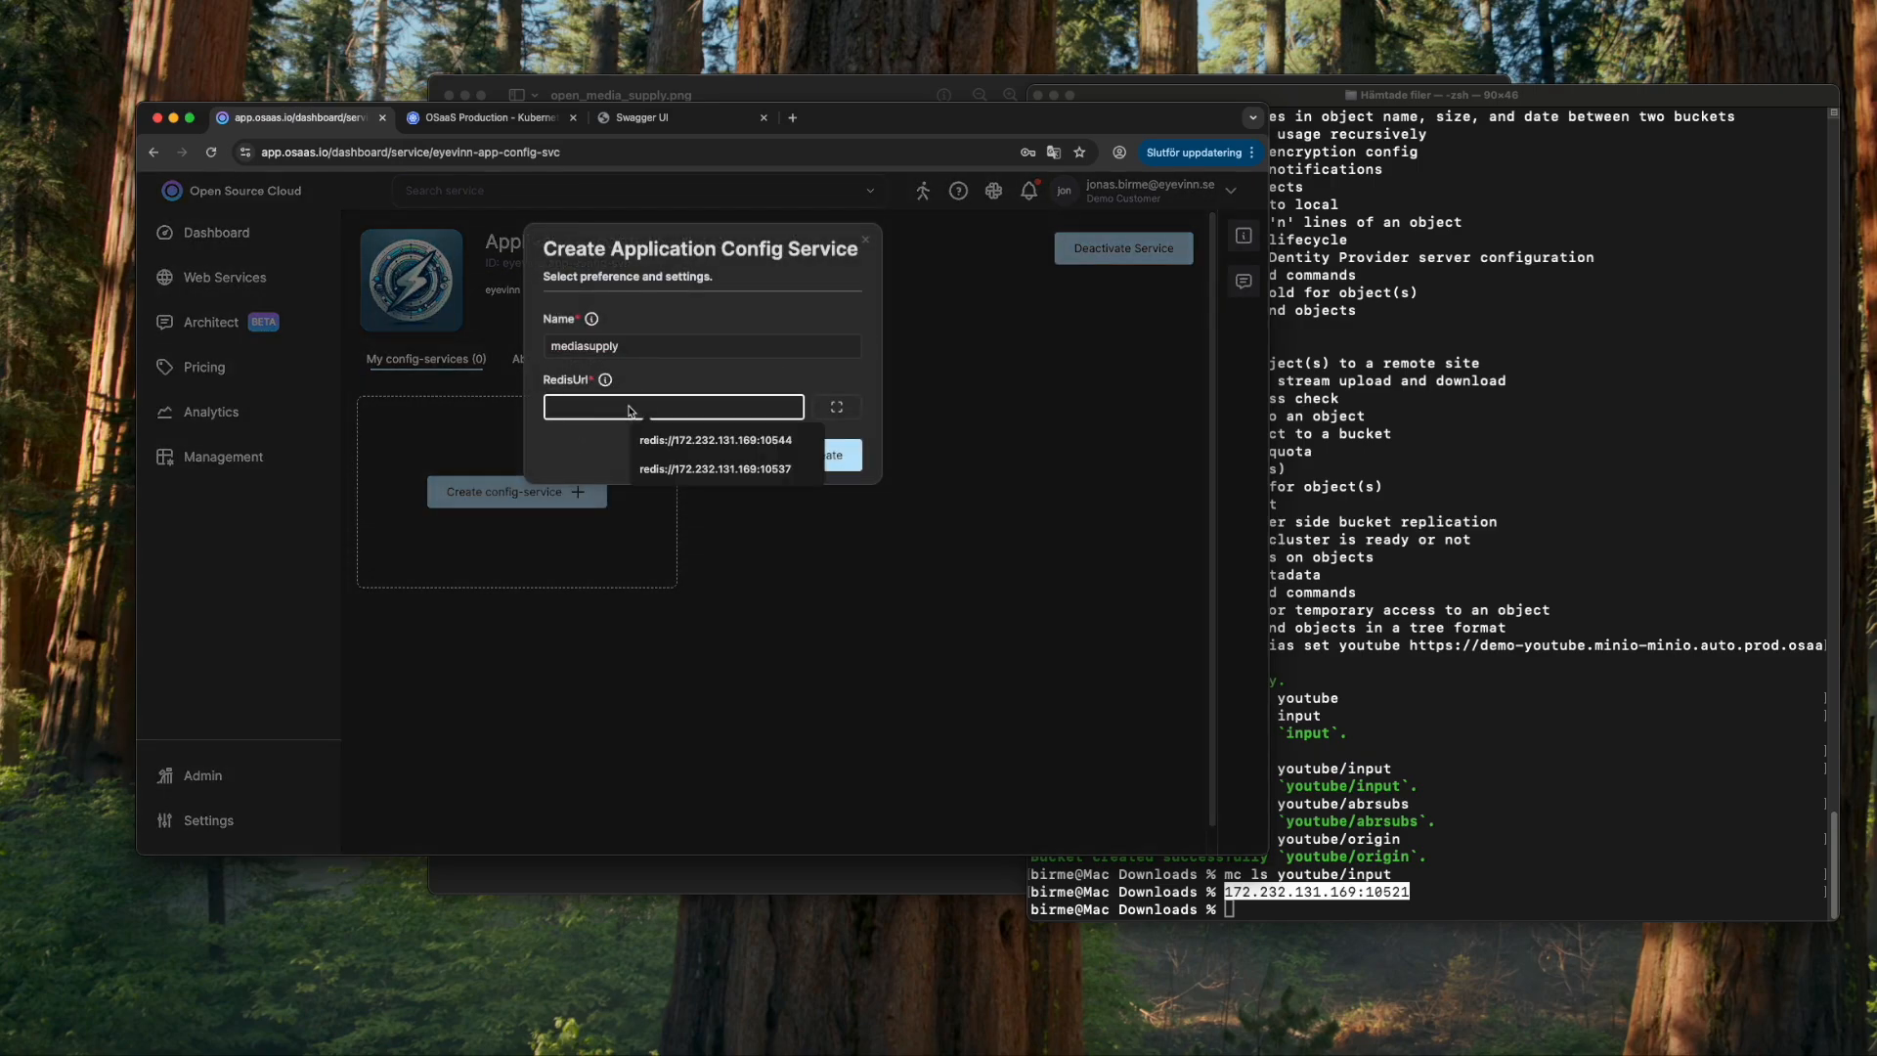
{"action": "type", "text": "redis://"}
{"action": "left_click", "coordinate": [1633, 865]}
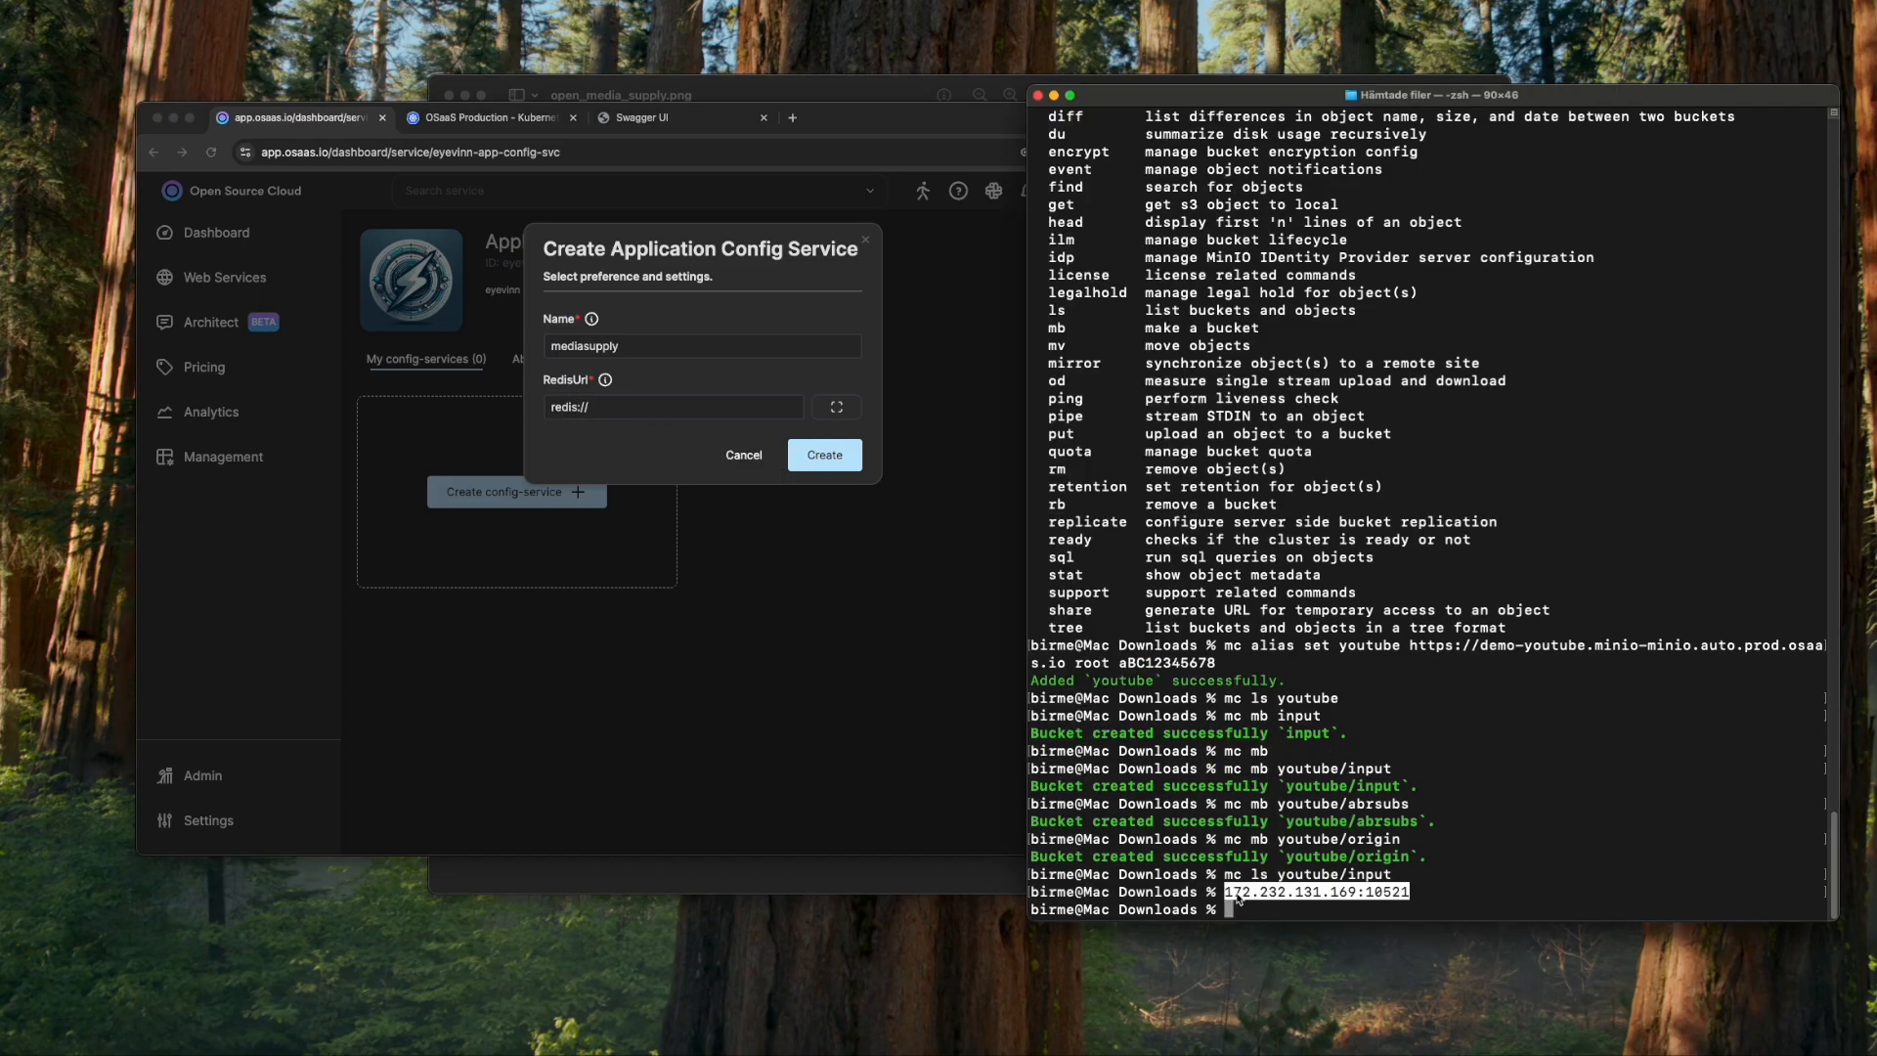
{"action": "left_click_drag", "start_coordinate": [1228, 894], "coordinate": [1401, 895]}
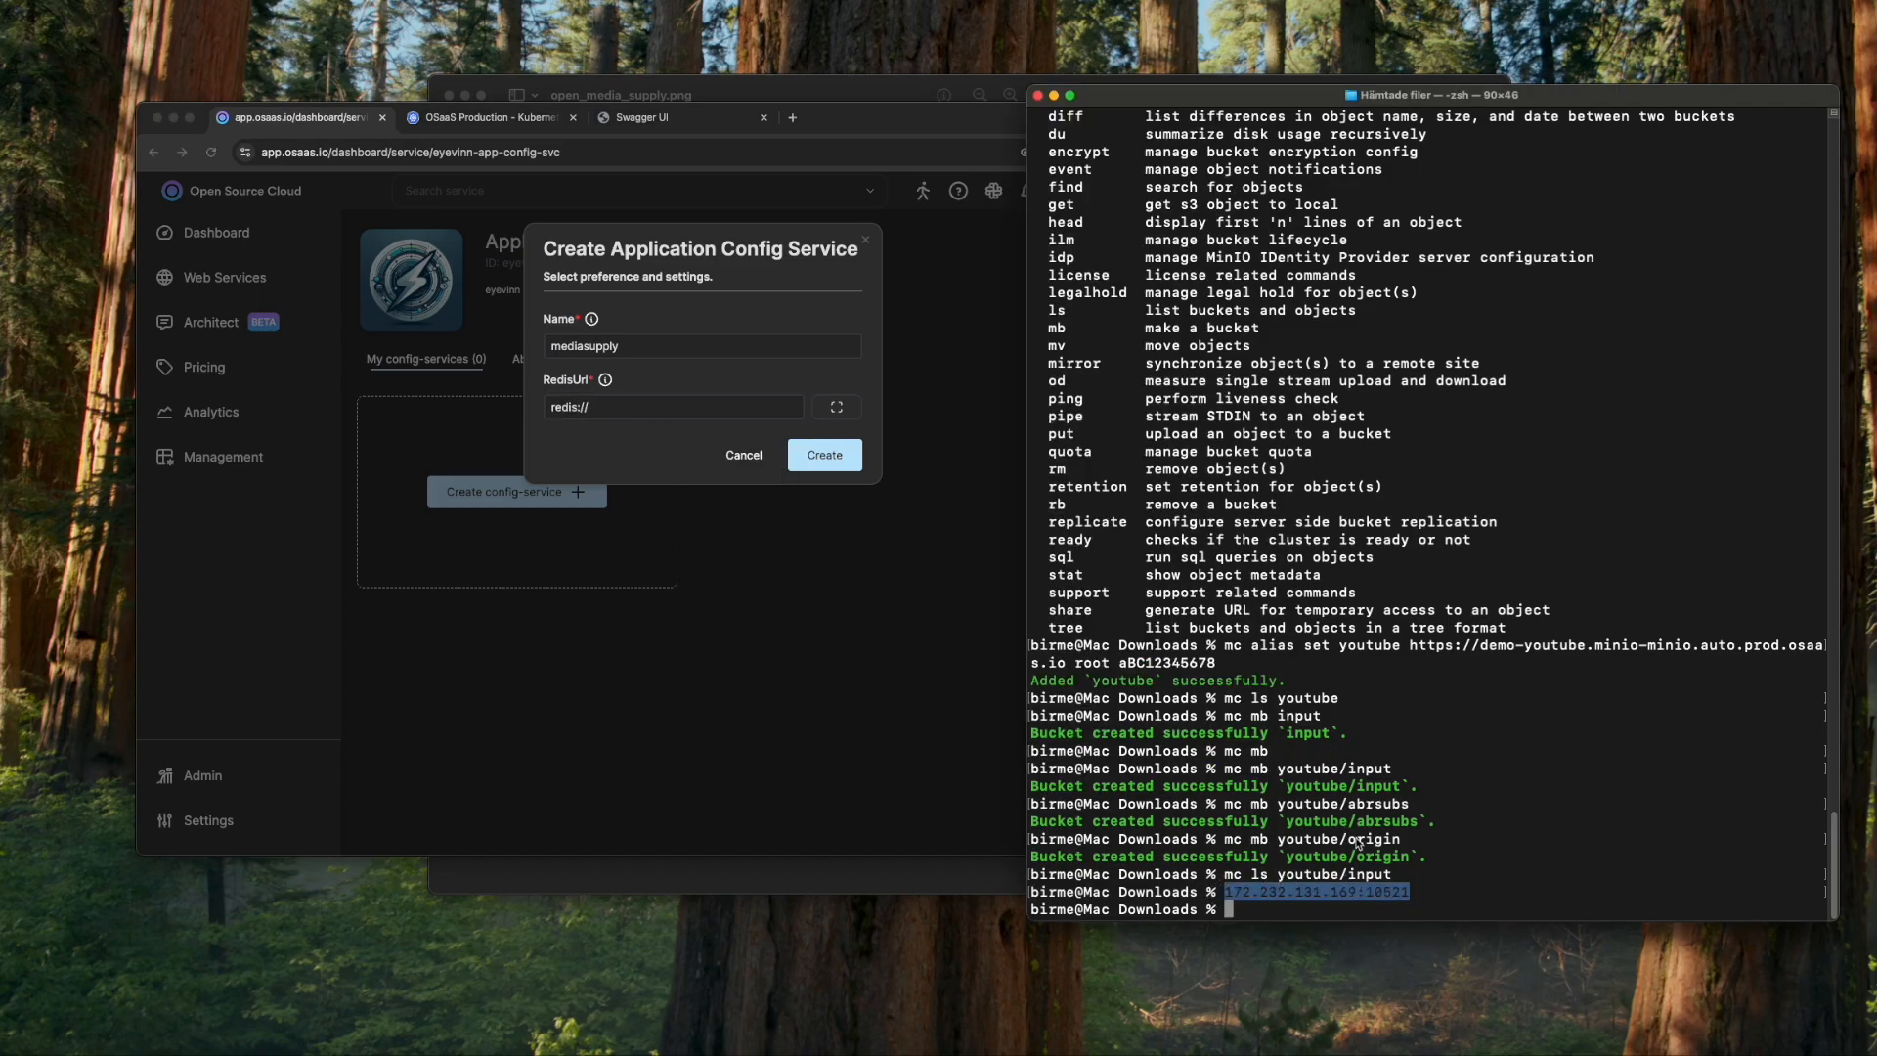
{"action": "left_click", "coordinate": [745, 410]}
{"action": "key", "text": "super+v"}
{"action": "left_click", "coordinate": [826, 456]}
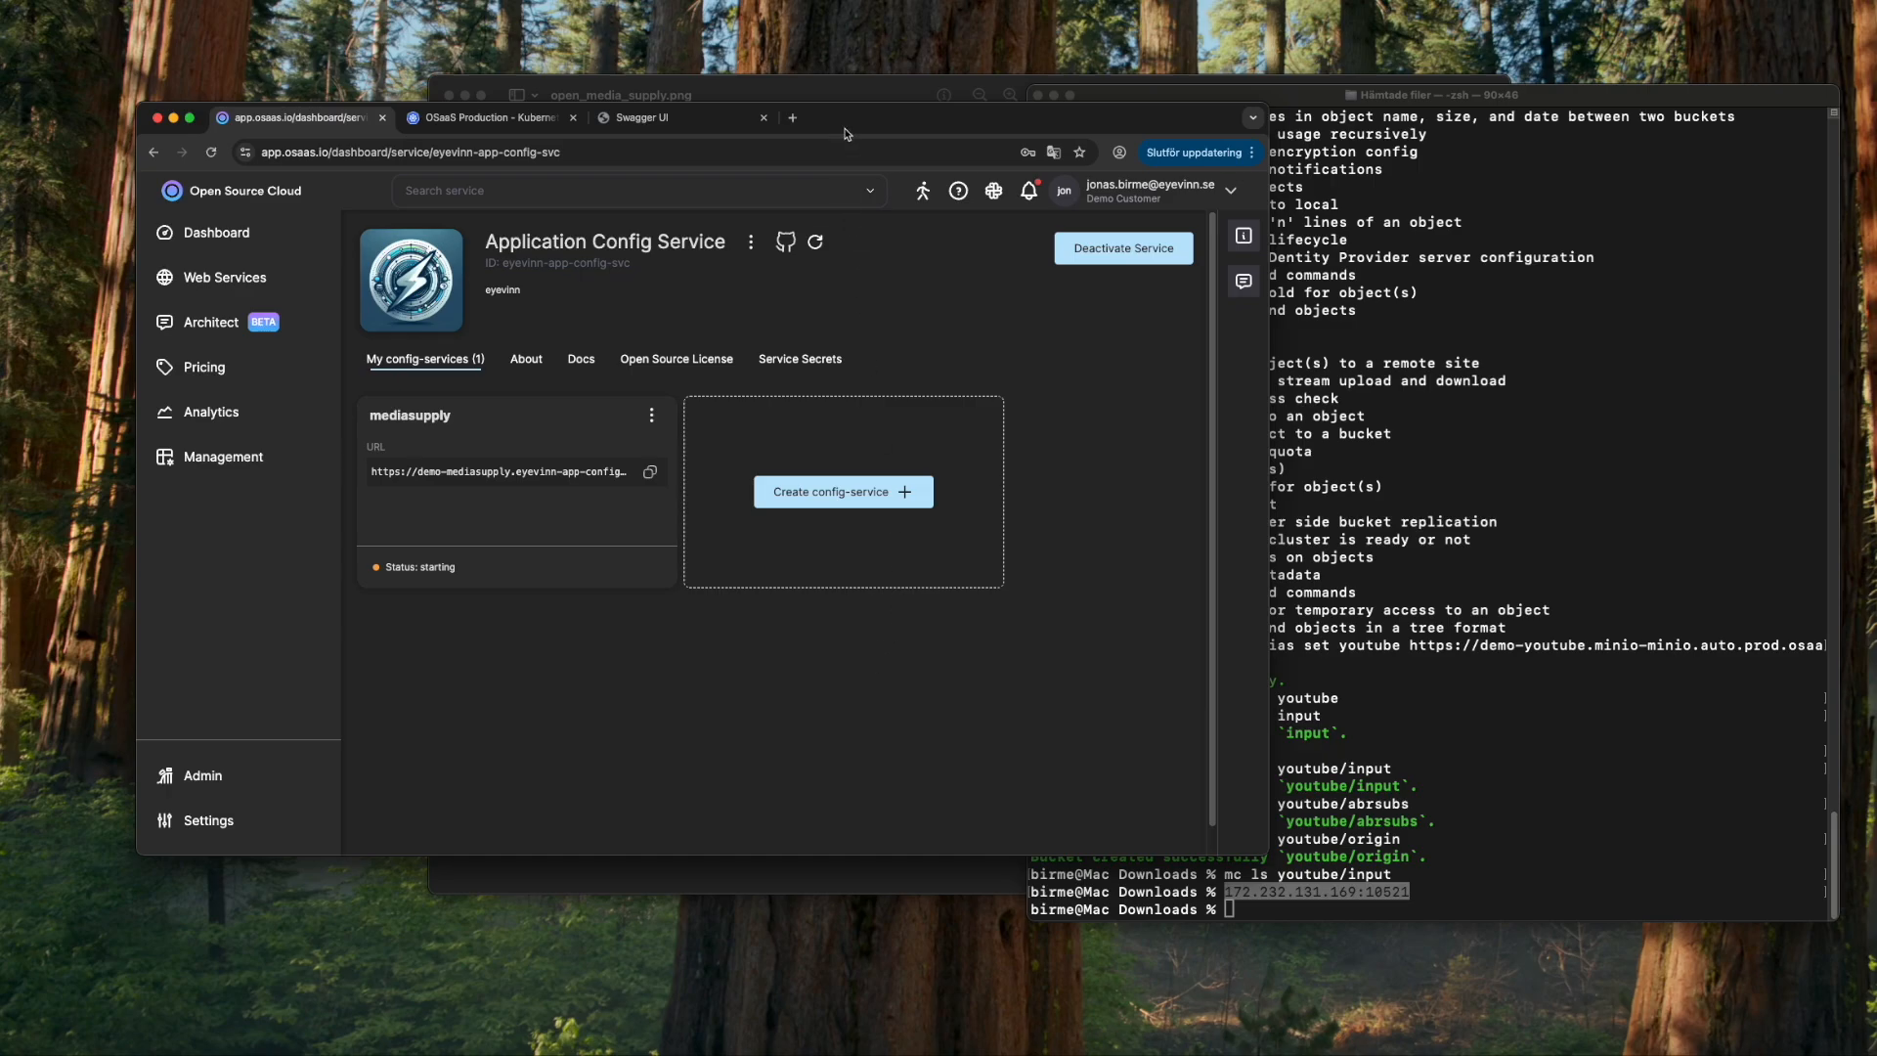
{"action": "left_click", "coordinate": [840, 97]}
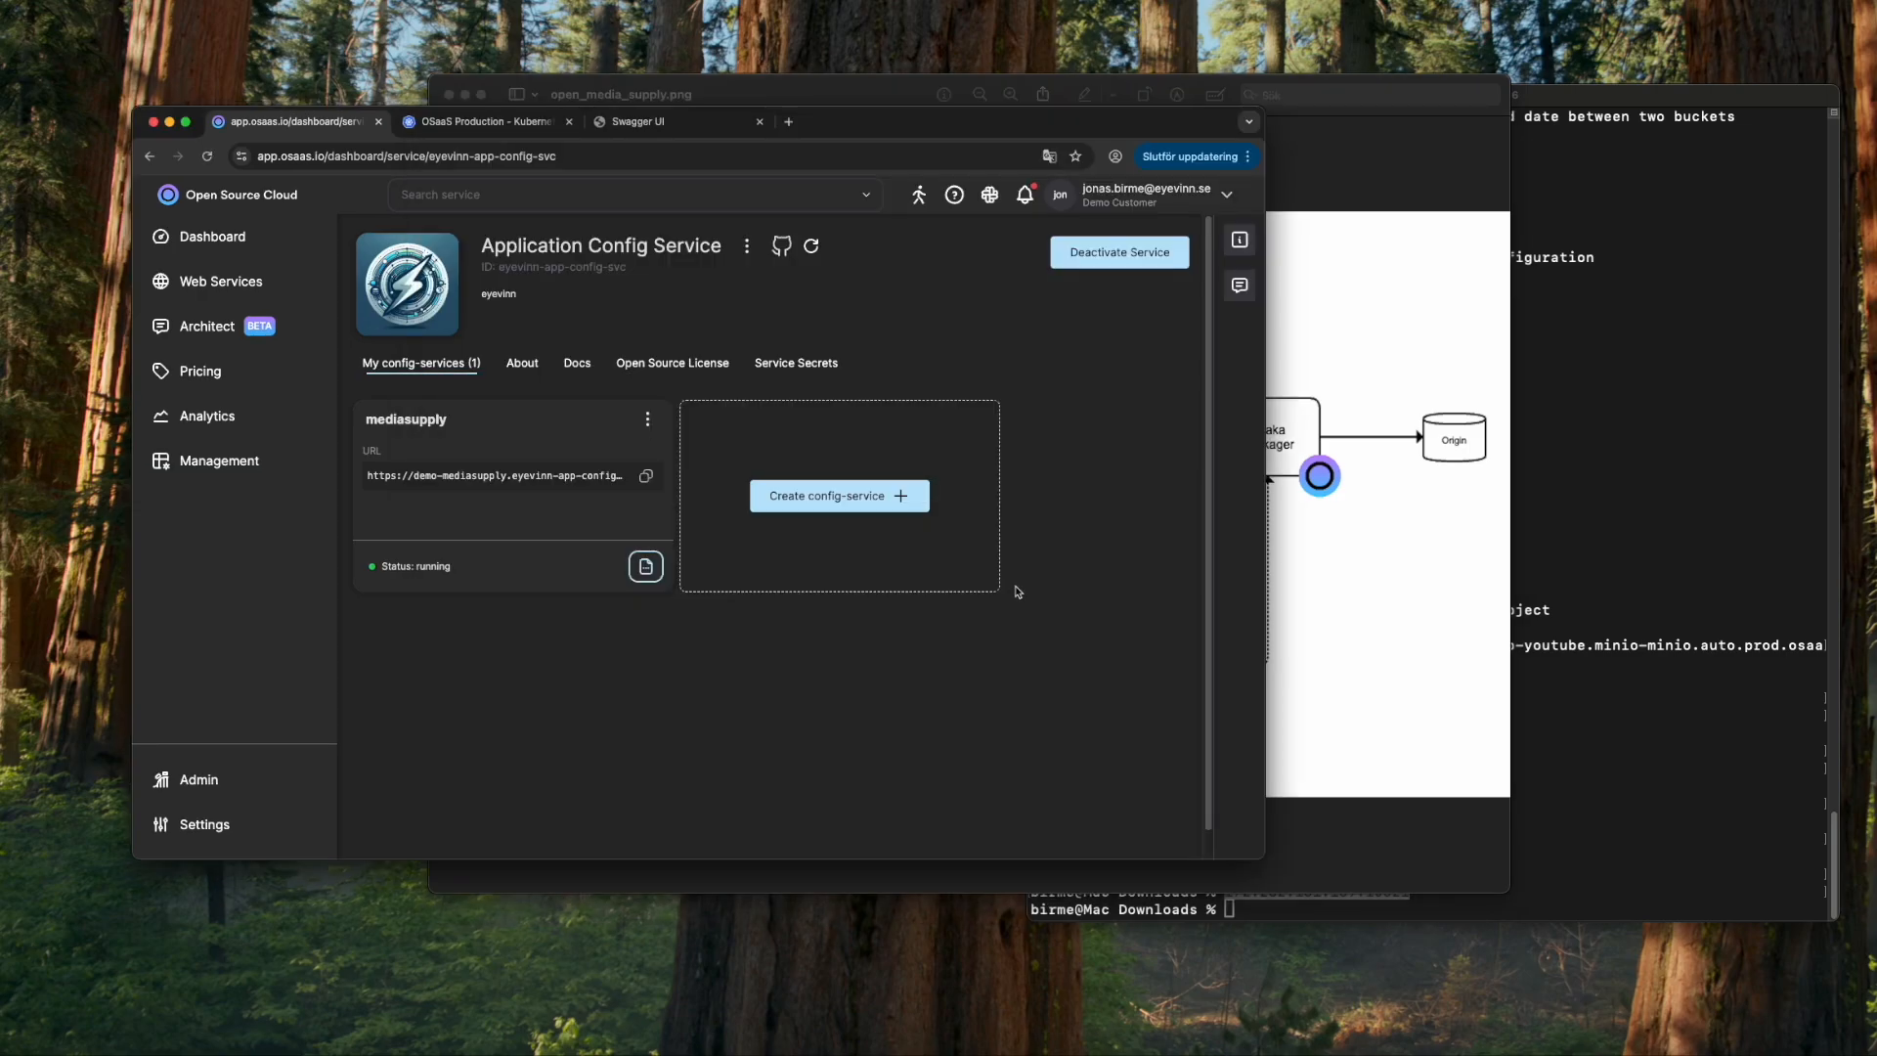
{"action": "left_click", "coordinate": [584, 475]}
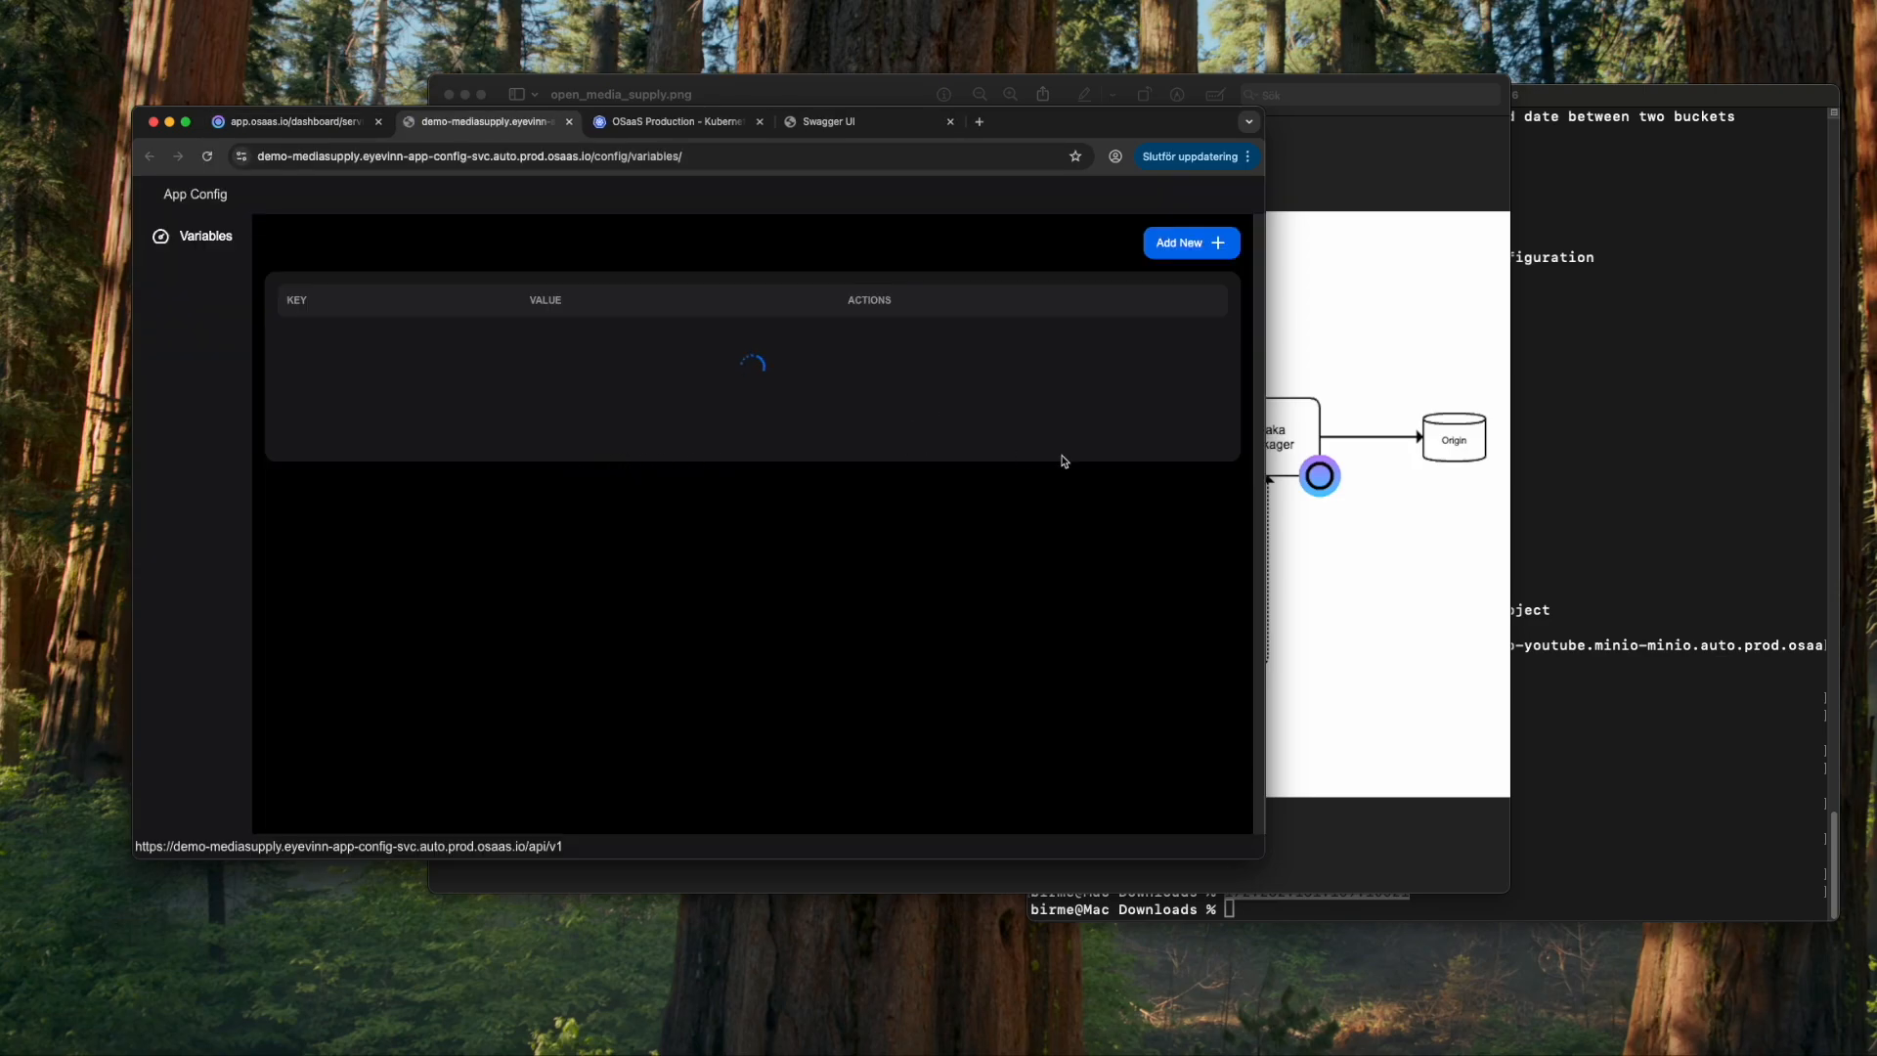
- Add variable S3_ACCESS_KEY_ID, copied from the README, with value root
{"action": "left_click", "coordinate": [92, 1051]}
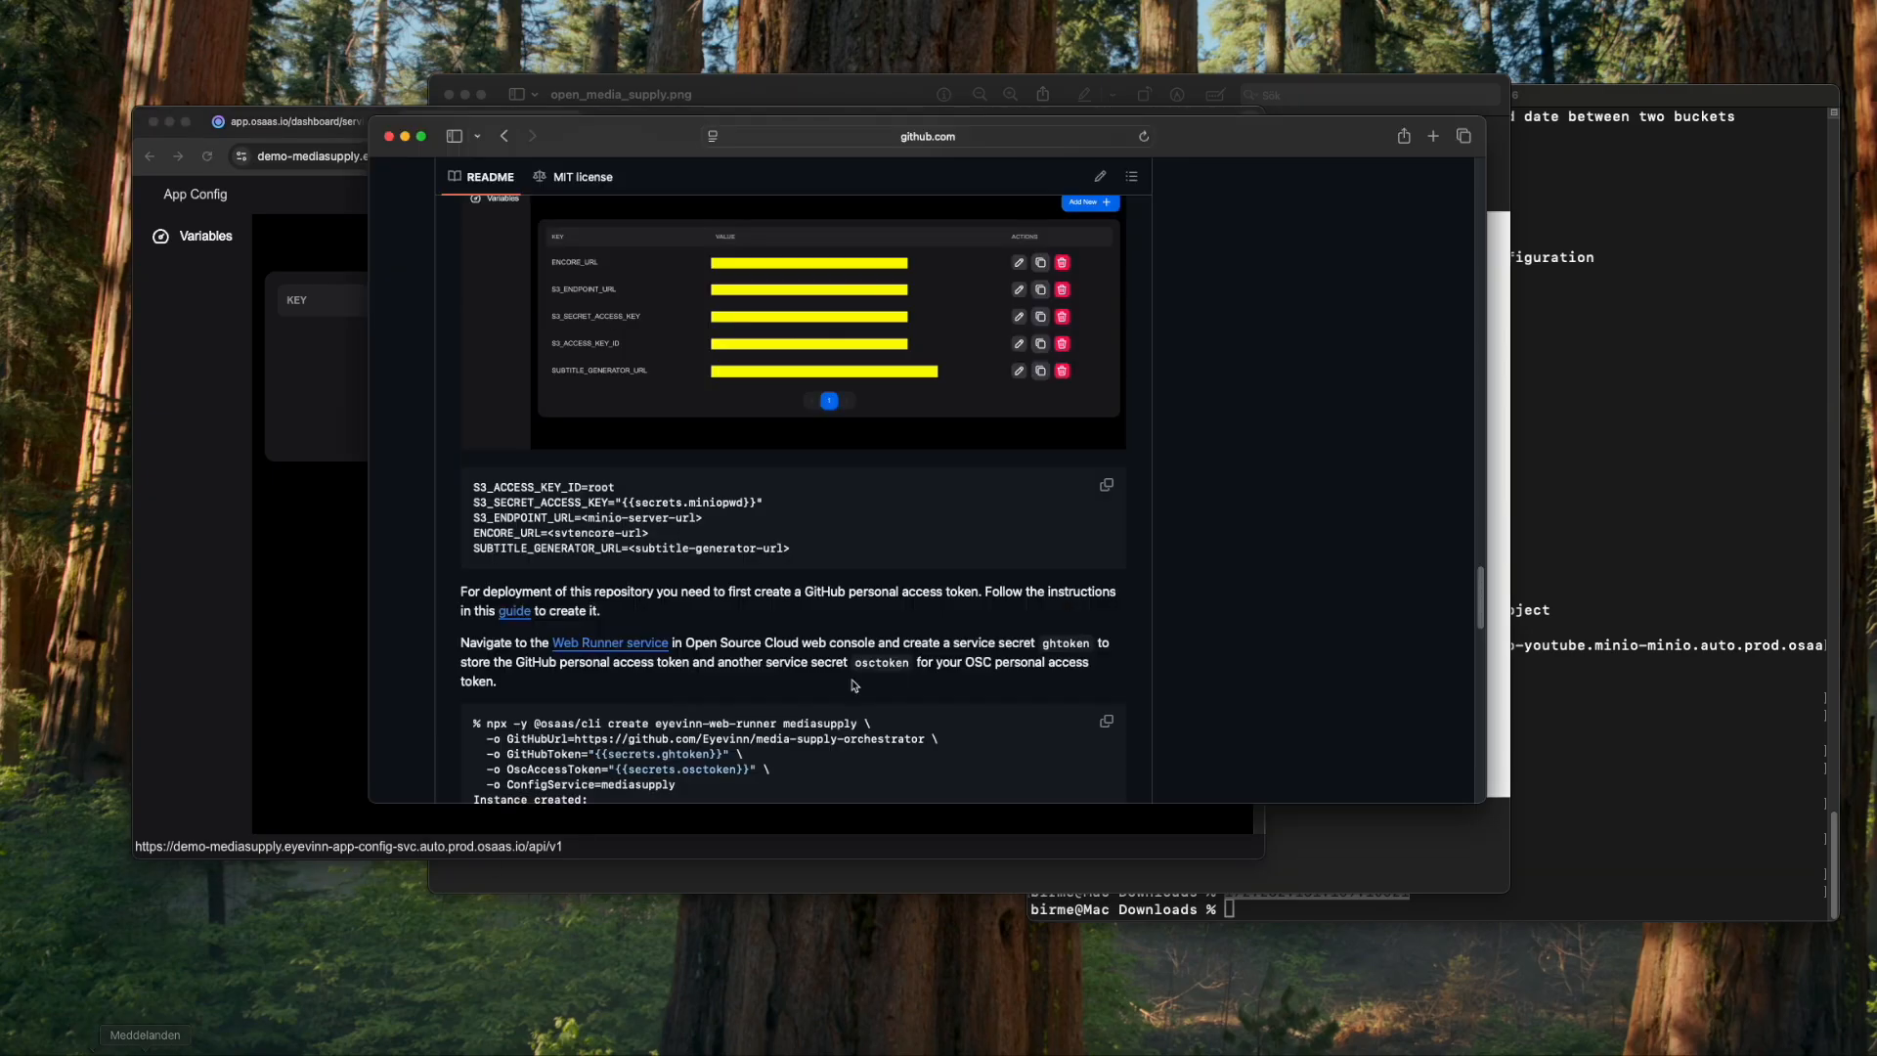
{"action": "scroll", "coordinate": [899, 624], "scroll_direction": "down", "scroll_amount": 2}
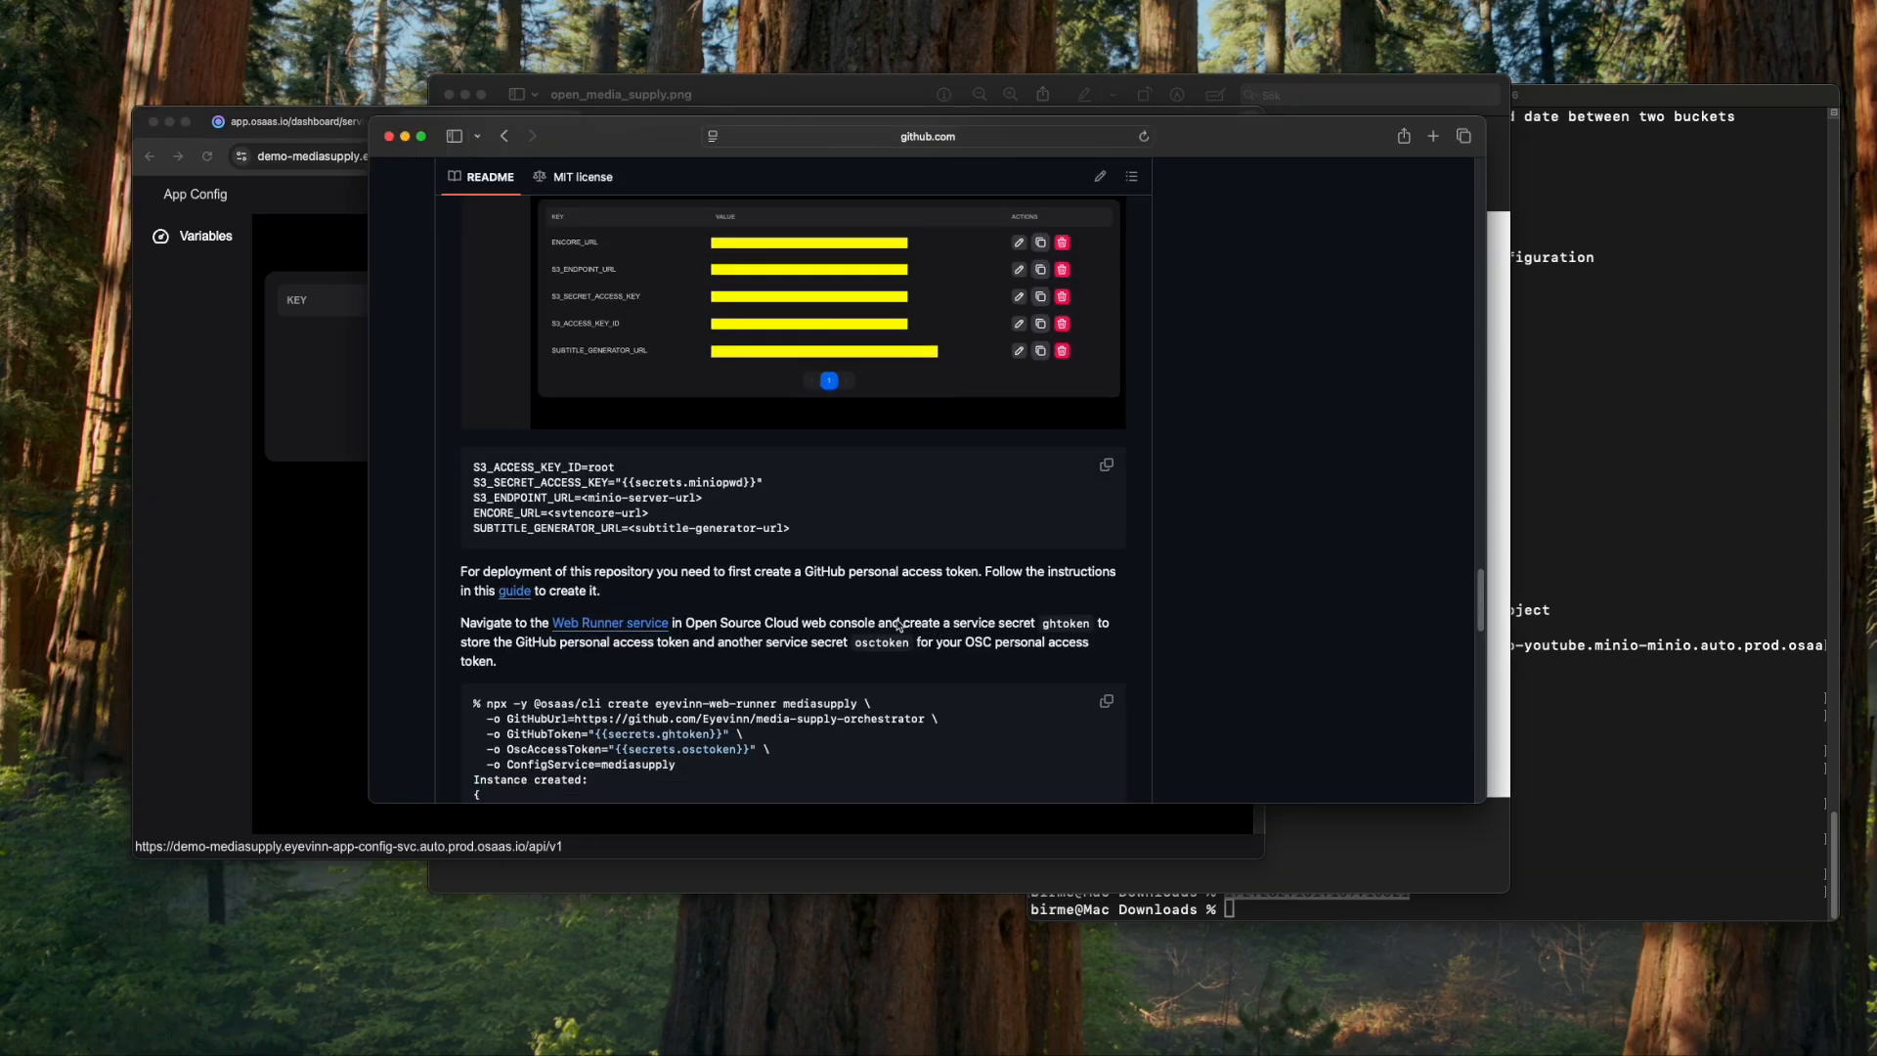
{"action": "left_click_drag", "start_coordinate": [476, 473], "coordinate": [580, 472]}
{"action": "left_click", "coordinate": [338, 571]}
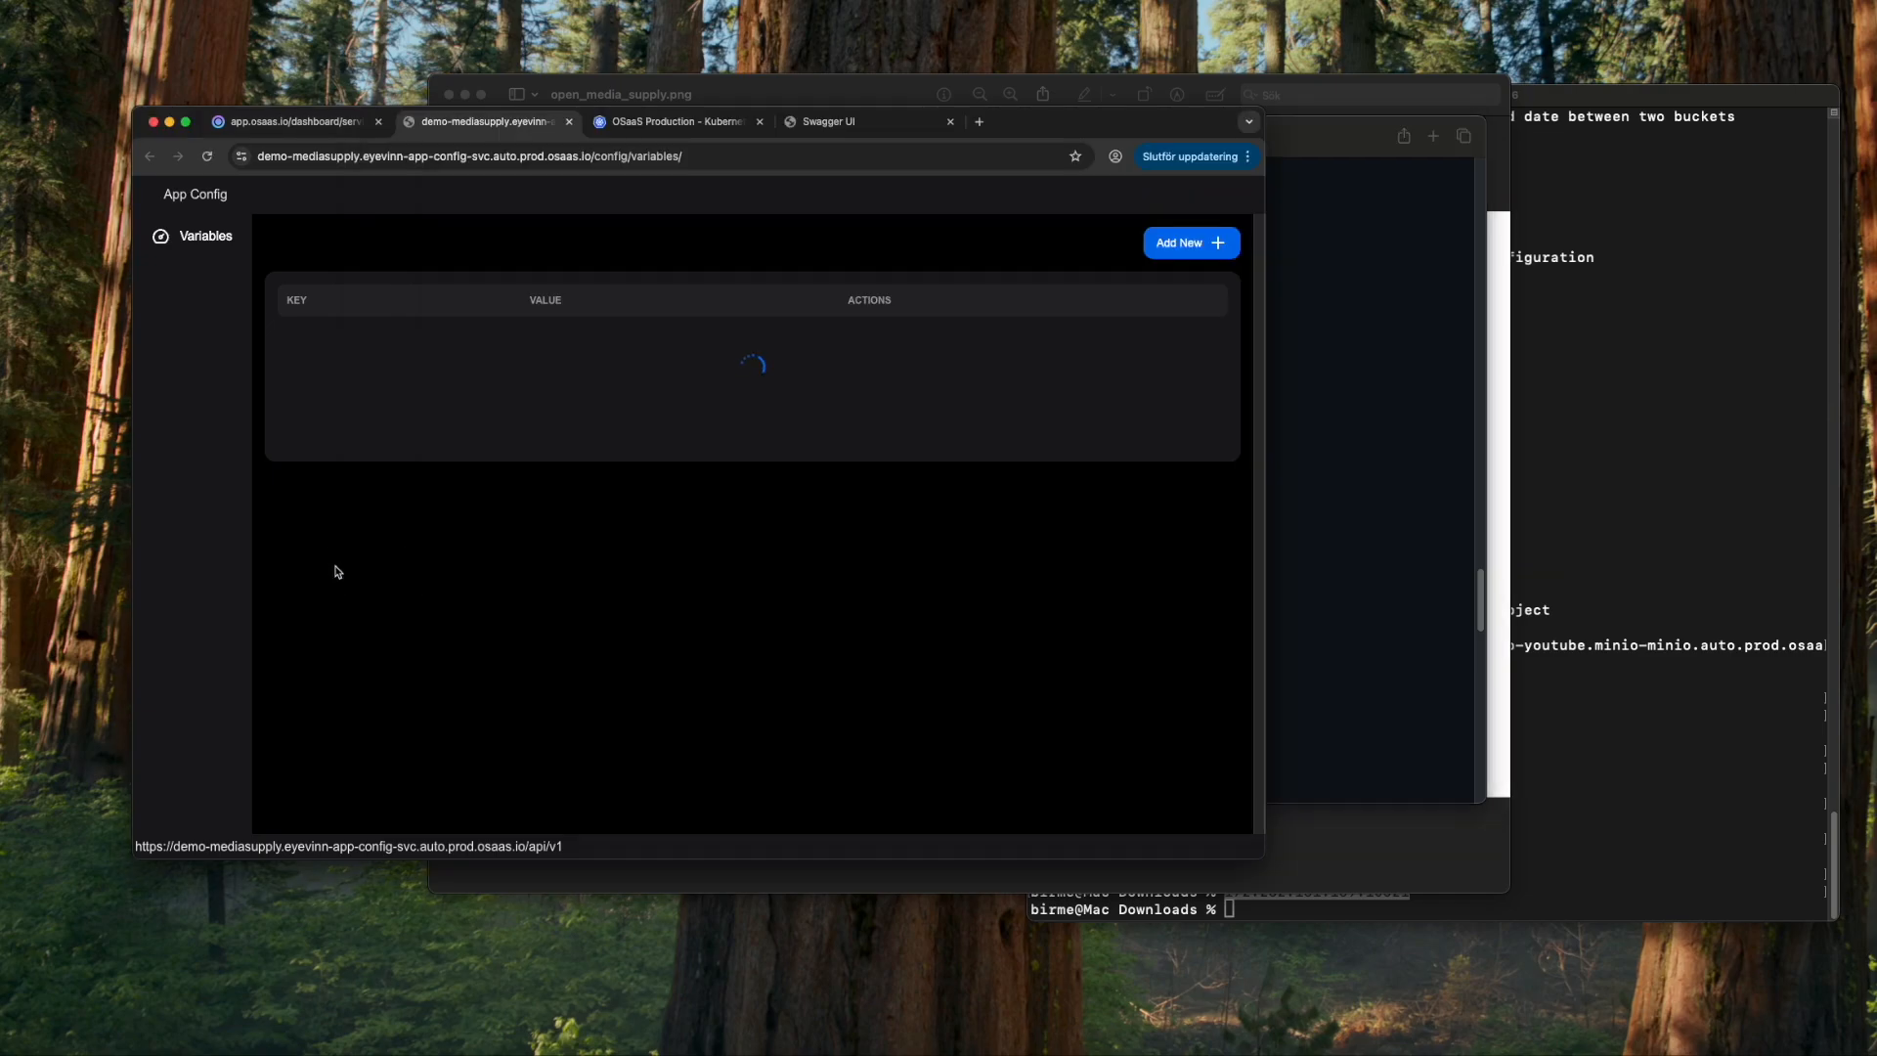
{"action": "left_click", "coordinate": [1187, 242]}
{"action": "left_click", "coordinate": [647, 494]}
{"action": "key", "text": "super+v"}
{"action": "left_click", "coordinate": [637, 550]}
{"action": "type", "text": "roo"}
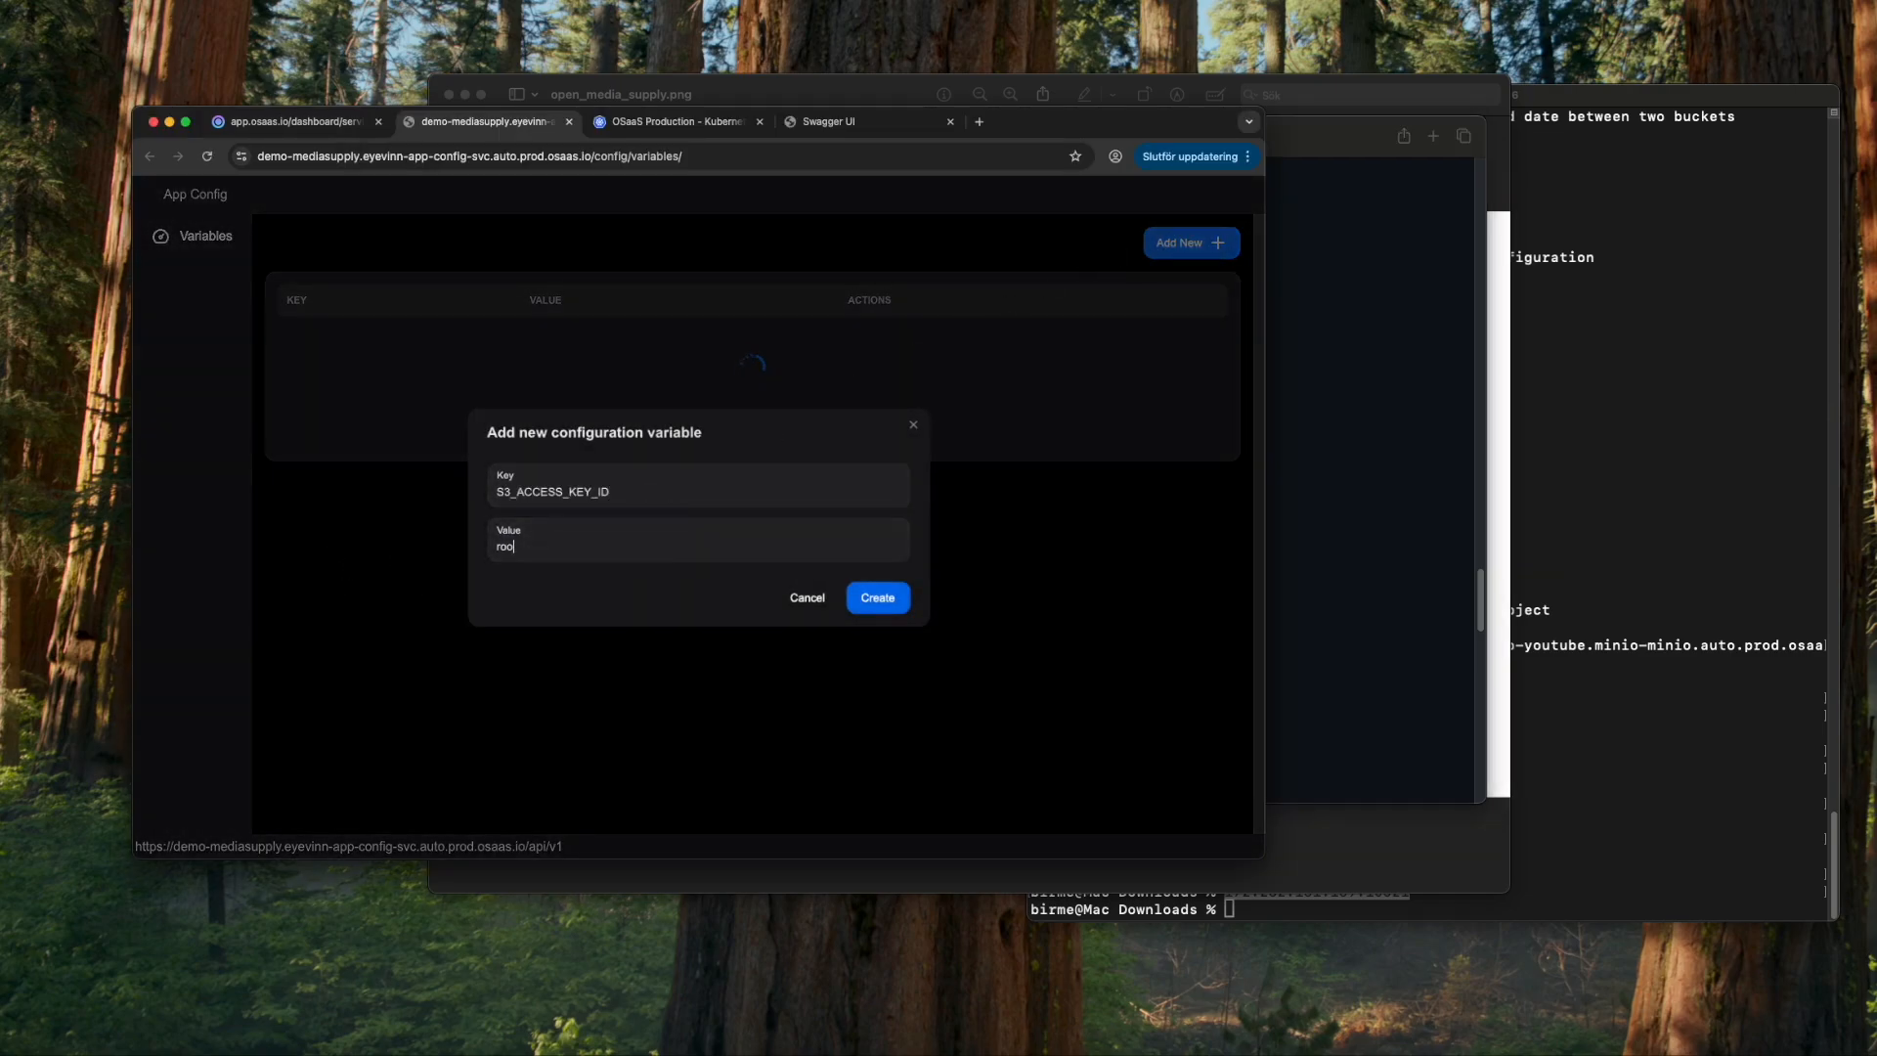
{"action": "left_click", "coordinate": [876, 594]}
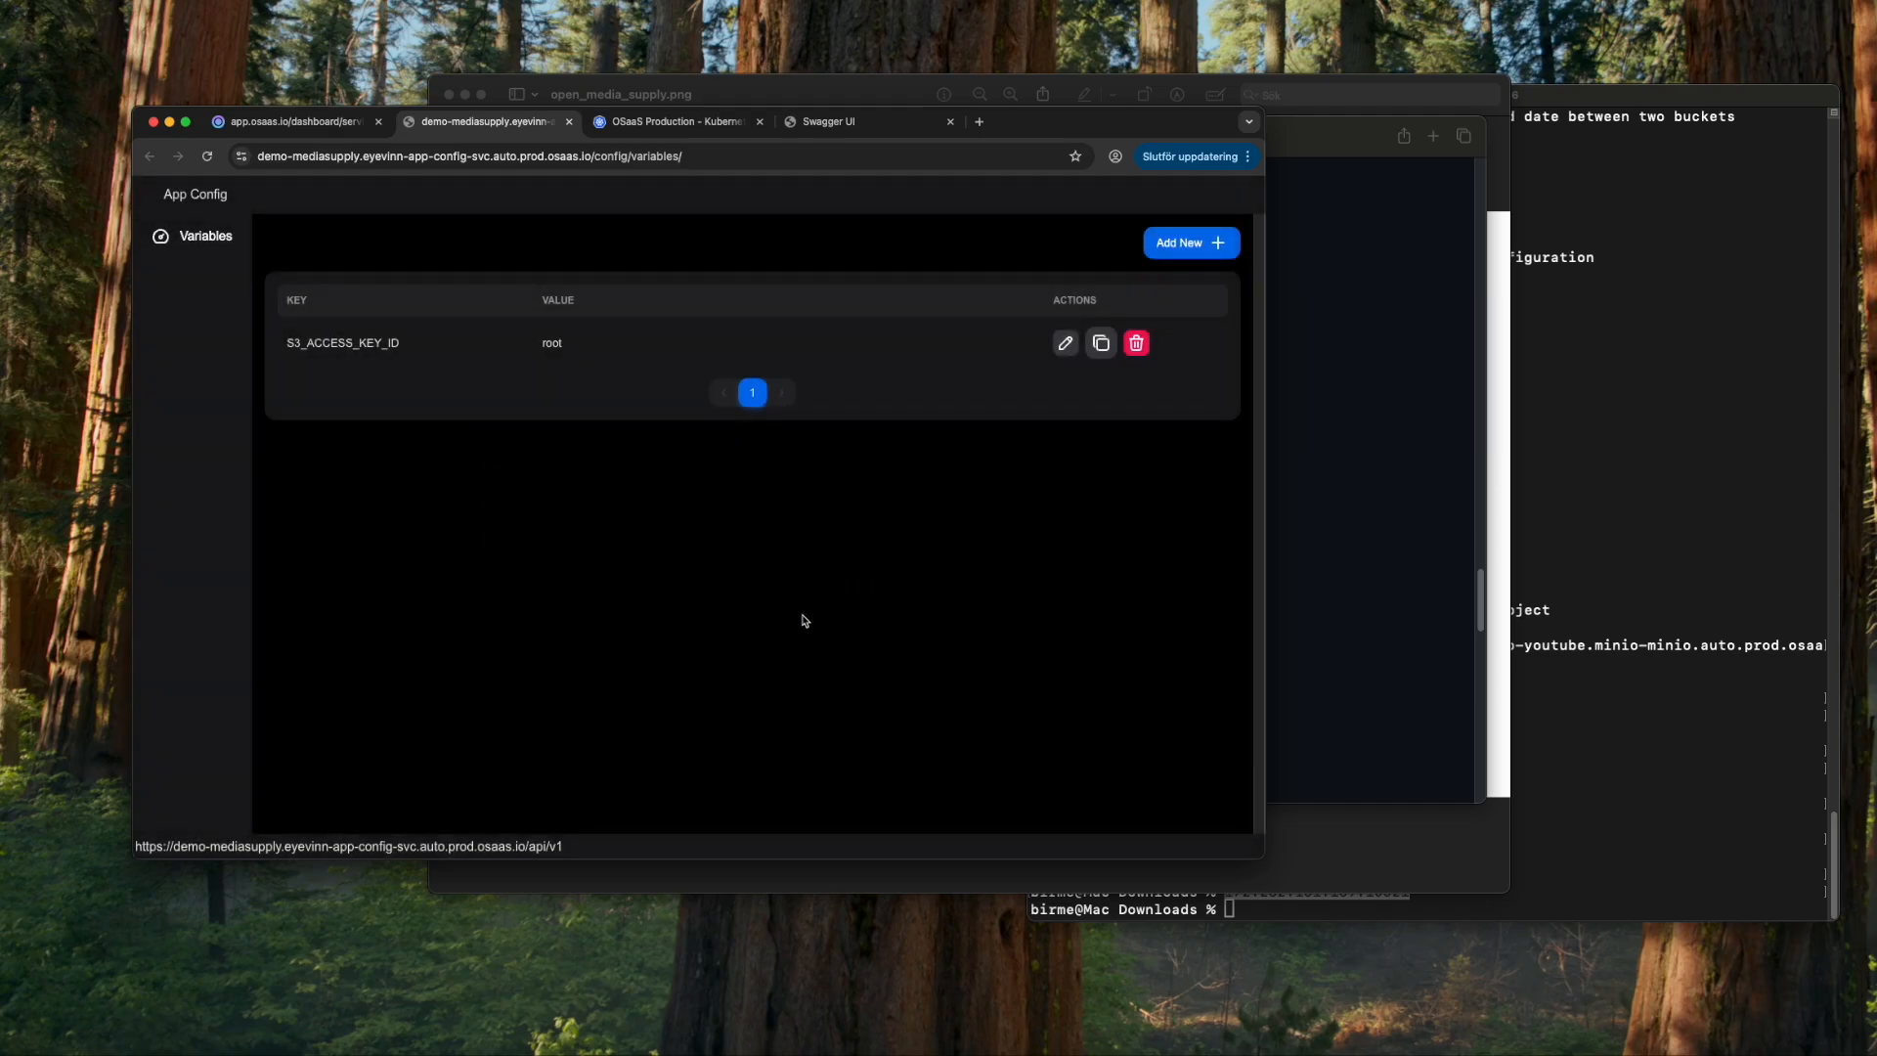
- Start variable S3_SECRET_ACCESS_KEY, entering a '{{' secrets reference as its value
{"action": "key", "text": "super+Tab"}
{"action": "left_click", "coordinate": [479, 492]}
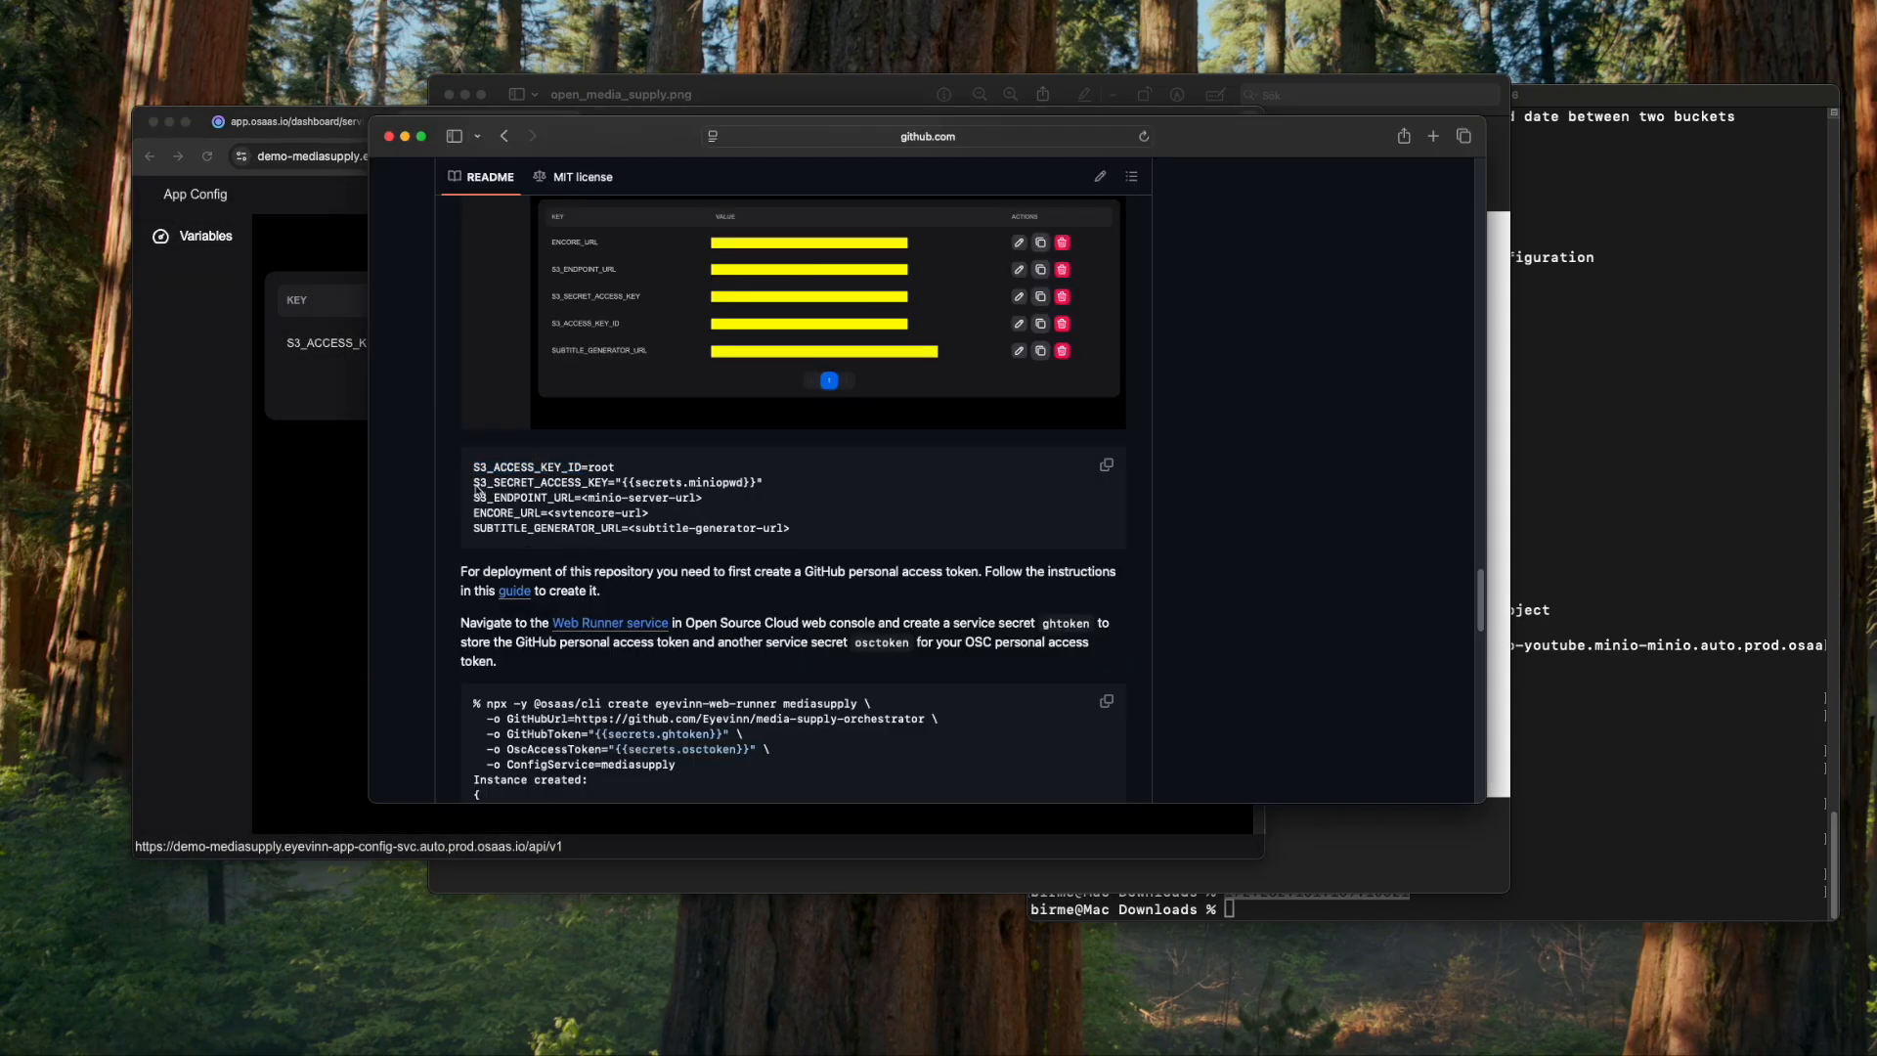
{"action": "left_click_drag", "start_coordinate": [475, 487], "coordinate": [602, 491]}
{"action": "key", "text": "super+c"}
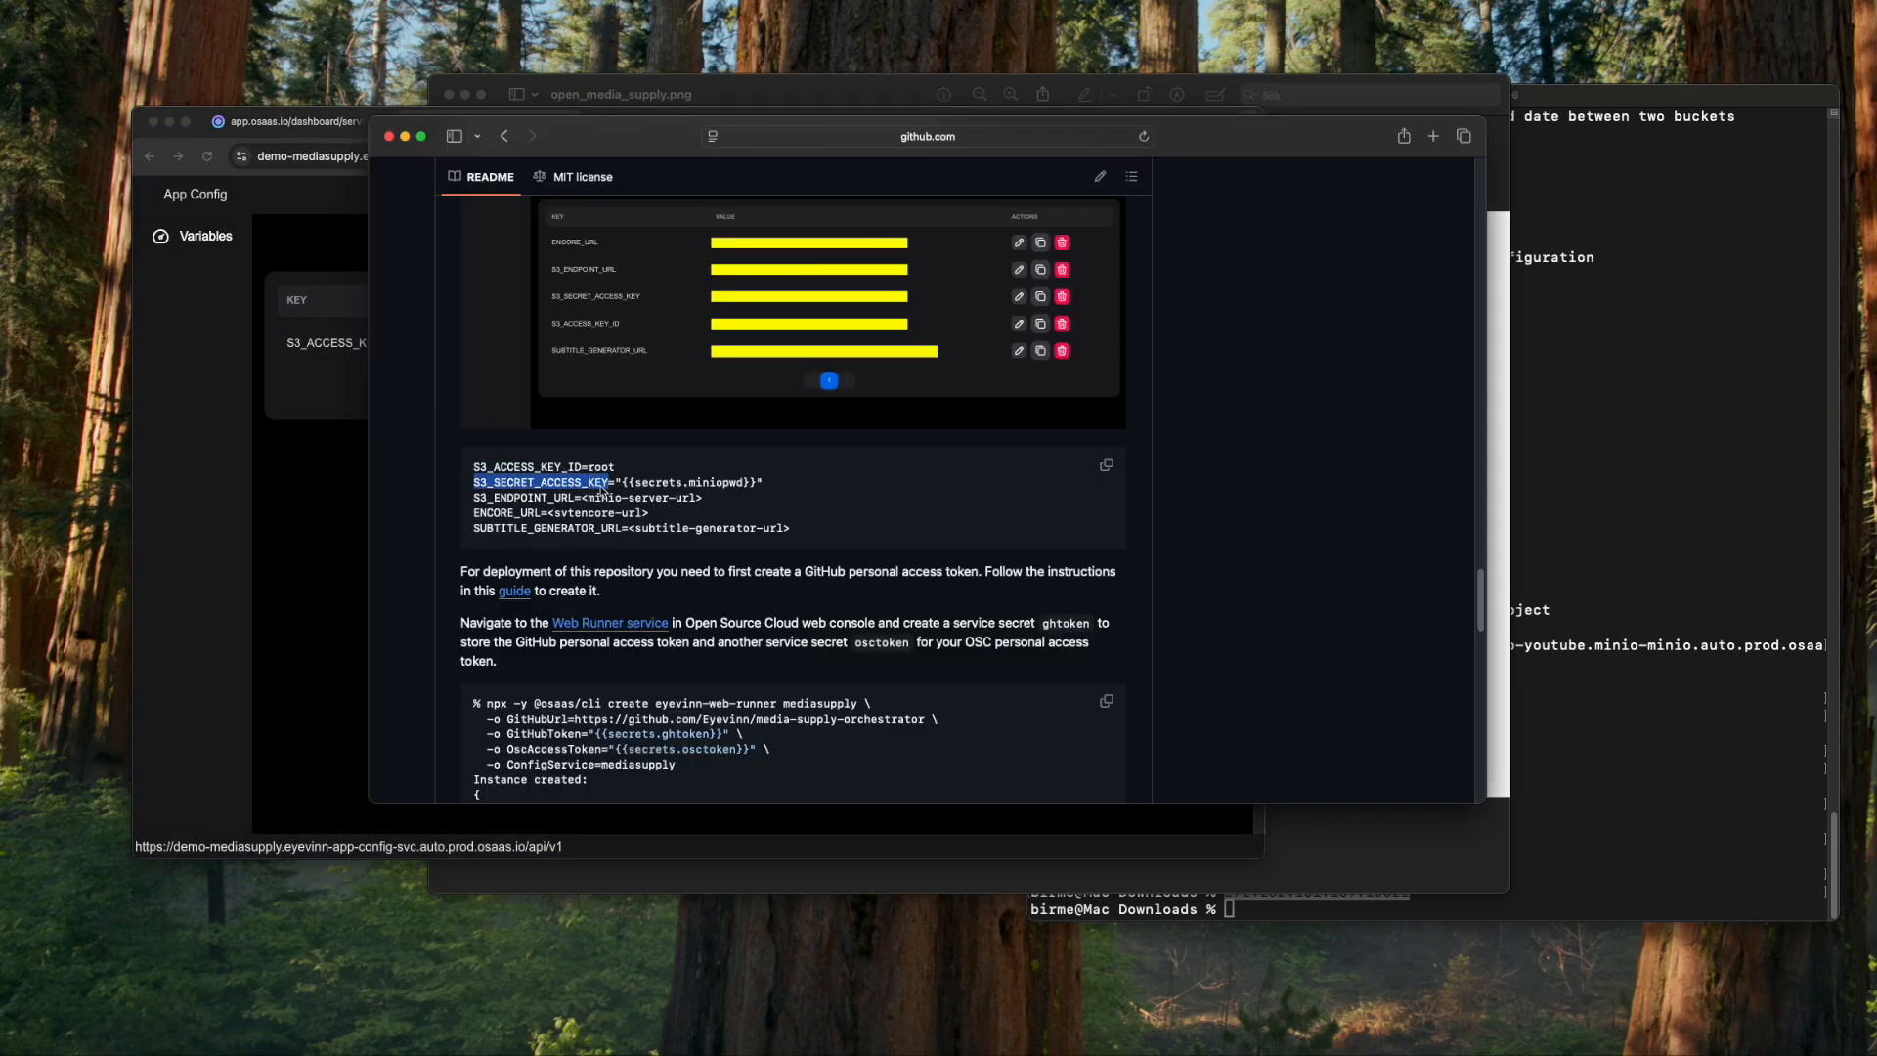
{"action": "key", "text": "super+Tab"}
{"action": "left_click", "coordinate": [1197, 244]}
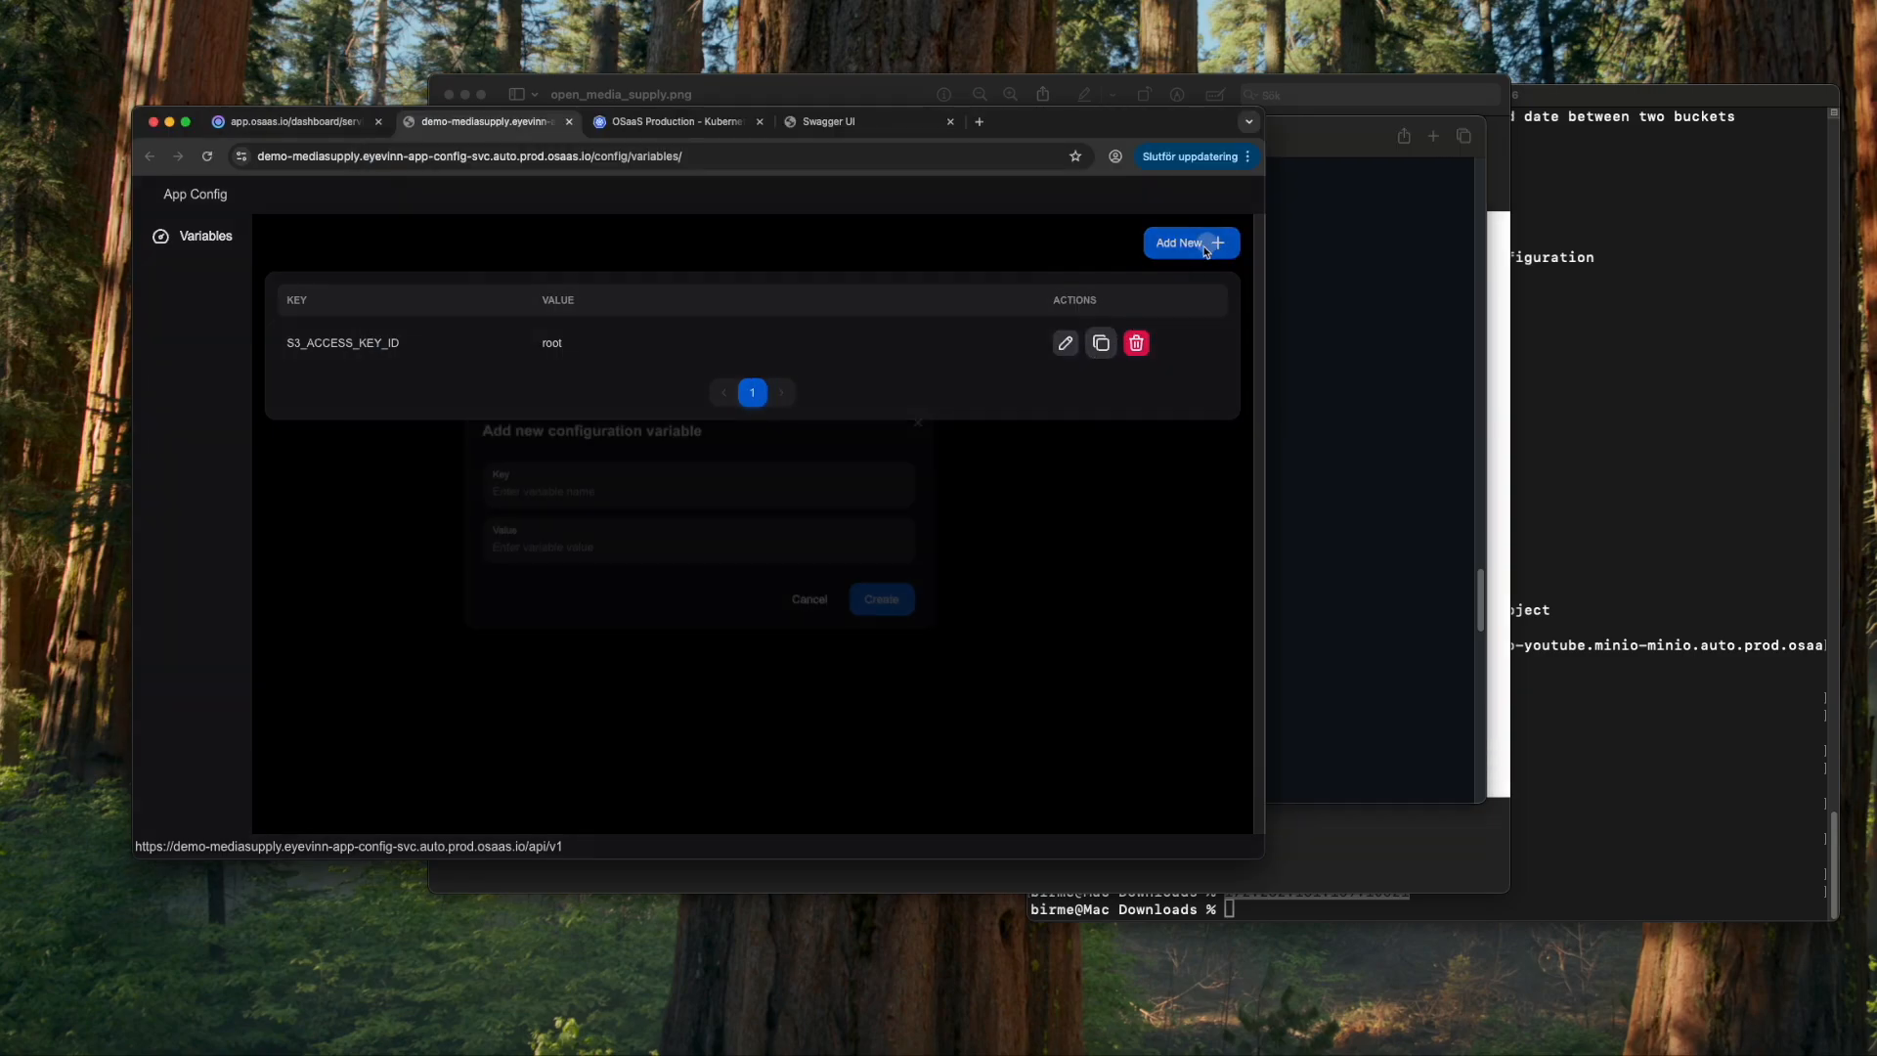
{"action": "left_click", "coordinate": [684, 495]}
{"action": "key", "text": "super+v"}
{"action": "left_click", "coordinate": [637, 548]}
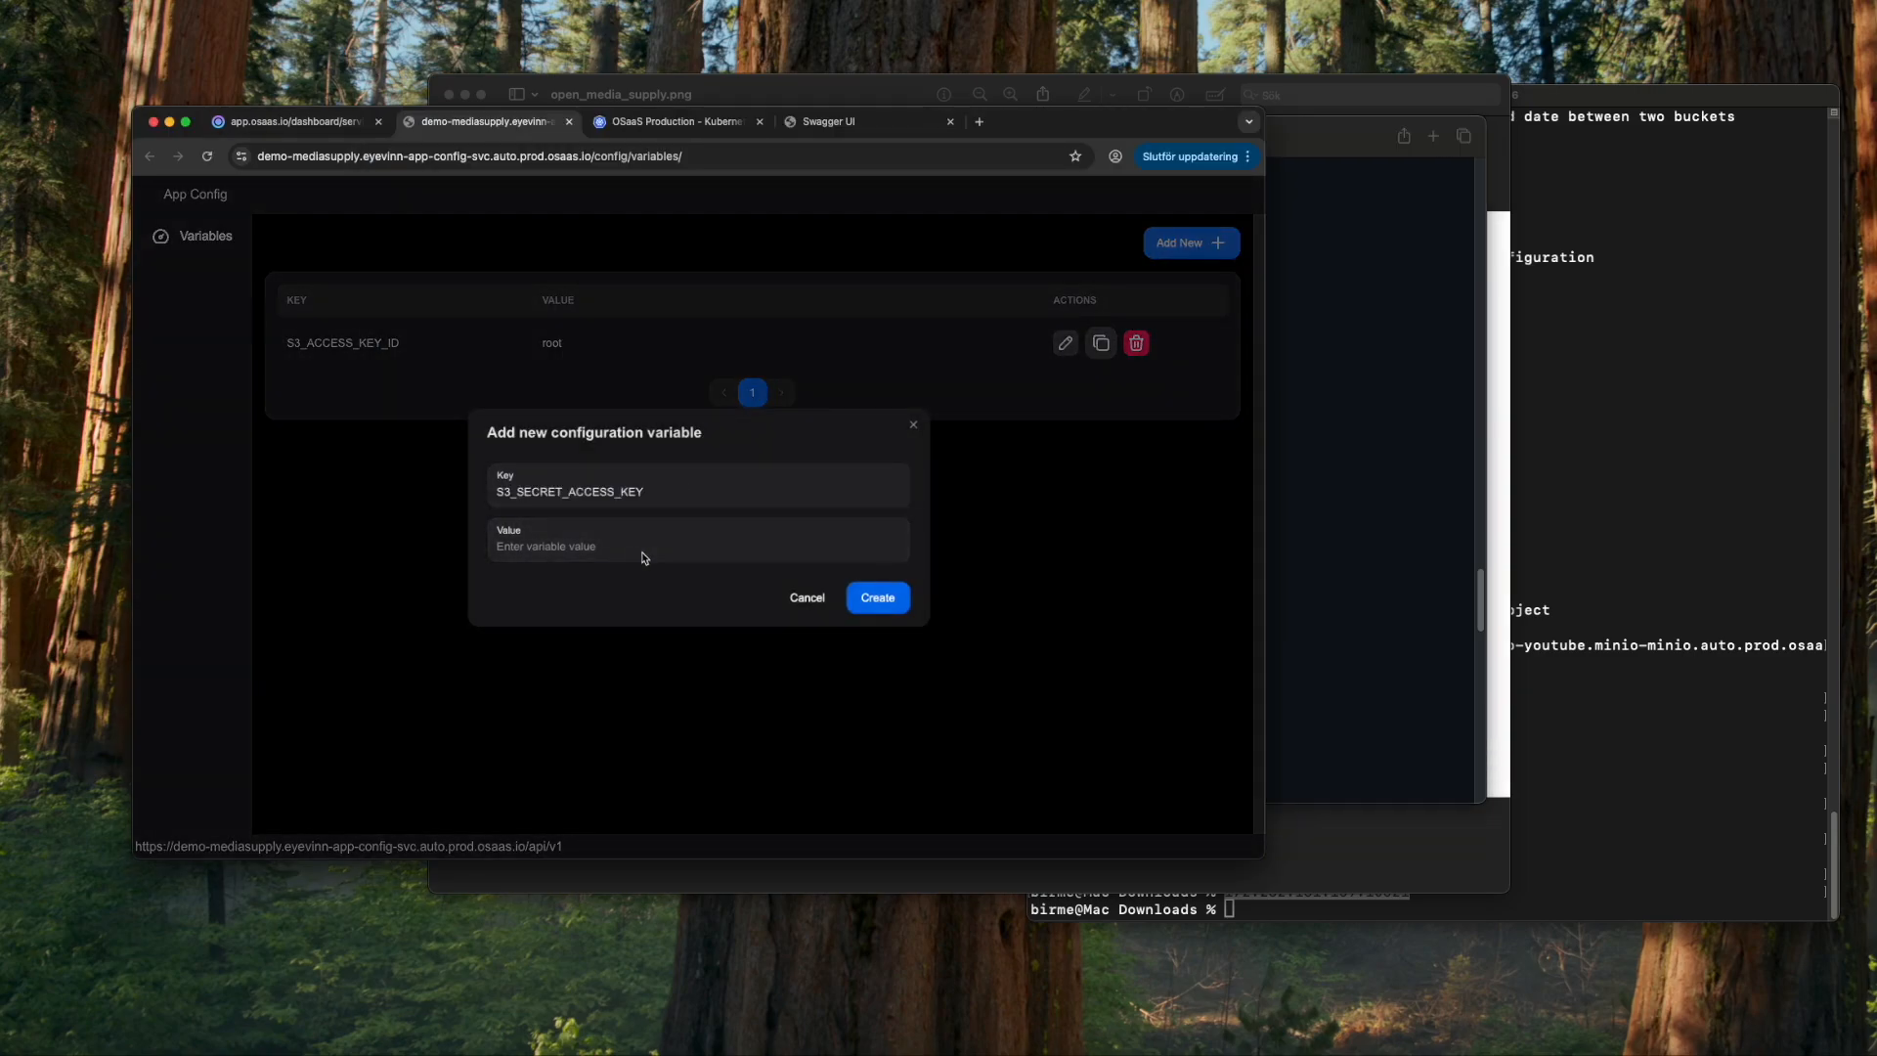
{"action": "key", "text": "super+Tab"}
{"action": "key", "text": "super+Tab"}
{"action": "type", "text": "{{"}
{"action": "key", "text": "super+Tab"}
{"action": "key", "text": "super+Tab"}
- Save S3_SECRET_ACCESS_KEY, then add S3_ENDPOINT_URL set to the MinIO server URL
{"action": "left_click", "coordinate": [875, 597]}
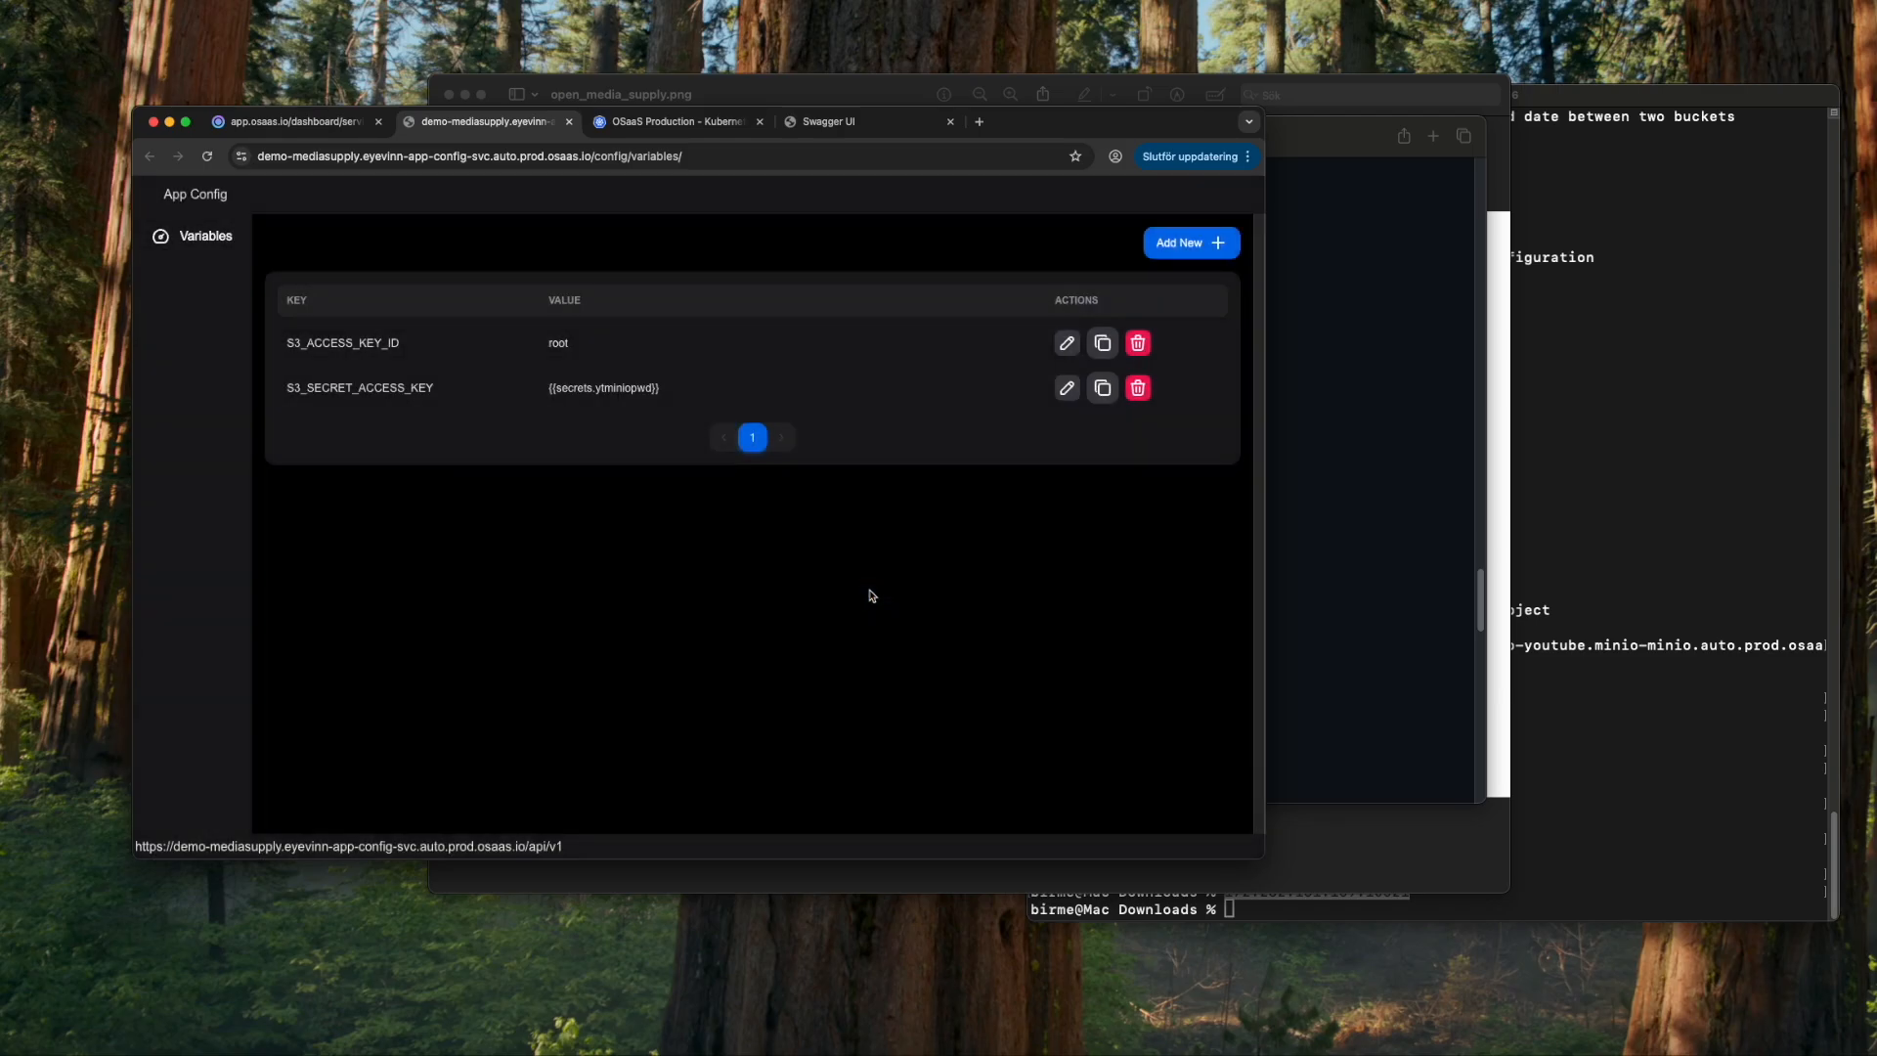
{"action": "key", "text": "super+Tab"}
{"action": "left_click_drag", "start_coordinate": [474, 499], "coordinate": [576, 504]}
{"action": "key", "text": "super+c"}
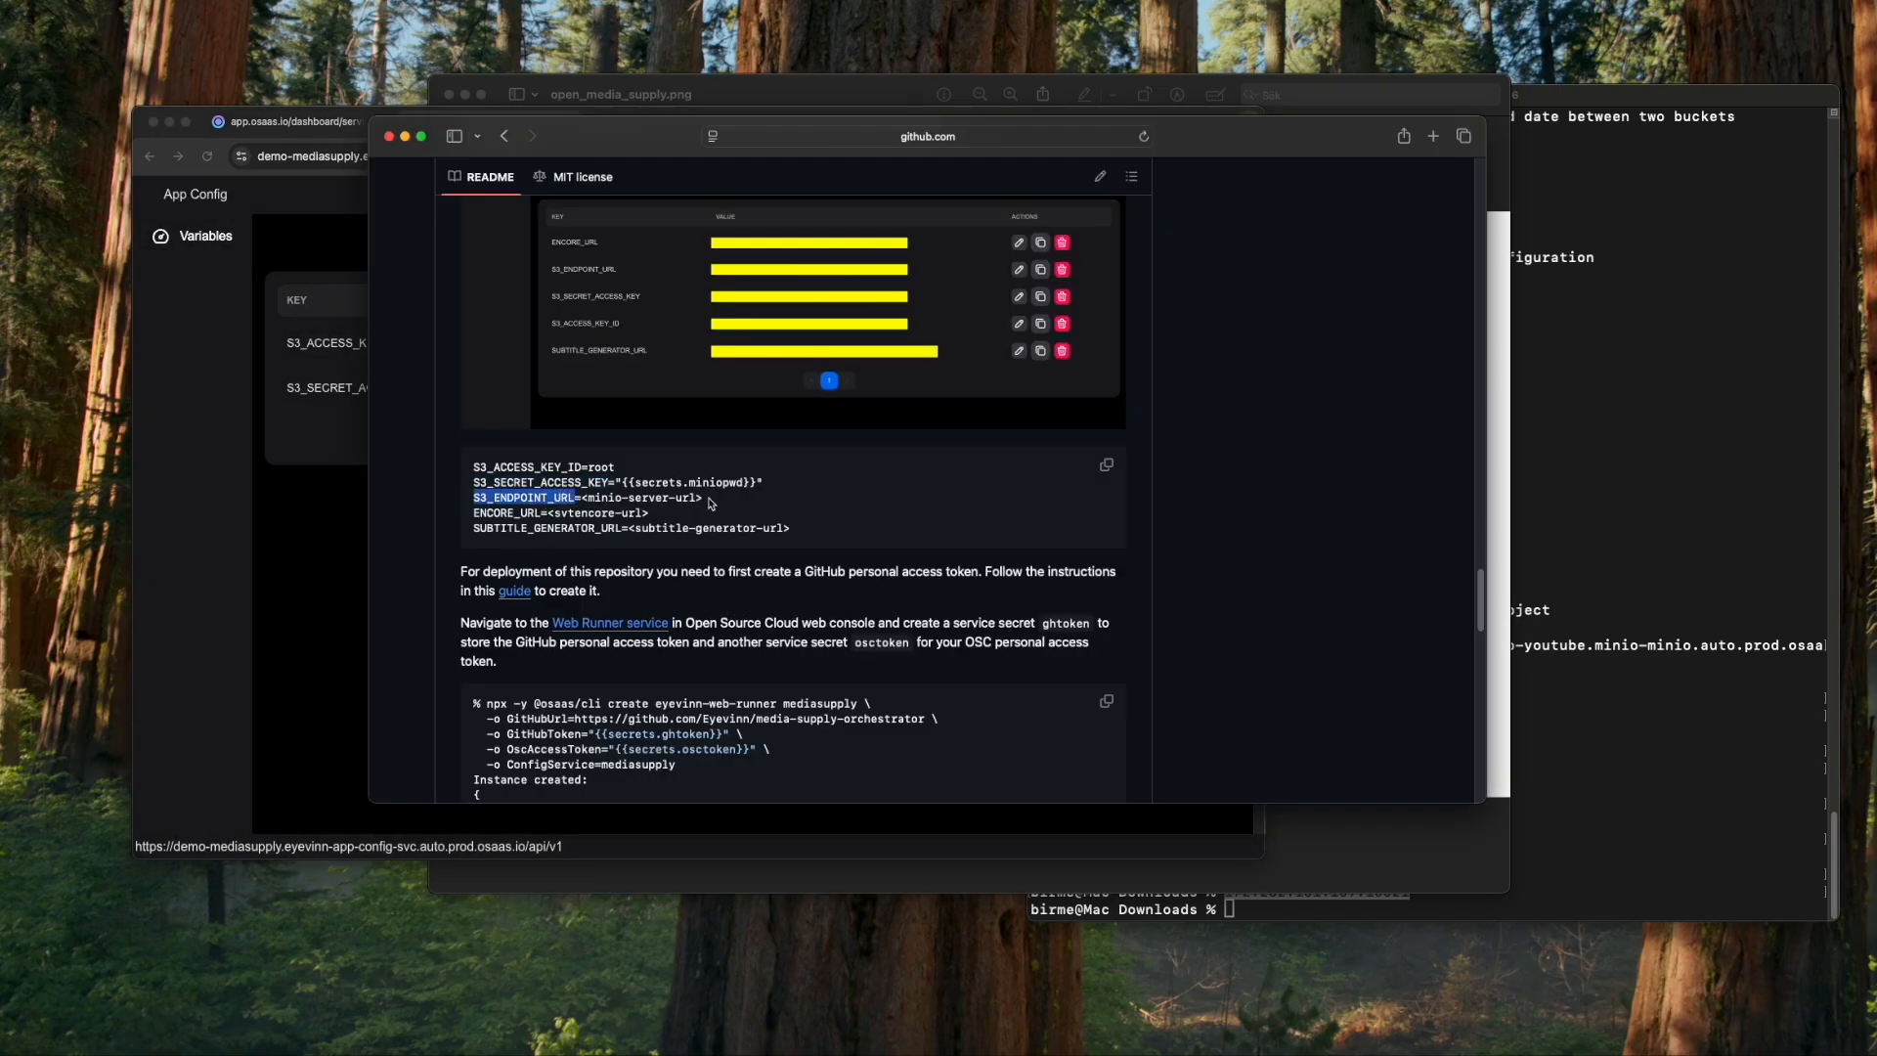
{"action": "key", "text": "super+Tab"}
{"action": "left_click", "coordinate": [1191, 242]}
{"action": "left_click", "coordinate": [711, 486]}
{"action": "key", "text": "super+v"}
{"action": "left_click", "coordinate": [689, 558]}
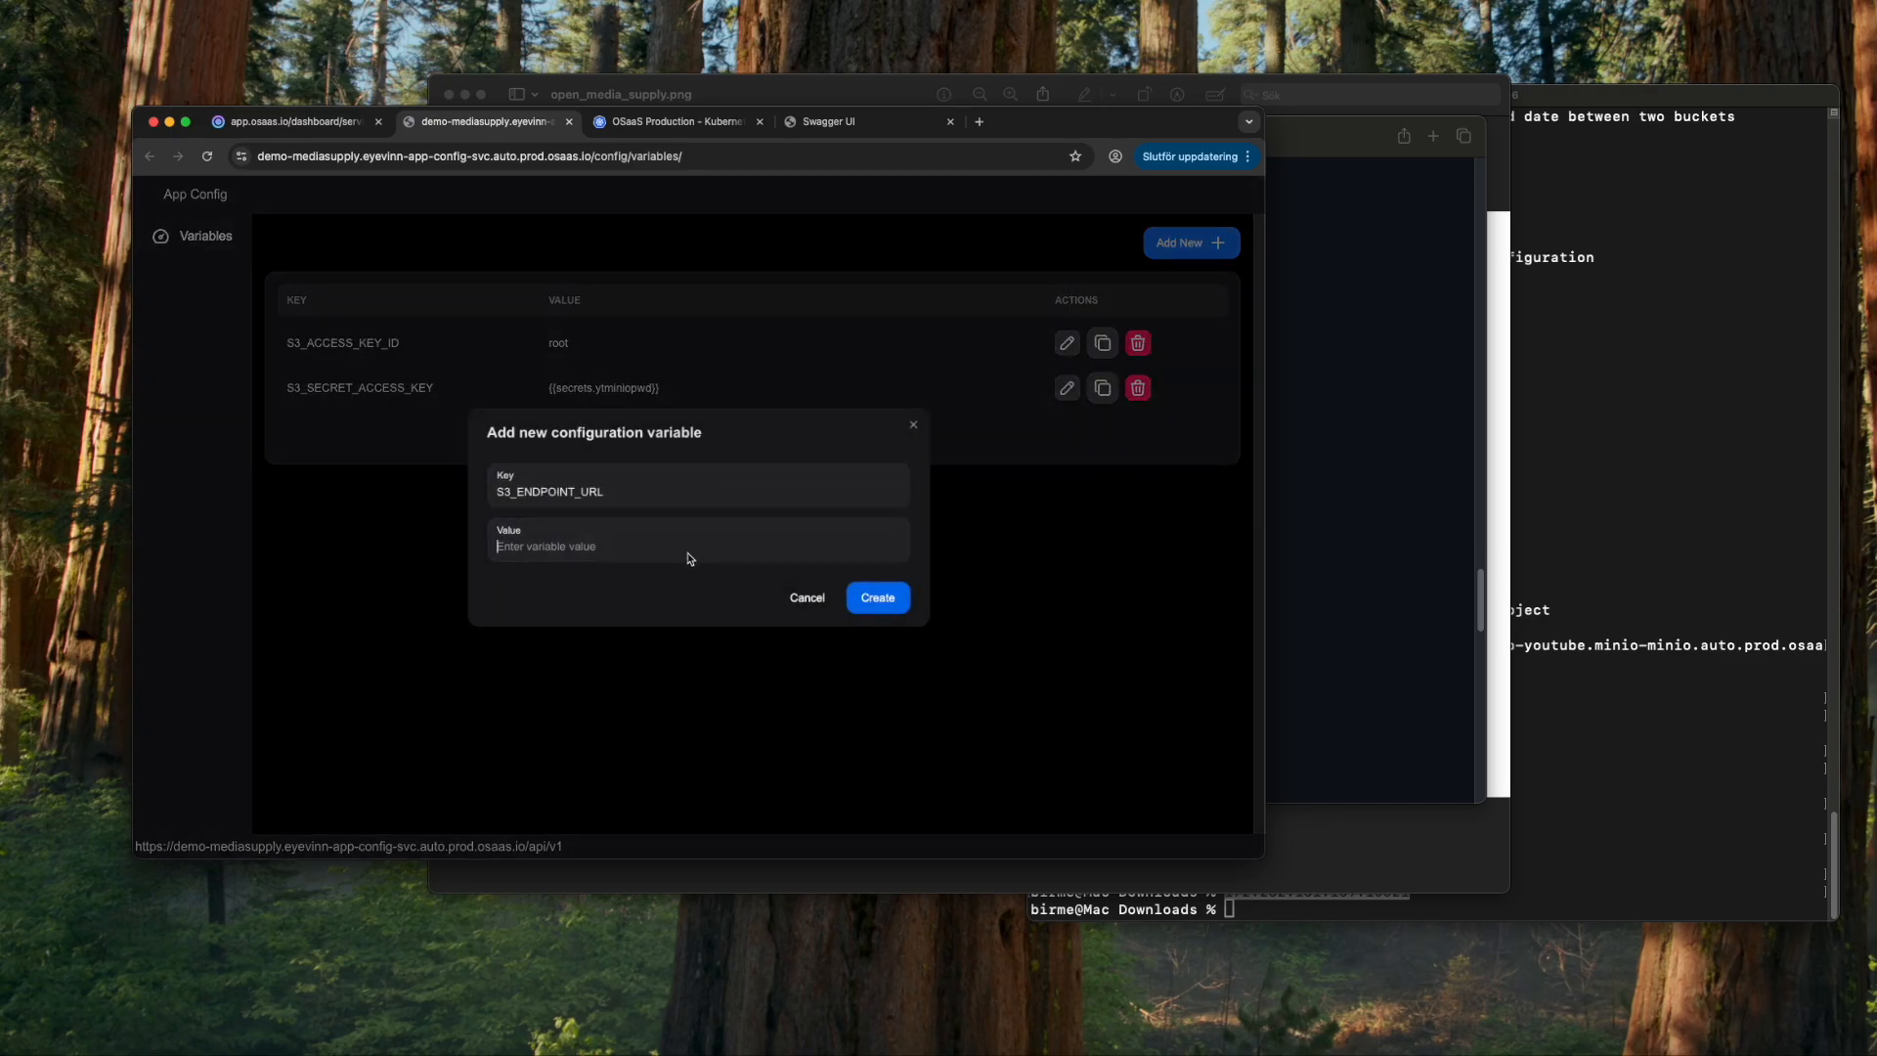
{"action": "left_click", "coordinate": [1706, 574]}
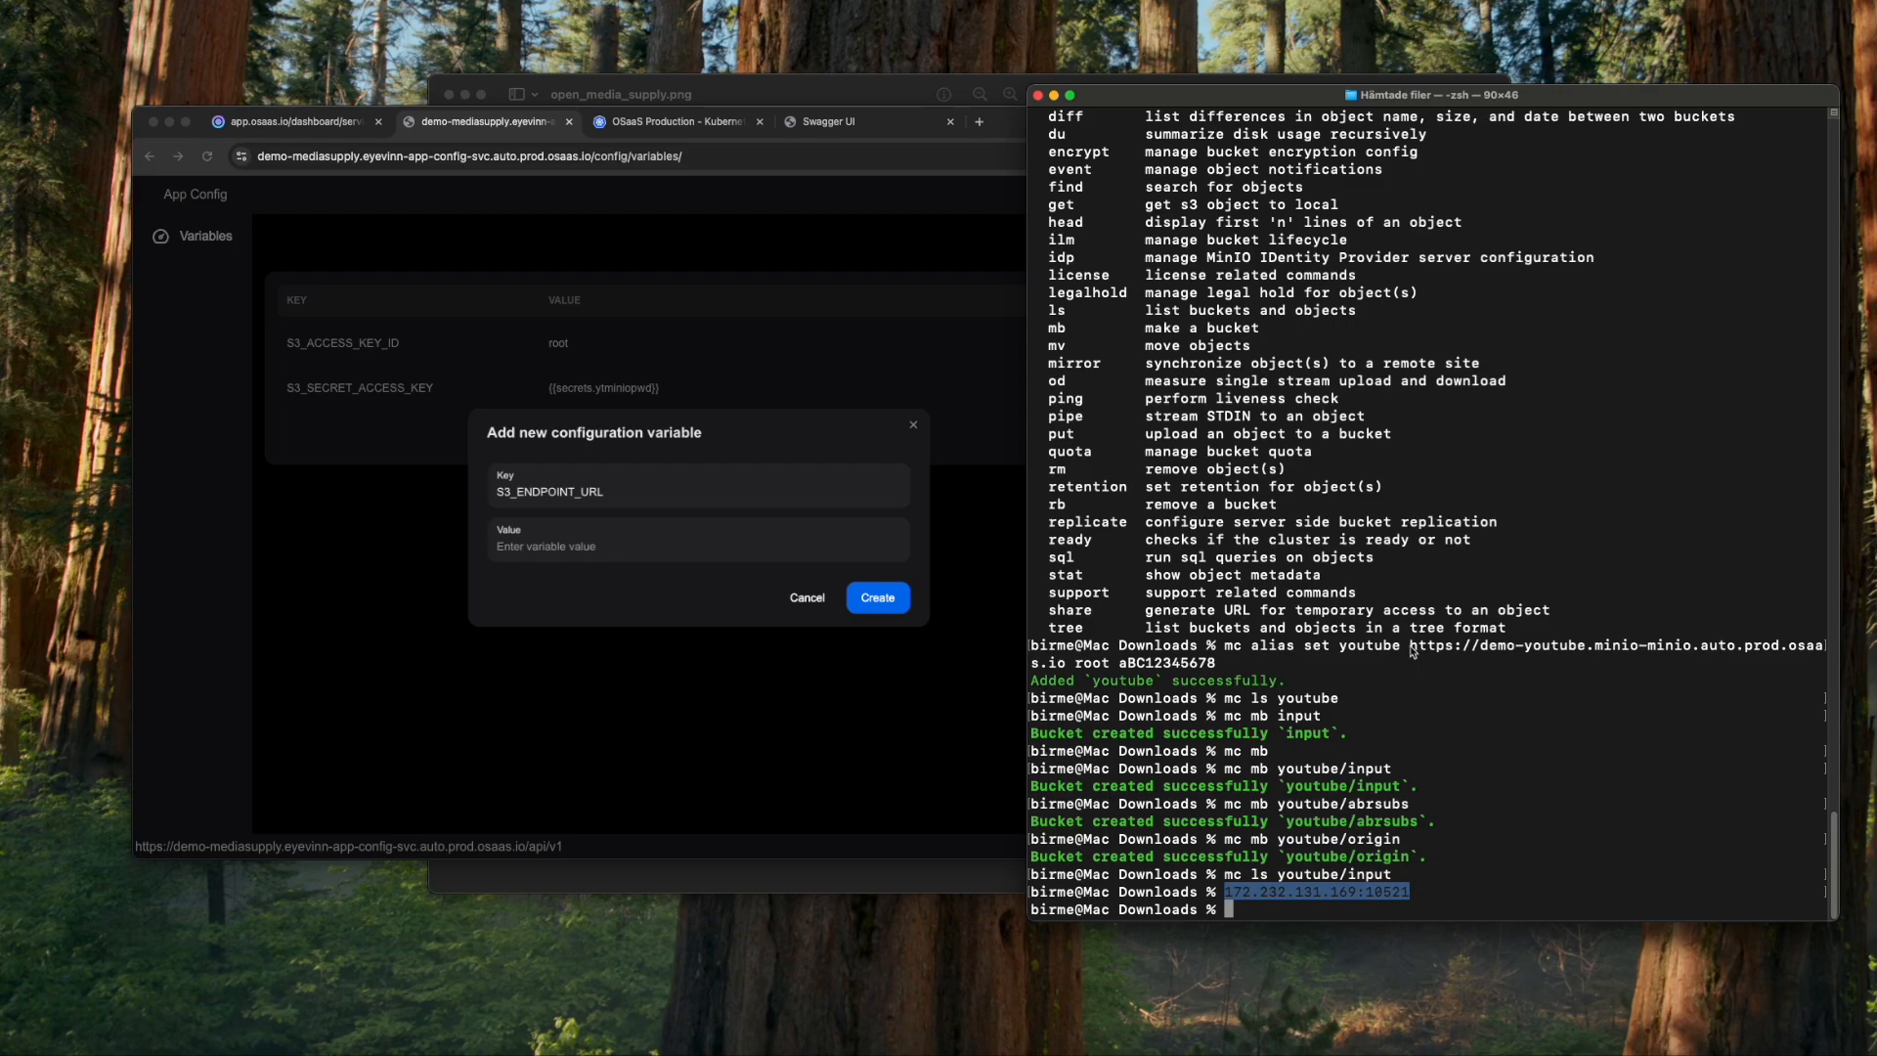
{"action": "left_click_drag", "start_coordinate": [1411, 651], "coordinate": [1066, 665]}
{"action": "key", "text": "super+c"}
{"action": "left_click", "coordinate": [674, 546]}
{"action": "key", "text": "super+v"}
{"action": "left_click", "coordinate": [894, 603]}
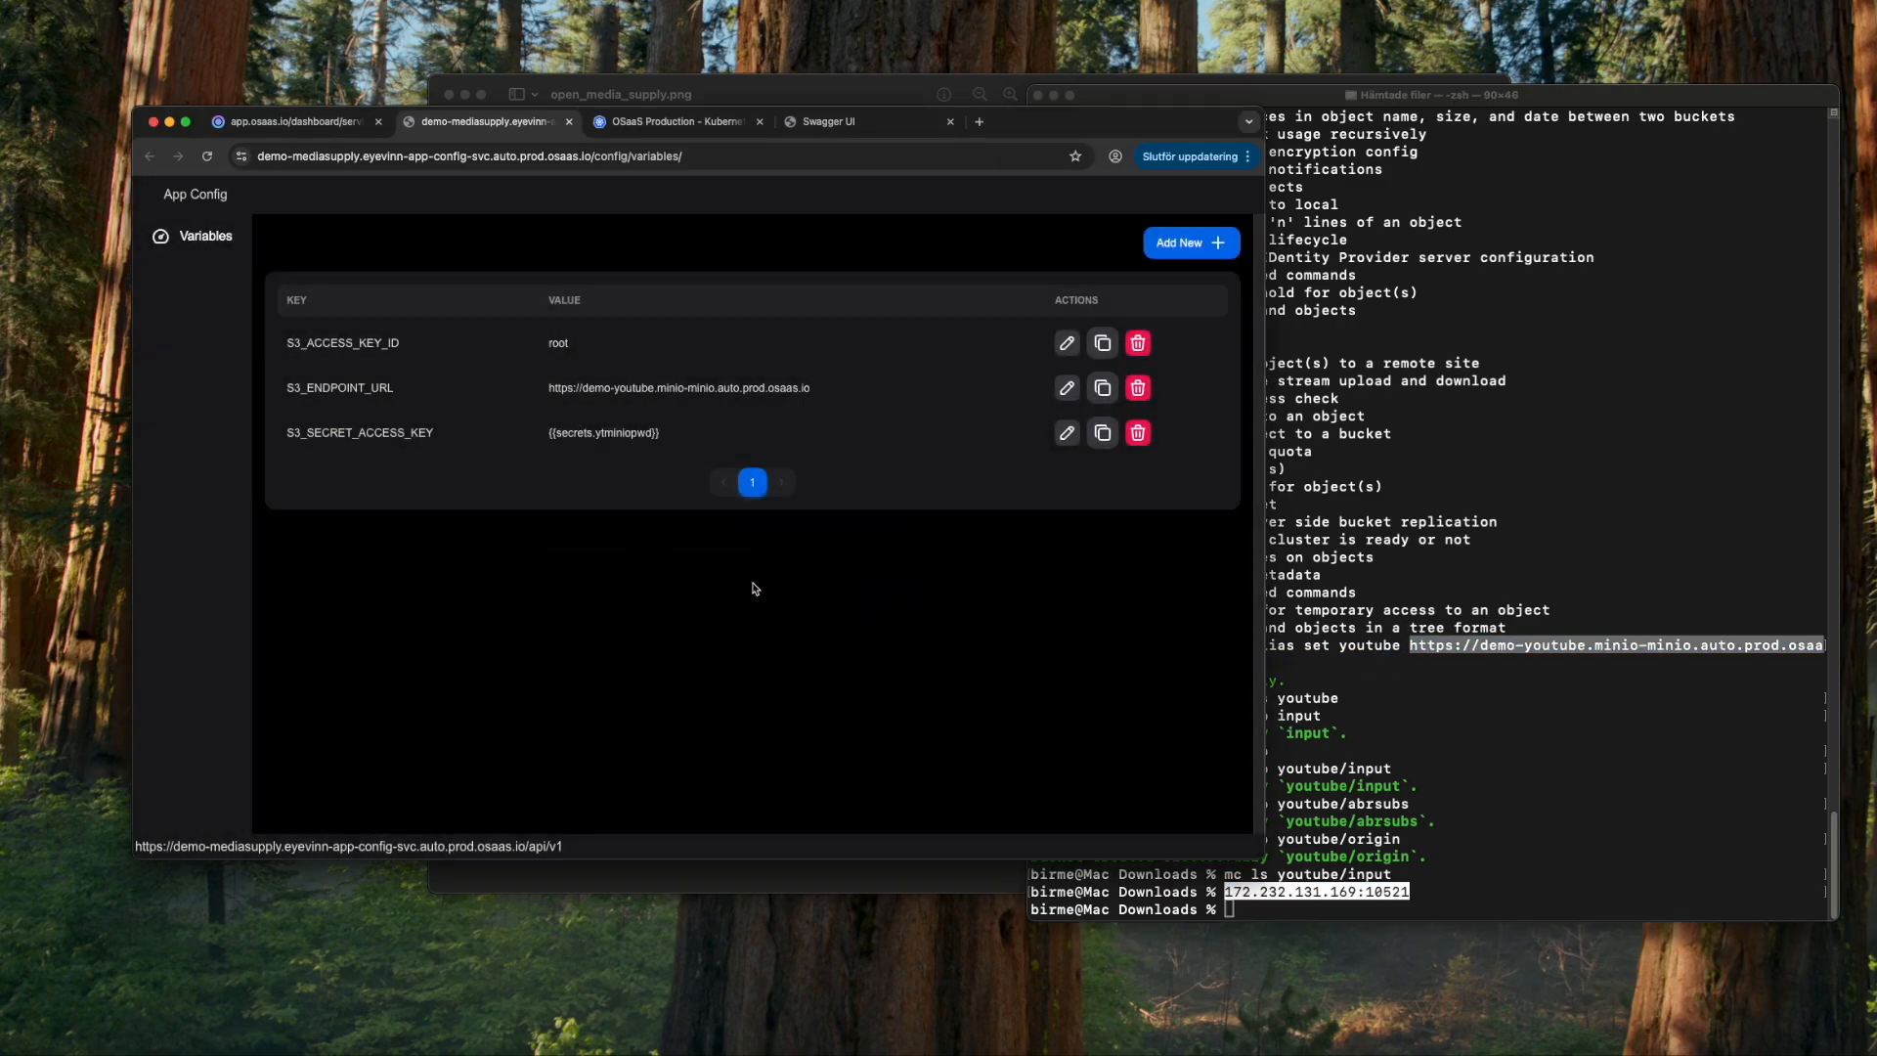
- Add variable ENCORE_URL set to the Encore service URL
{"action": "key", "text": "super+Tab"}
{"action": "left_click", "coordinate": [748, 576]}
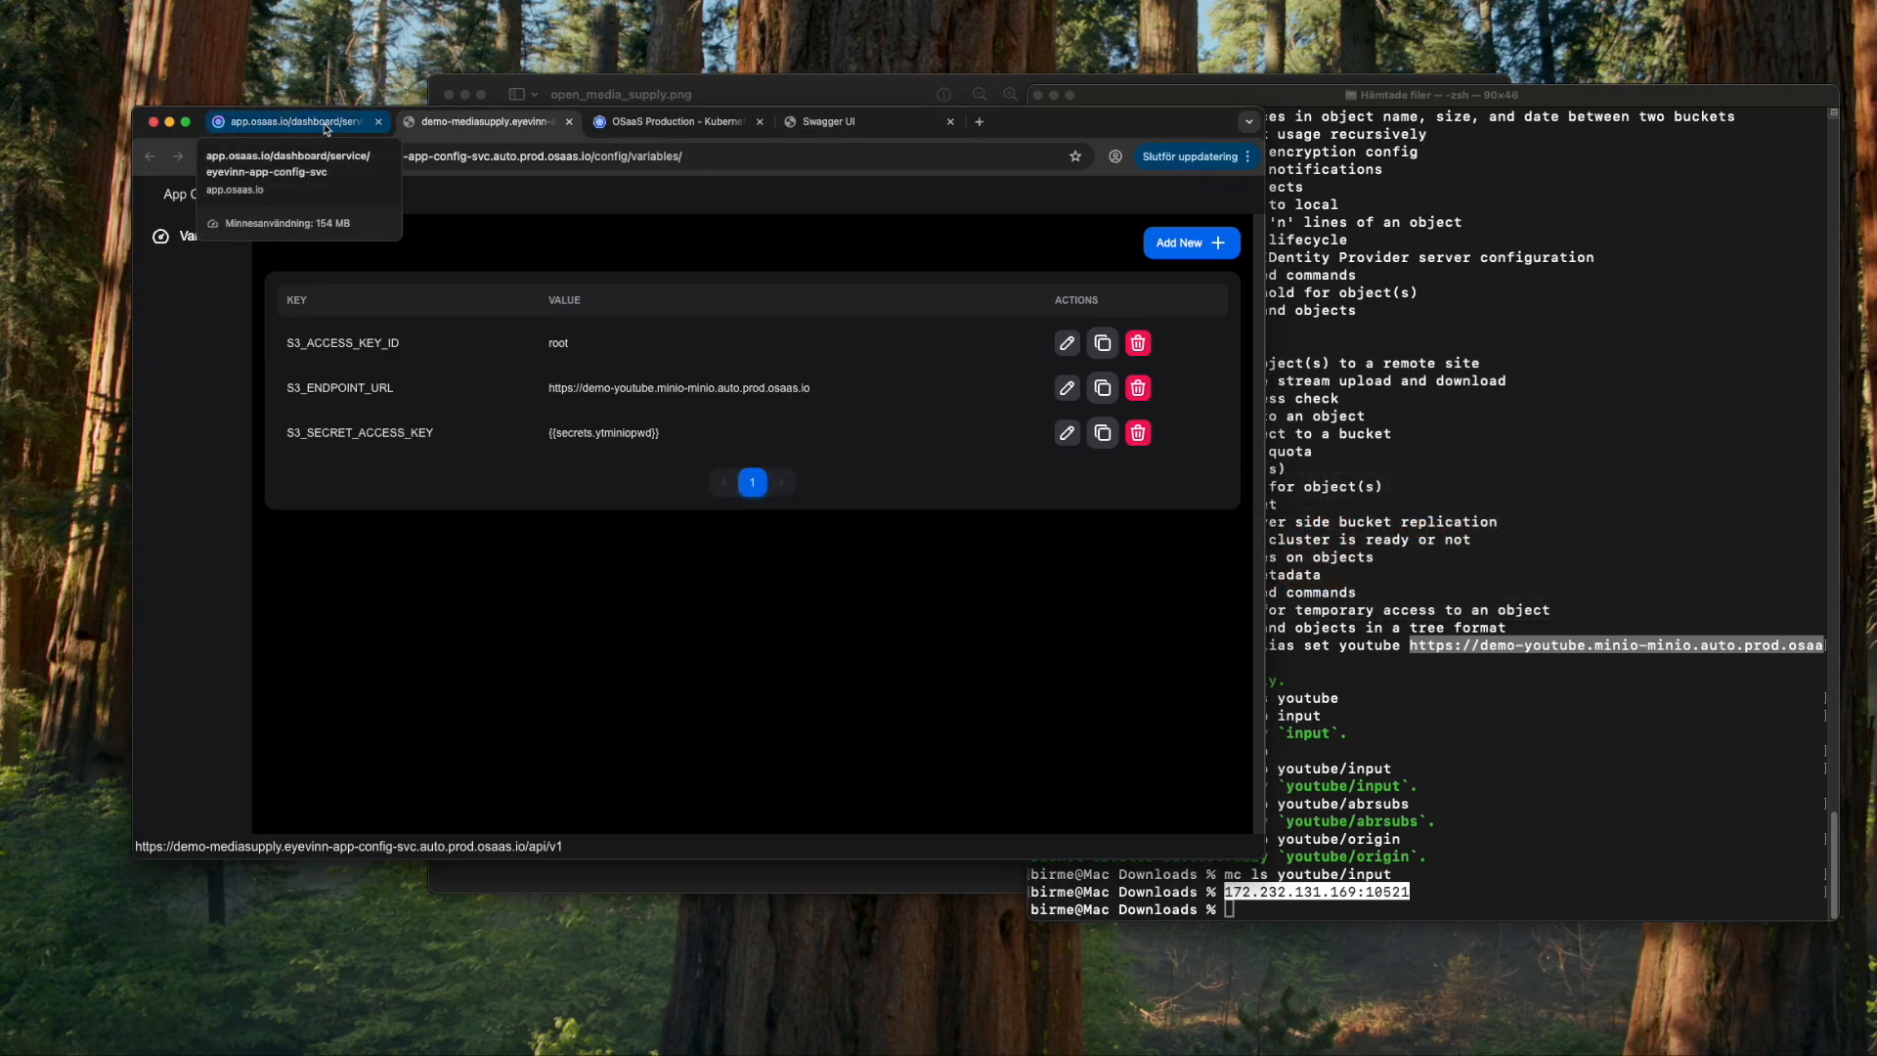
{"action": "key", "text": "super+Tab"}
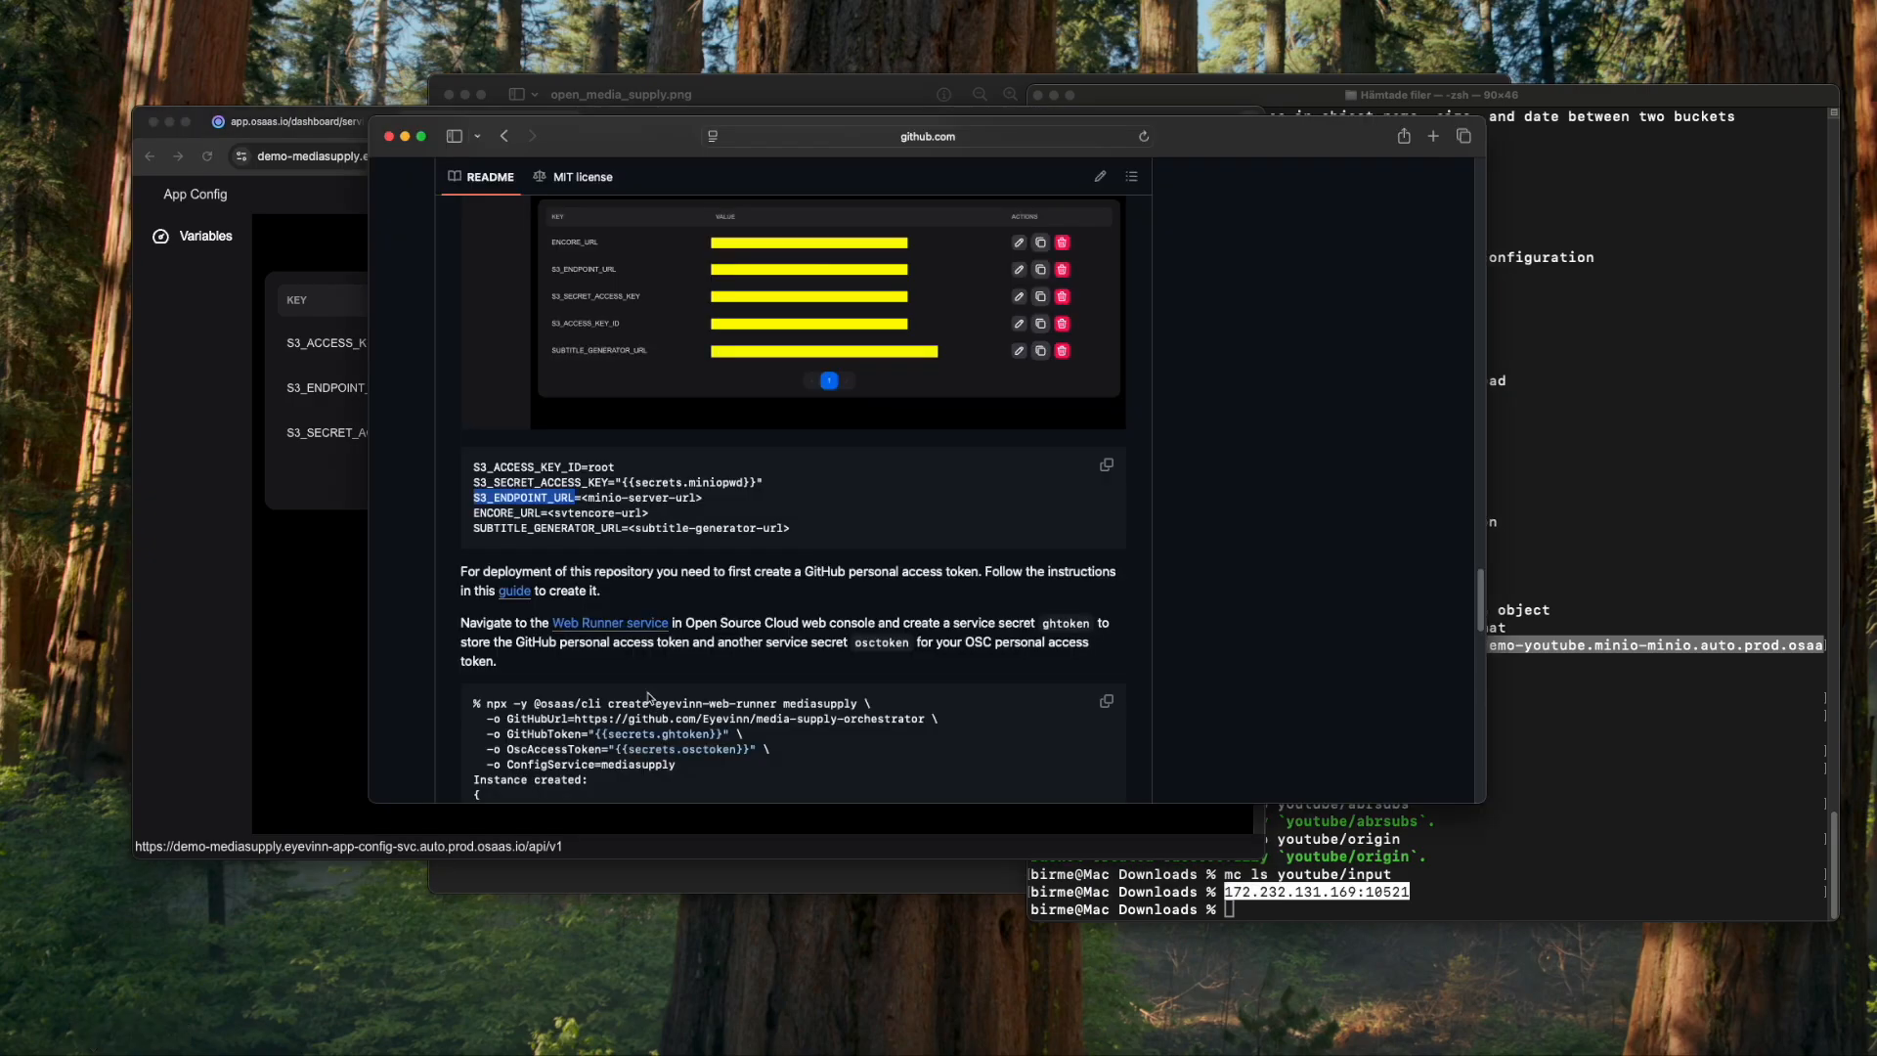
{"action": "left_click", "coordinate": [478, 520]}
{"action": "left_click_drag", "start_coordinate": [475, 519], "coordinate": [542, 515]}
{"action": "key", "text": "super+c"}
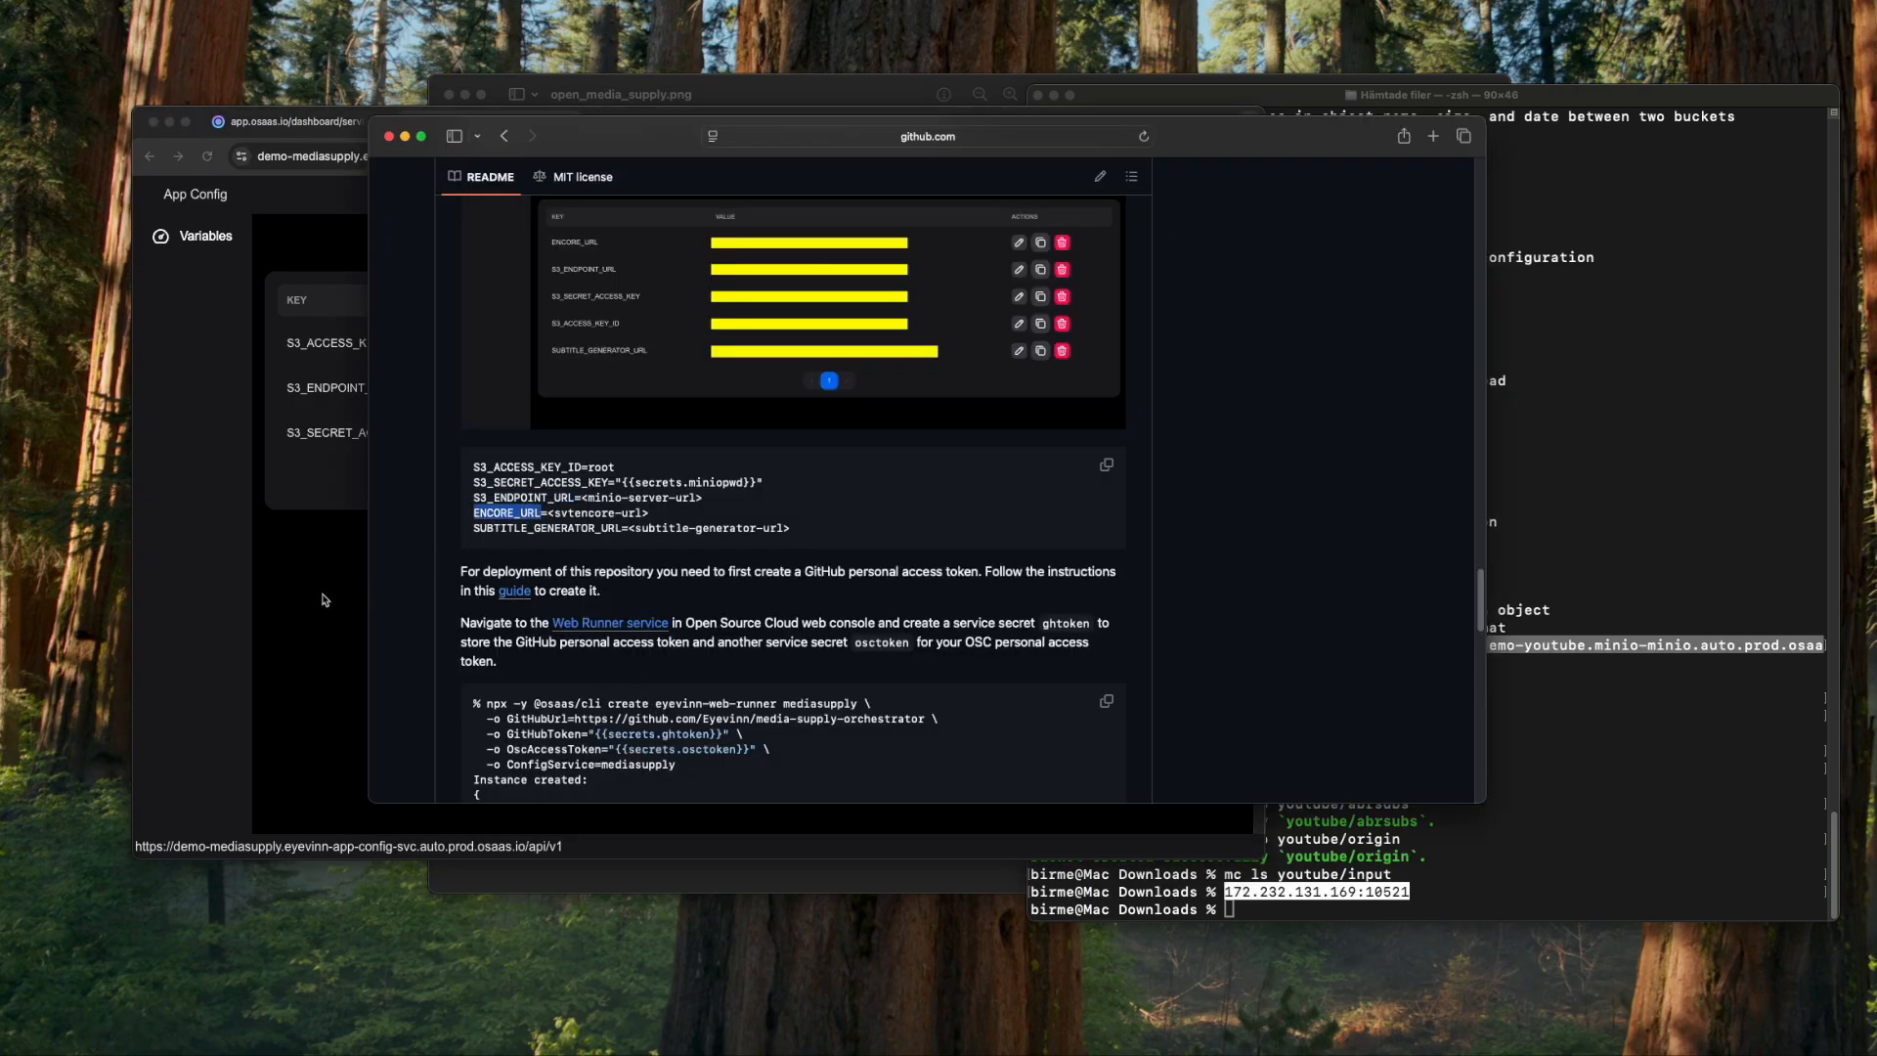
{"action": "left_click", "coordinate": [327, 626]}
{"action": "left_click", "coordinate": [1154, 239]}
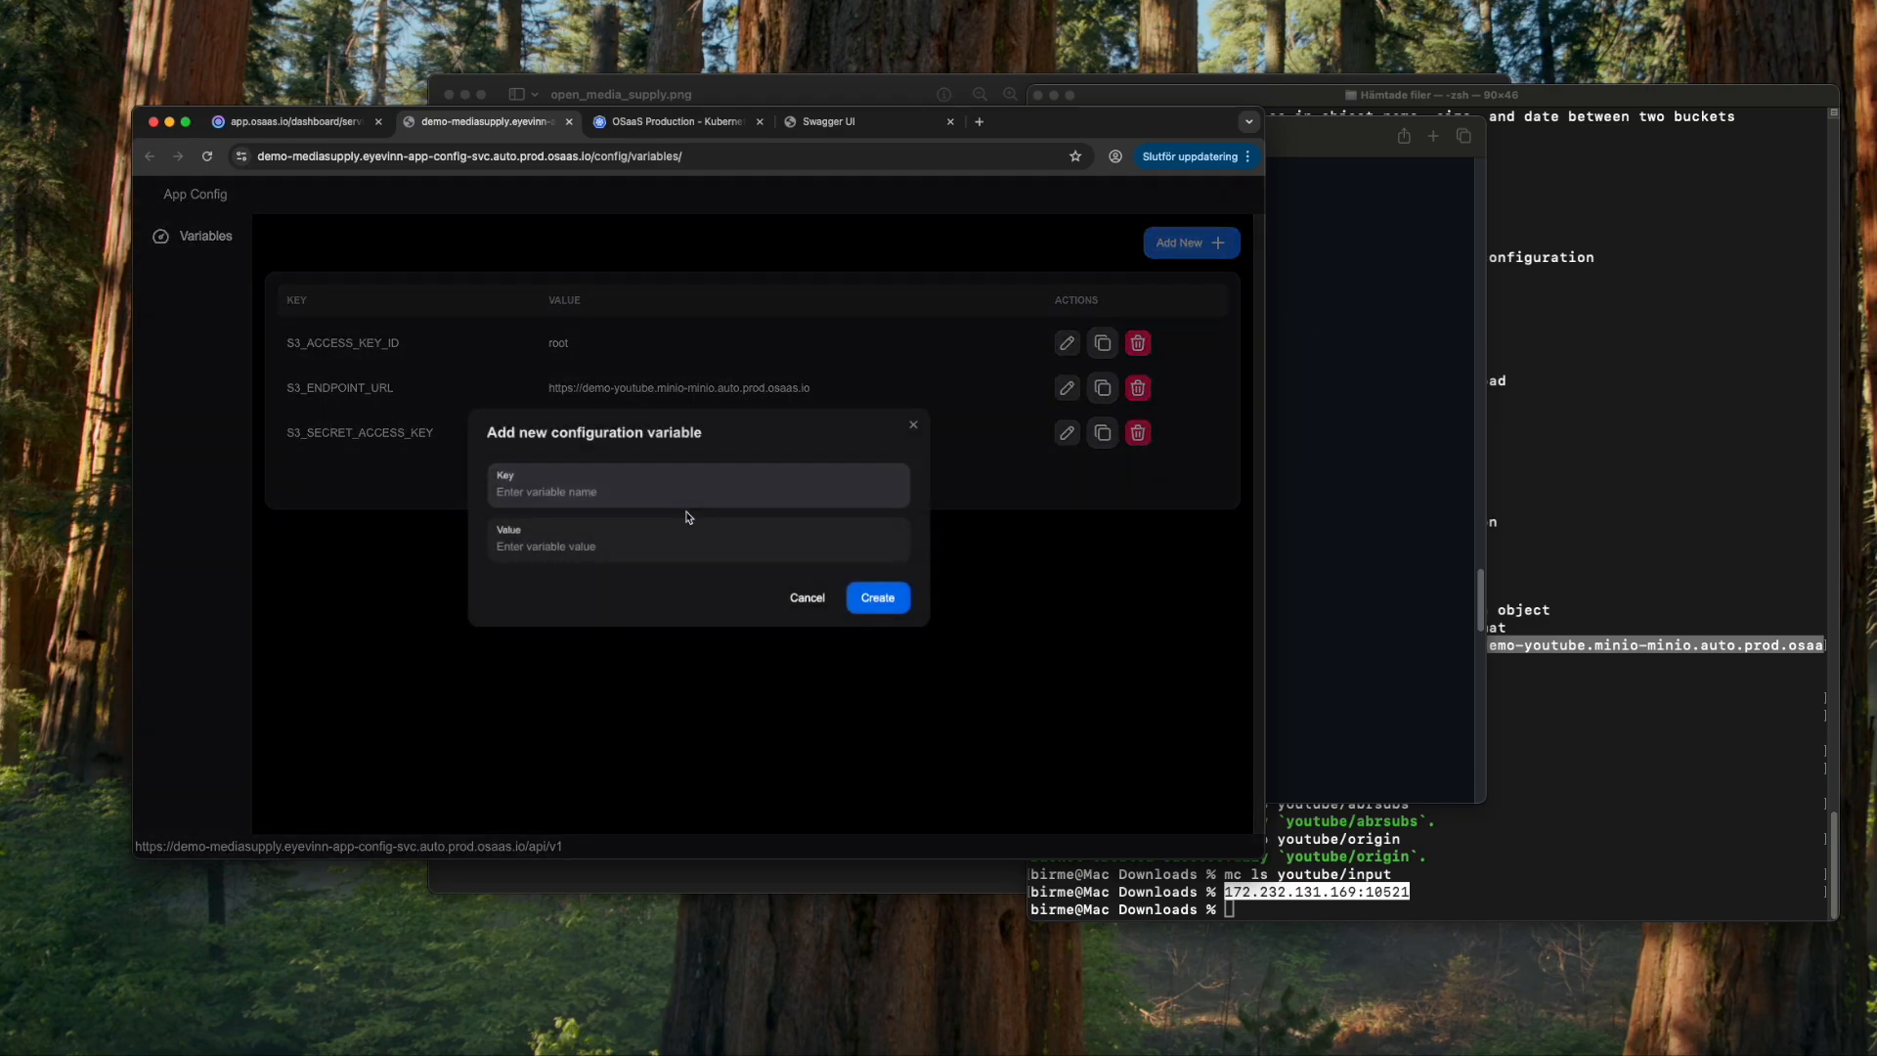
{"action": "key", "text": "super+v"}
{"action": "key", "text": "Tab"}
{"action": "type", "text": "https://demo-mediasupply.encore.prod.osaas.io/"}
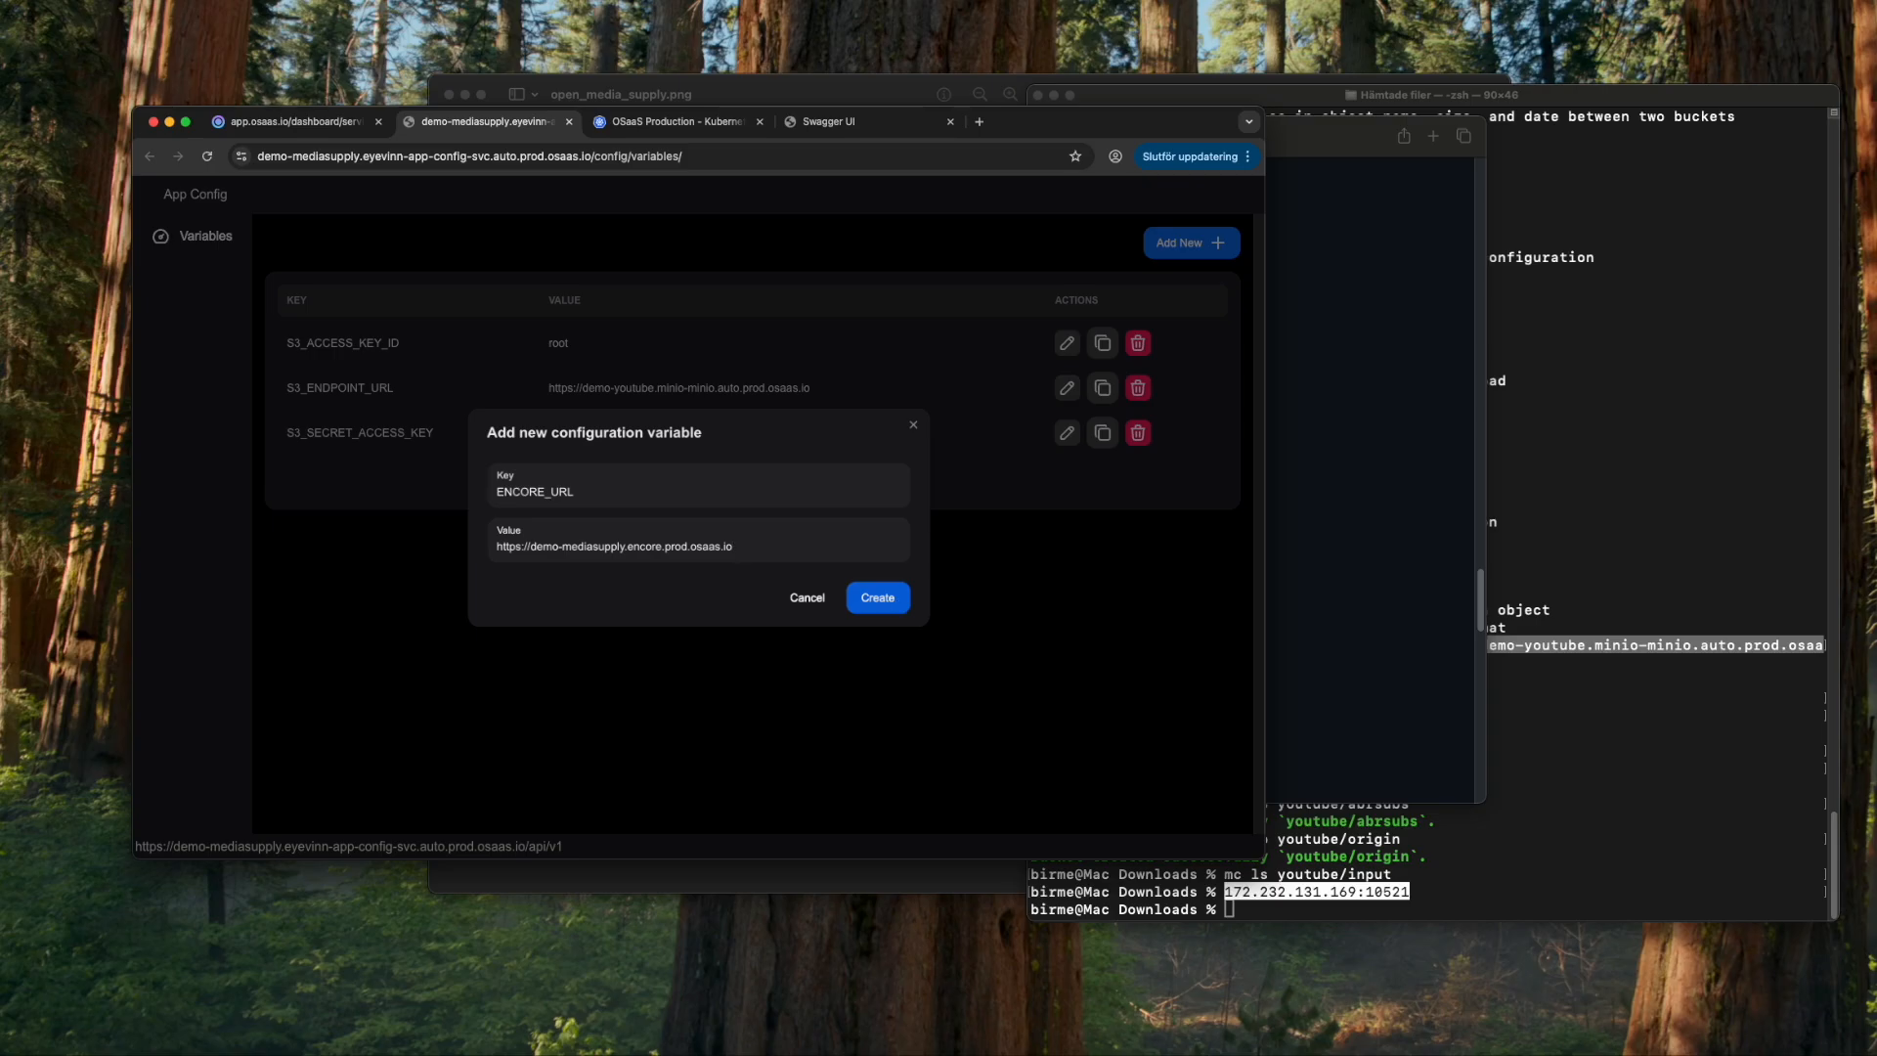
{"action": "left_click", "coordinate": [879, 598]}
- Add variable SUBTITLE_GENERATOR_URL set to the auto-subtitles service URL
{"action": "left_click", "coordinate": [1324, 141]}
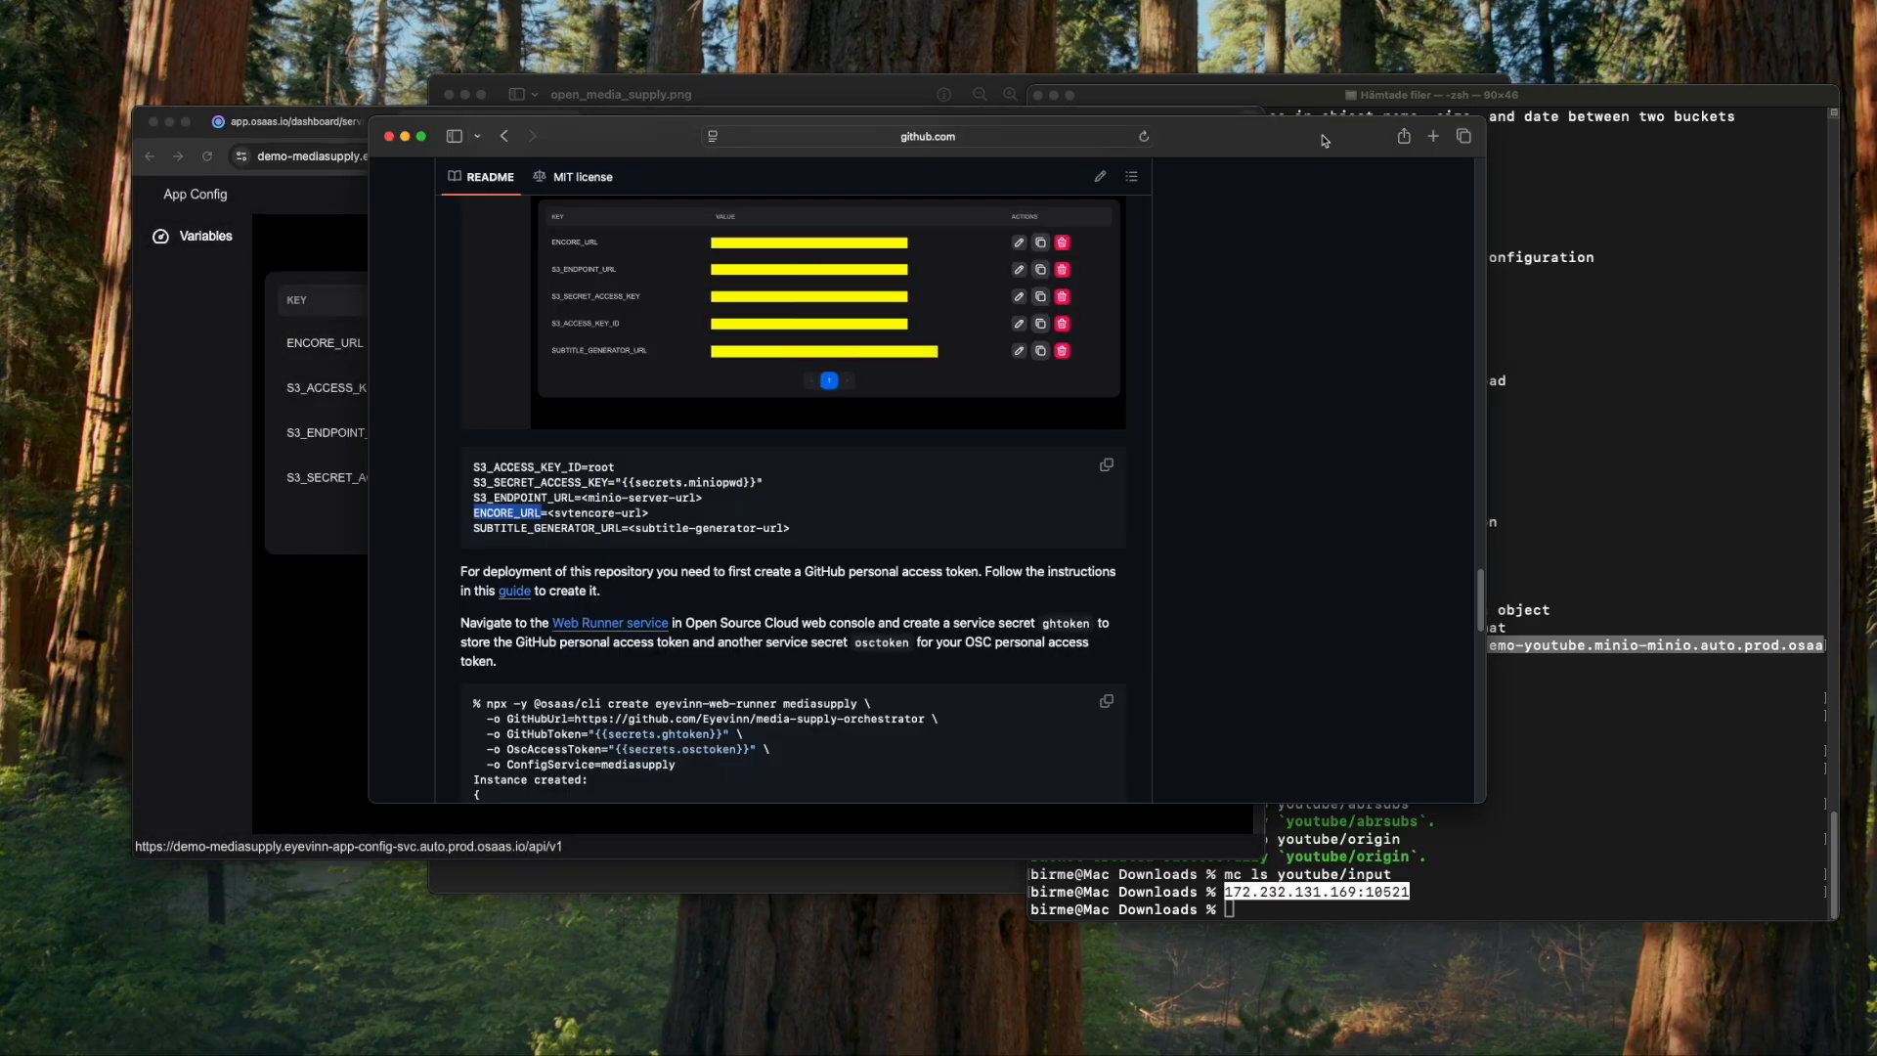
{"action": "left_click_drag", "start_coordinate": [473, 528], "coordinate": [618, 534]}
{"action": "key", "text": "super+c"}
{"action": "key", "text": "super+Tab"}
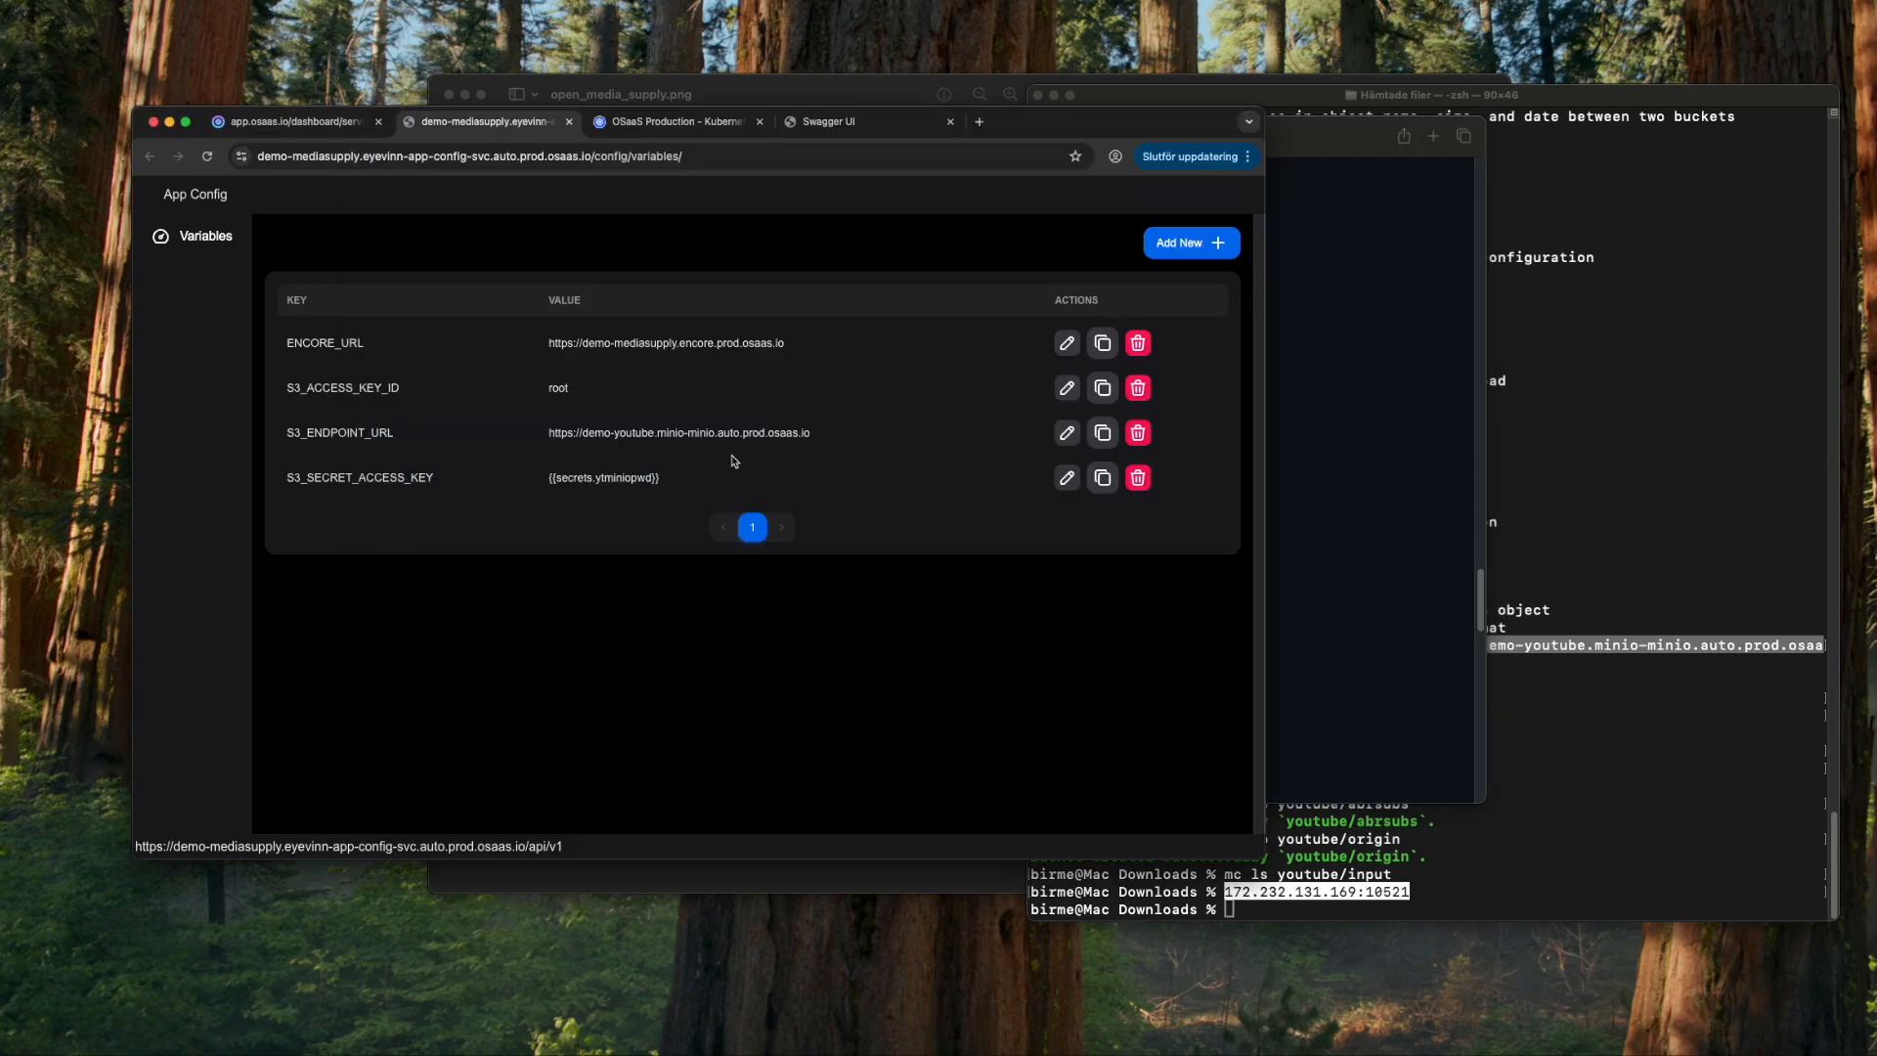
{"action": "left_click", "coordinate": [1193, 240]}
{"action": "left_click", "coordinate": [648, 504]}
{"action": "key", "text": "super+v"}
{"action": "left_click", "coordinate": [630, 549]}
{"action": "type", "text": "https://demo-mediasupply.eyevinn-auto-subtitles.auto.prod.osaas.io"}
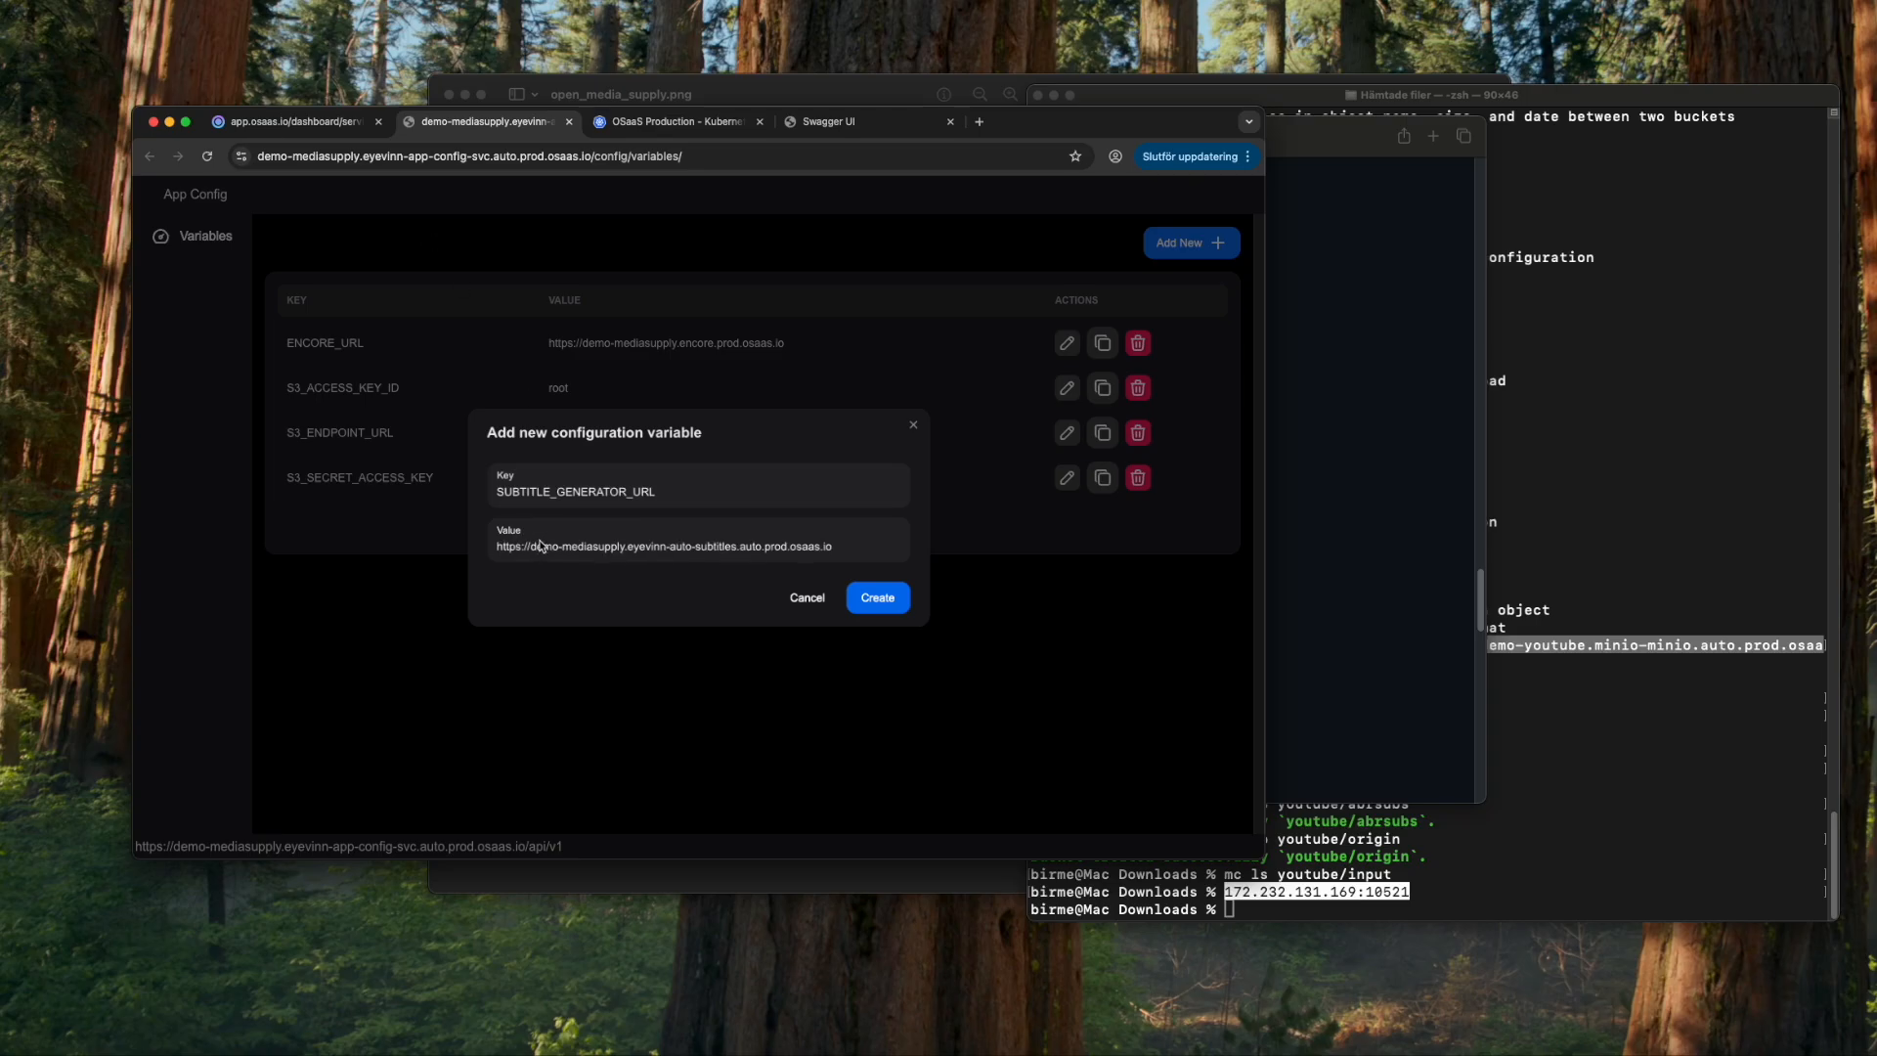
{"action": "left_click", "coordinate": [883, 599]}
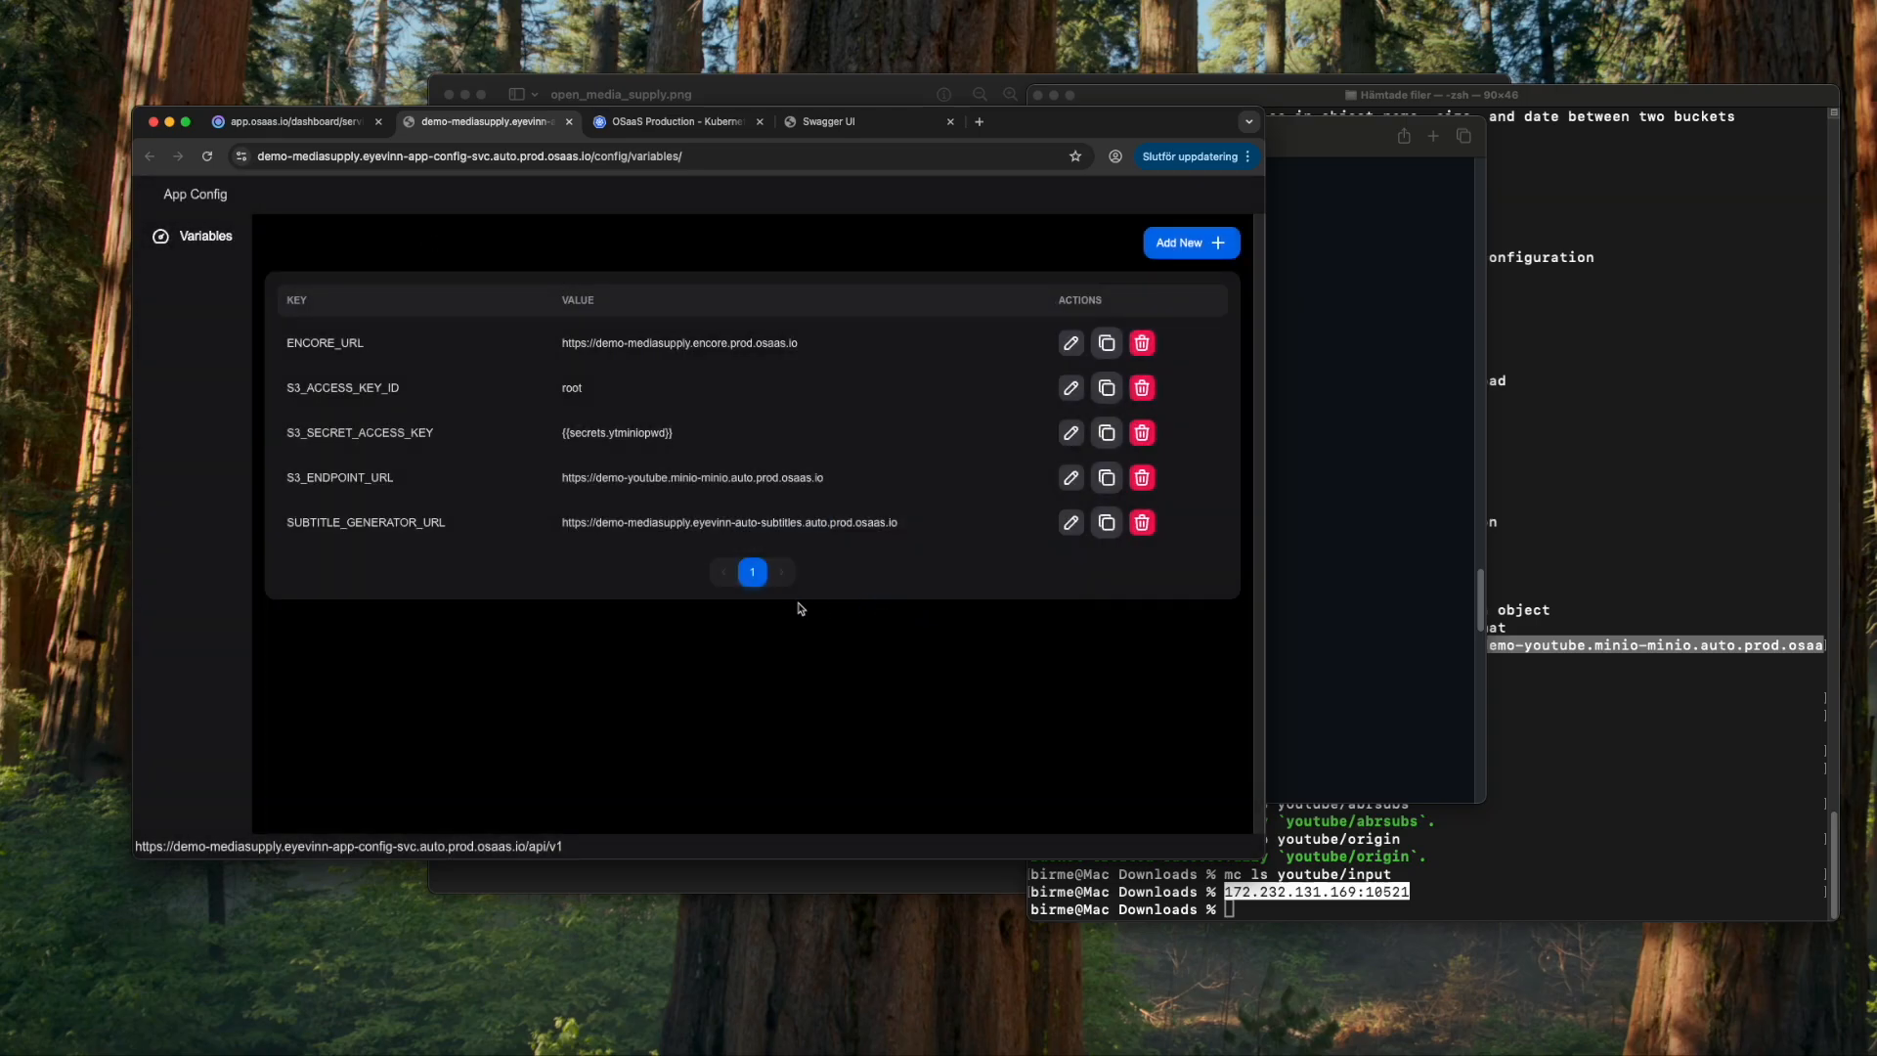
- Check the rest of the README, then search 'web' and open the Web Runner service
{"action": "left_click", "coordinate": [1351, 636]}
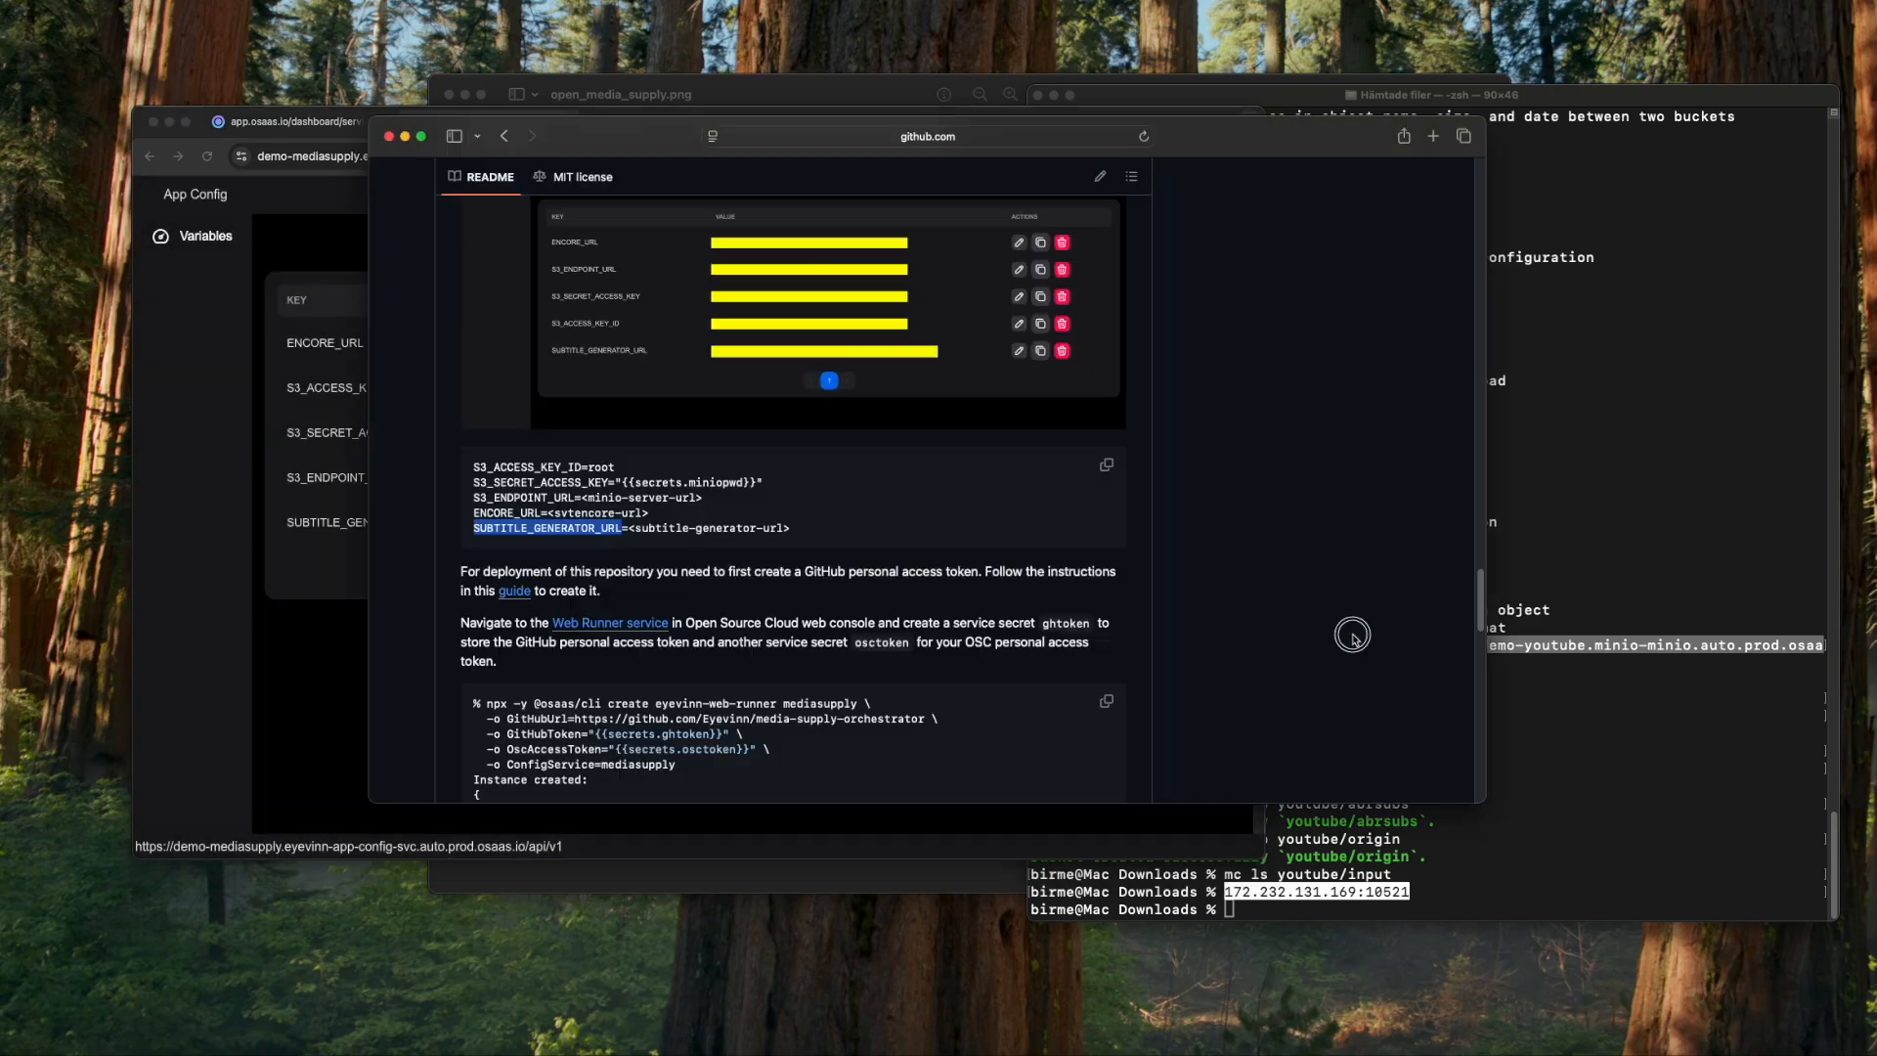
{"action": "scroll", "coordinate": [924, 594], "scroll_direction": "down", "scroll_amount": 2}
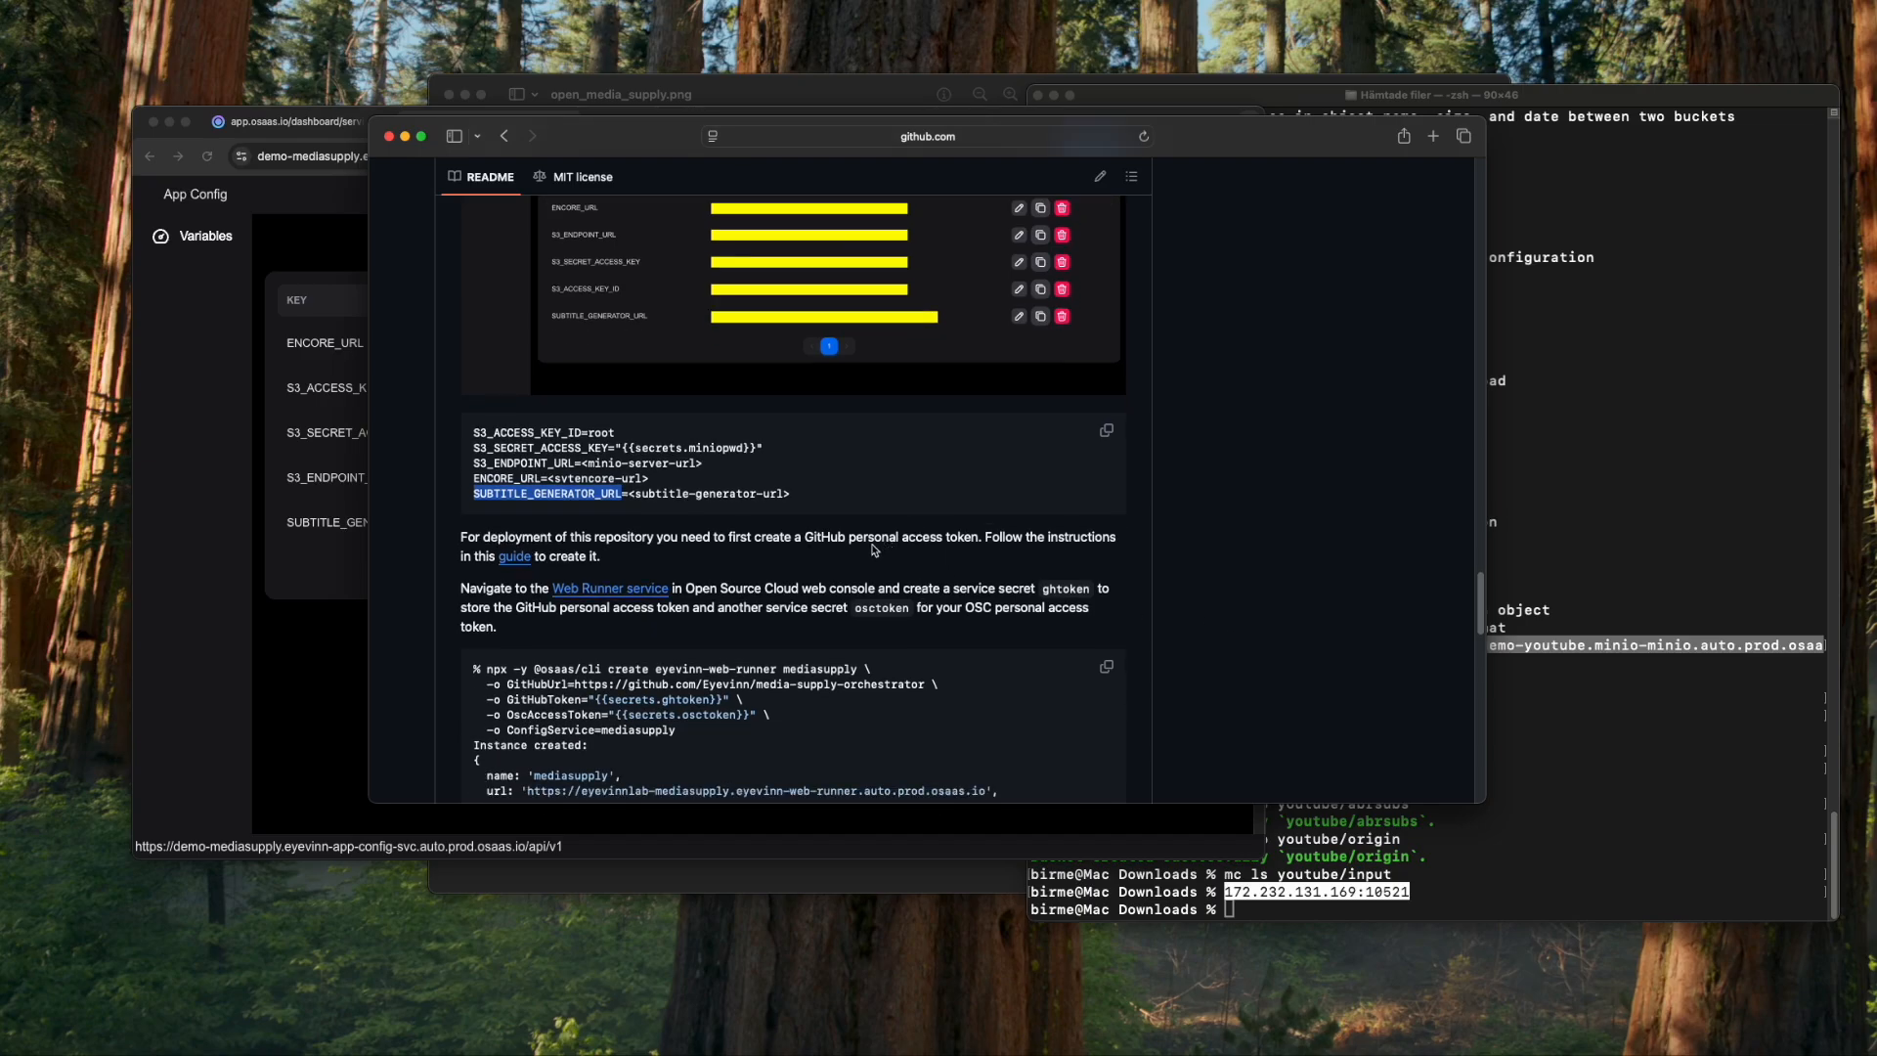
{"action": "scroll", "coordinate": [878, 550], "scroll_direction": "down", "scroll_amount": 2}
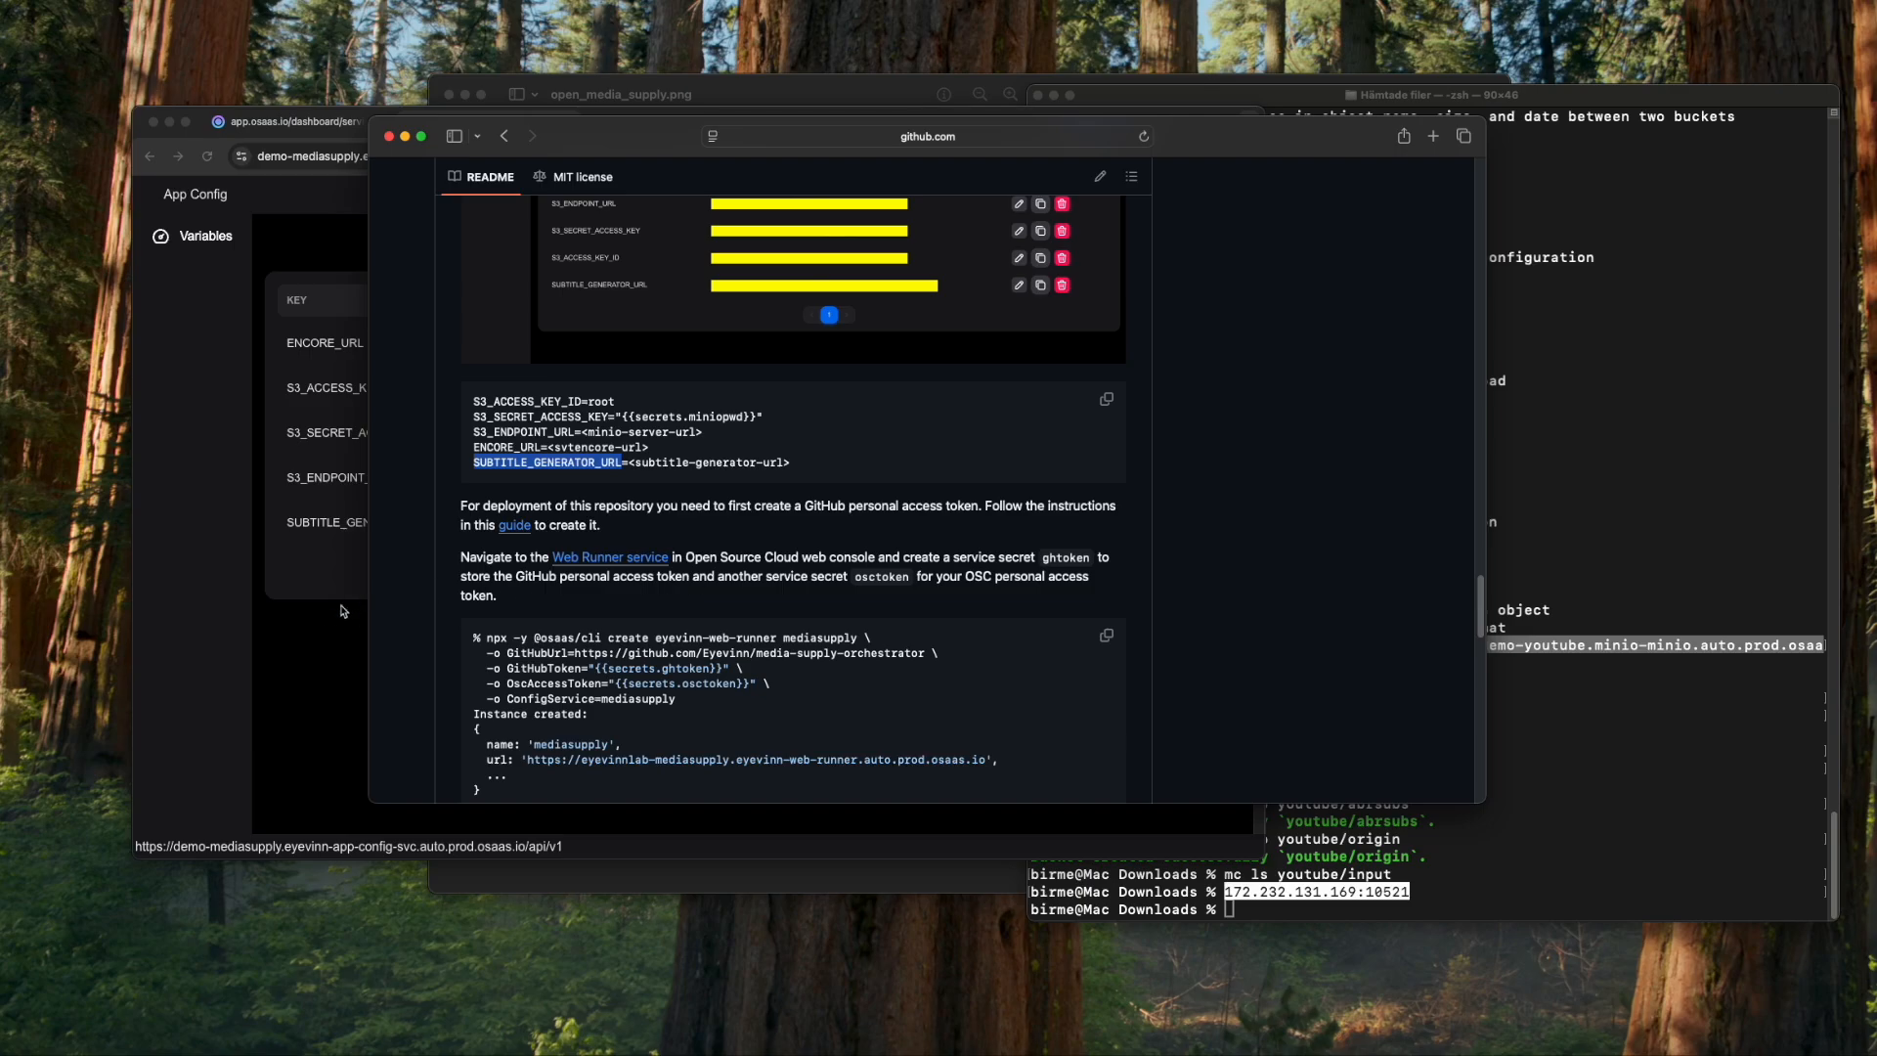
{"action": "left_click", "coordinate": [284, 143]}
{"action": "left_click", "coordinate": [294, 121]}
{"action": "left_click", "coordinate": [490, 198]}
{"action": "type", "text": "web runn"}
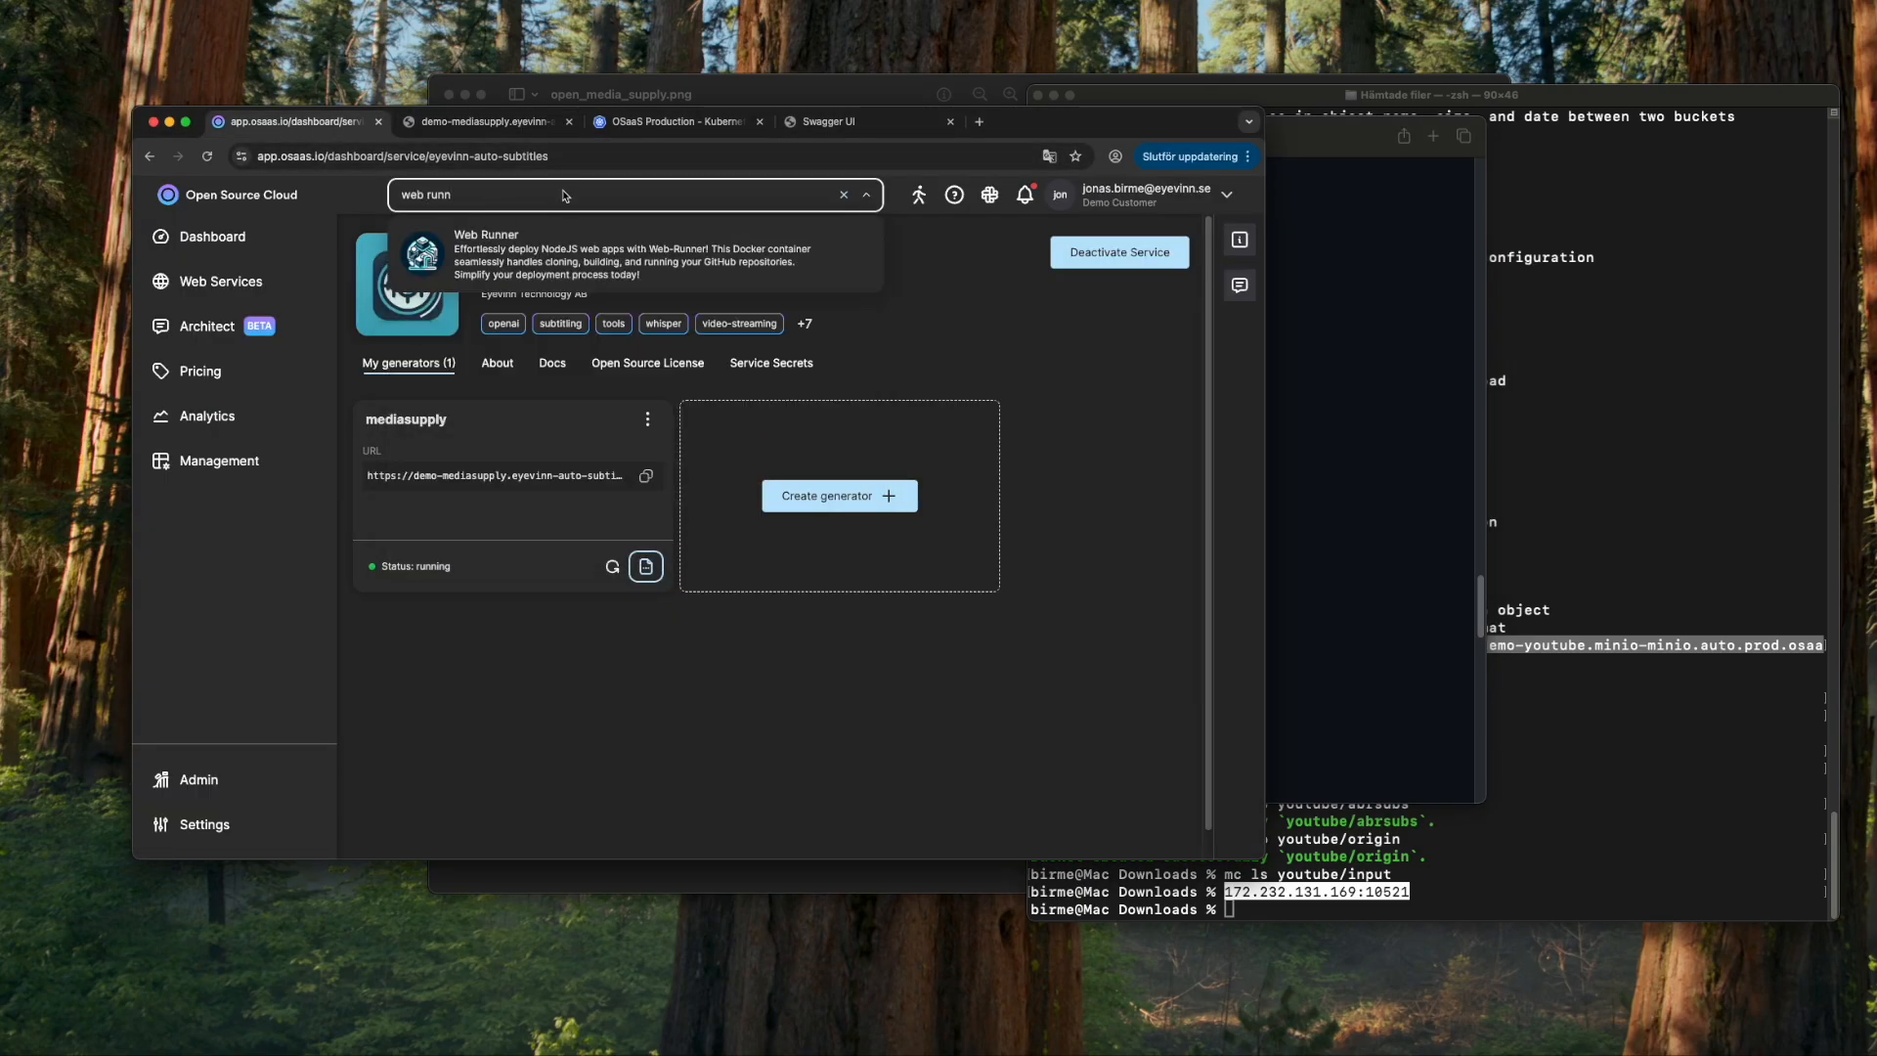
{"action": "left_click", "coordinate": [606, 256]}
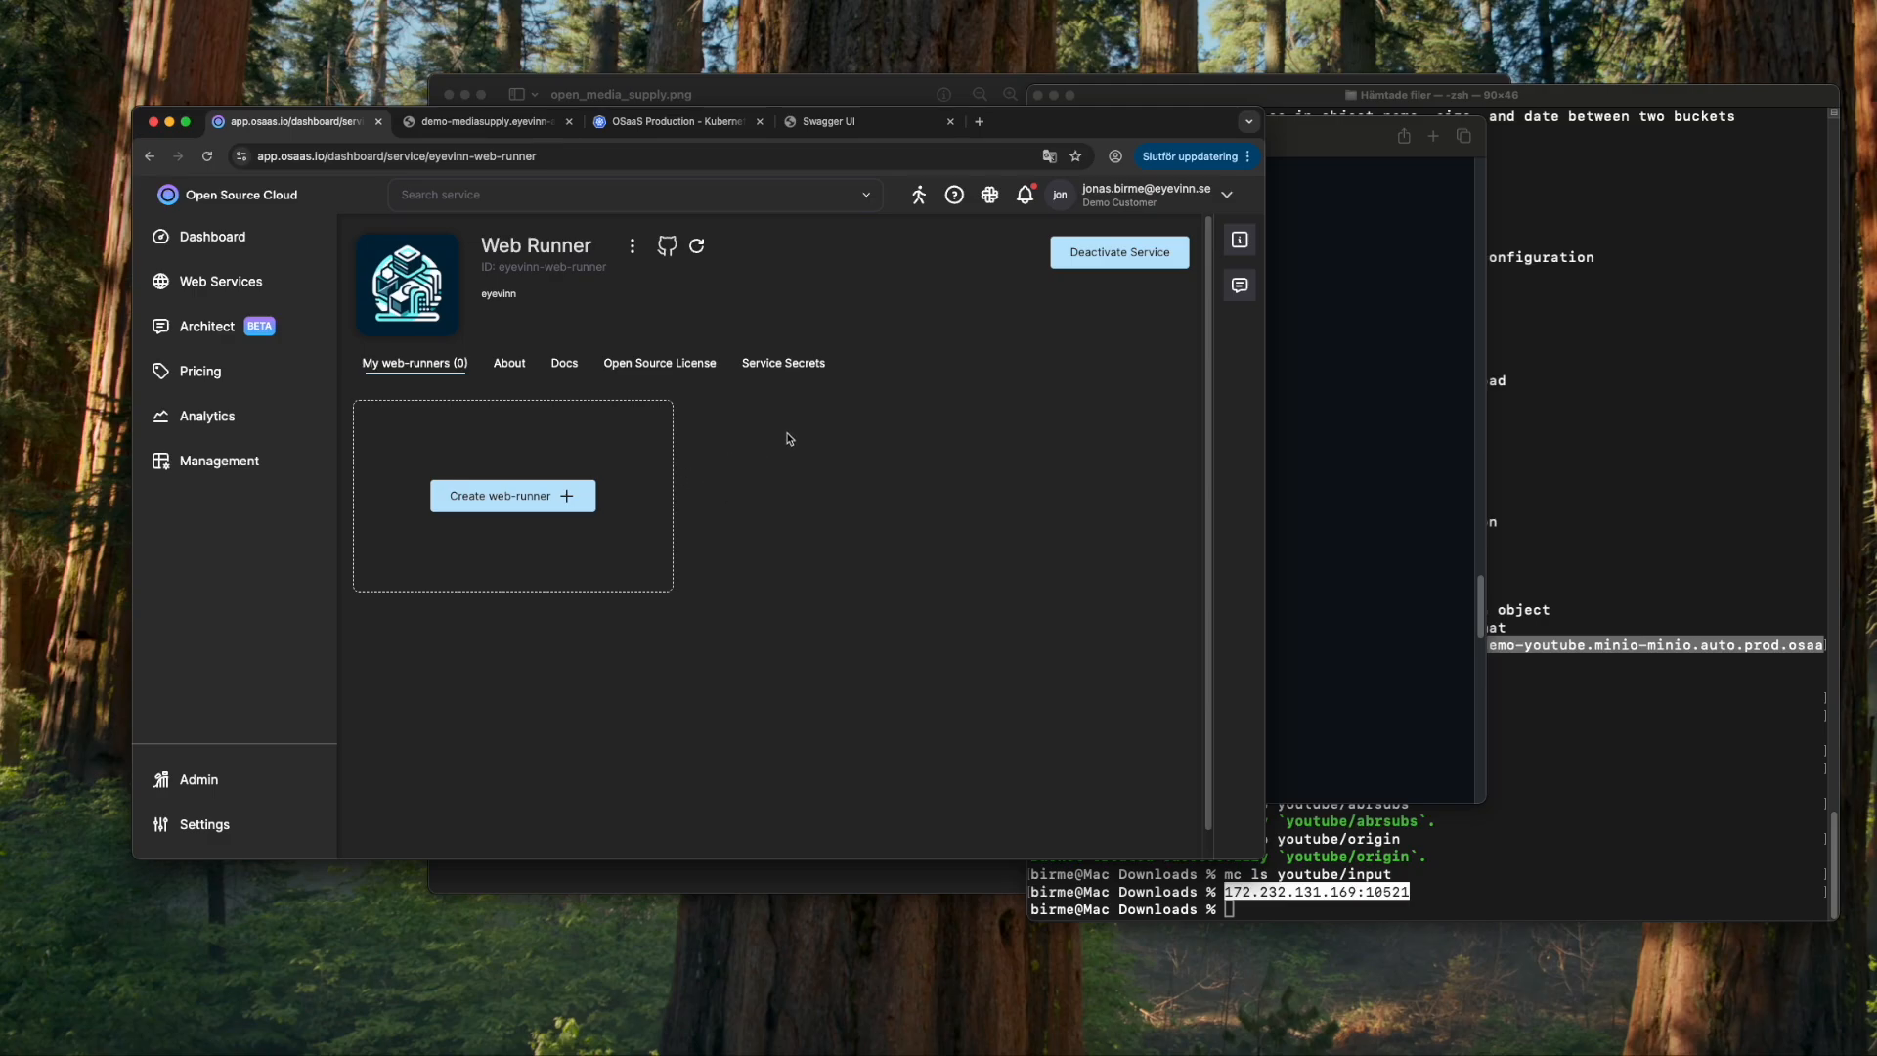
- Go to GitHub Settings > Developer settings > Fine-grained tokens
{"action": "left_click", "coordinate": [79, 1048]}
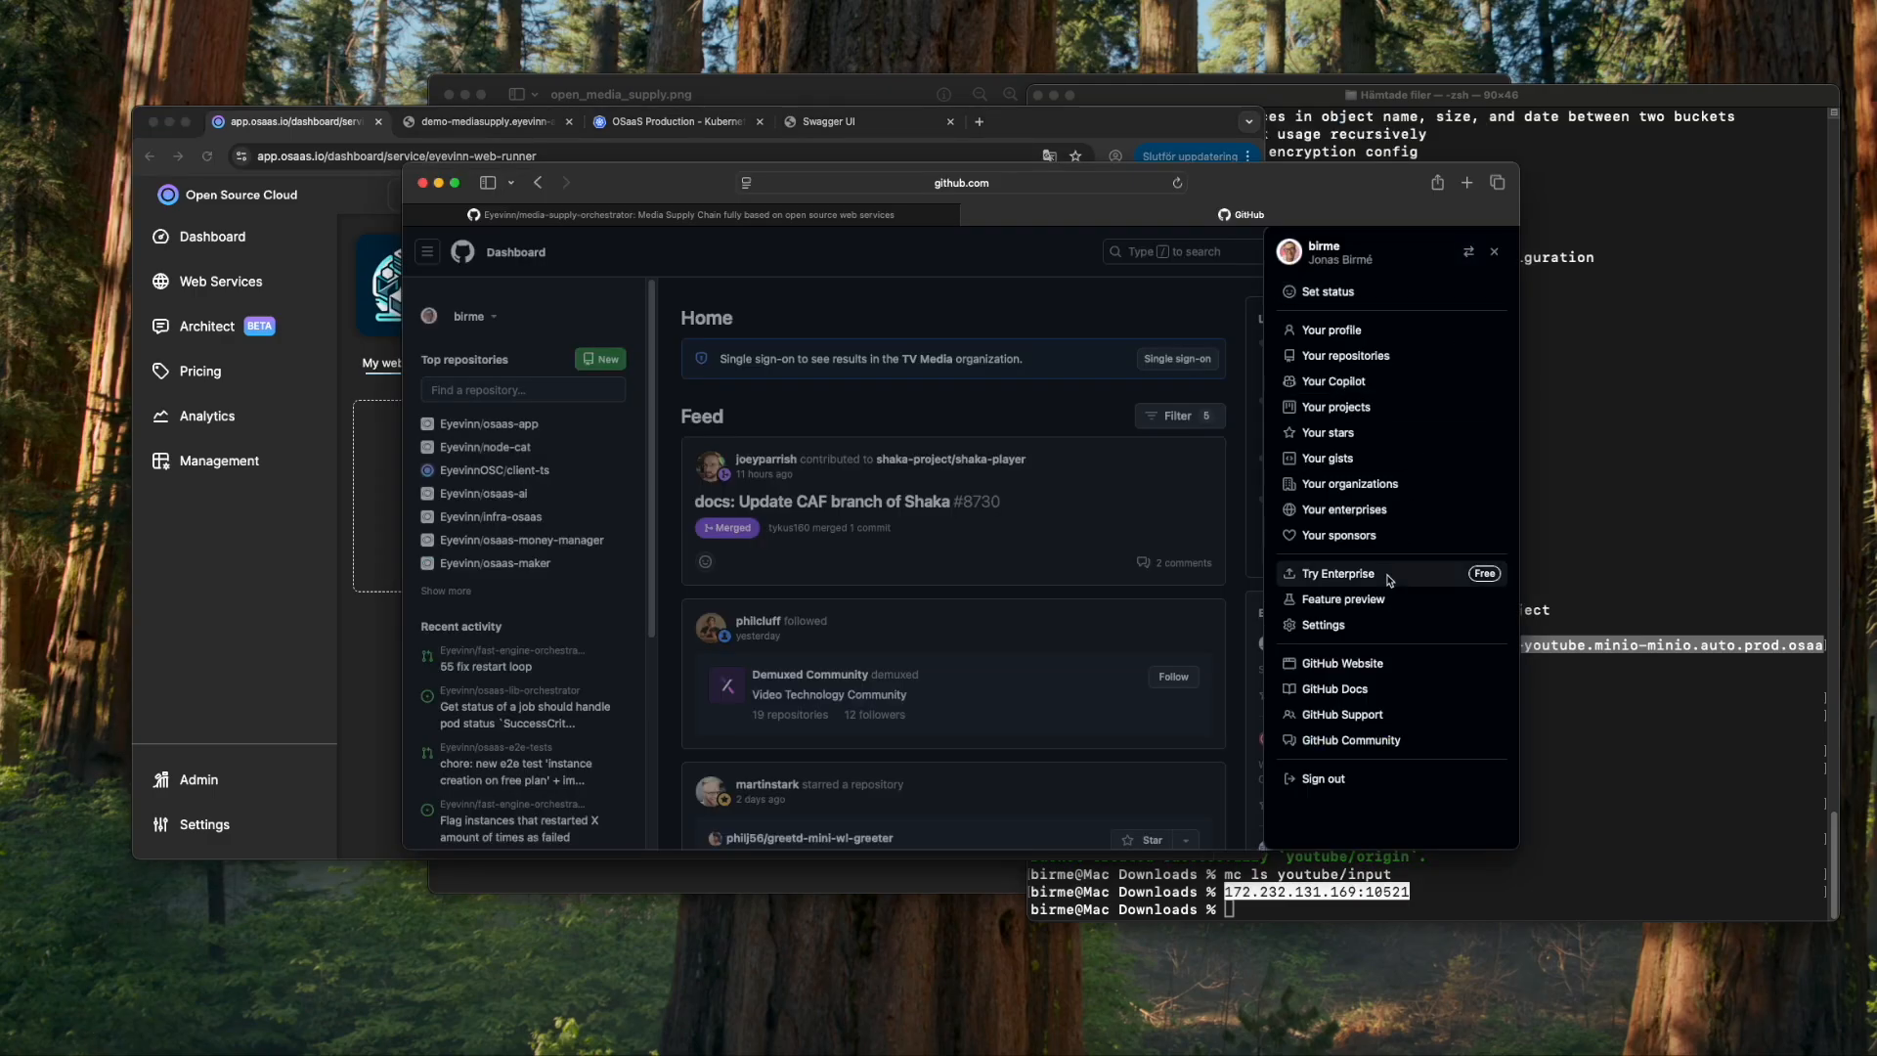
{"action": "left_click", "coordinate": [1356, 626]}
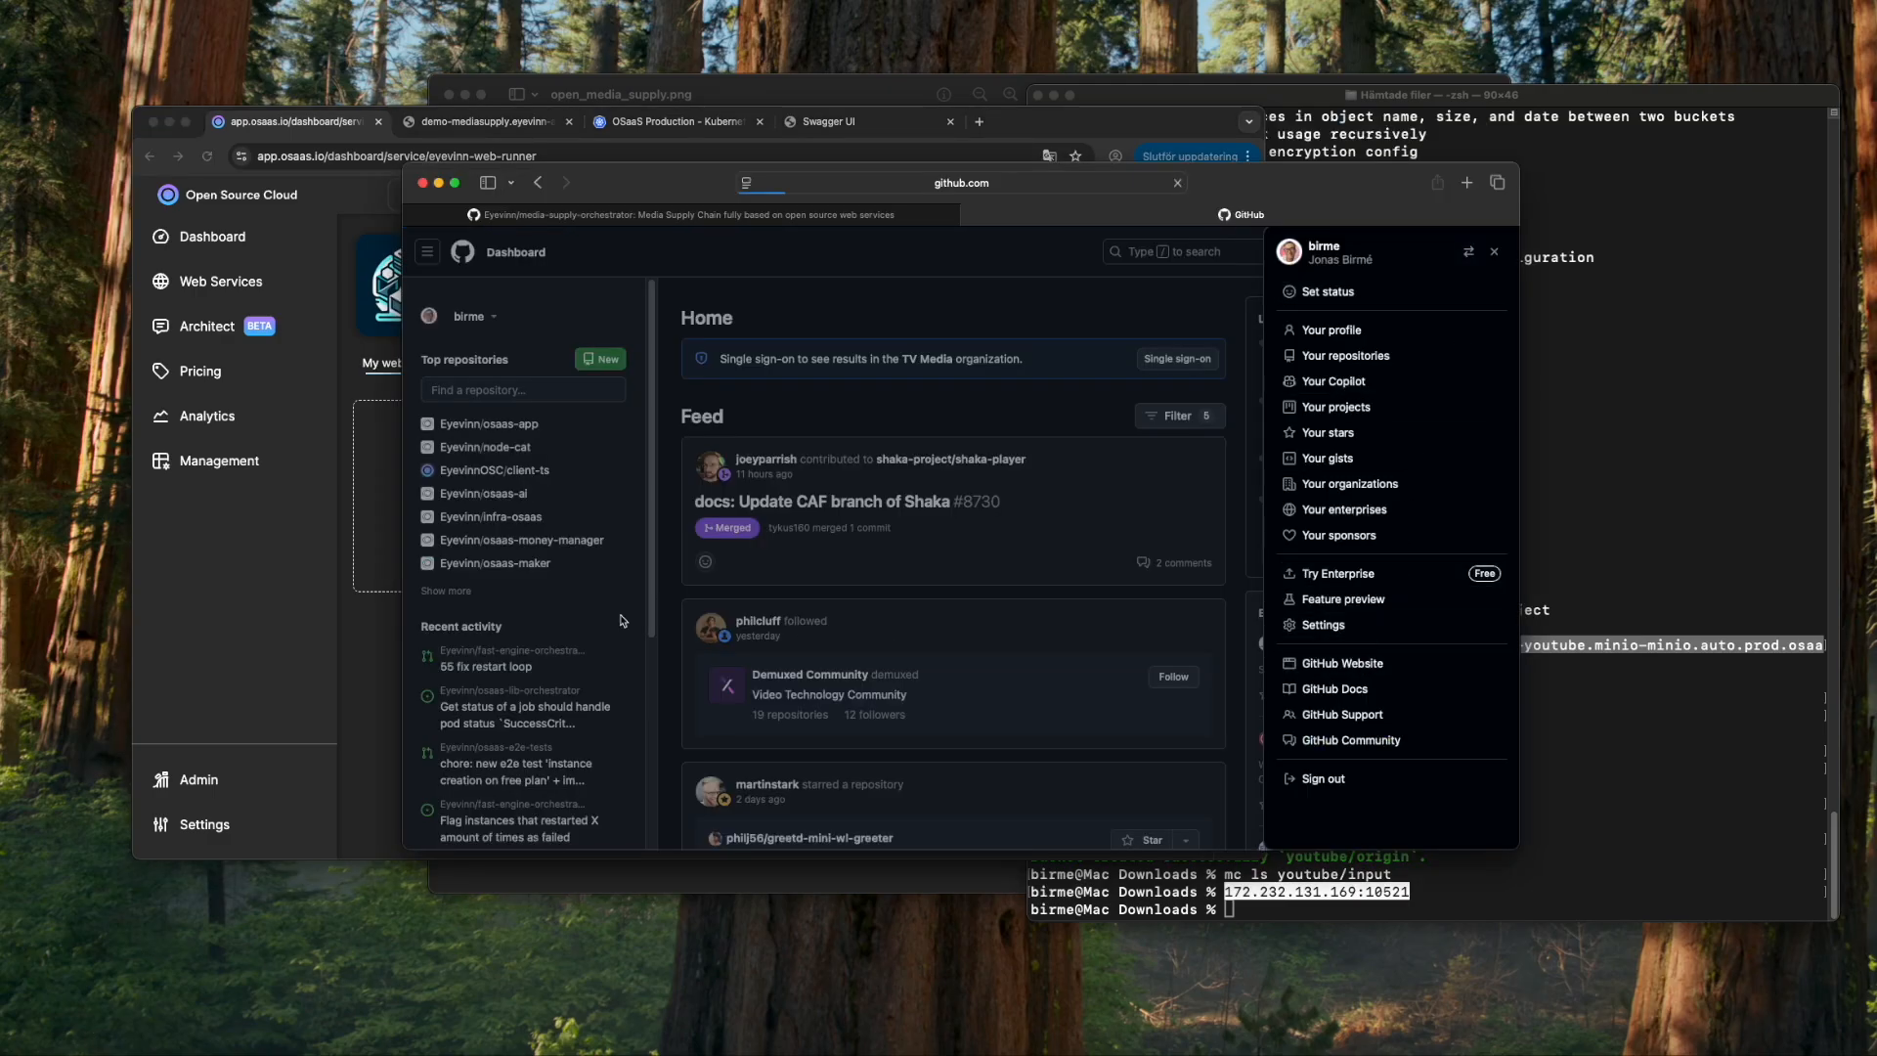
{"action": "scroll", "coordinate": [618, 631], "scroll_direction": "down", "scroll_amount": 5}
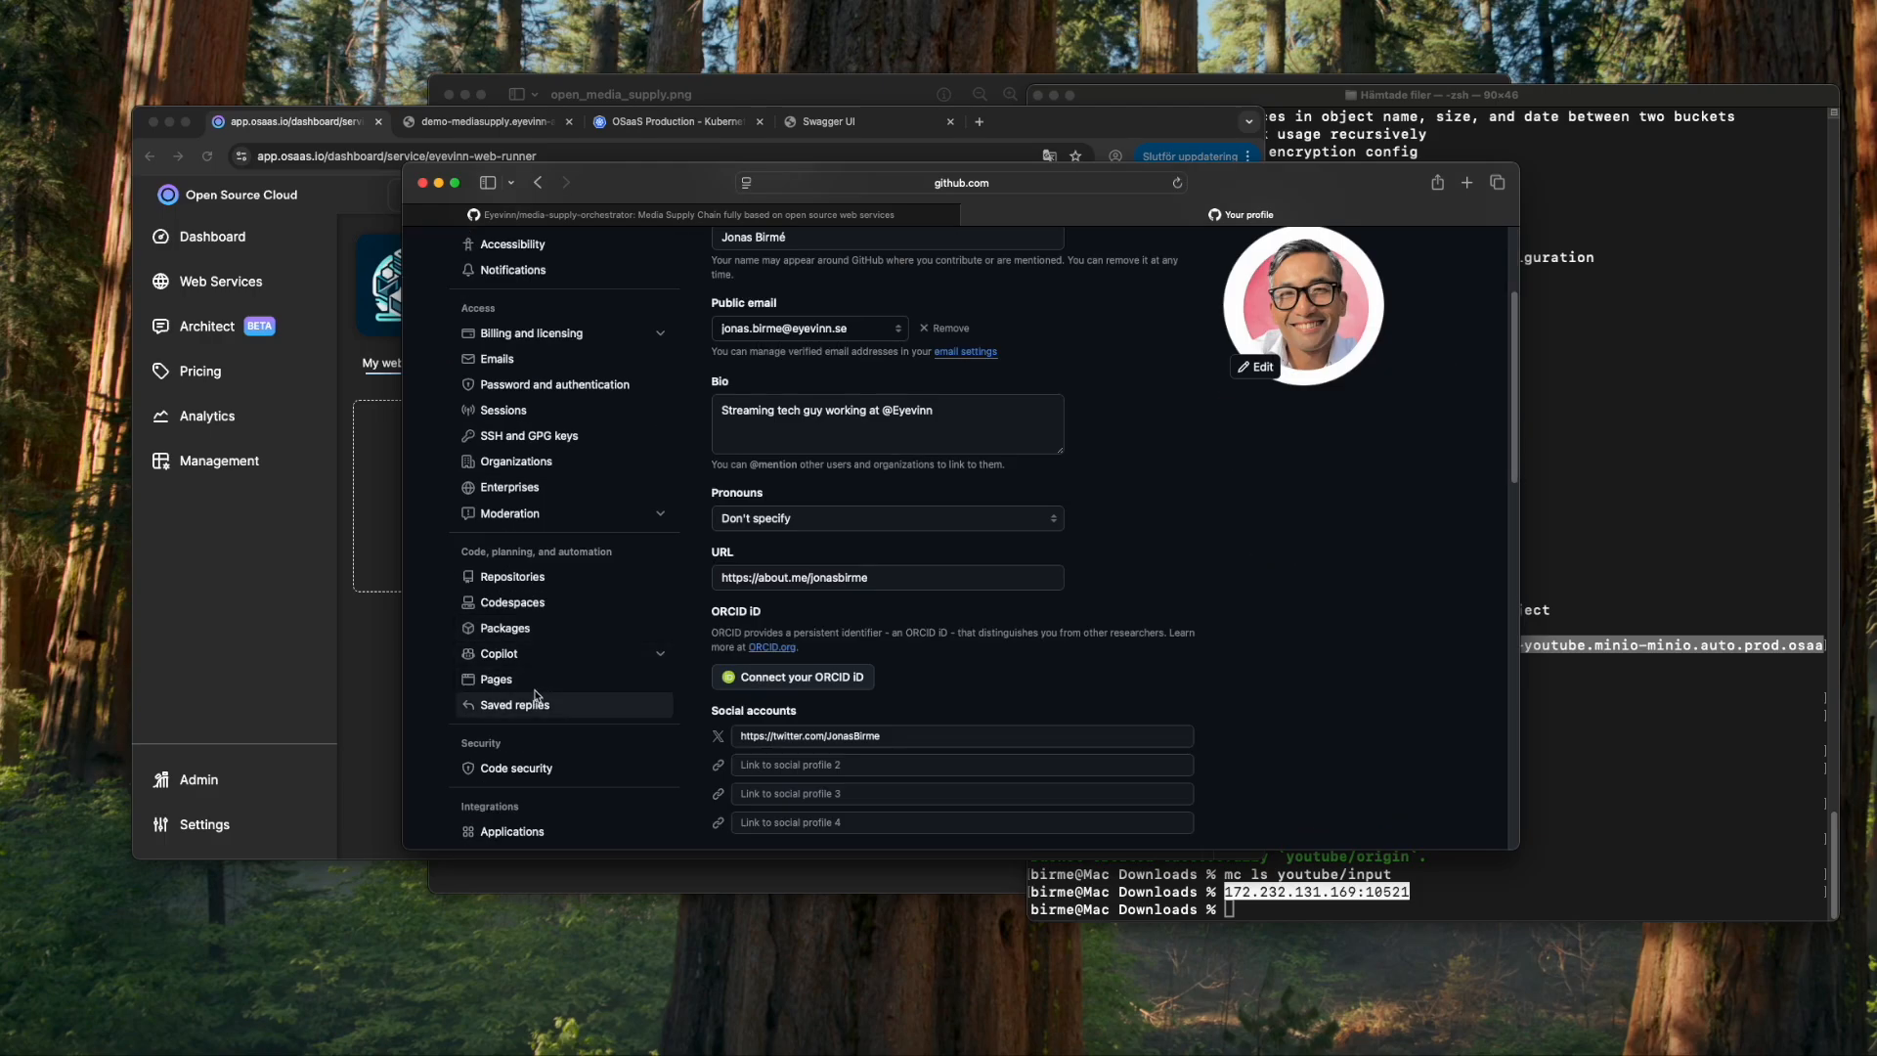
{"action": "scroll", "coordinate": [547, 589], "scroll_direction": "down", "scroll_amount": 2}
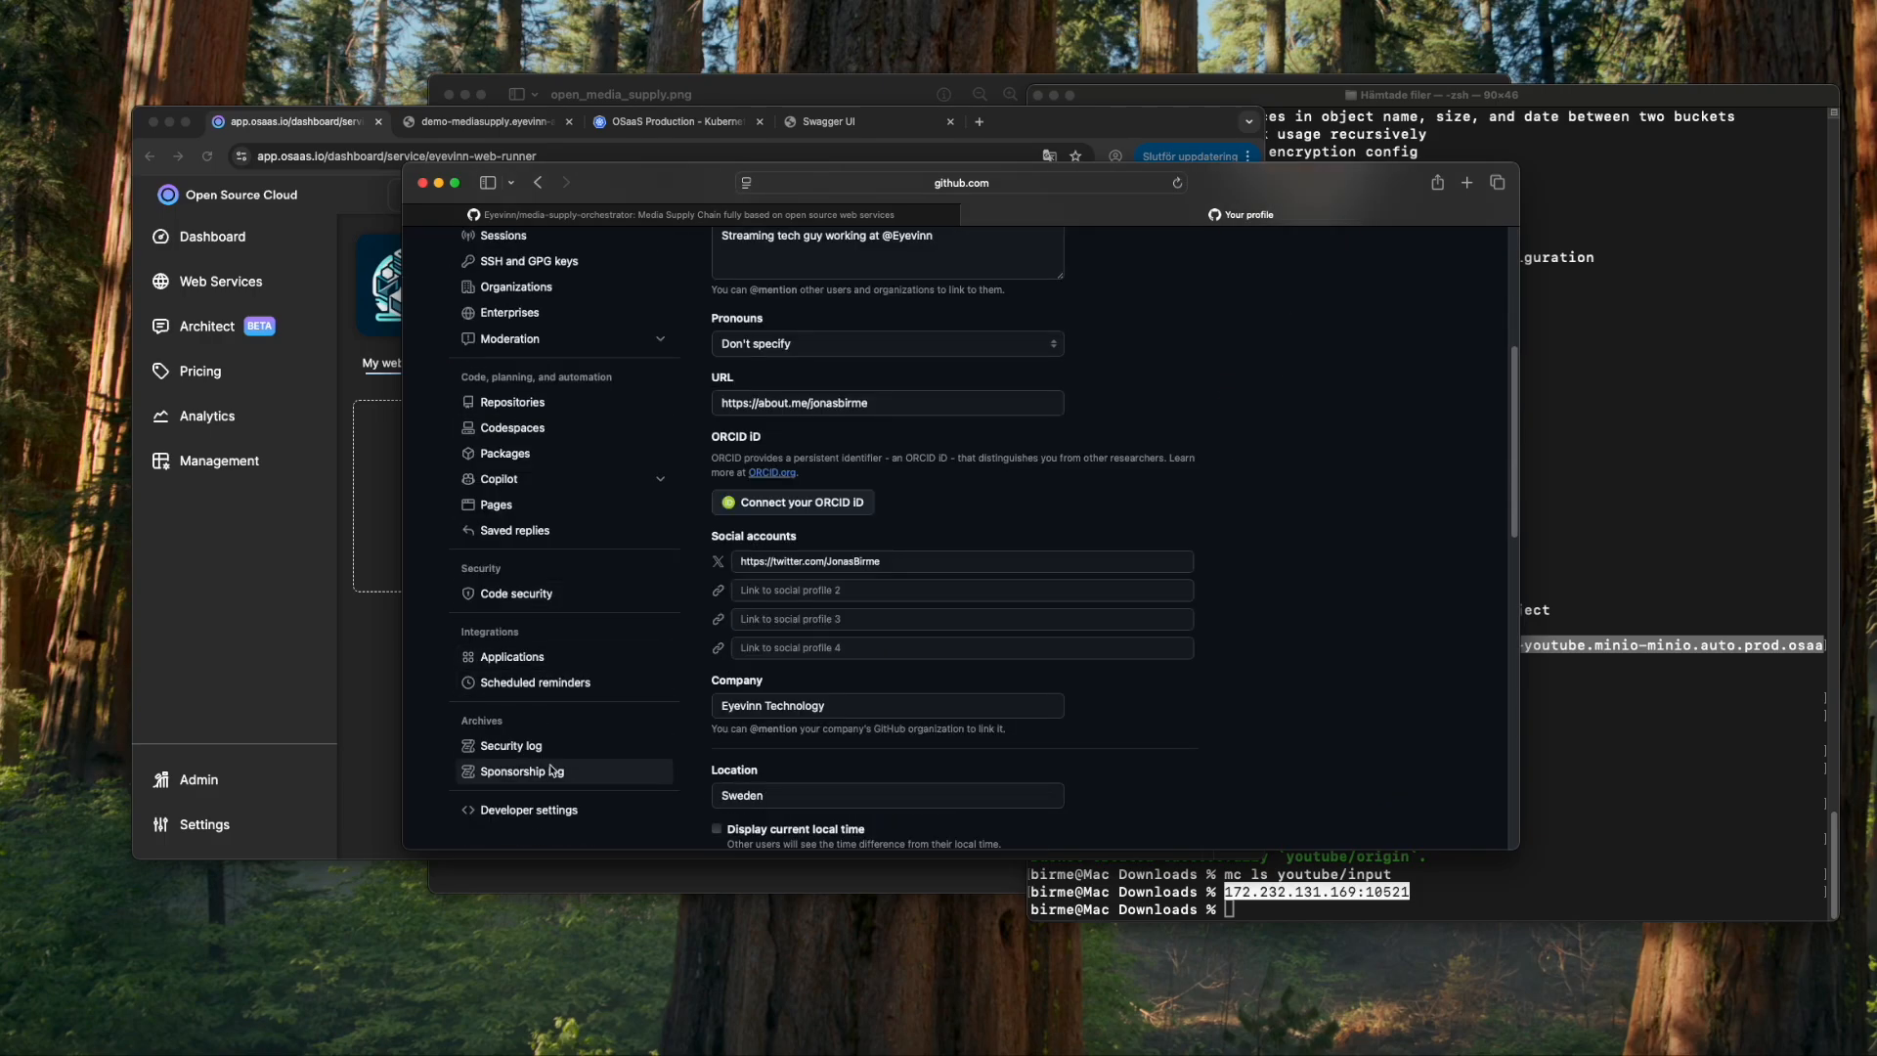
{"action": "left_click", "coordinate": [577, 741]}
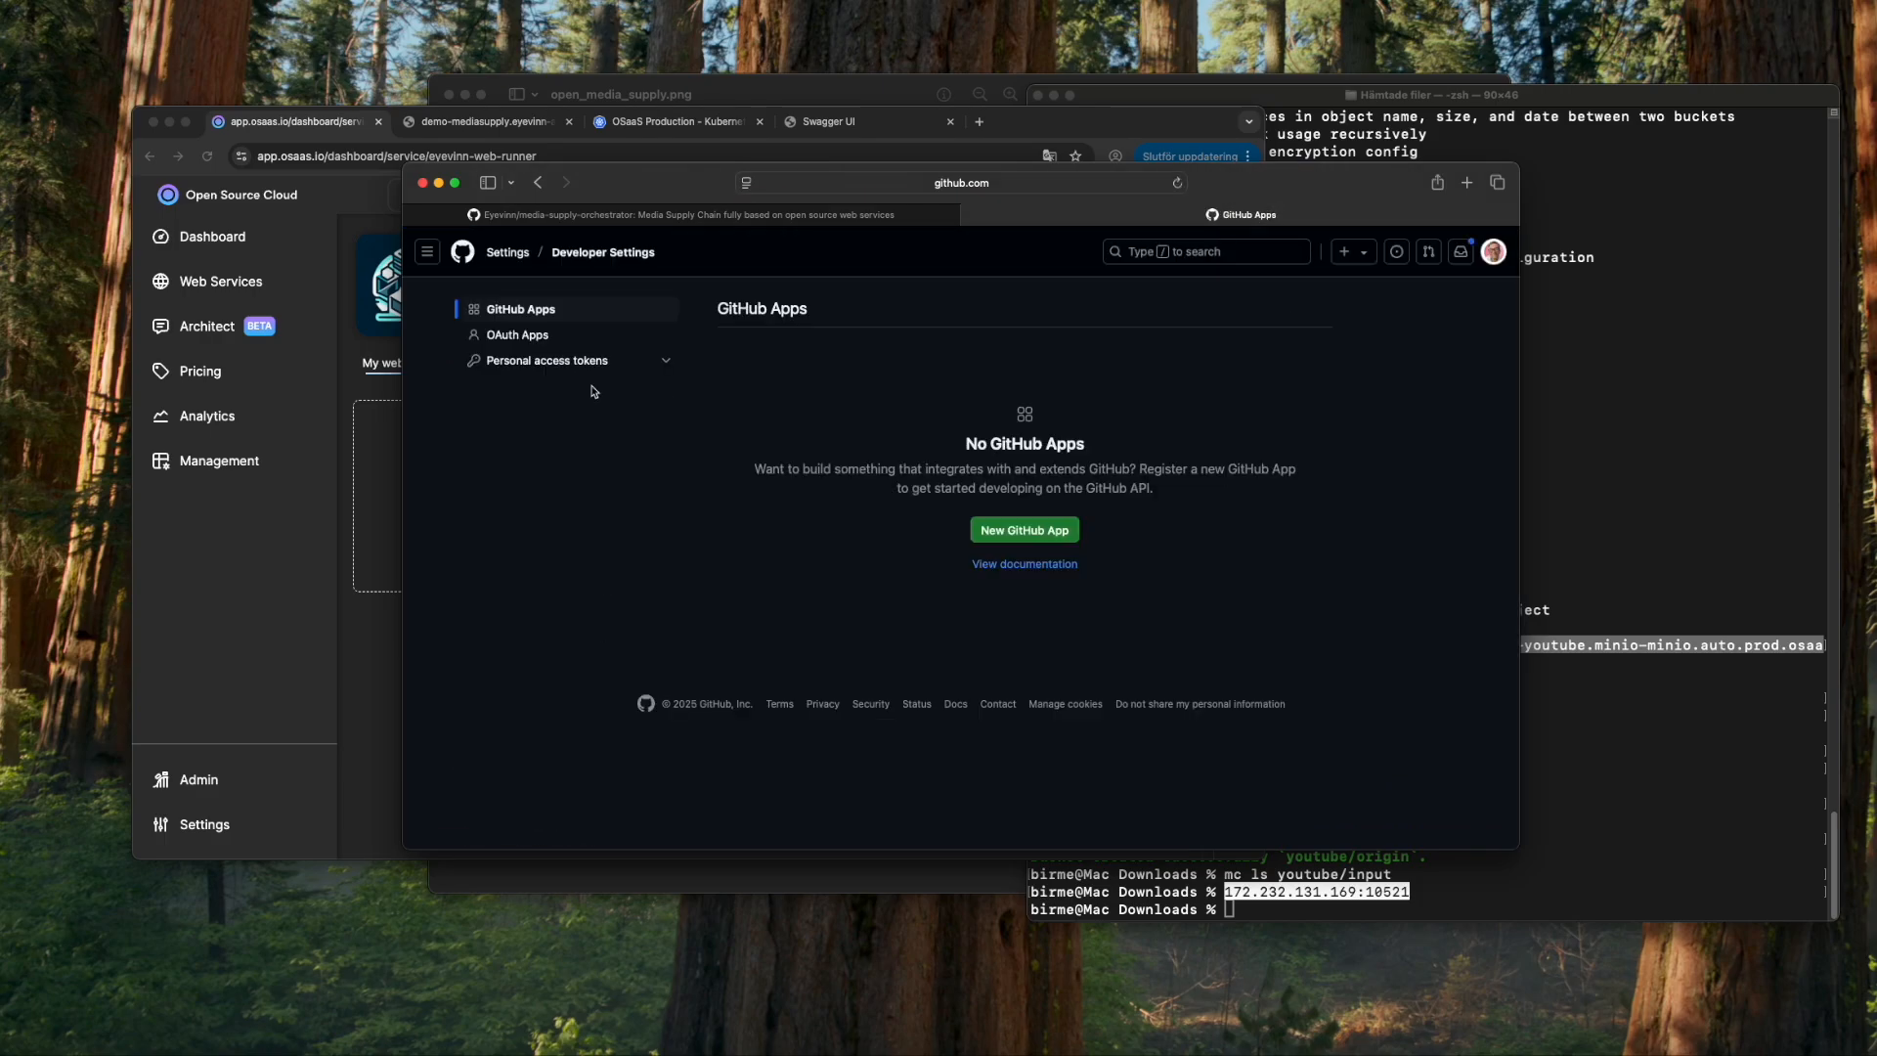
{"action": "left_click", "coordinate": [614, 360]}
{"action": "left_click", "coordinate": [557, 389]}
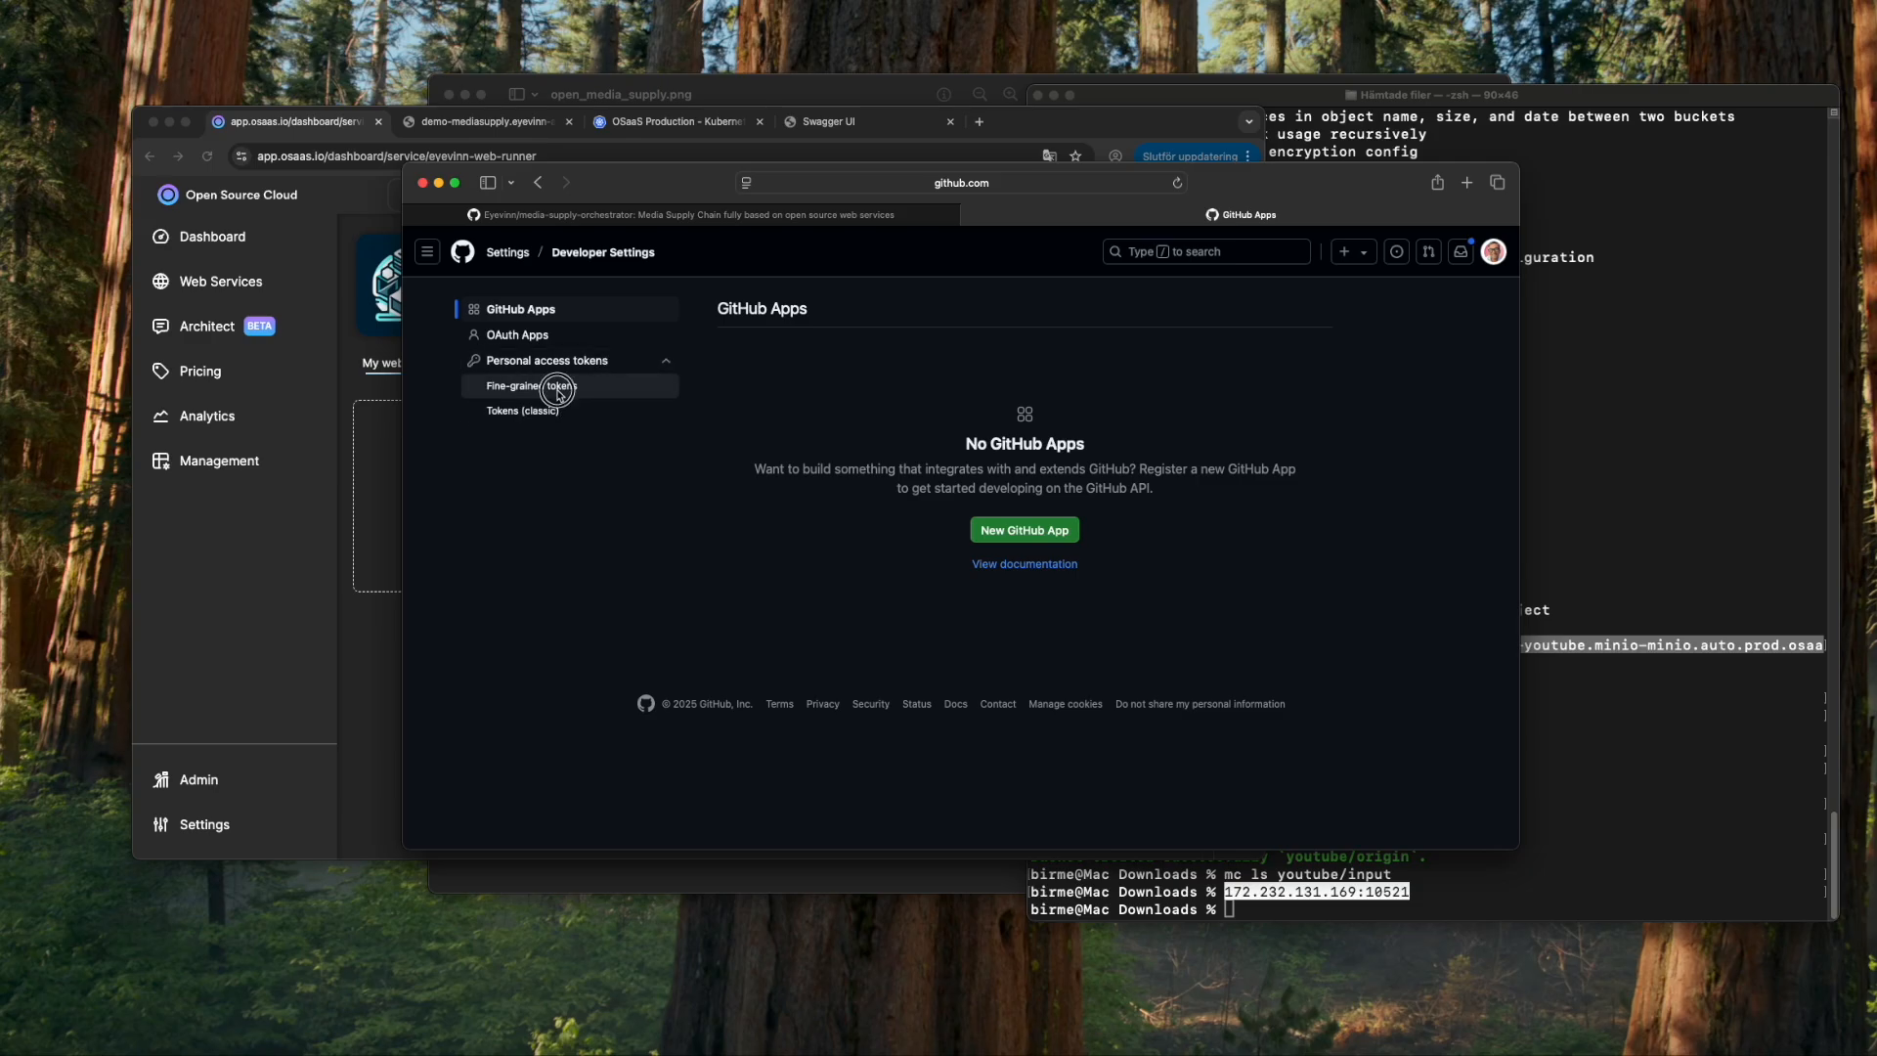
- Generate a fine-grained token named ytdemo with default settings, expiring July 11, 2025
{"action": "left_click", "coordinate": [1281, 313]}
{"action": "left_click", "coordinate": [826, 404]}
{"action": "type", "text": "yt"}
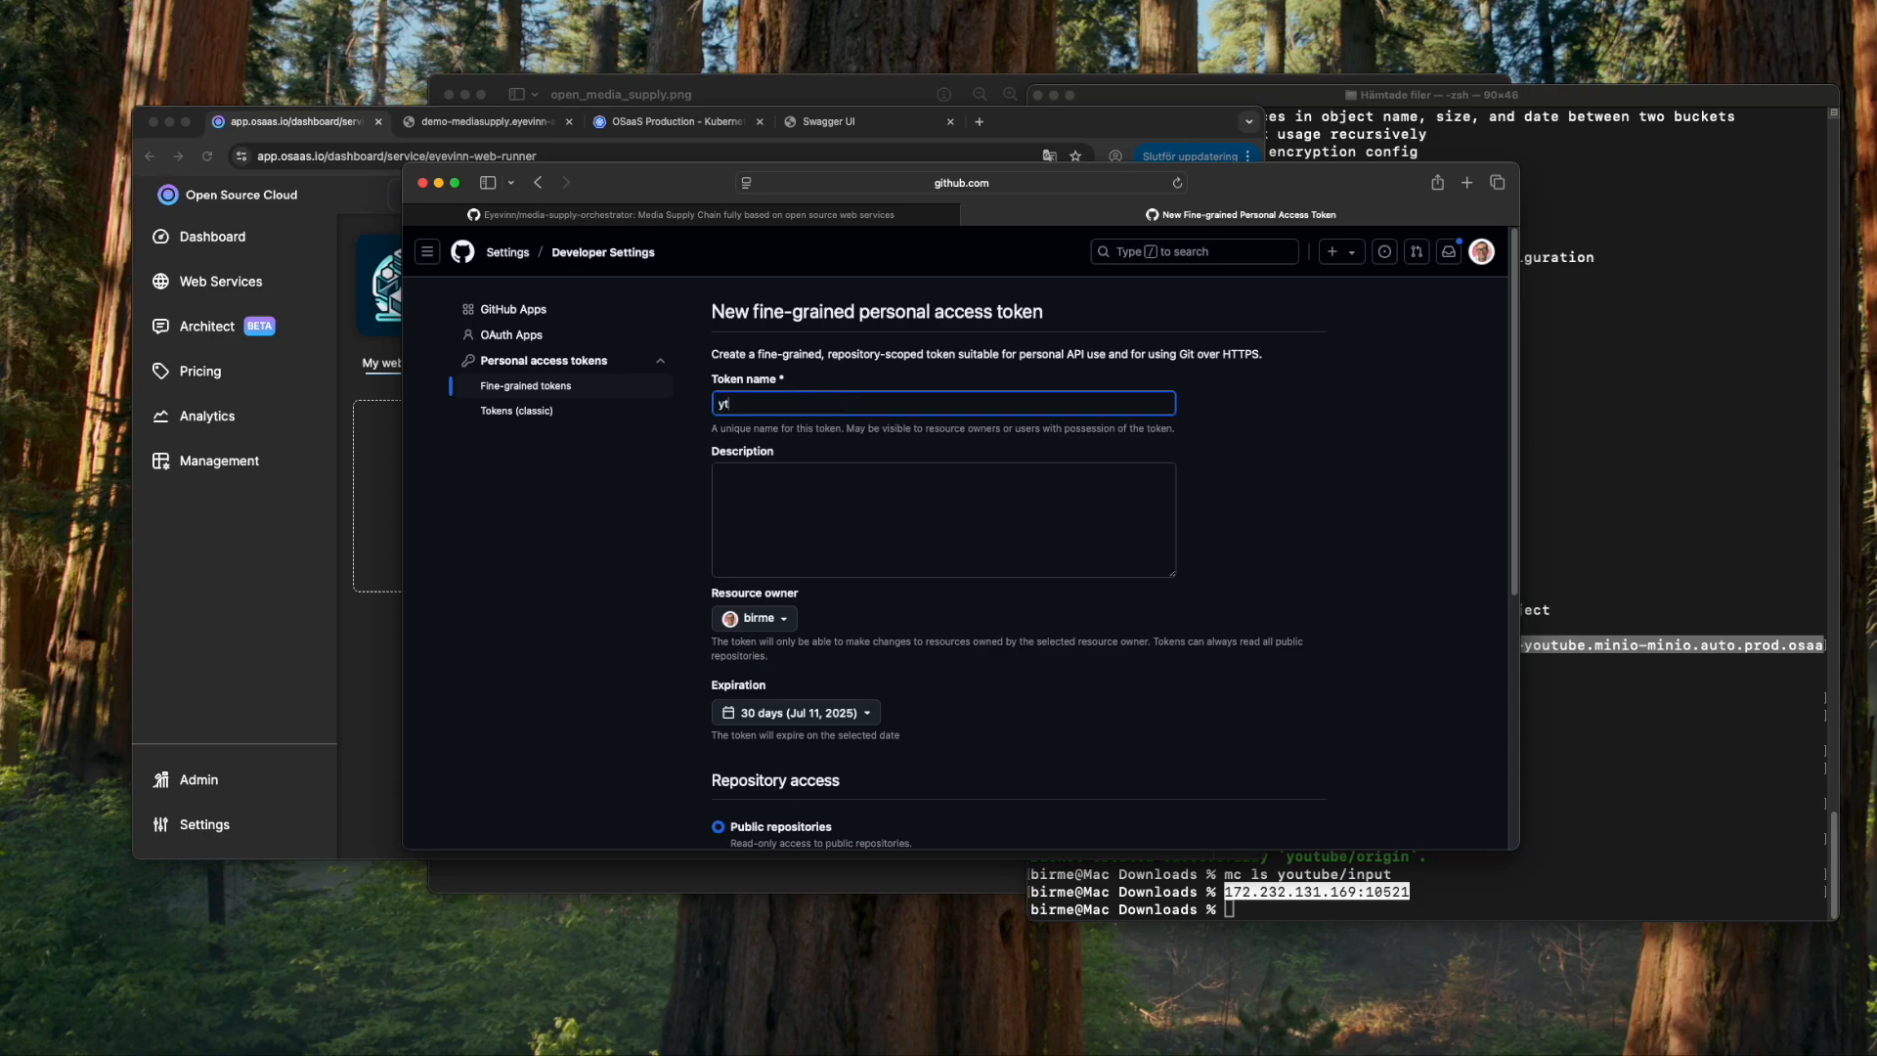
{"action": "type", "text": "mde"}
{"action": "left_click", "coordinate": [1267, 519]}
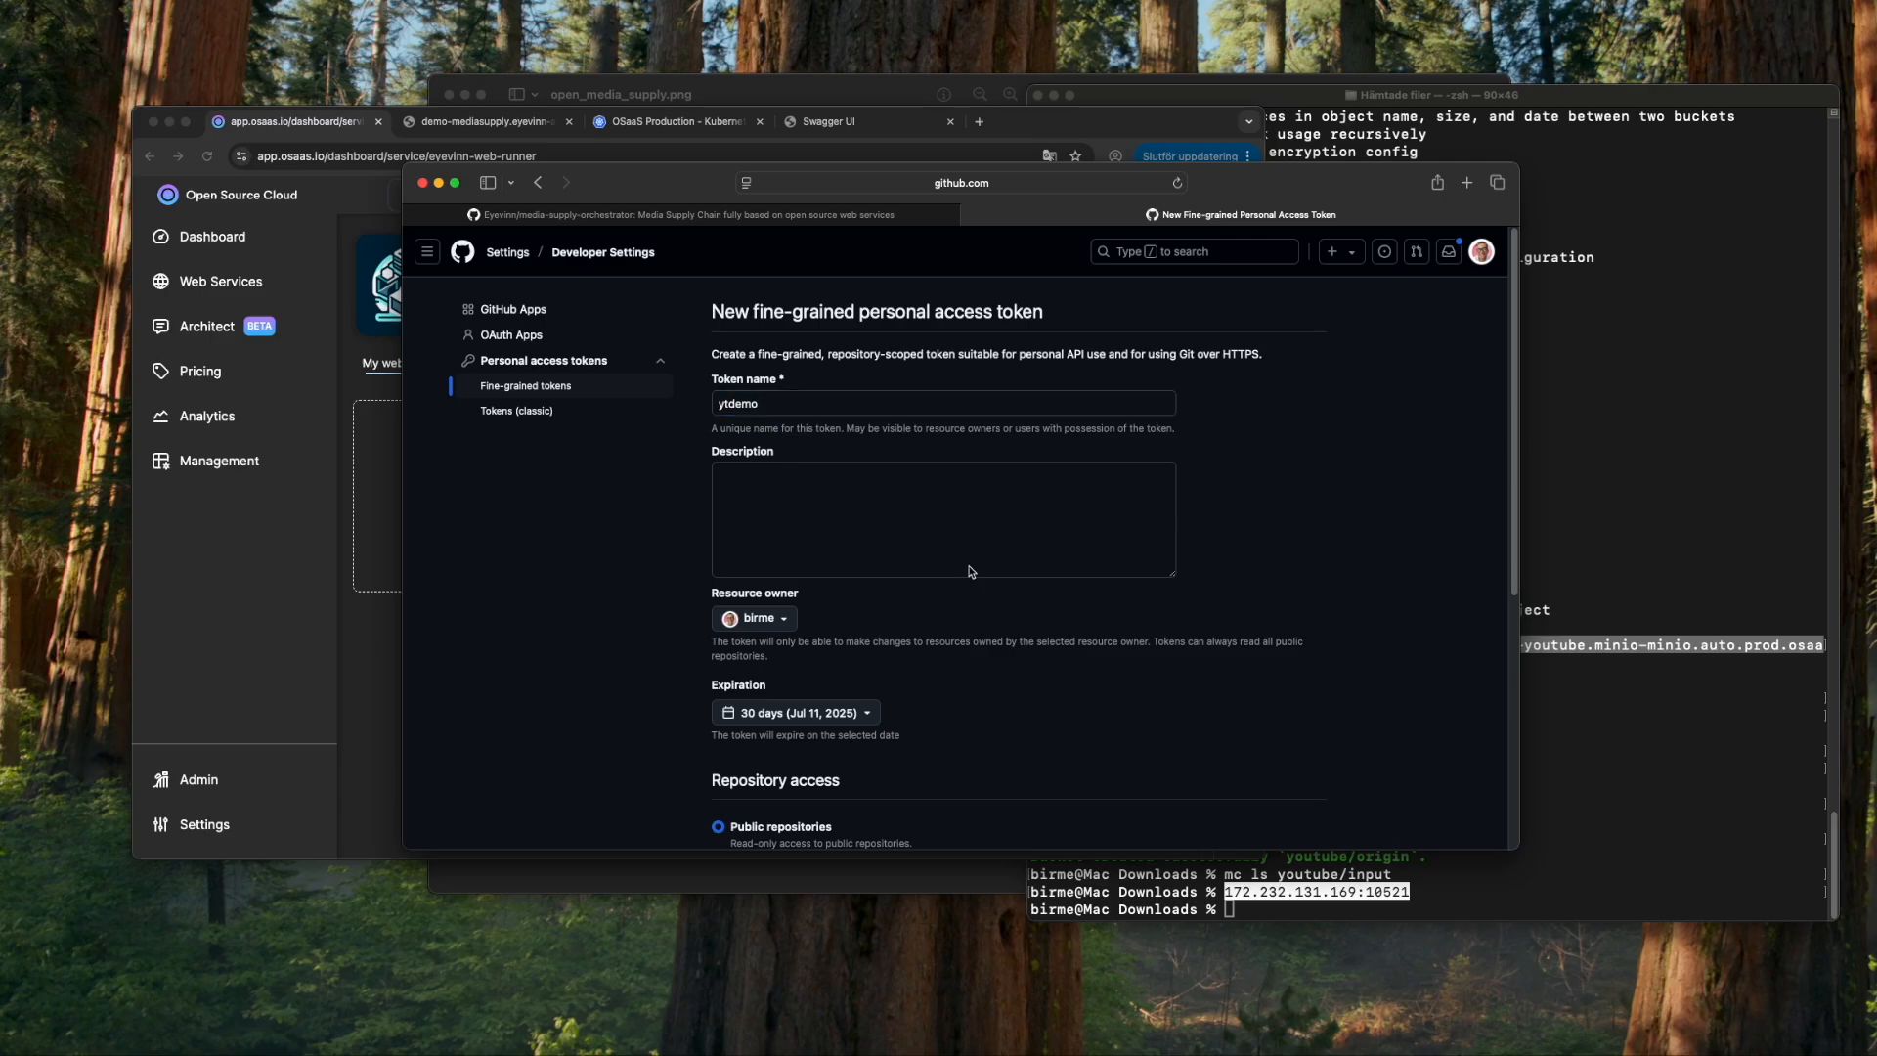
{"action": "scroll", "coordinate": [880, 596], "scroll_direction": "down", "scroll_amount": 1}
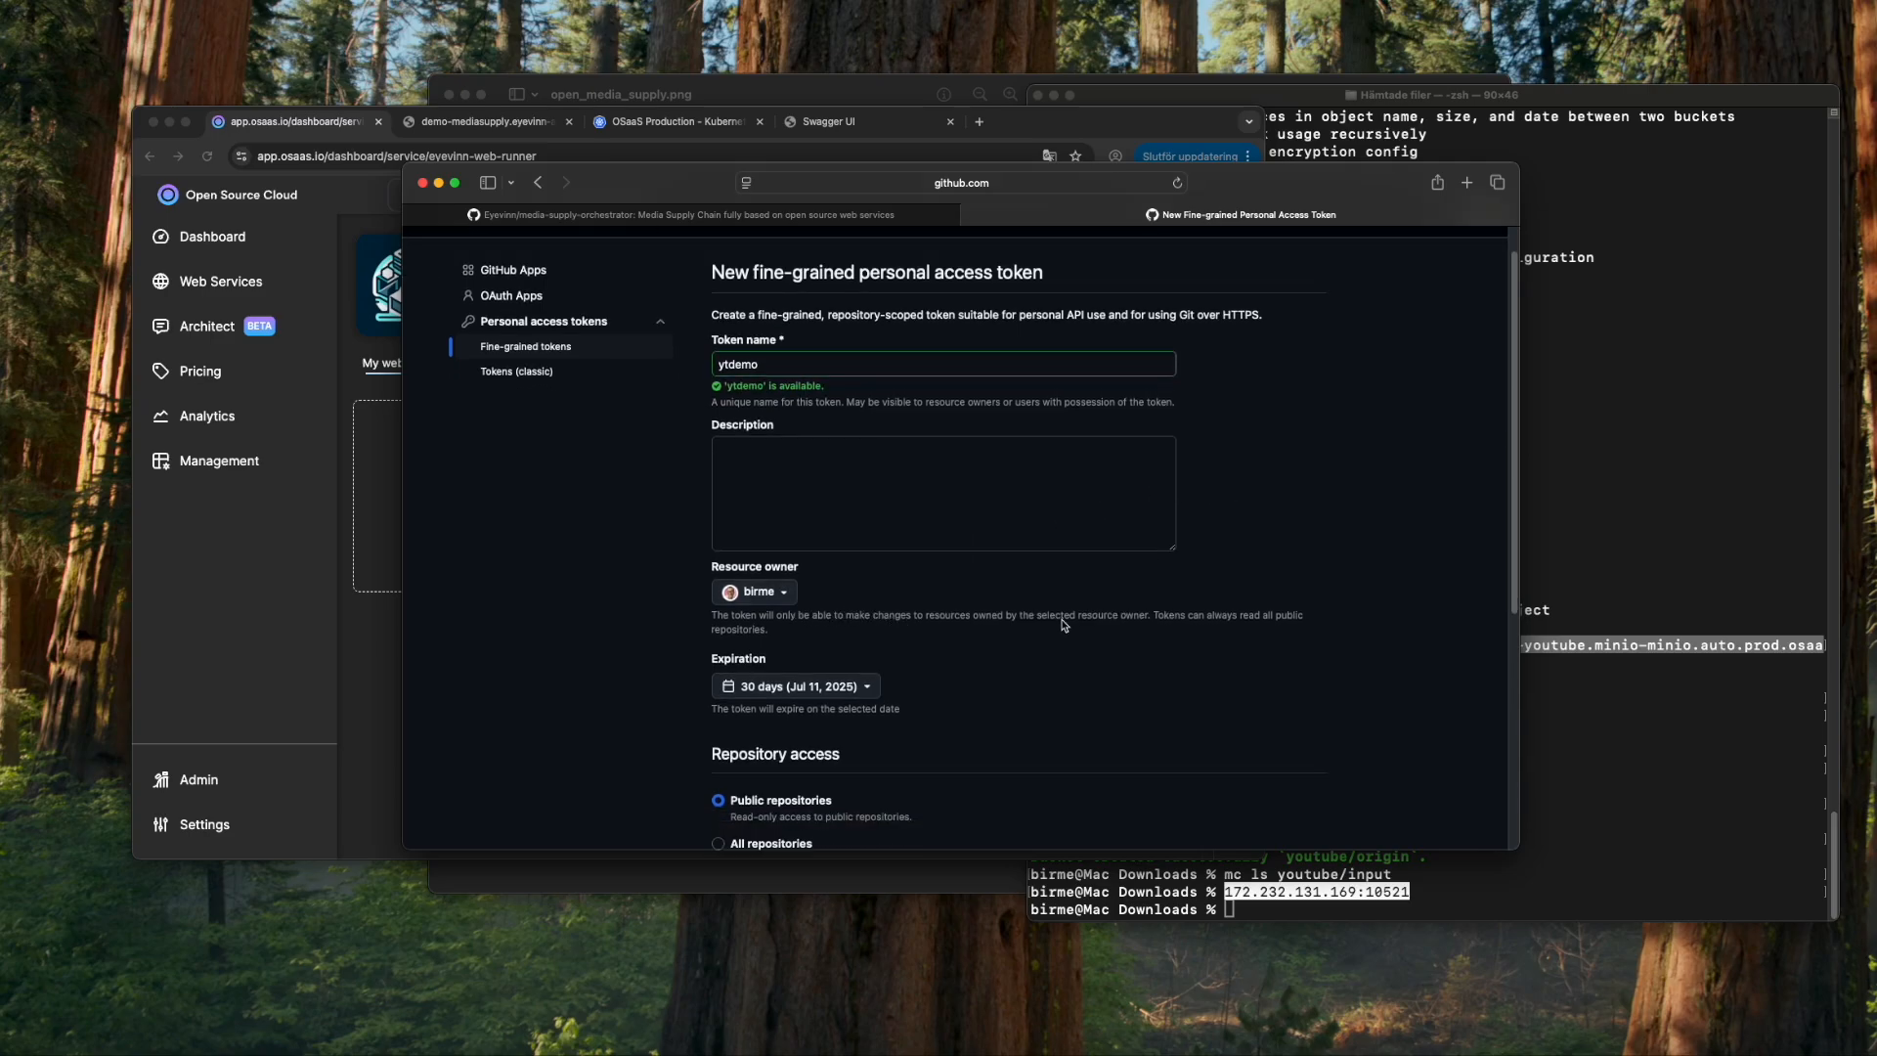
{"action": "scroll", "coordinate": [1065, 626], "scroll_direction": "down", "scroll_amount": 3}
{"action": "scroll", "coordinate": [914, 678], "scroll_direction": "down", "scroll_amount": 2}
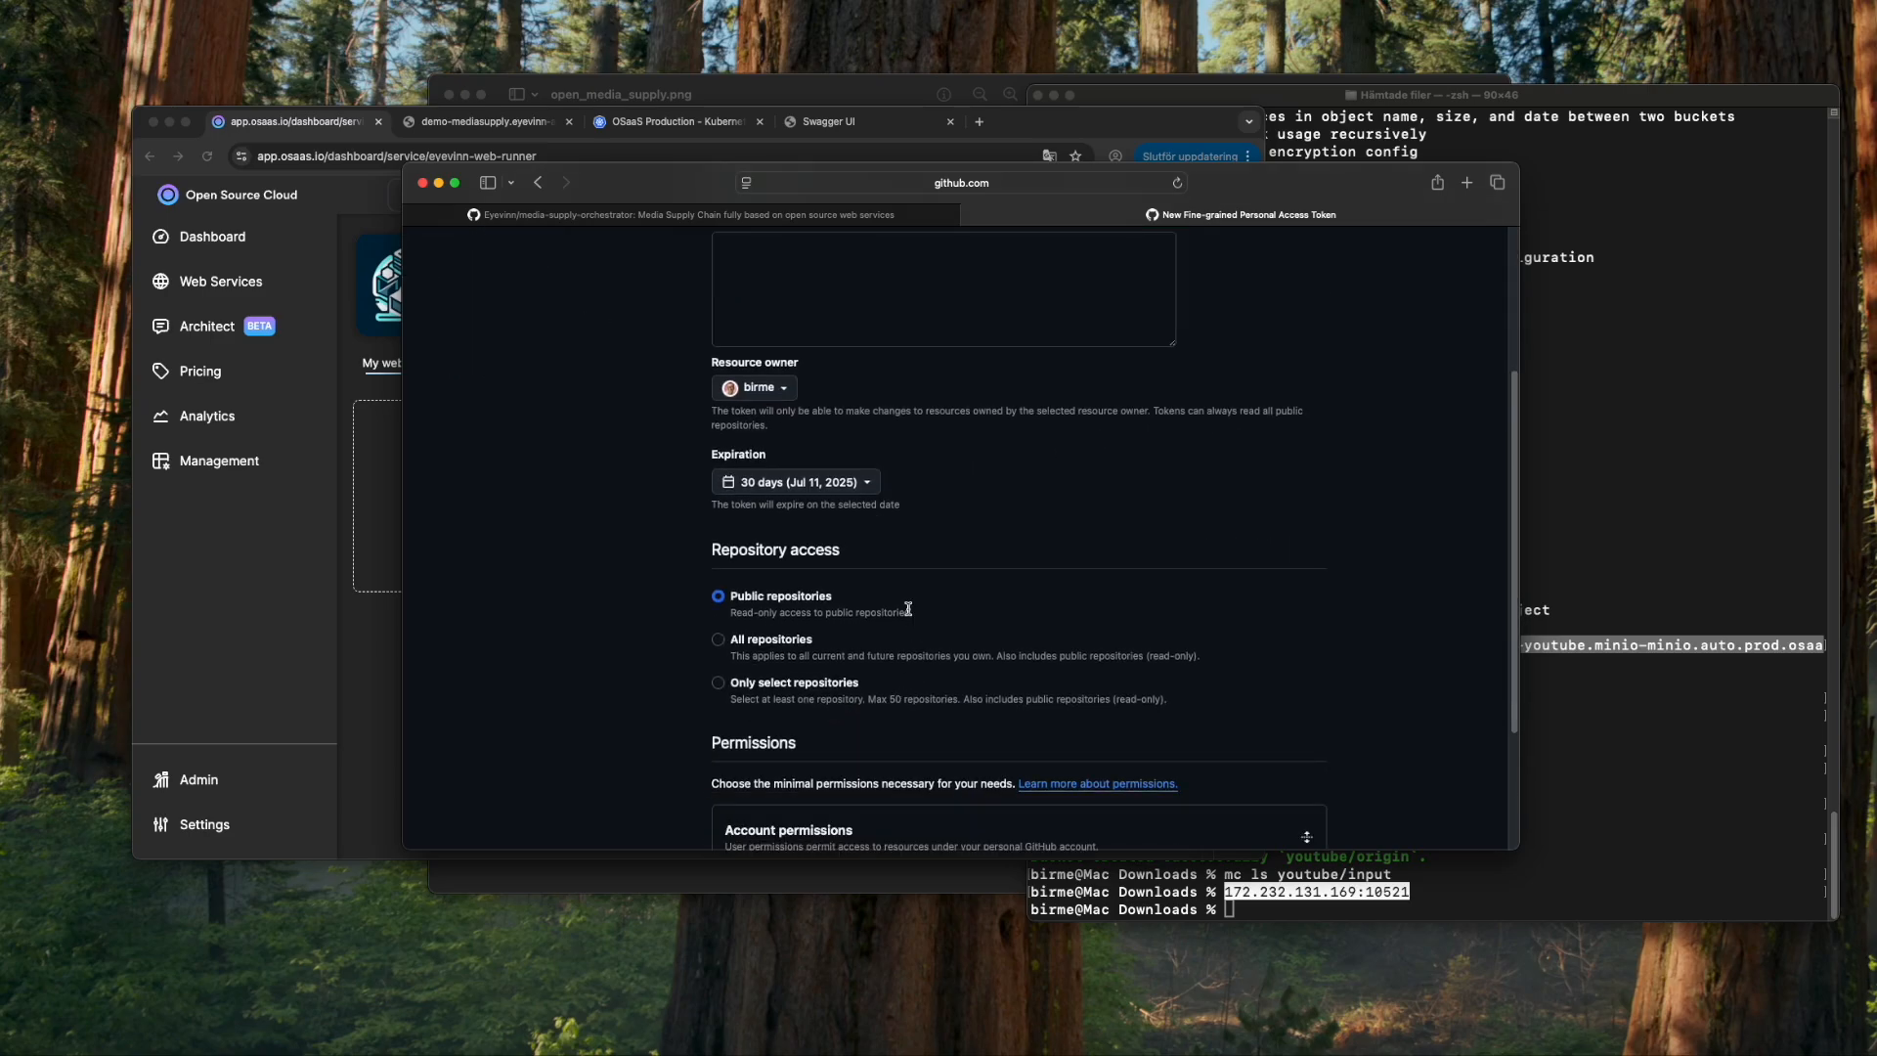
{"action": "scroll", "coordinate": [973, 584], "scroll_direction": "down", "scroll_amount": 5}
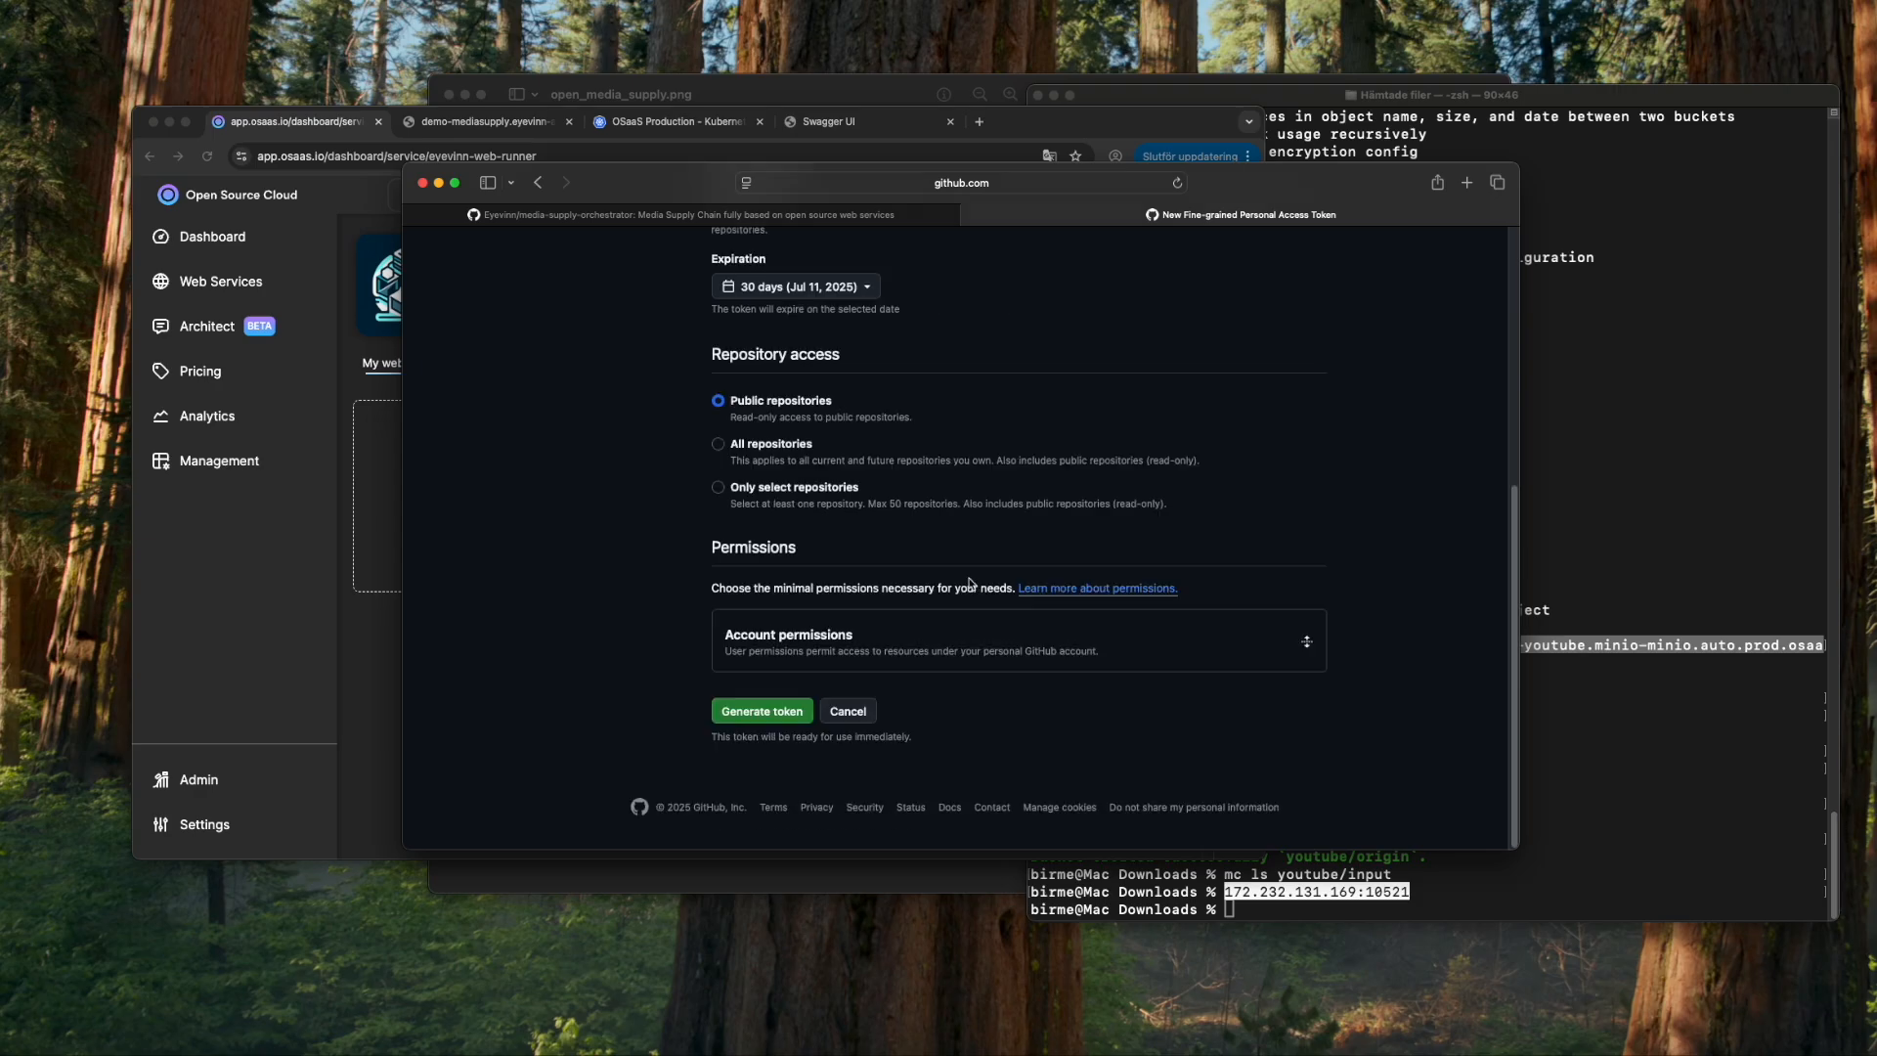
{"action": "left_click", "coordinate": [777, 719]}
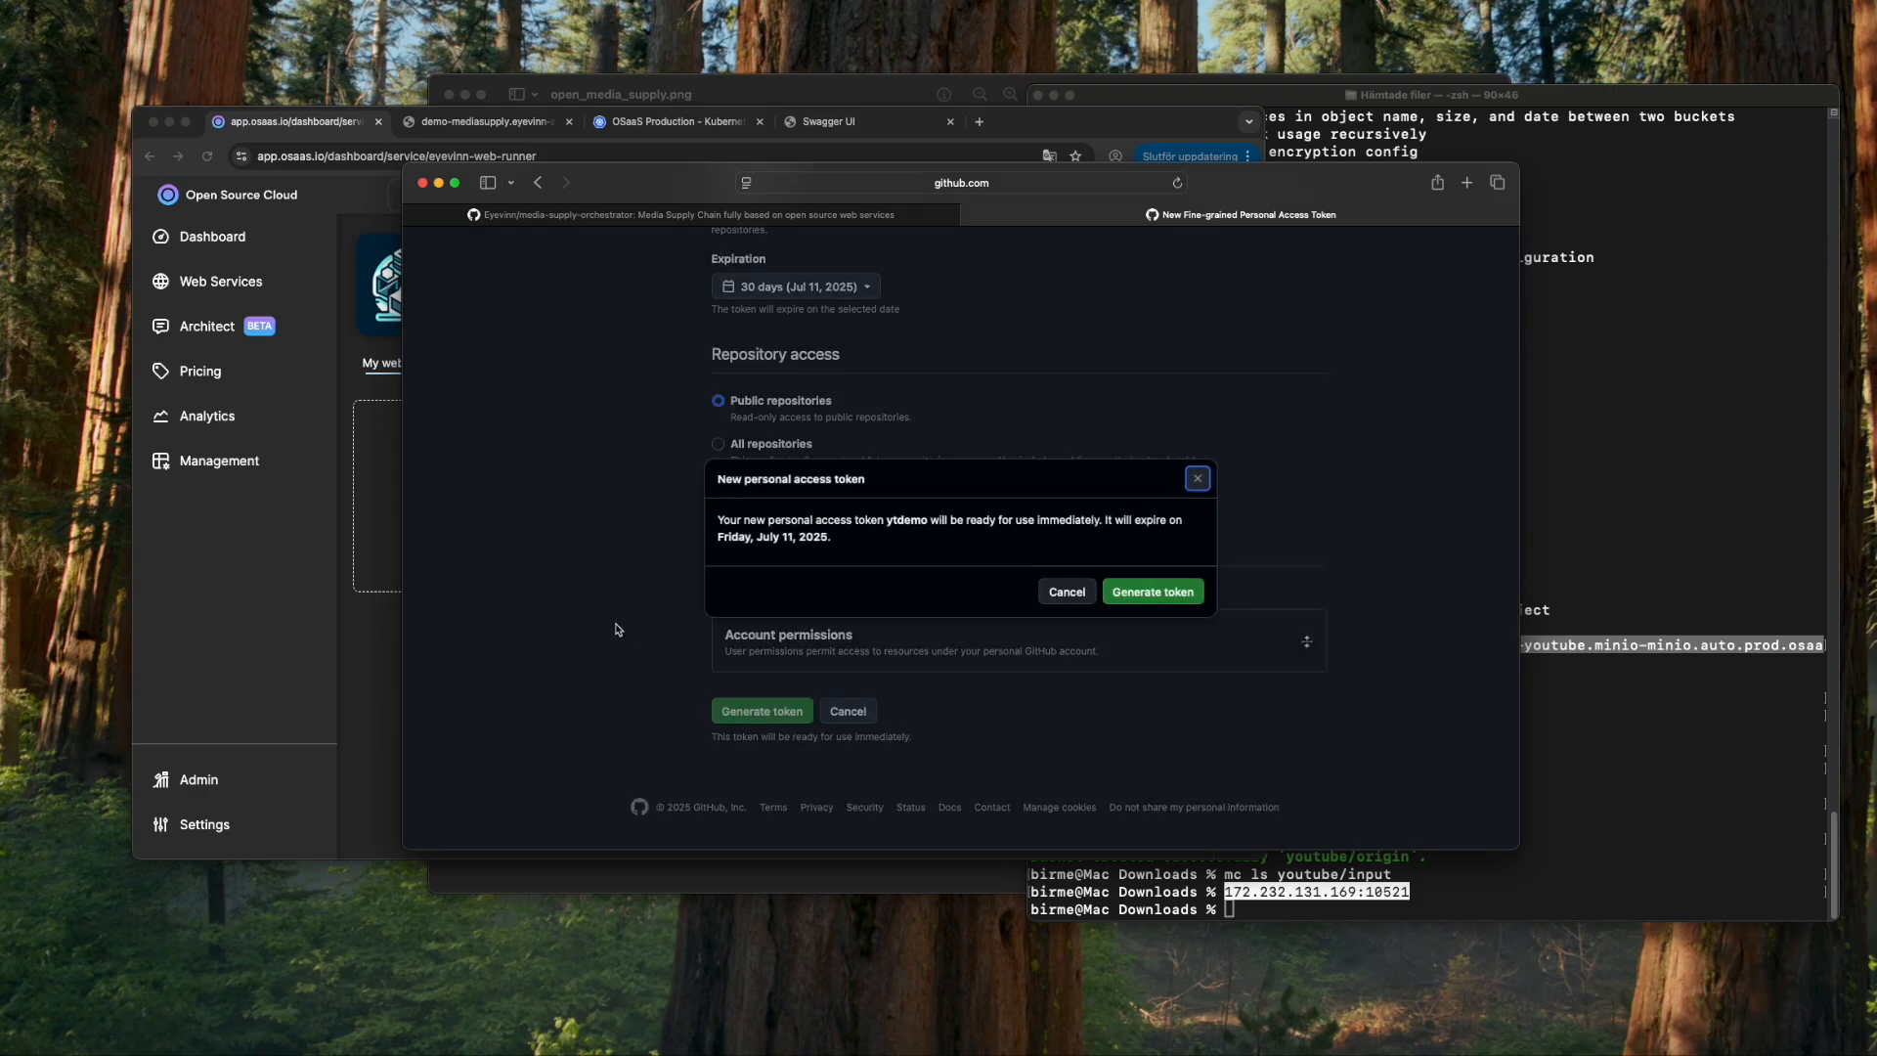
{"action": "left_click", "coordinate": [1163, 591]}
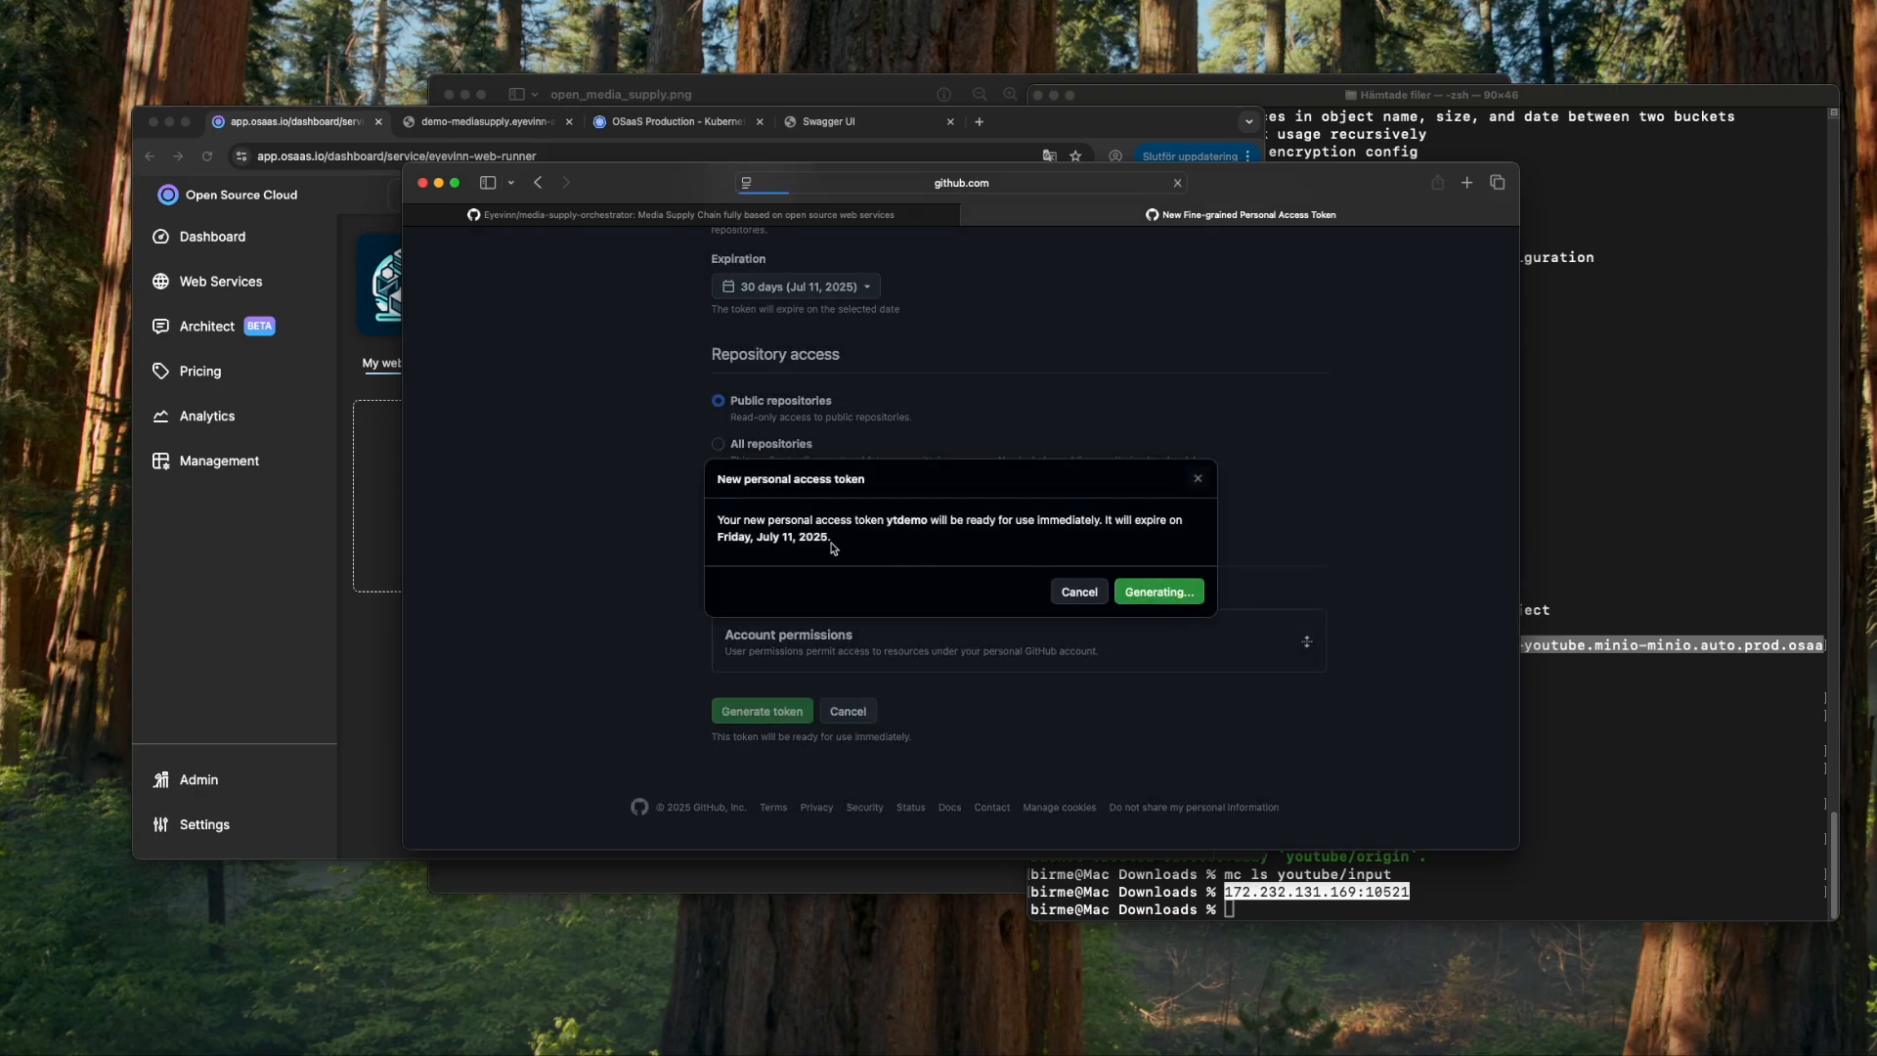
- Copy the new token and show the Web Runner service secrets
{"action": "left_click", "coordinate": [1276, 480]}
{"action": "left_click", "coordinate": [357, 720]}
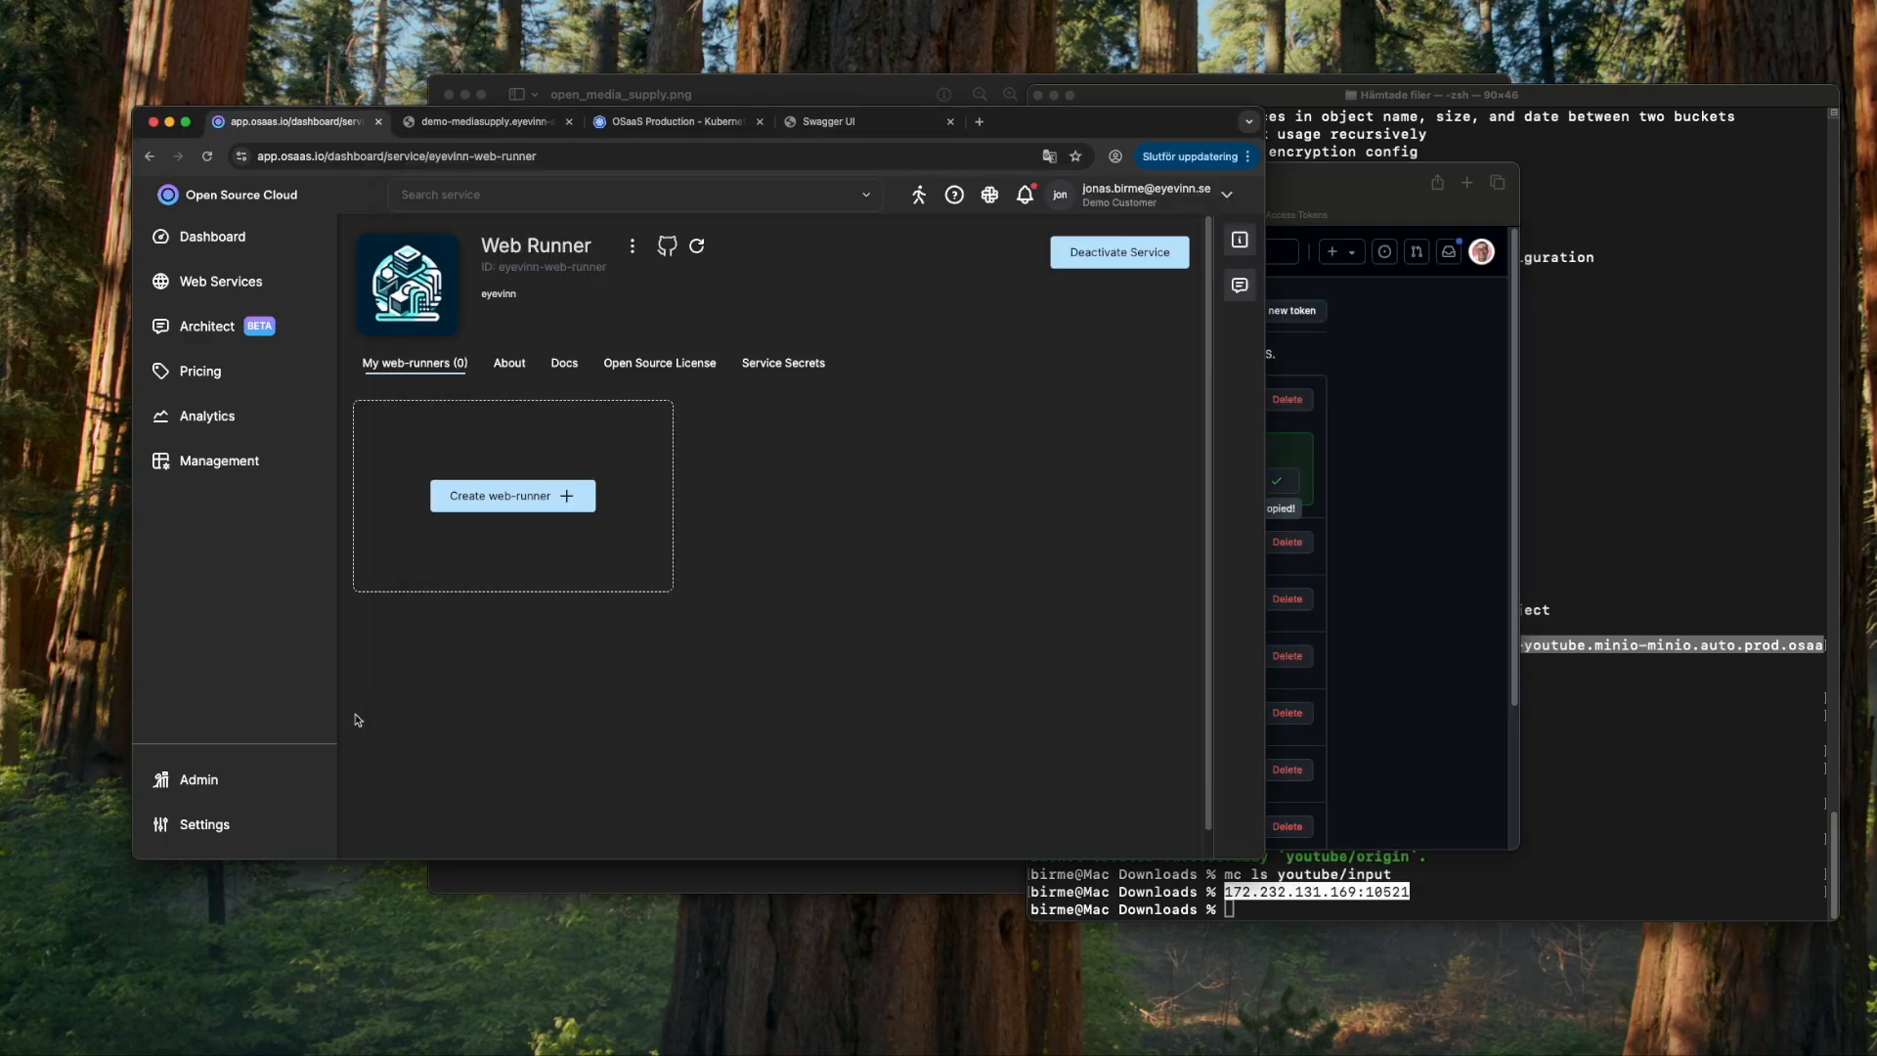
{"action": "left_click", "coordinate": [786, 362]}
- Add a Web Runner service secret ytghtoken holding the pasted GitHub token
{"action": "left_click", "coordinate": [1141, 423]}
{"action": "left_click", "coordinate": [763, 325]}
{"action": "type", "text": "ytghtoken"}
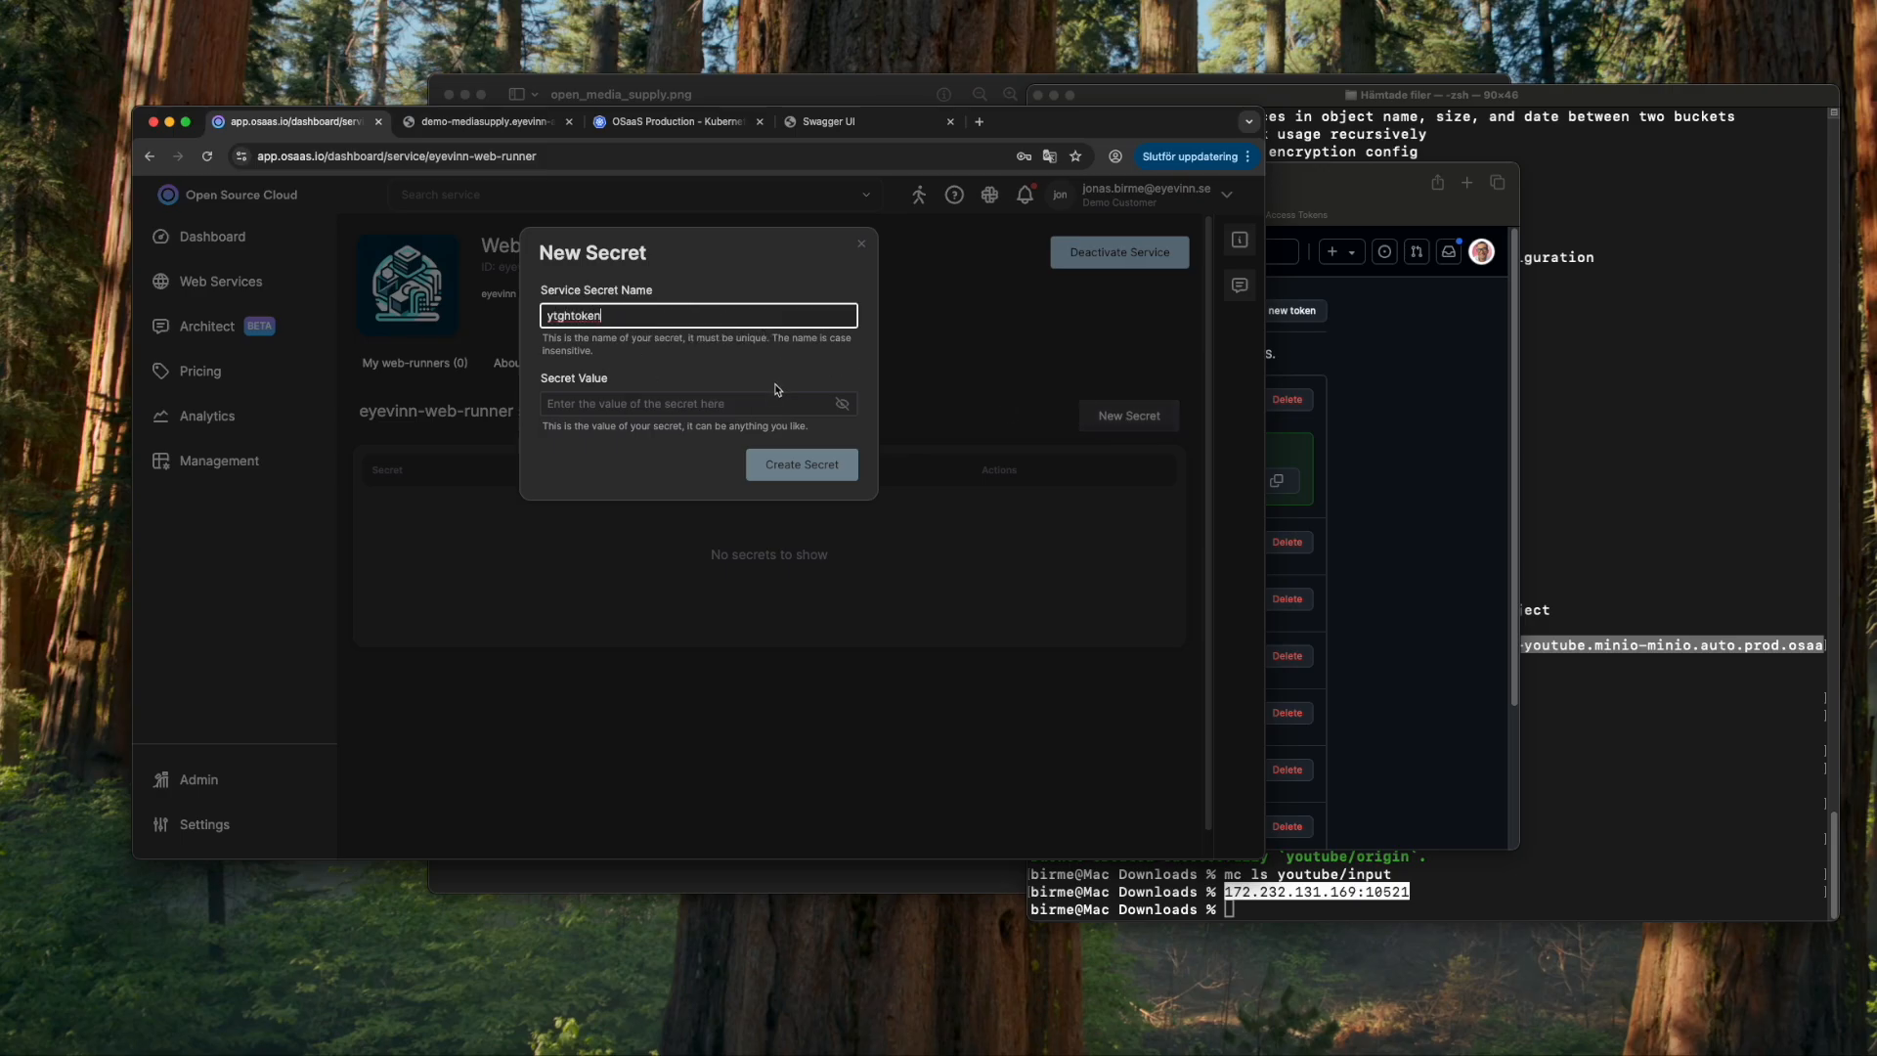
{"action": "left_click", "coordinate": [775, 403]}
{"action": "key", "text": "super+v"}
{"action": "left_click", "coordinate": [797, 463]}
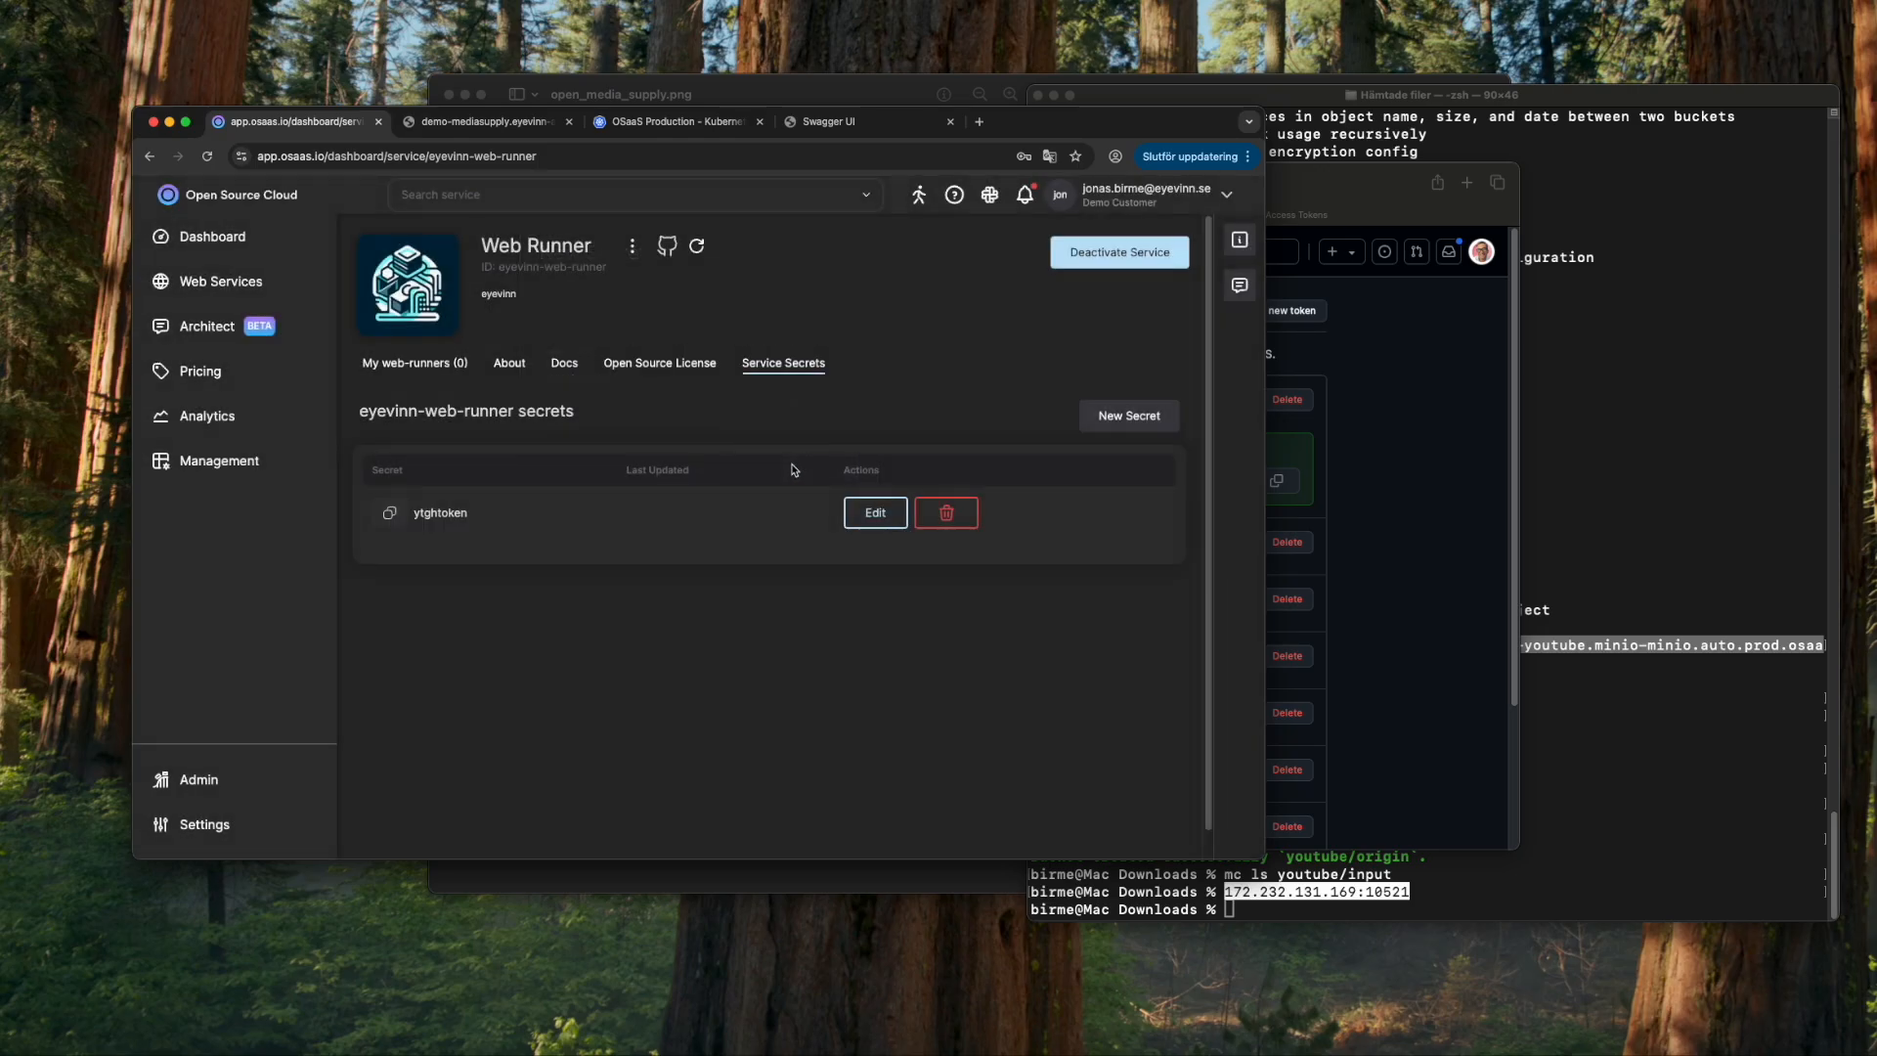
{"action": "left_click", "coordinate": [796, 635]}
- Copy the Open Source Cloud personal access token from account settings
{"action": "left_click", "coordinate": [1112, 420]}
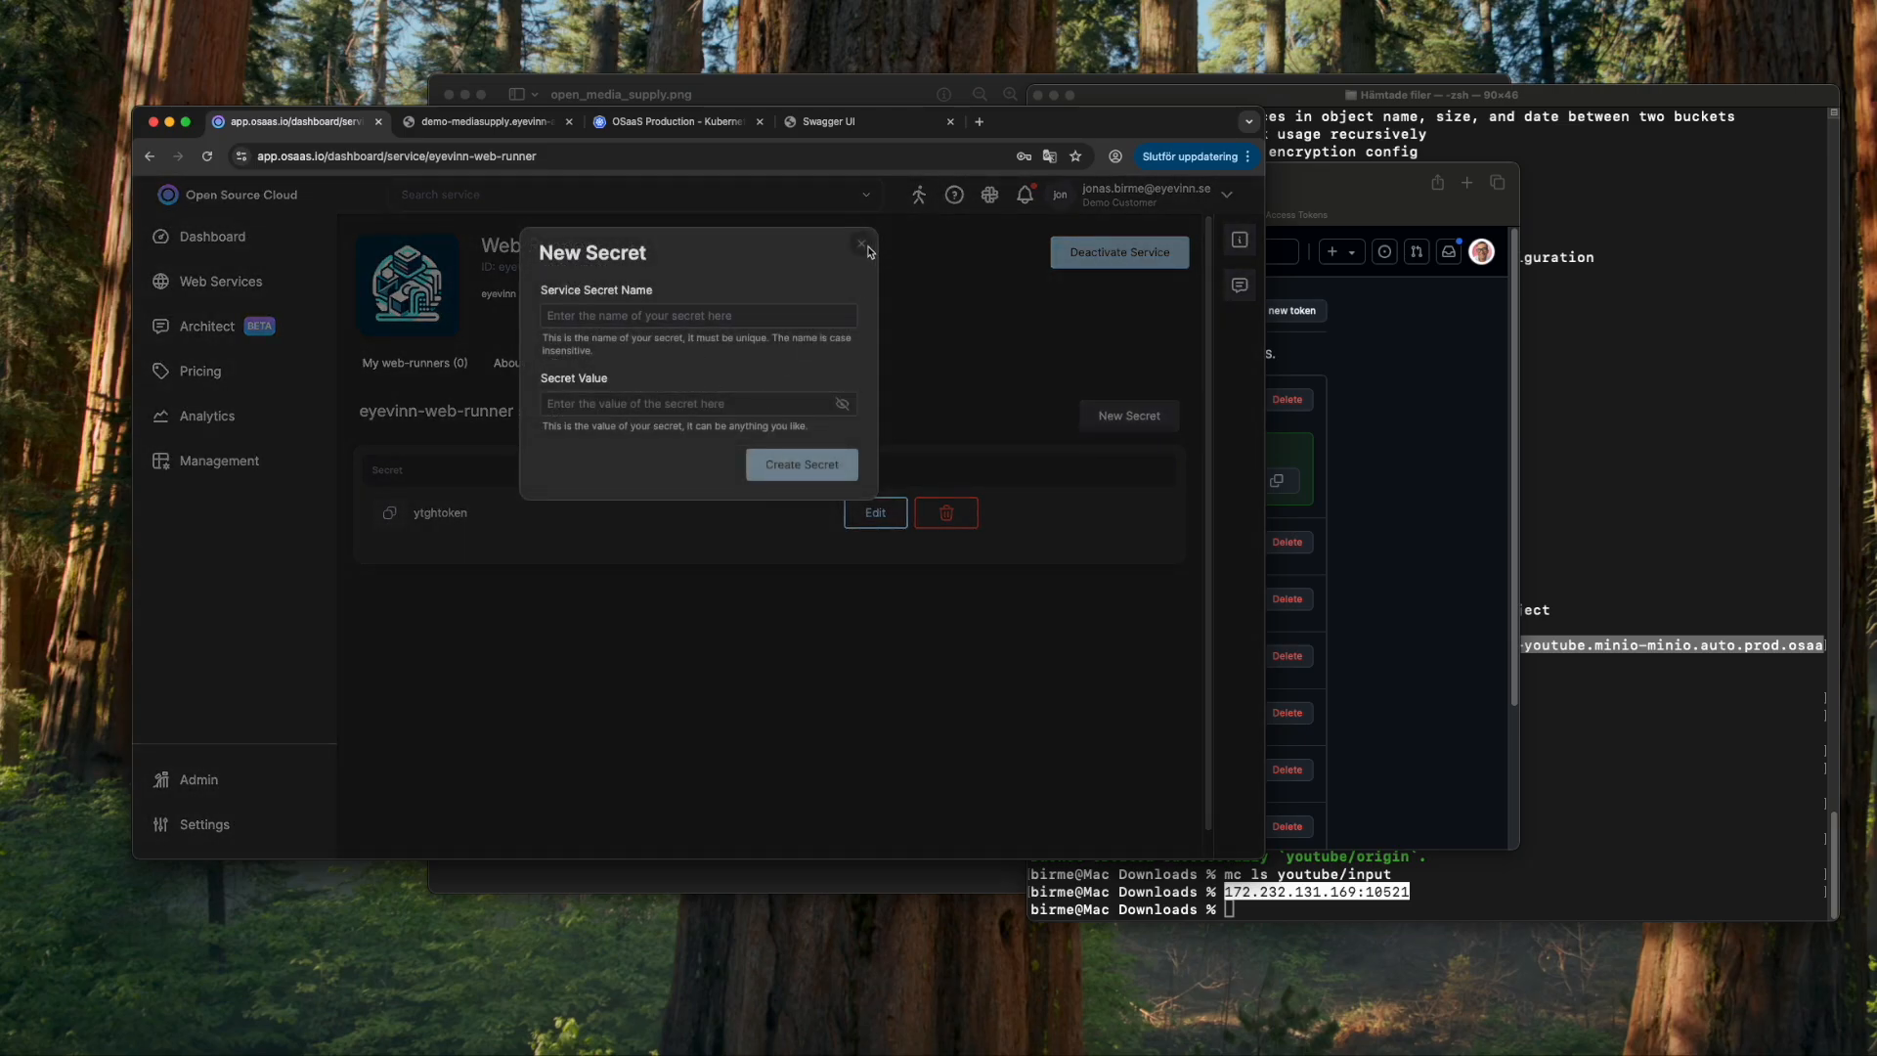
{"action": "left_click", "coordinate": [863, 245]}
{"action": "left_click", "coordinate": [200, 824]}
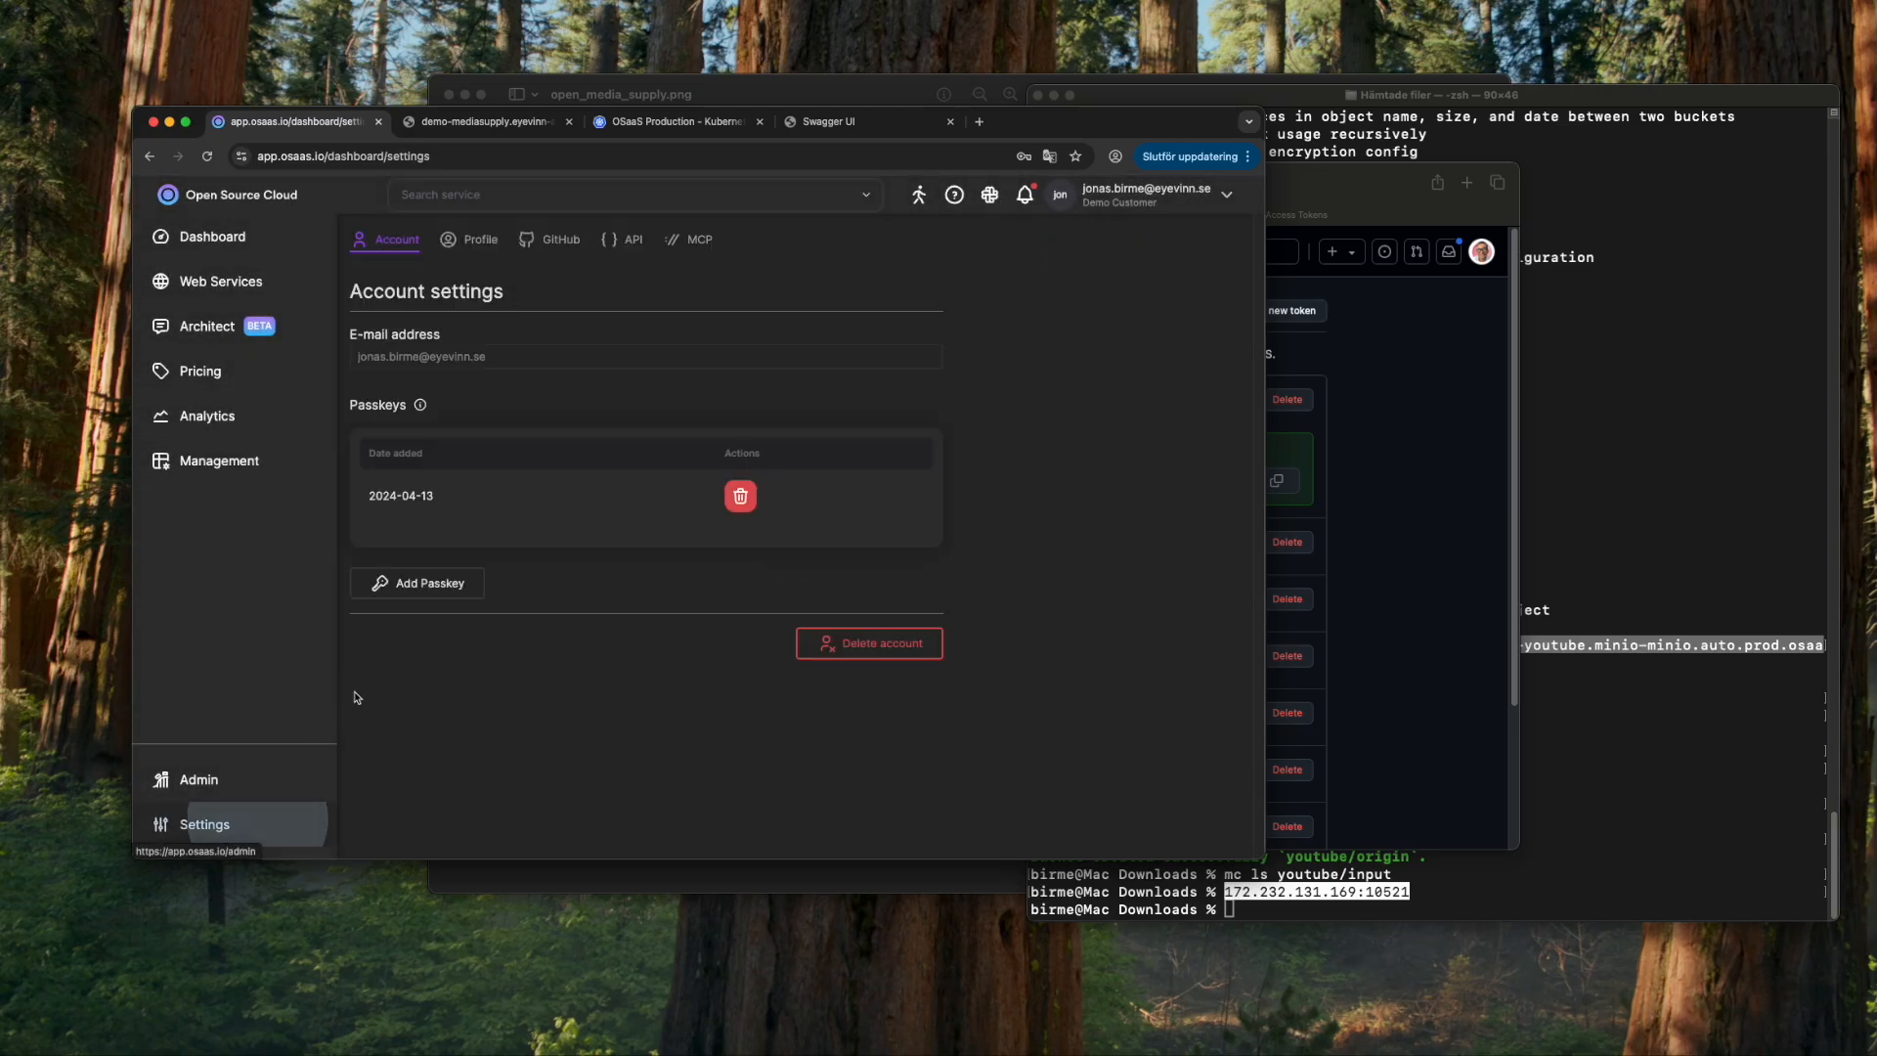
{"action": "left_click", "coordinate": [633, 241]}
{"action": "left_click", "coordinate": [923, 363]}
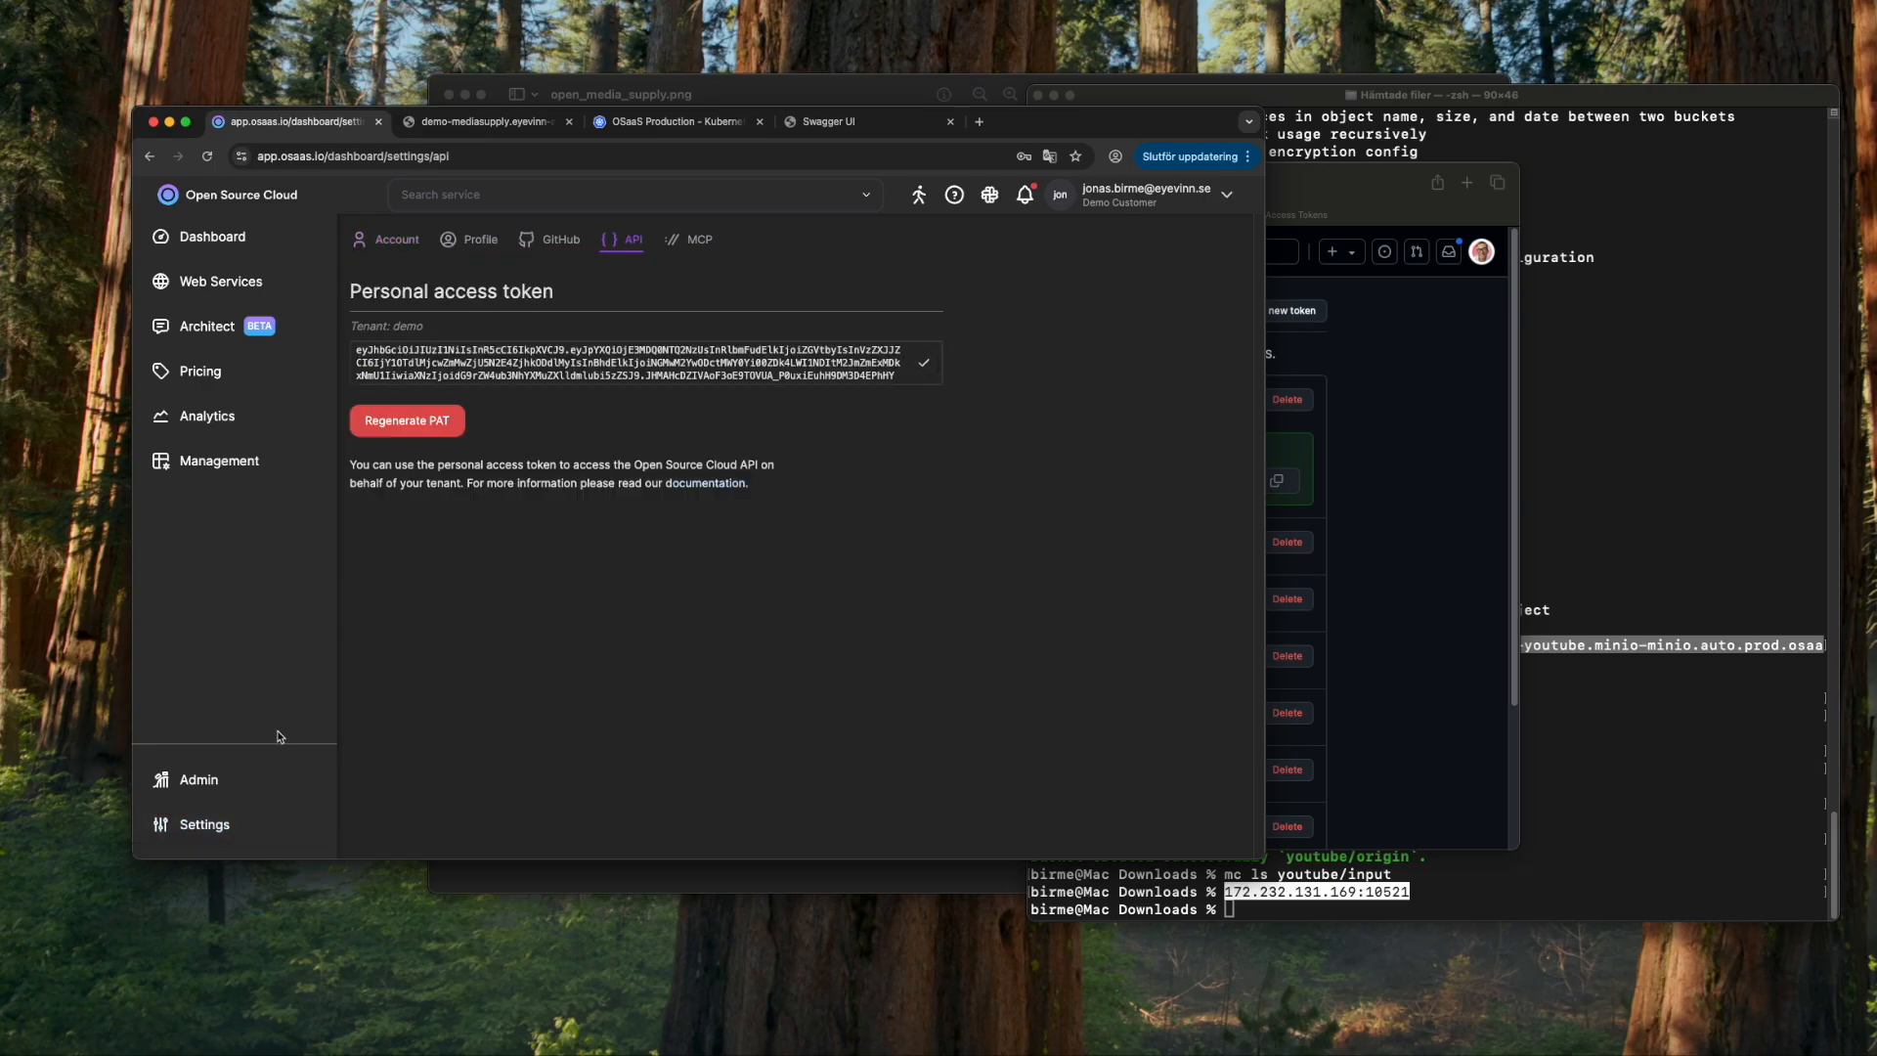
{"action": "left_click", "coordinate": [200, 242]}
- Find the Web Runner service by searching 'web' and show its service secrets
{"action": "left_click", "coordinate": [486, 199]}
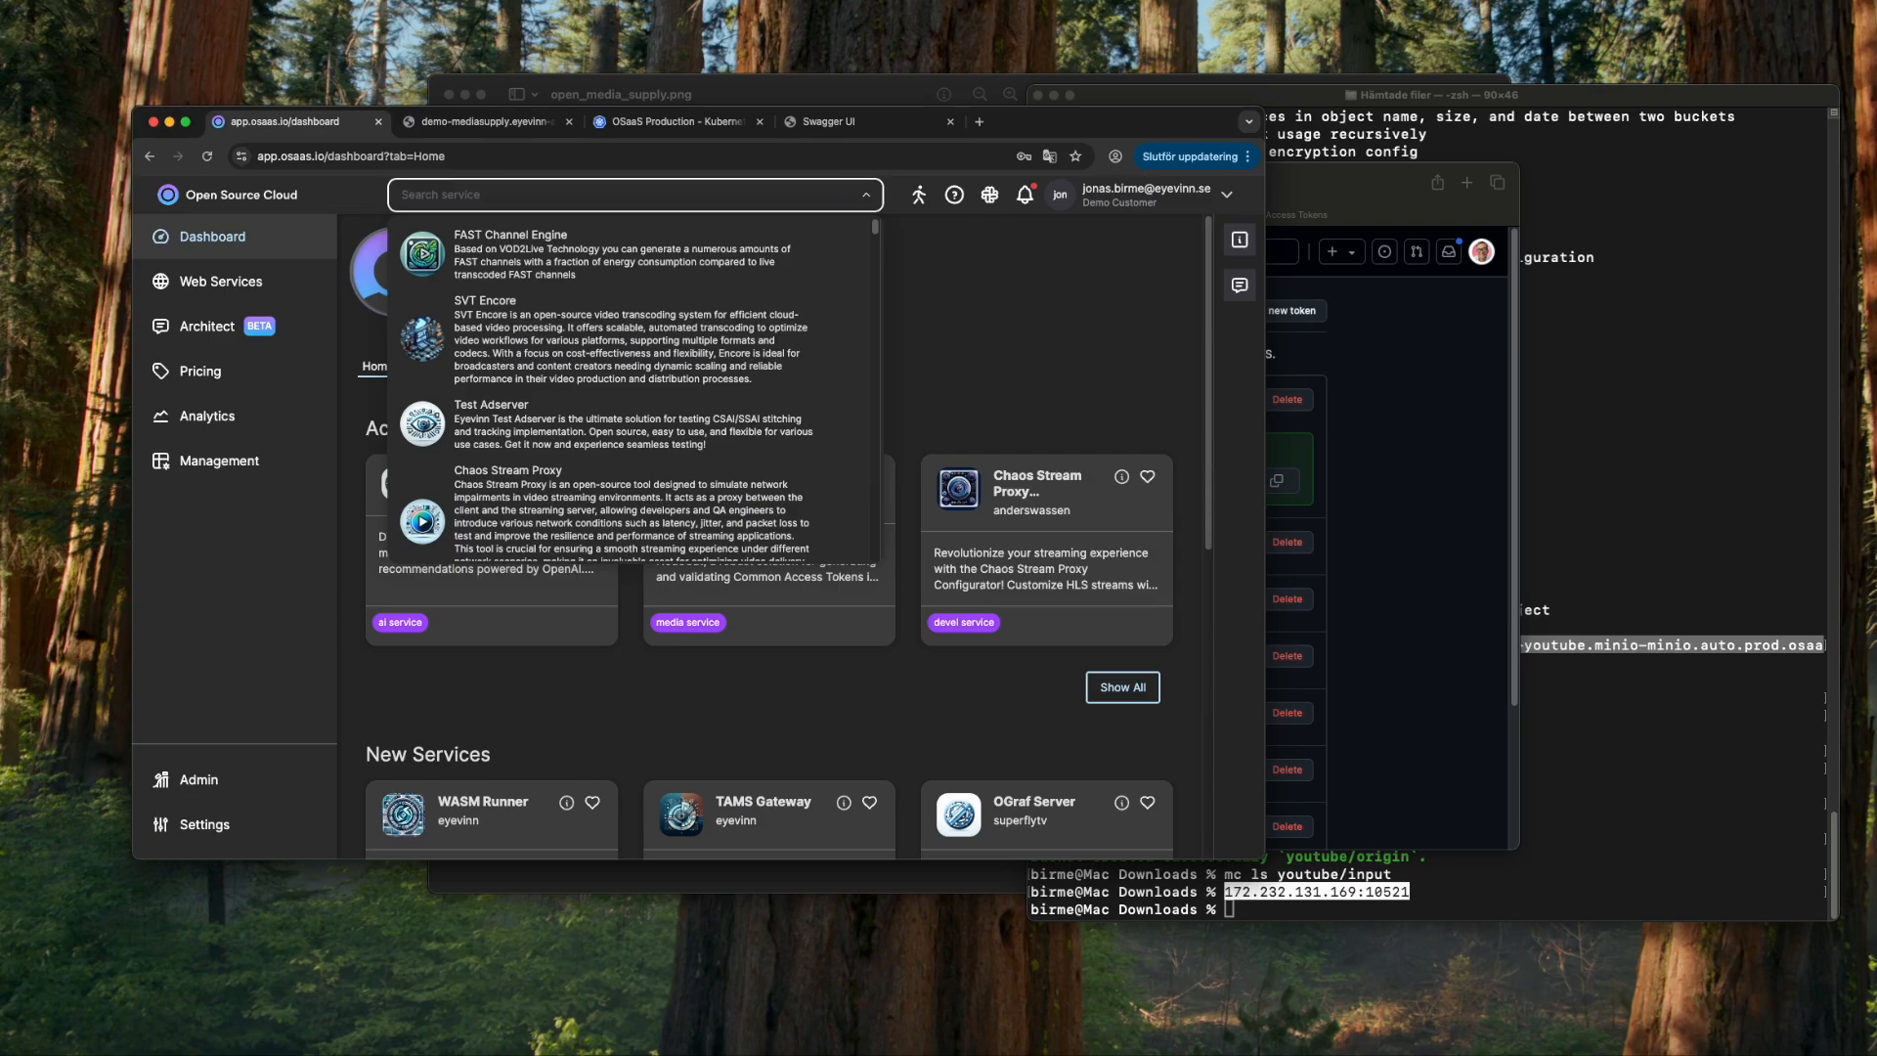
{"action": "type", "text": "web"}
{"action": "left_click", "coordinate": [494, 252]}
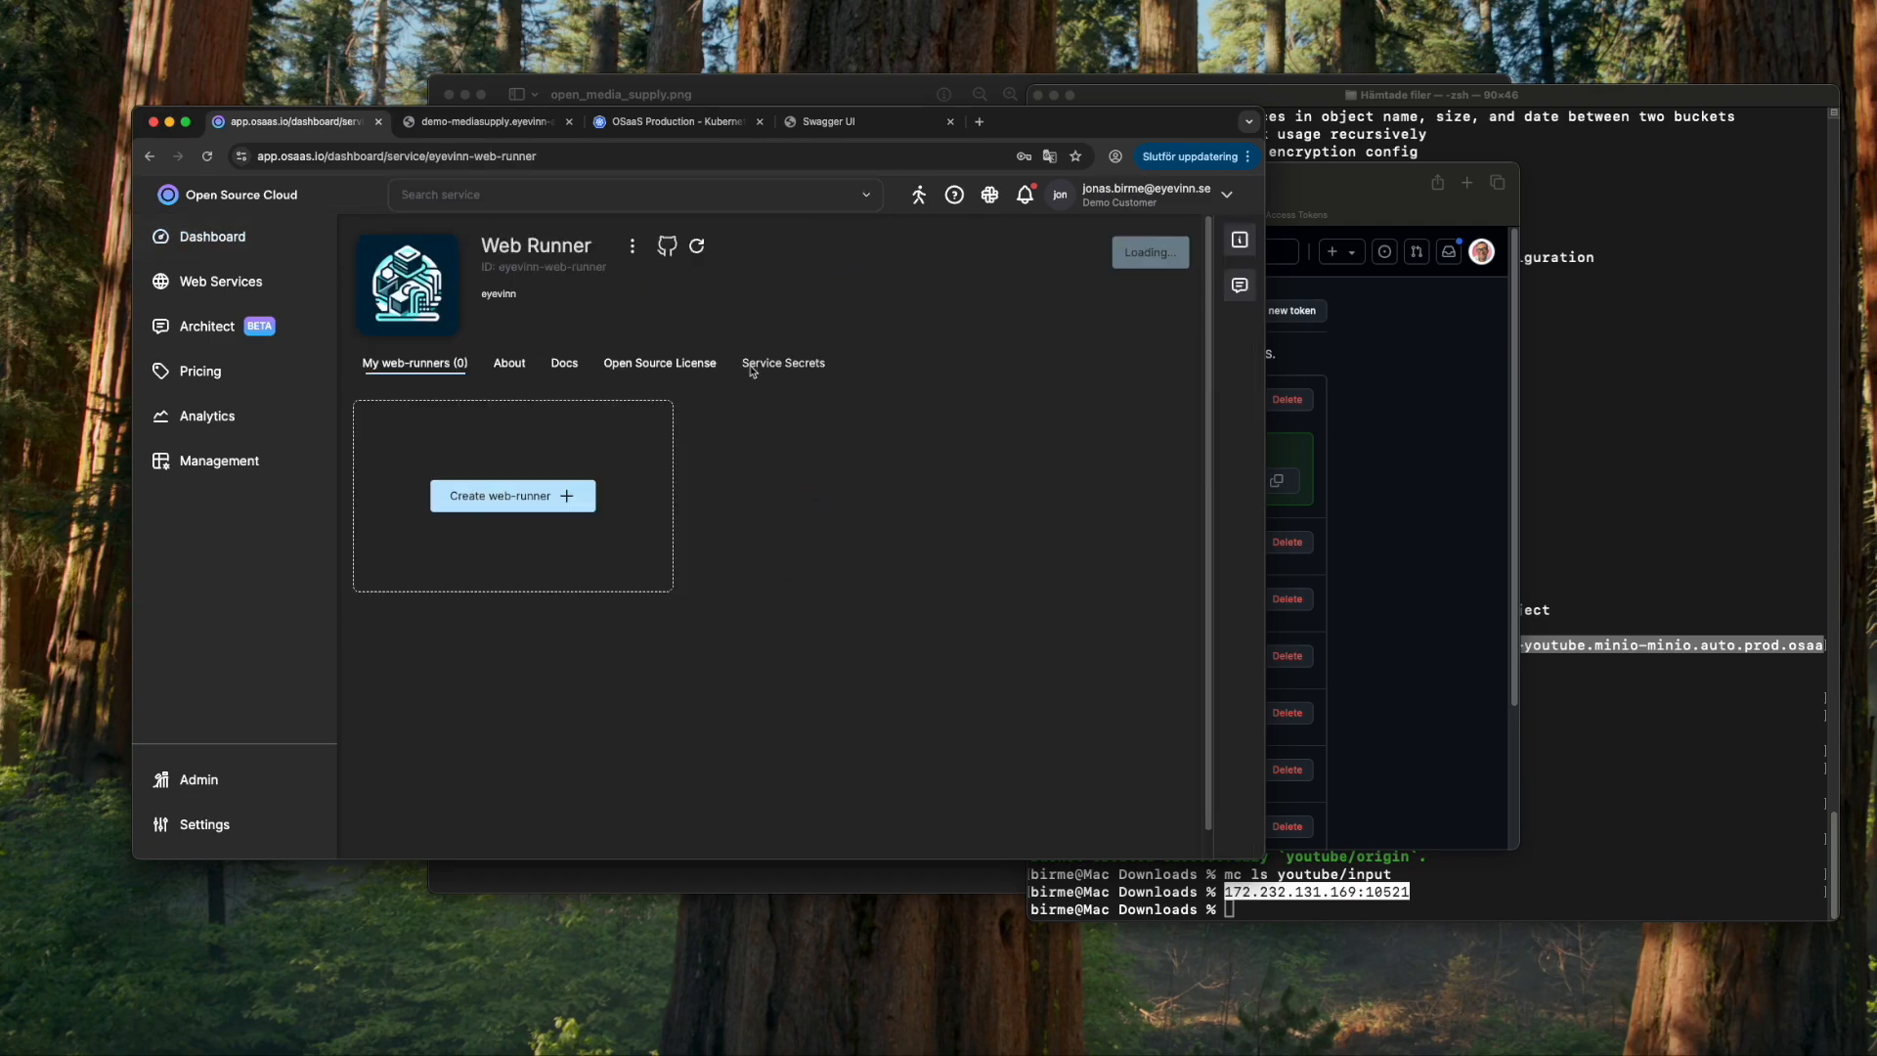
{"action": "left_click", "coordinate": [774, 364]}
- Add a second secret ytosctoken holding the pasted Open Source Cloud access token
{"action": "left_click", "coordinate": [1114, 422]}
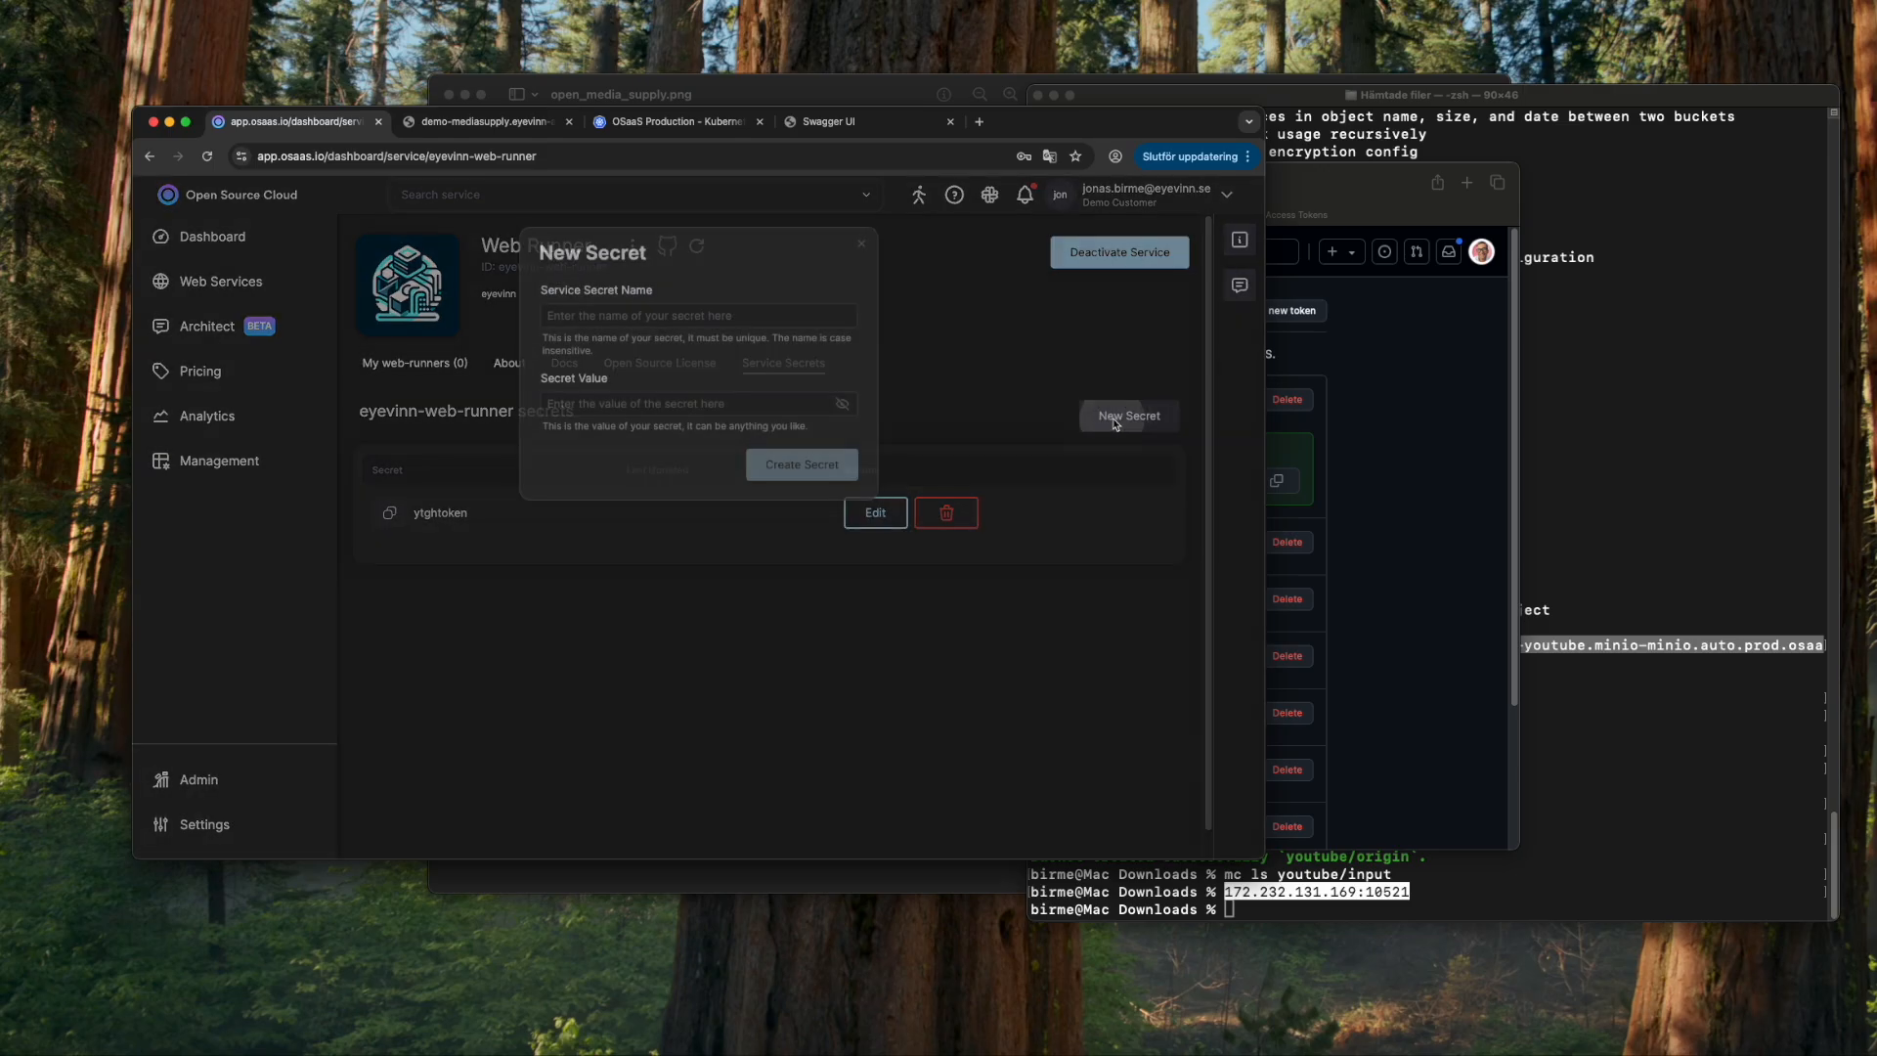
{"action": "left_click", "coordinate": [688, 317]}
{"action": "type", "text": "ytosc"}
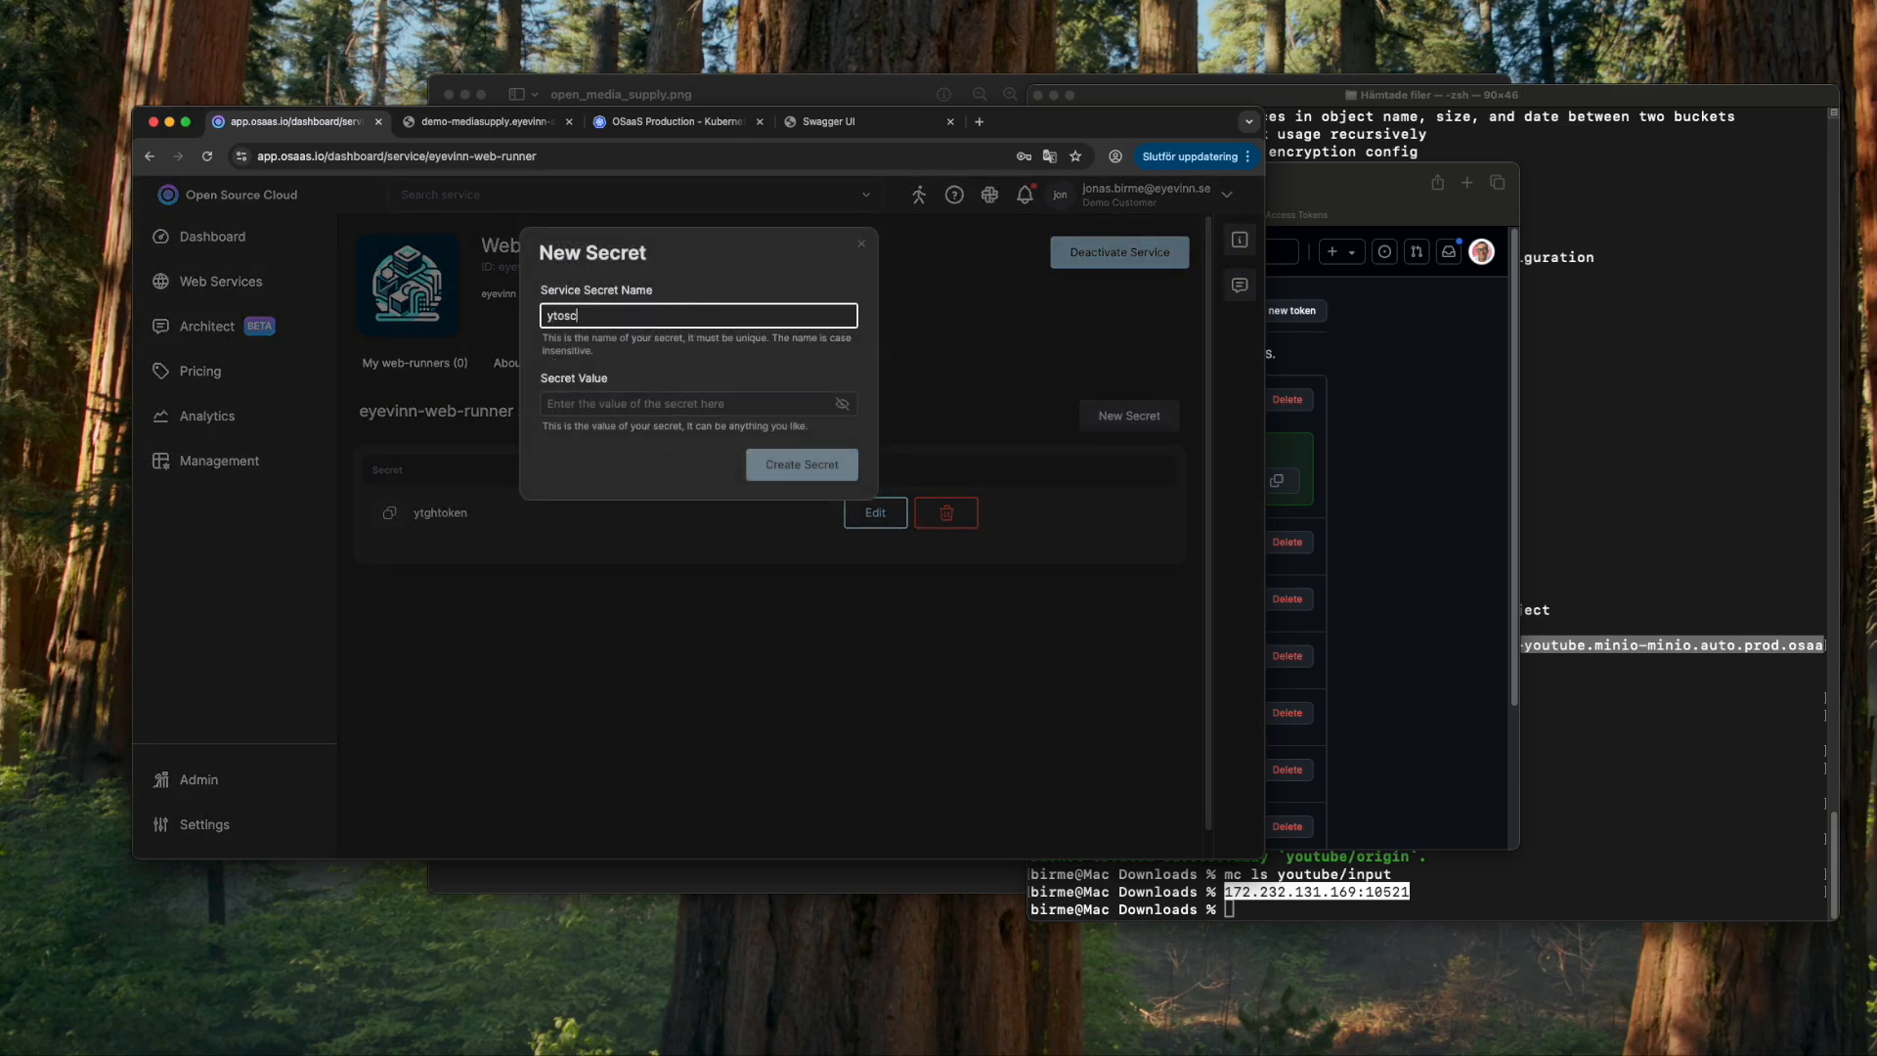
{"action": "type", "text": "token"}
{"action": "key", "text": "Tab"}
{"action": "key", "text": "super+v"}
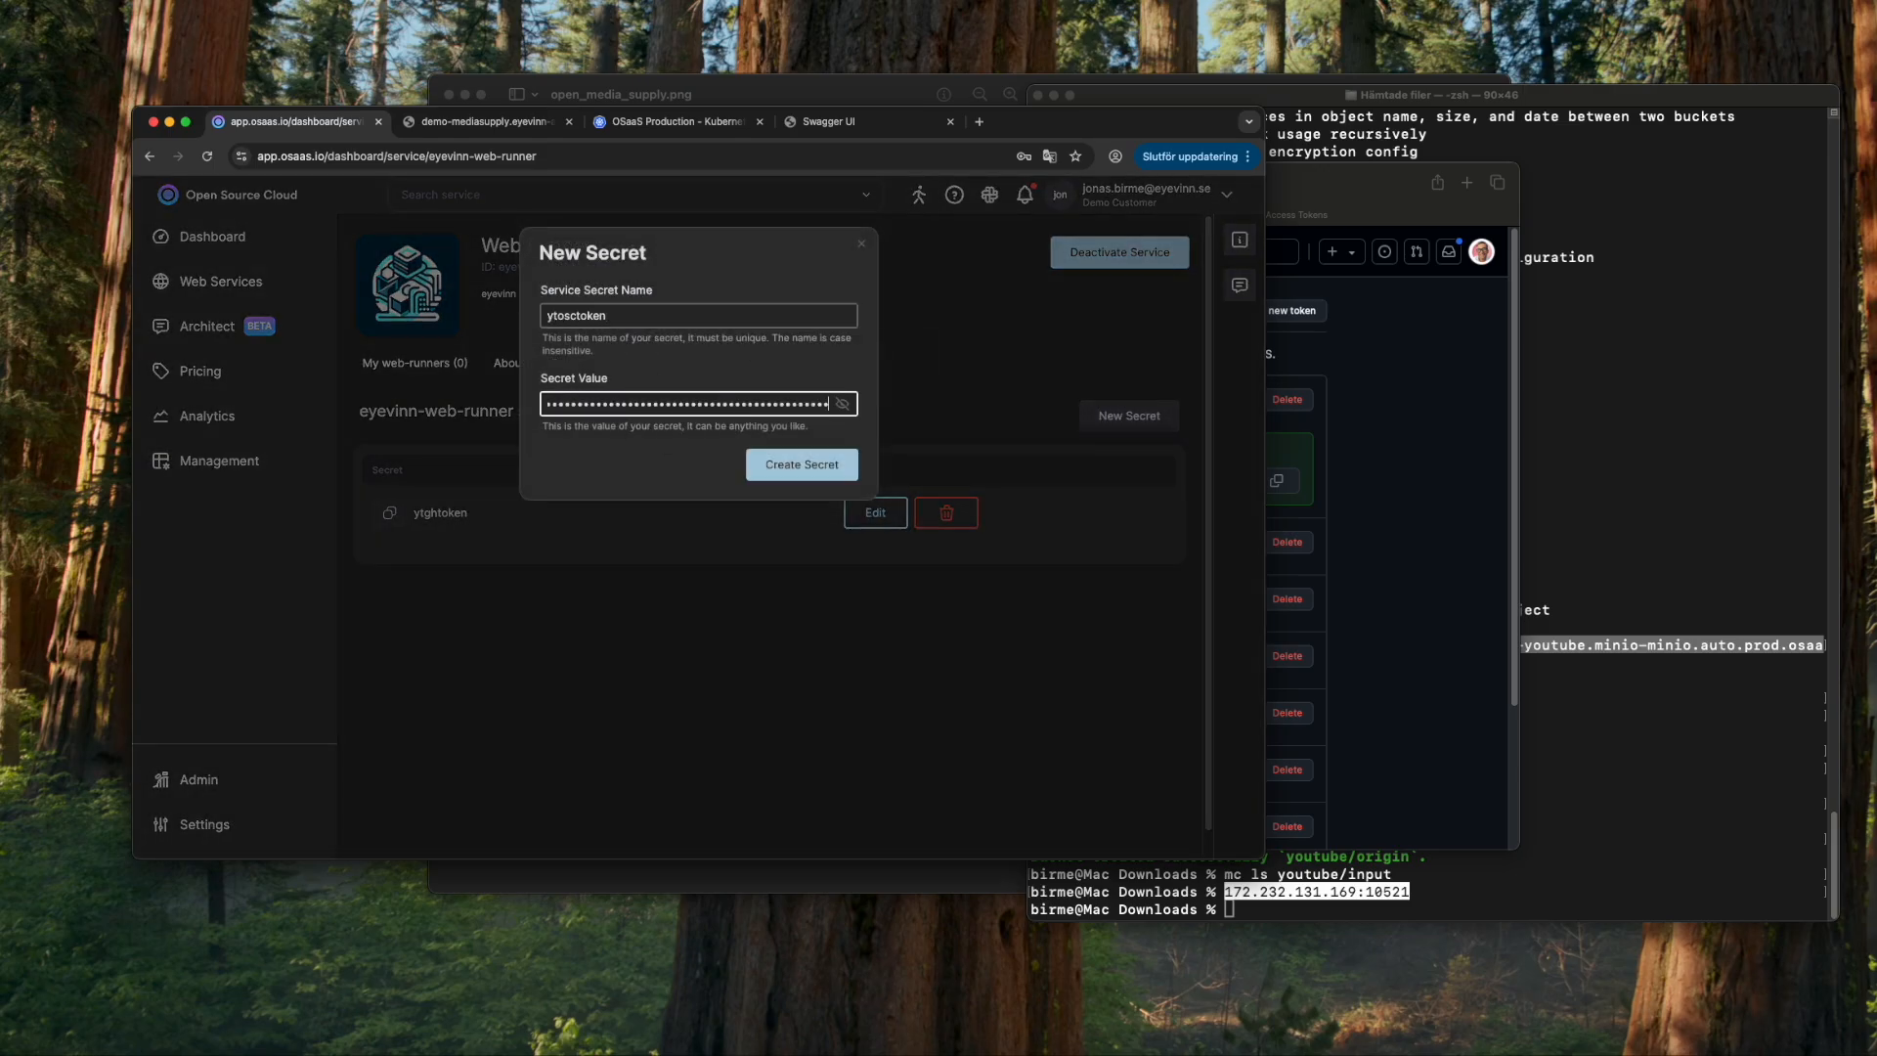
{"action": "left_click", "coordinate": [842, 404]}
{"action": "left_click", "coordinate": [842, 404]}
{"action": "left_click", "coordinate": [798, 464]}
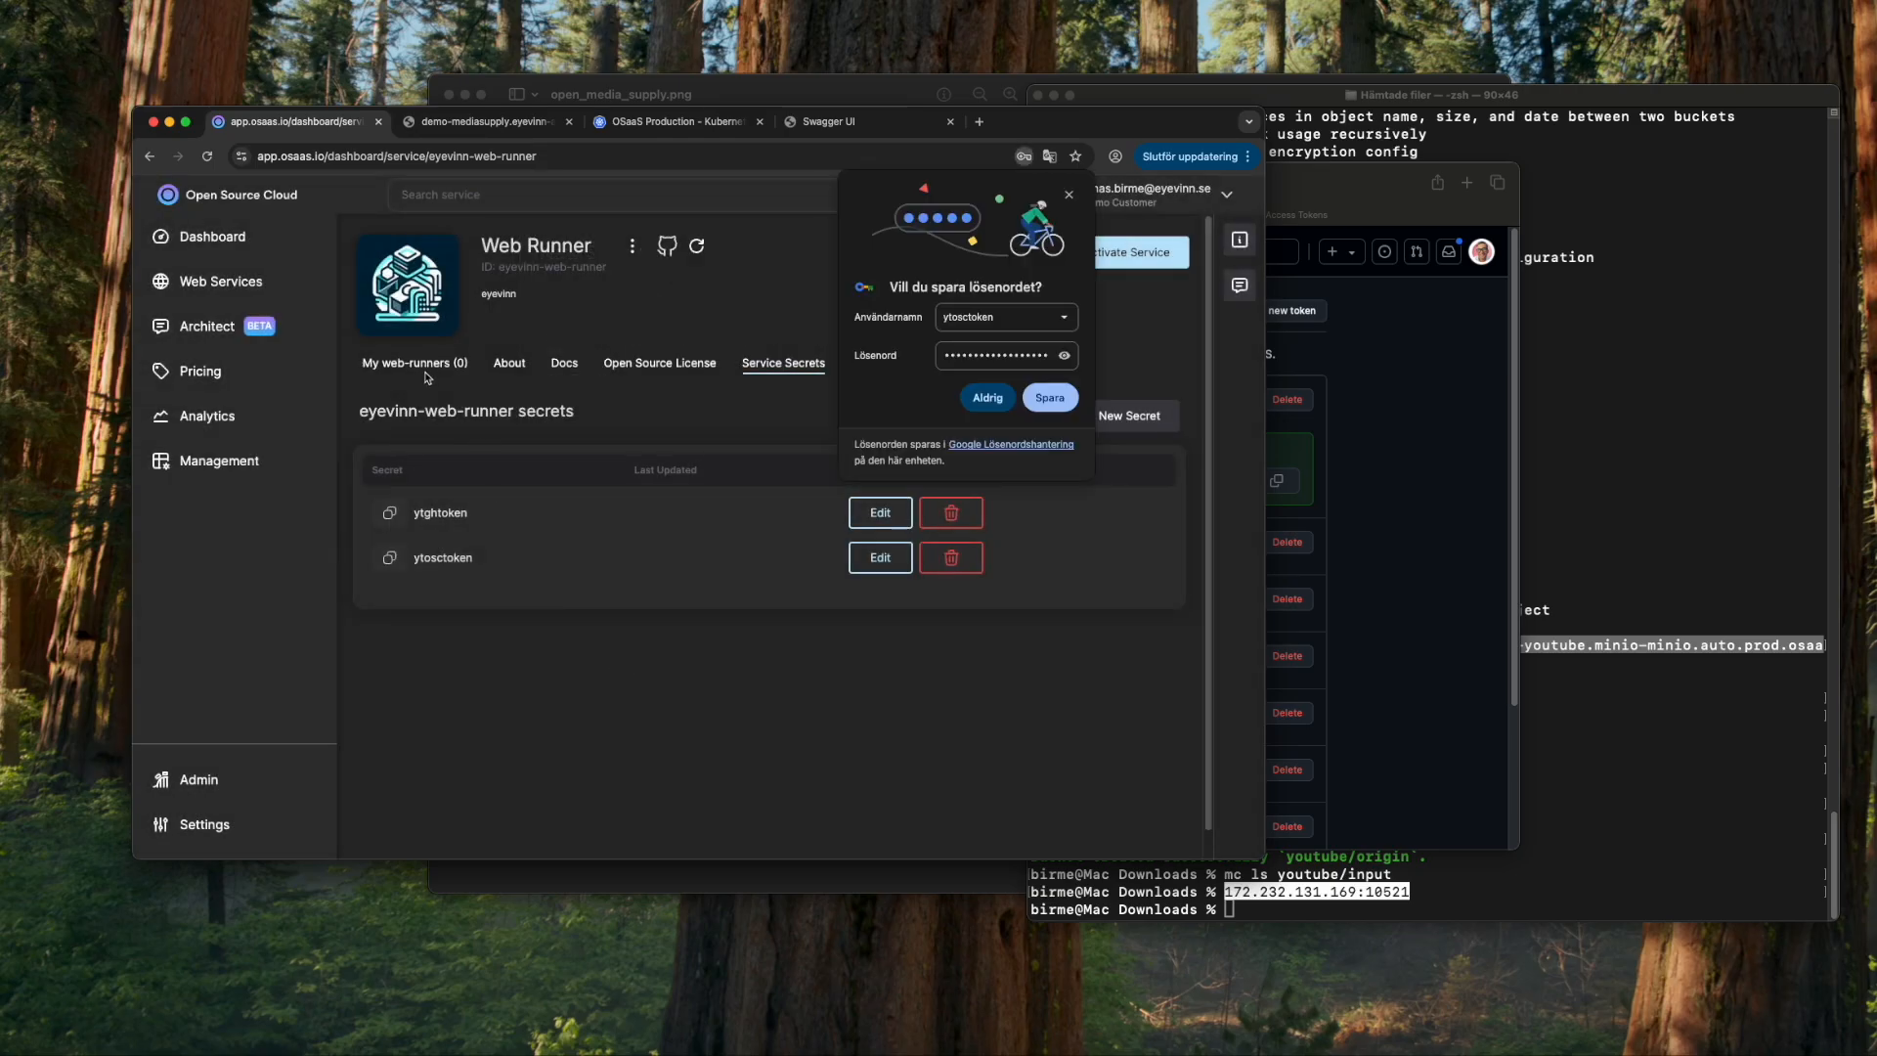
{"action": "left_click", "coordinate": [426, 367]}
{"action": "left_click", "coordinate": [1069, 194]}
- Start a web runner named mediasupply, pasting the GitHub repository address as GitHubUrl
{"action": "left_click", "coordinate": [570, 493]}
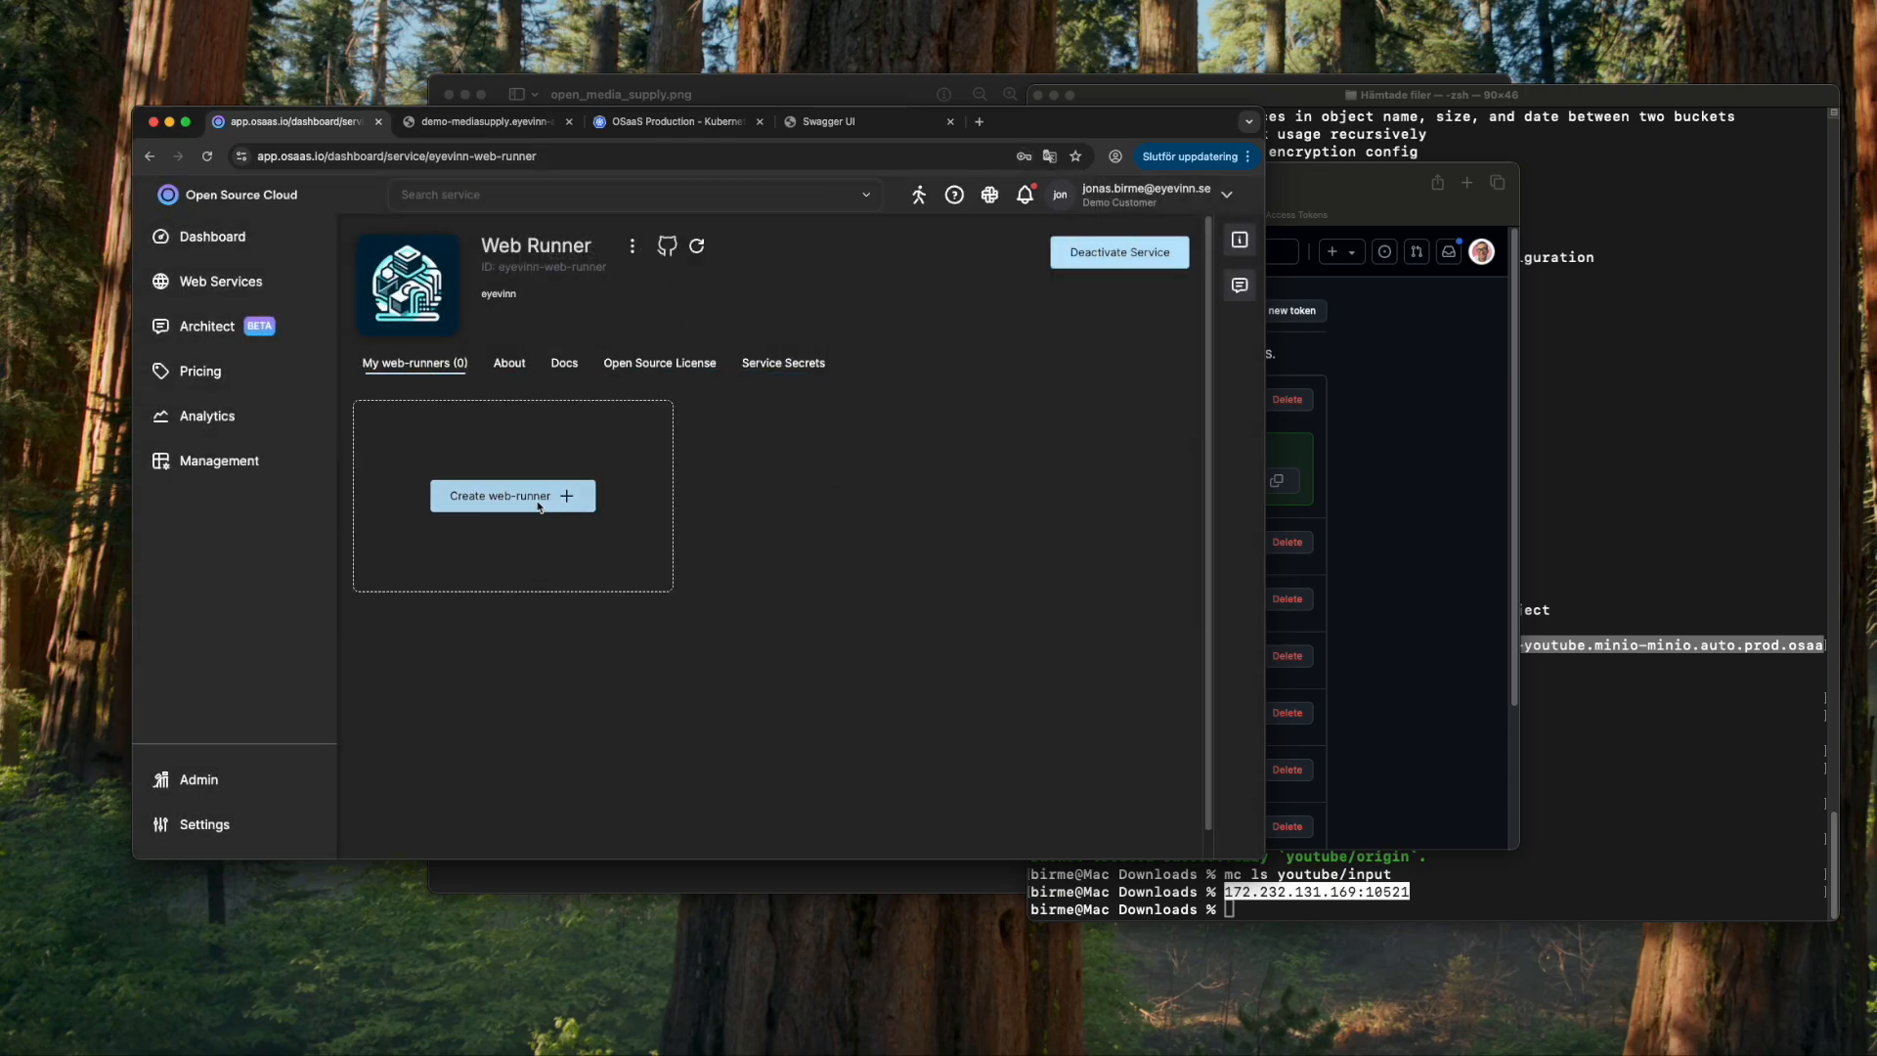
{"action": "left_click", "coordinate": [643, 350]}
{"action": "type", "text": "medias"}
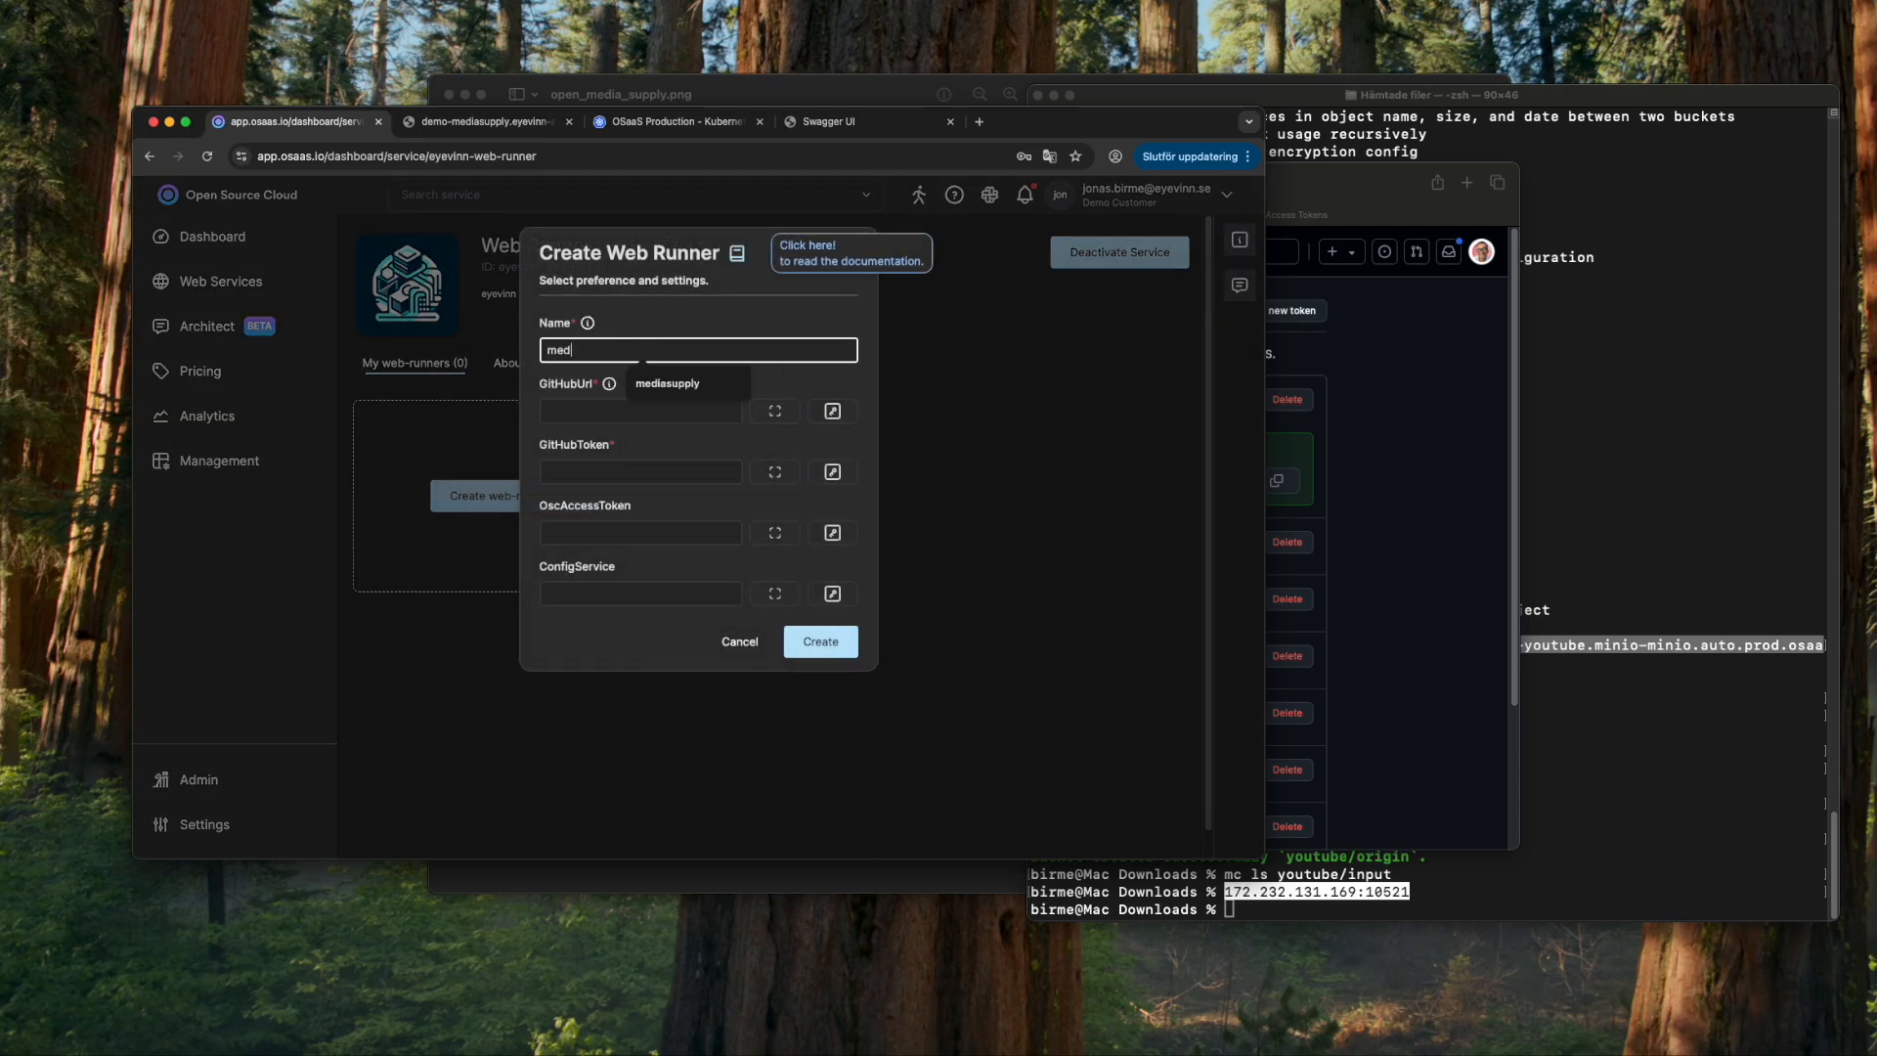
{"action": "left_click", "coordinate": [667, 383]}
{"action": "left_click", "coordinate": [643, 412]}
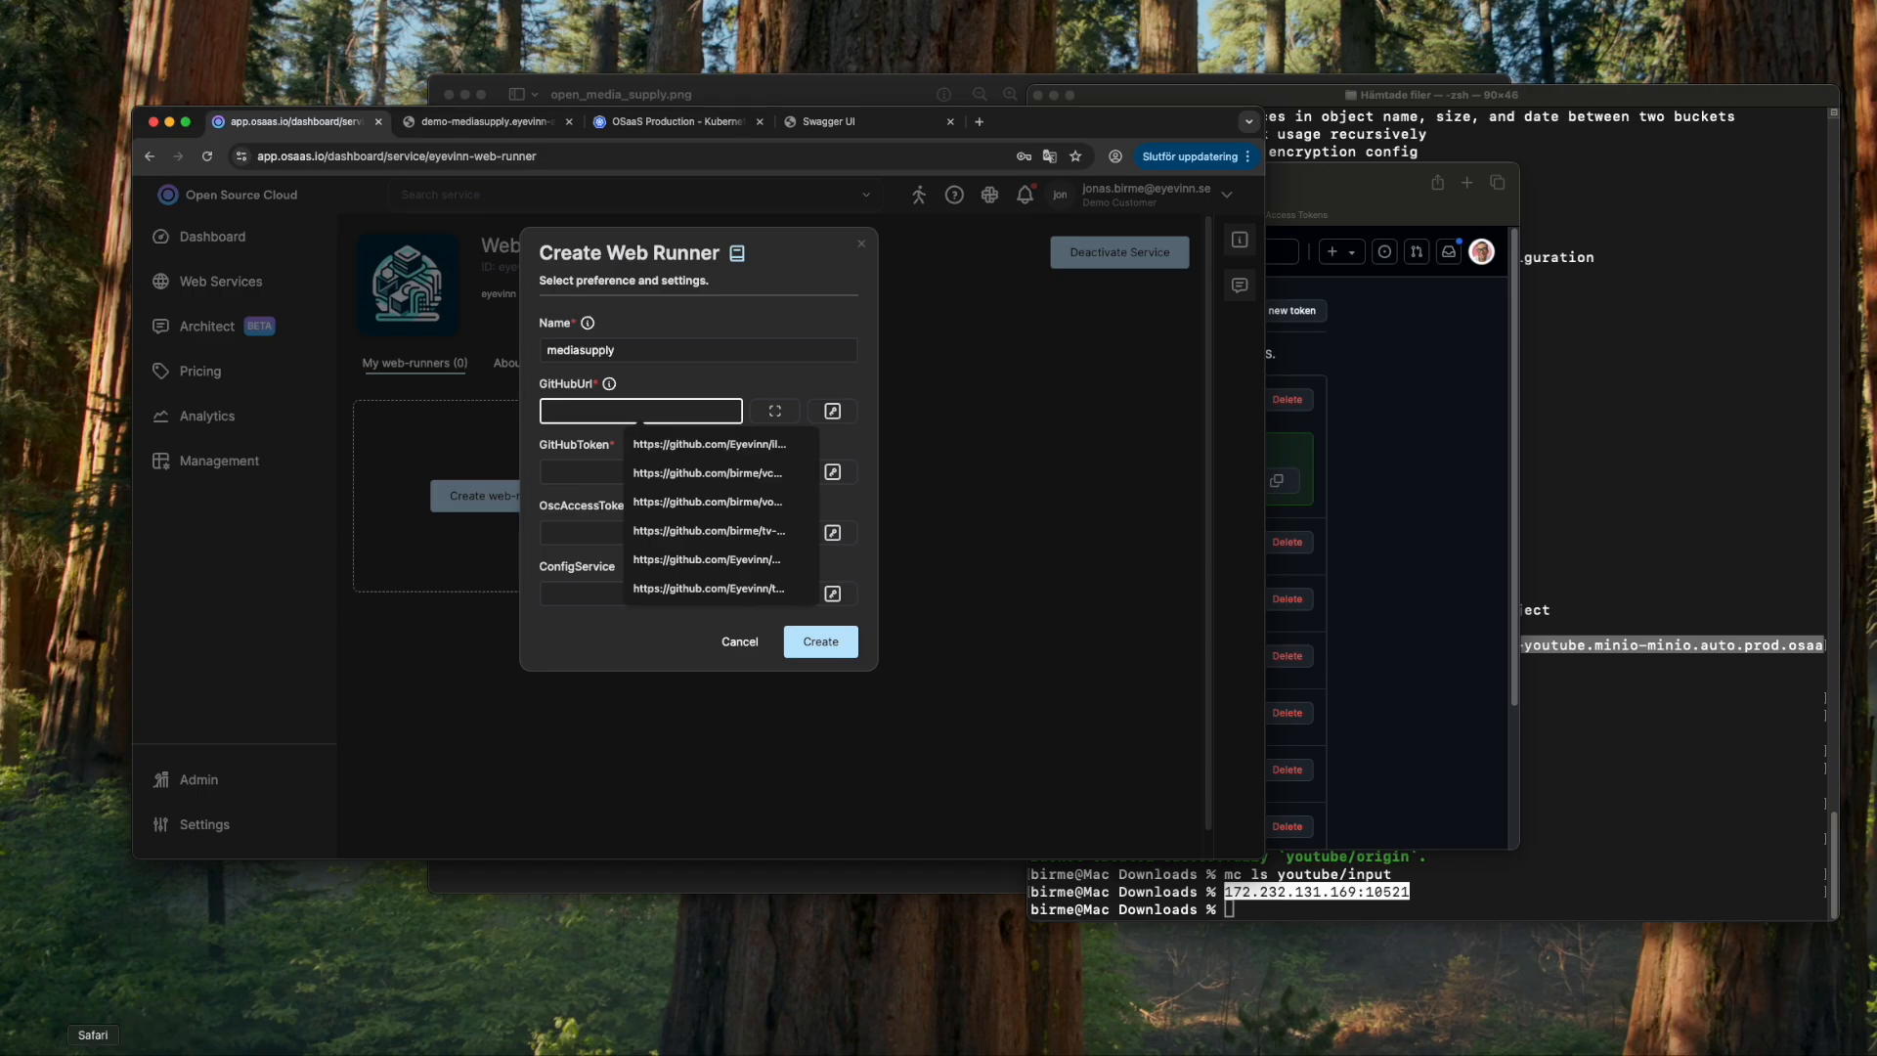
{"action": "left_click", "coordinate": [92, 1054]}
{"action": "left_click", "coordinate": [892, 215]}
{"action": "left_click", "coordinate": [1014, 193]}
{"action": "key", "text": "super+c"}
{"action": "key", "text": "super+Tab"}
{"action": "key", "text": "super+v"}
- Link the ytghtoken and ytosctoken secrets, set ConfigService to mediasupply, and create the runner
{"action": "left_click", "coordinate": [830, 471]}
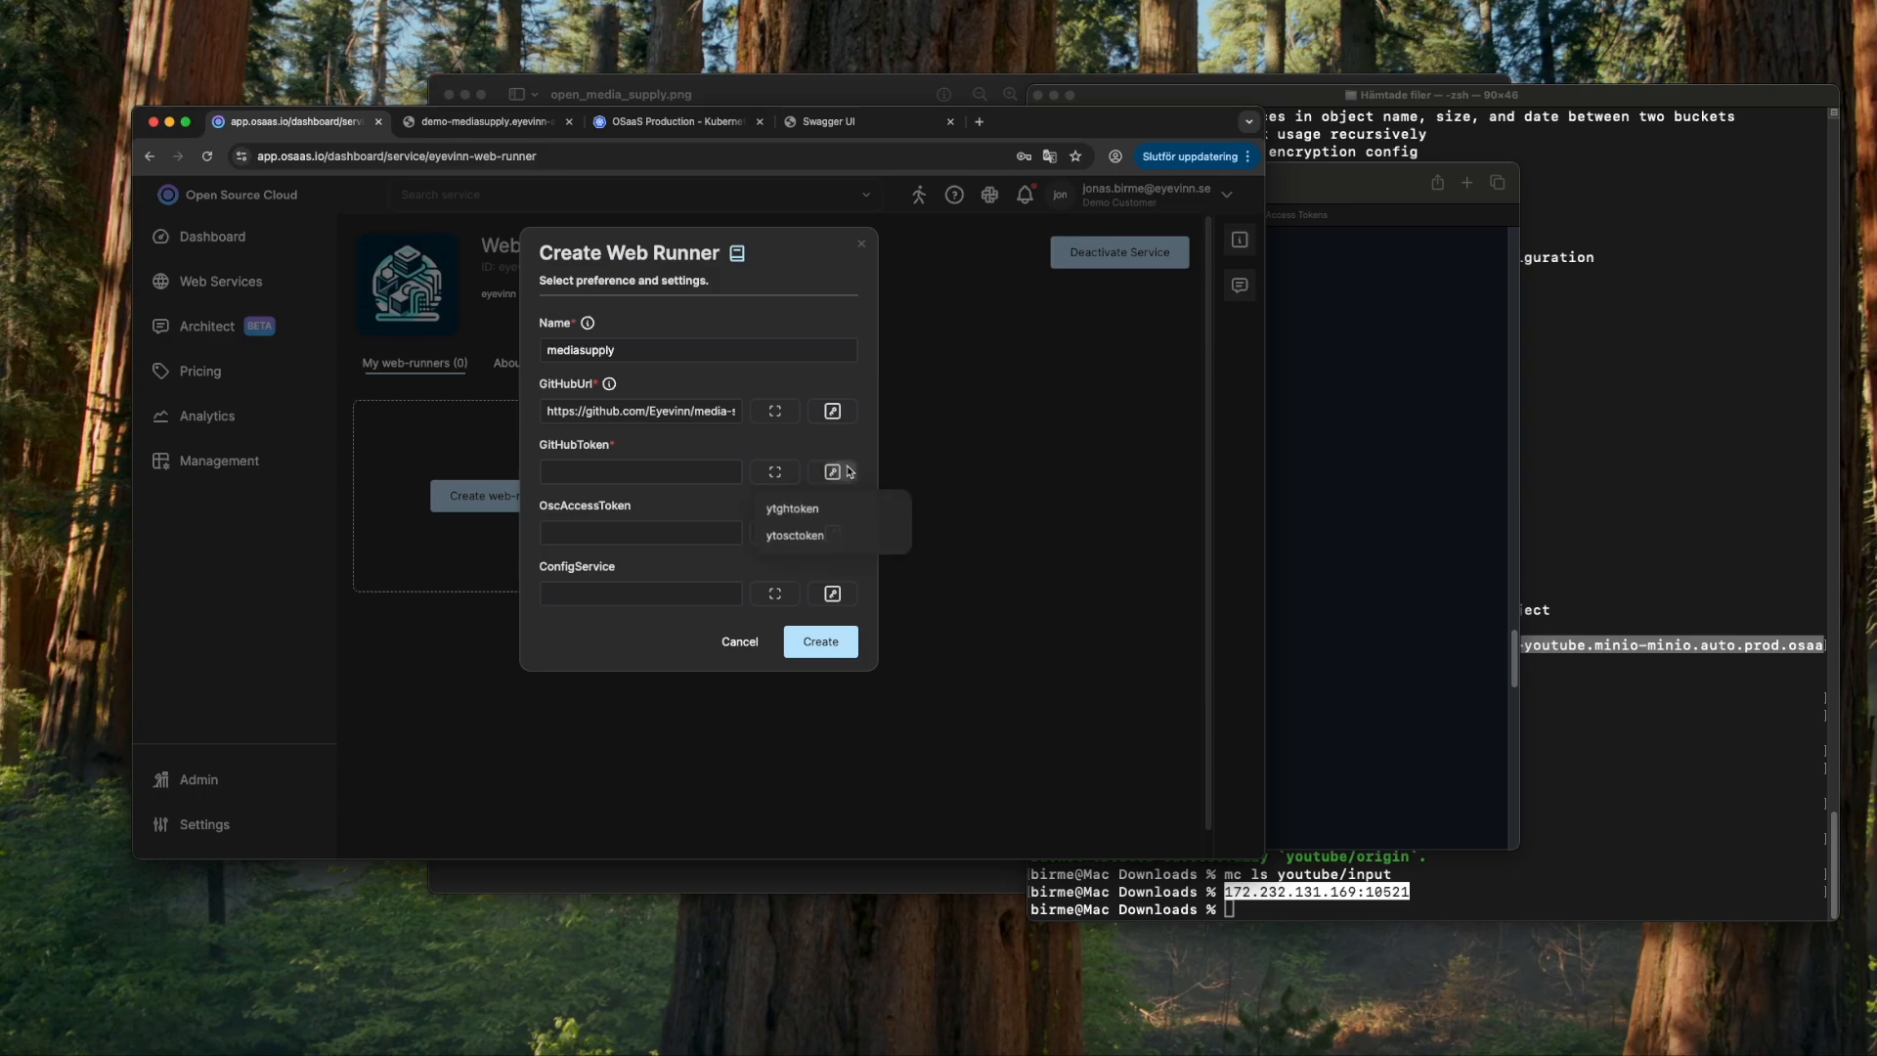
{"action": "left_click", "coordinate": [813, 510]}
{"action": "left_click", "coordinate": [832, 532]}
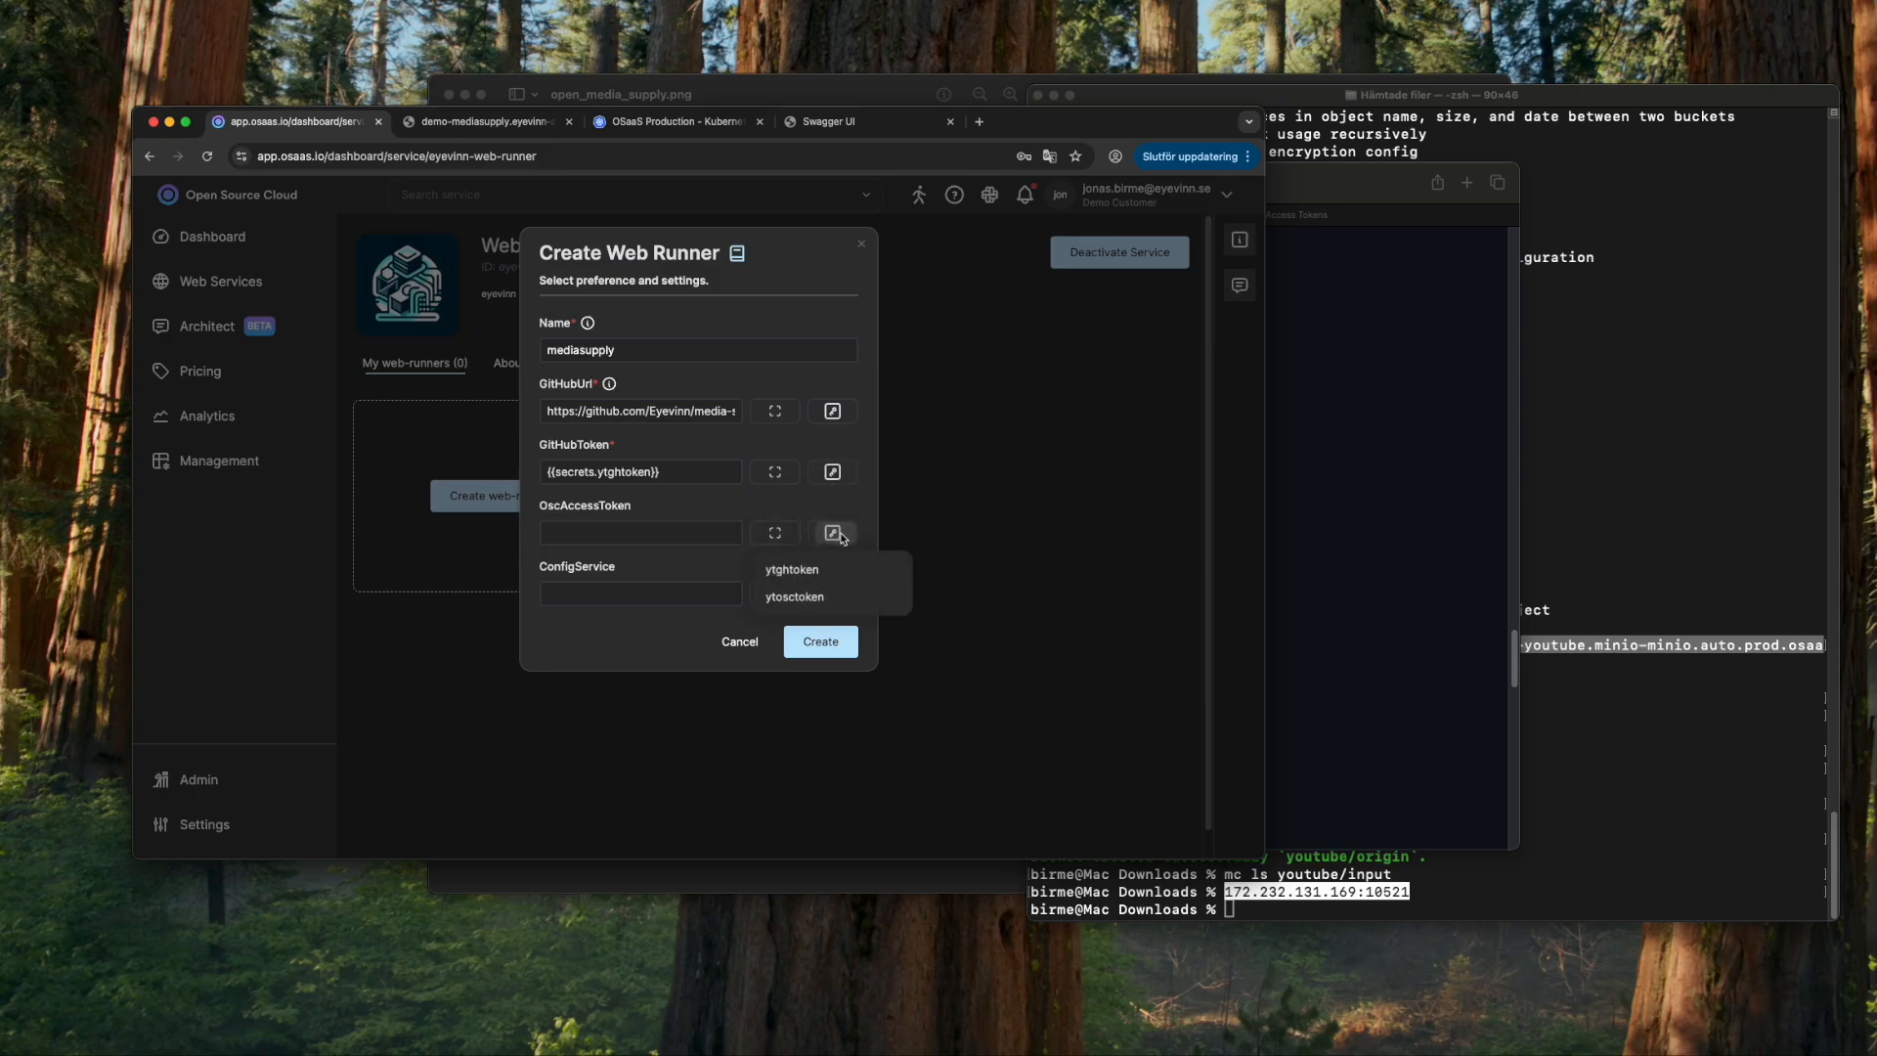
{"action": "left_click", "coordinate": [796, 590]}
{"action": "left_click", "coordinate": [632, 601]}
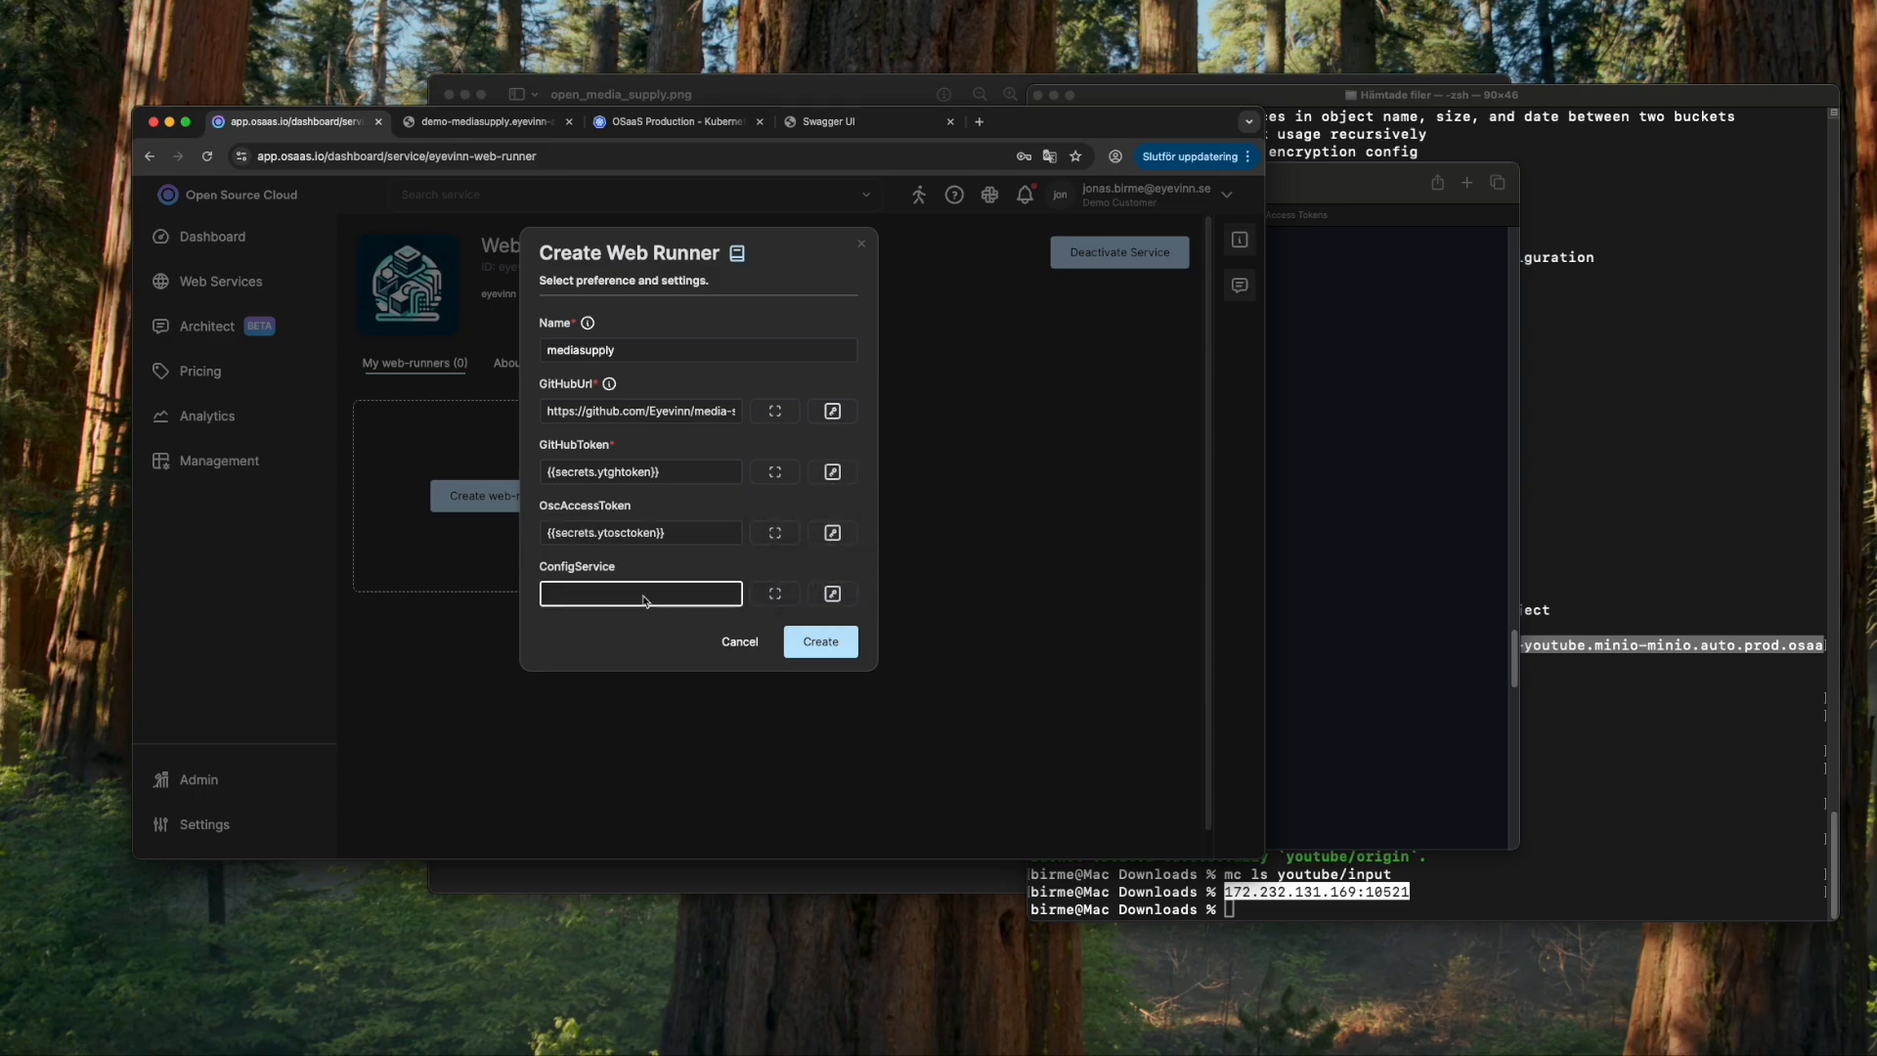
{"action": "type", "text": "med"}
{"action": "left_click", "coordinate": [820, 641]}
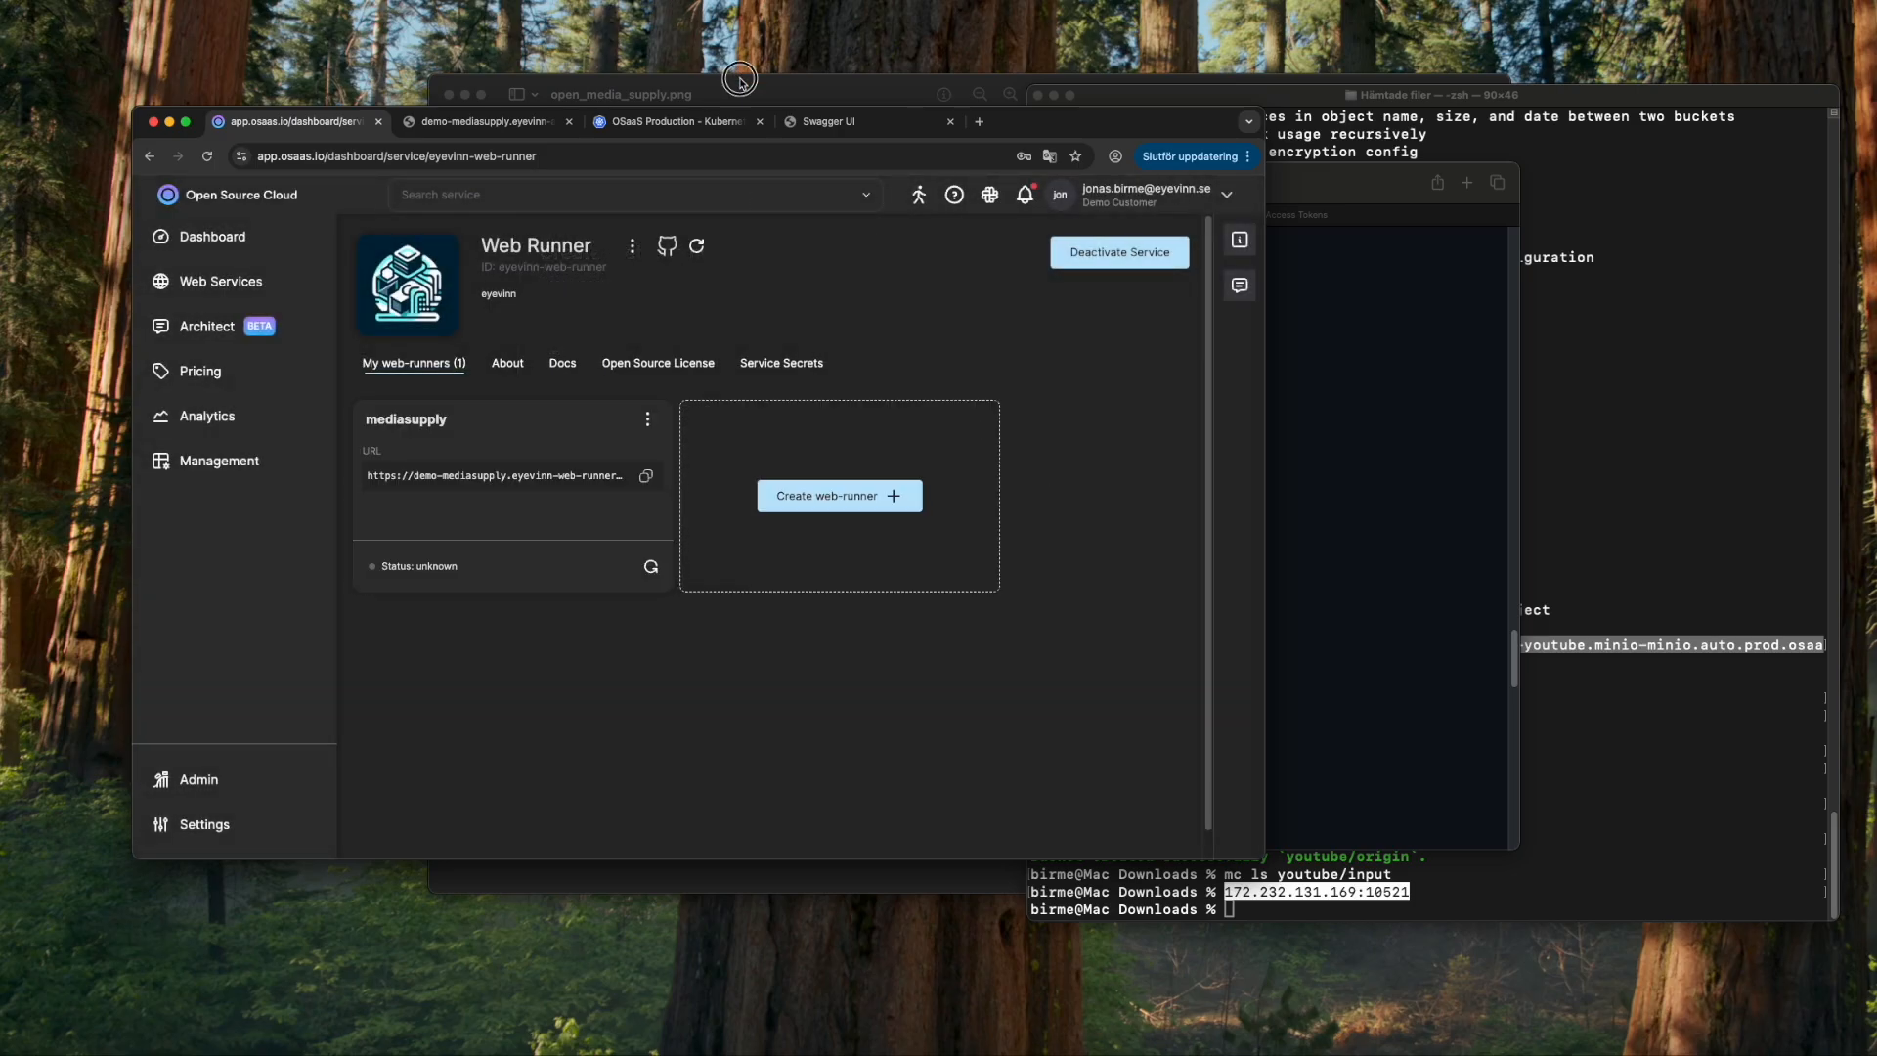
- View the mediasupply instance logs, paging to the second page
{"action": "left_click", "coordinate": [747, 86]}
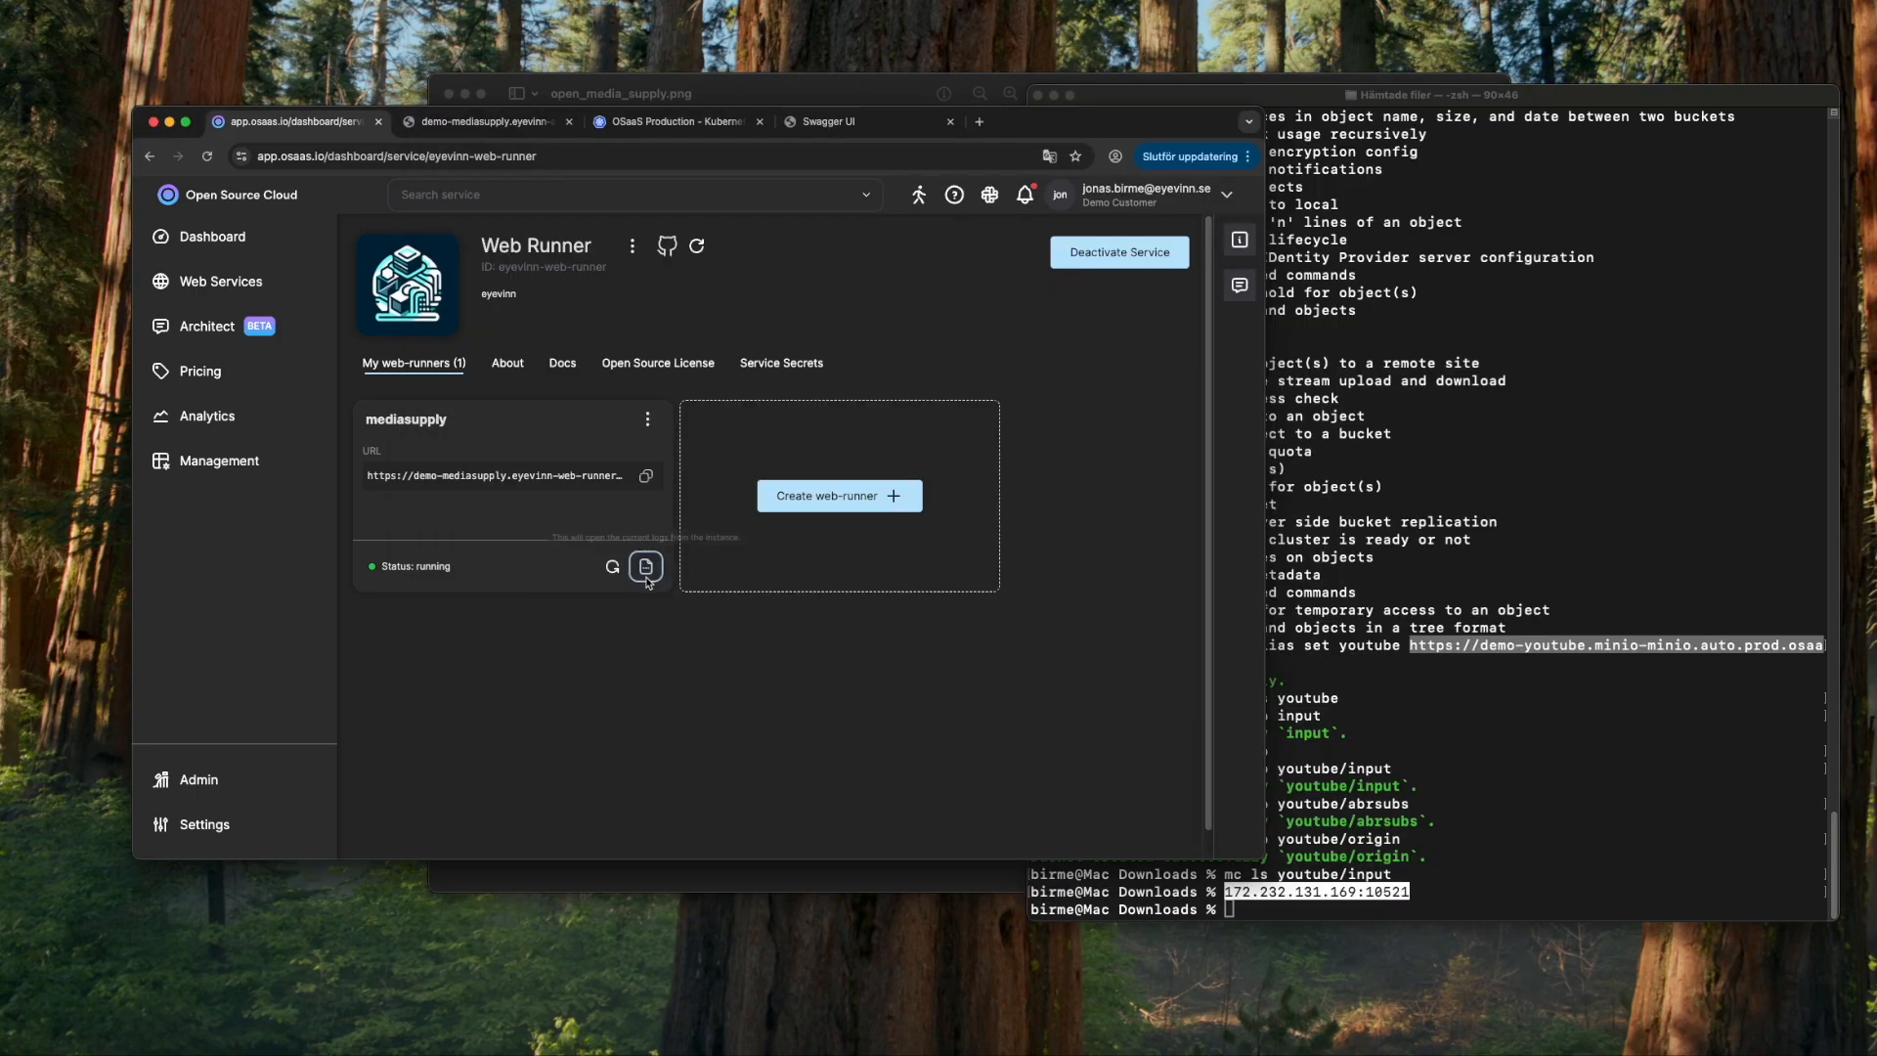
{"action": "left_click", "coordinate": [641, 796]}
{"action": "scroll", "coordinate": [782, 628], "scroll_direction": "down", "scroll_amount": 3}
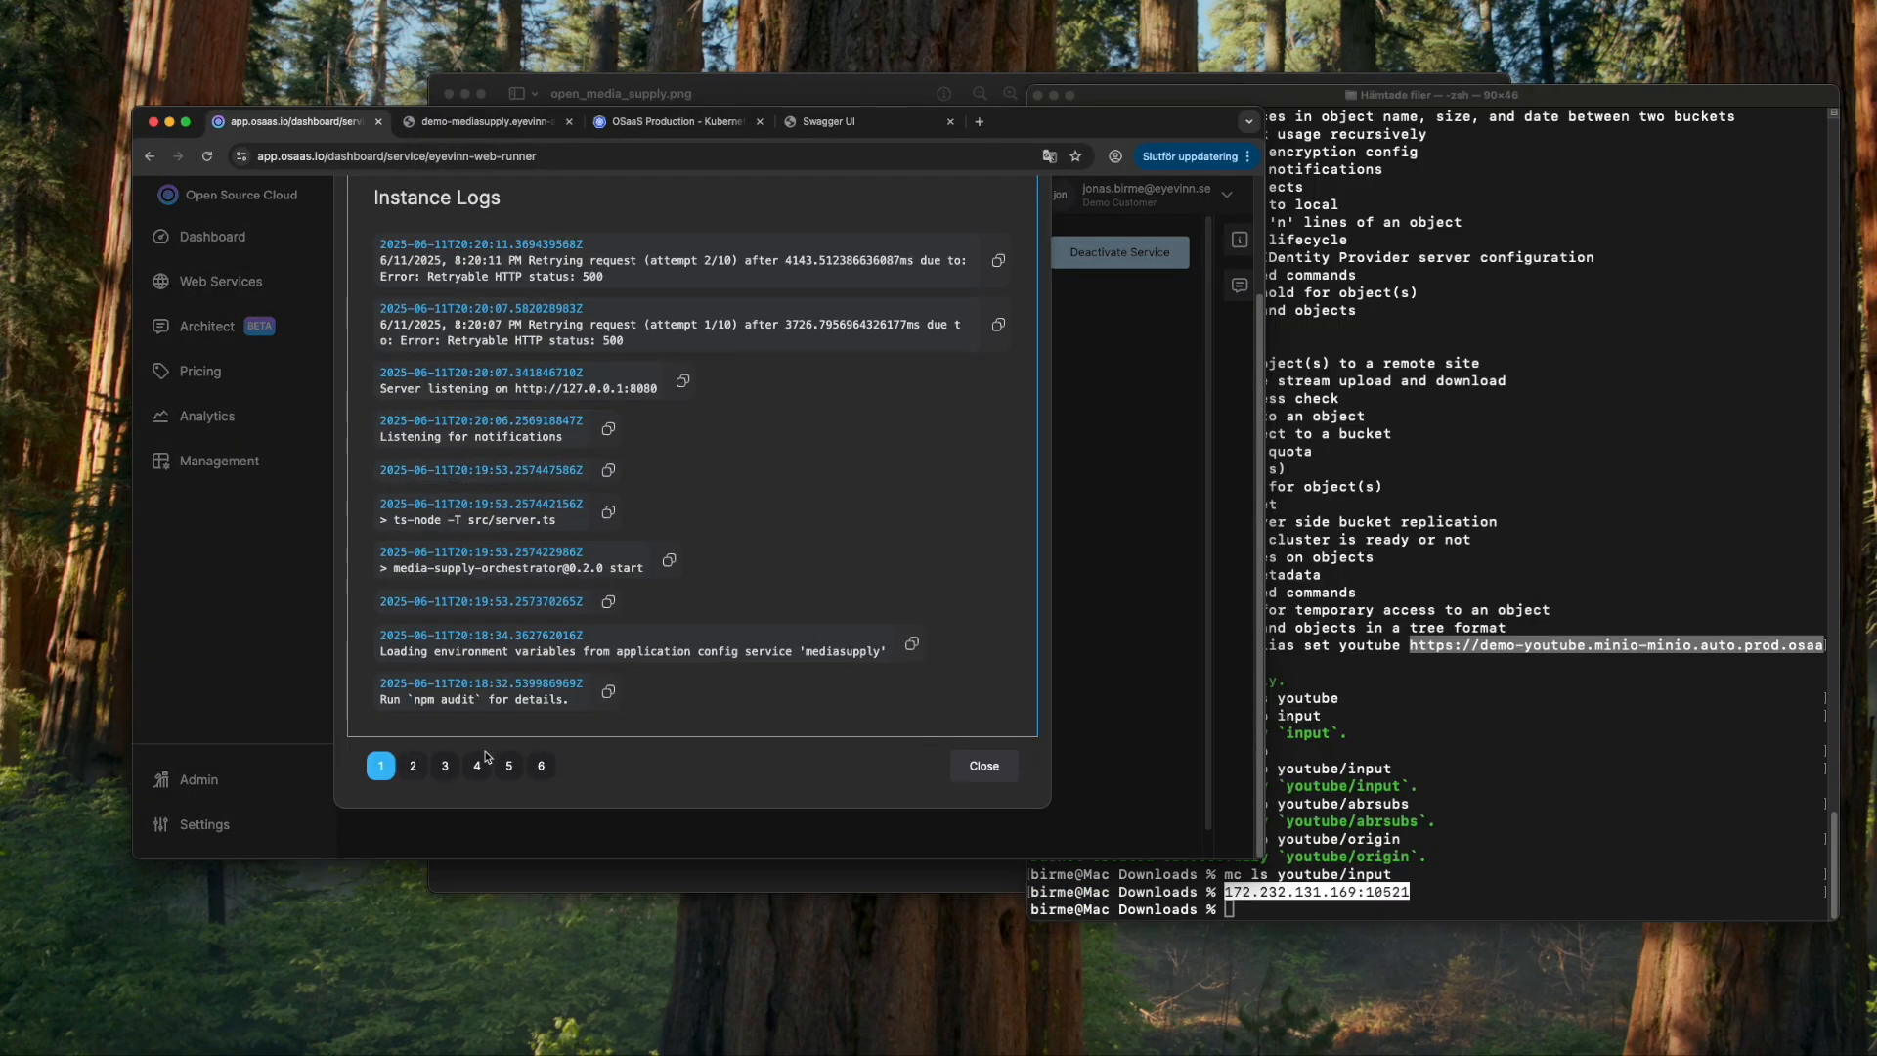
{"action": "left_click", "coordinate": [412, 766]}
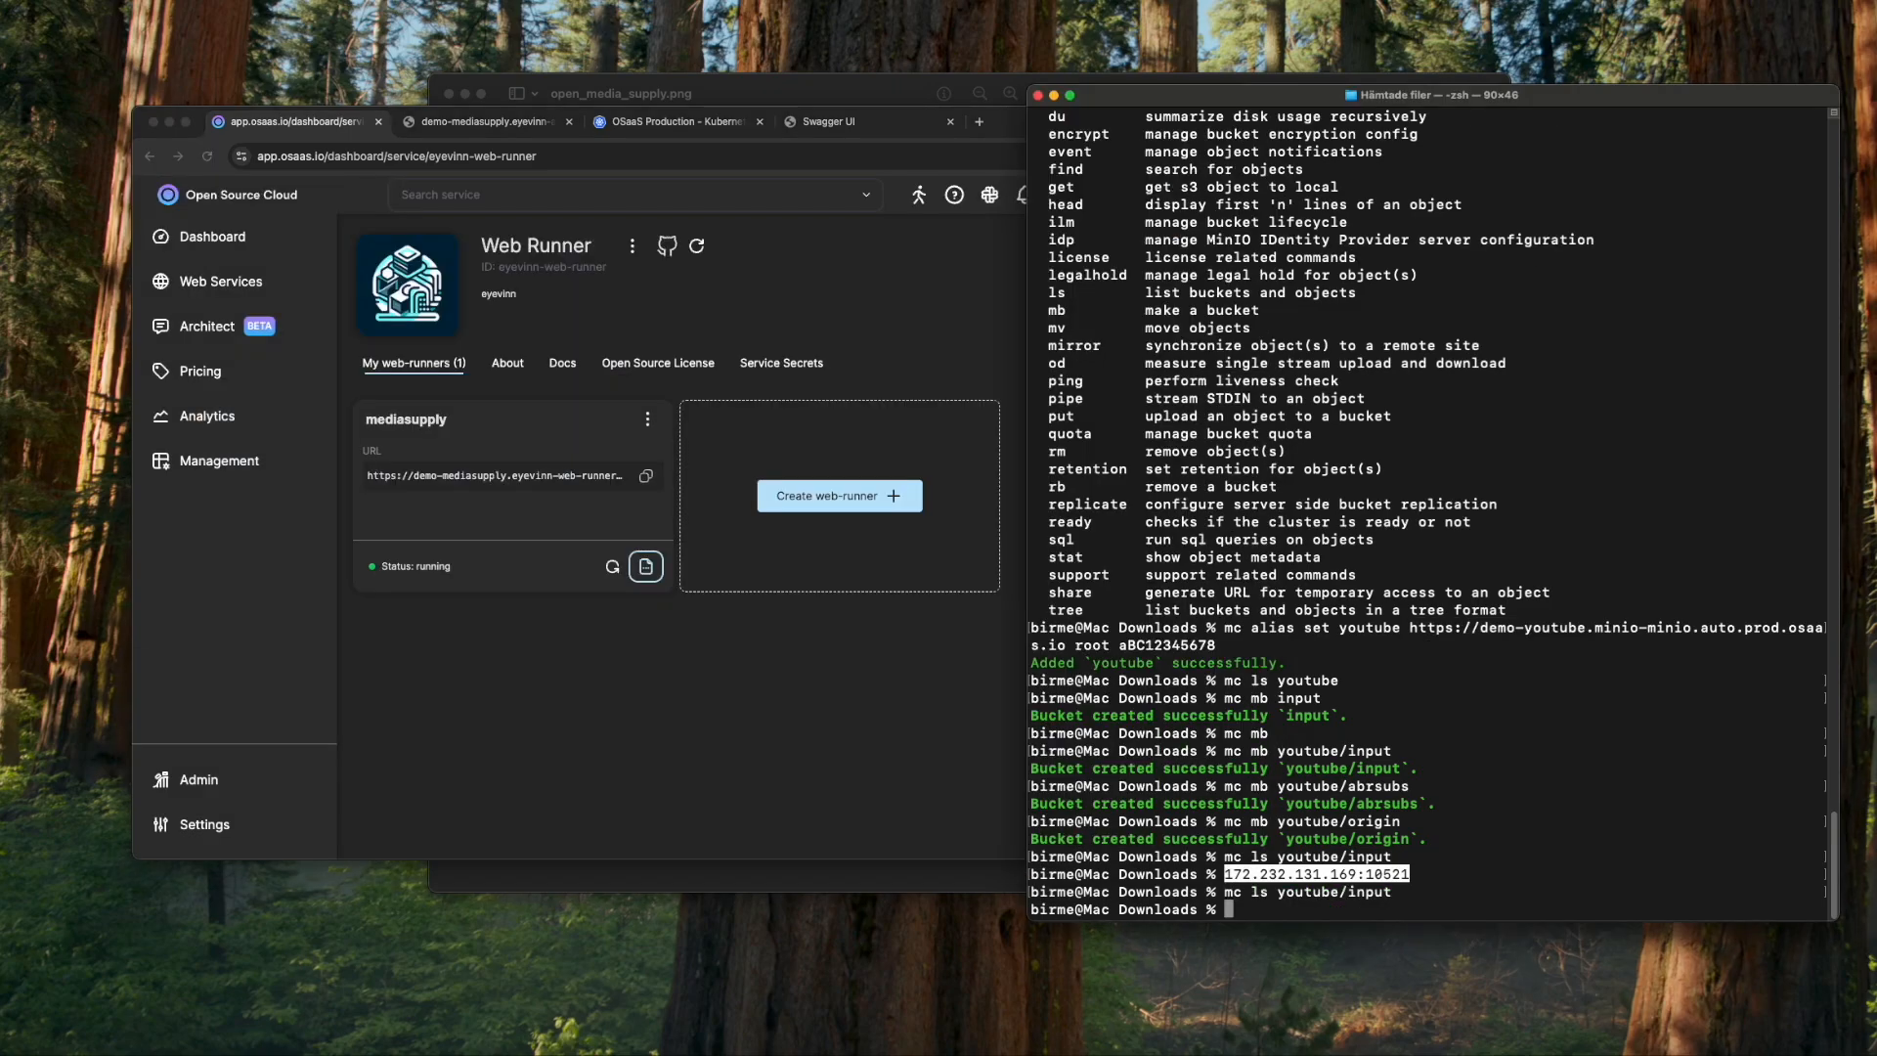
- List osc-reel.mp4 and view the contents of osc-reel.txt with less
{"action": "type", "text": "less osc"}
{"action": "key", "text": "Return"}
{"action": "type", "text": "ls osc-reel"}
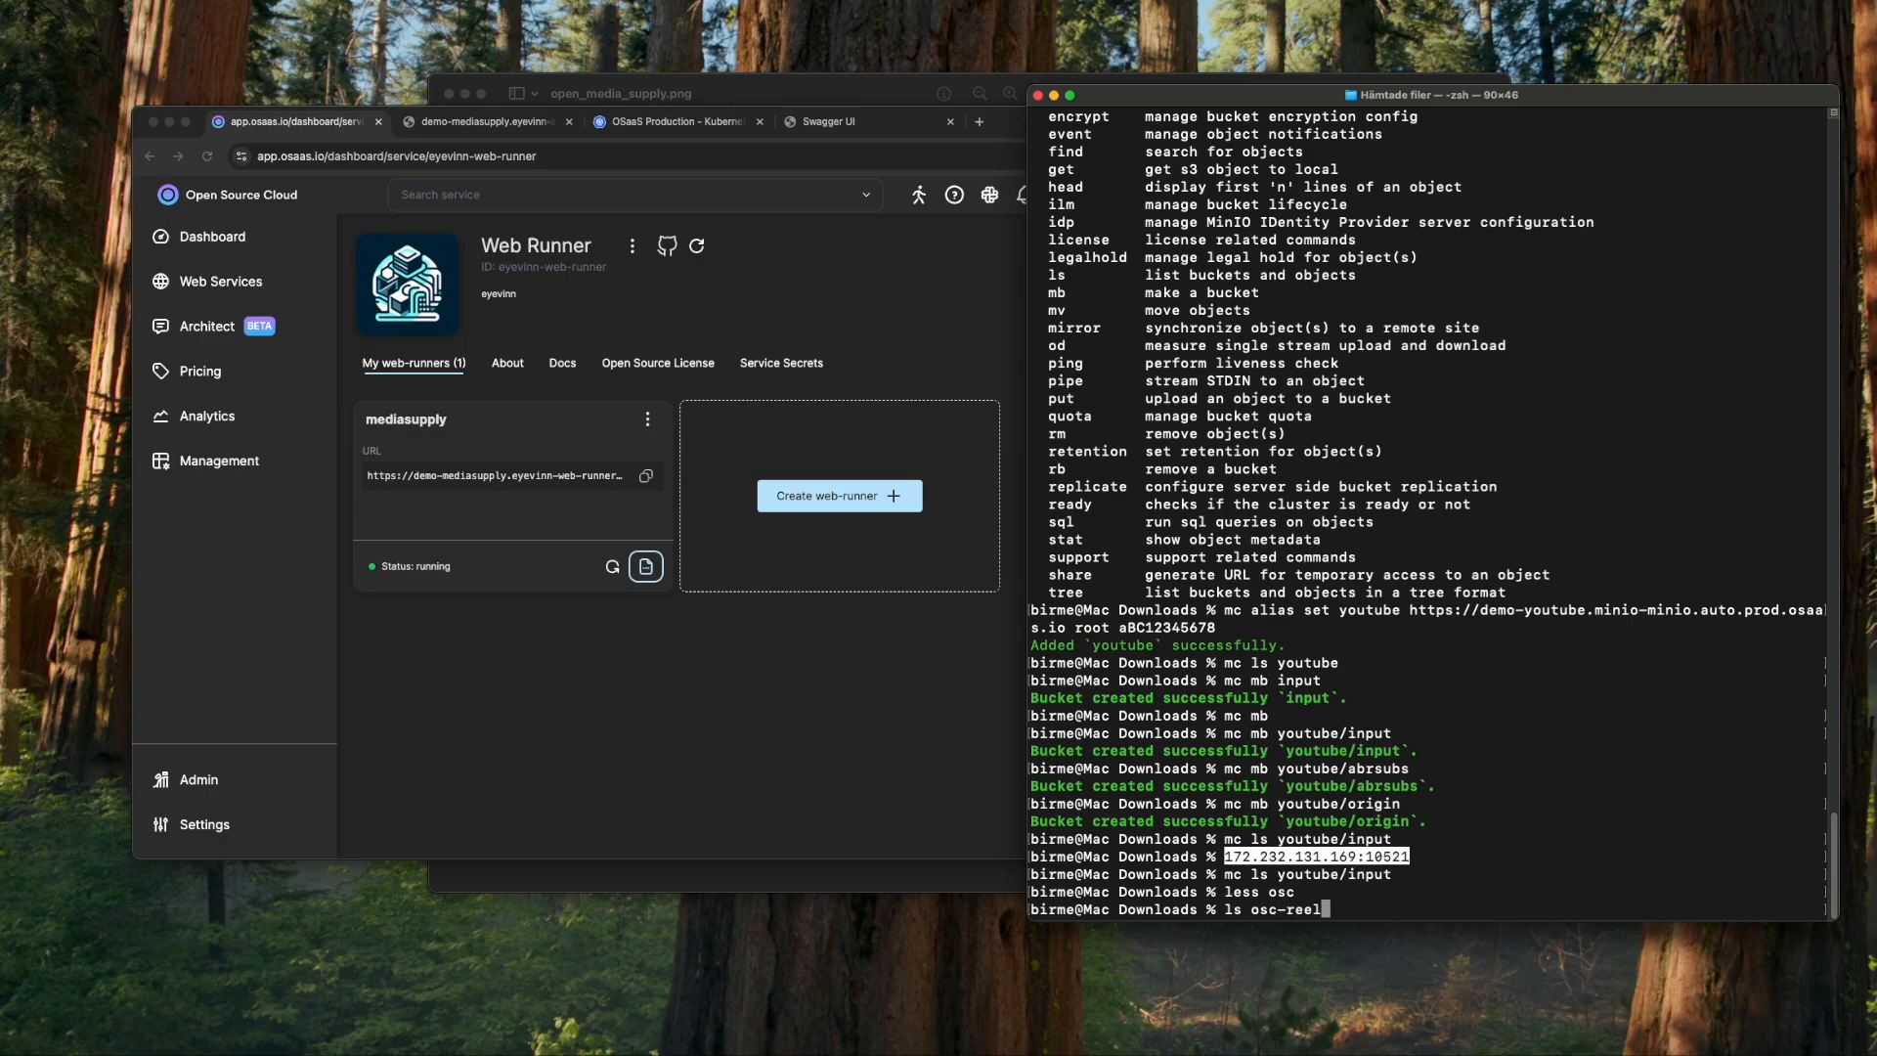
{"action": "key", "text": "Tab"}
{"action": "type", "text": ".mp4"}
{"action": "key", "text": "Return"}
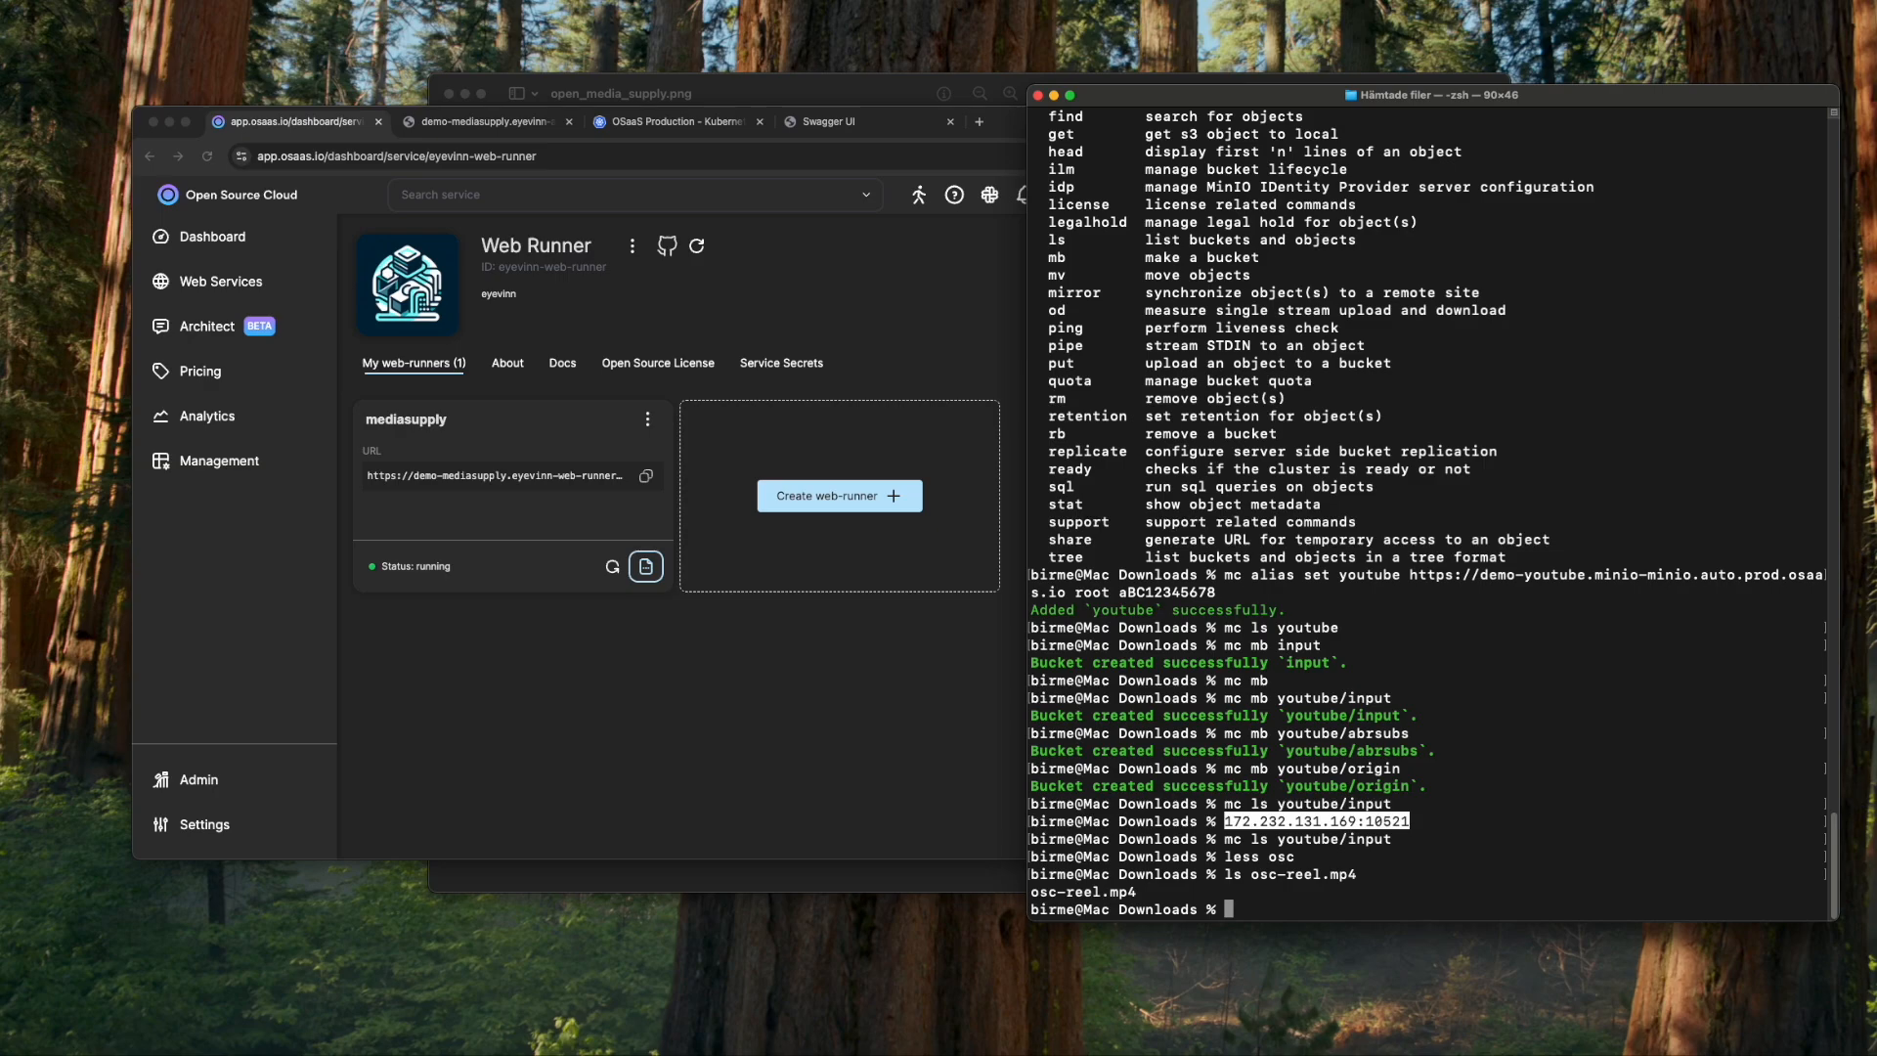
{"action": "type", "text": "less osc-reel.txt"}
{"action": "key", "text": "Return"}
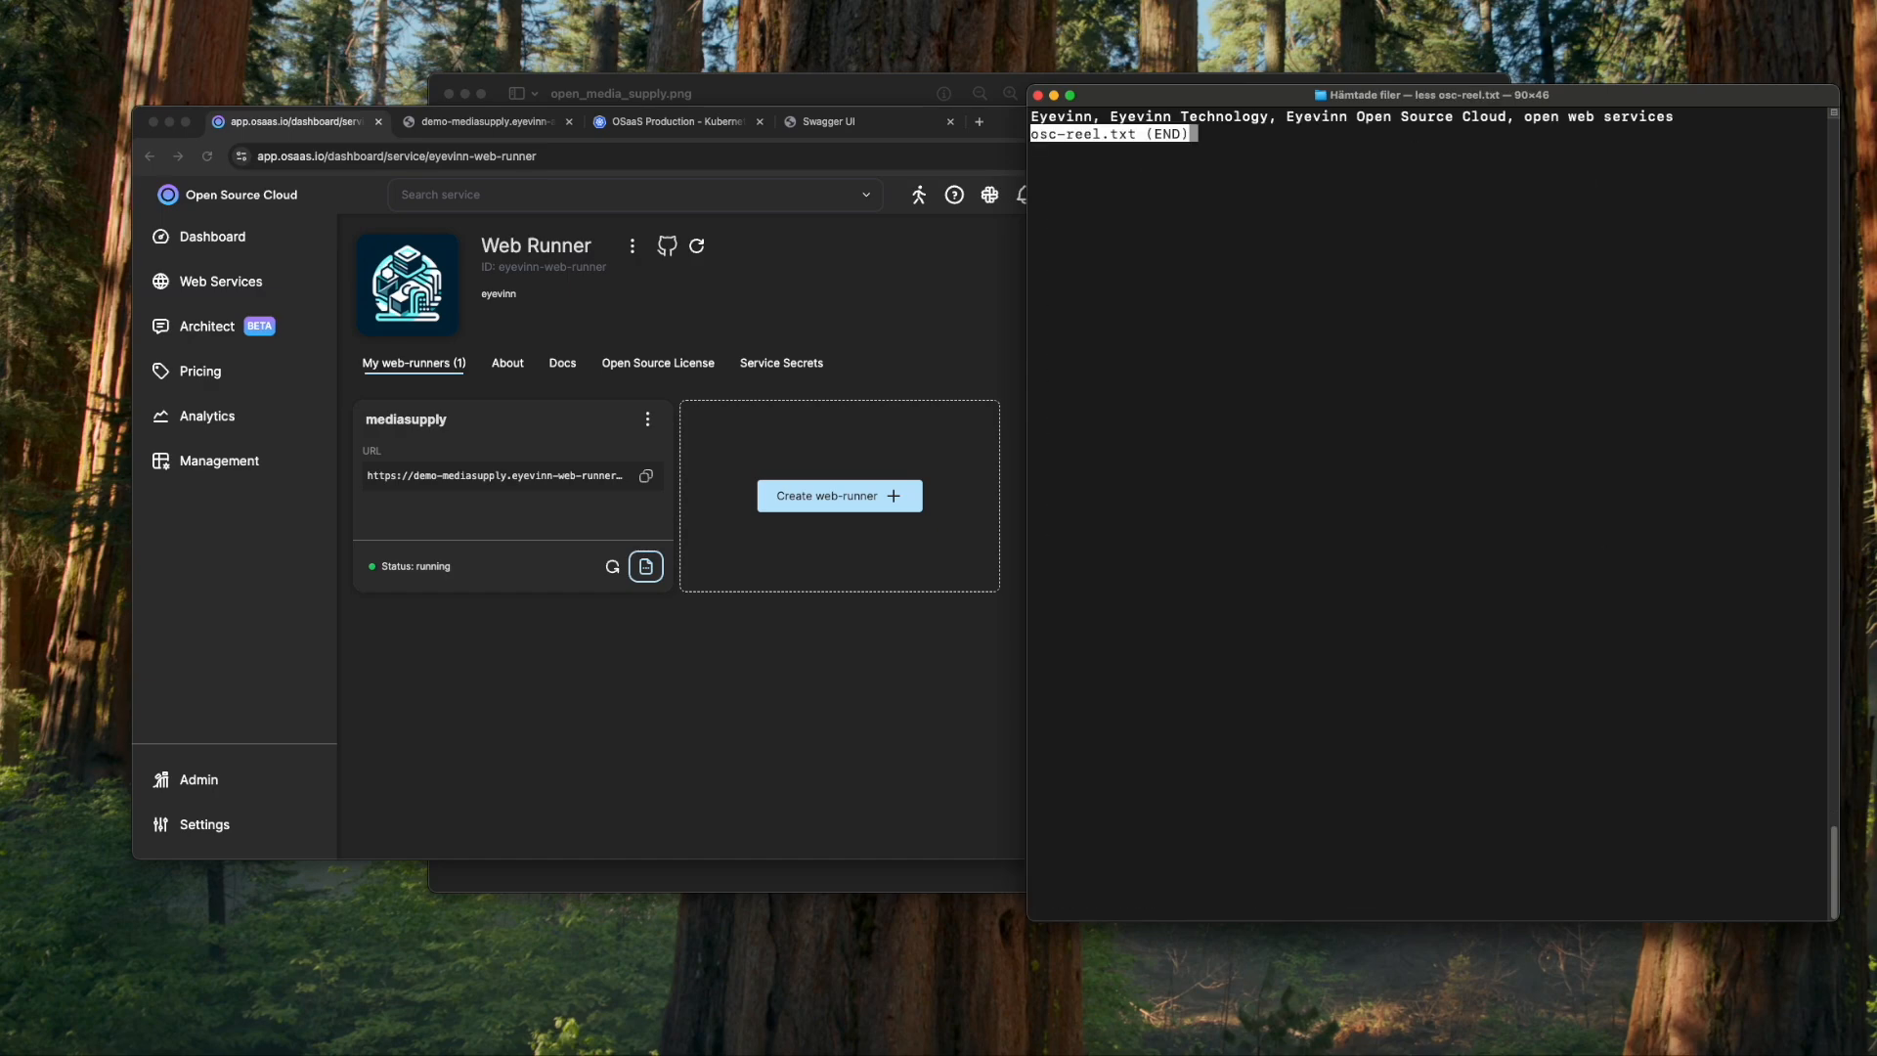
{"action": "key", "text": "q"}
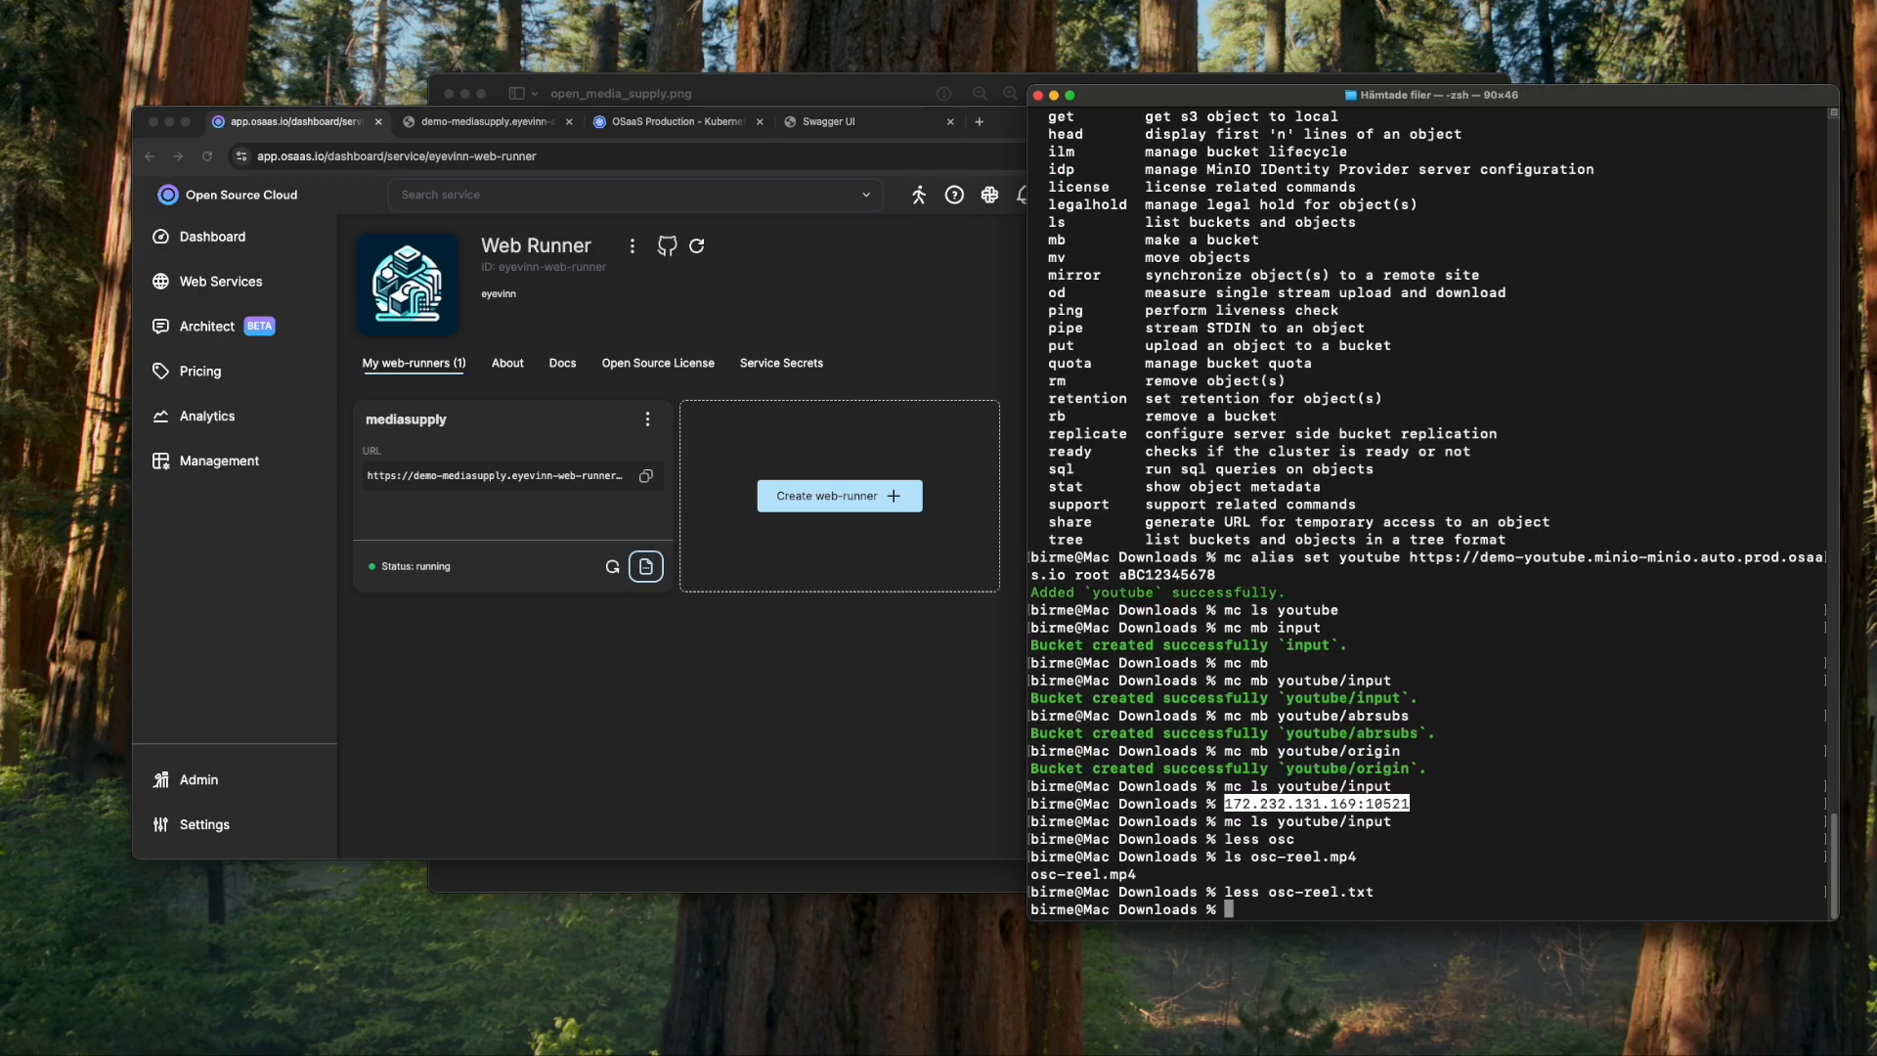
{"action": "key", "text": "Up"}
{"action": "key", "text": "Return"}
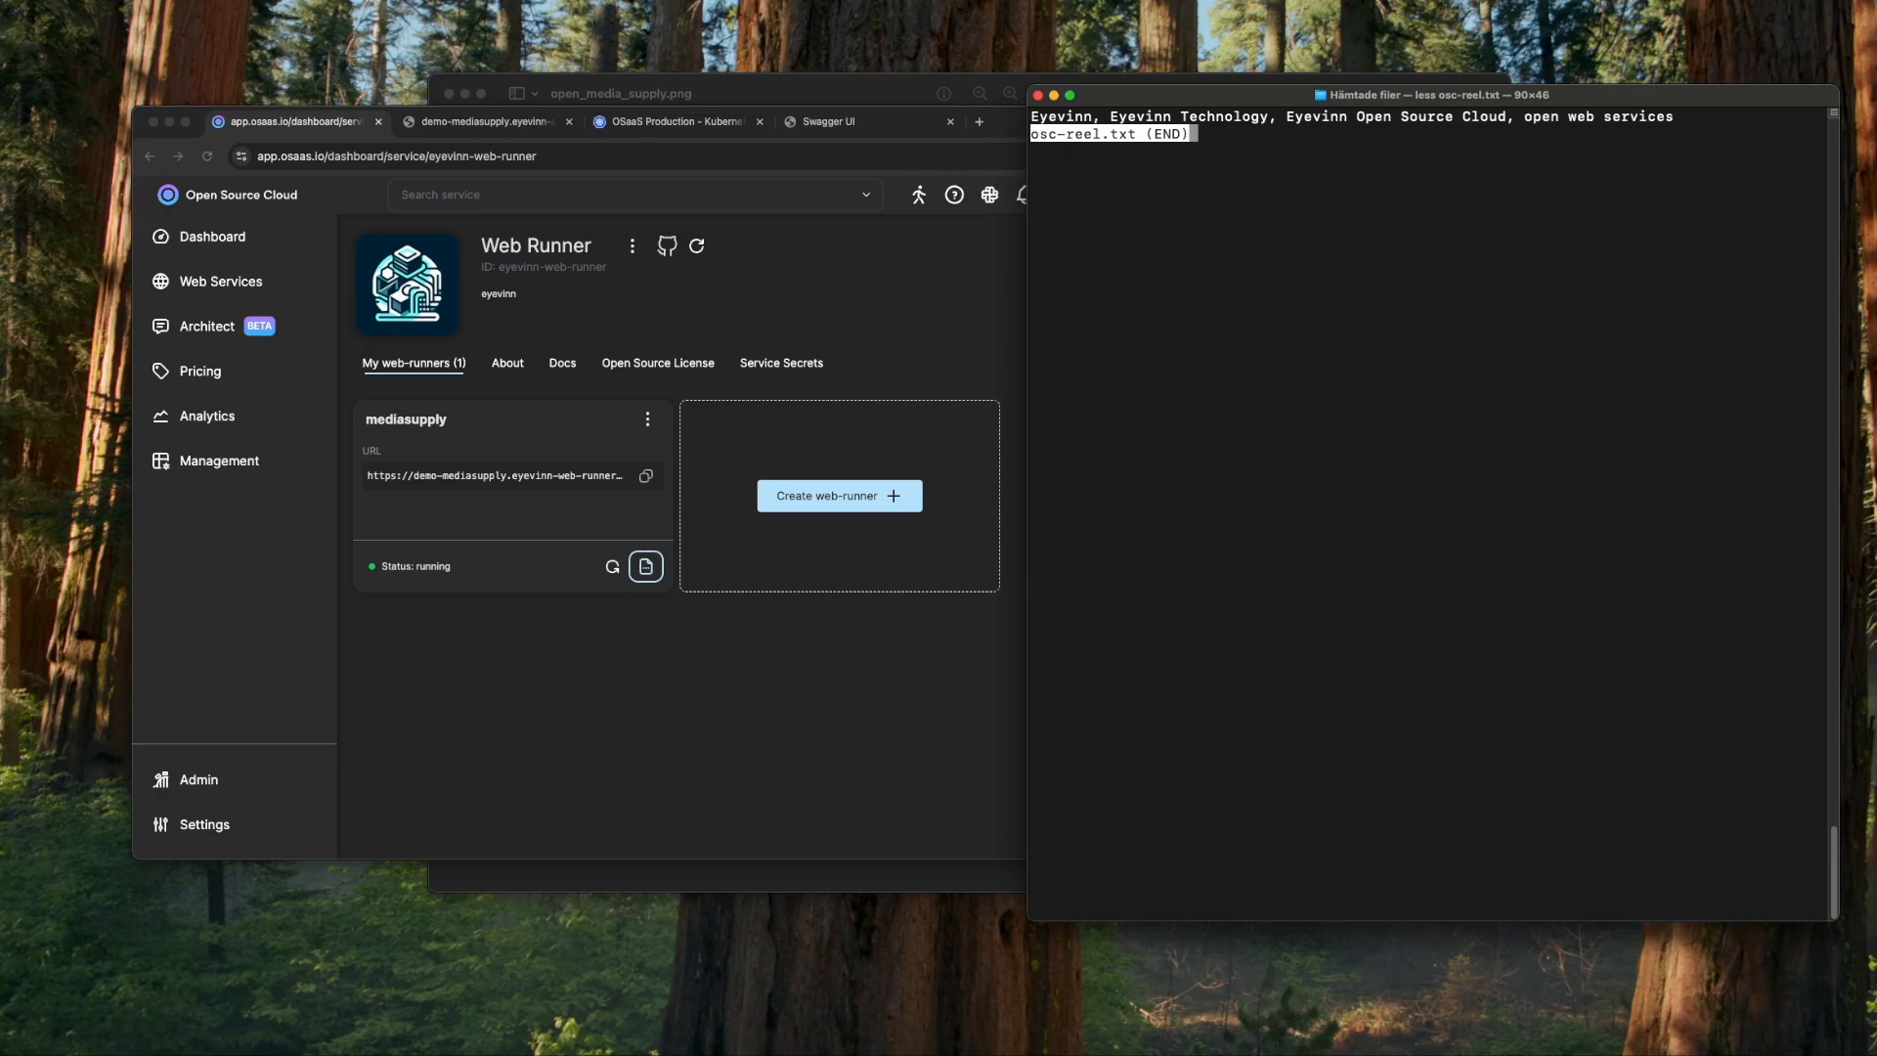
{"action": "key", "text": "q"}
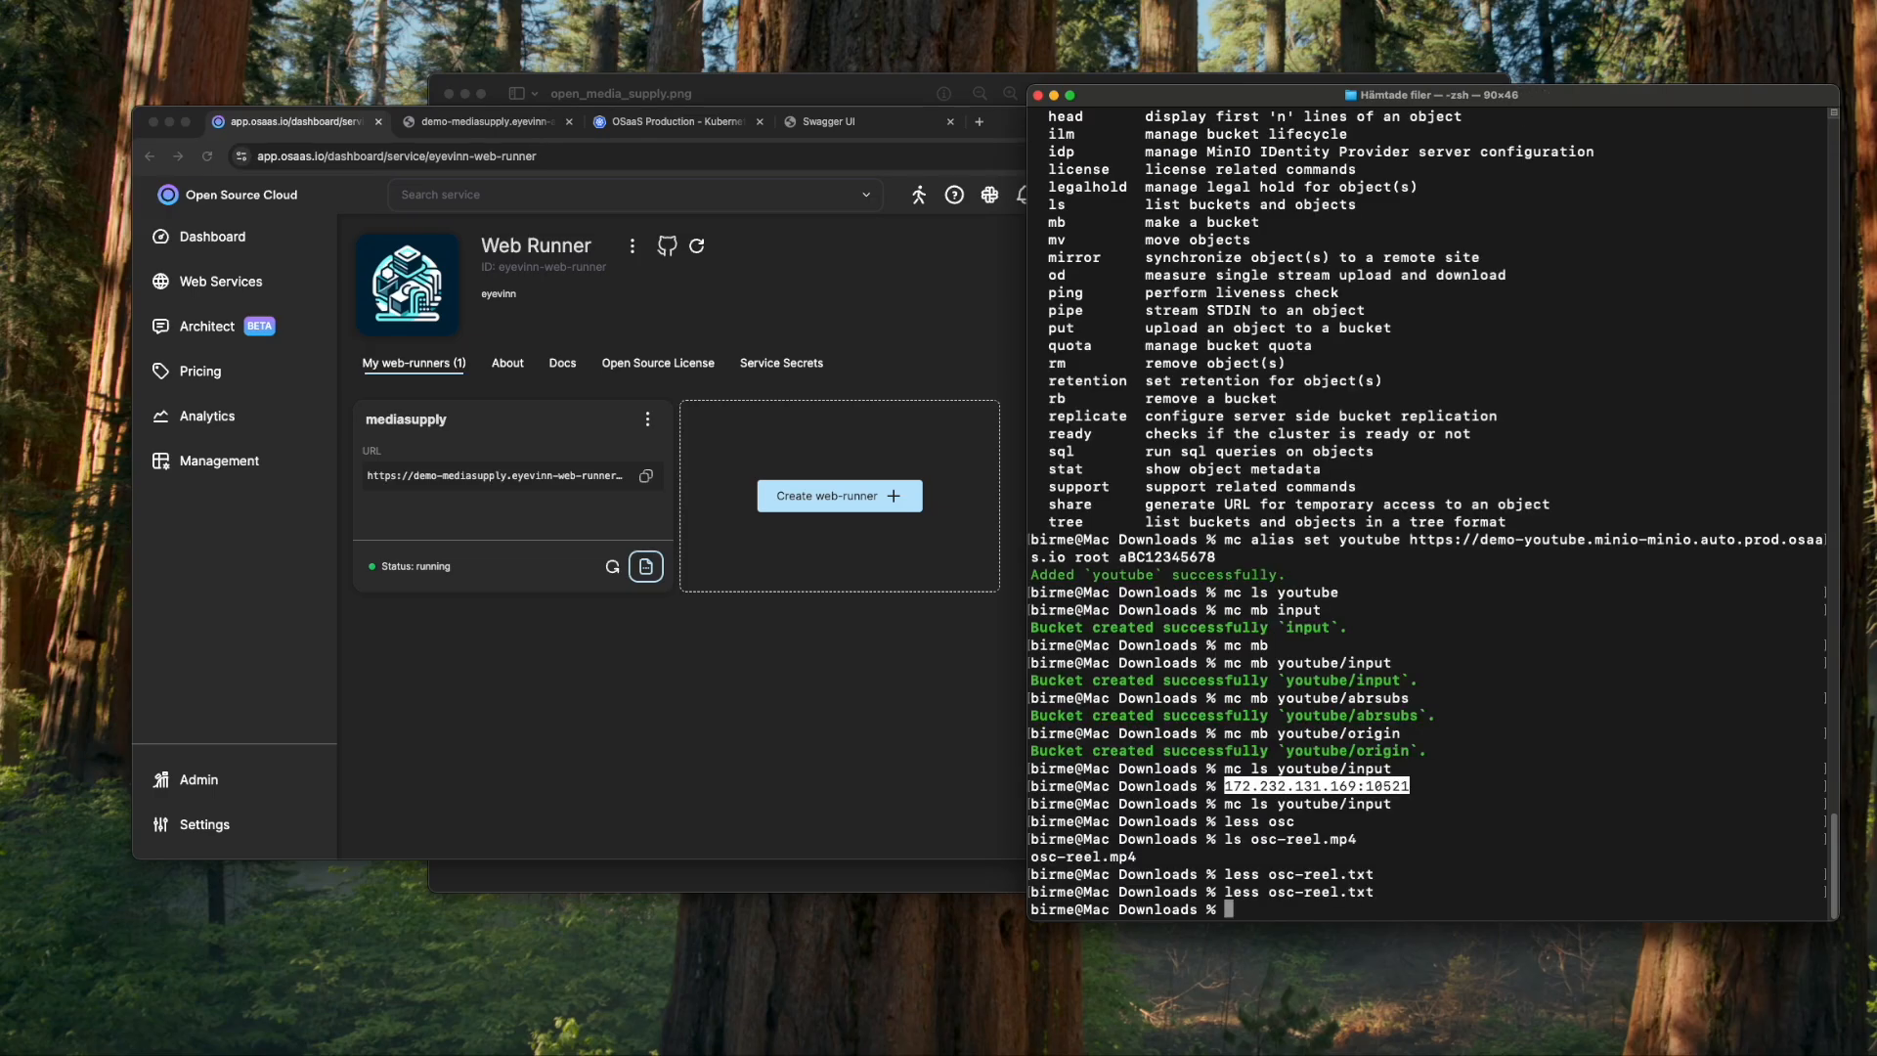
- Upload osc-reel.txt and osc-reel.mp4 to youtube/input with mc cp, then check the mediasupply logs
{"action": "type", "text": "mc cp osc-reel.txt youtube/input/"}
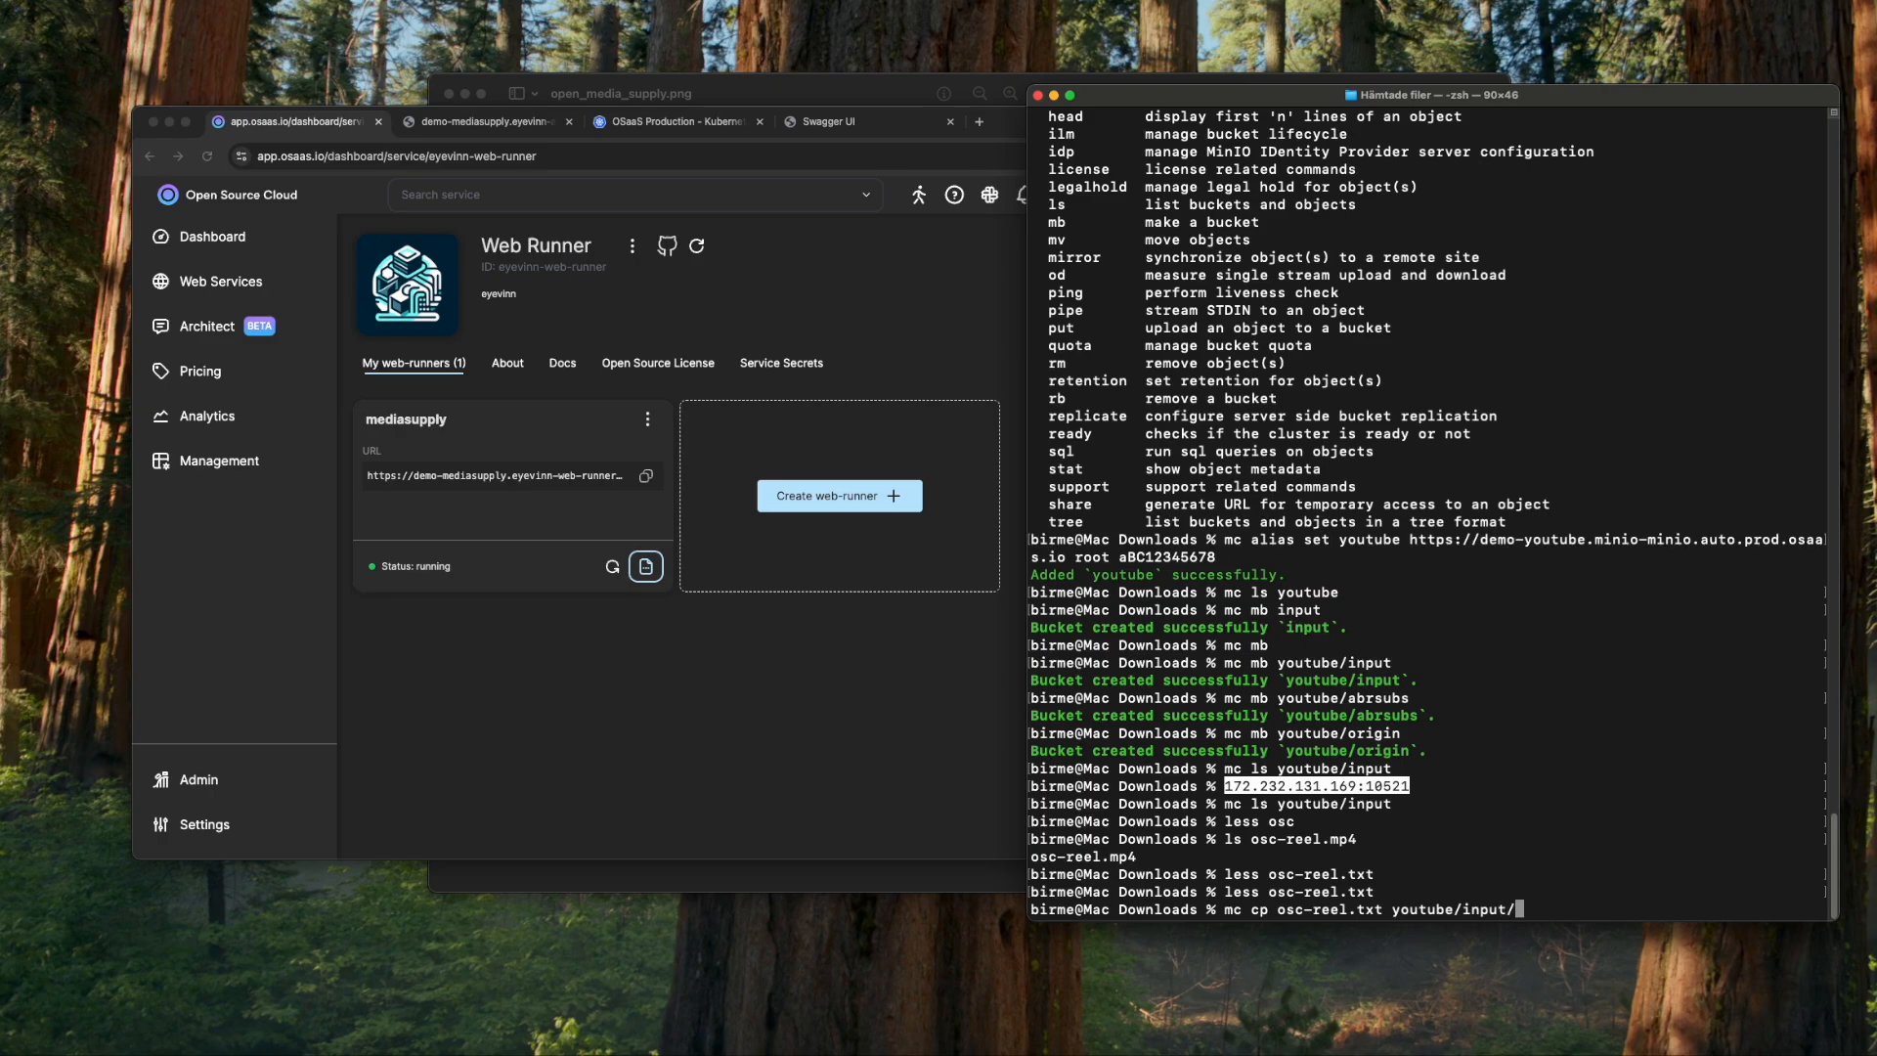
{"action": "key", "text": "Return"}
{"action": "type", "text": "mc cp "}
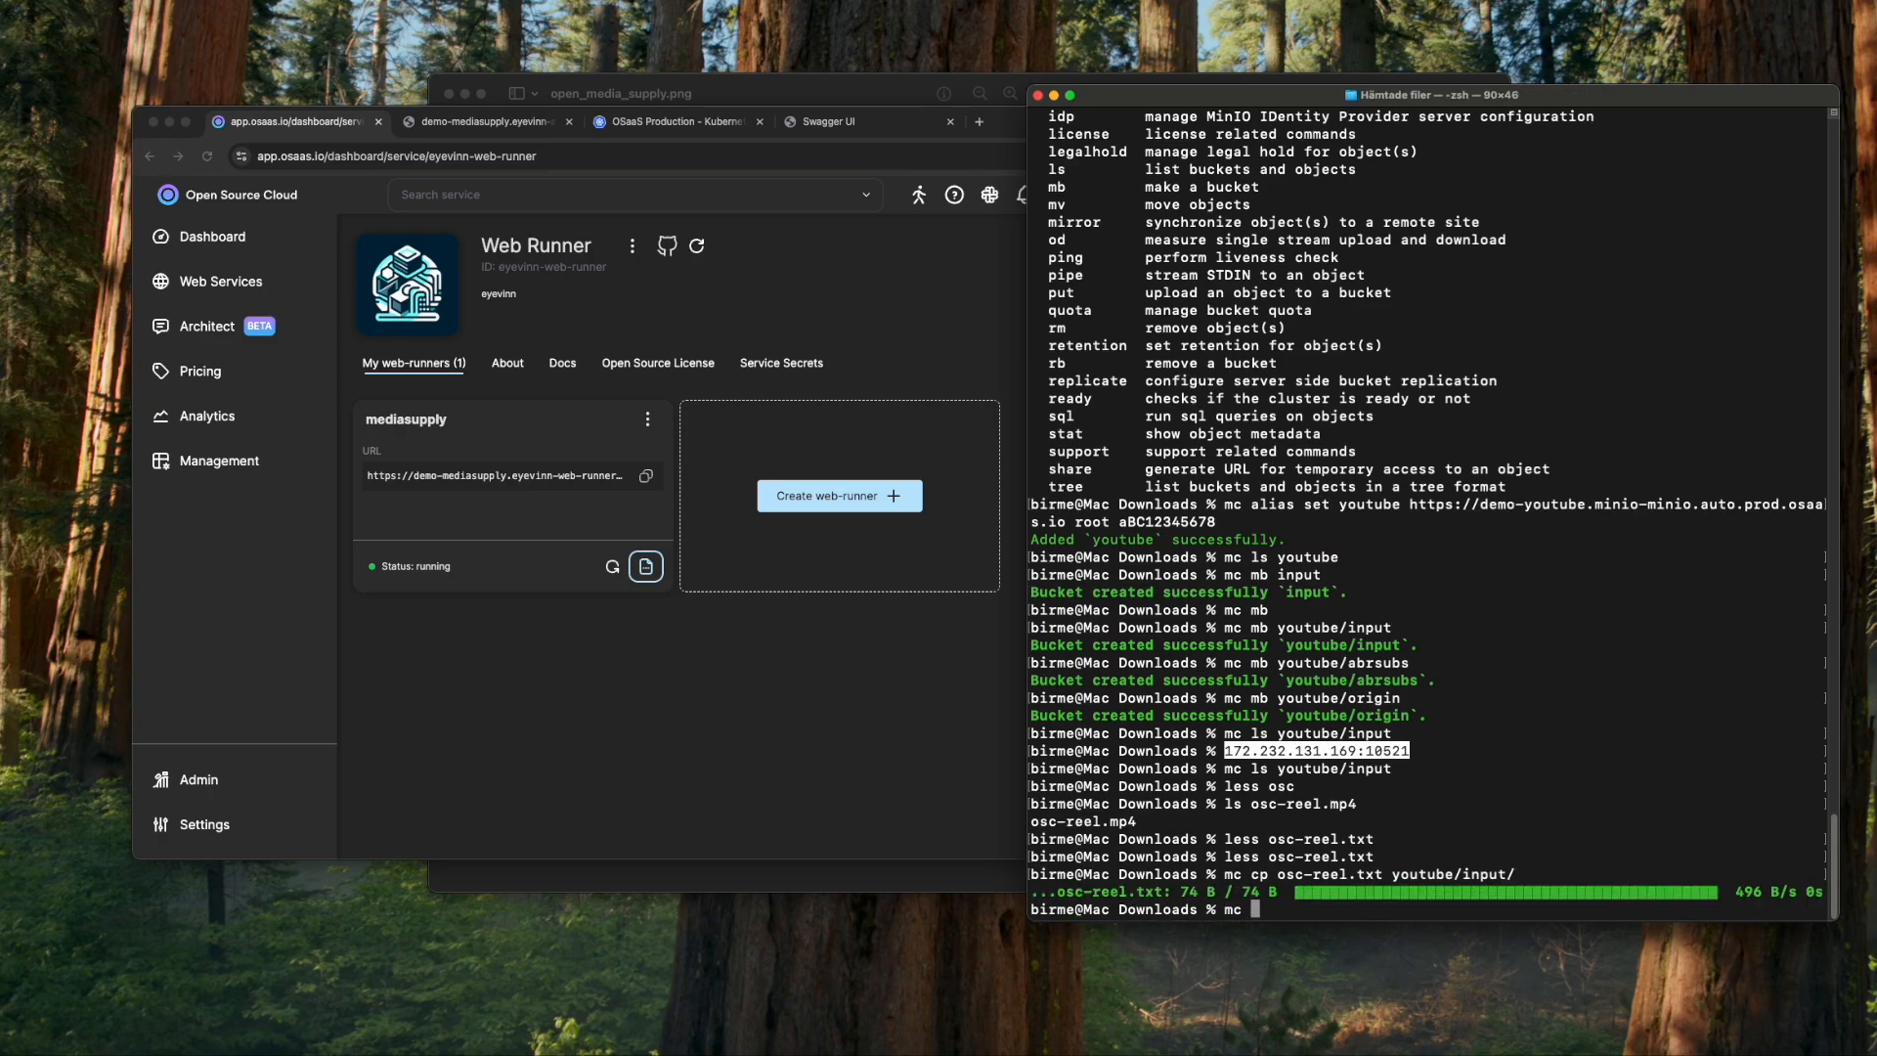
{"action": "type", "text": "osc-reel.mp4 youtube/input/"}
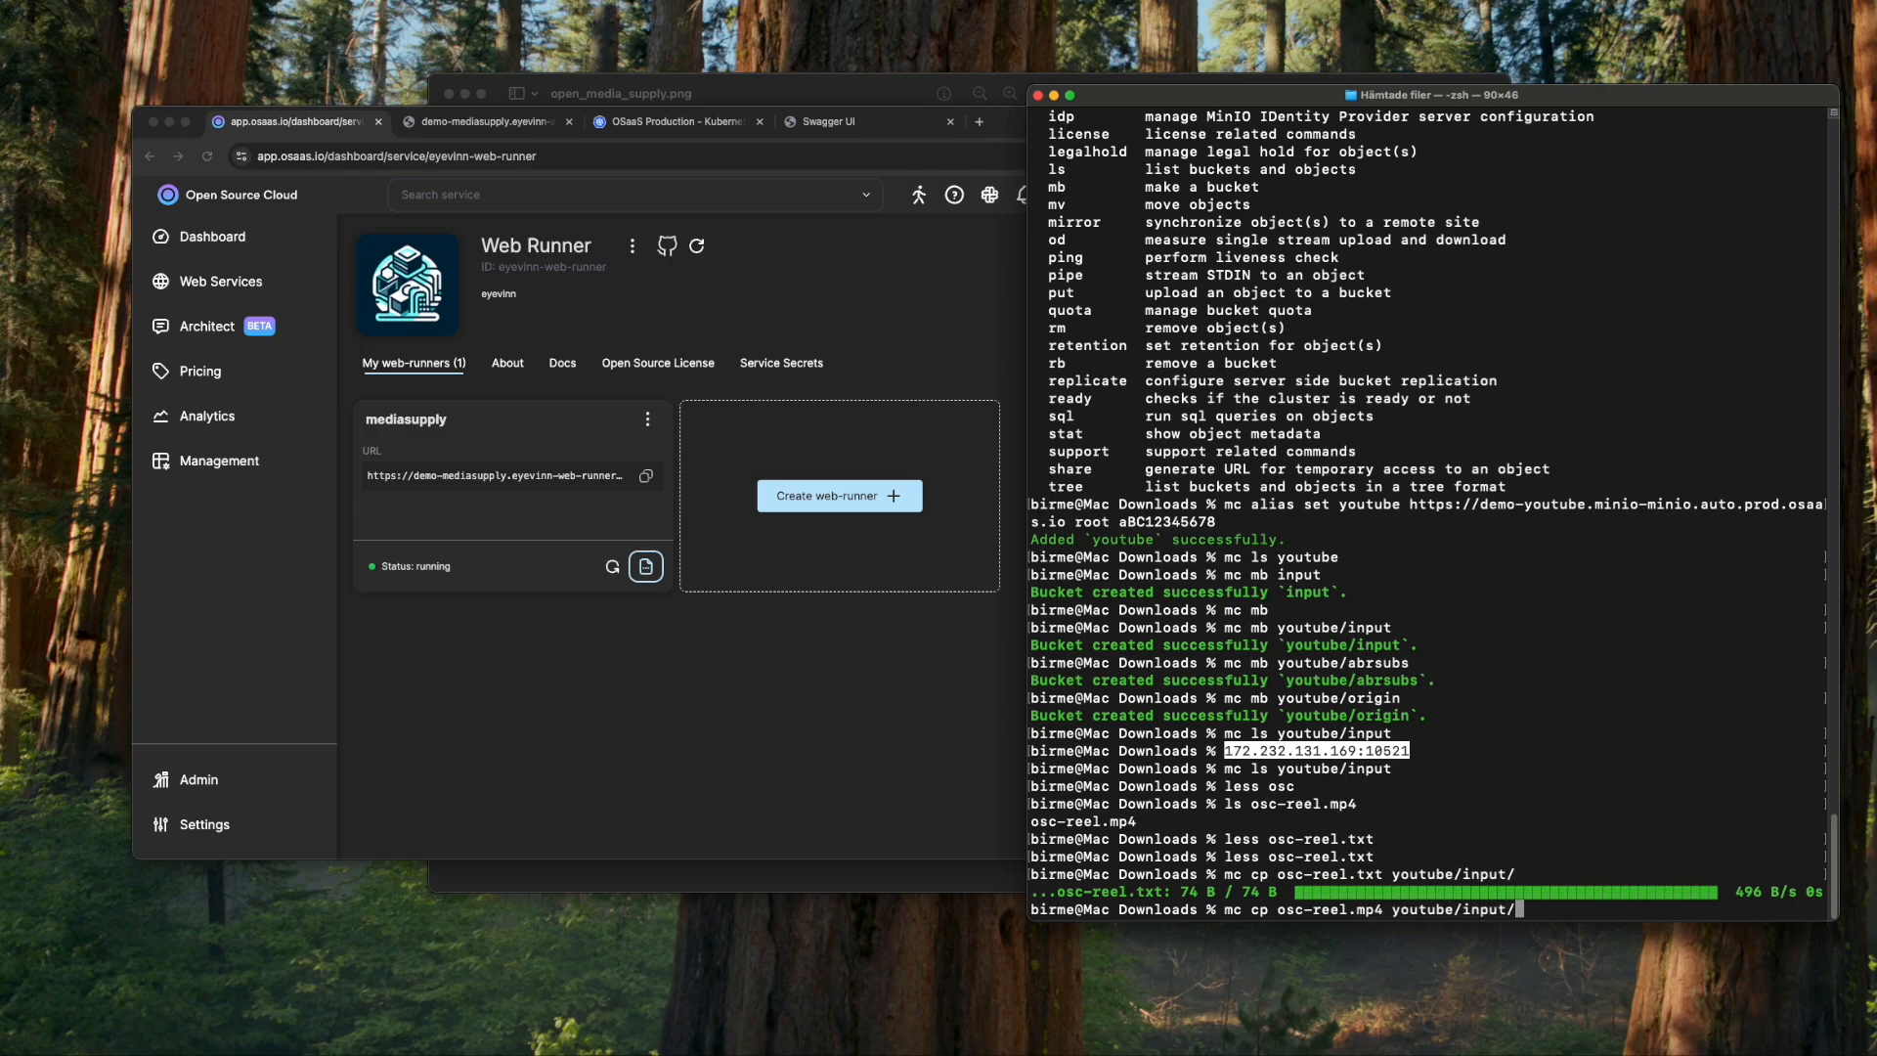
{"action": "key", "text": "Return"}
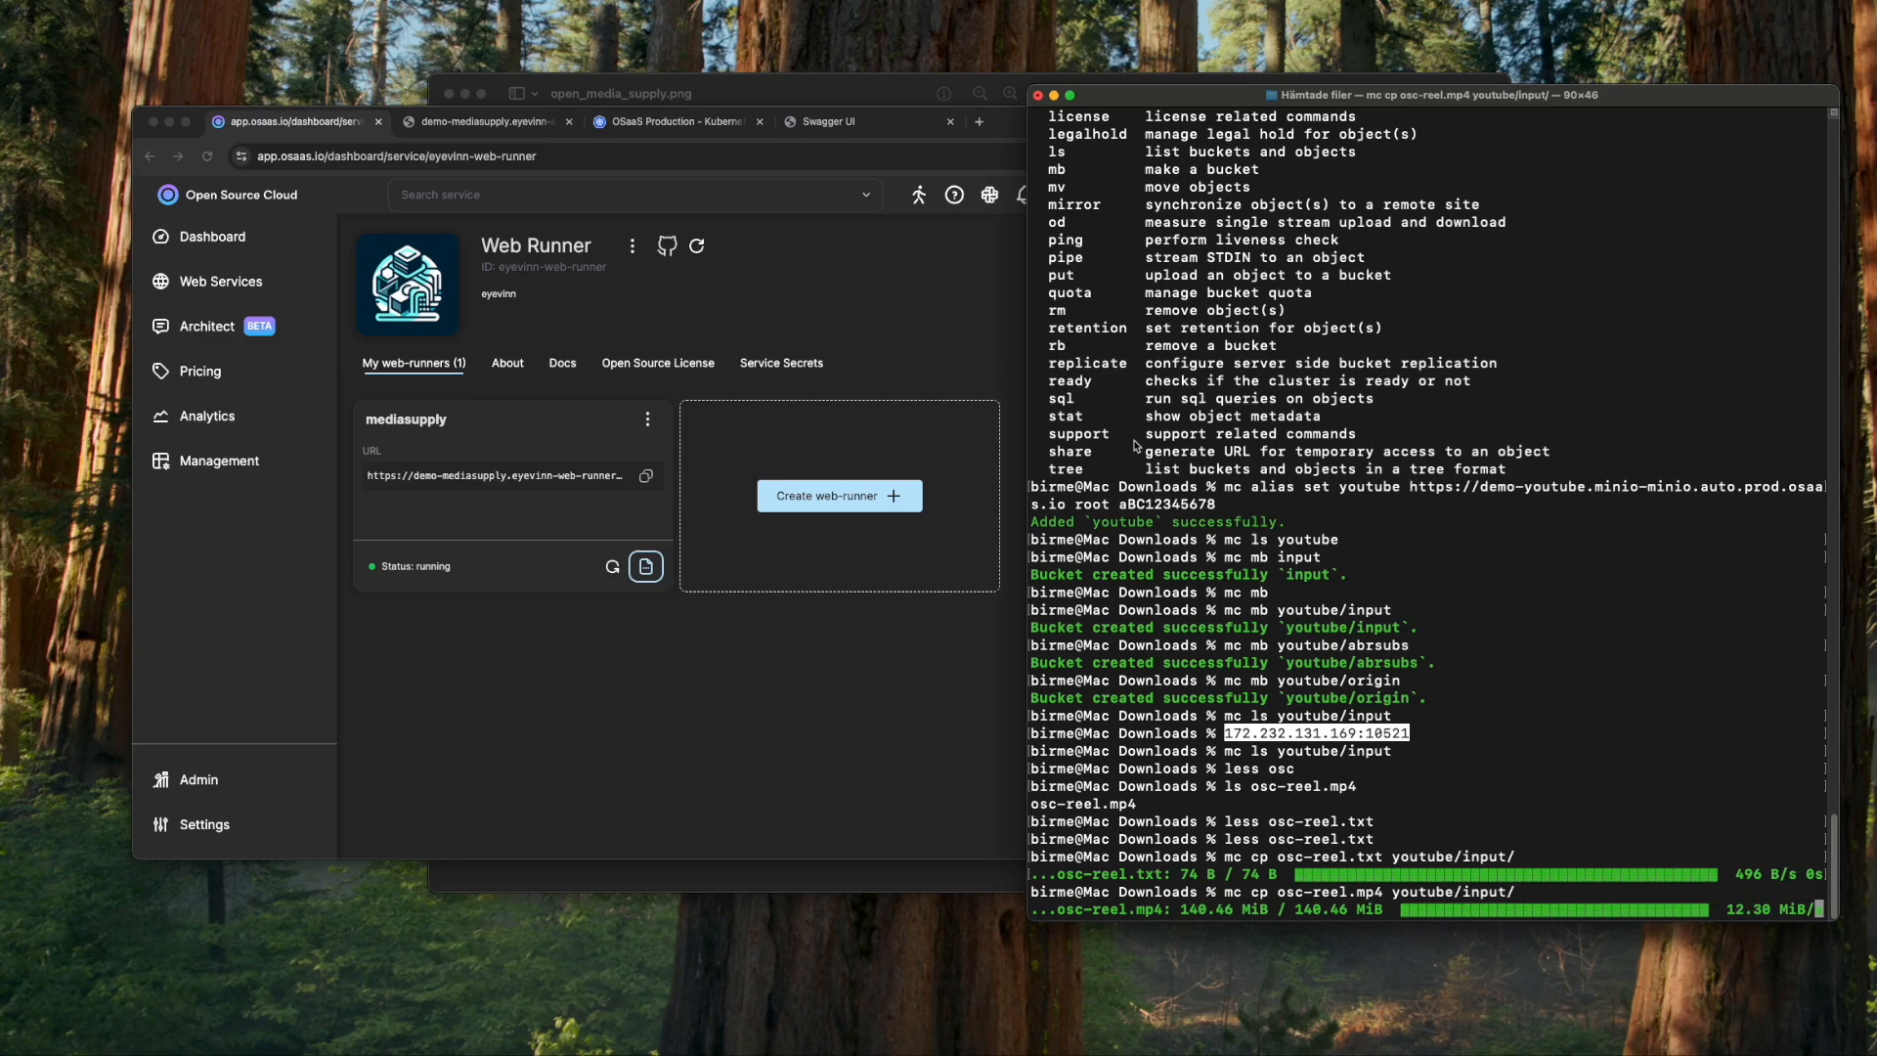
{"action": "left_click", "coordinate": [645, 566]}
{"action": "left_click", "coordinate": [647, 565]}
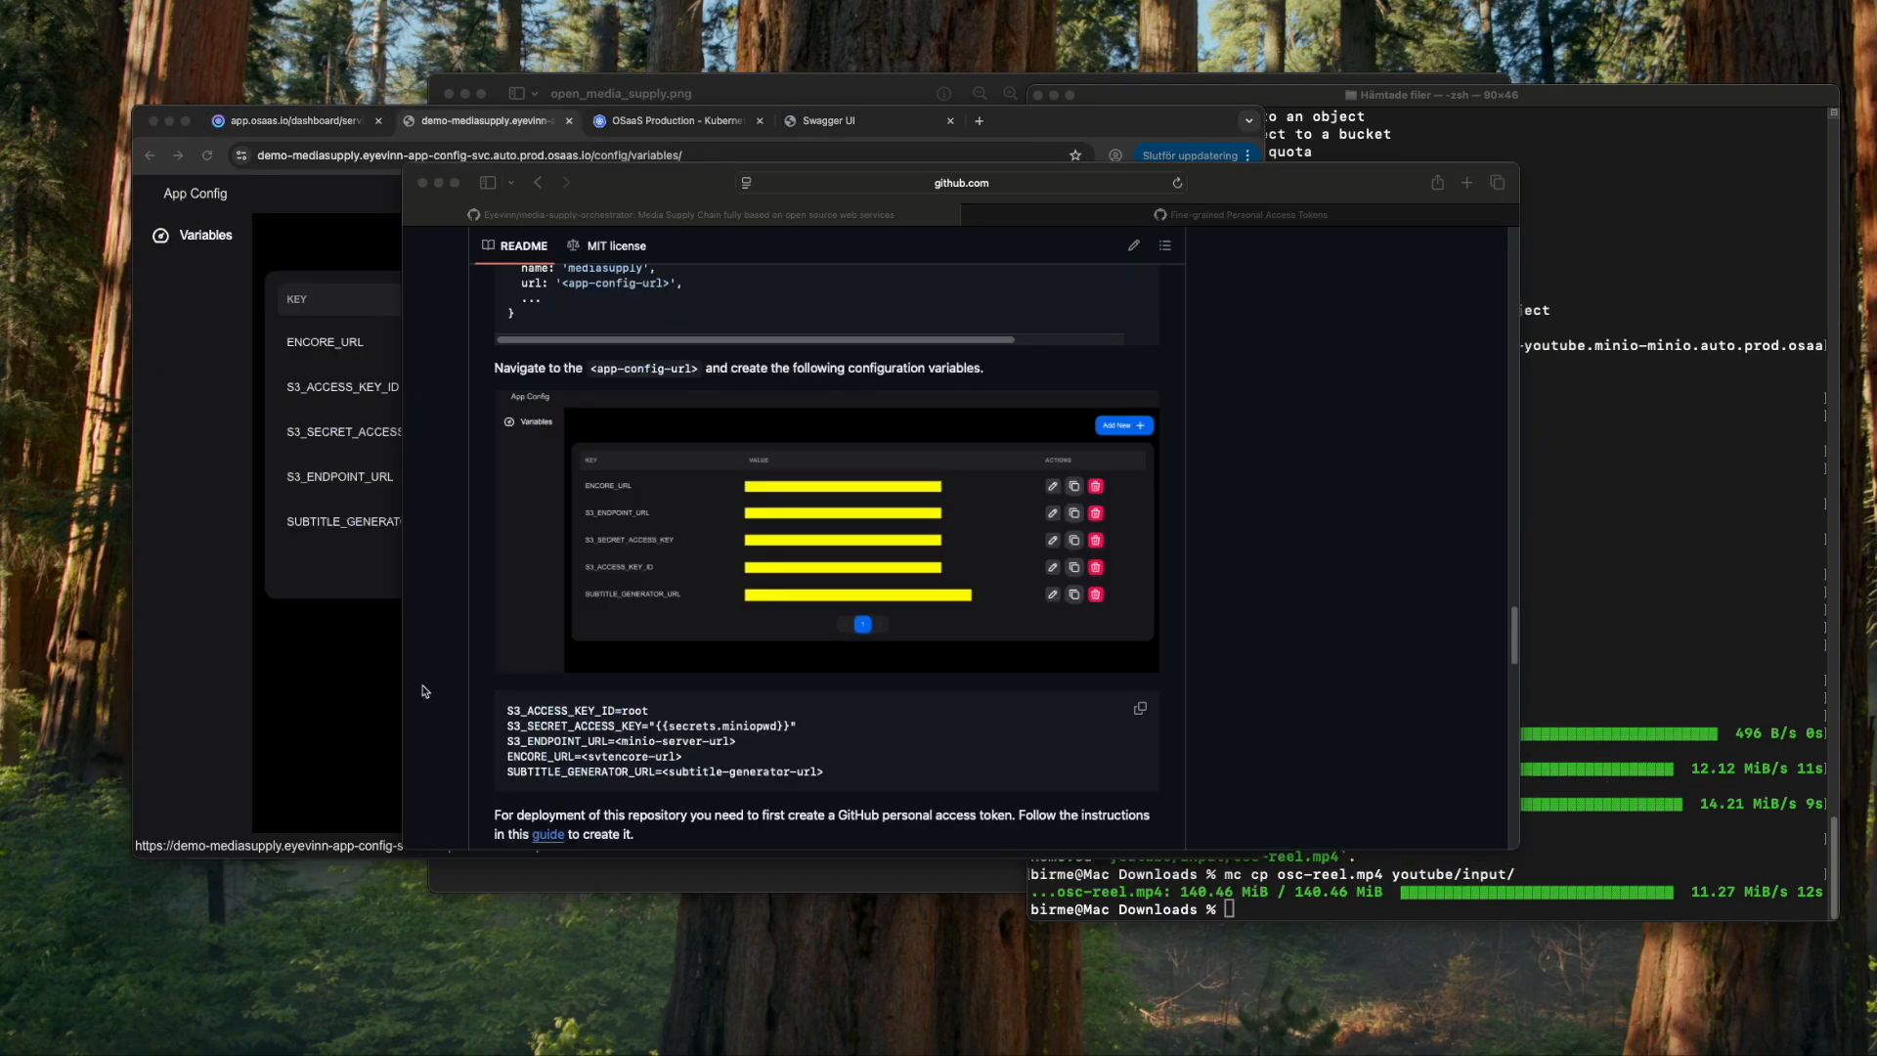
- Replace the S3_SECRET_ACCESS_KEY secret reference with the plain MinIO password, then return to Web Runner
{"action": "left_click", "coordinate": [385, 691]}
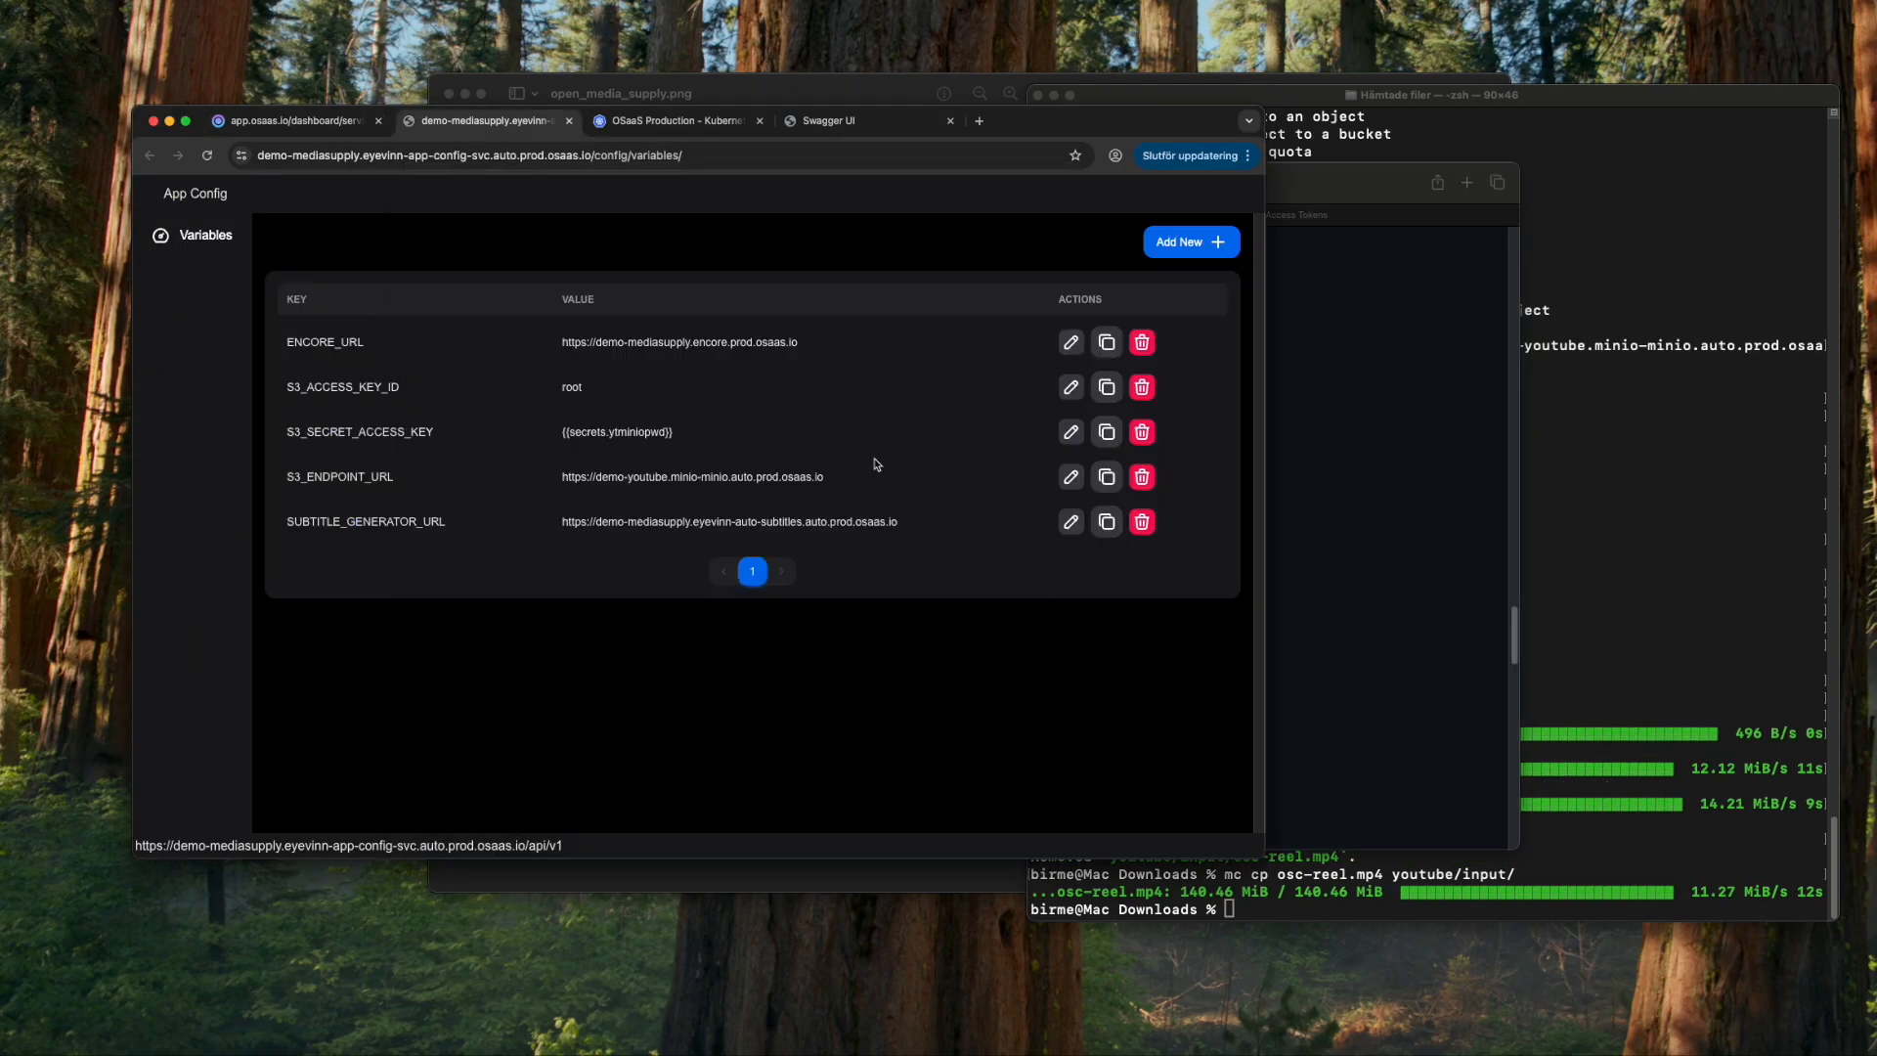
{"action": "left_click", "coordinate": [1073, 440]}
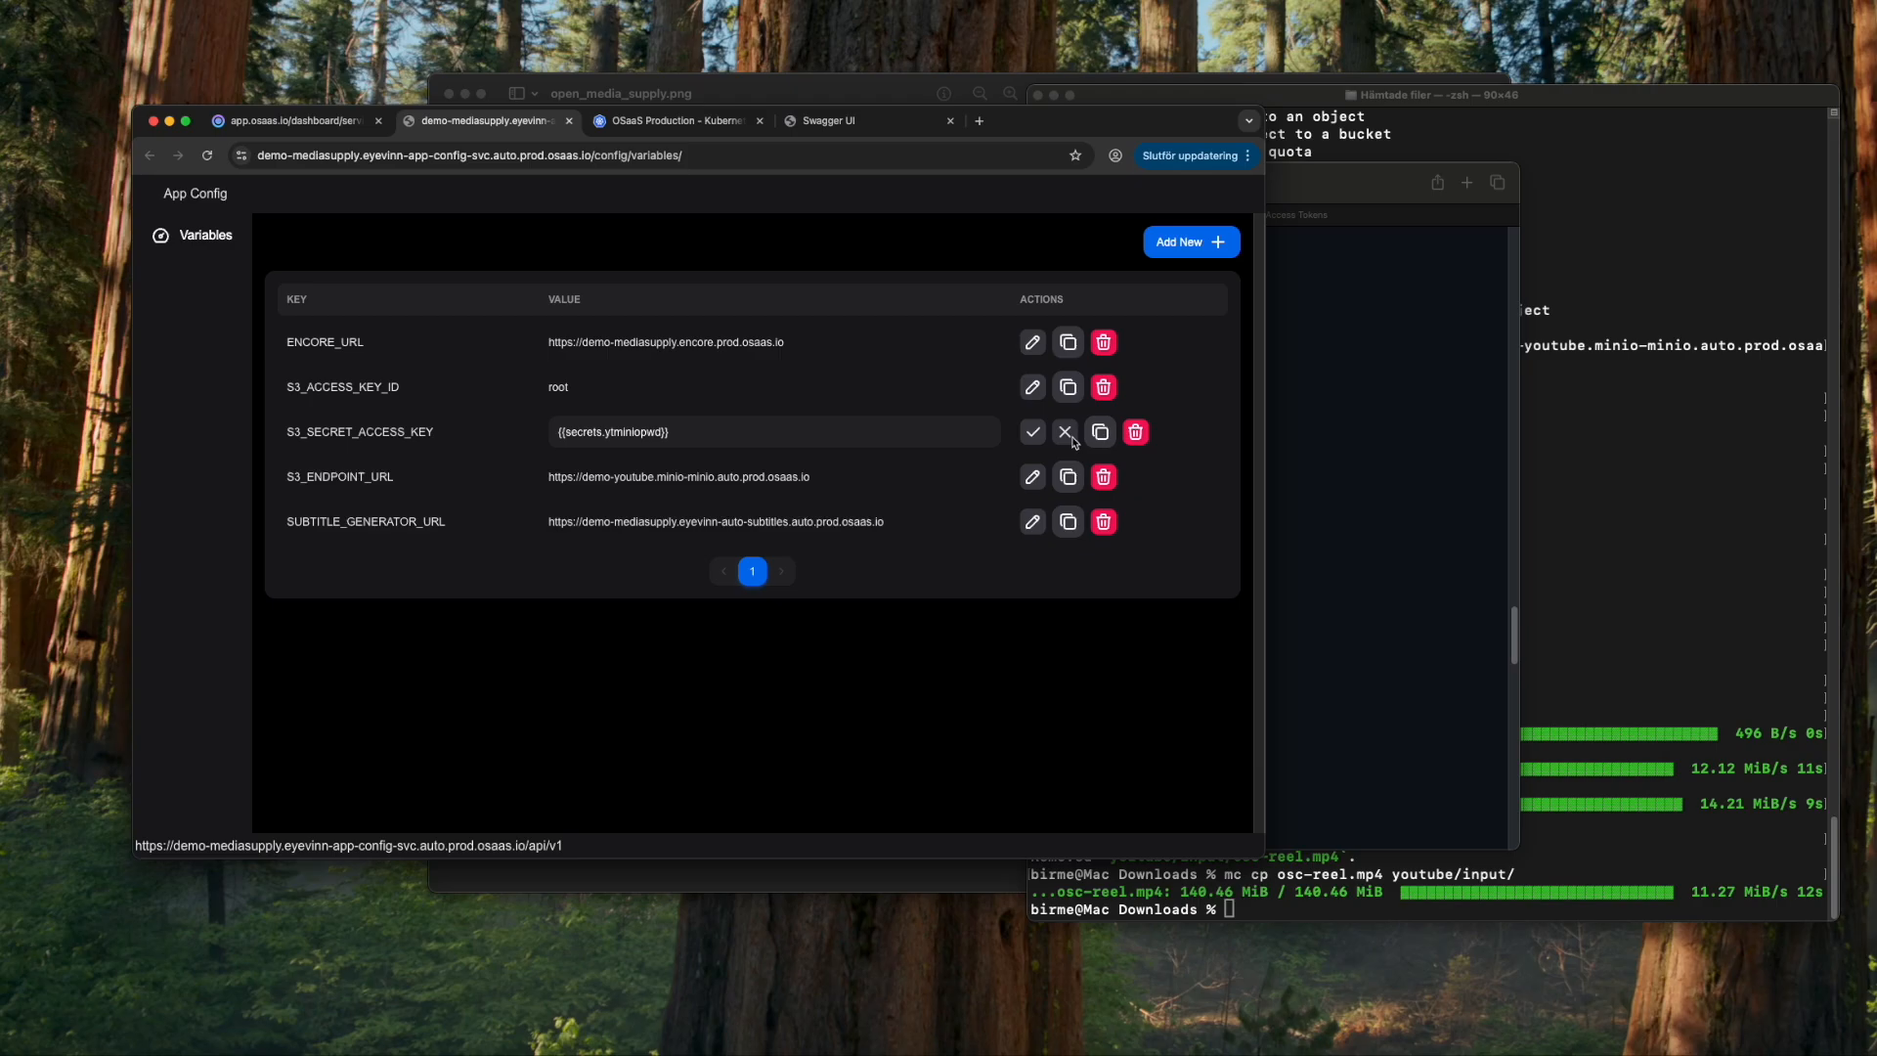
{"action": "left_click", "coordinate": [1680, 620]}
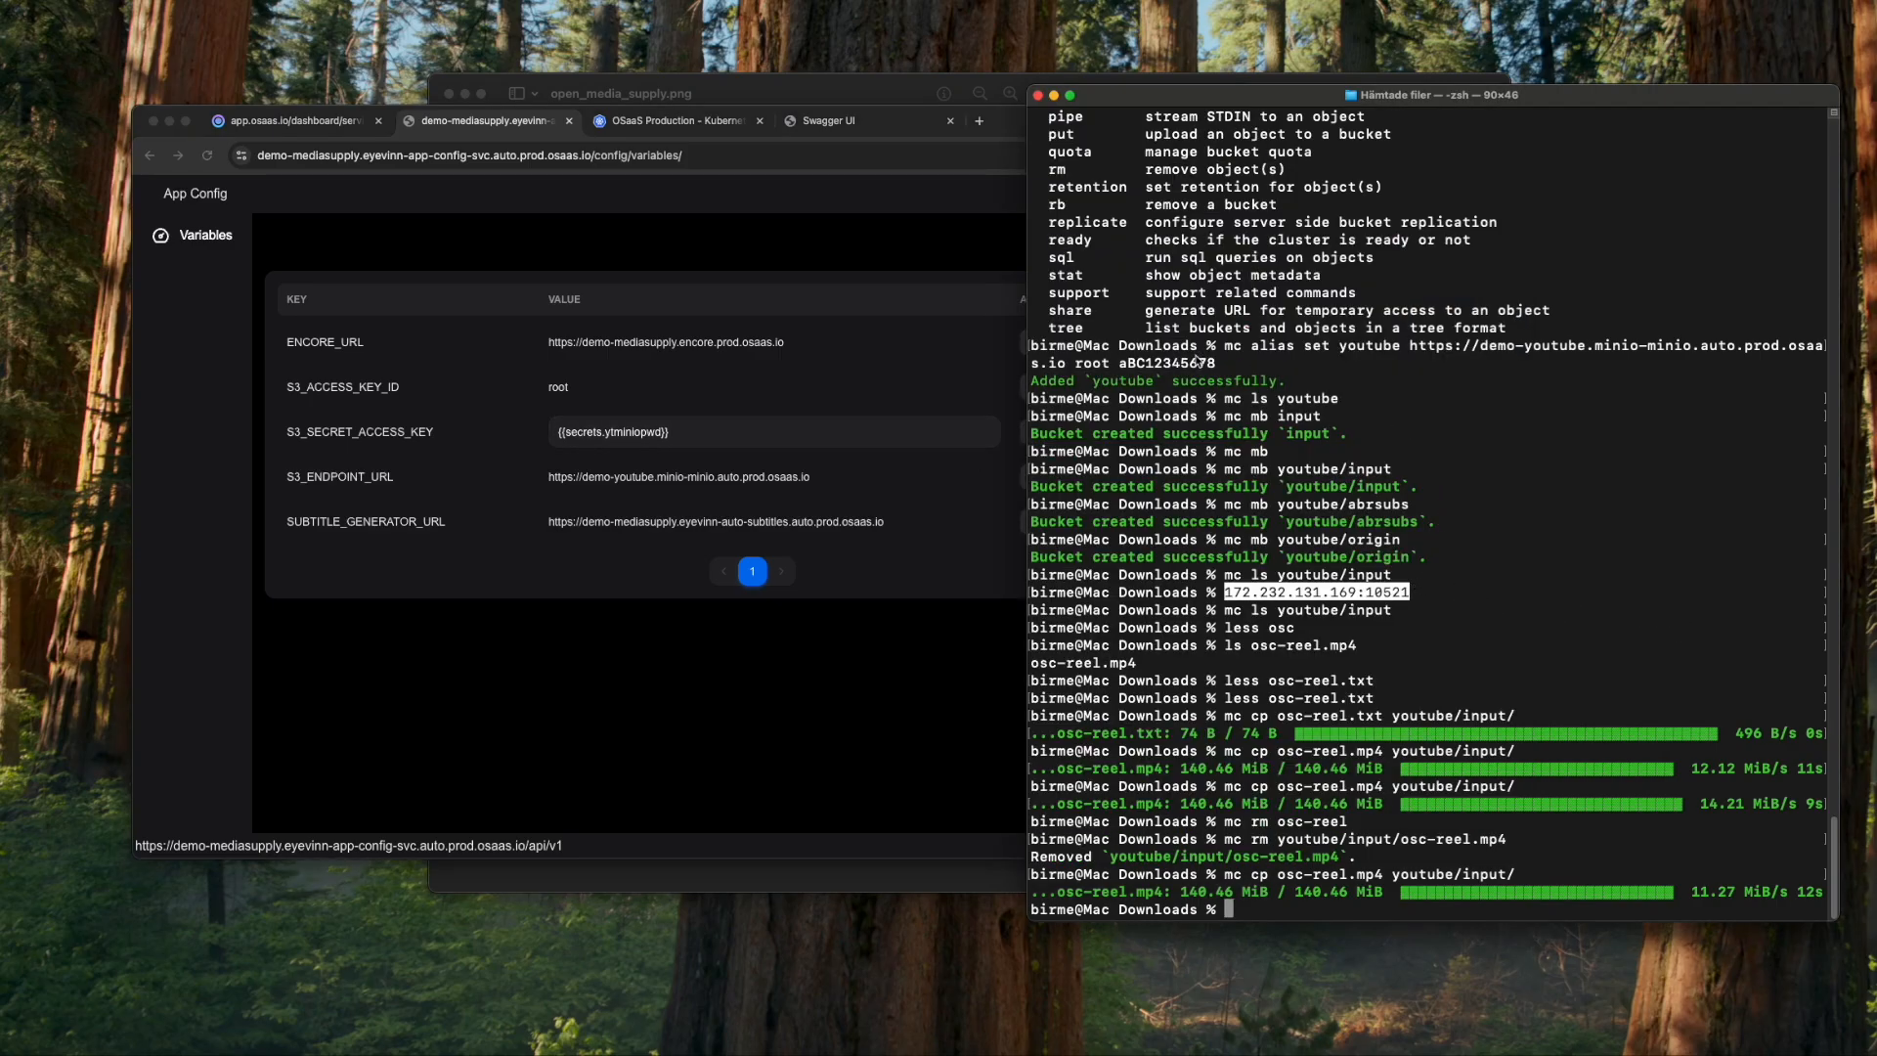
{"action": "left_click", "coordinate": [754, 436]}
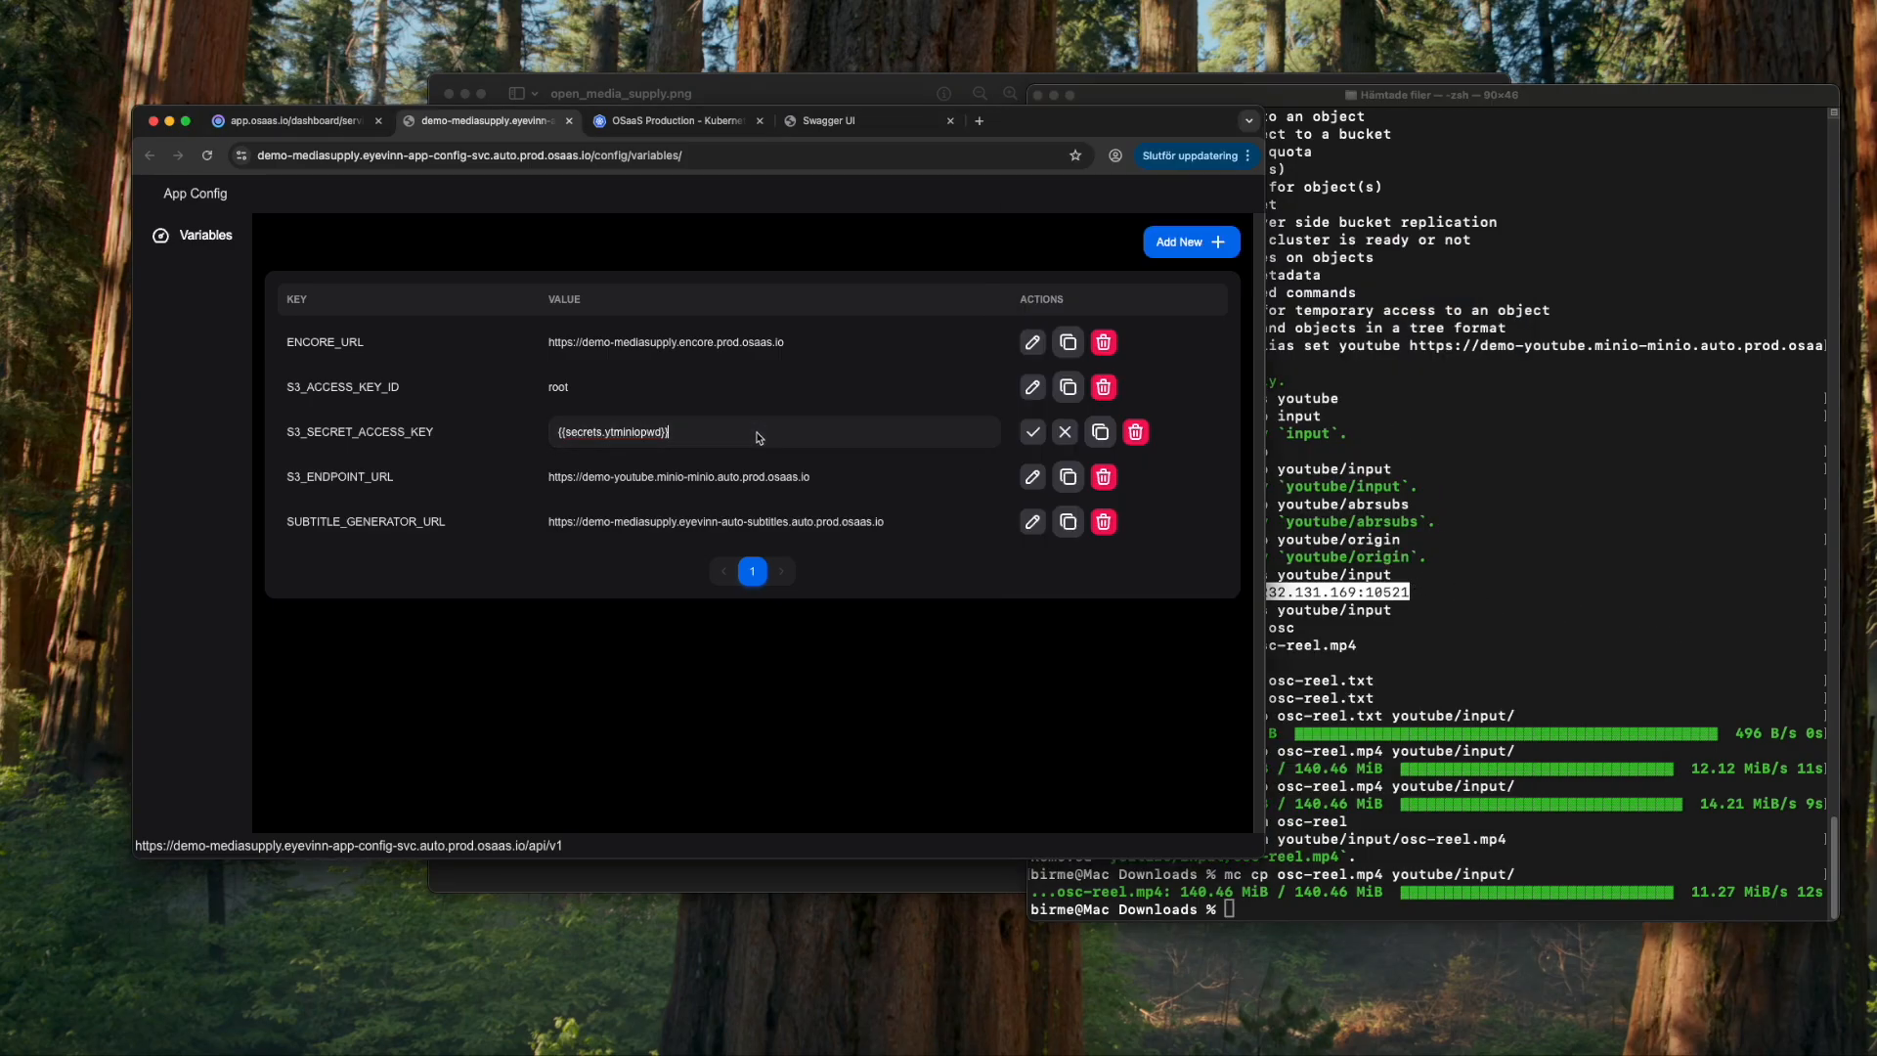
{"action": "left_click", "coordinate": [754, 431]}
{"action": "left_click_drag", "start_coordinate": [746, 432], "coordinate": [531, 433]}
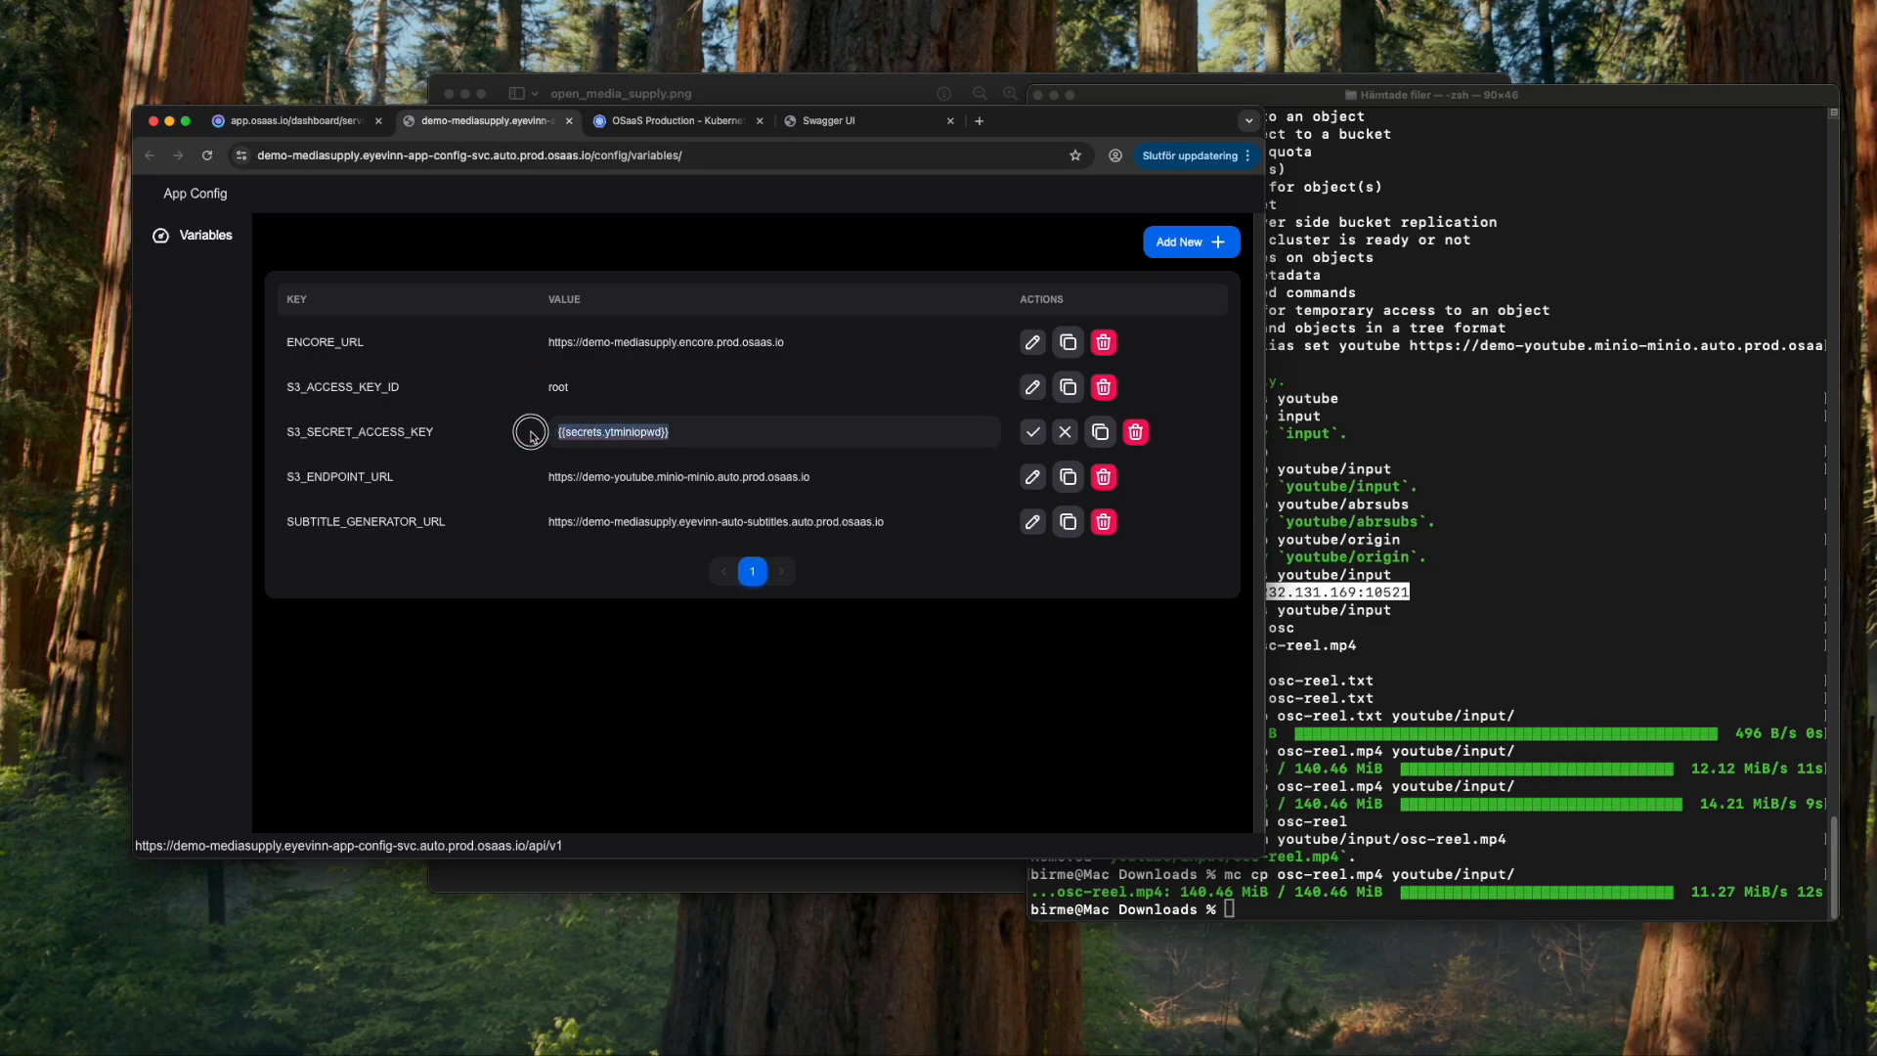
{"action": "left_click", "coordinate": [1032, 432]}
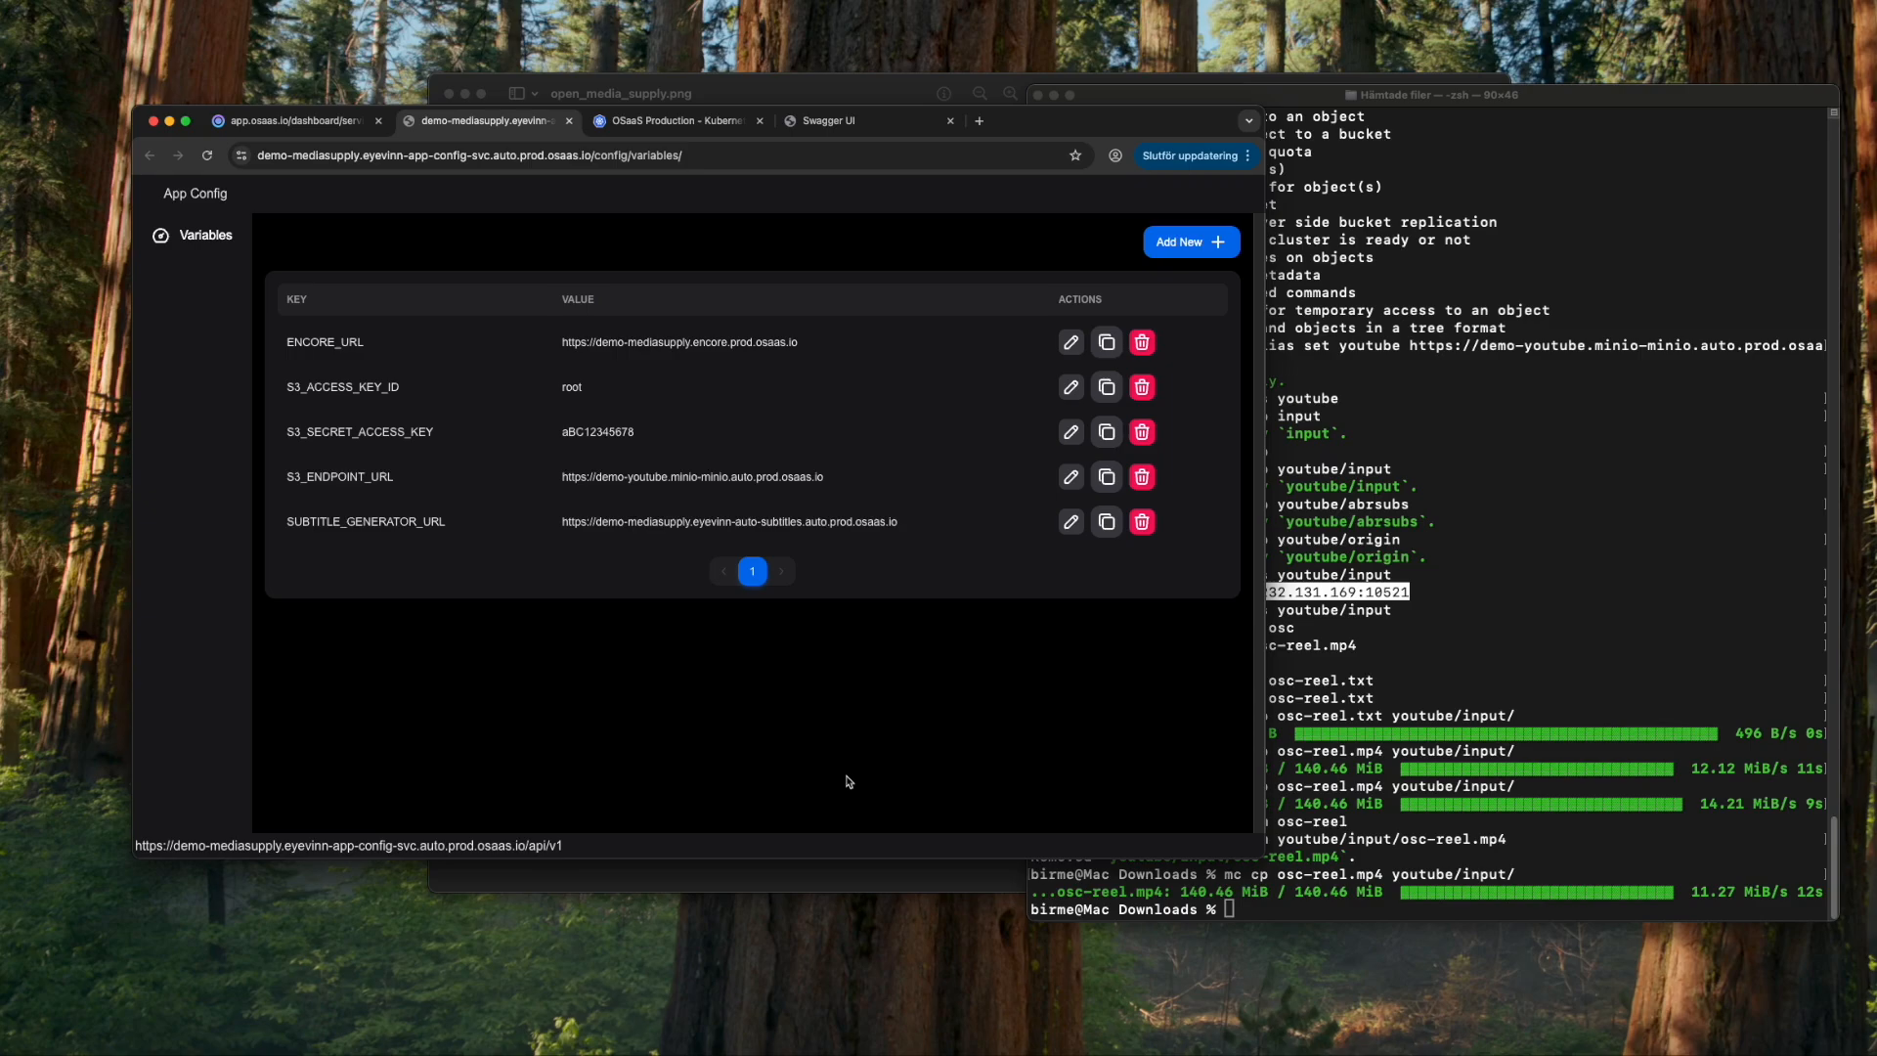
{"action": "left_click", "coordinate": [293, 120]}
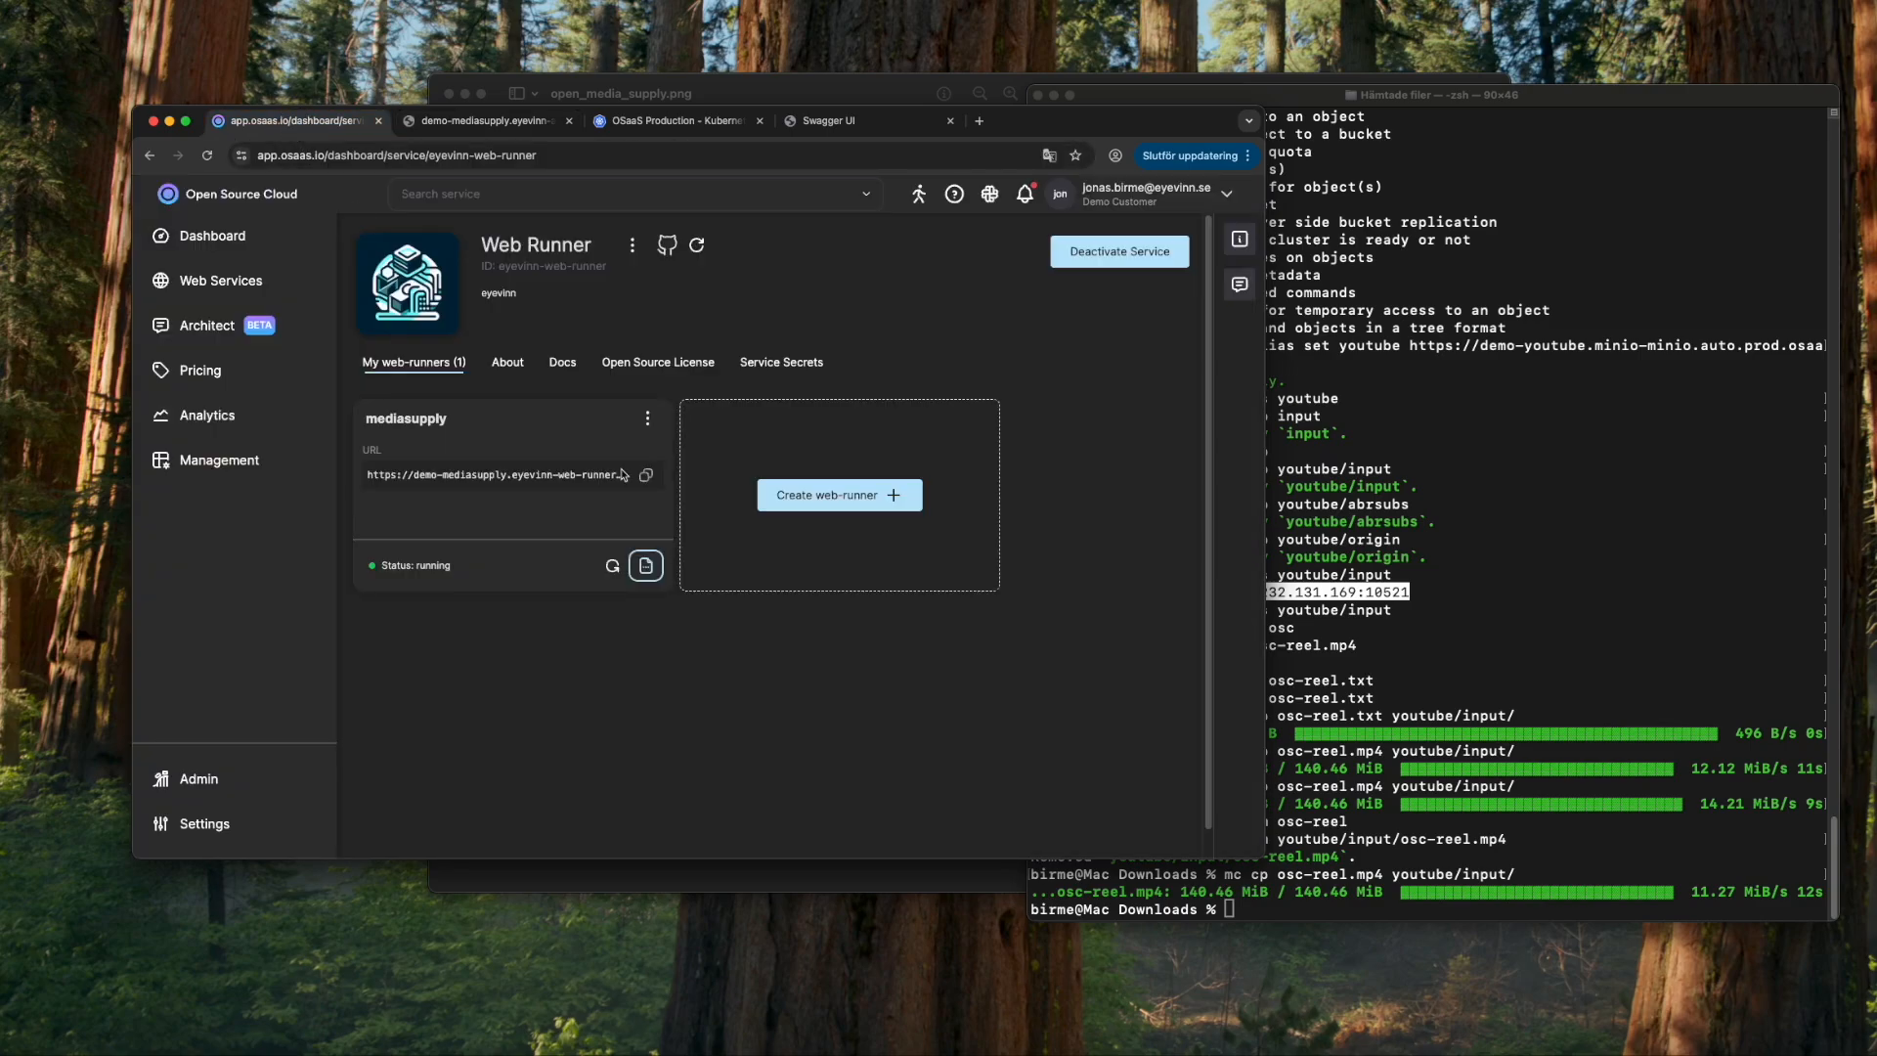
- Restart the mediasupply instance and reopen its instance logs
{"action": "left_click", "coordinate": [649, 565]}
{"action": "left_click", "coordinate": [986, 856]}
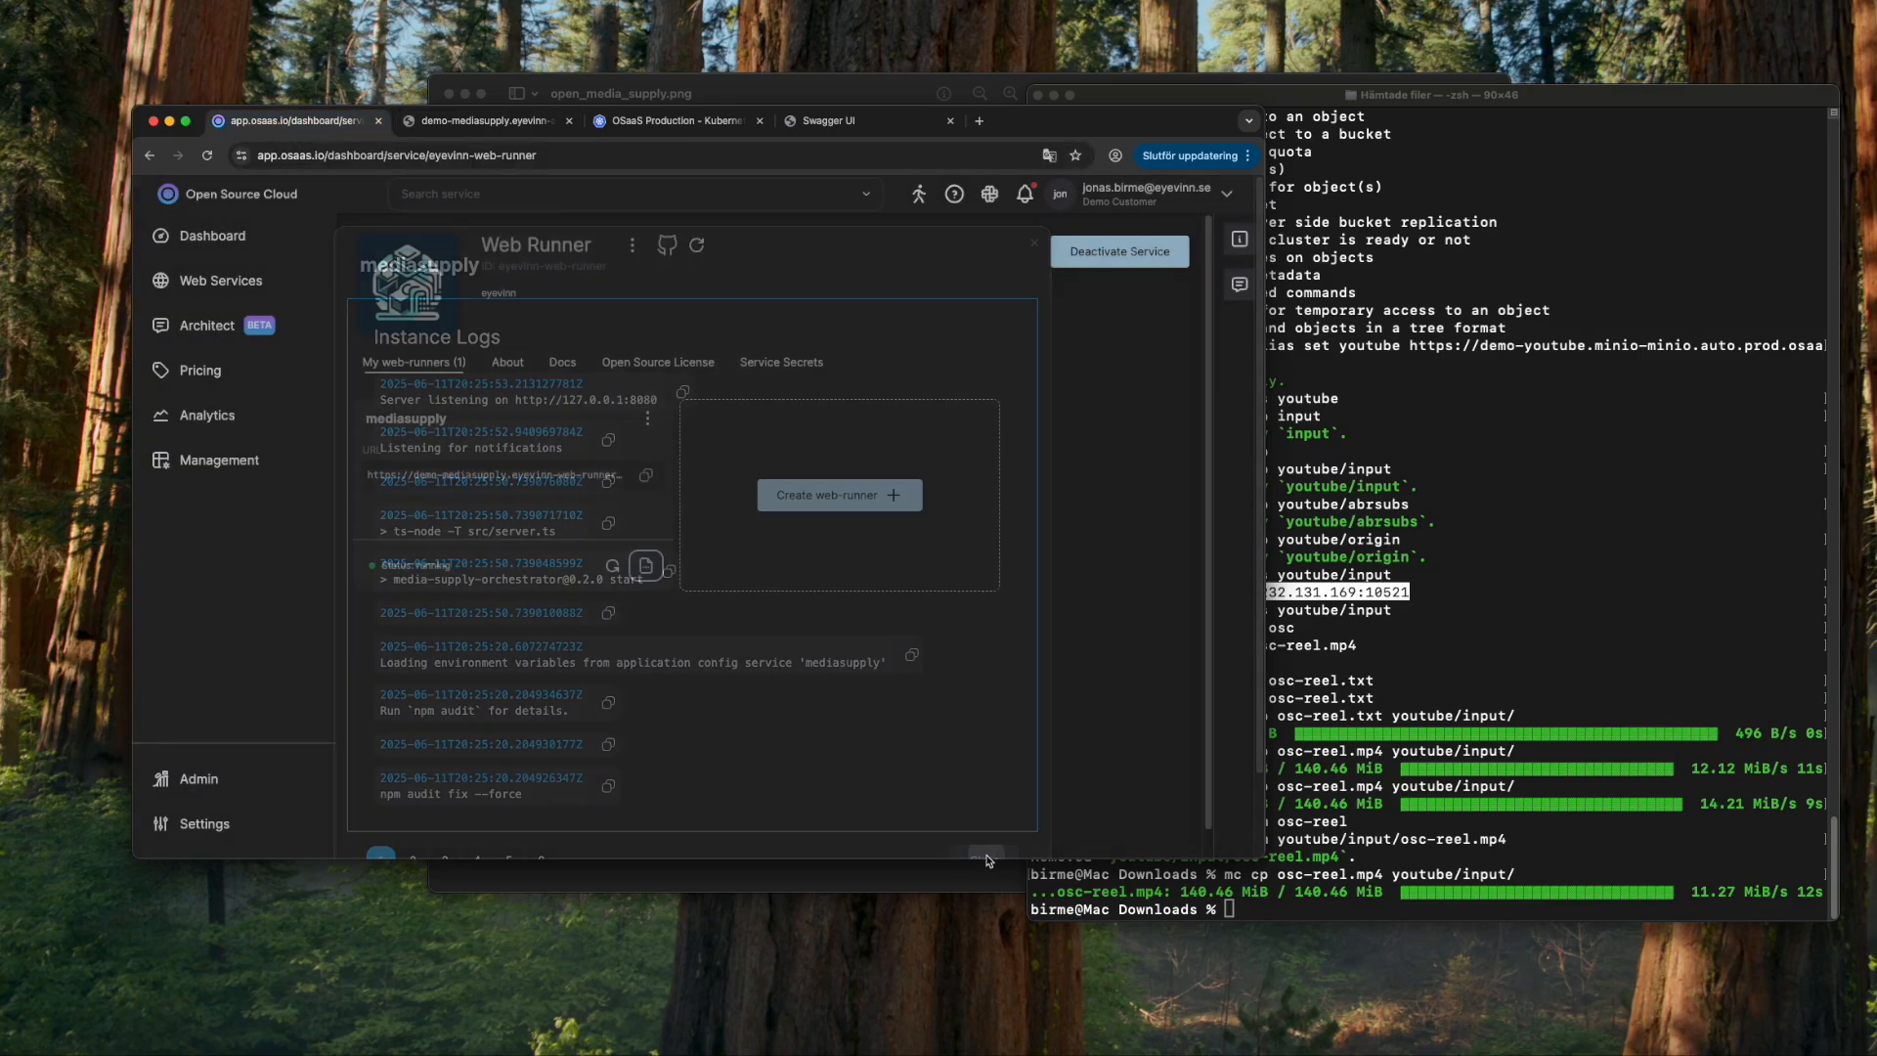
{"action": "left_click", "coordinate": [612, 565]}
{"action": "left_click", "coordinate": [821, 584]}
{"action": "left_click", "coordinate": [828, 559]}
{"action": "left_click", "coordinate": [641, 564]}
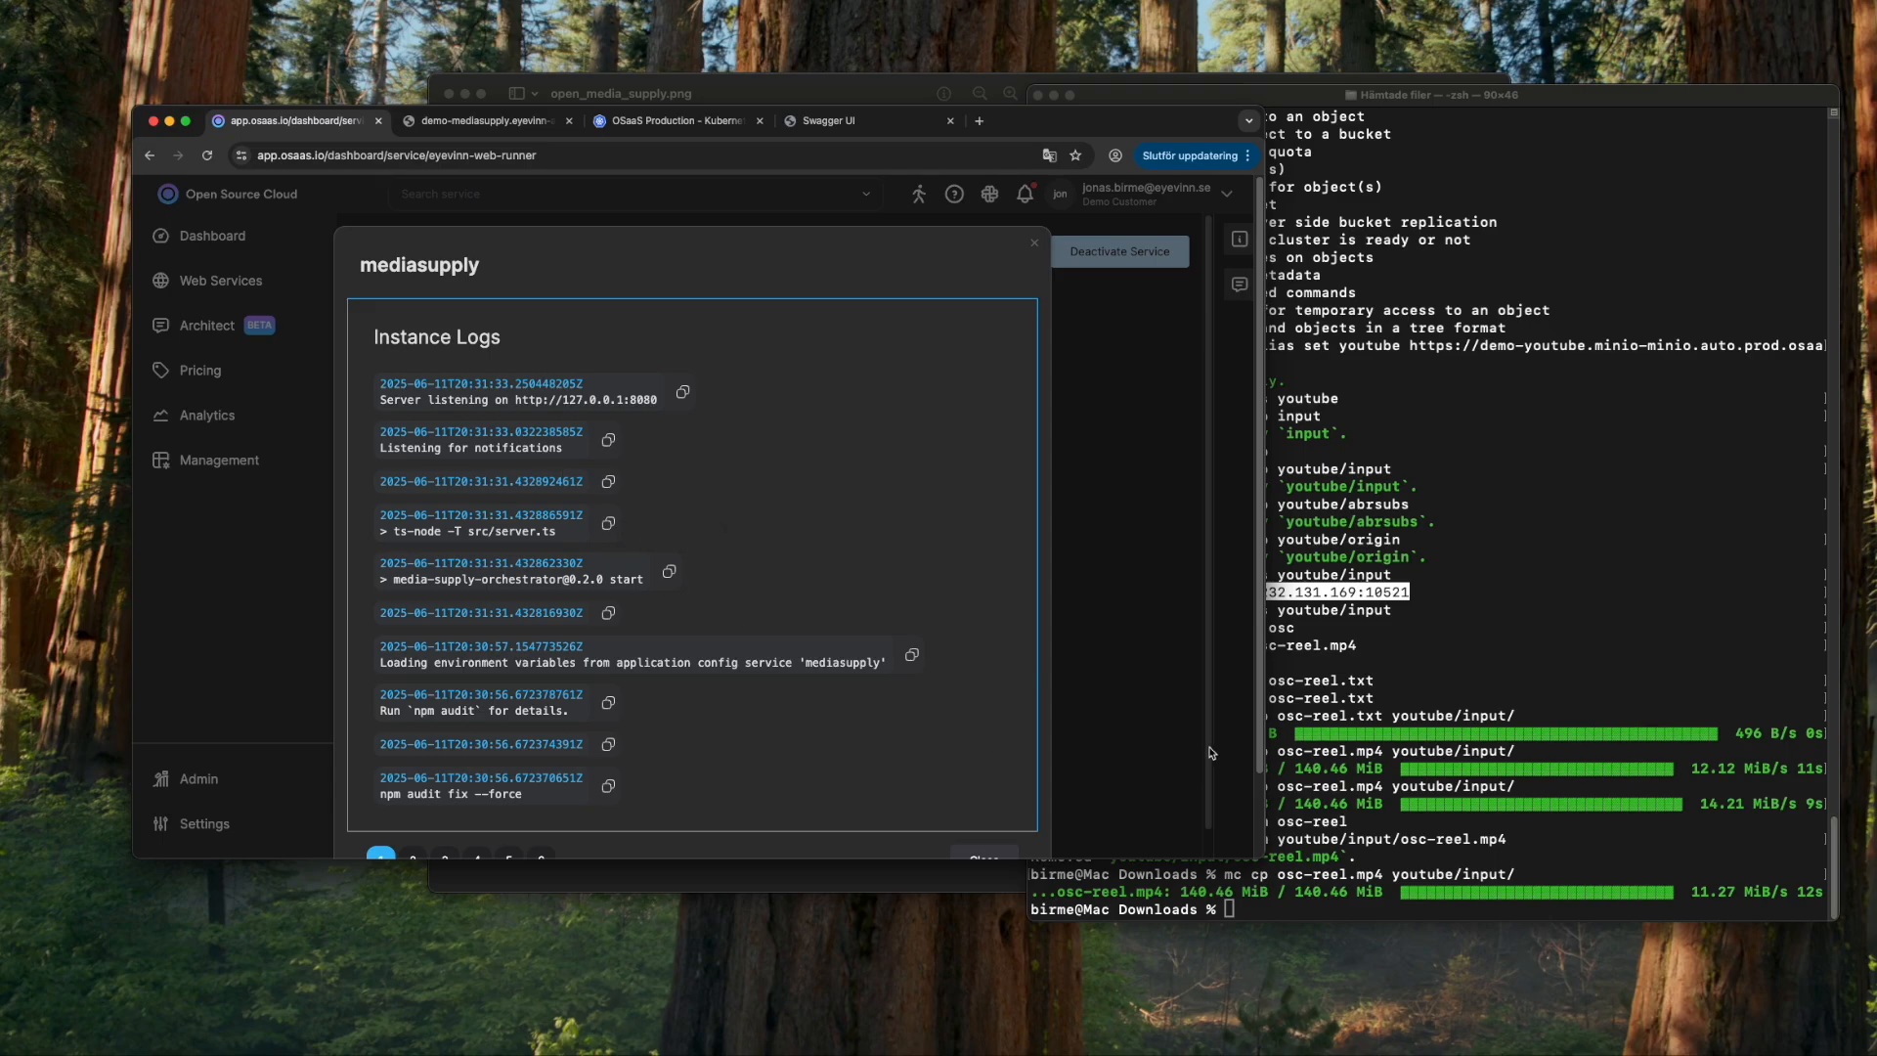
- Remove osc-reel.mp4 from youtube/input and upload it again
{"action": "left_click", "coordinate": [1584, 674]}
{"action": "key", "text": "Up"}
{"action": "key", "text": "Up"}
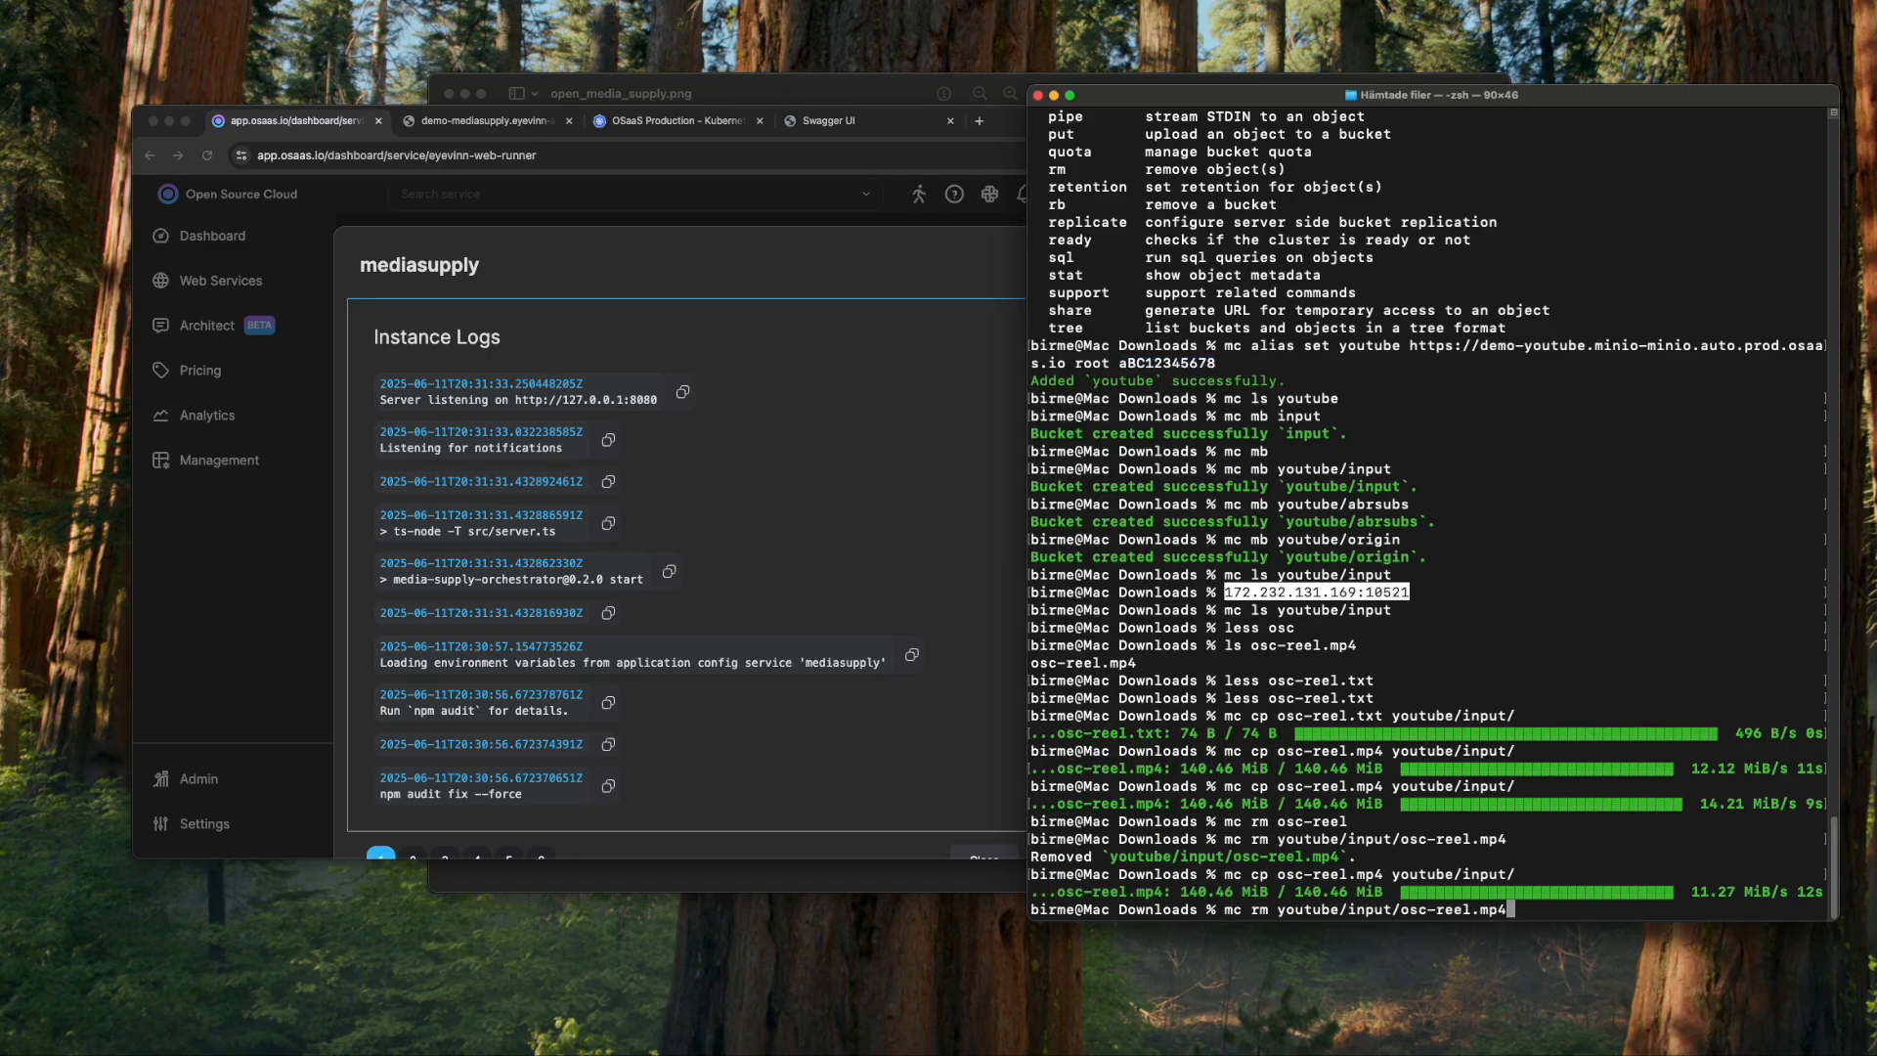
{"action": "key", "text": "Return"}
{"action": "key", "text": "Up"}
{"action": "key", "text": "Up"}
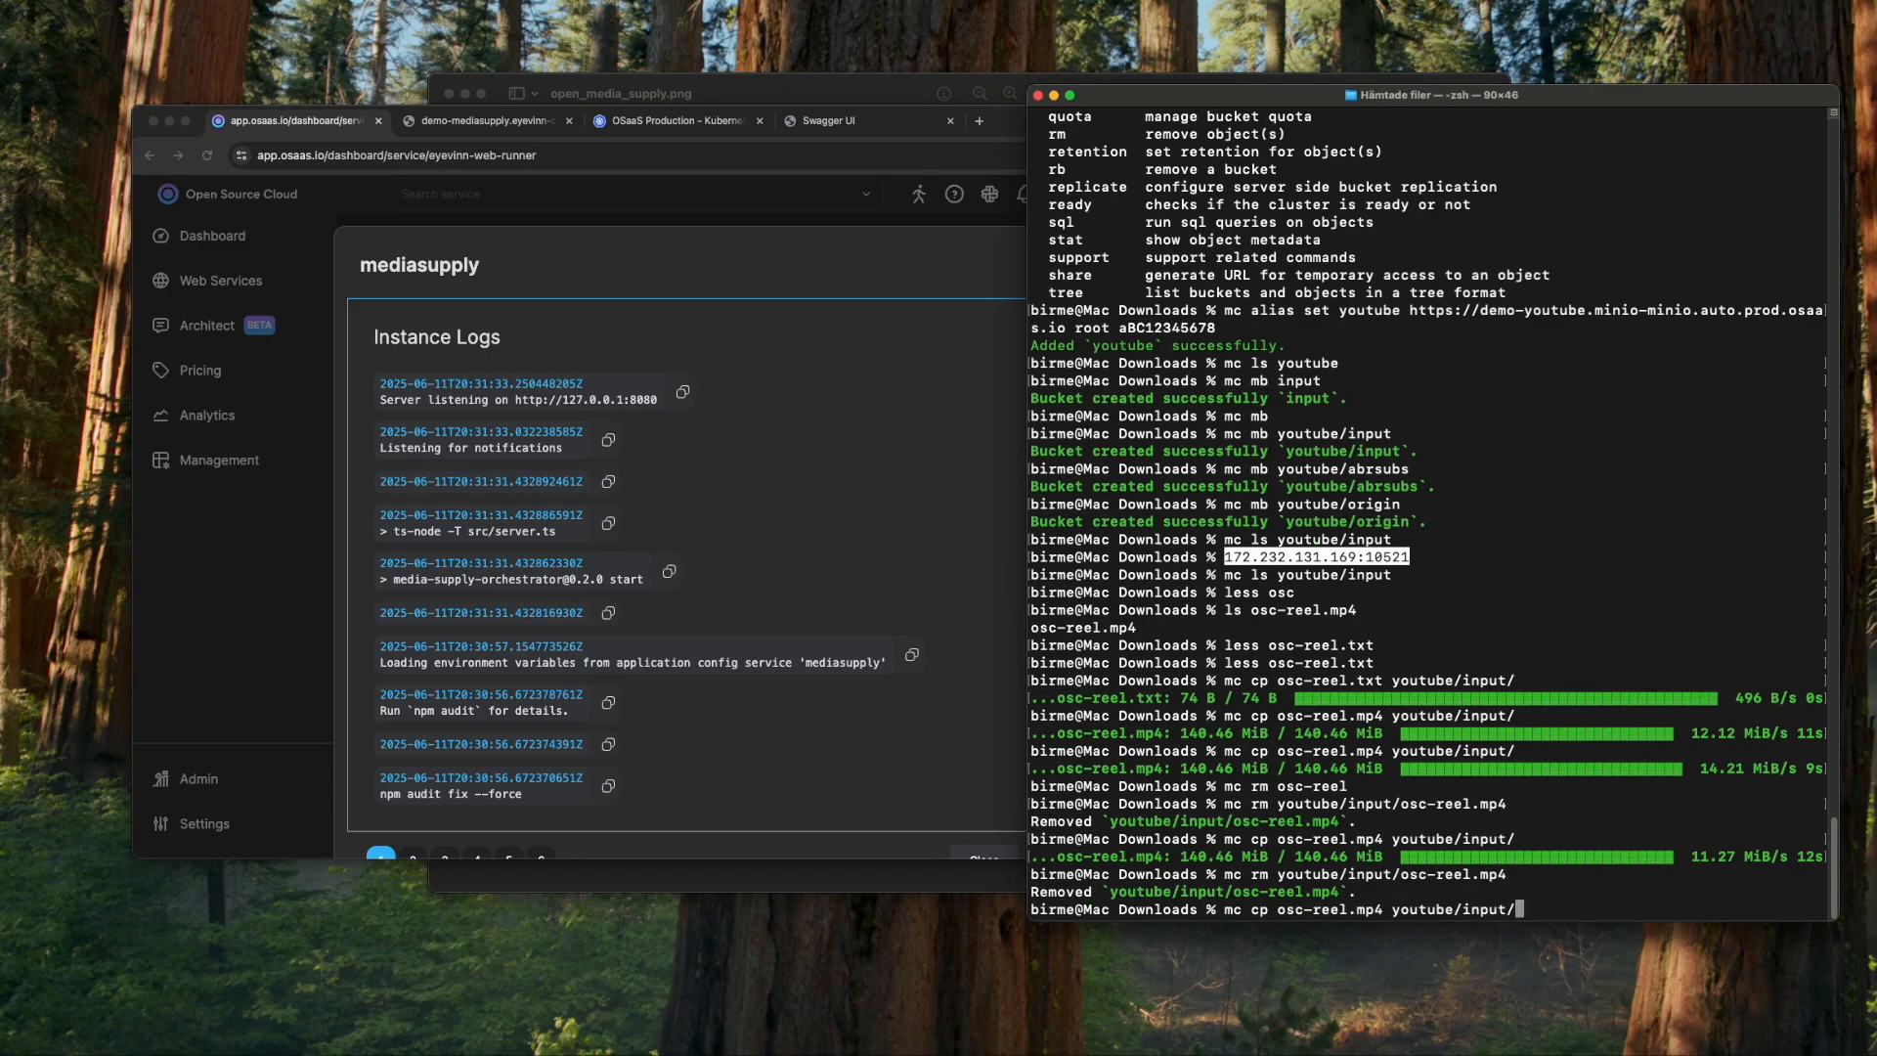
{"action": "key", "text": "Return"}
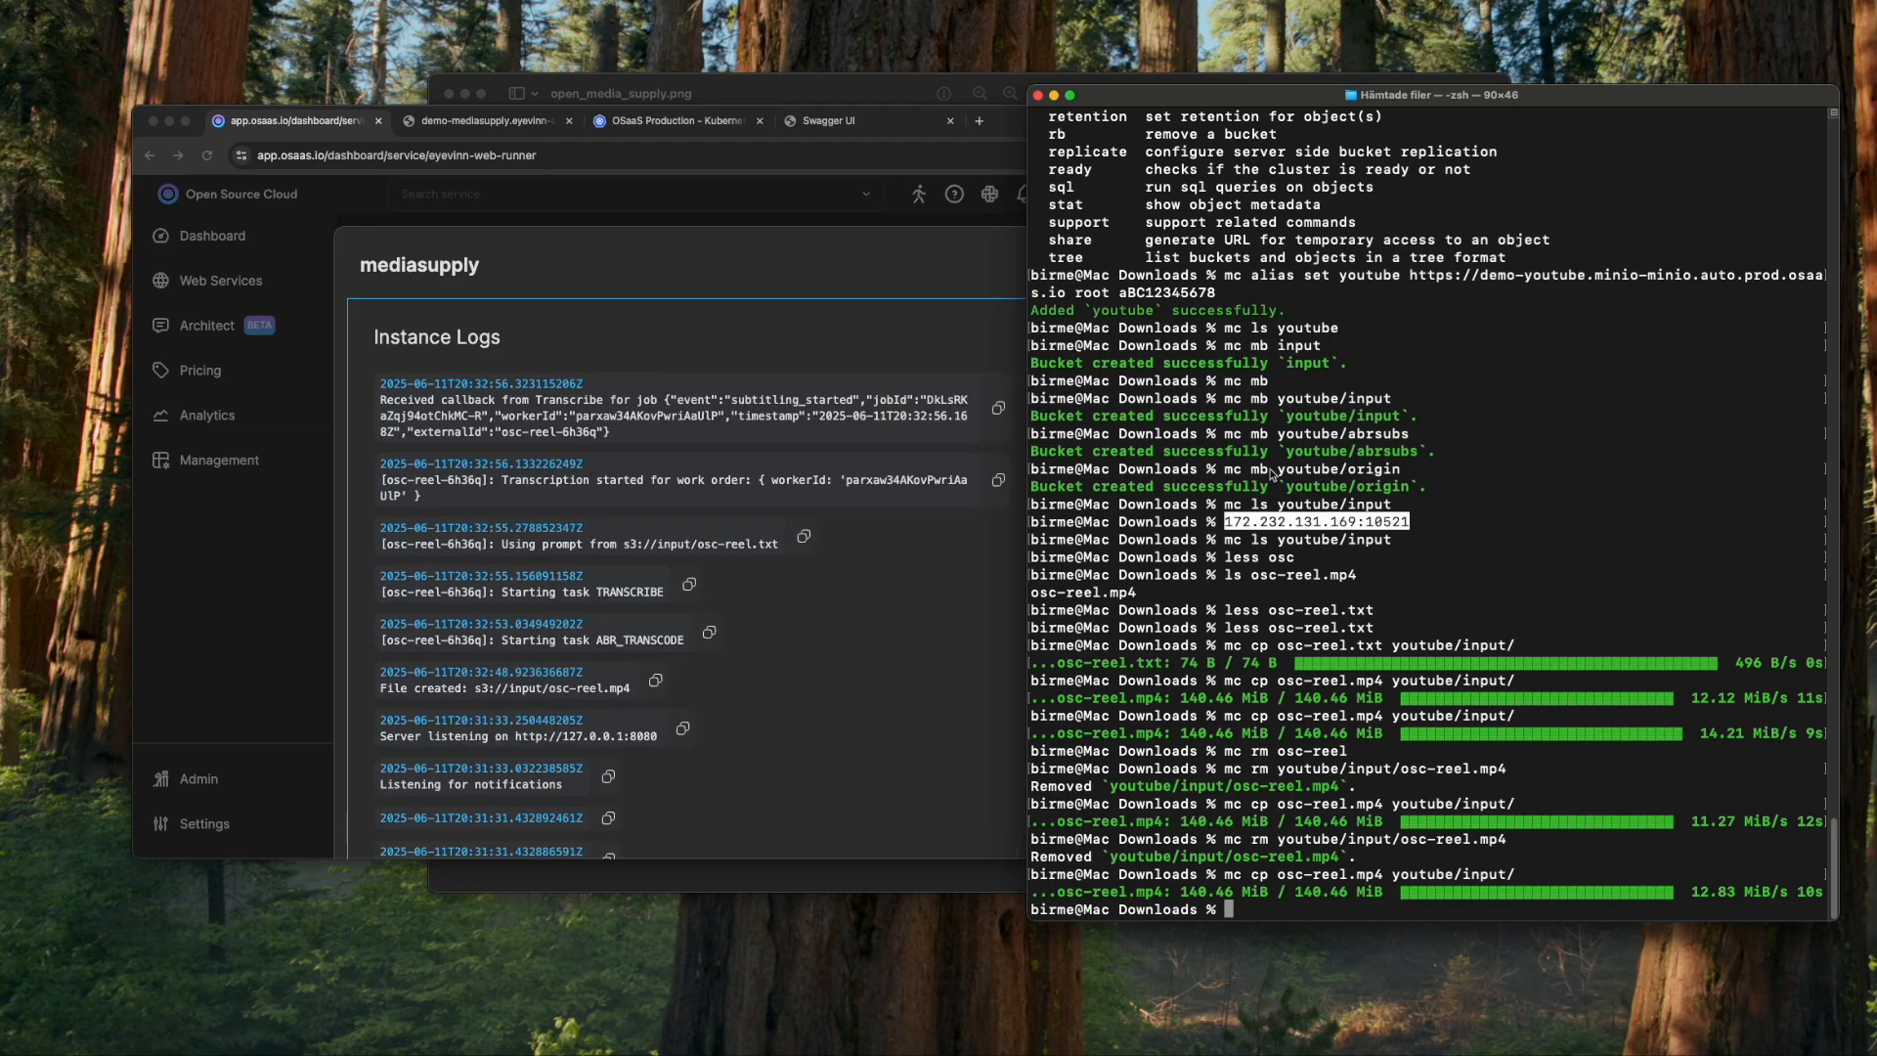
- Check the logs for the completed transcription and Encore transcoding progress
{"action": "left_click_drag", "start_coordinate": [1018, 129], "coordinate": [1007, 129]}
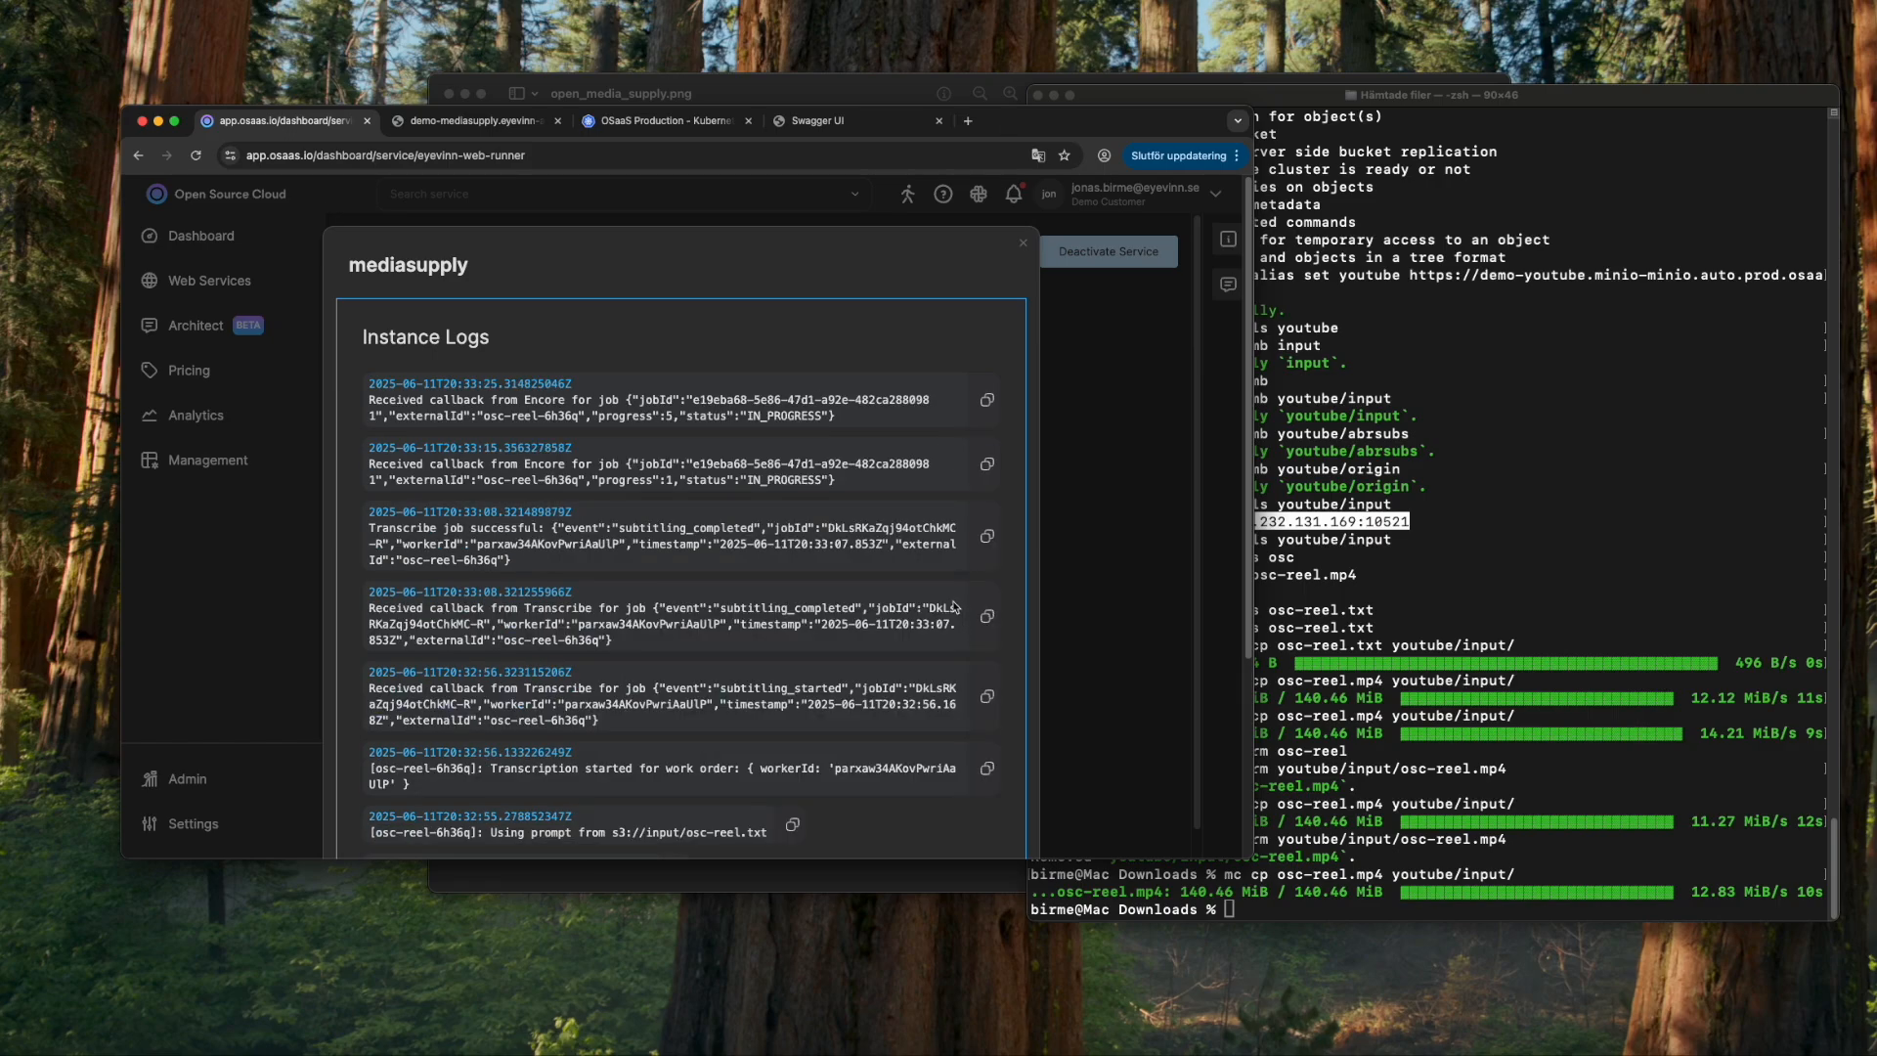
{"action": "scroll", "coordinate": [924, 612], "scroll_direction": "down", "scroll_amount": 1}
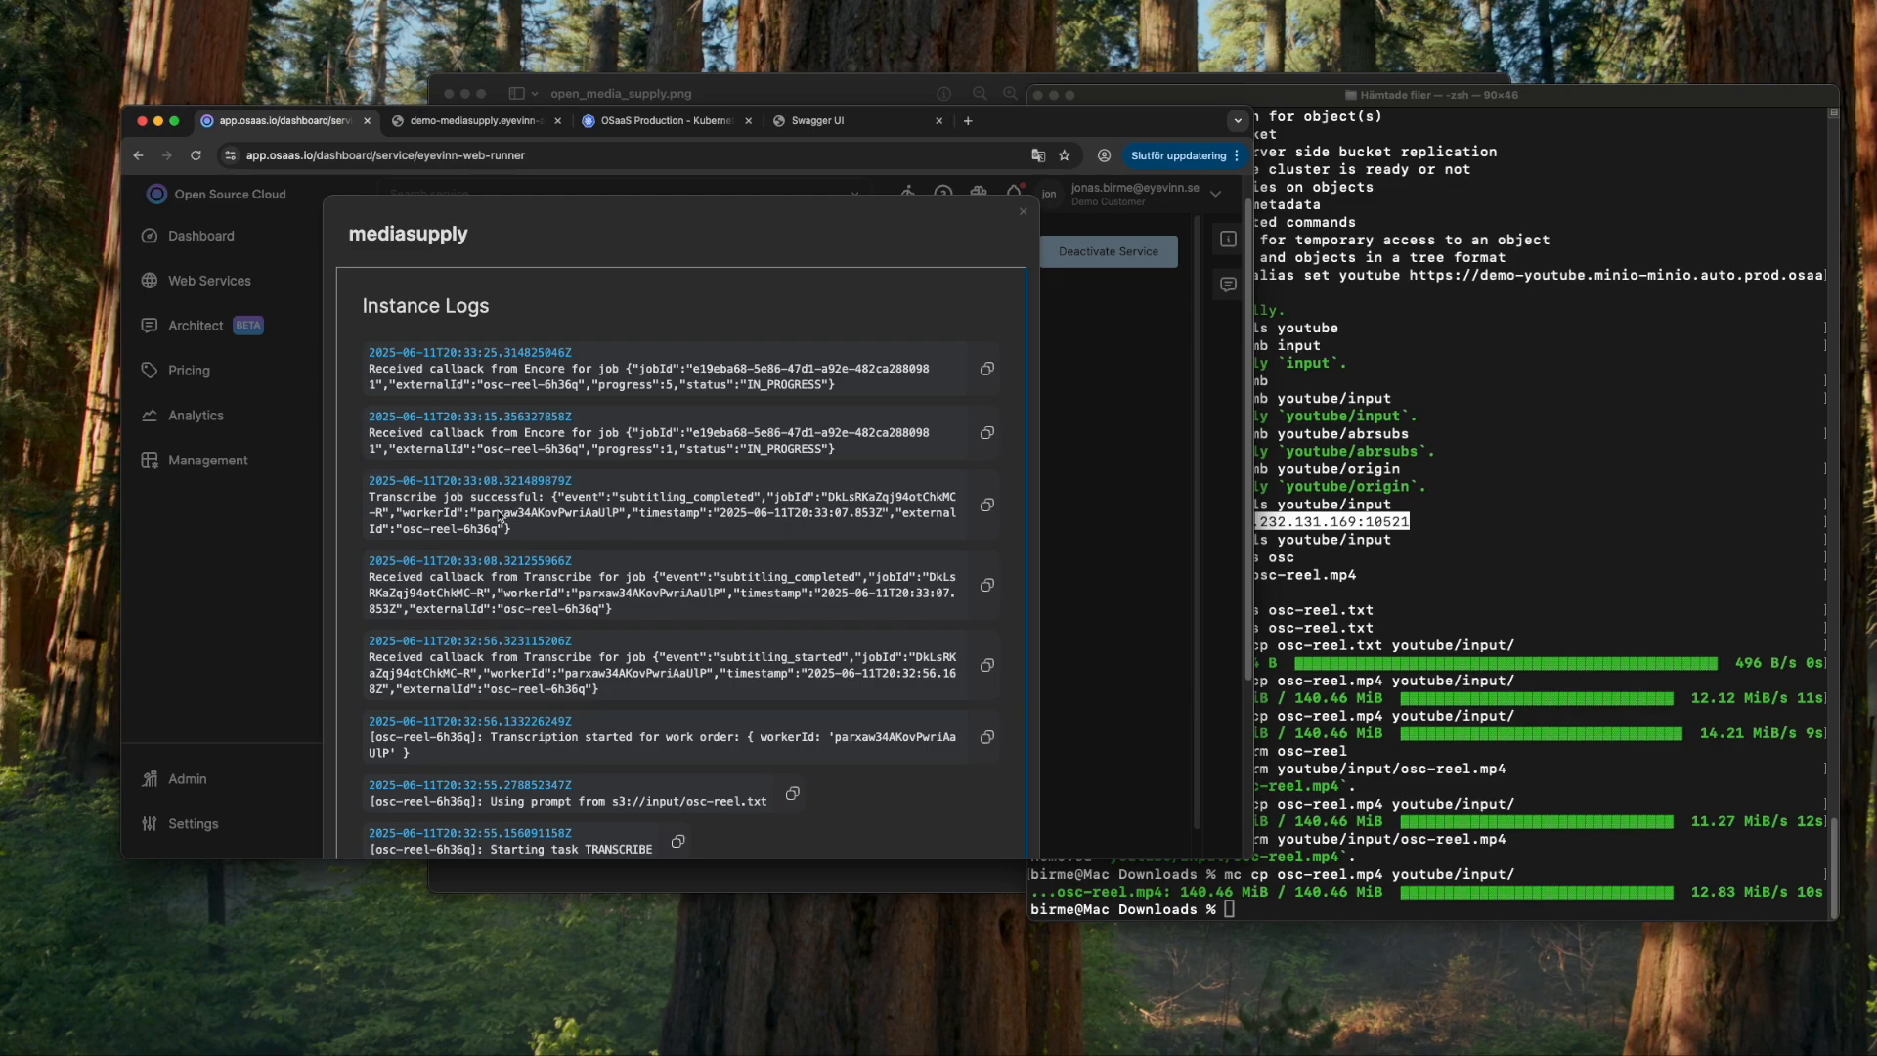
{"action": "scroll", "coordinate": [649, 463], "scroll_direction": "up", "scroll_amount": 1}
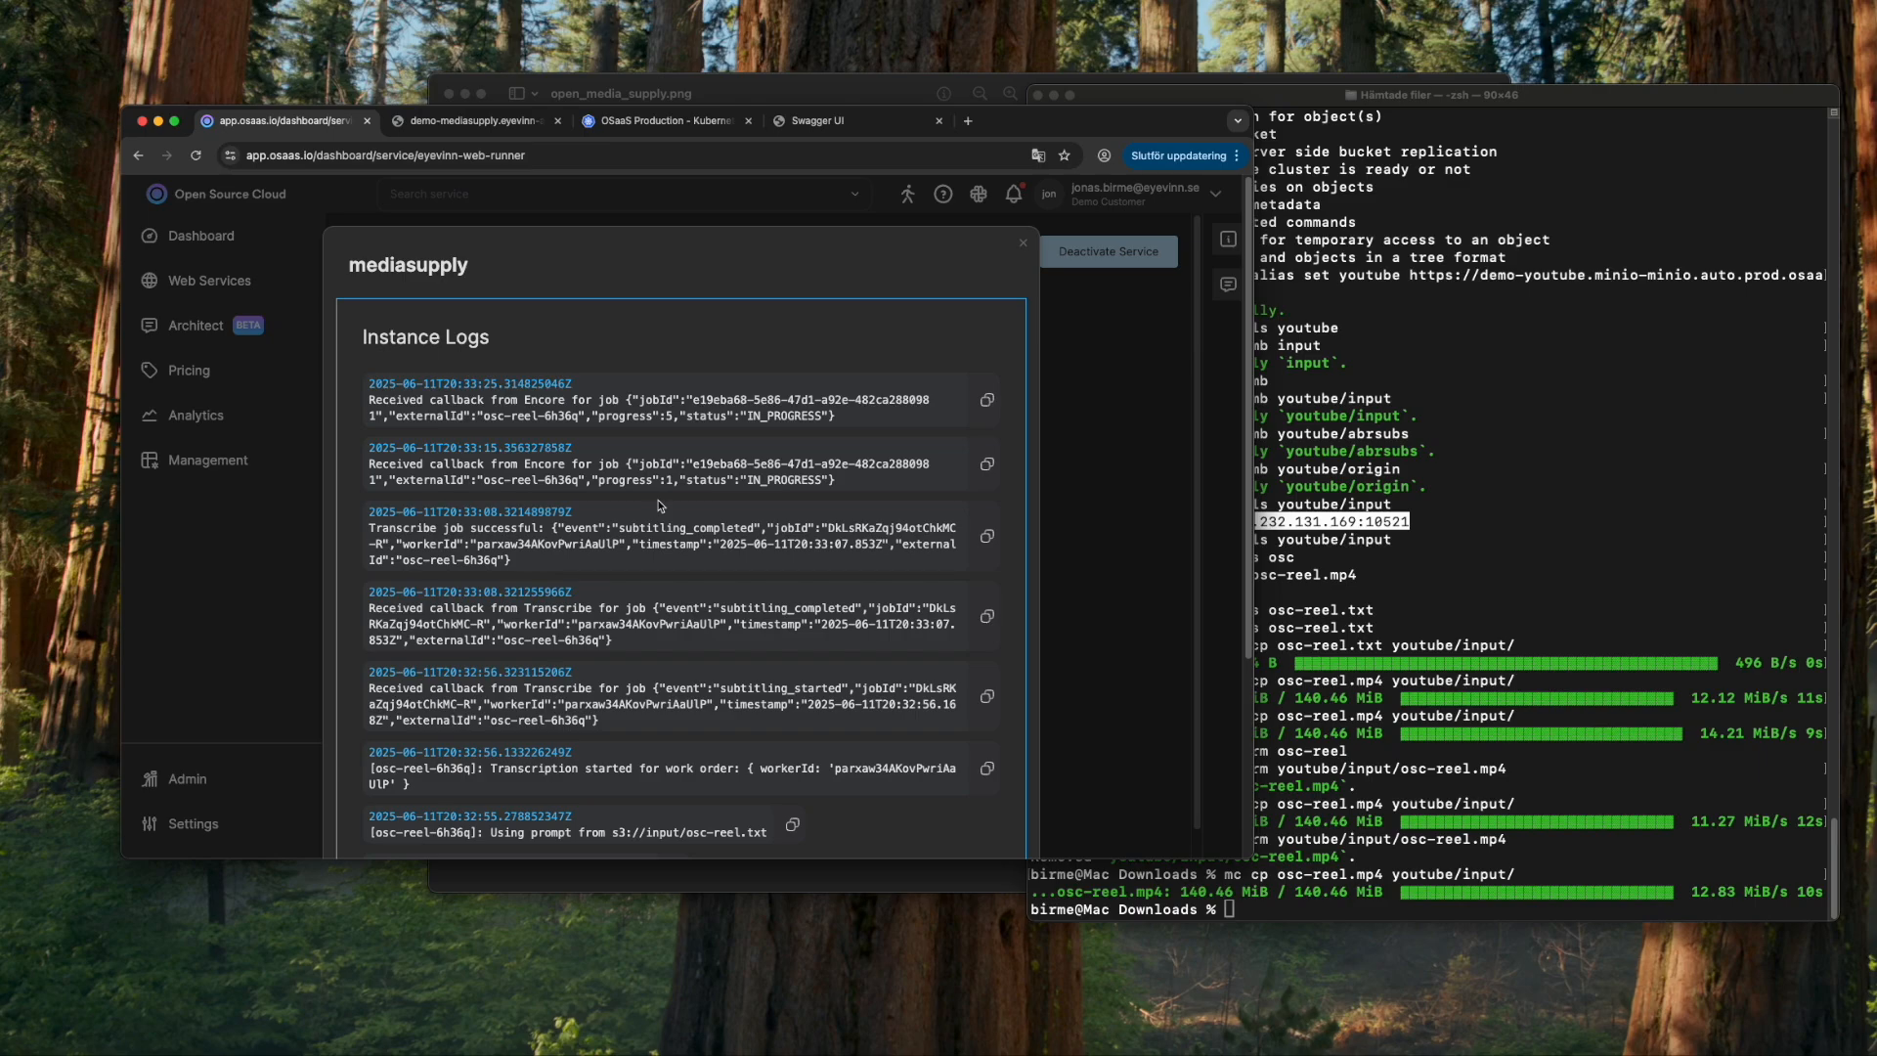
{"action": "left_click", "coordinate": [1564, 518]}
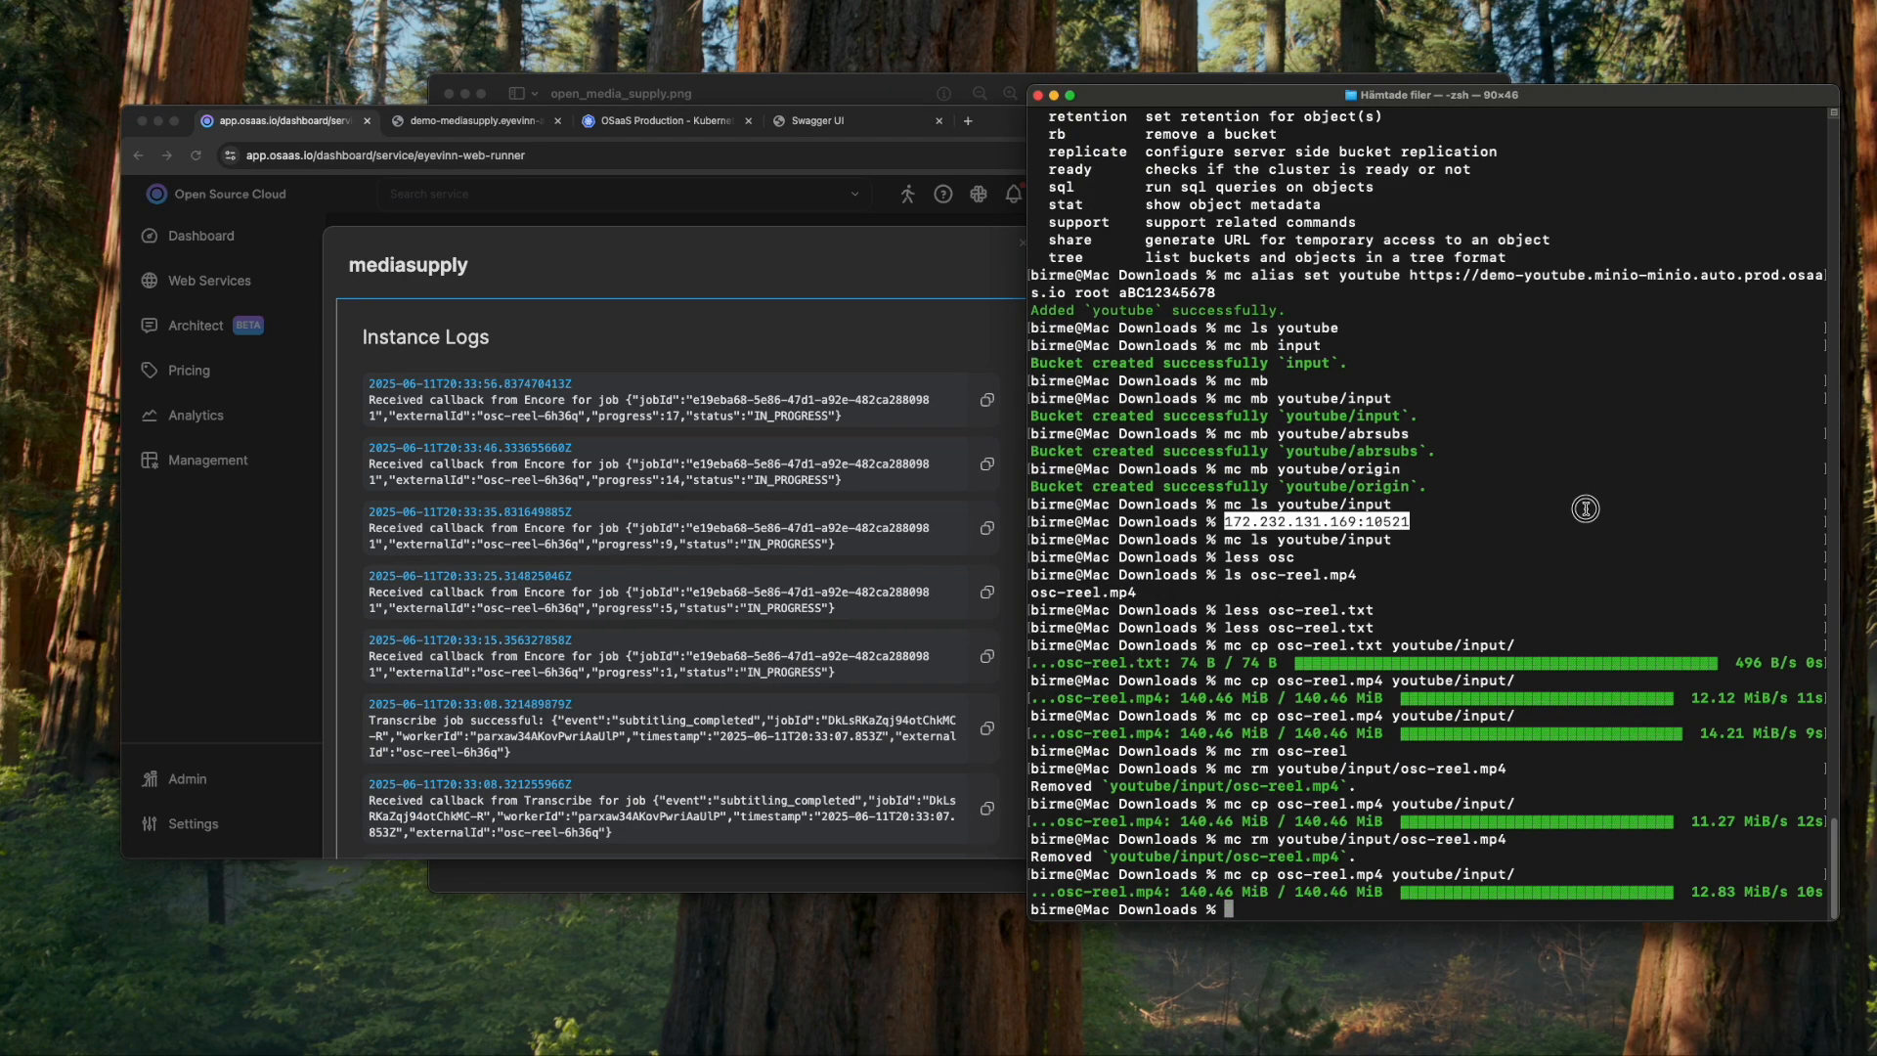
- List the abrsubs bucket, then list osc-reel-6h36q/ twice to see the VTT and MP4 renditions
{"action": "type", "text": "mc ls youtube/abs"}
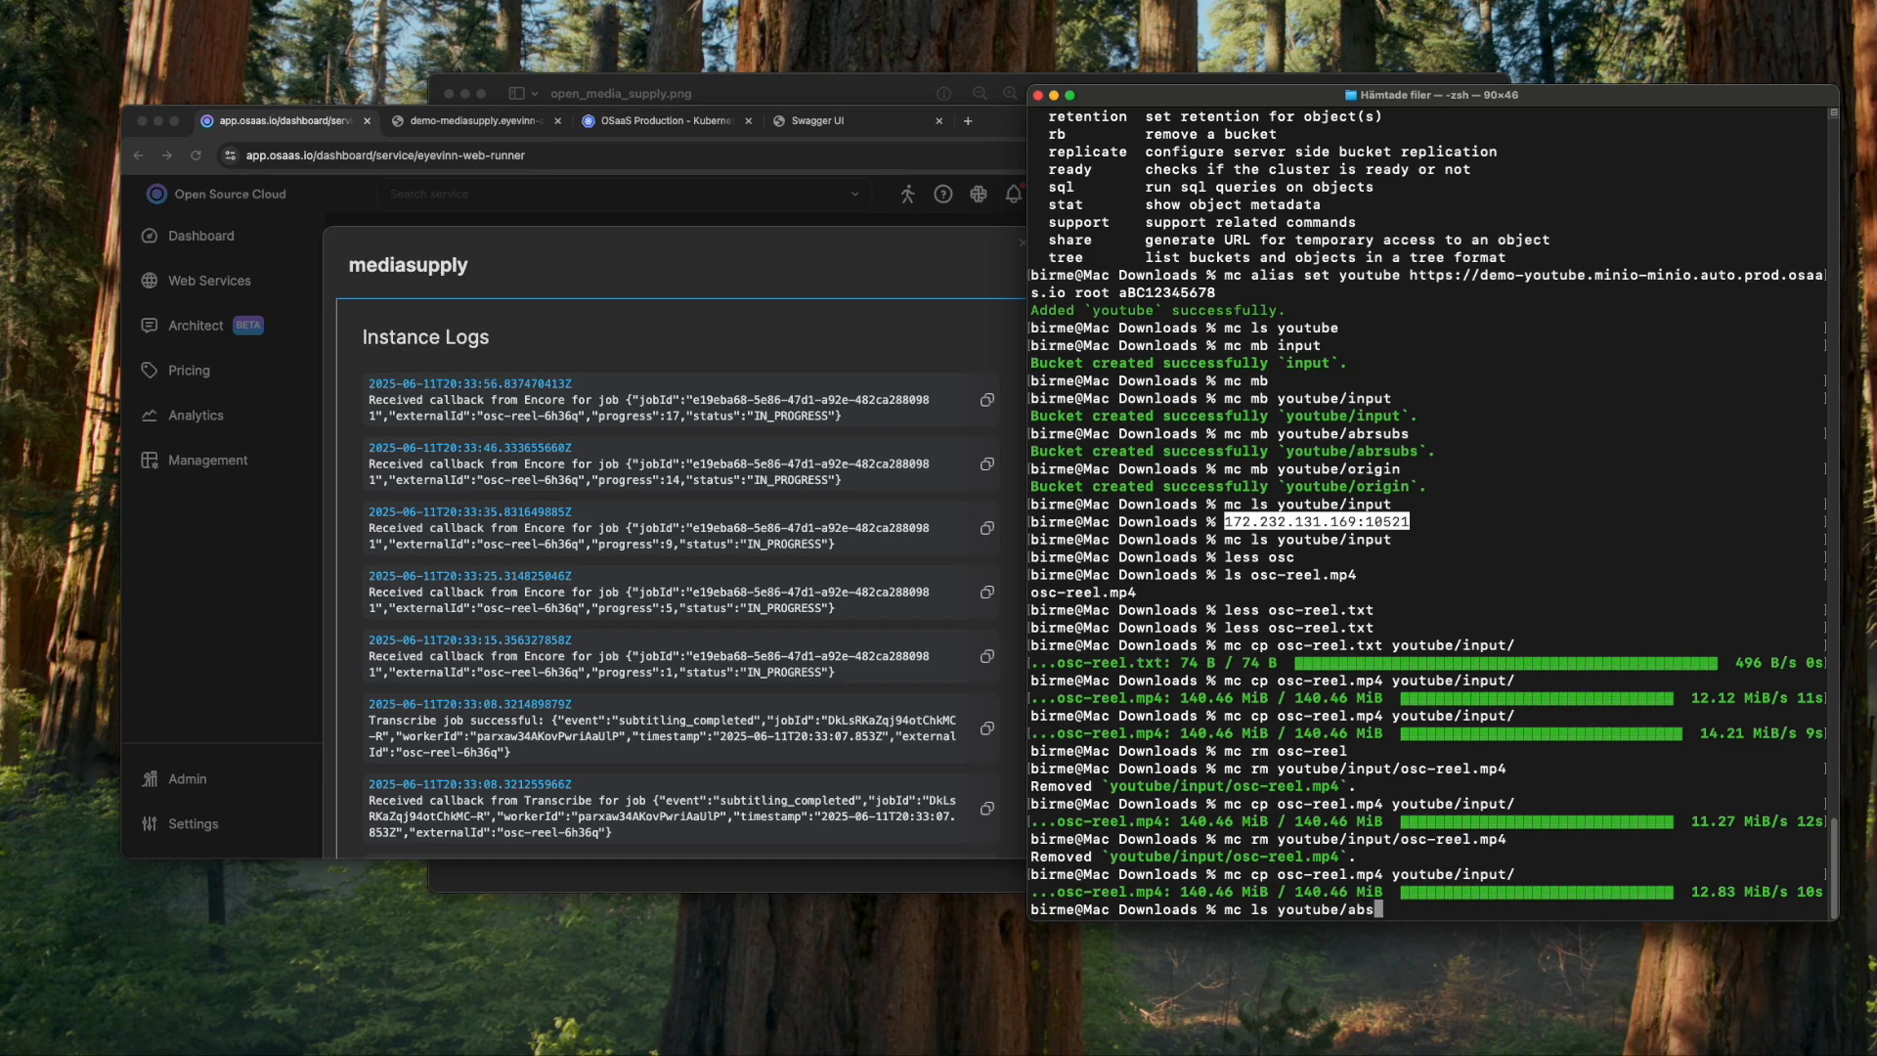
{"action": "key", "text": "BackSpace"}
{"action": "type", "text": "rsubs/"}
{"action": "key", "text": "Return"}
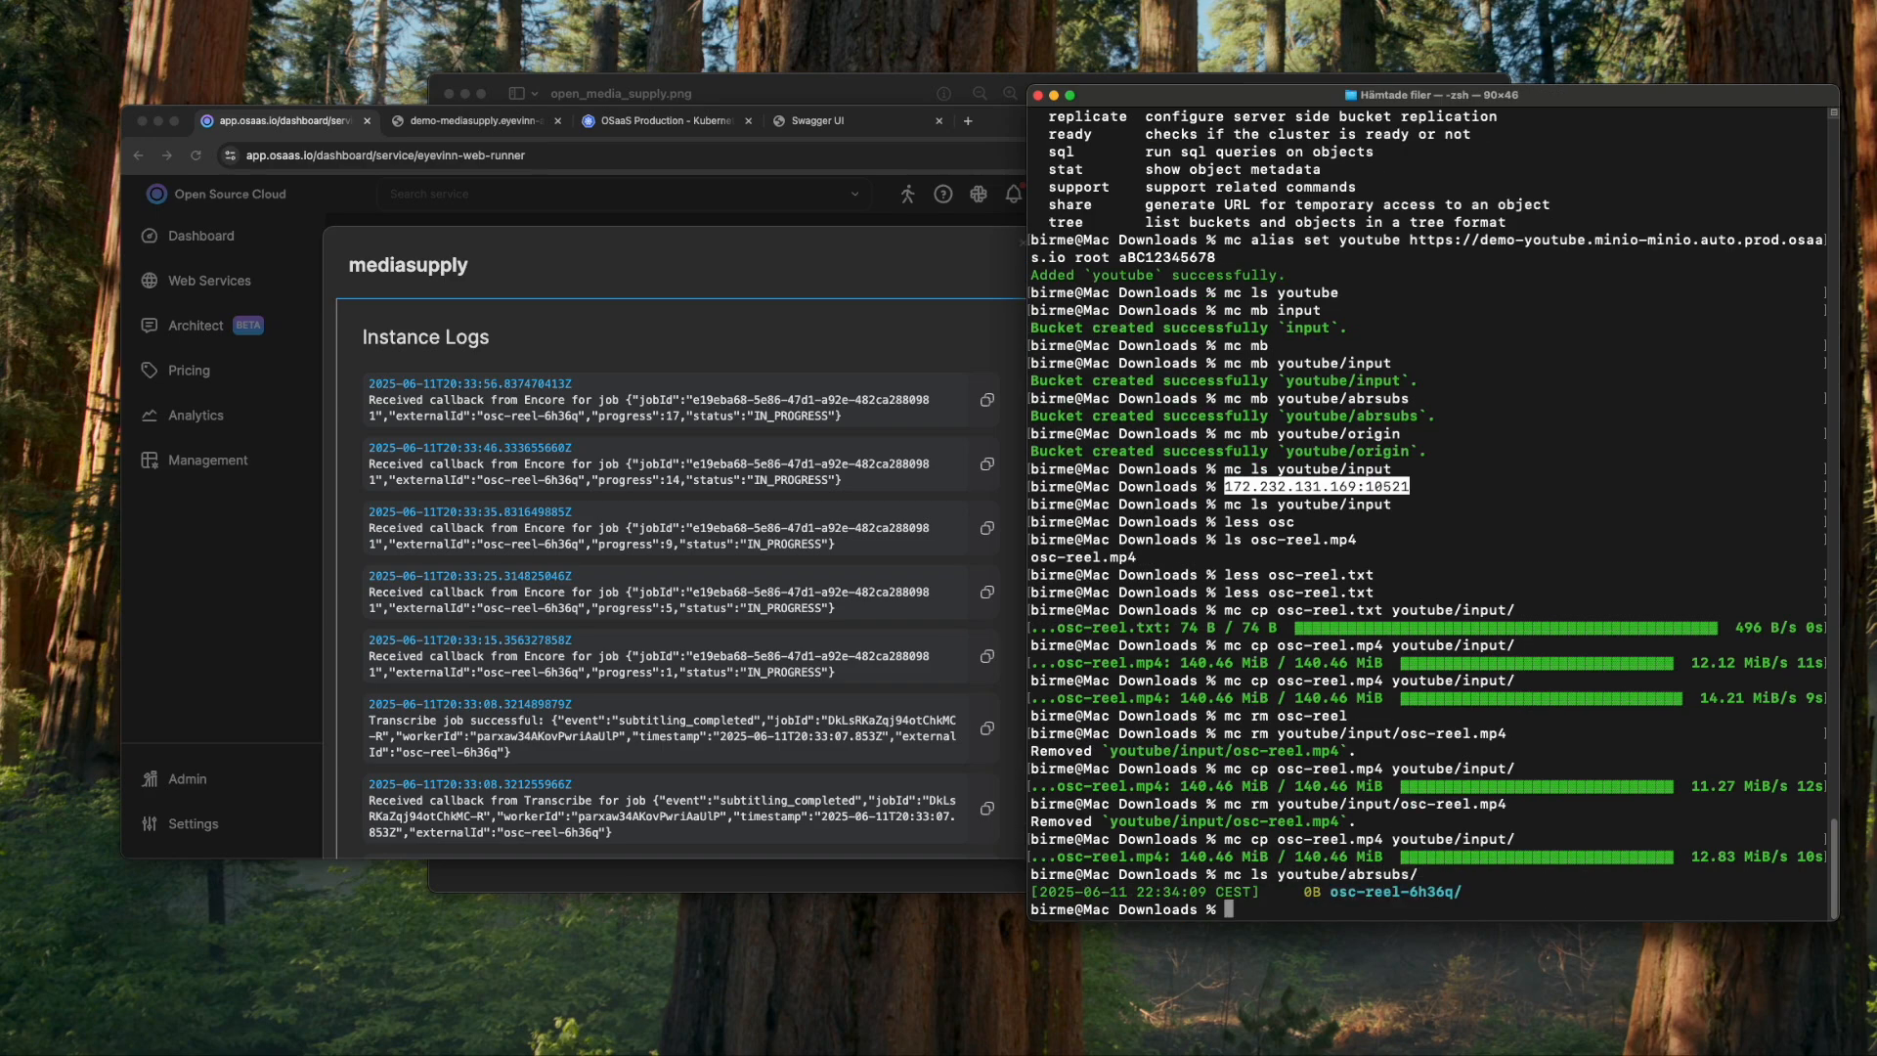
{"action": "key", "text": "Up"}
{"action": "type", "text": "osc-re"}
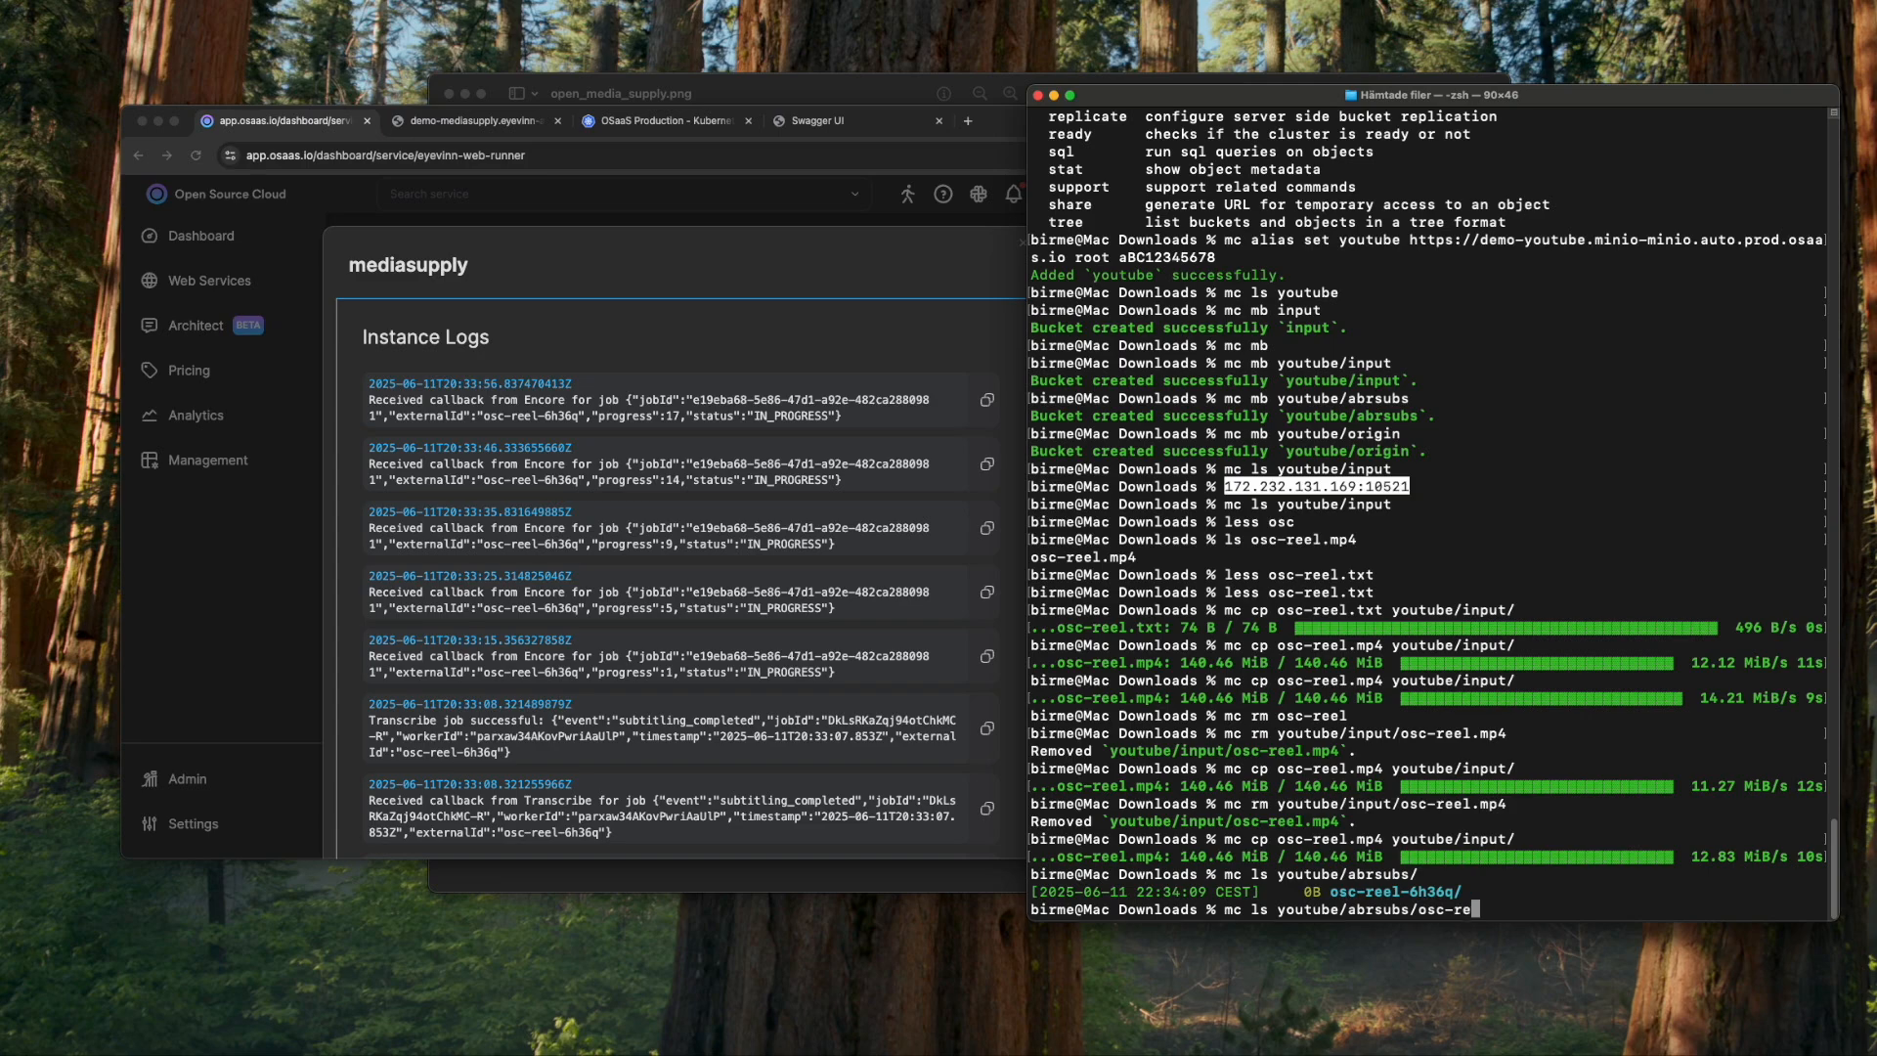
{"action": "type", "text": "el-6h36q/"}
{"action": "key", "text": "Return"}
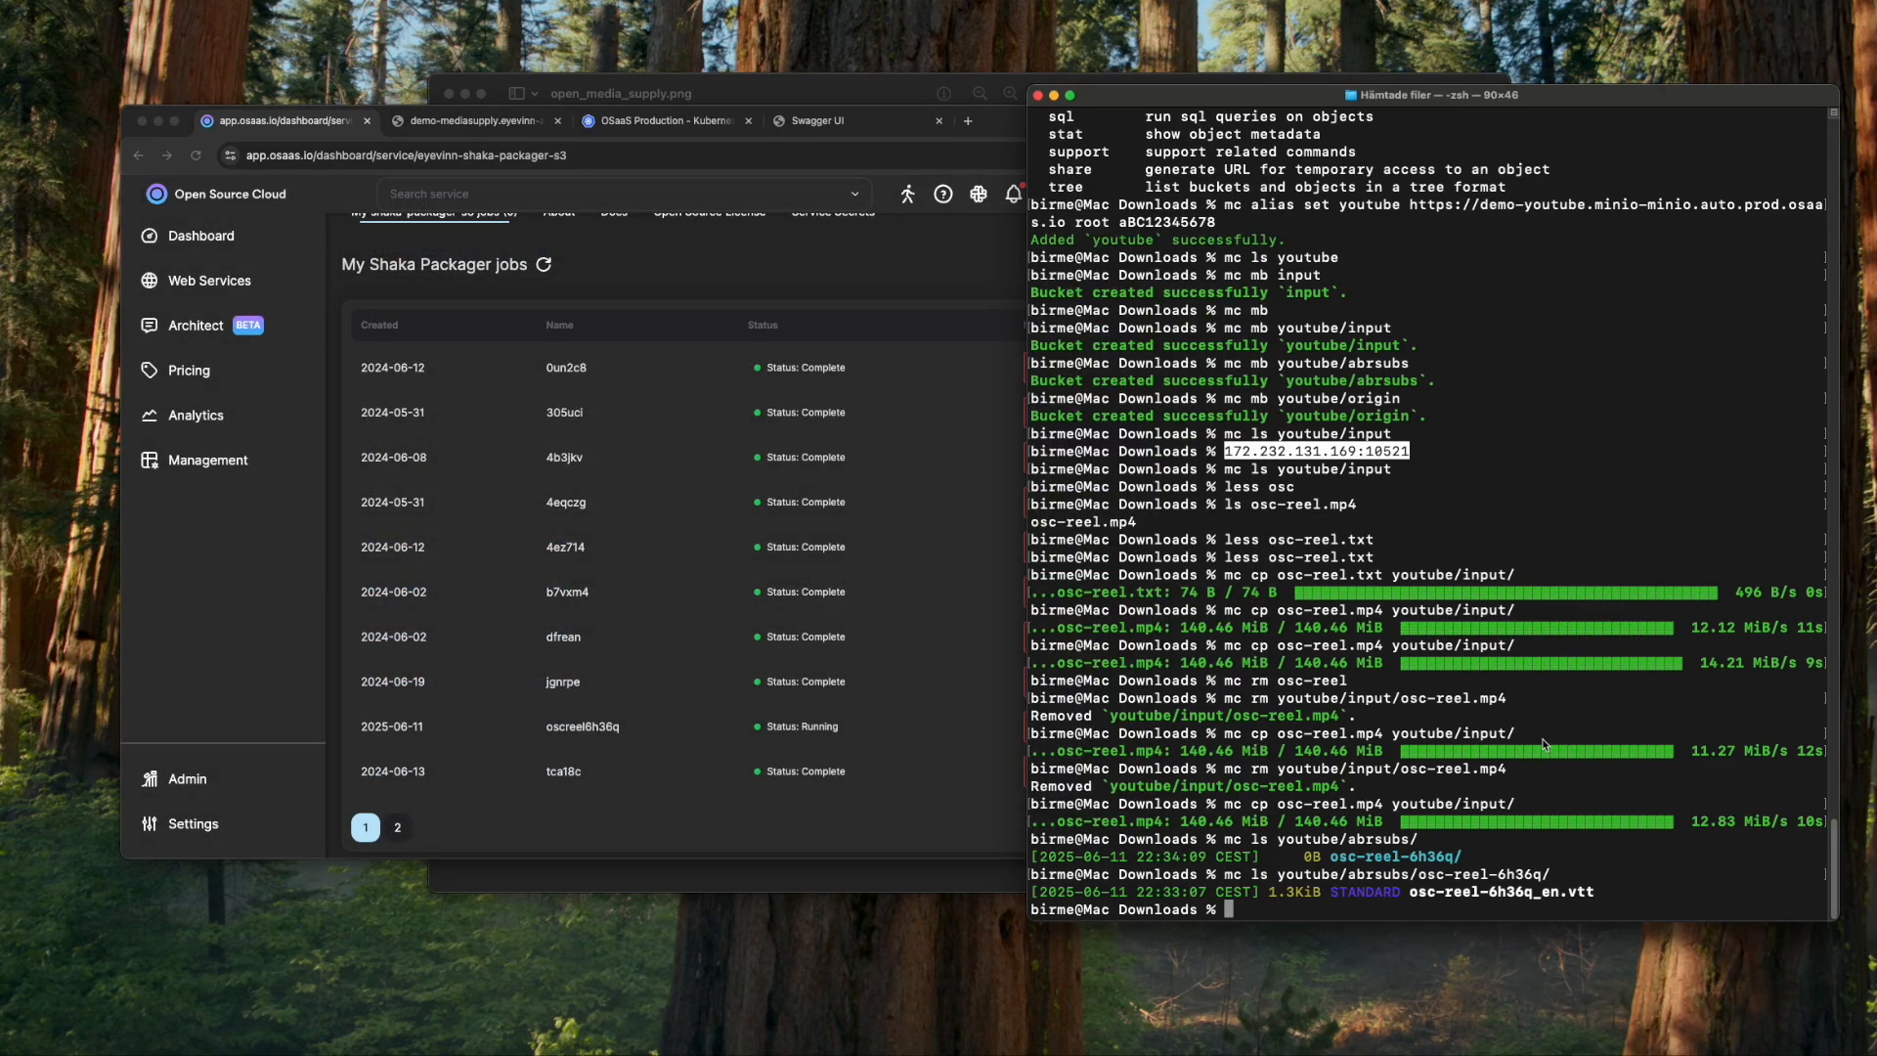
{"action": "key", "text": "Up"}
{"action": "key", "text": "Return"}
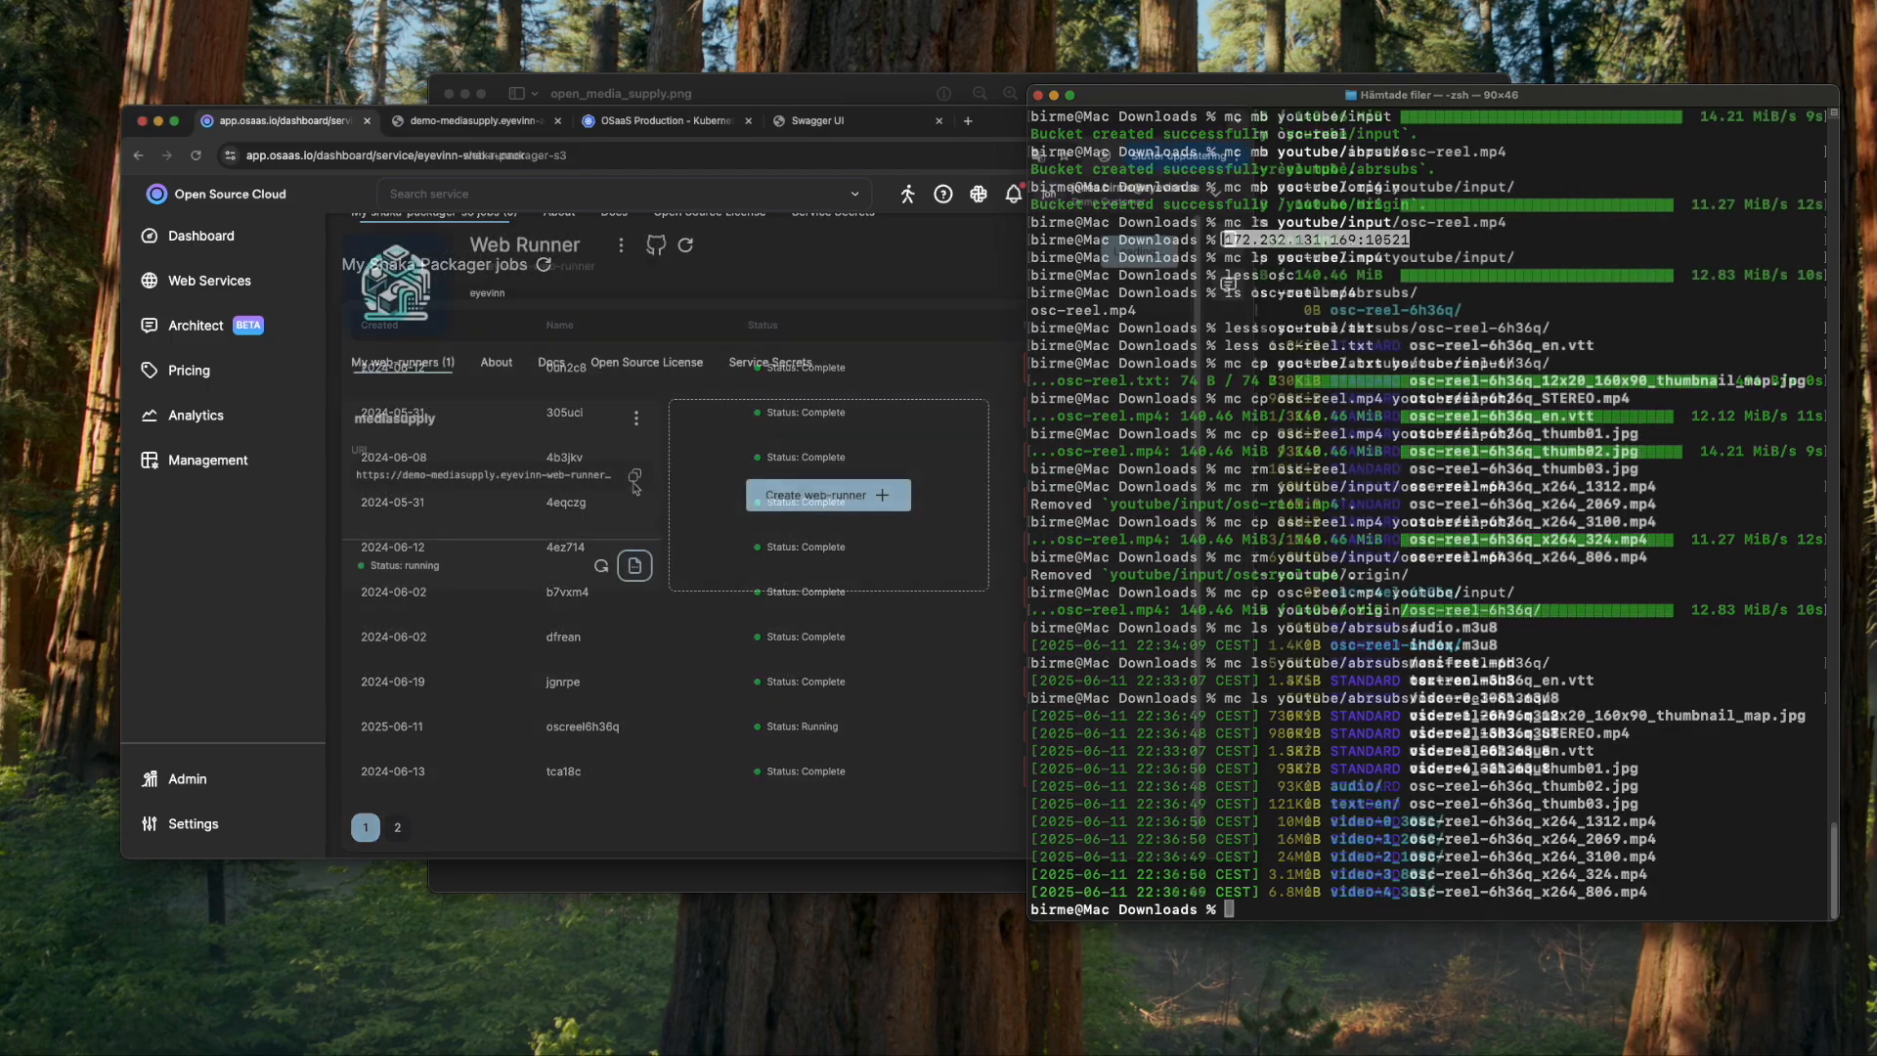
- Check the web runner's instance logs and close them
{"action": "left_click", "coordinate": [641, 565]}
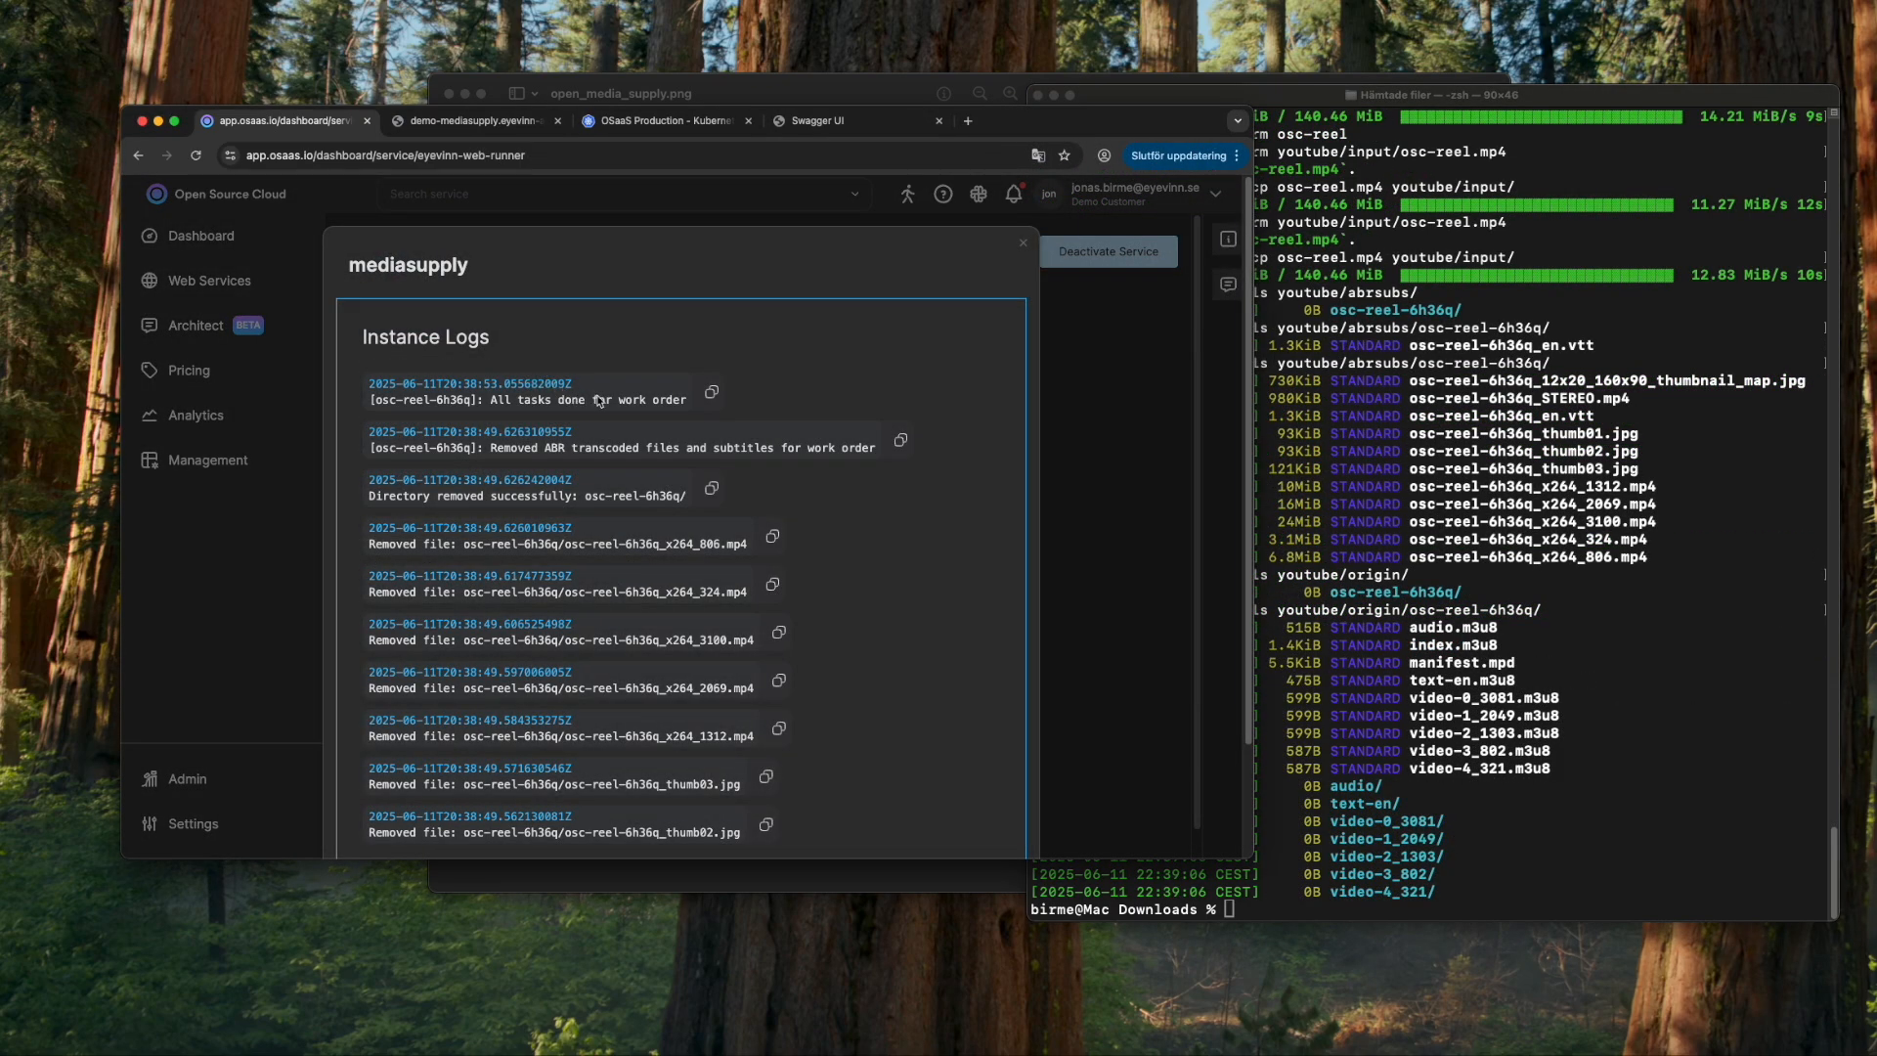
{"action": "left_click", "coordinate": [1022, 243]}
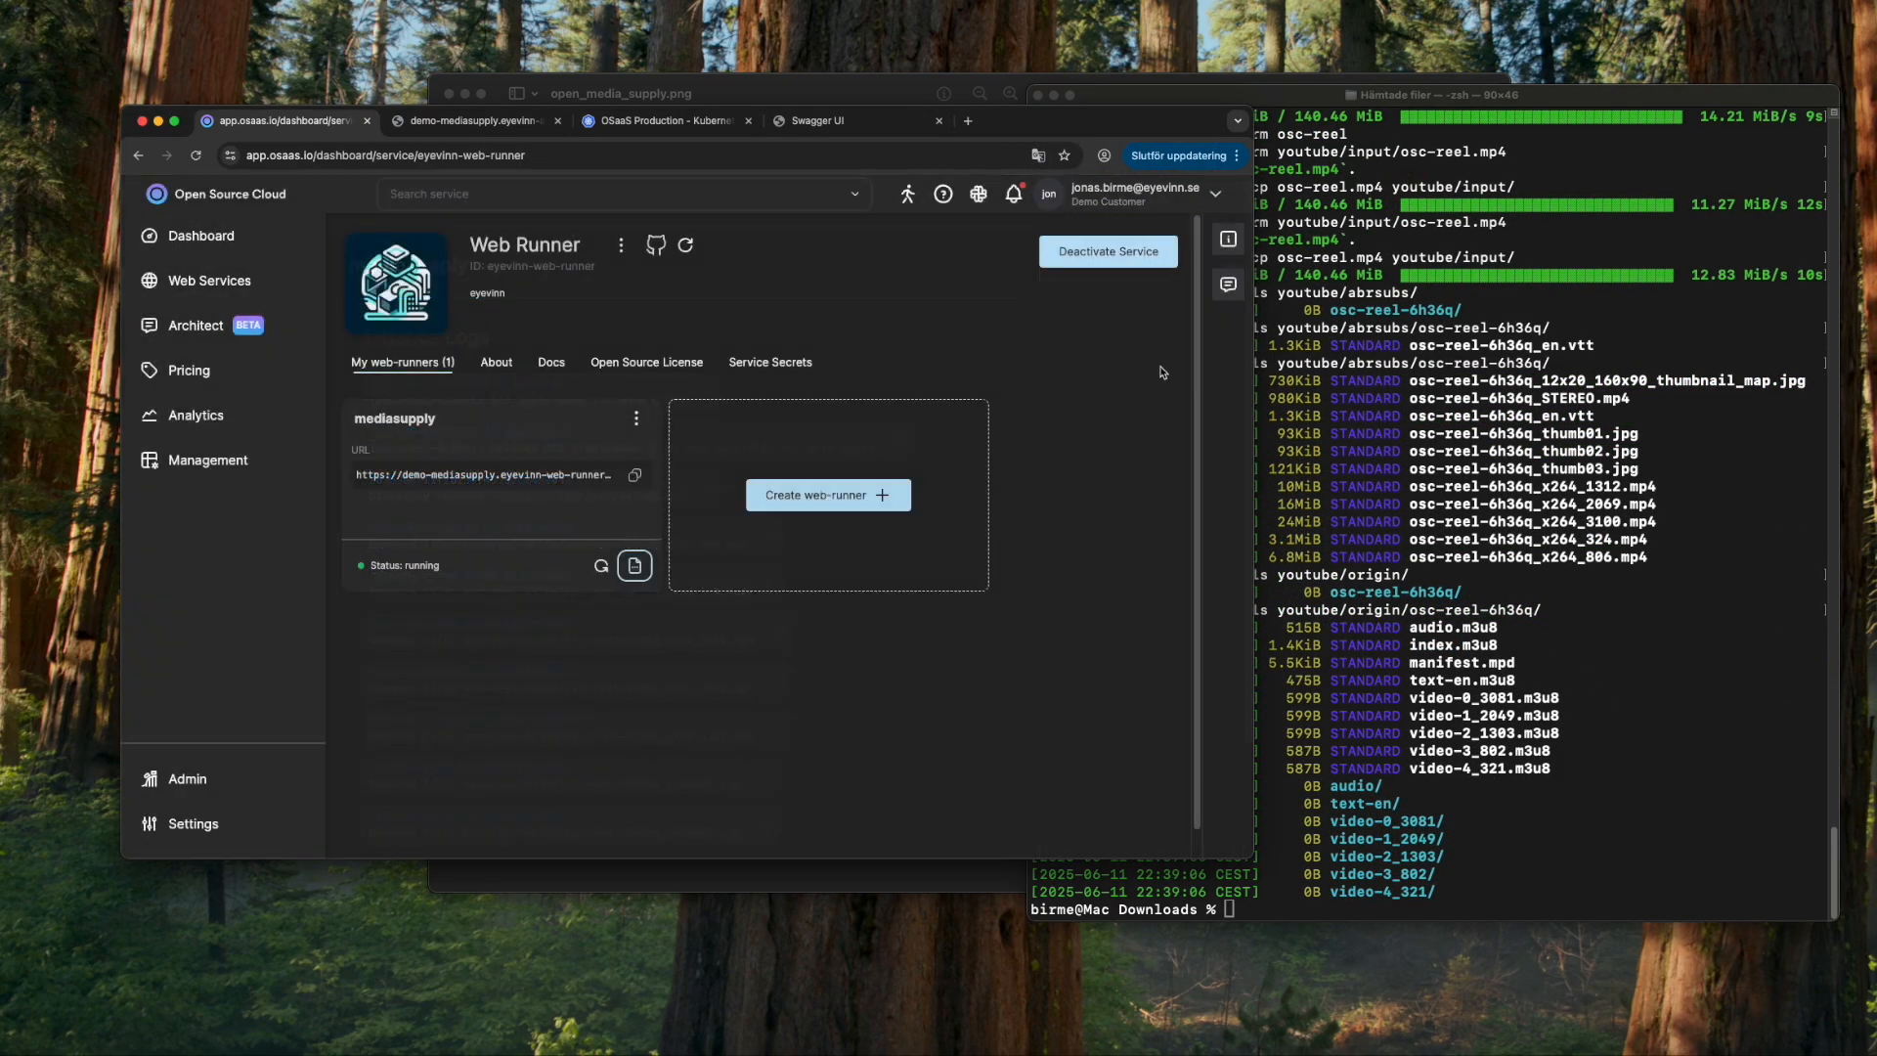
{"action": "left_click", "coordinate": [1615, 493]}
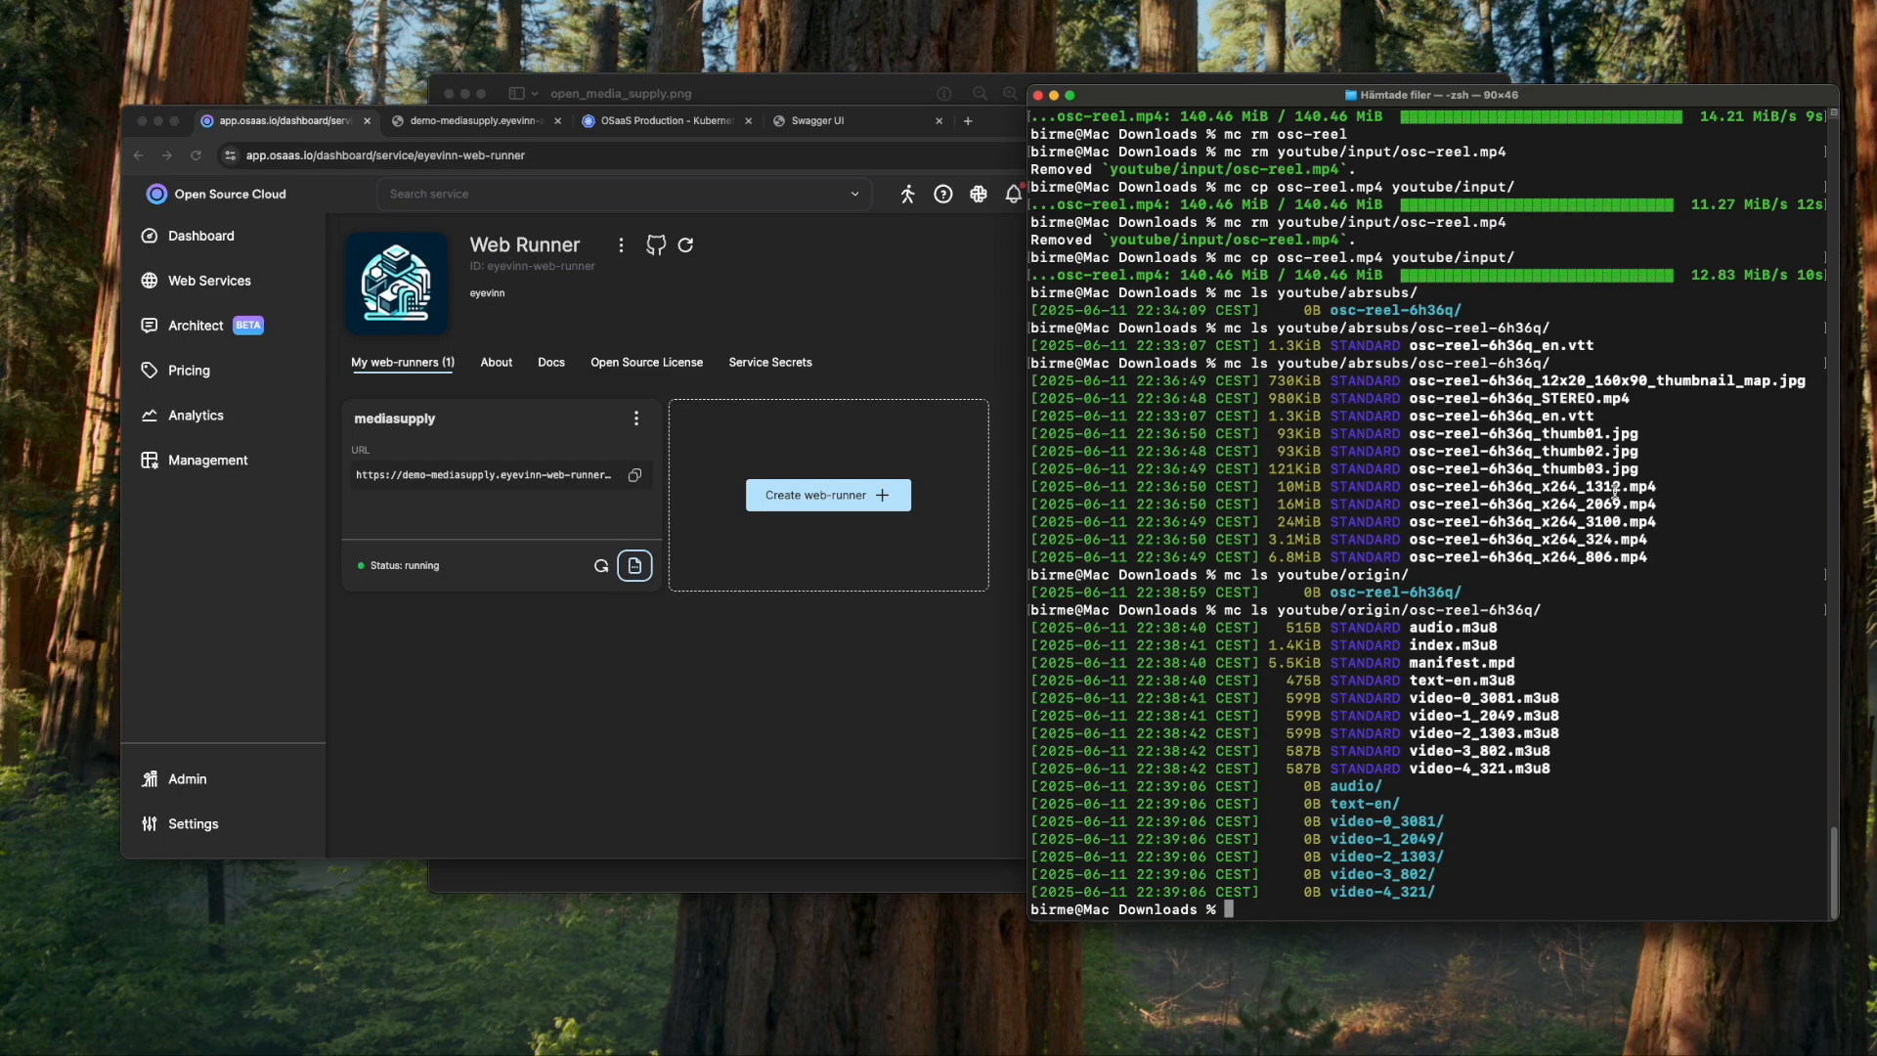
- Allow anonymous downloads on youtube/origin with mc anonymous set download
{"action": "key", "text": "Up"}
{"action": "key", "text": "ctrl+c"}
{"action": "type", "text": "mc down"}
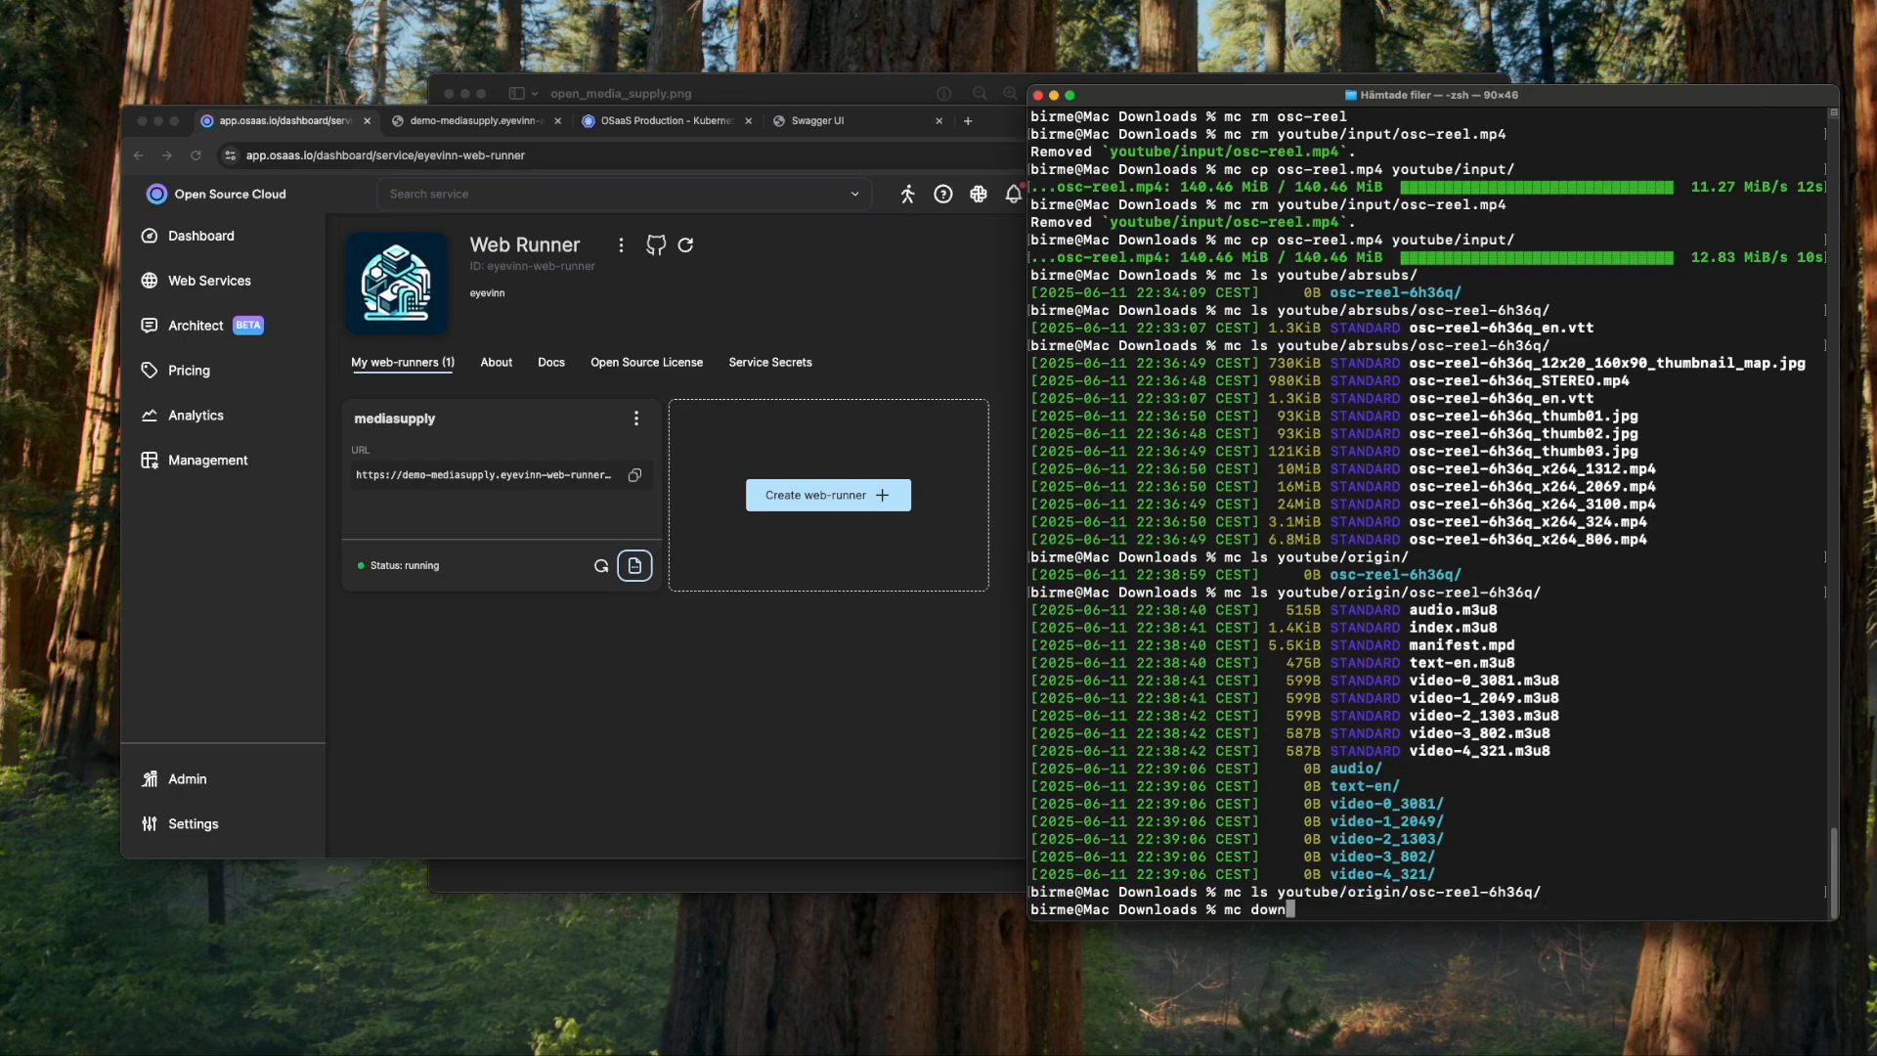
{"action": "key", "text": "Return"}
{"action": "type", "text": "anonymo"}
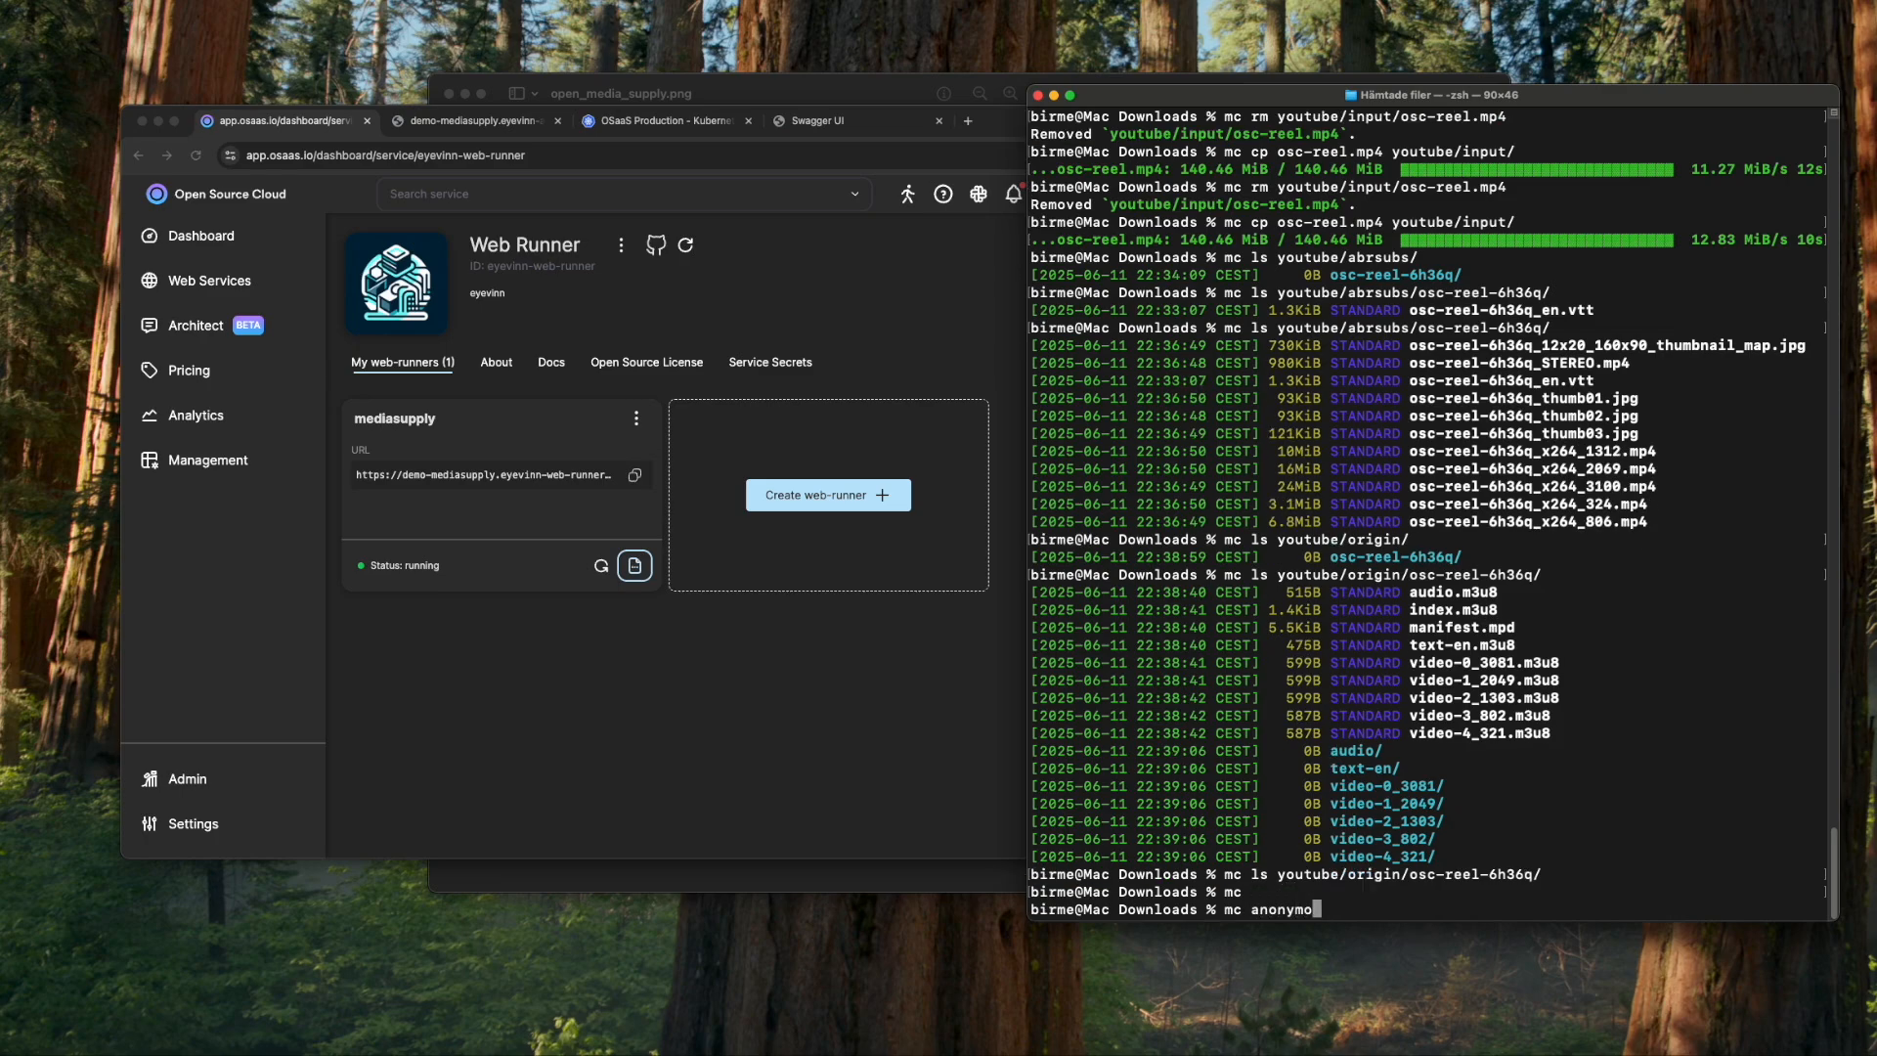
{"action": "type", "text": "us set download youtube/origin"}
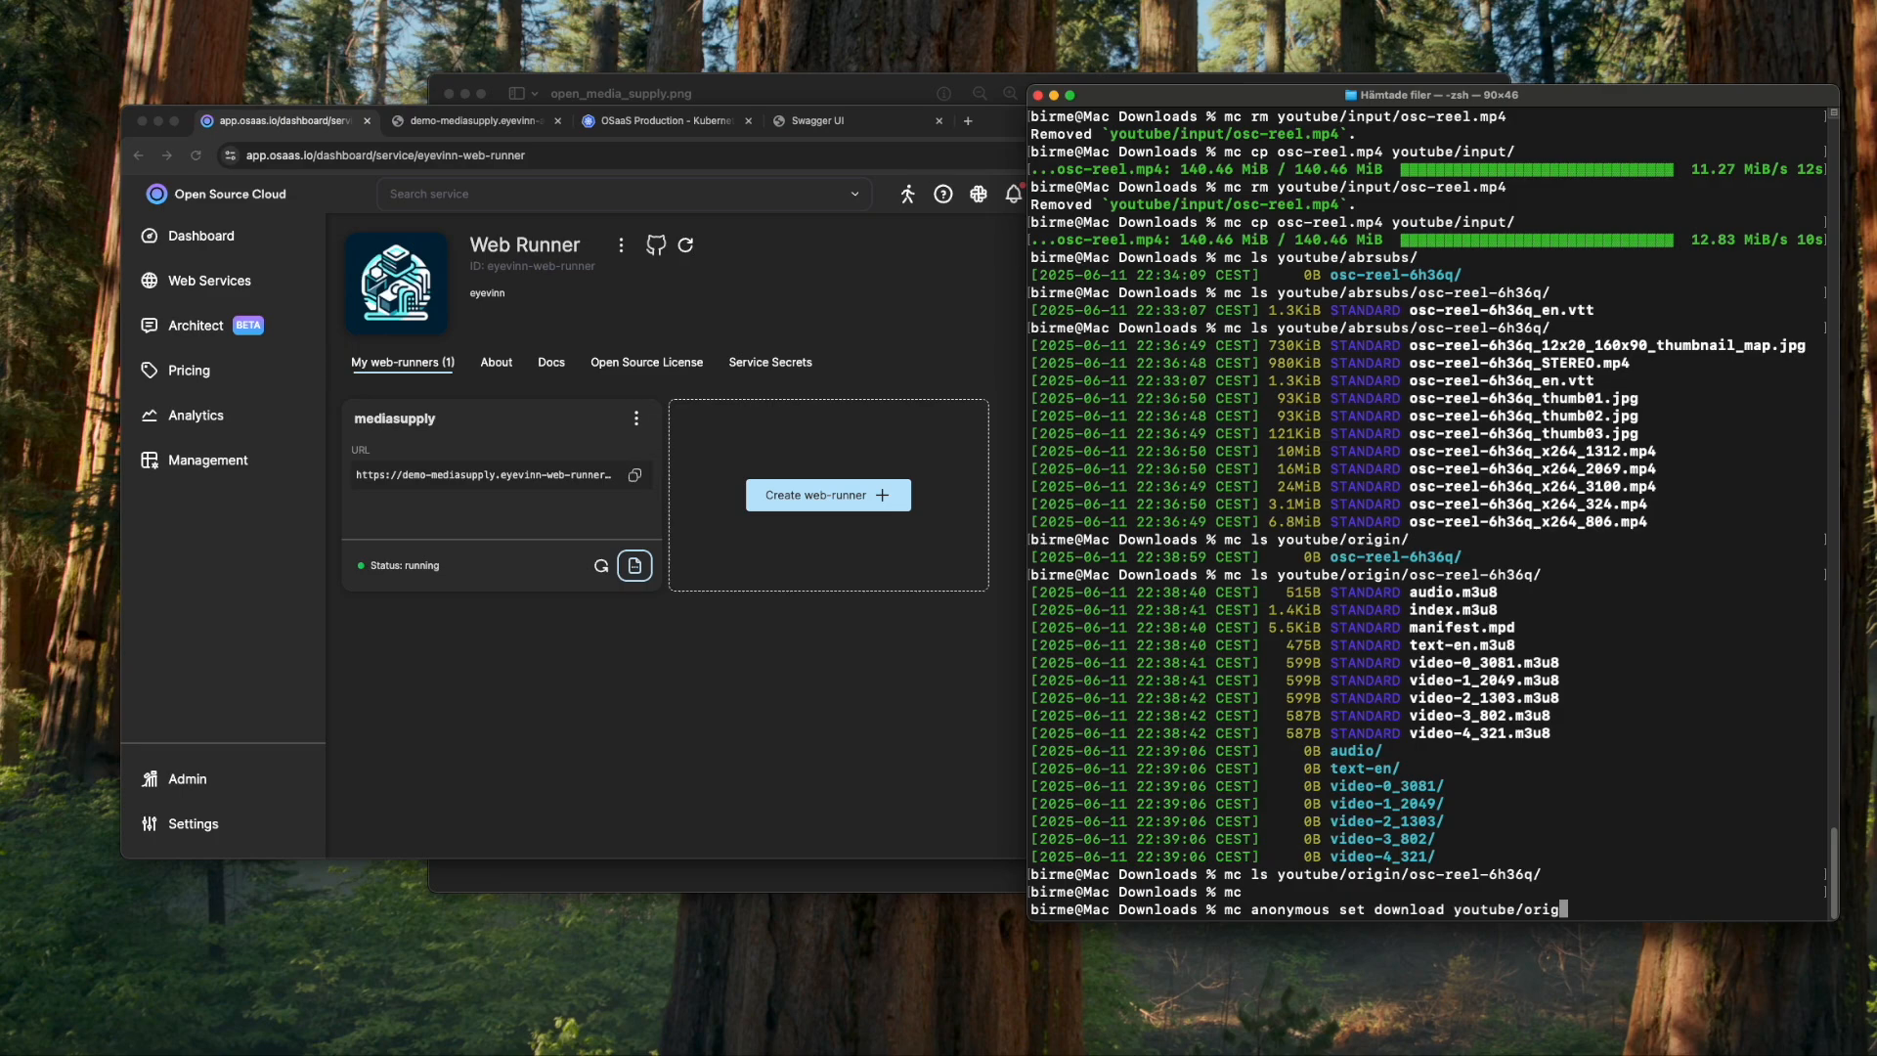
{"action": "key", "text": "Return"}
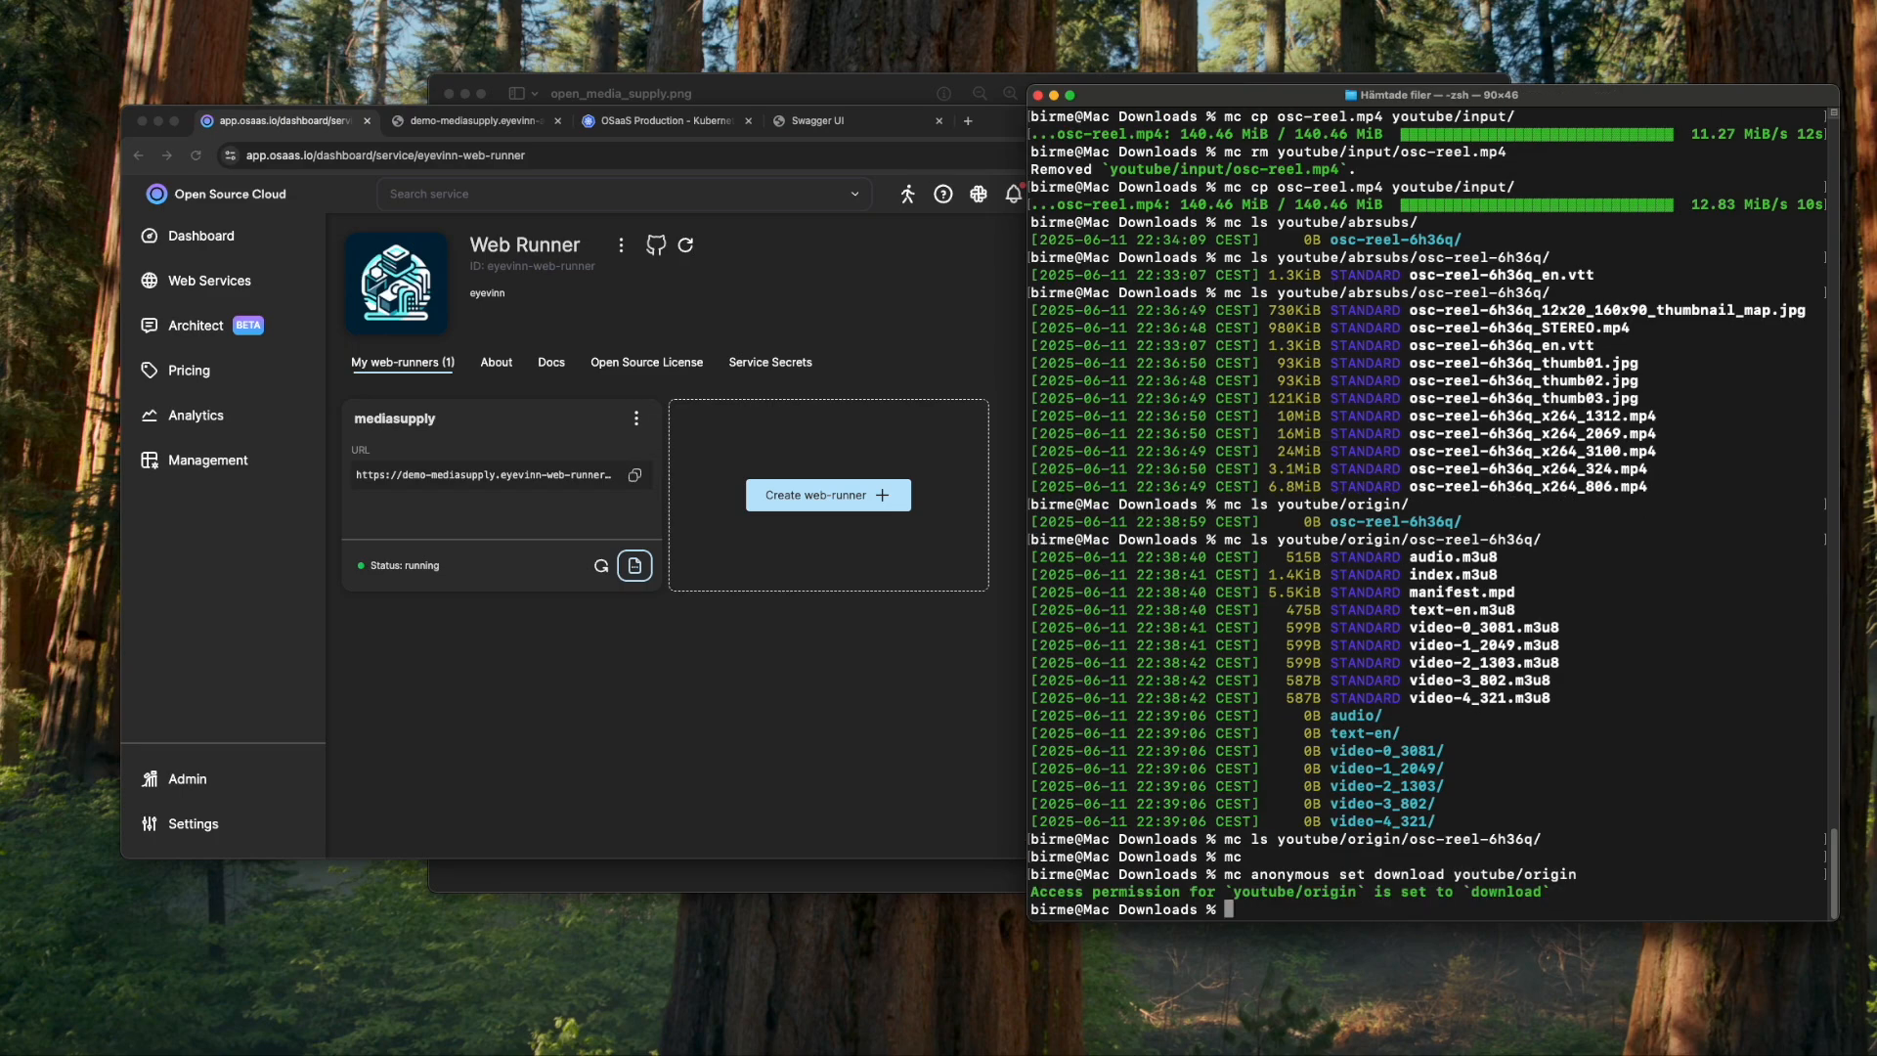
{"action": "left_click", "coordinate": [997, 354]}
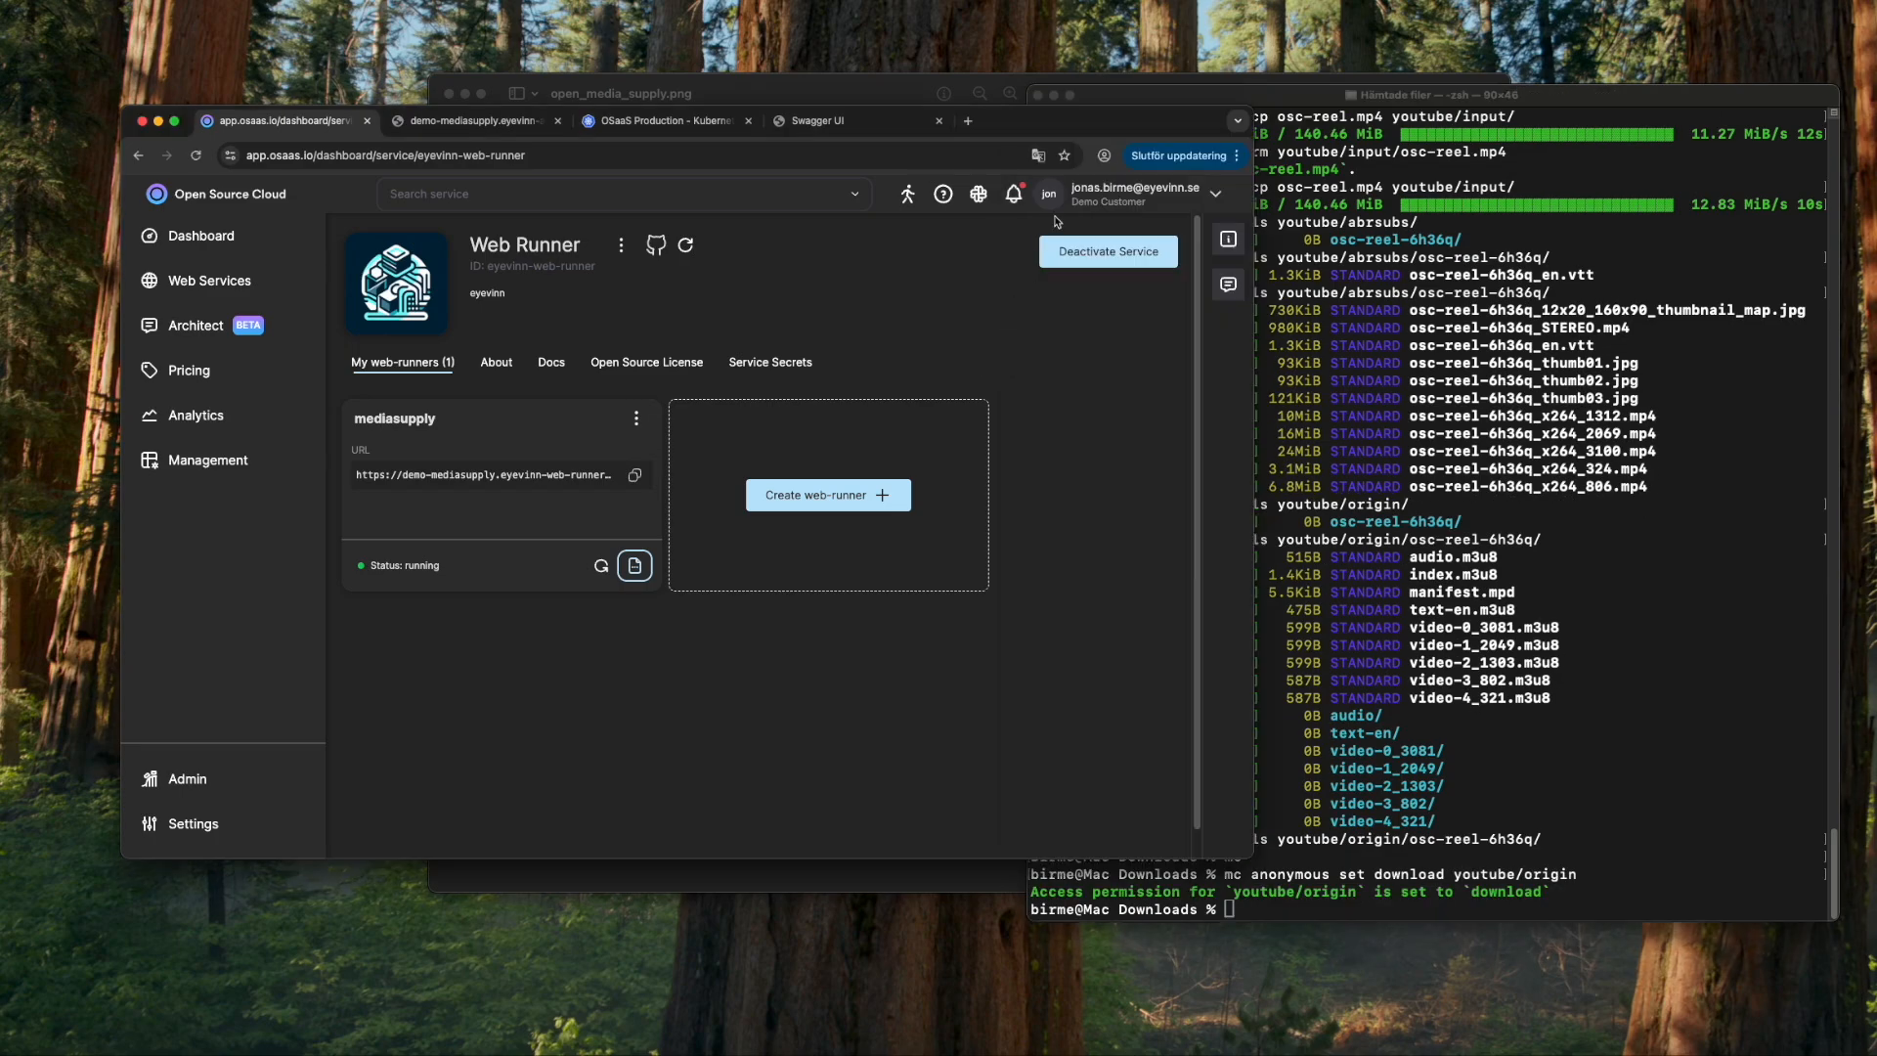
- Open web.player.eyevinn.technology in a new browser tab
{"action": "left_click", "coordinate": [971, 124]}
{"action": "type", "text": "web.player.eyevinn.technology"}
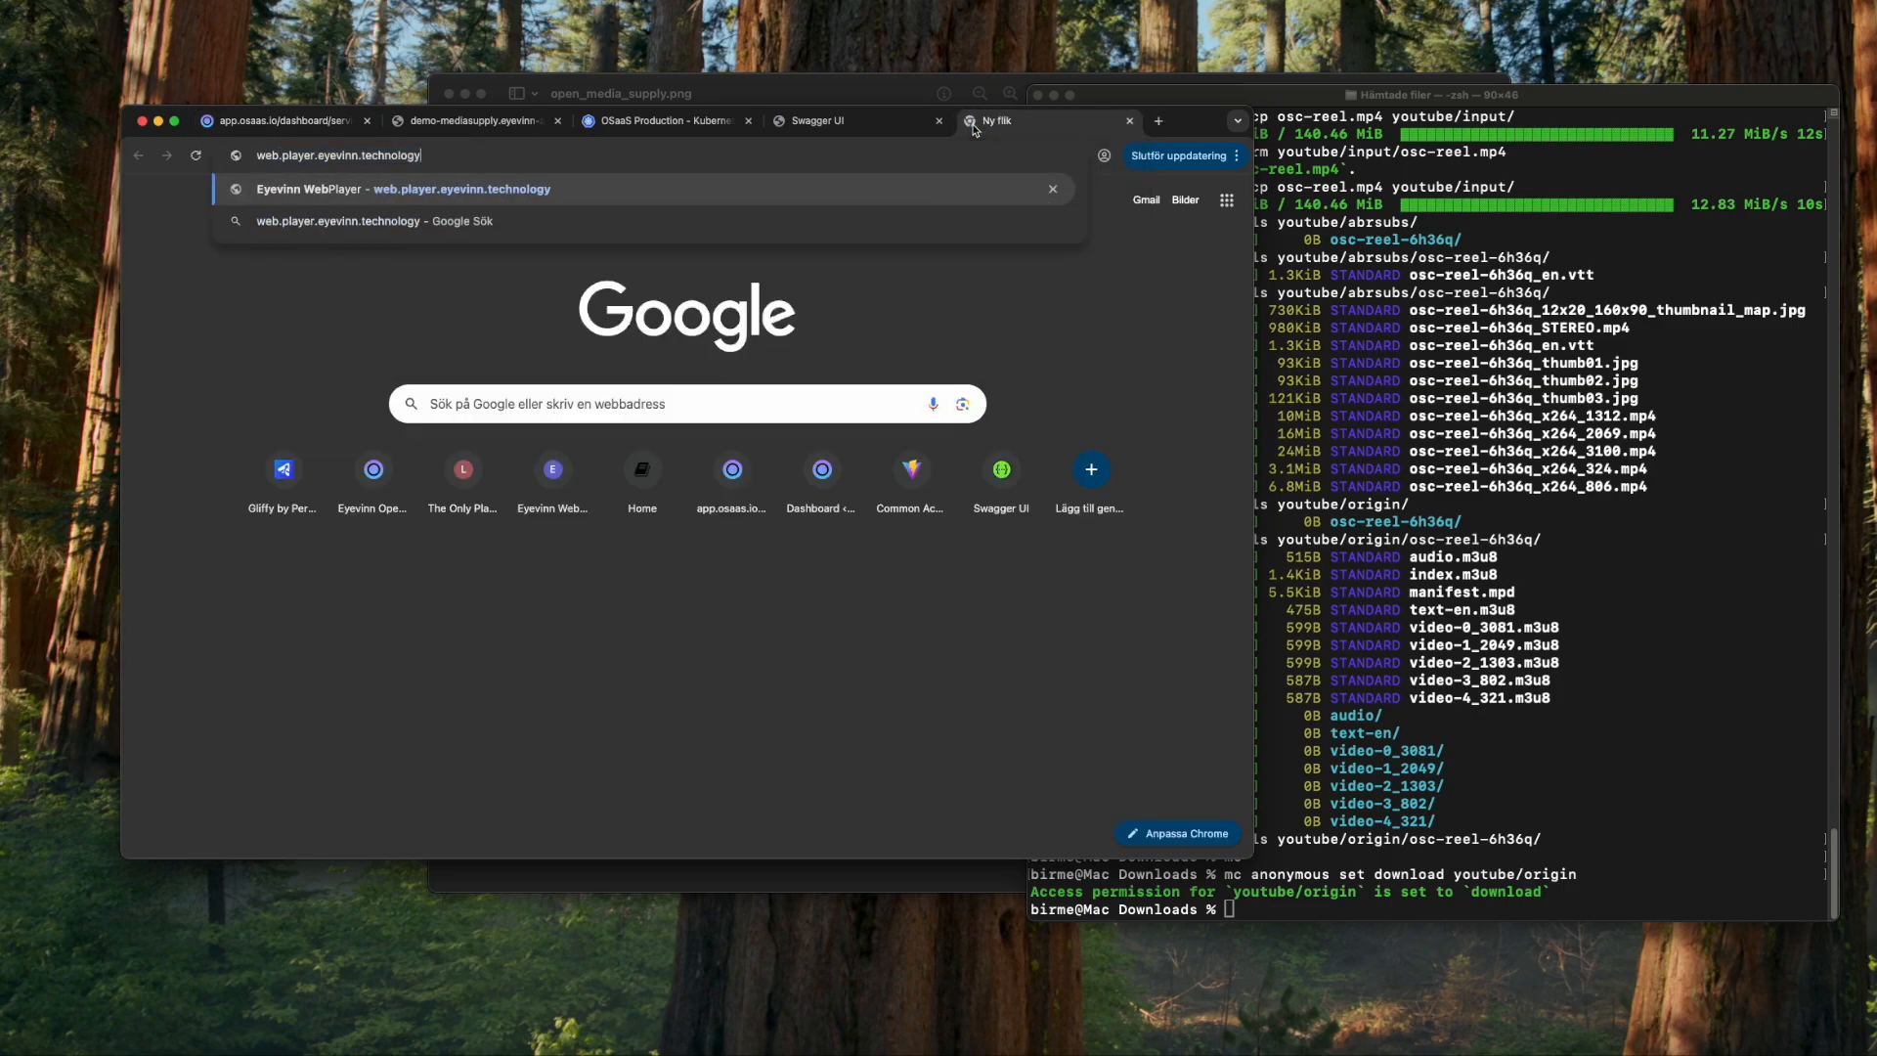
{"action": "key", "text": "Return"}
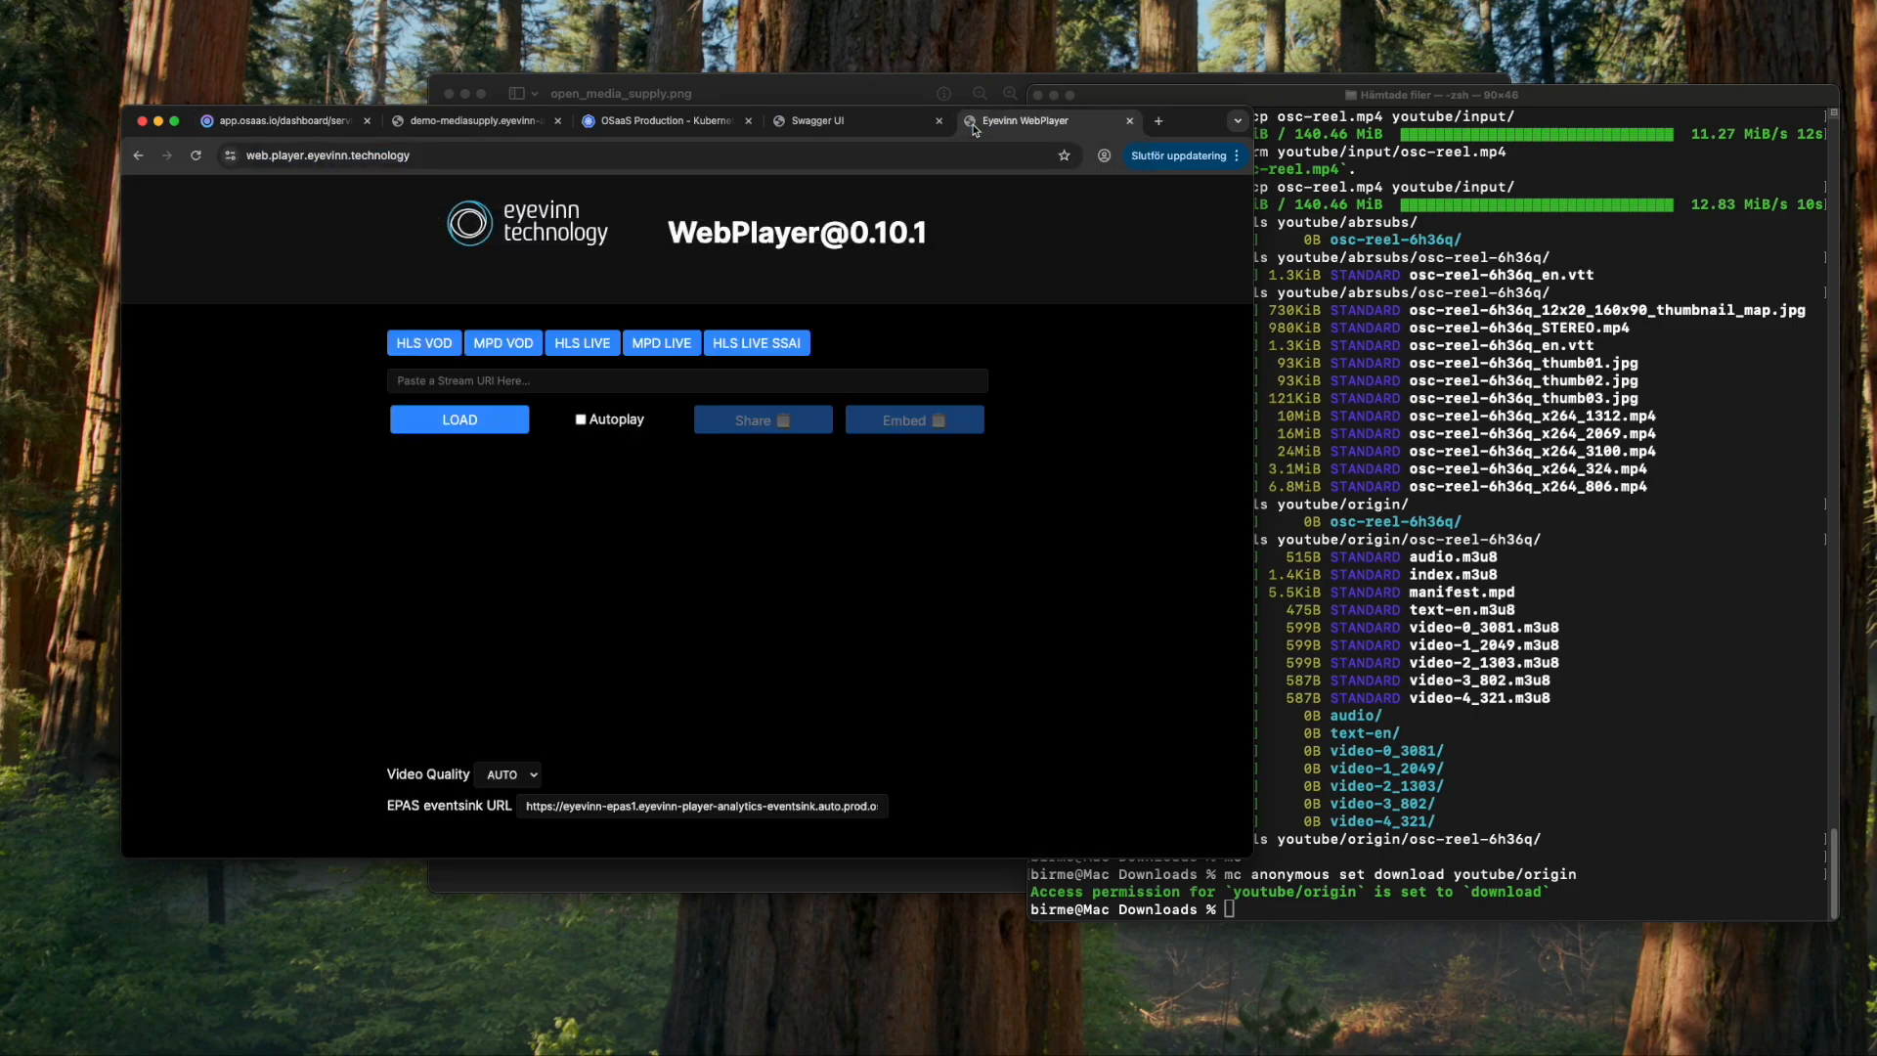
{"action": "left_click", "coordinate": [846, 380]}
{"action": "type", "text": "http"}
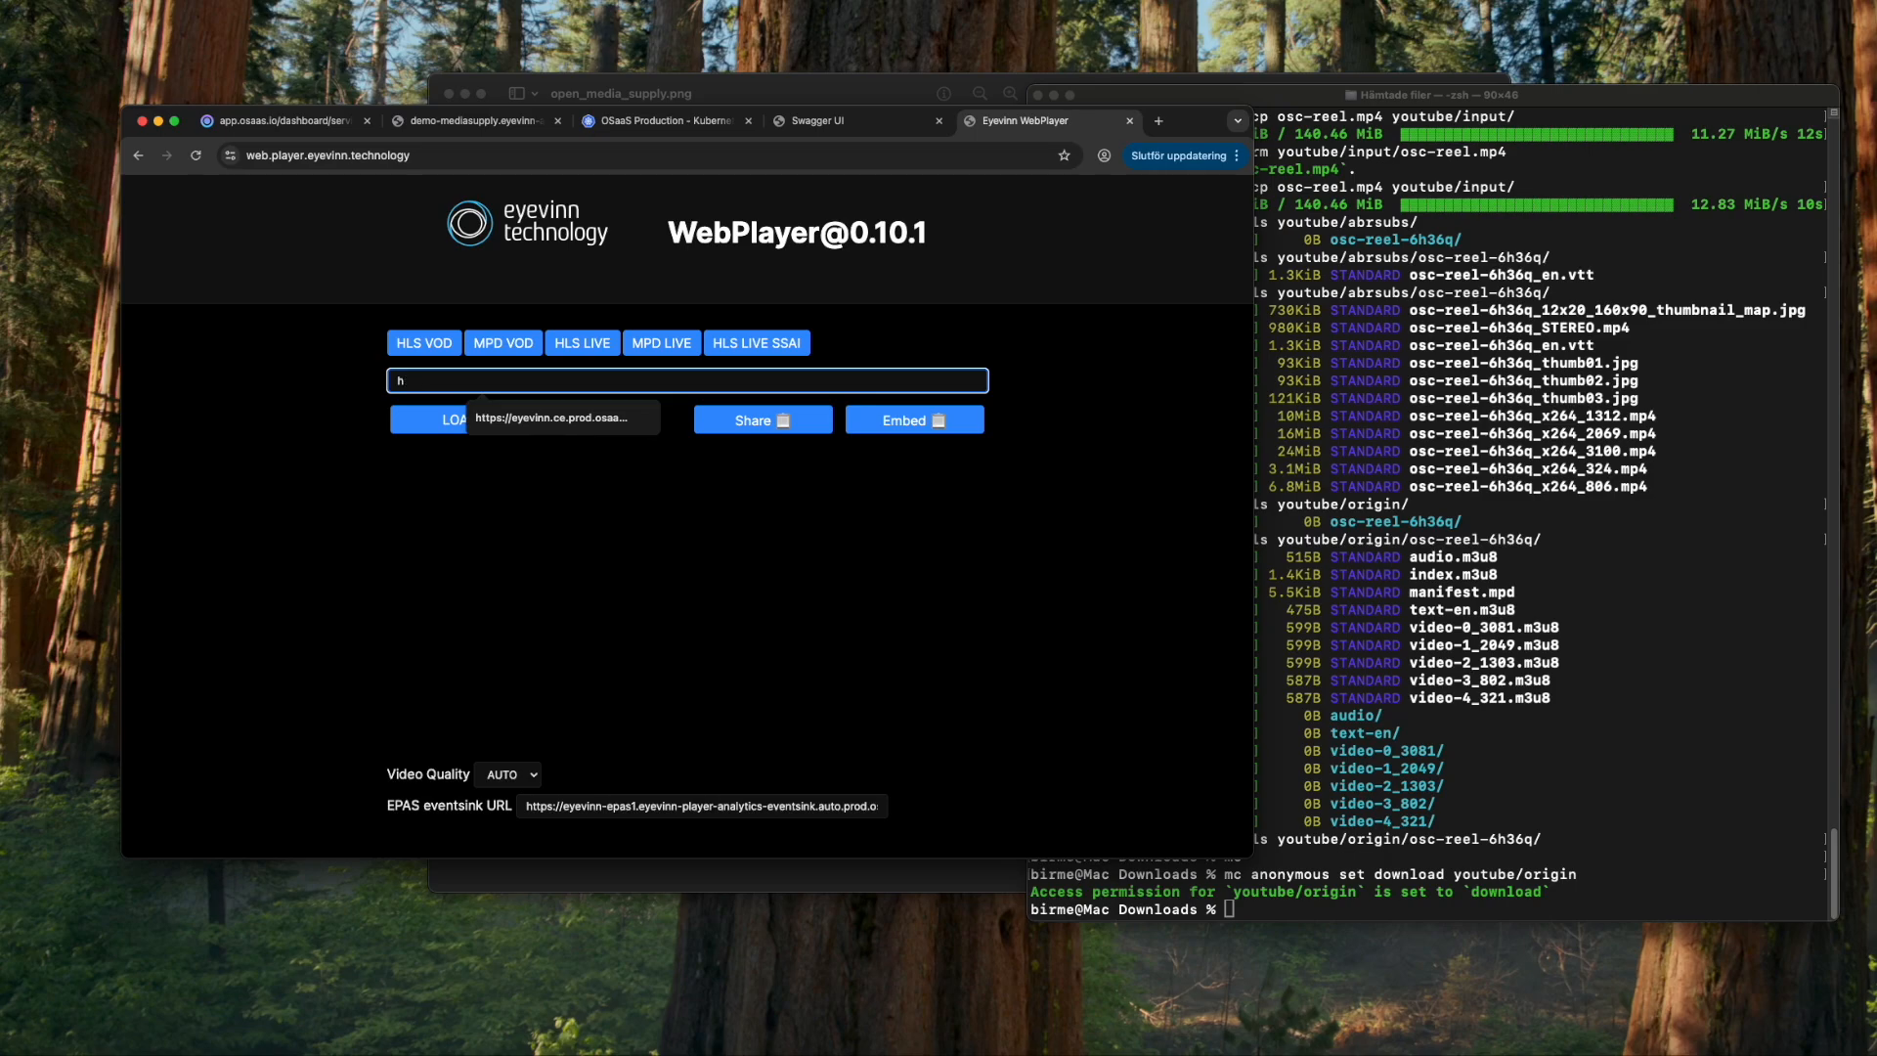
{"action": "key", "text": "BackSpace"}
- Enter the MinIO address followed by 'origin' in the stream URI field
{"action": "left_click", "coordinate": [1554, 531]}
{"action": "scroll", "coordinate": [1554, 531], "scroll_direction": "up", "scroll_amount": 10}
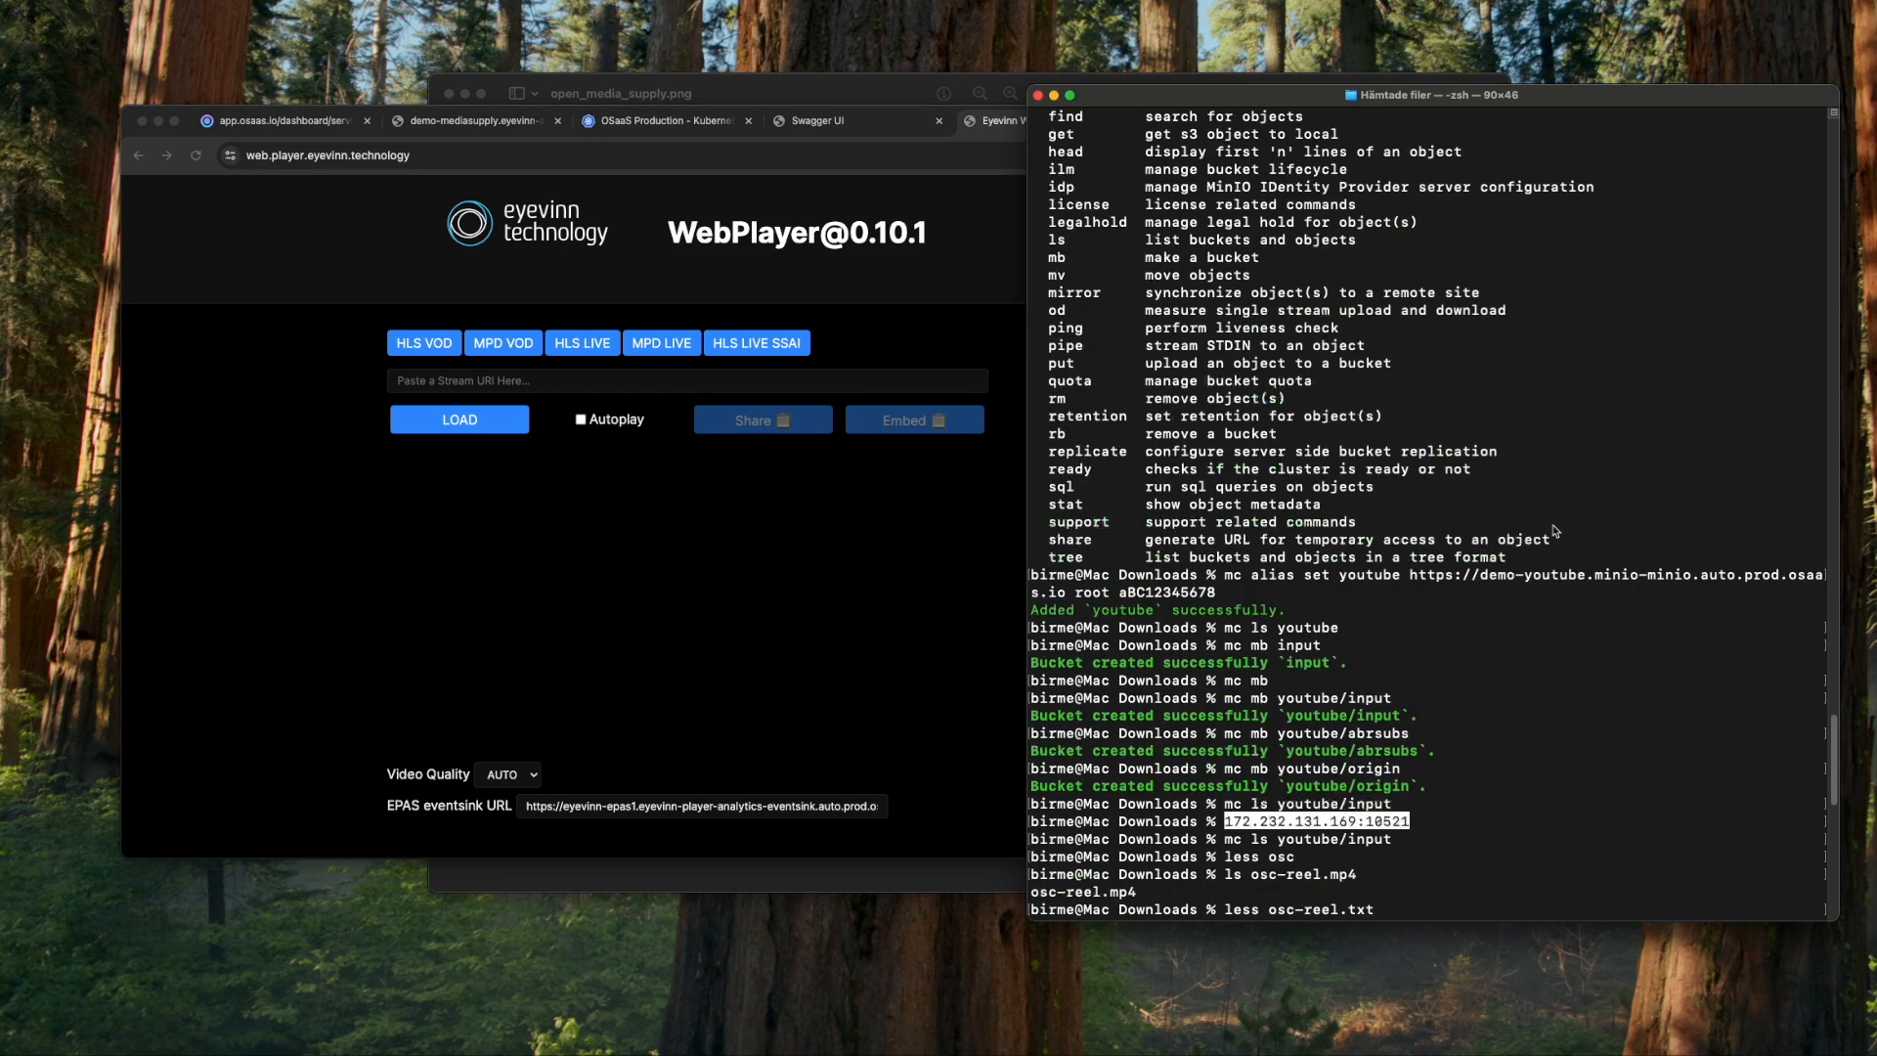
{"action": "scroll", "coordinate": [1554, 531], "scroll_direction": "down", "scroll_amount": 1}
{"action": "left_click_drag", "start_coordinate": [1409, 557], "coordinate": [1065, 577]}
{"action": "scroll", "coordinate": [1071, 582], "scroll_direction": "down", "scroll_amount": 15}
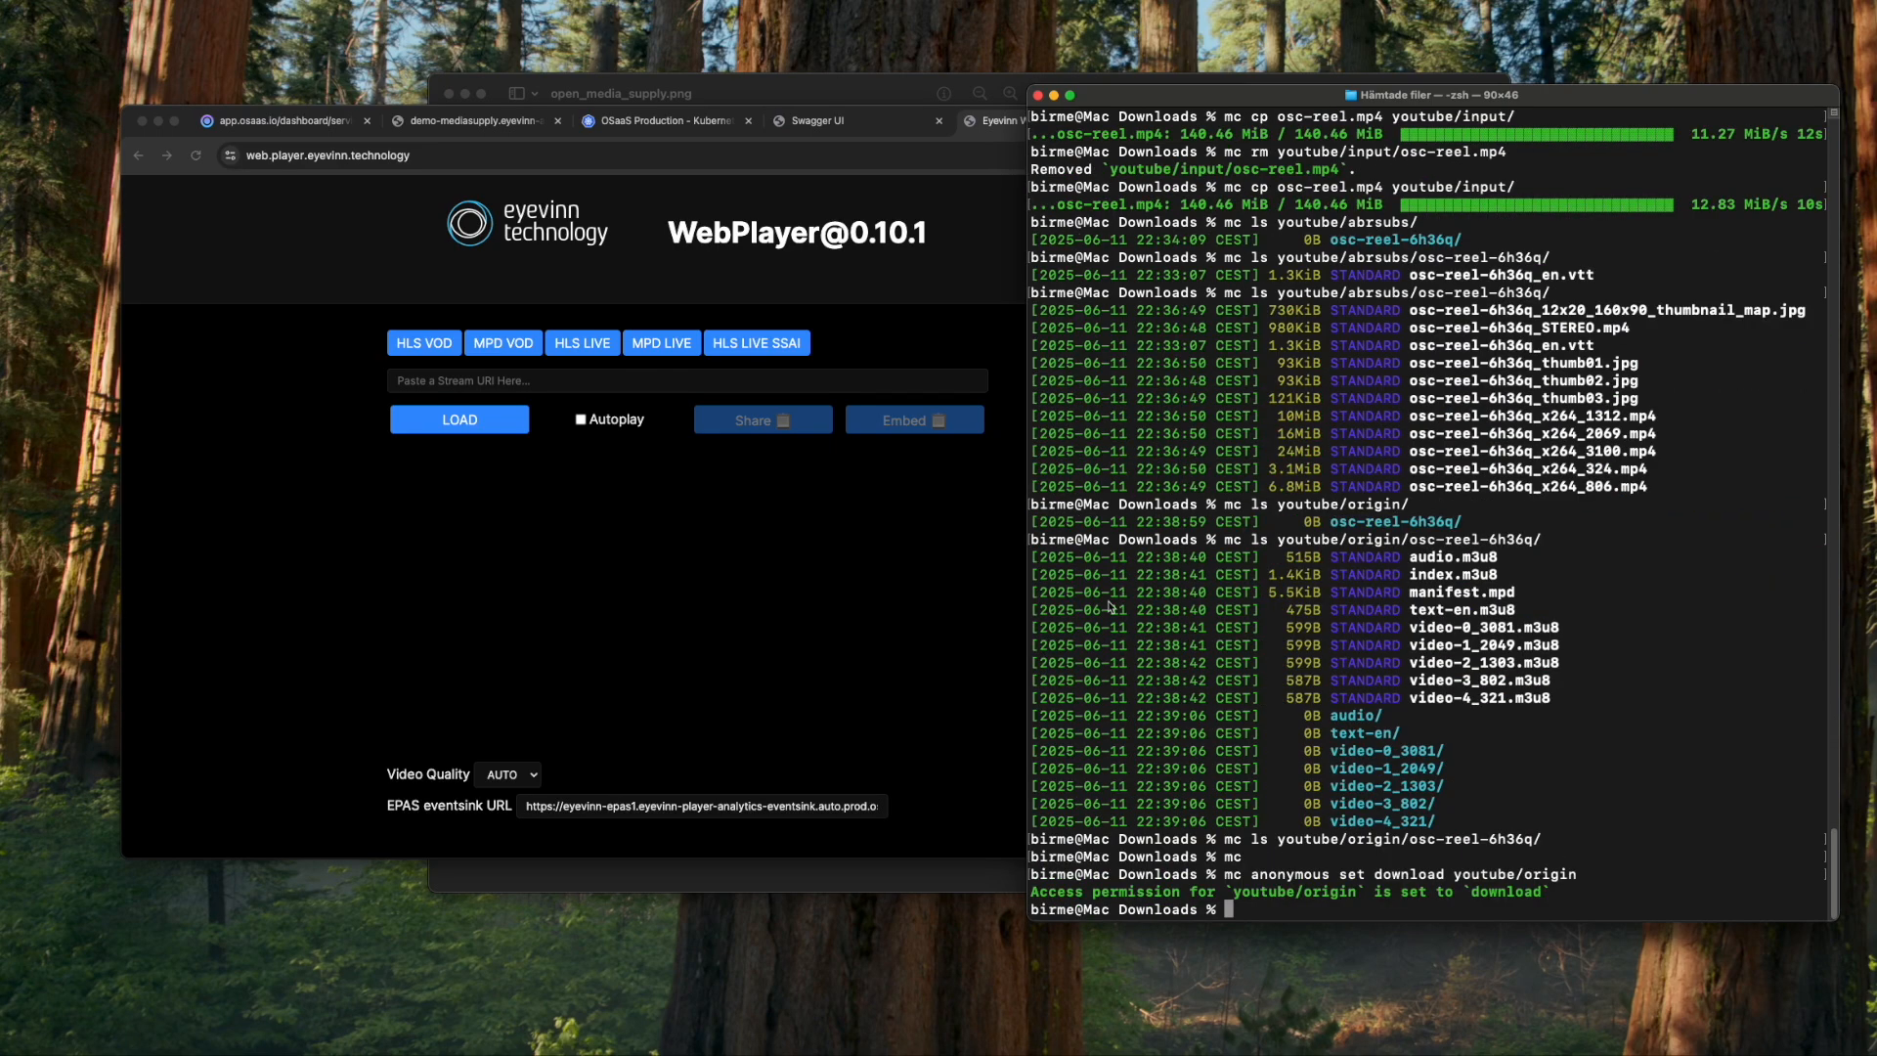
{"action": "left_click", "coordinate": [567, 383]}
{"action": "key", "text": "super+v"}
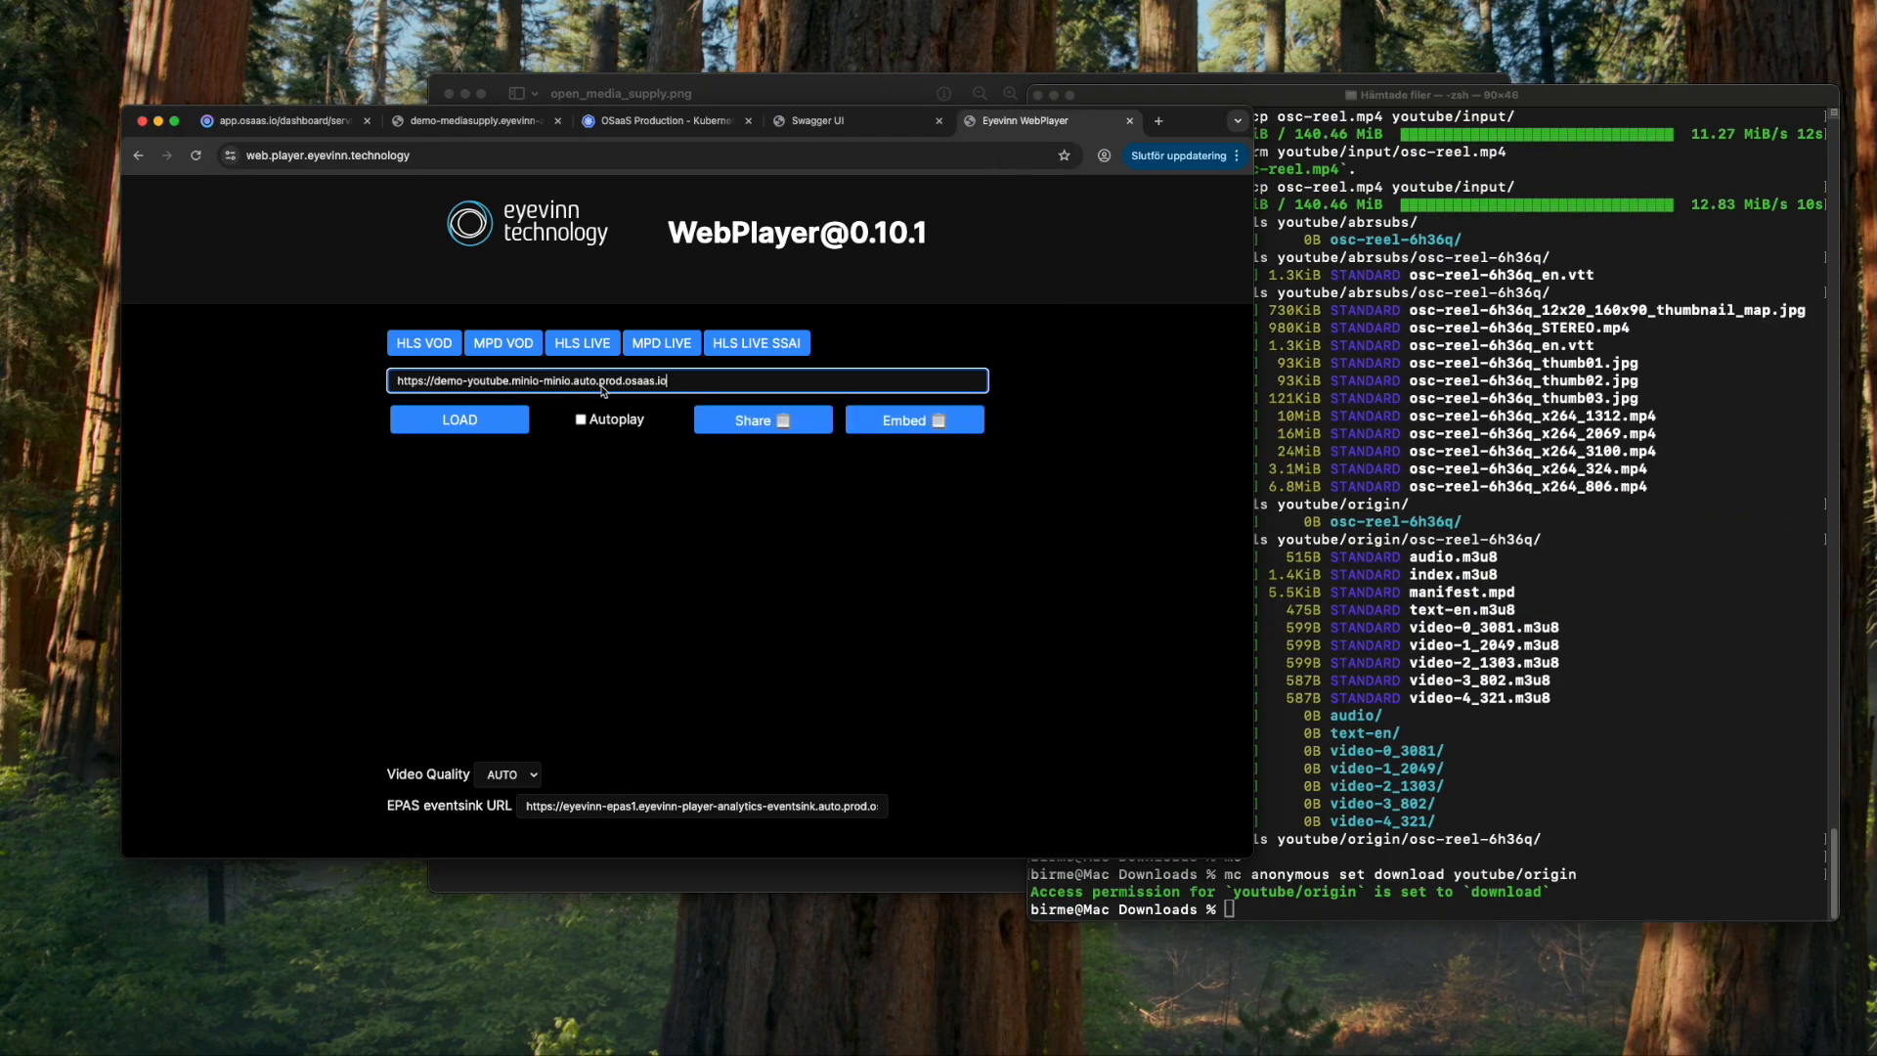
{"action": "type", "text": "origin/"}
- Append the osc-reel-6h36q folder and /index.m3u8, then load the stream
{"action": "left_click", "coordinate": [1554, 787]}
{"action": "left_click_drag", "start_coordinate": [1410, 841], "coordinate": [1533, 841]}
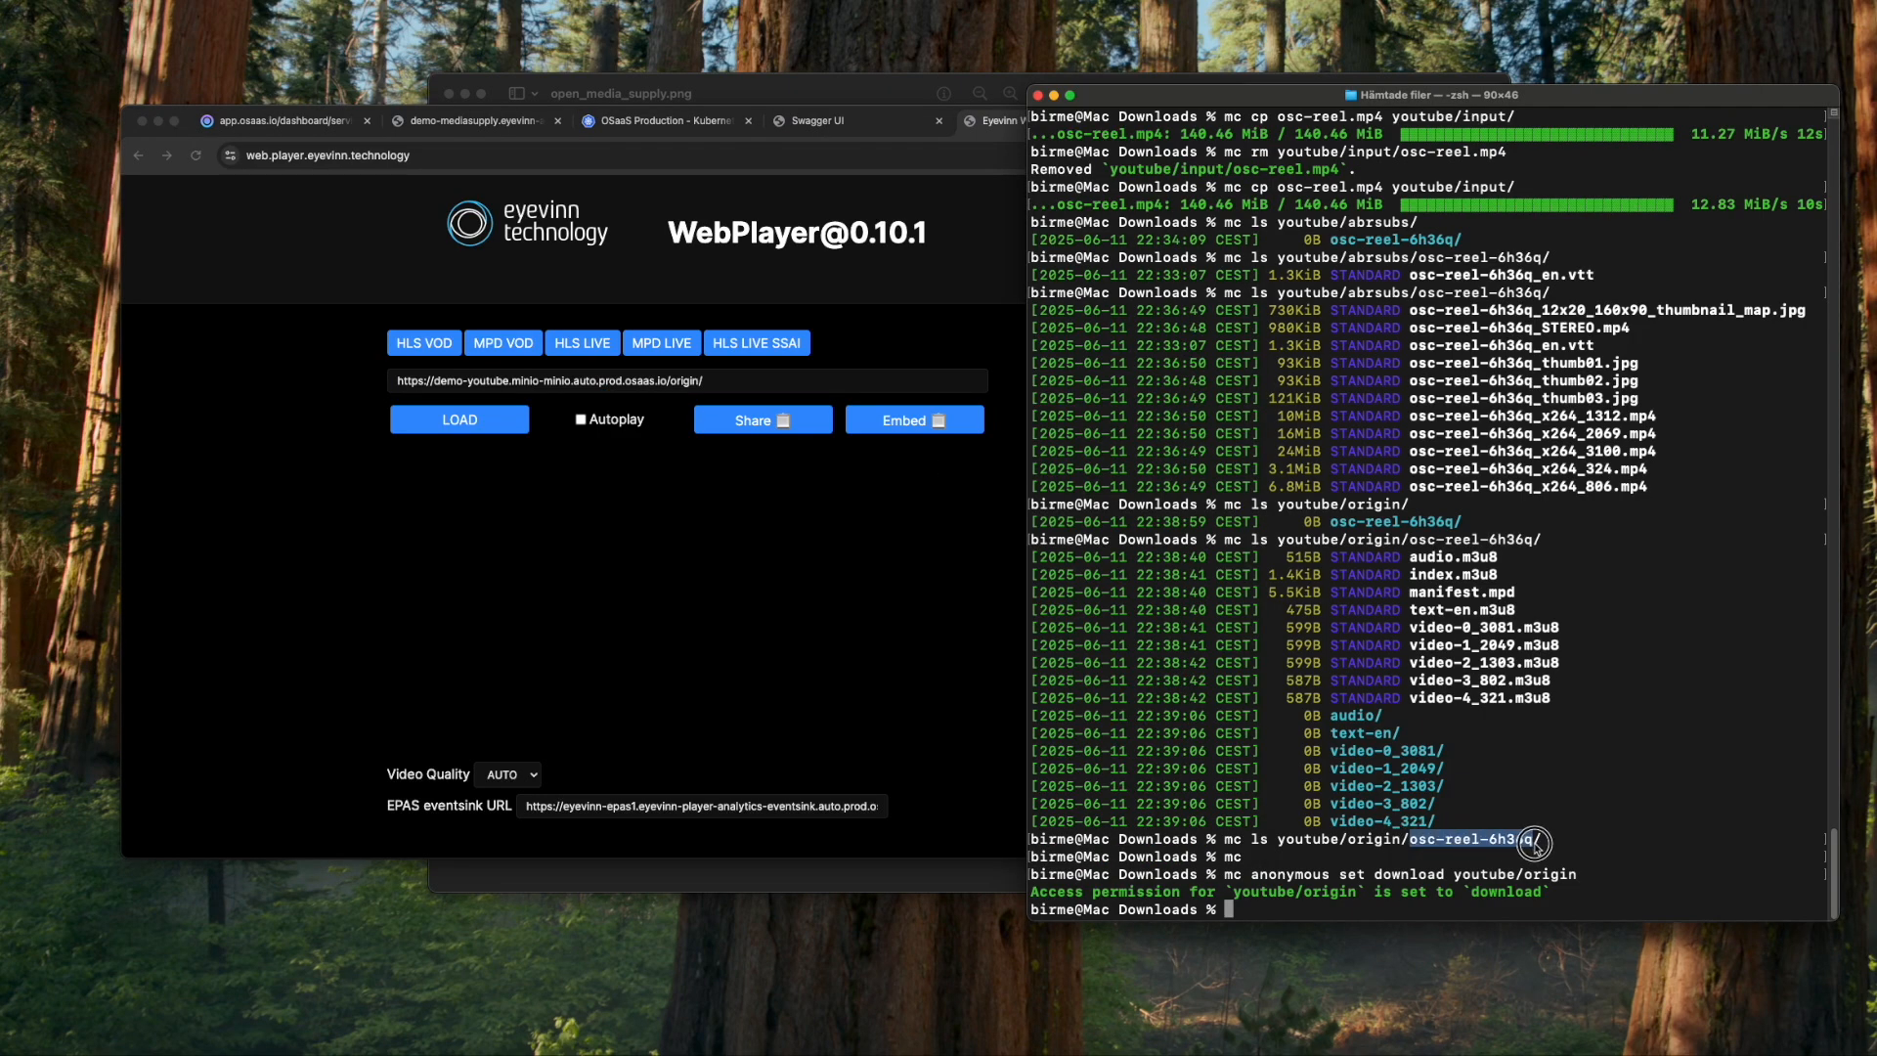
{"action": "left_click", "coordinate": [754, 389]}
{"action": "key", "text": "super+v"}
{"action": "type", "text": "/inde"}
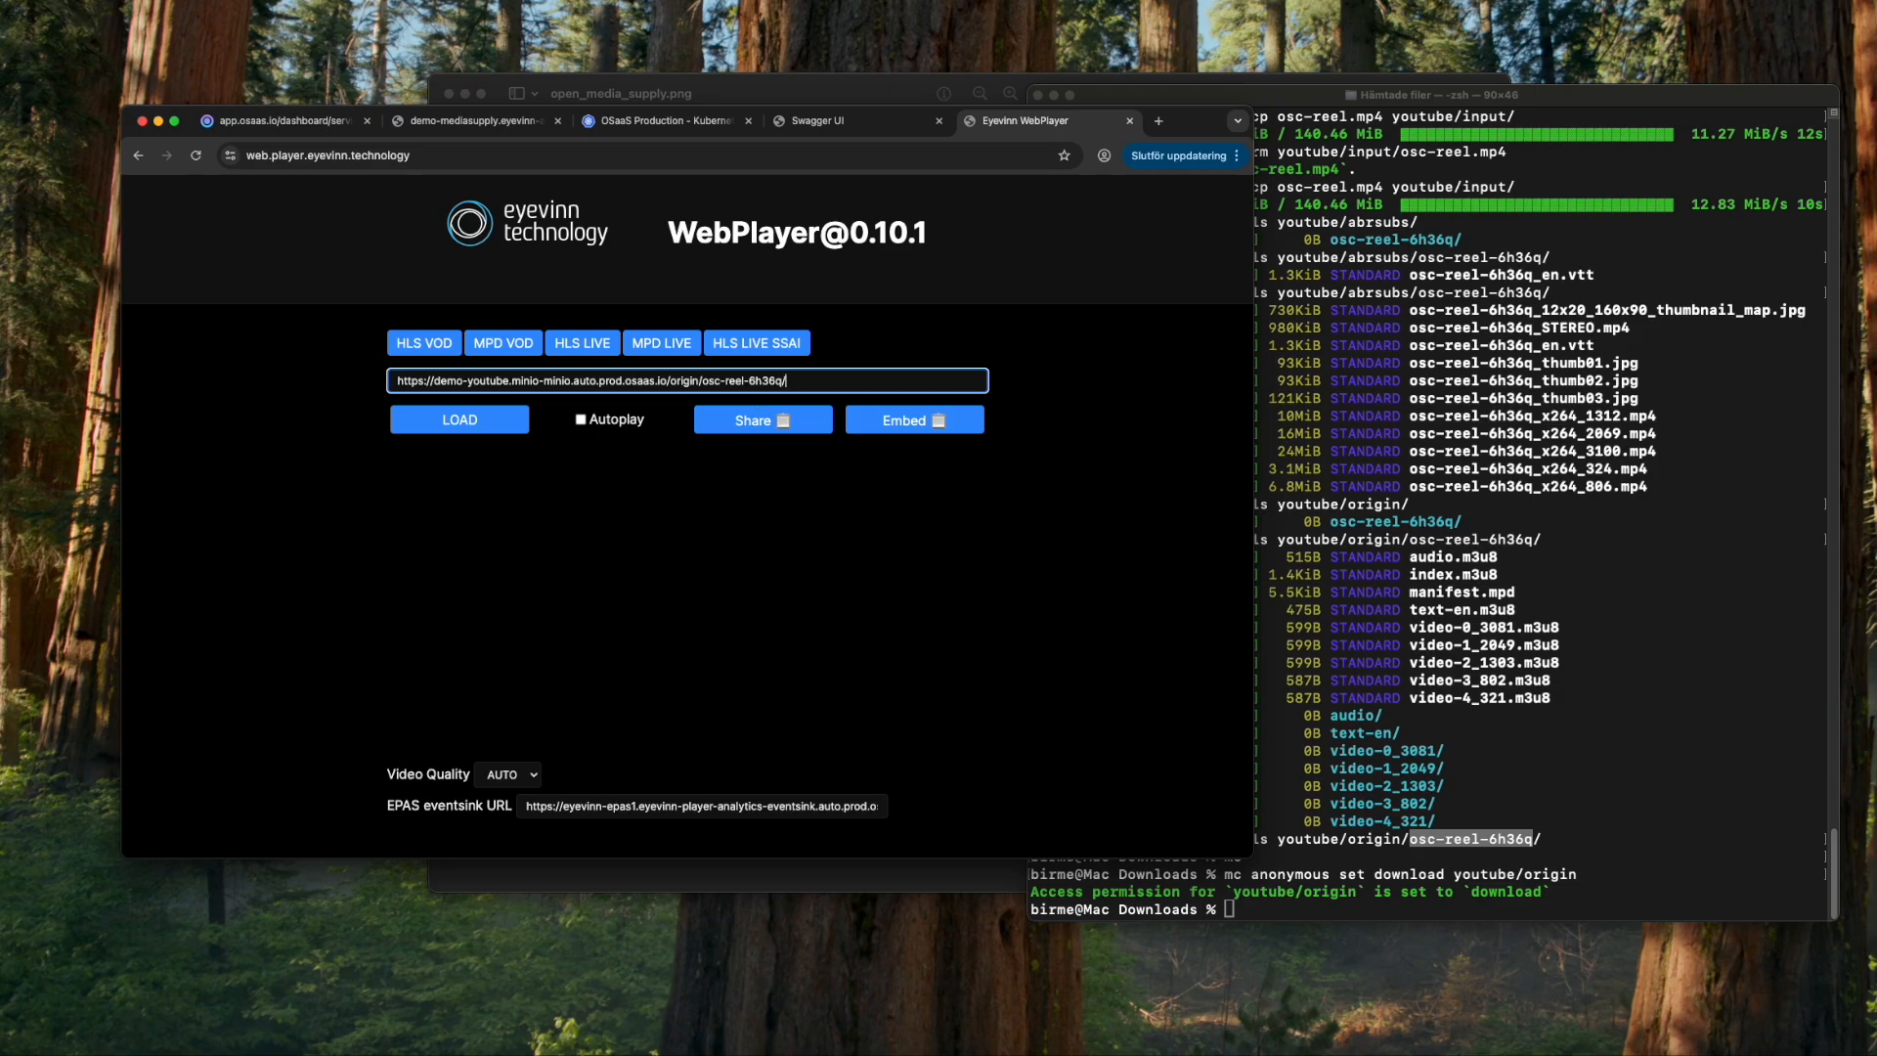
{"action": "type", "text": "x.m3u8"}
{"action": "left_click", "coordinate": [481, 427]}
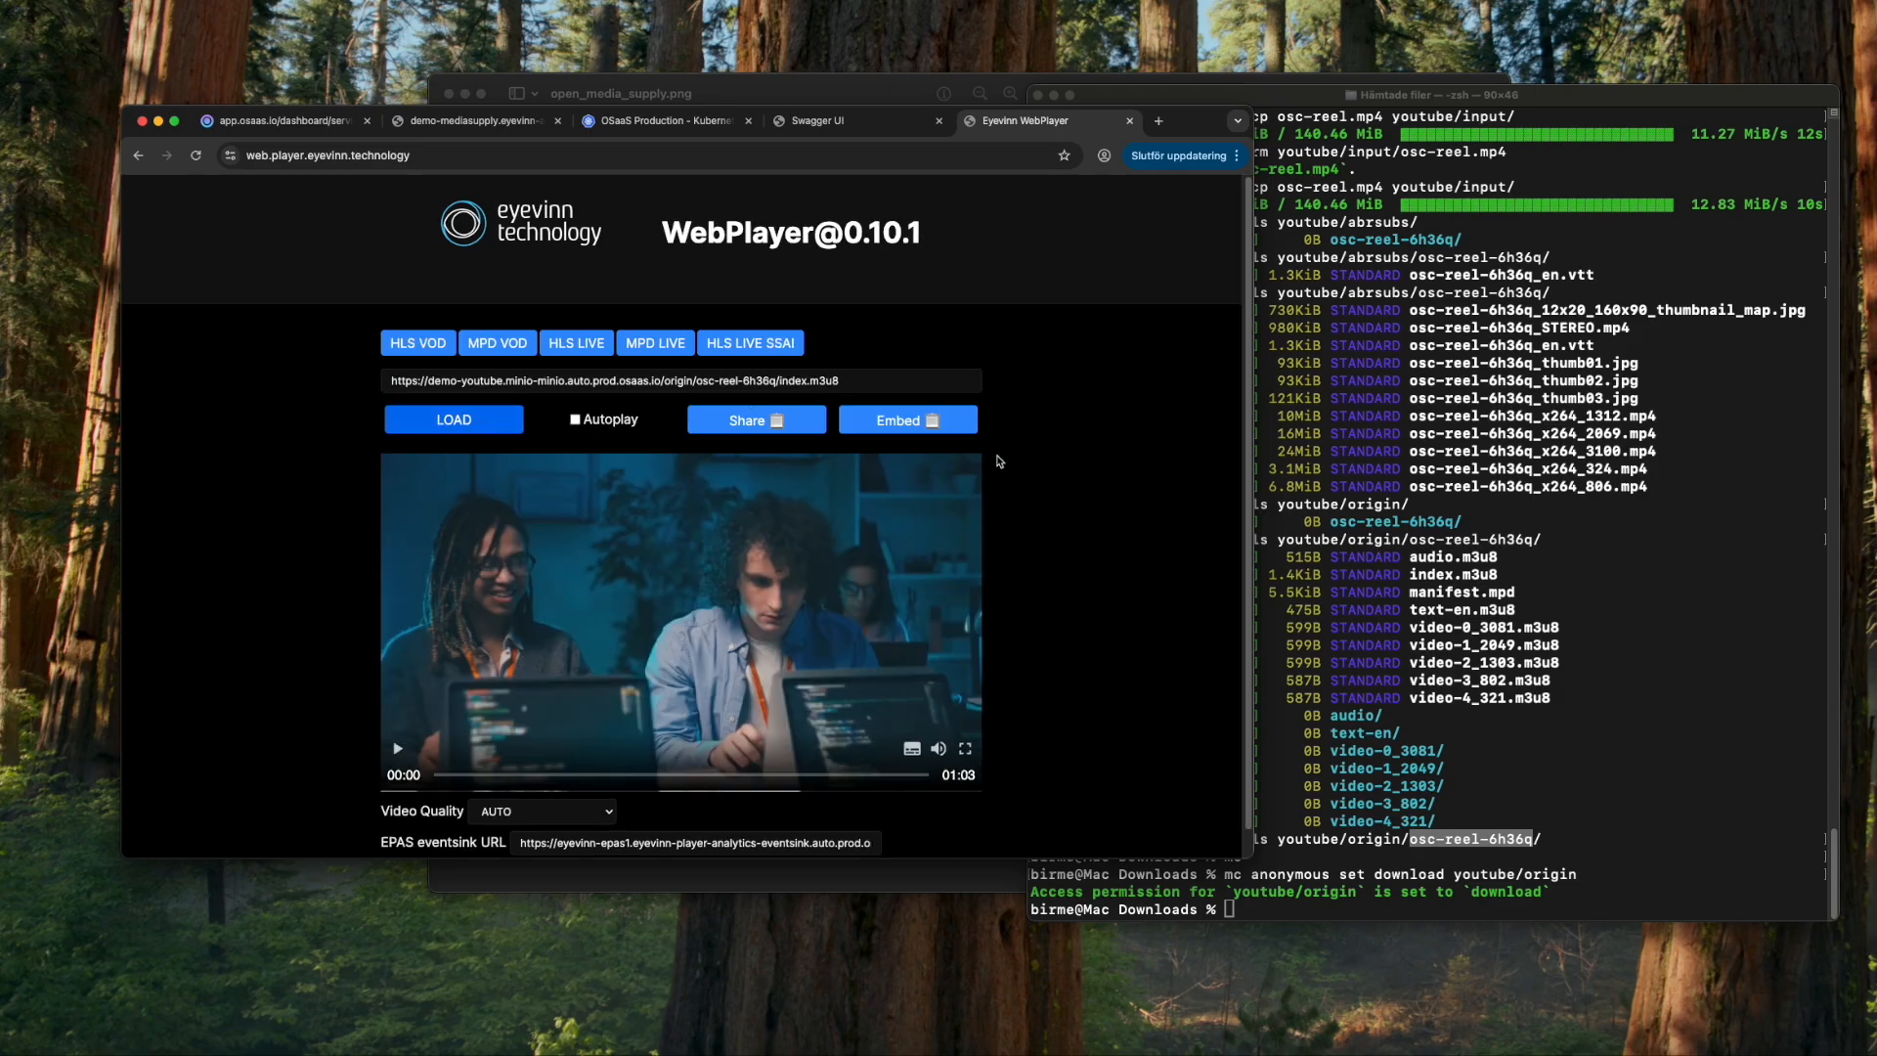
- Play the osc-reel-6h36q video and open the captions menu to show the English subtitles
{"action": "scroll", "coordinate": [1092, 520], "scroll_direction": "down", "scroll_amount": 1}
{"action": "left_click", "coordinate": [398, 721]}
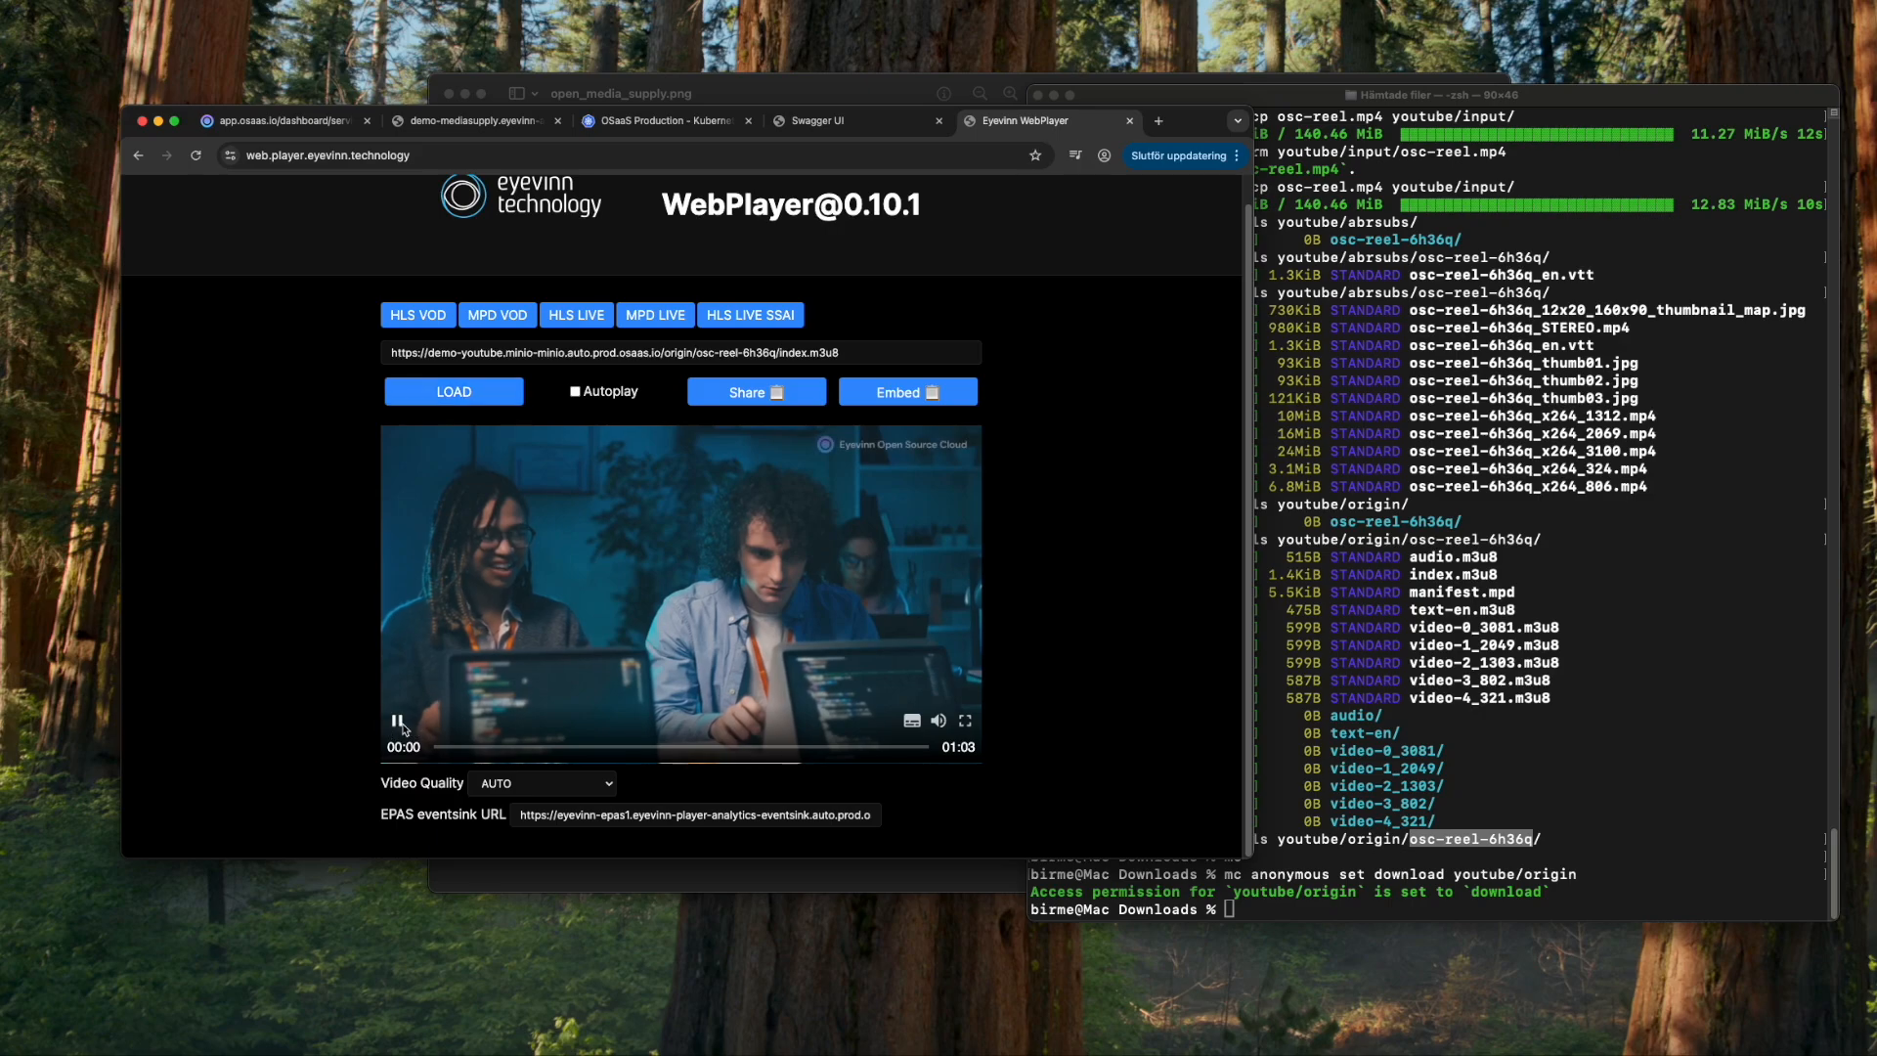
{"action": "left_click", "coordinate": [912, 720]}
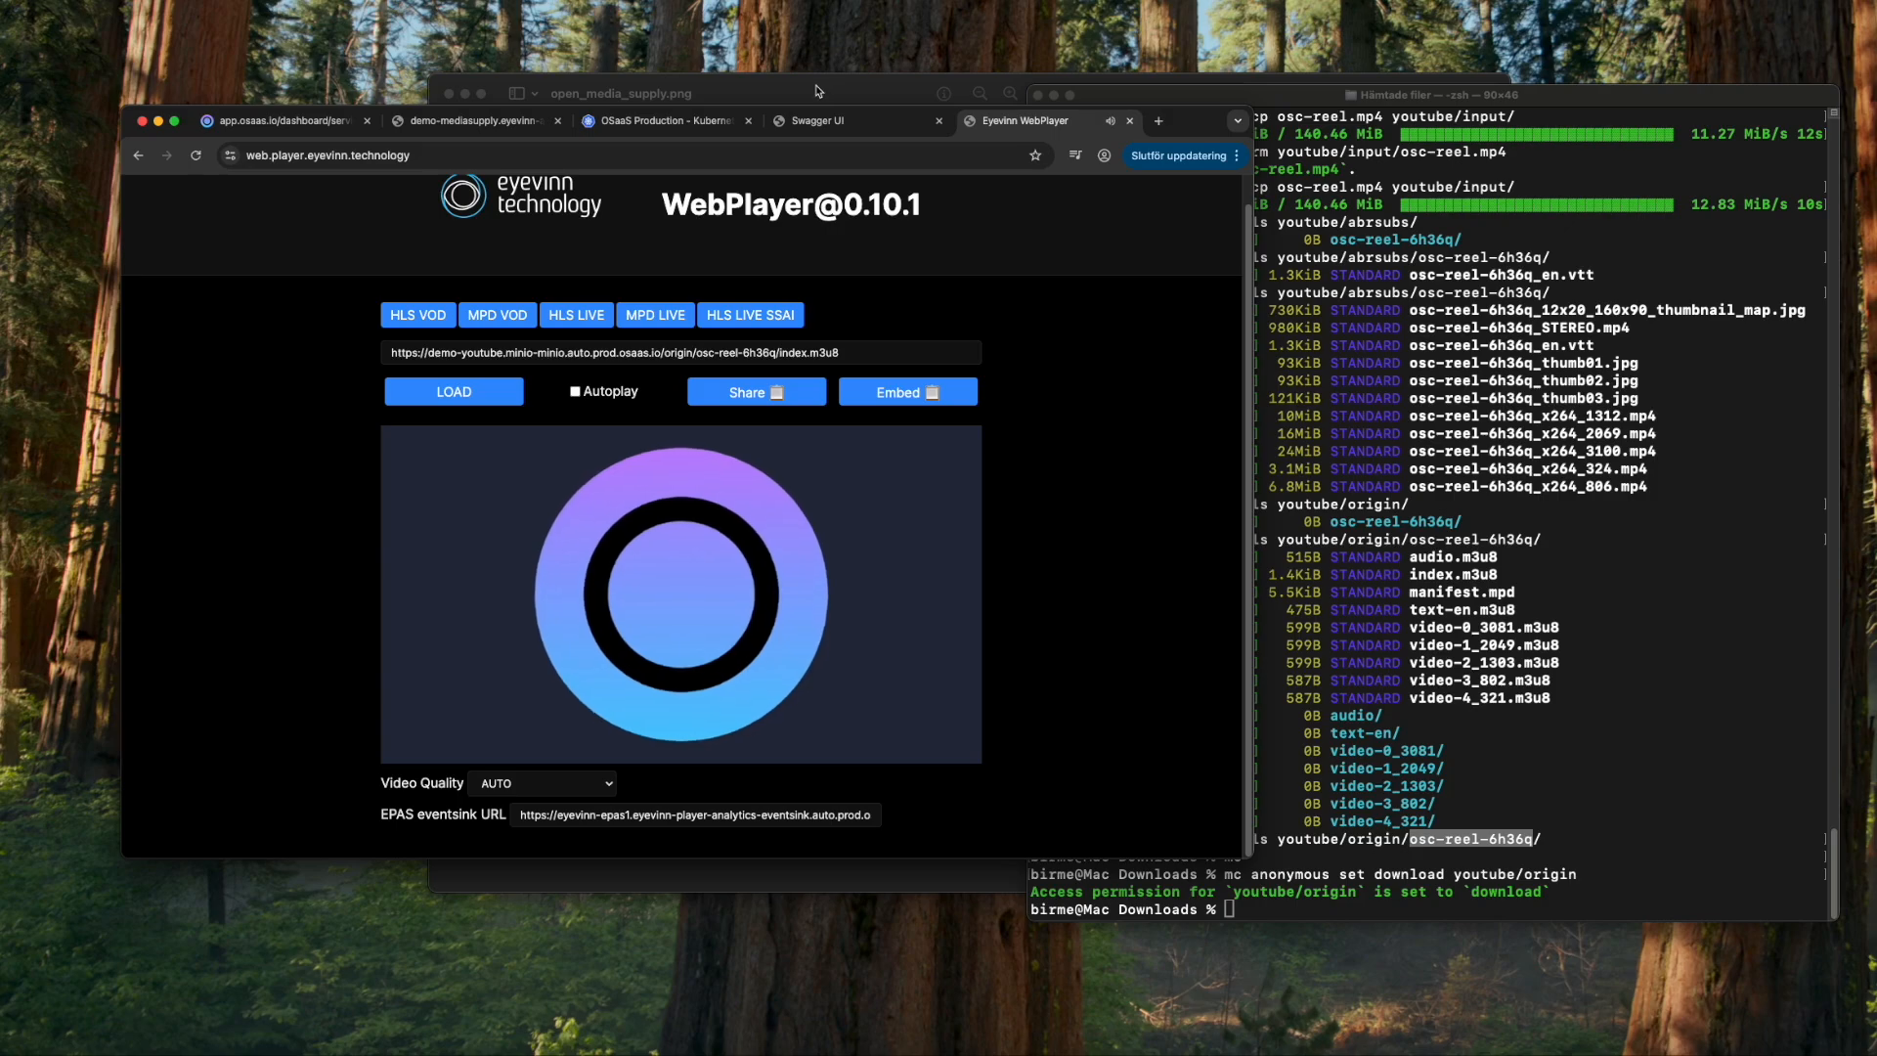
- Raise the Preview window showing open_media_supply.png above the browser
{"action": "mouse_move", "coordinate": [811, 89]}
{"action": "left_mouse_down"}
{"action": "mouse_move", "coordinate": [836, 99]}
{"action": "mouse_move", "coordinate": [801, 120]}
{"action": "left_mouse_up"}
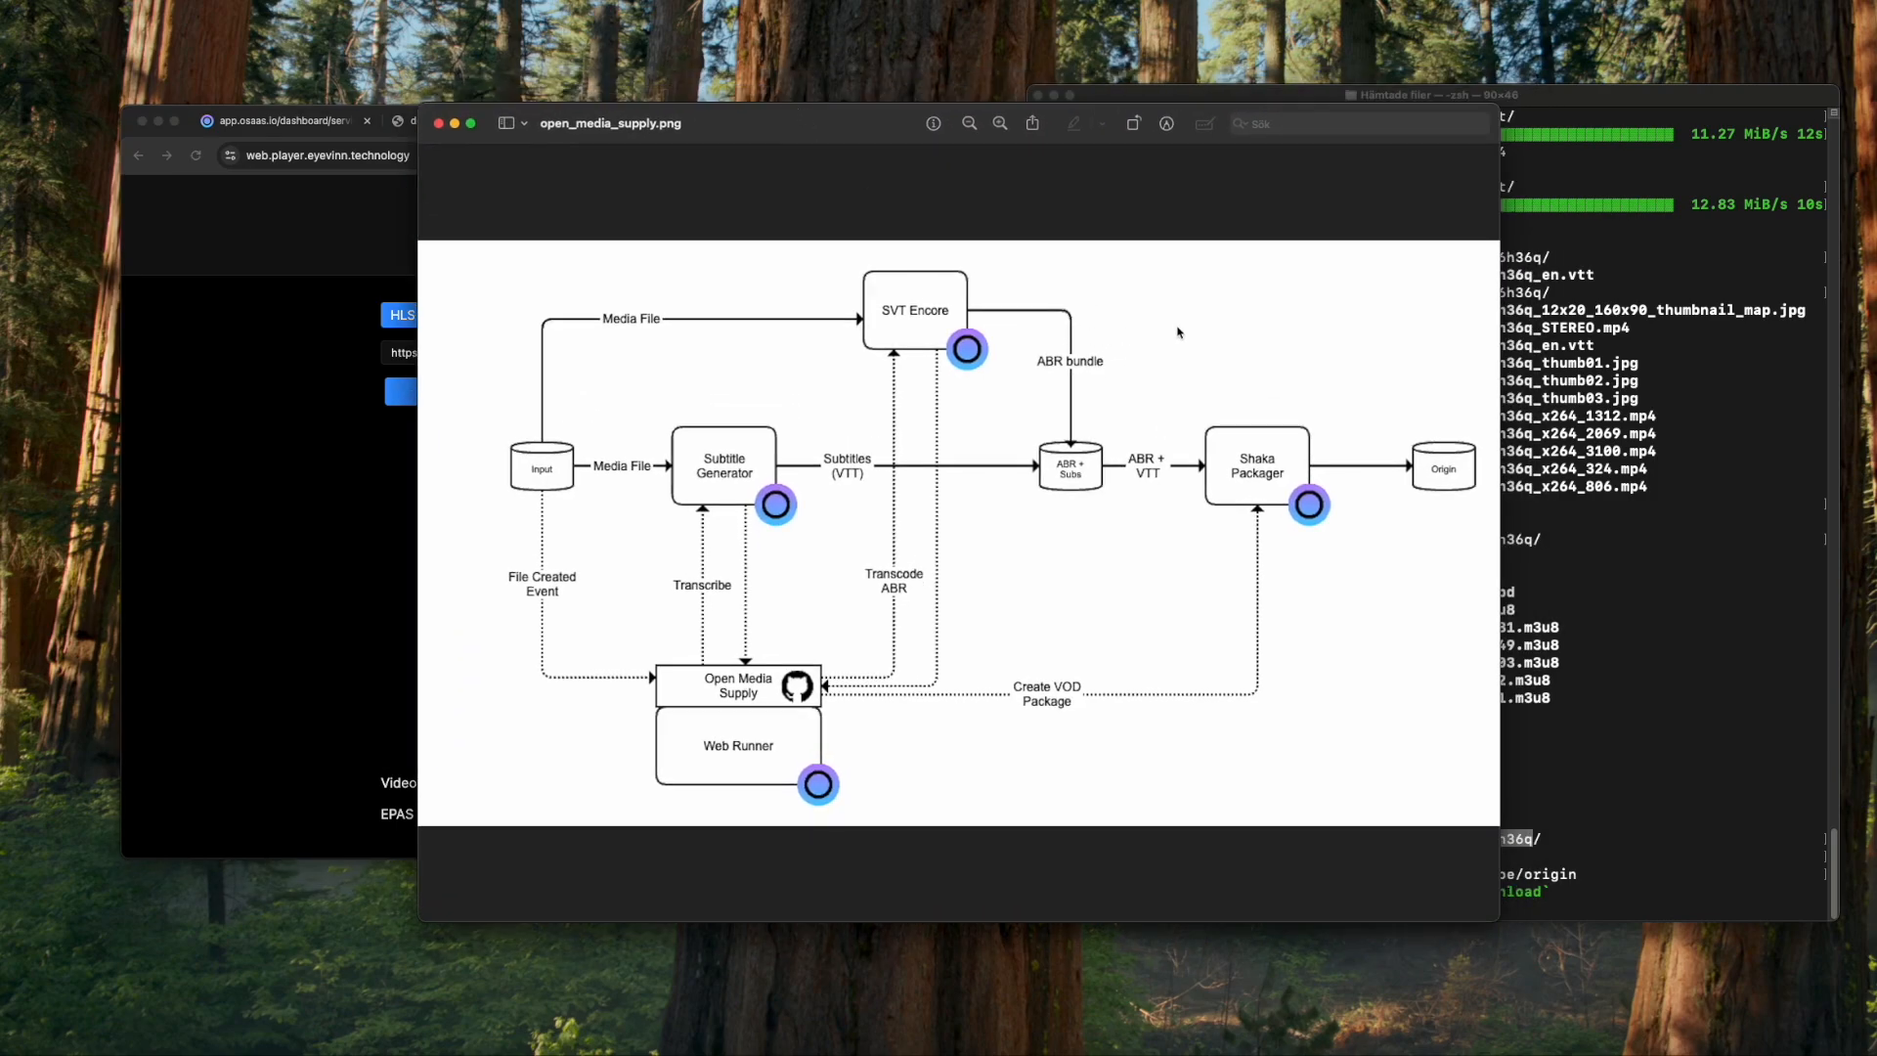